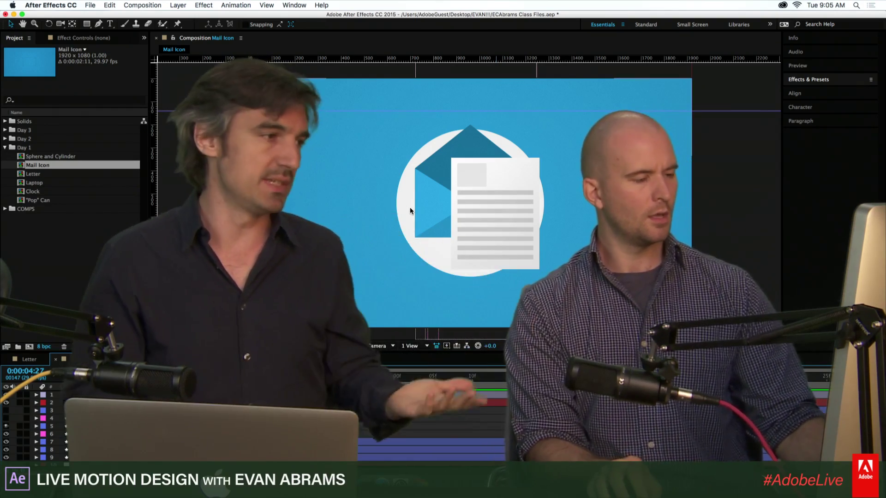
Play the Mail Icon animation in a maximized composition viewer, and restore the standard panel layout
key(grave)
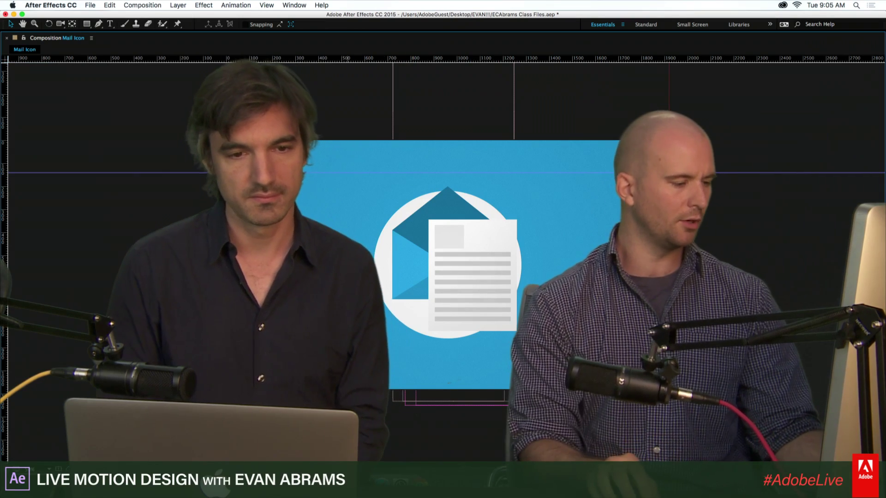
key(space)
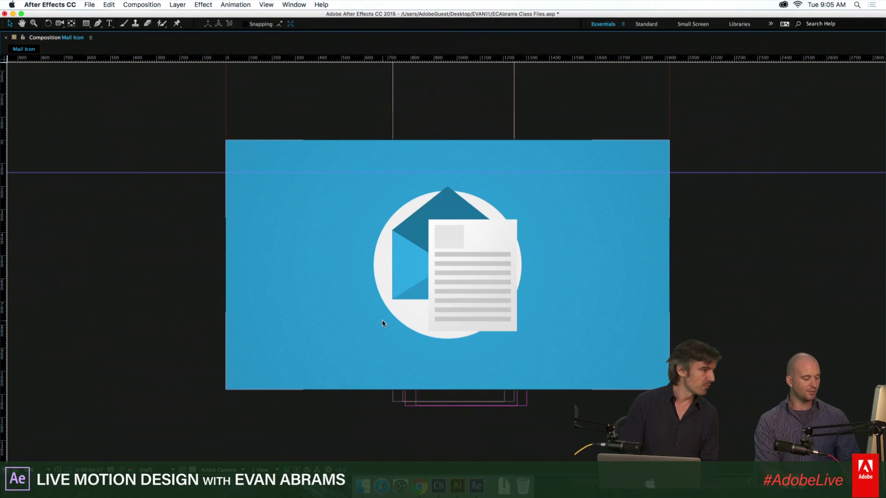
key(grave)
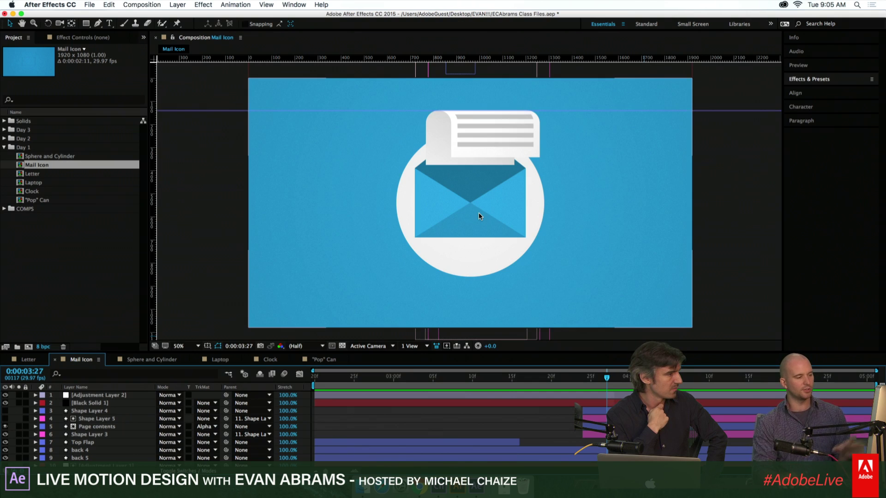
Scrub through the Mail Icon timeline from 0:00:02:20 to 0:00:03:28 to examine the envelope opening and the letter emerging
drag(571, 378, 463, 377)
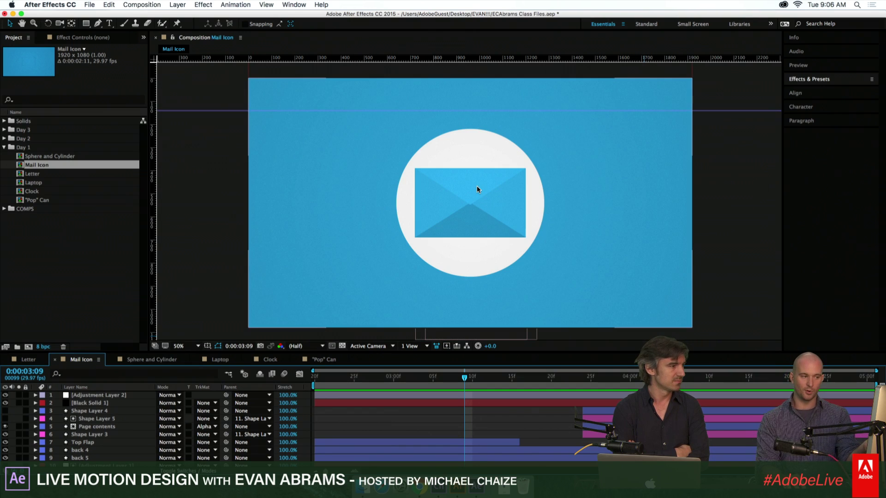
drag(464, 377, 277, 381)
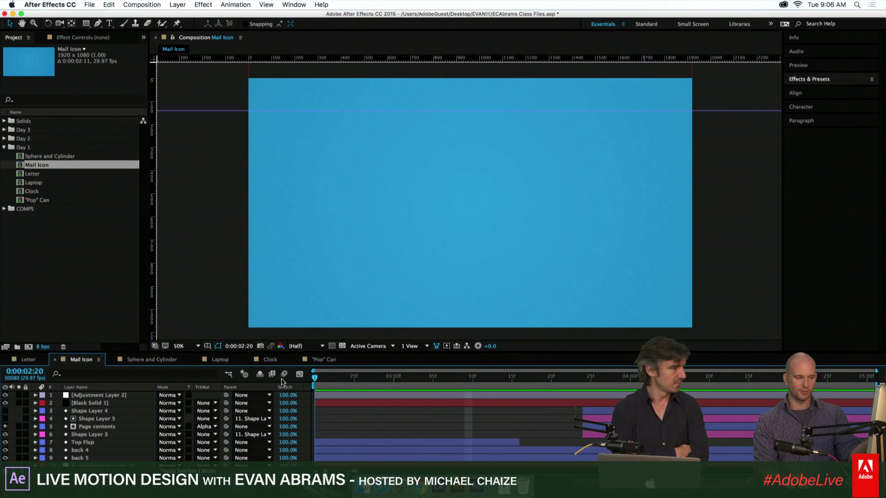
drag(317, 378, 401, 378)
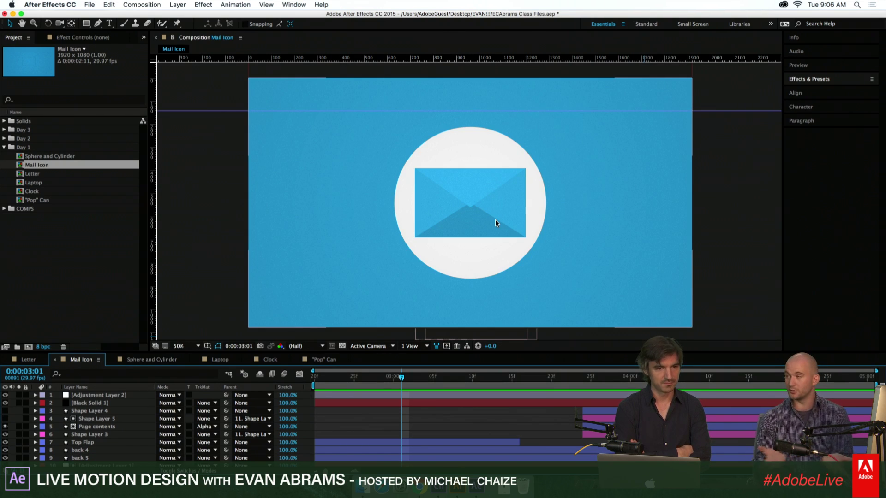
drag(403, 379, 529, 385)
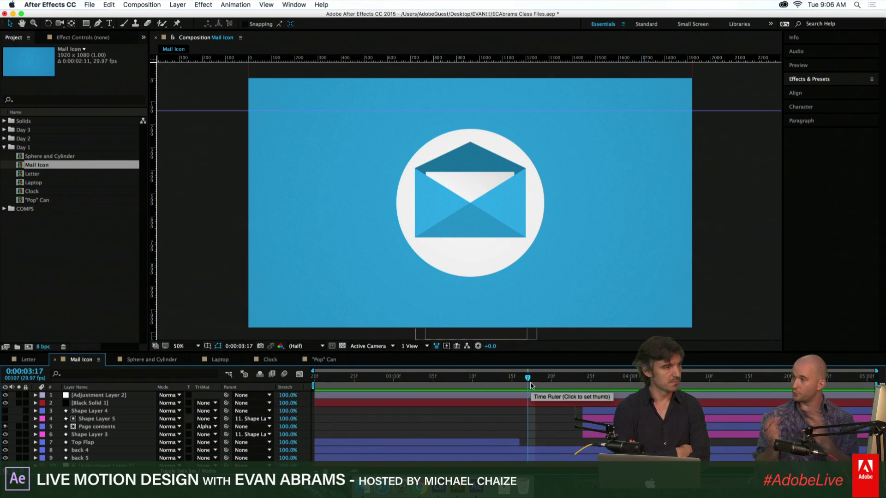
drag(531, 379, 598, 379)
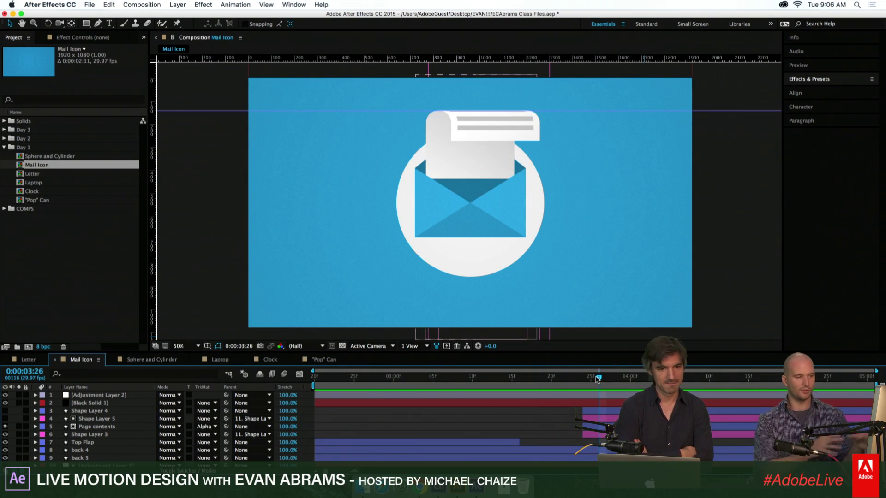
mouse_move(598, 379)
mouse_down()
mouse_move(573, 383)
mouse_move(614, 385)
mouse_up()
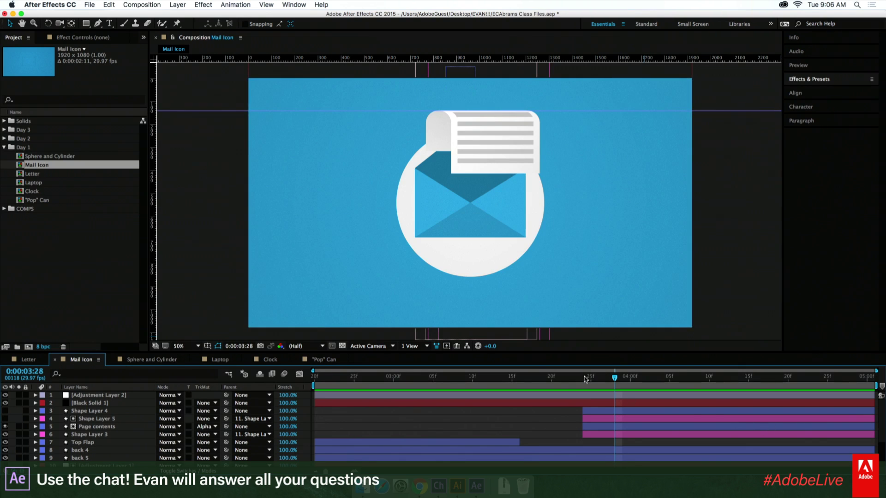
Select Shape Layer 3 and examine the letter's change from flat page to curling sheet between frames 0:00:03:22 and 0:00:03:24
drag(585, 379, 574, 379)
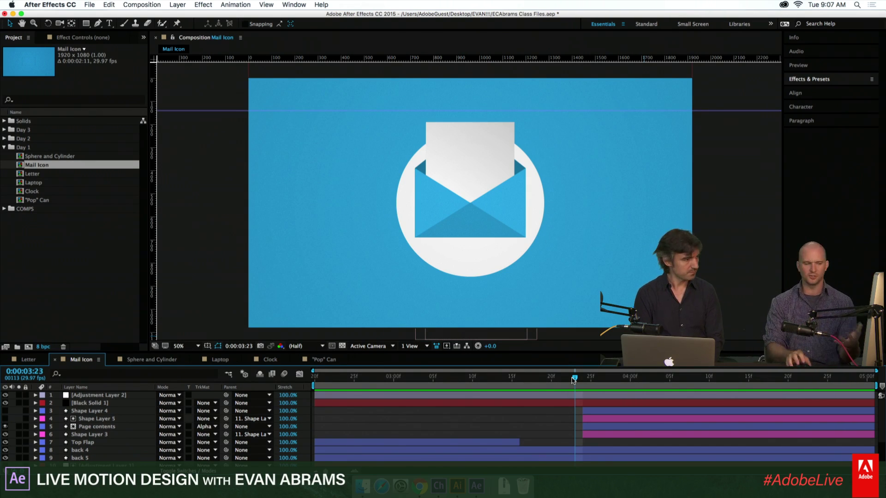
drag(575, 378, 583, 381)
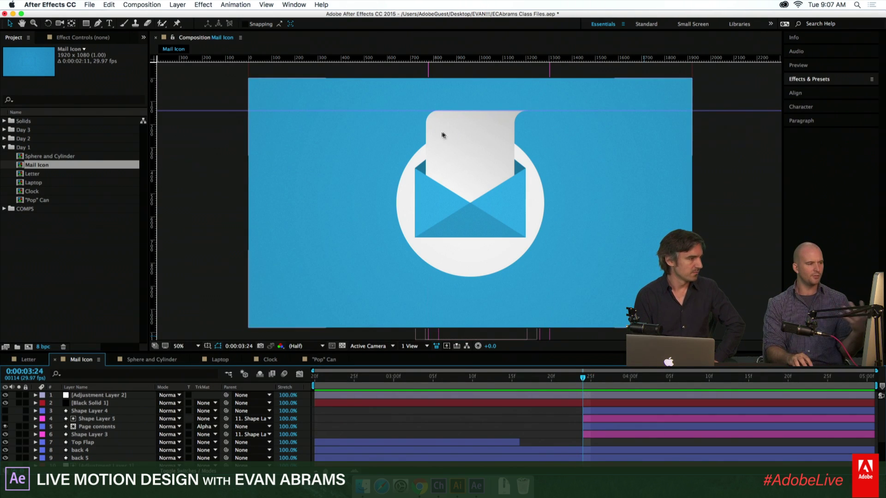
click(461, 168)
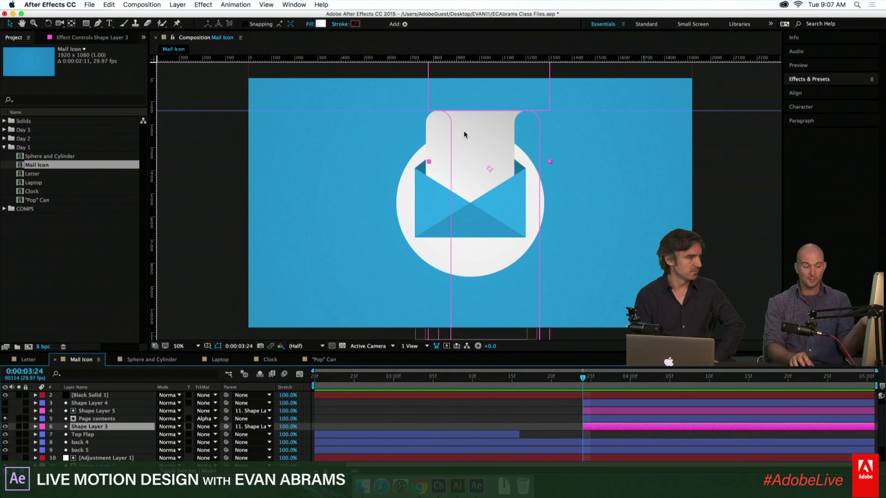
click(593, 381)
drag(593, 382, 572, 386)
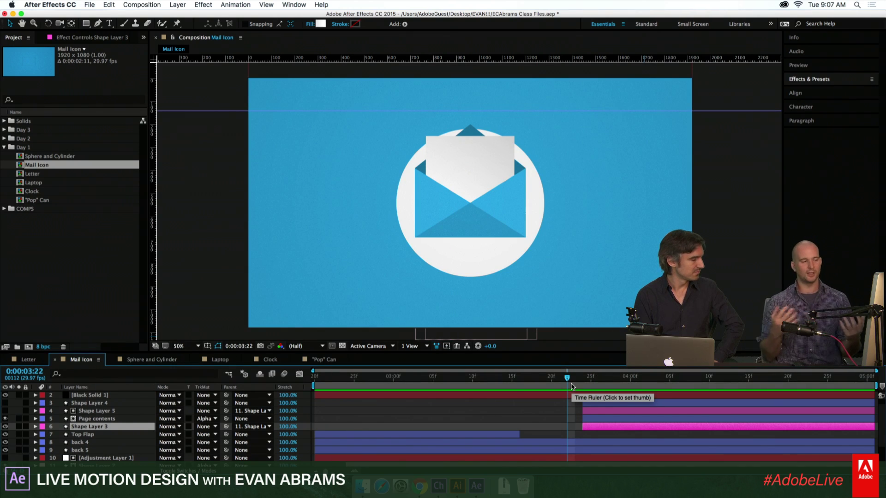
key(Page_Down)
key(Page_Down)
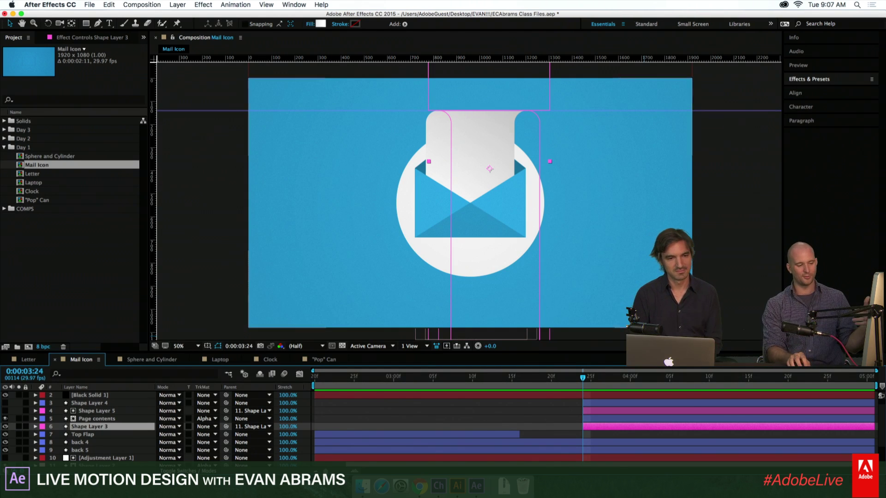
drag(593, 386, 661, 393)
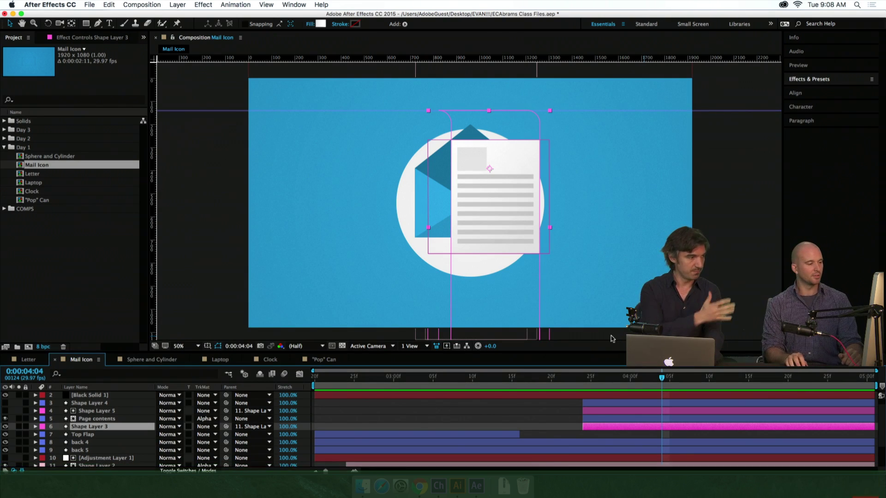
click(567, 377)
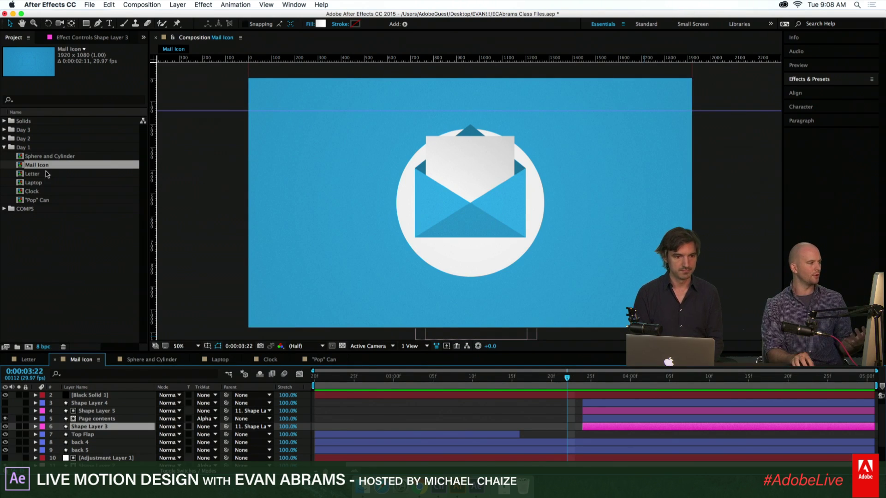
Open the Sphere and Cylinder composition and preview the cylinder's movement around the circle
click(39, 157)
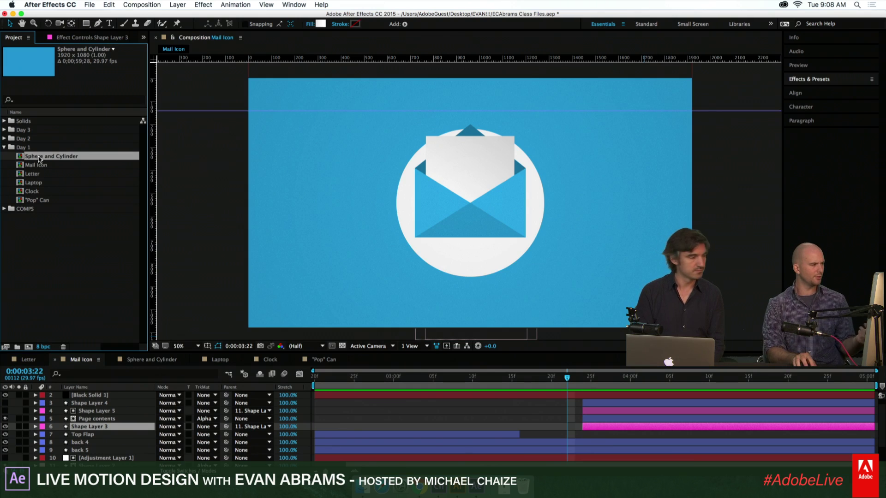
double_click(39, 158)
drag(486, 379, 449, 380)
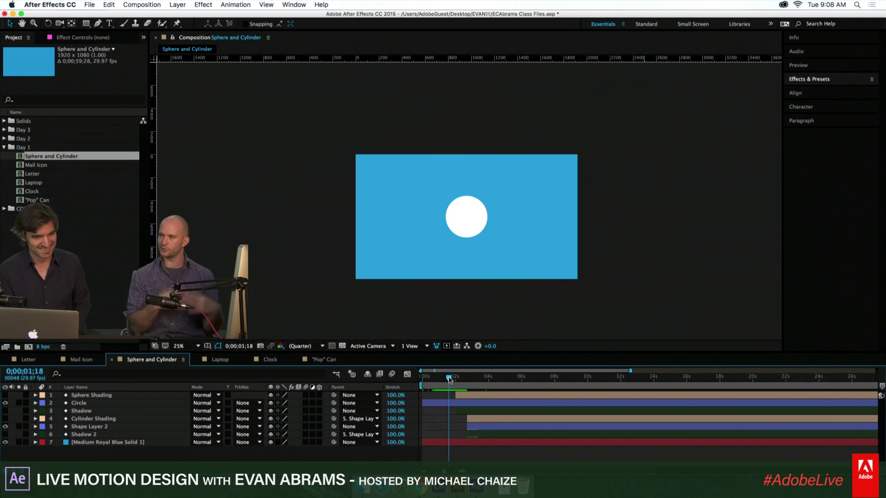
mouse_move(475, 379)
mouse_down()
mouse_move(508, 386)
mouse_move(452, 385)
mouse_move(503, 390)
mouse_move(474, 391)
mouse_up()
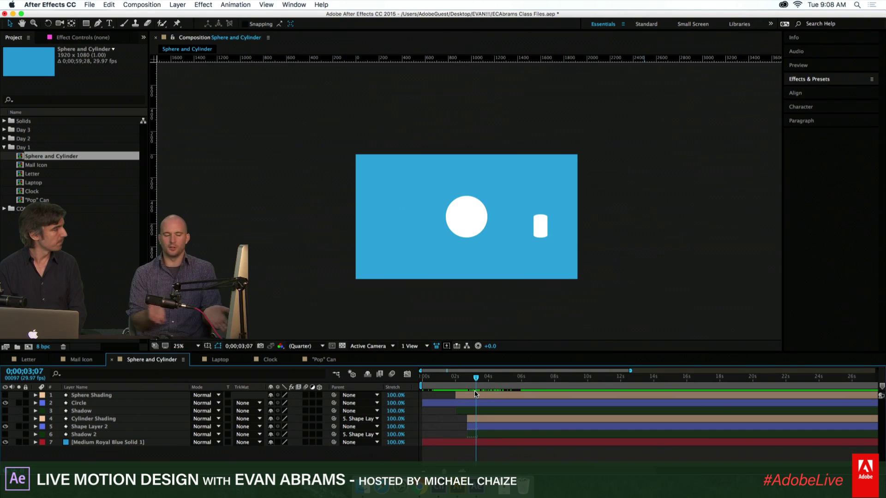
drag(474, 390, 456, 381)
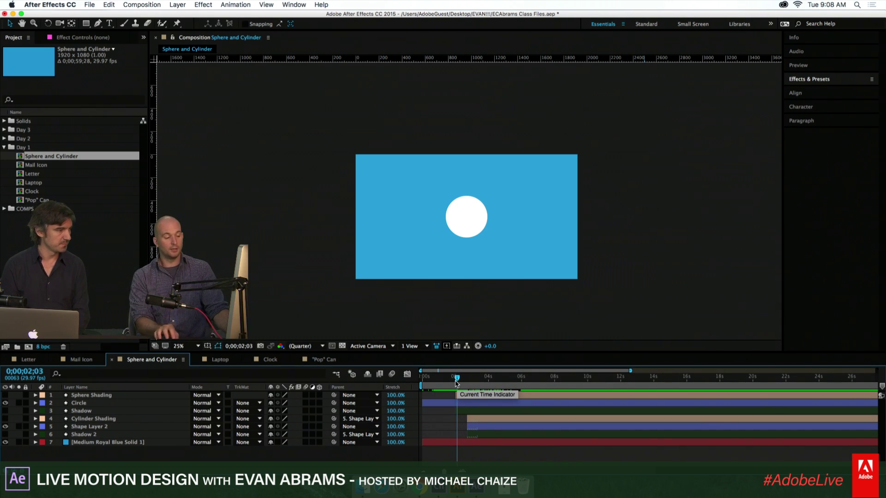
click(537, 383)
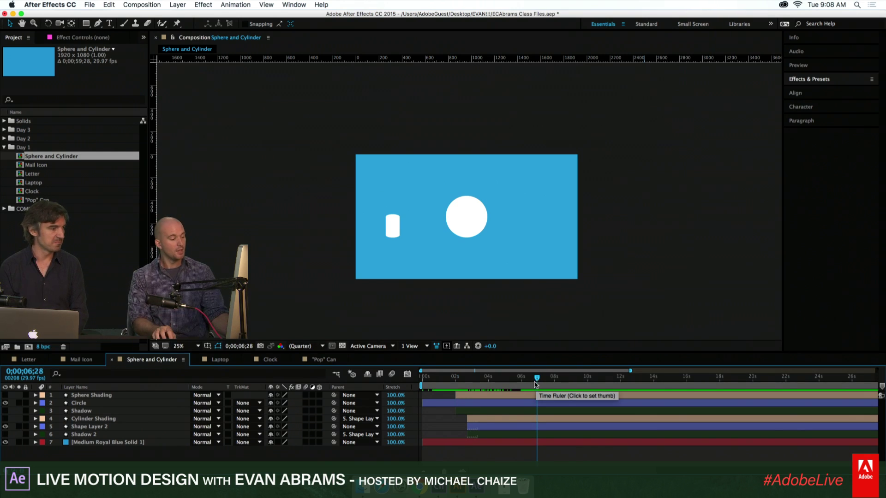
click(452, 383)
key(space)
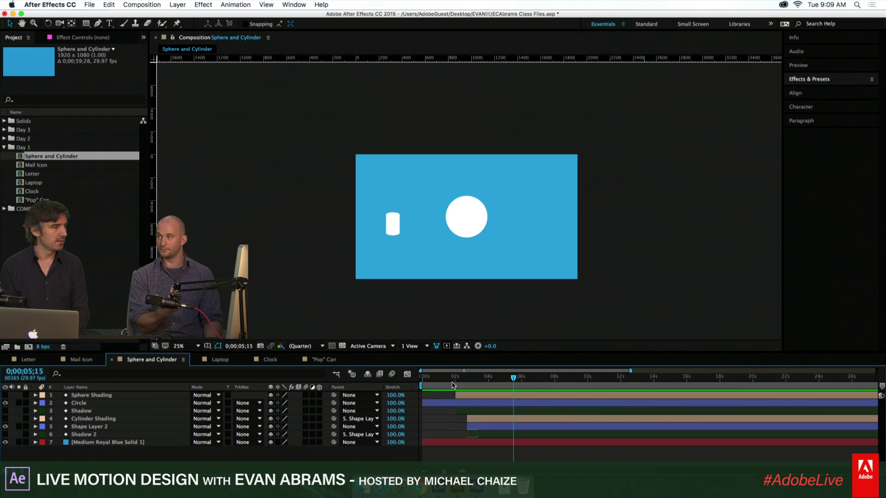
Scrub between about 0:00:03:16 and 0:00:05:01 to examine how the cylinder travels behind the circle
drag(514, 378, 477, 382)
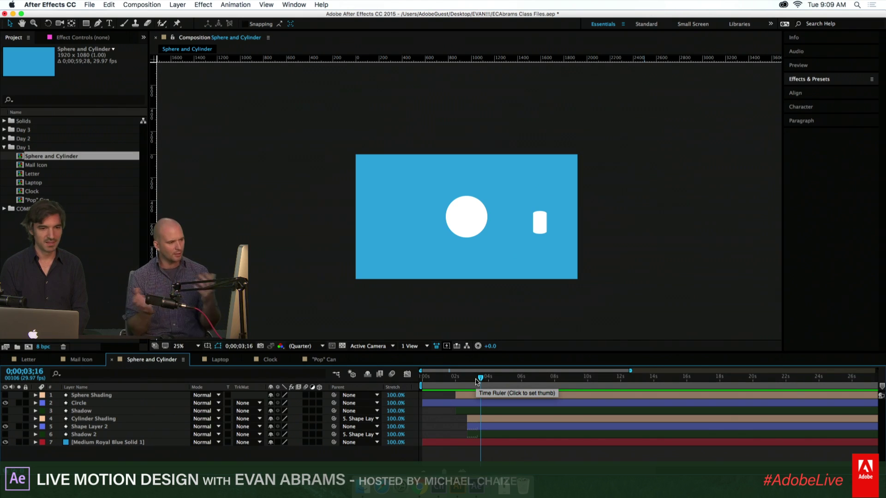
drag(463, 382, 485, 386)
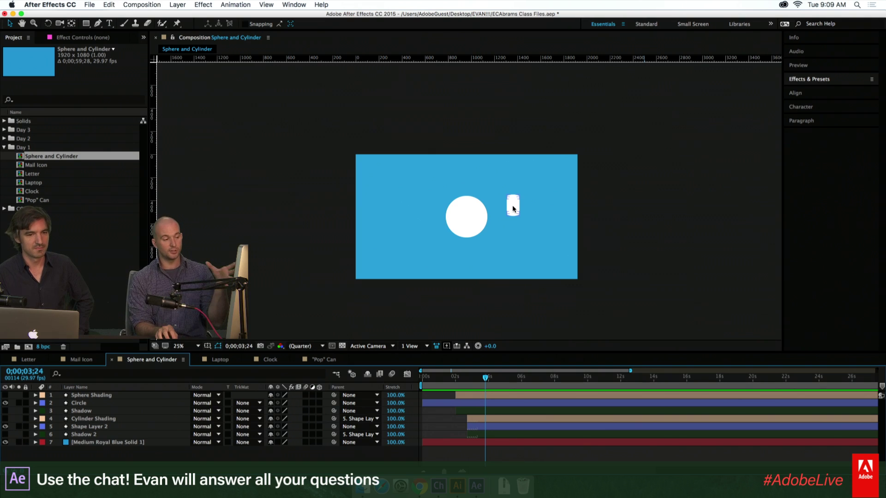
mouse_move(485, 379)
mouse_down()
mouse_move(530, 386)
mouse_move(494, 385)
mouse_up()
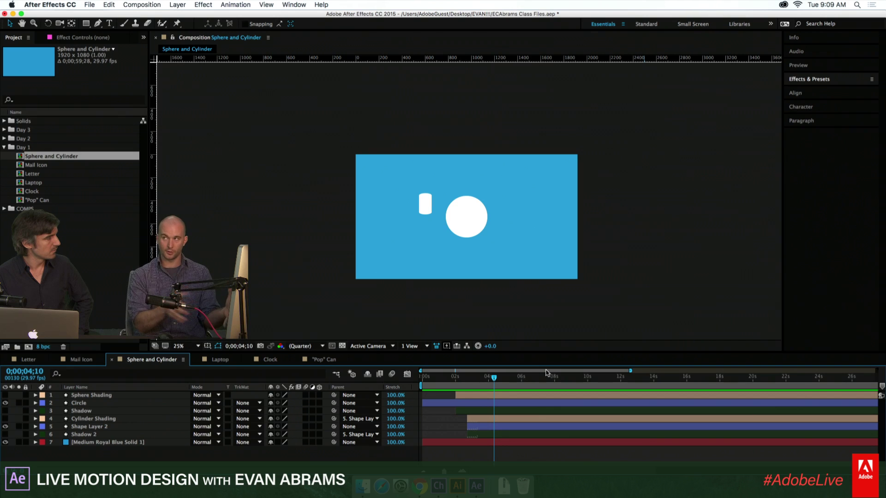
mouse_move(494, 383)
mouse_down()
mouse_move(471, 382)
mouse_move(505, 382)
mouse_up()
key(space)
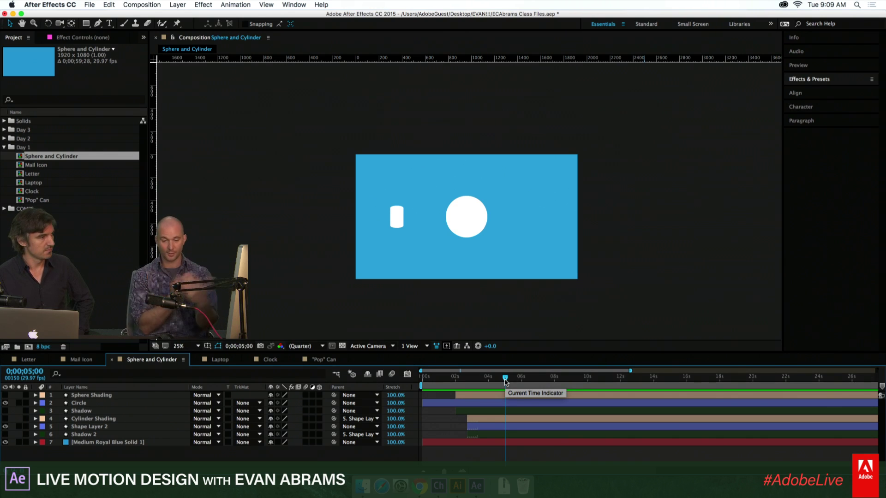
mouse_move(505, 381)
mouse_down()
mouse_move(524, 383)
mouse_move(506, 384)
mouse_up()
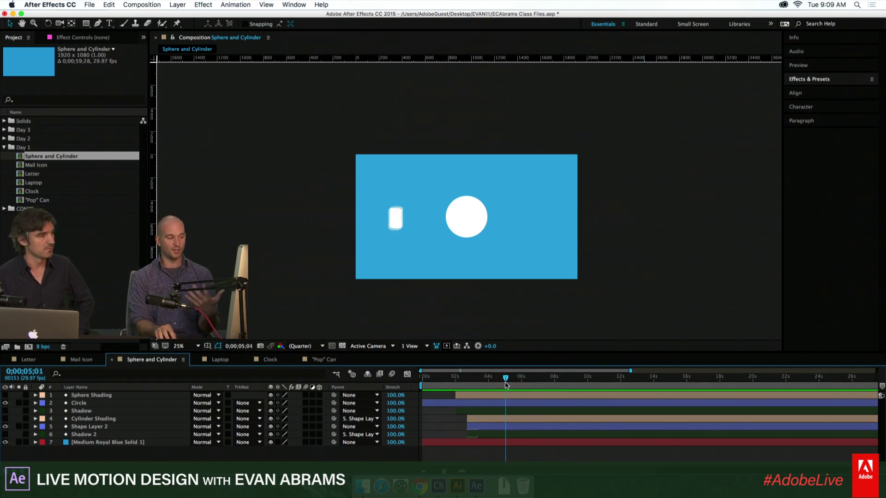
Make the Shadow and Shadow 2 layers visible and preview the animation with the shadows
click(5, 410)
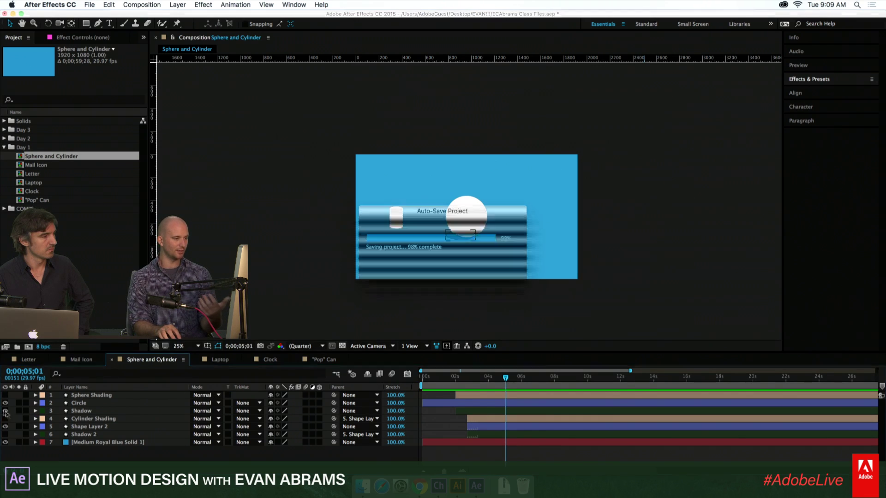
click(5, 434)
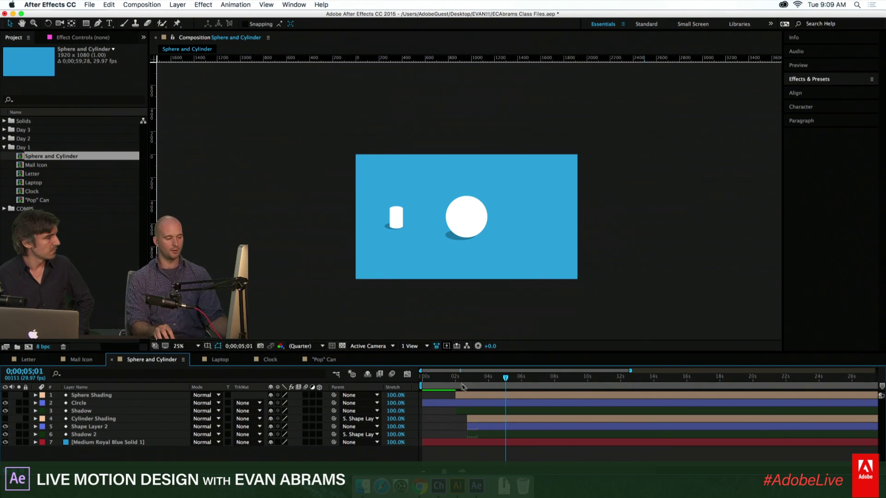
drag(460, 386, 454, 385)
key(space)
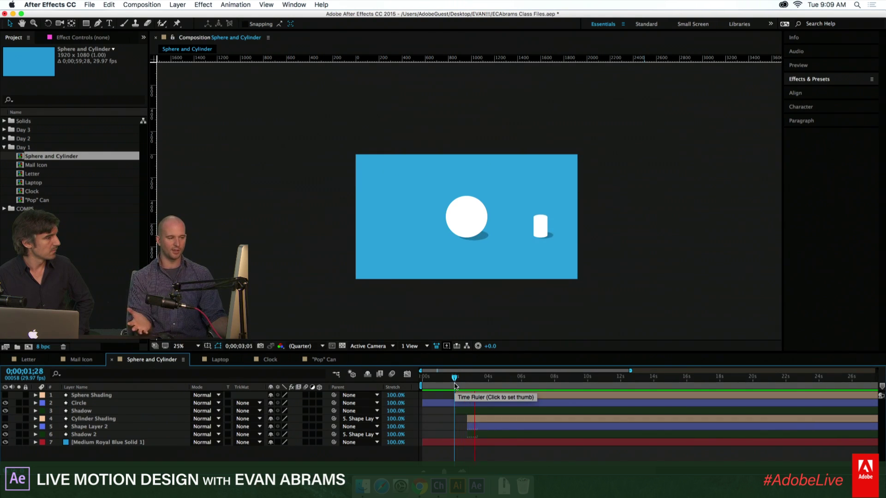
click(483, 384)
drag(483, 384, 481, 385)
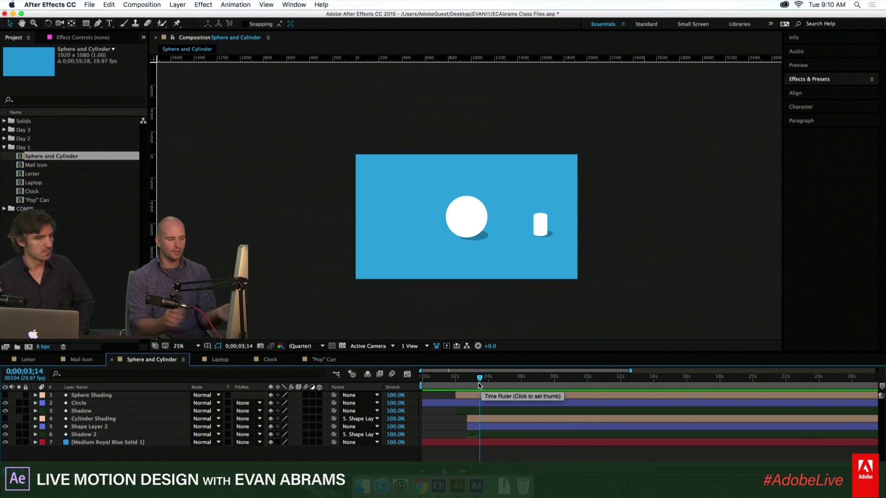
Reveal Shape Layer 2's keyframed properties to examine the cylinder's position, size and scale animation, and collapse the layer
click(499, 413)
click(492, 403)
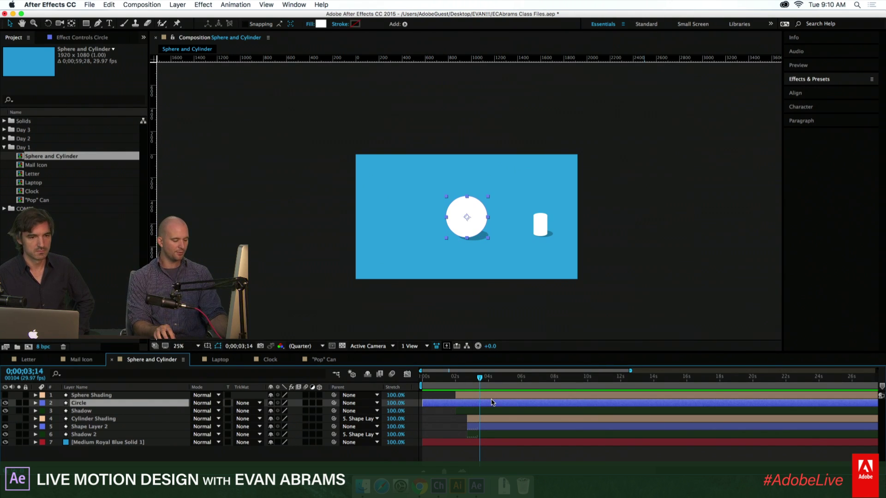
click(494, 427)
key(u)
scroll(493, 436, down, 1)
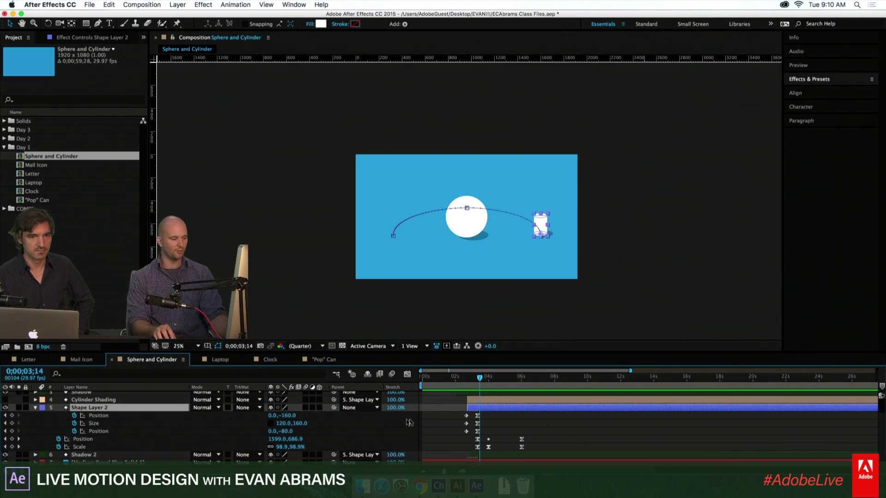
click(36, 408)
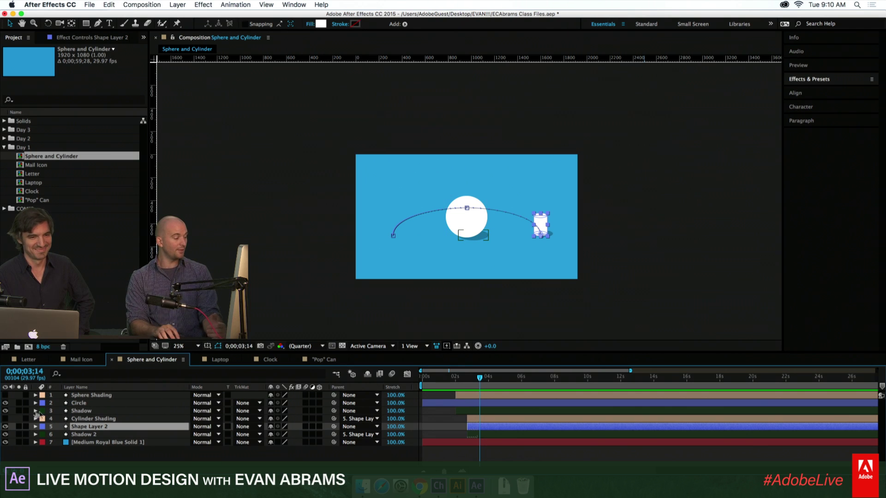
Make the Cylinder Shading and Sphere Shading layers visible
click(5, 419)
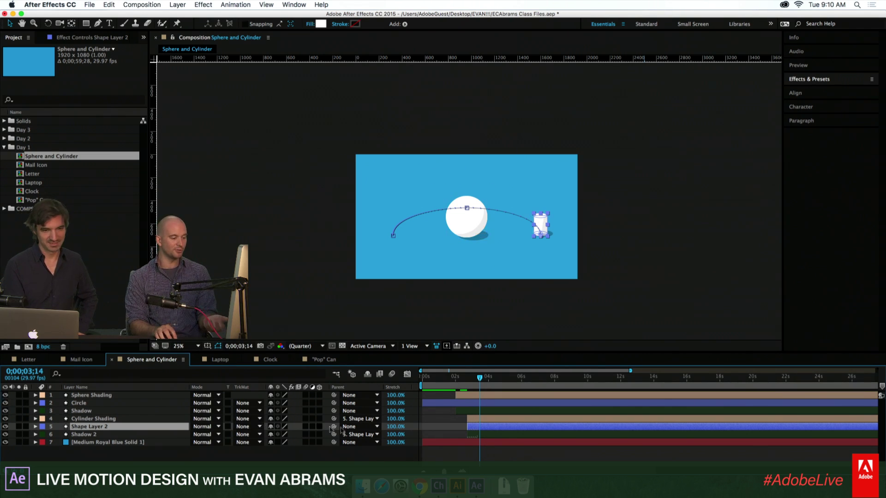
Scrub between about 0:00:03:14 and 0:00:04:03 and examine the sphere and cylinder shading up close at 0:00:03:20
click(510, 452)
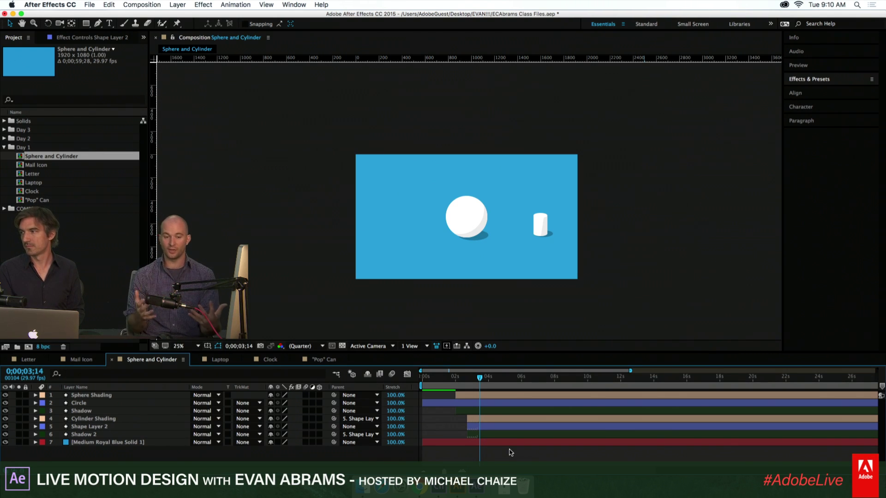
click(492, 379)
drag(491, 384, 487, 383)
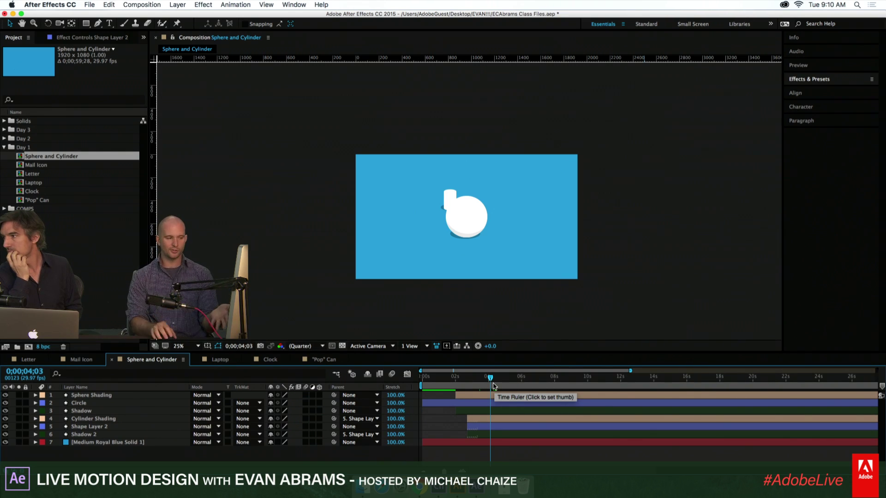
drag(485, 387, 483, 388)
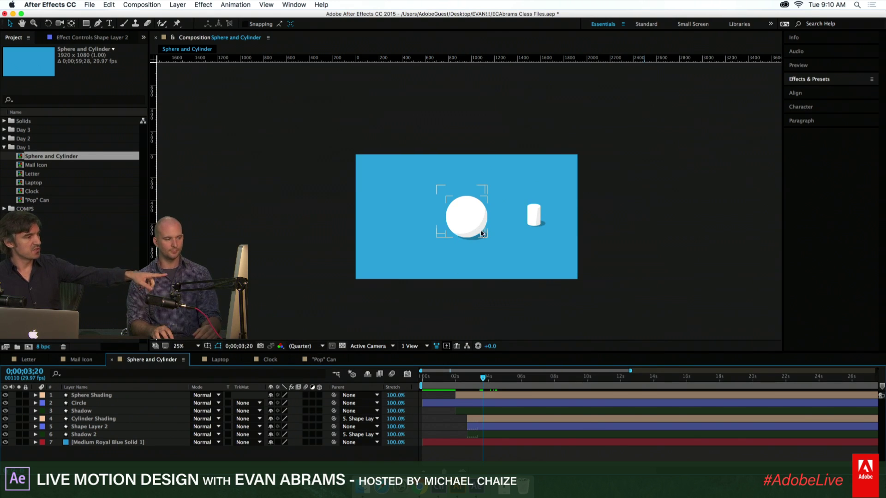
key(period)
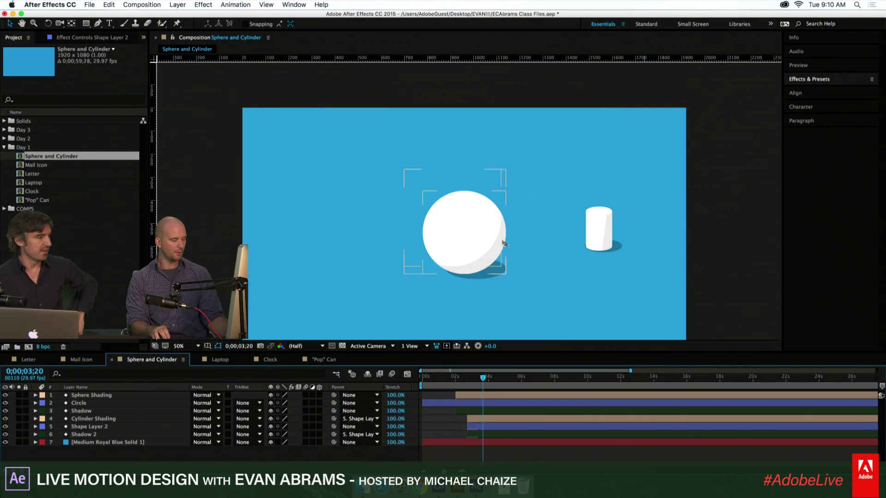
key(period)
drag(549, 230, 507, 221)
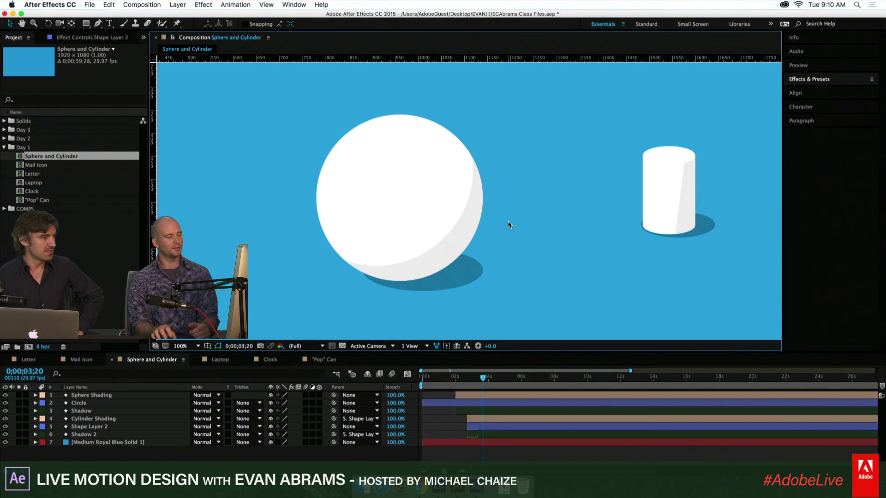
click(665, 204)
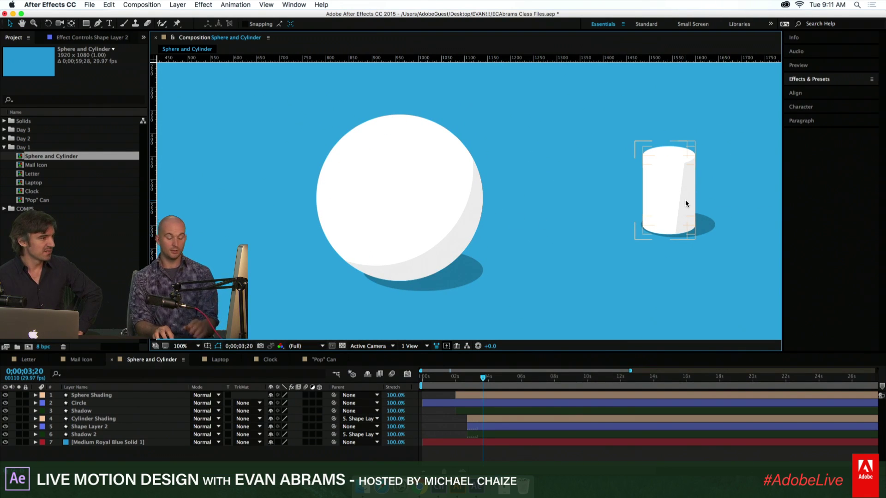
Reveal the Shadow 2 layer's keyframed properties to examine how the cylinder's shadow is animated
click(492, 436)
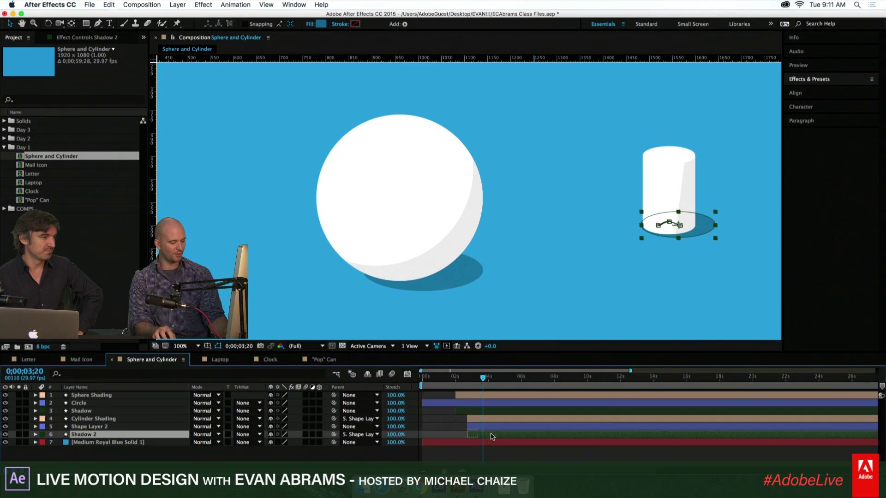
key(u)
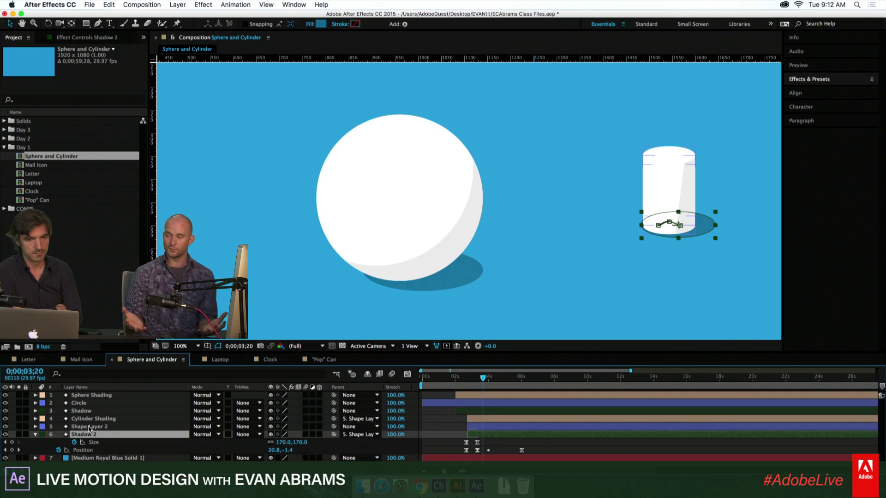
scroll(266, 191, down, 1)
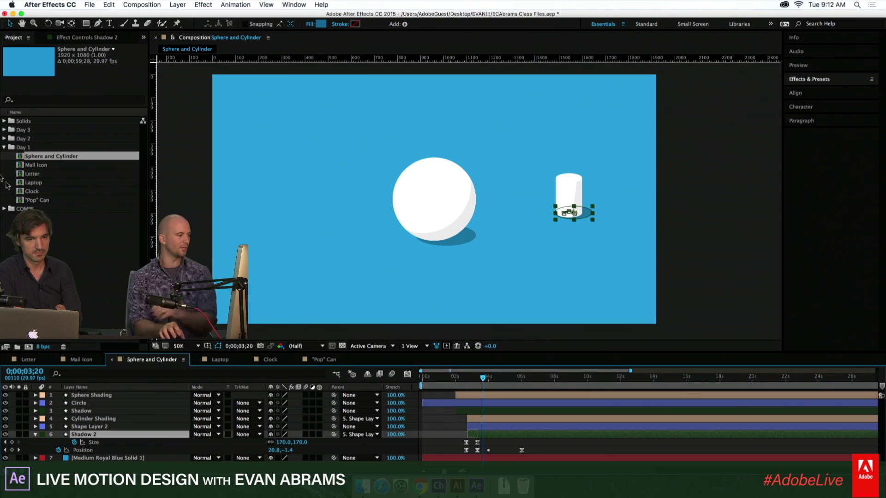
Open the Letter composition and scrub back to 0:00:00:15 to examine the letter A's moving long shadow
double_click(33, 174)
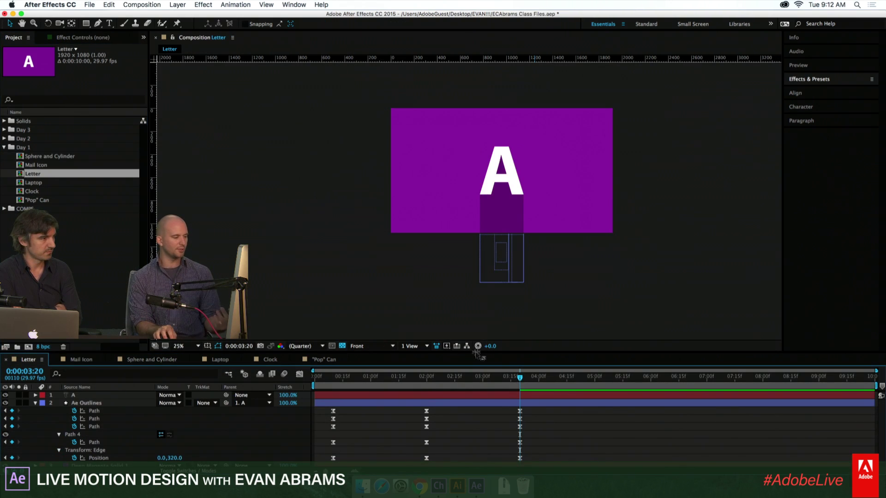
drag(463, 386, 416, 385)
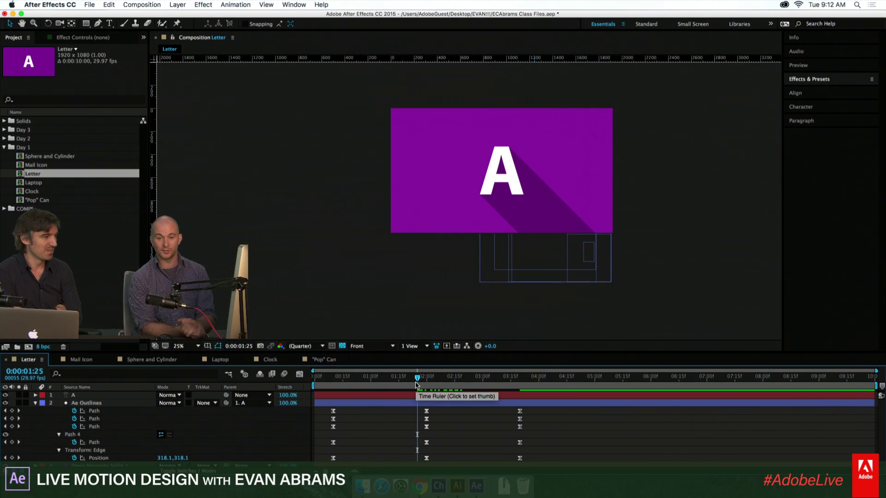
drag(406, 383, 343, 386)
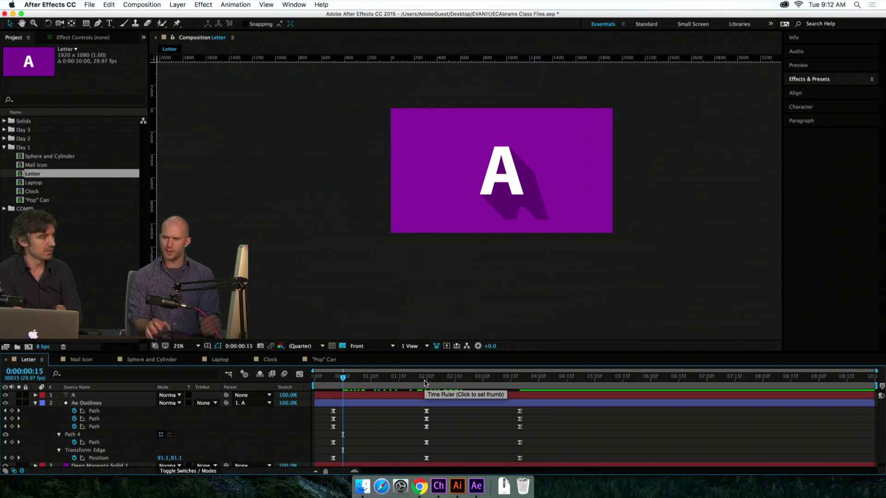
Select the Ae Outlines layer and scrub between about 0:00:00:15 and 0:00:02:19 to examine its shadow paths up close
click(387, 404)
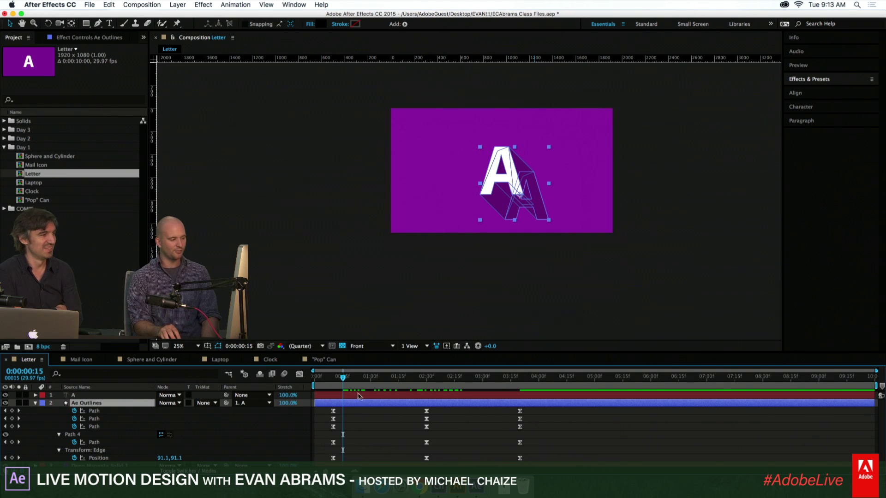
drag(343, 378, 462, 399)
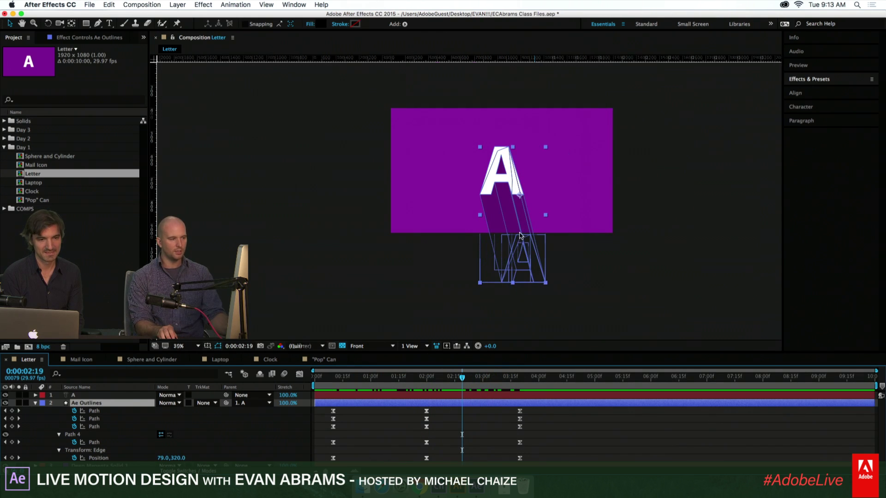
scroll(516, 196, up, 4)
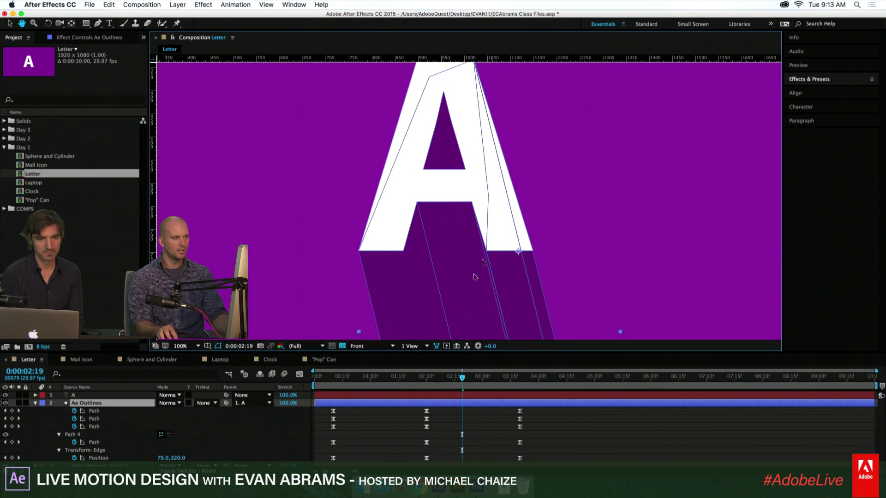
drag(405, 380, 437, 381)
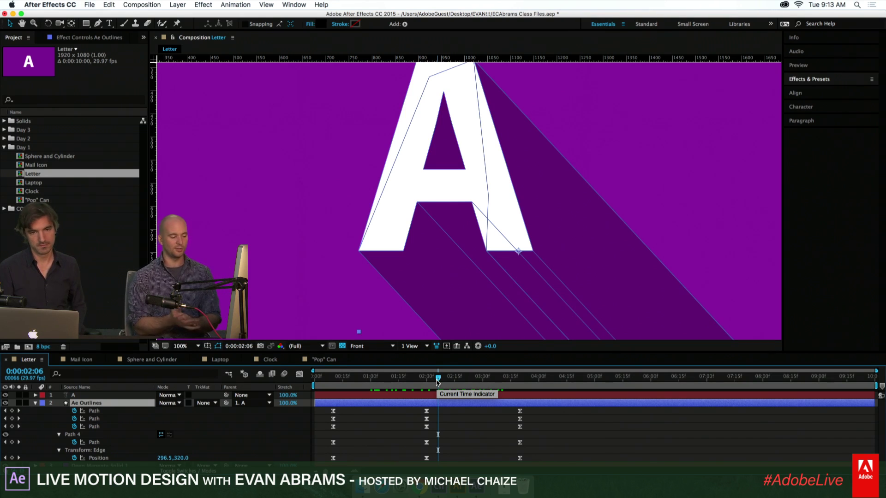
Switch to the Clock composition and examine the hands and their shadows up close while scrubbing back to 0:00:01:00
click(271, 360)
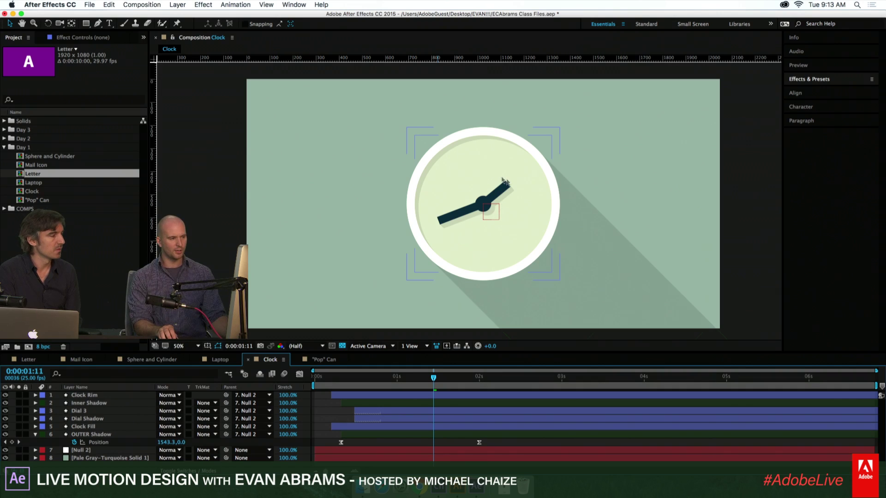
scroll(499, 180, up, 2)
drag(629, 300, 592, 311)
drag(432, 377, 400, 380)
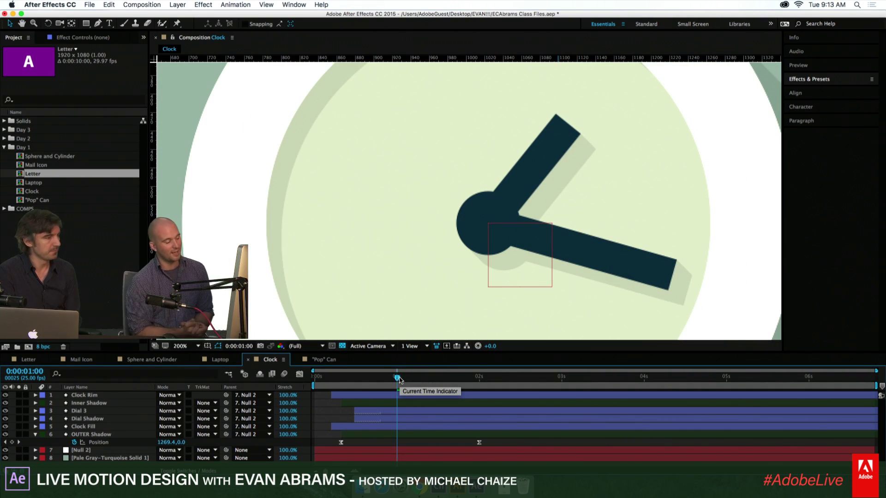
Reveal the Dial 3 layer's modified properties, examine the hour hand's rotation expression, and collapse the layer
click(46, 427)
click(83, 412)
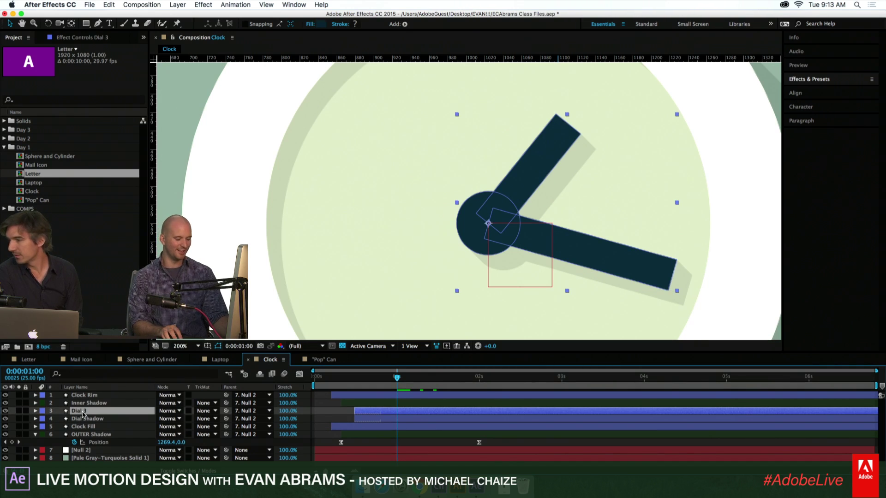
key(u)
key(u)
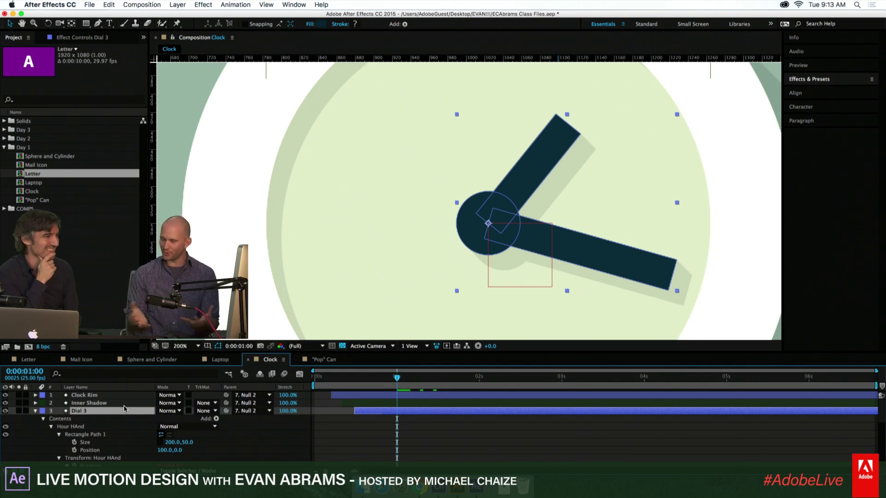
scroll(138, 418, down, 1)
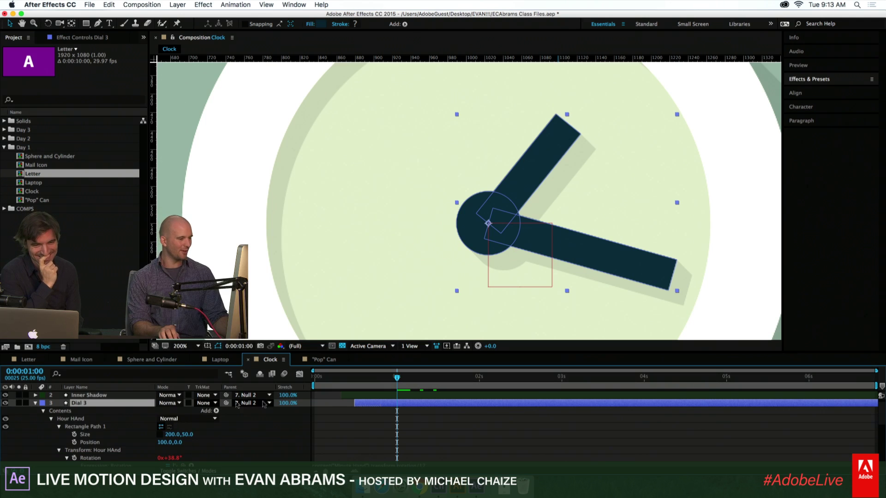
scroll(392, 393, down, 1)
scroll(373, 397, down, 1)
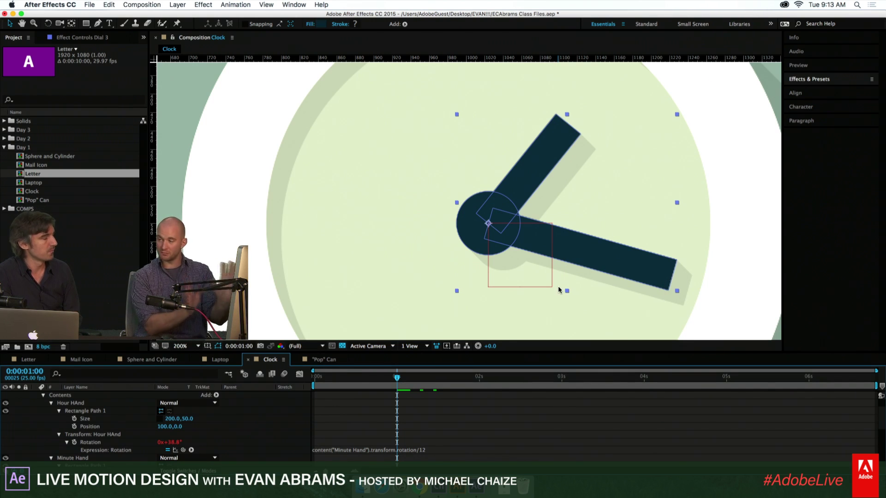
scroll(28, 417, up, 2)
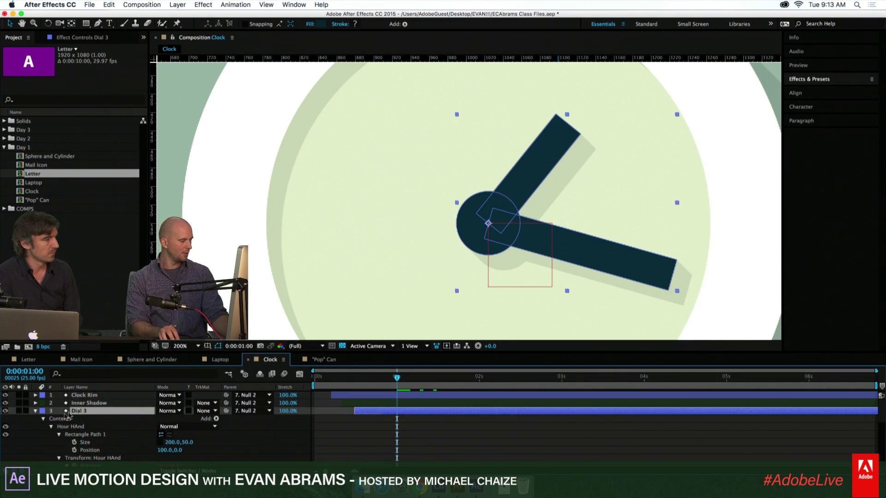
click(35, 410)
Expand the Dial Shadow layer, collapse its Hour Hand, Minute Hand and Dial groups, and select Repeater 1
click(31, 419)
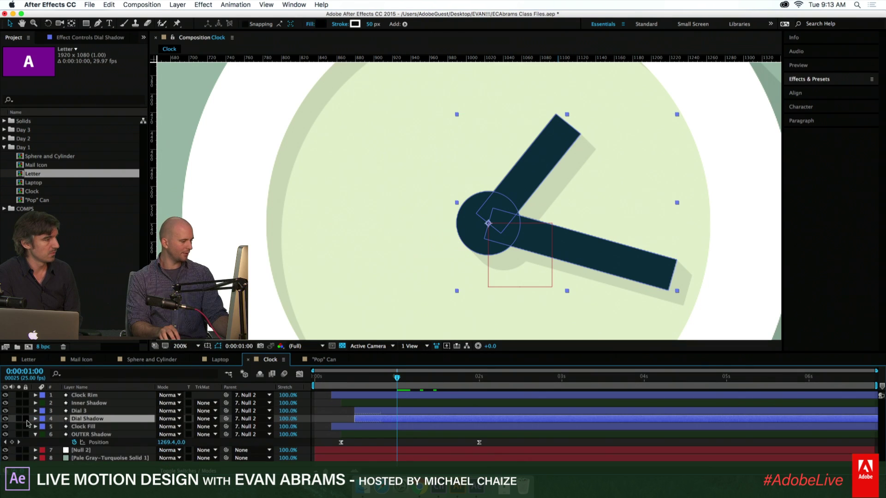
click(35, 419)
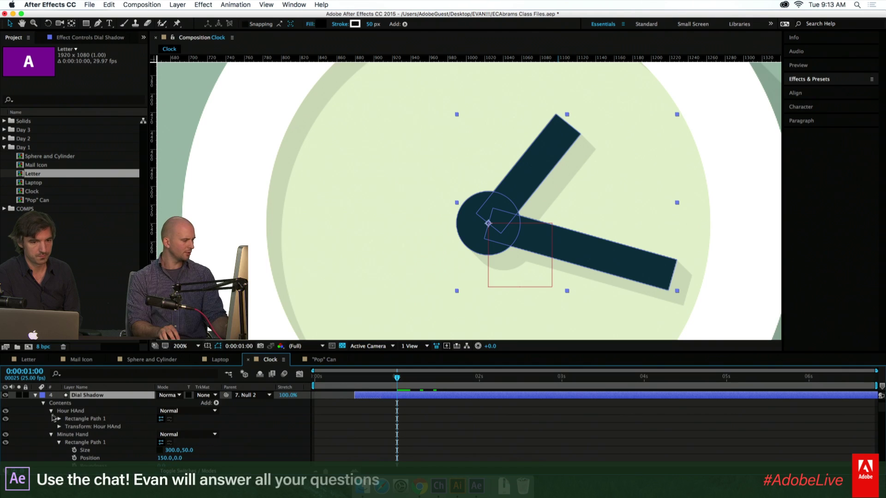
click(51, 434)
click(51, 411)
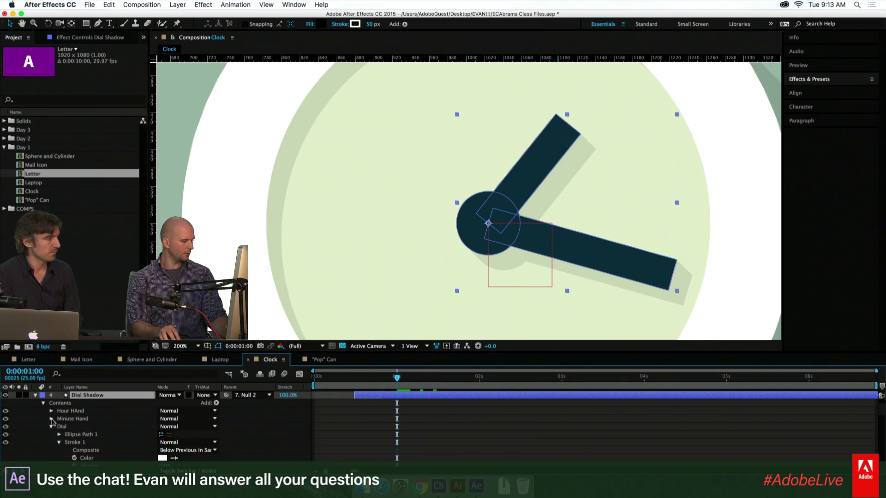
click(52, 426)
scroll(78, 434, down, 1)
click(78, 428)
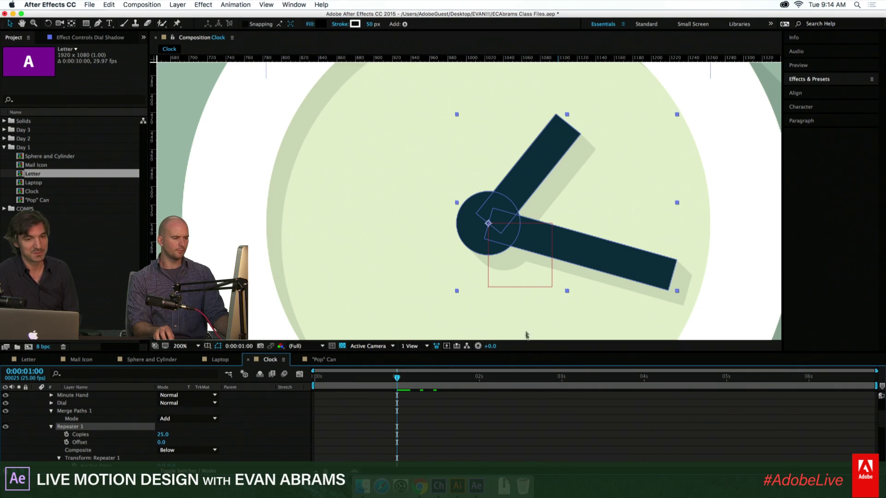
Enlarge the timeline area, scrub the clock to 0:00:01:21, and inspect Repeater 1's Copies and Position settings
drag(523, 353, 510, 262)
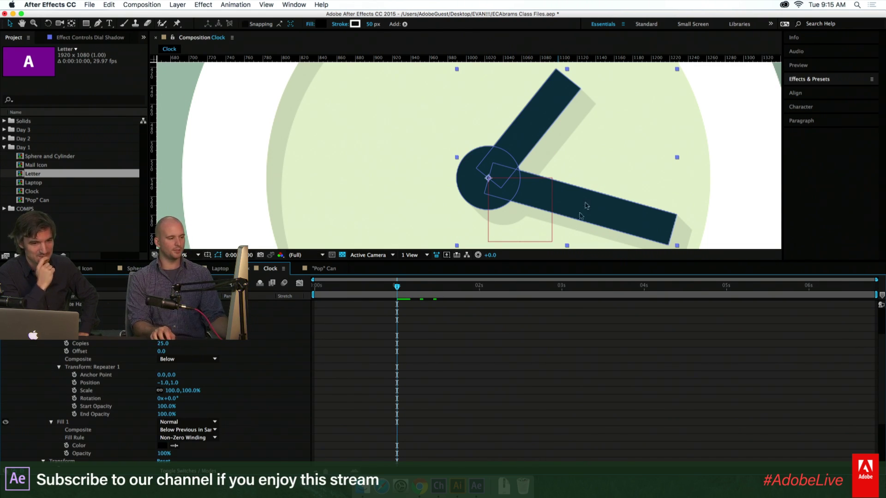
drag(444, 287, 467, 288)
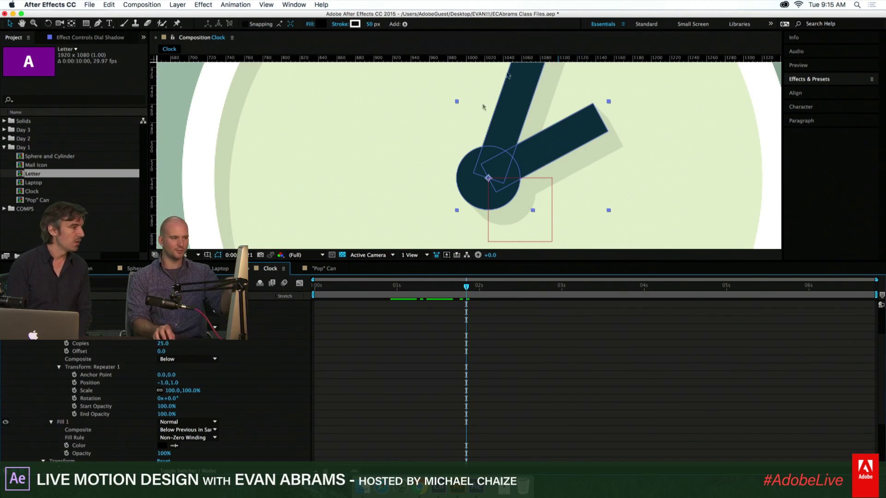
click(104, 344)
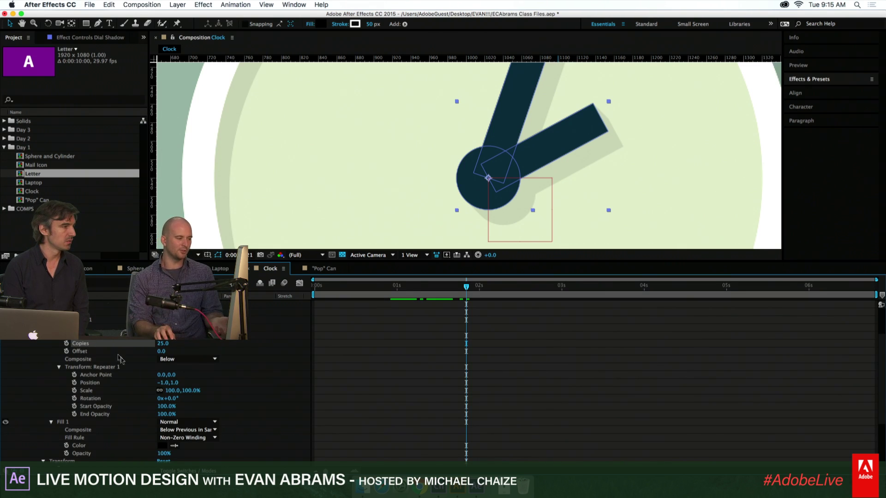
click(109, 384)
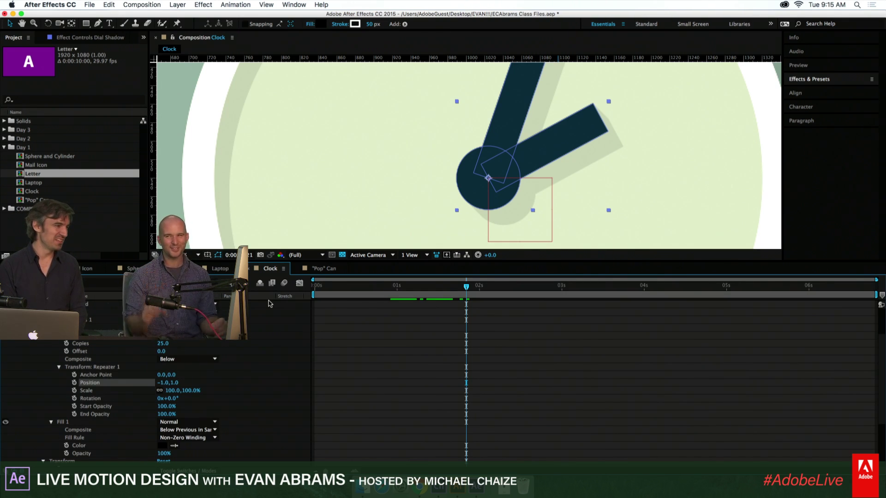
Examine the hands' shadow in the context of the whole clock face and its long outer shadow
key(comma)
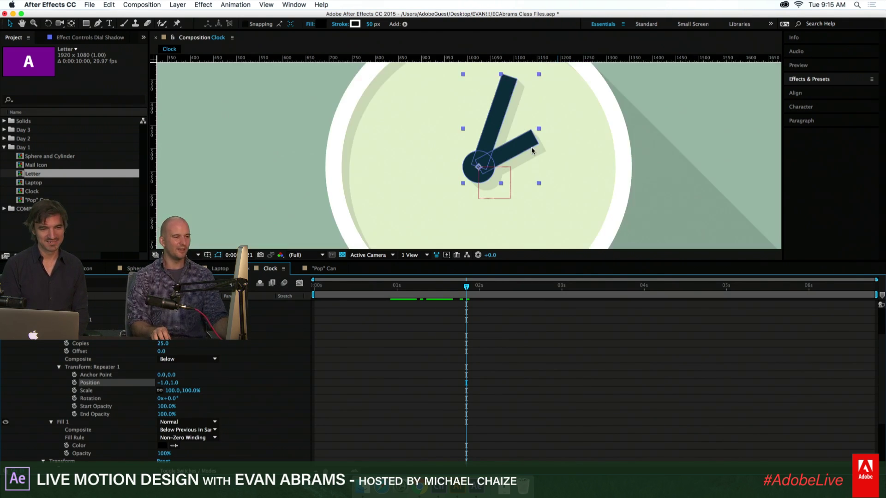
drag(523, 149, 532, 177)
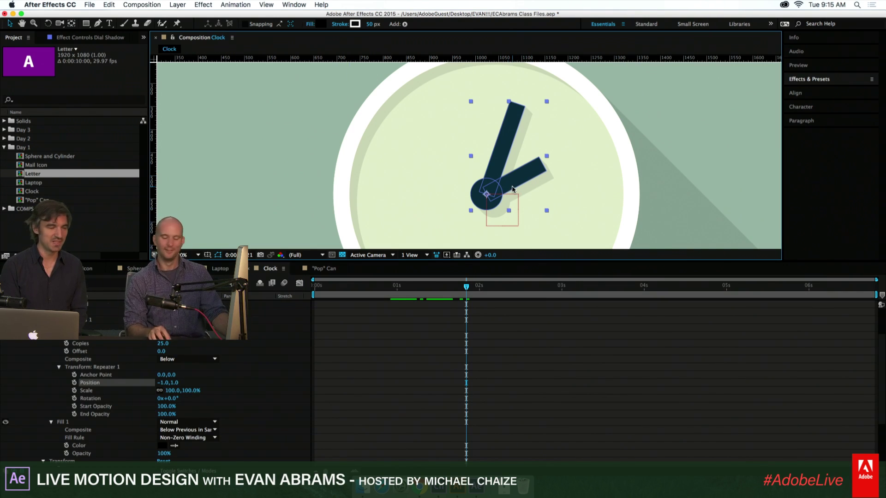
scroll(516, 190, right, 3)
scroll(516, 190, down, 1)
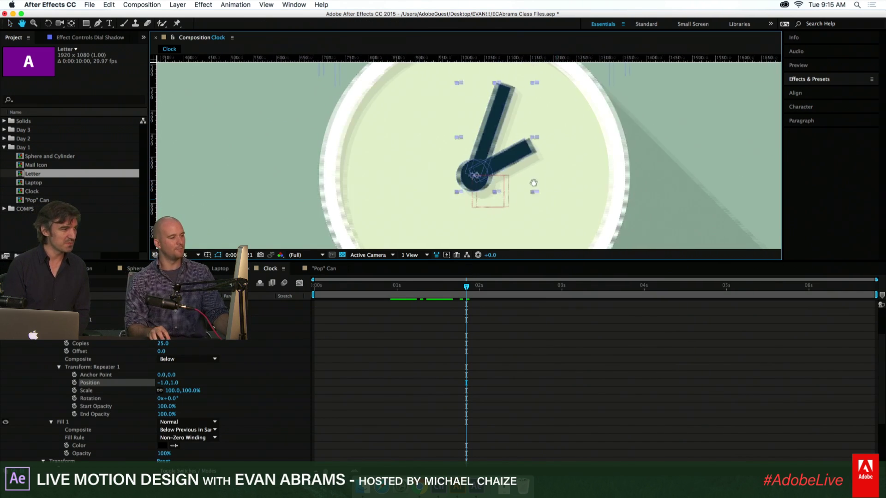
scroll(526, 189, up, 1)
scroll(582, 137, down, 3)
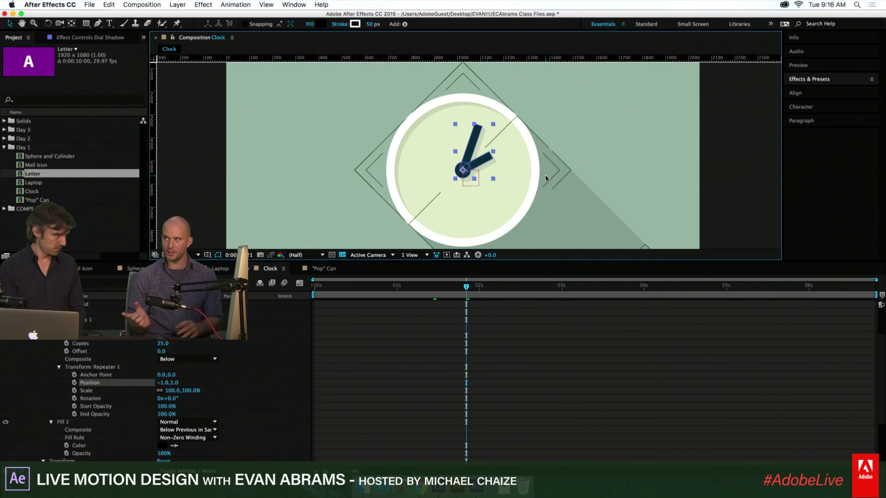
Select the clock's OUTER Shadow layer in the composition and scrub to 0:00:01:13 to examine the long shadow
scroll(474, 165, down, 2)
scroll(474, 166, up, 2)
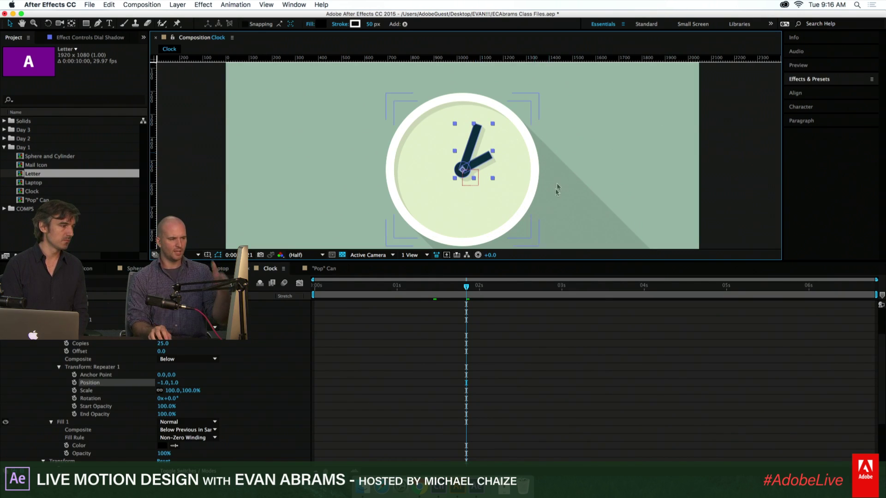
click(575, 195)
scroll(573, 151, down, 2)
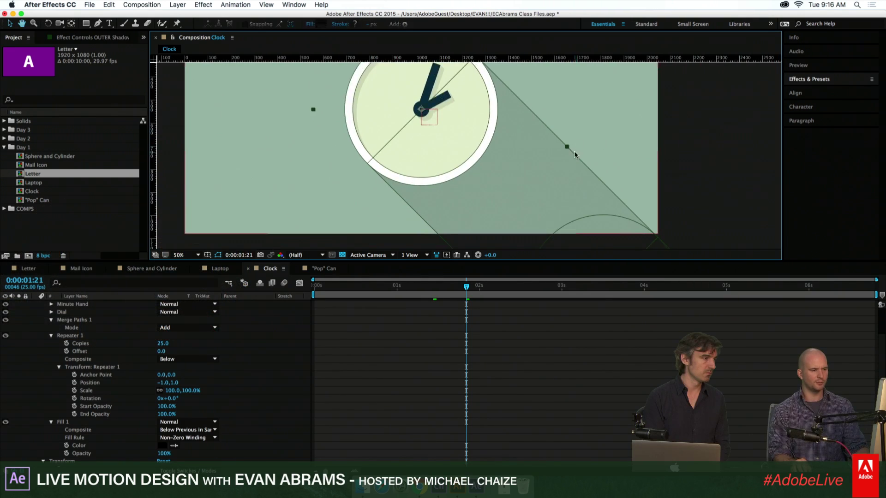
drag(421, 287, 440, 287)
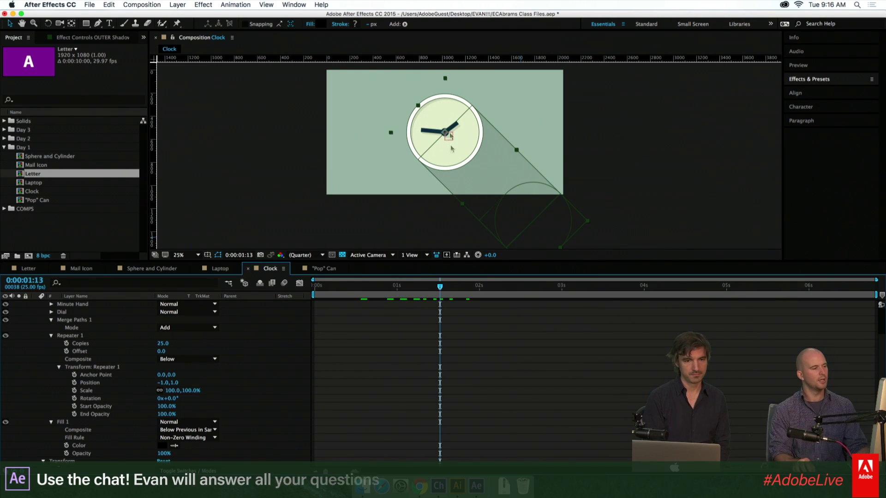
Deselect the outer shadow, return to the start of the layer list, and examine the hands and dial without selection outlines
click(400, 306)
scroll(400, 306, up, 5)
click(437, 123)
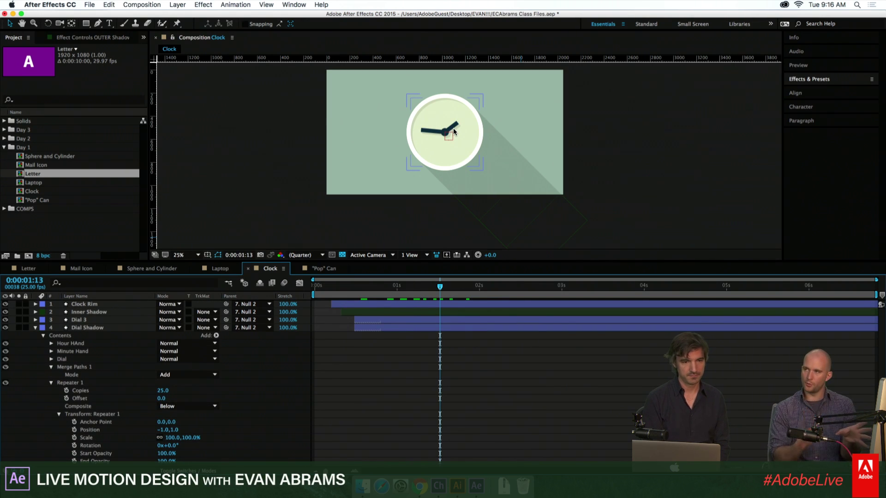
click(417, 319)
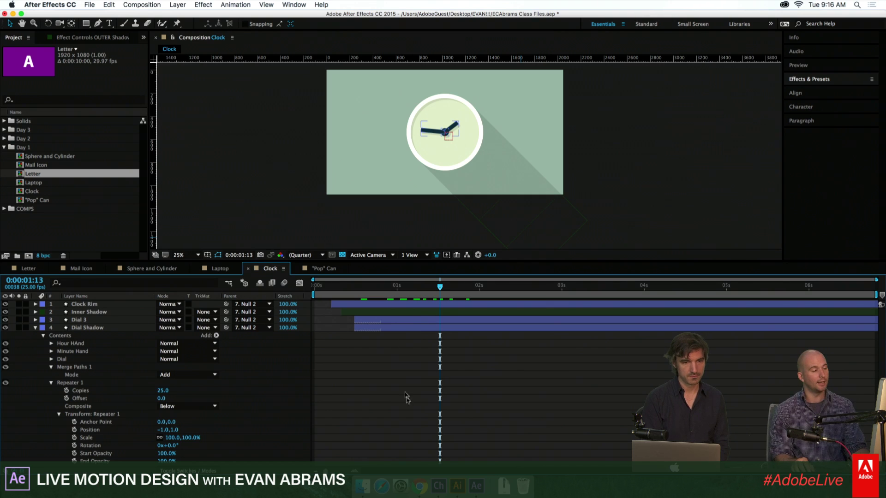
click(465, 139)
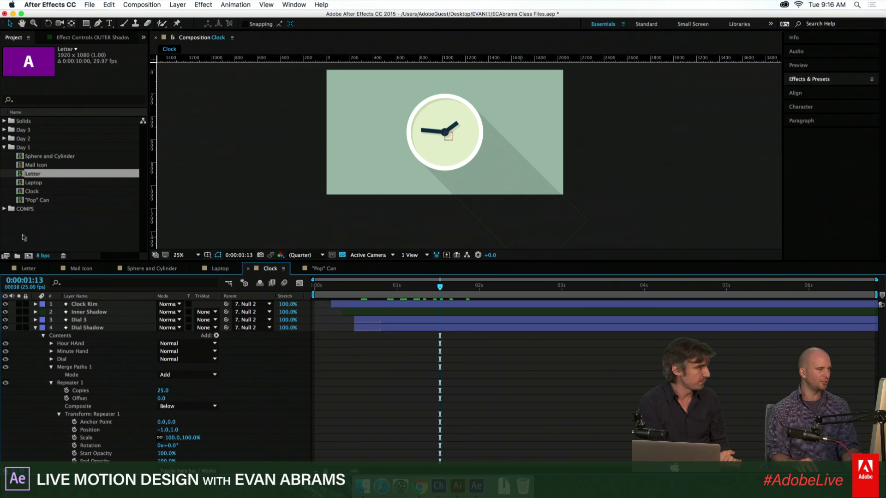
Open the "Pop" Can composition and preview its animation in a maximized viewer
double_click(41, 200)
key(grave)
key(space)
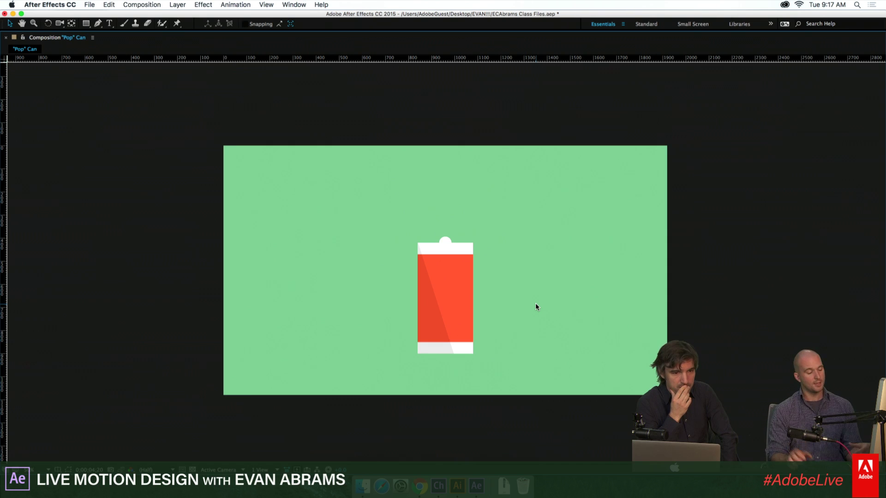
Restore the full workspace and scrub the can animation to 0;00;02;12 with a wider time range in the timeline
key(grave)
drag(635, 288, 537, 309)
key(minus)
key(minus)
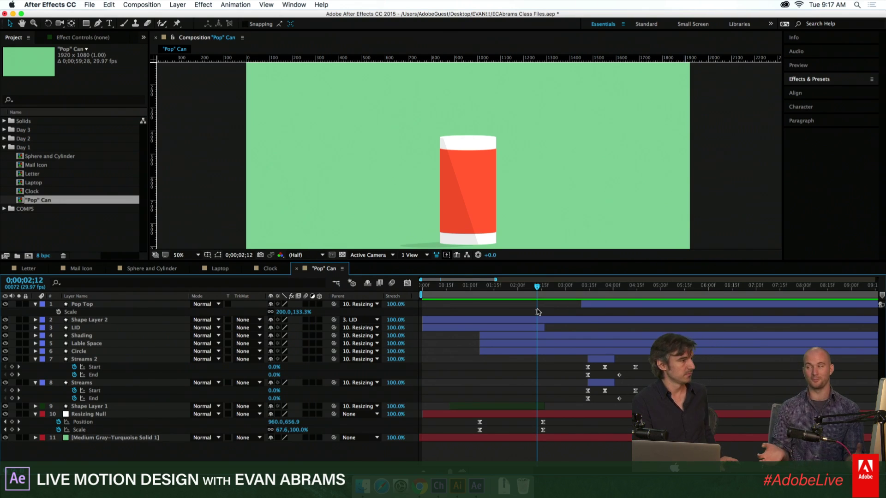
Scrub the can from 0;00;02;05 back to 0;00;02;03 and on to 0;00;03;13 to examine its lid, shading and shadow
mouse_move(519, 287)
mouse_down()
mouse_move(503, 289)
mouse_move(526, 296)
mouse_up()
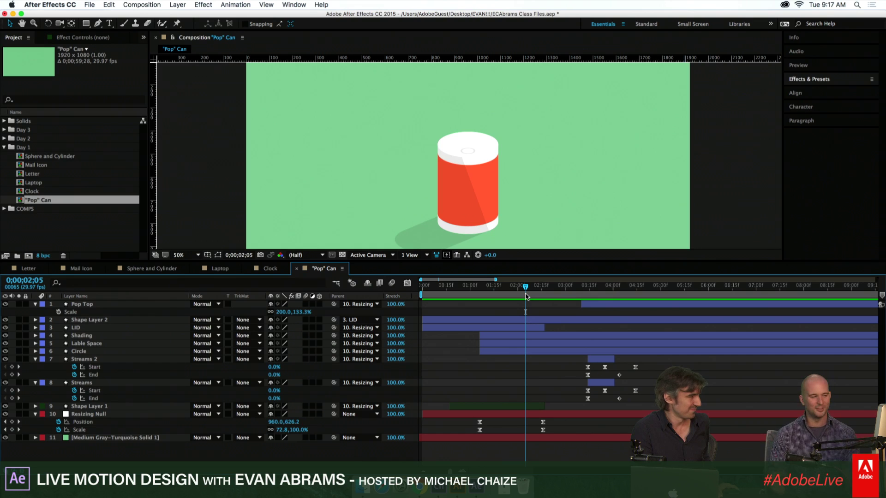
click(522, 291)
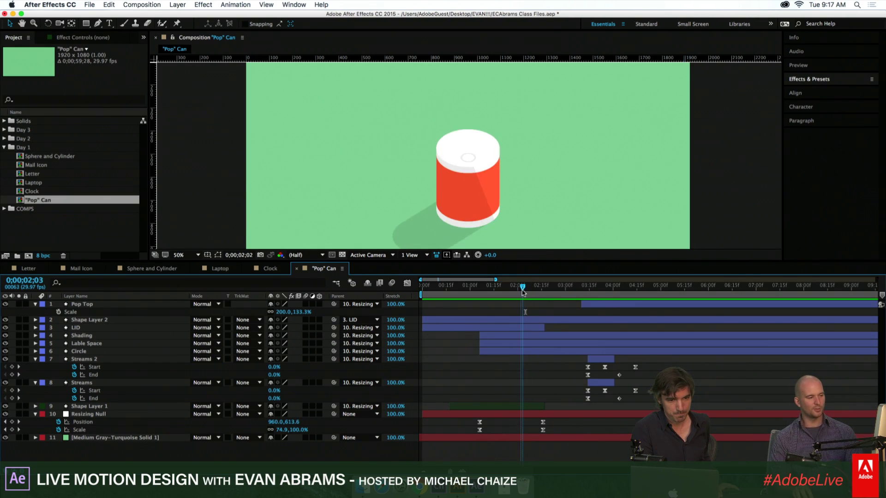
drag(521, 183, 518, 156)
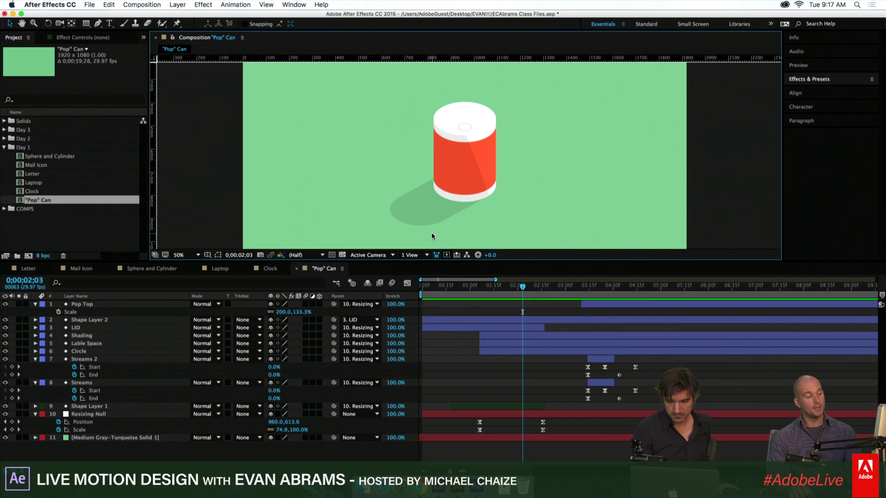
drag(535, 294, 586, 290)
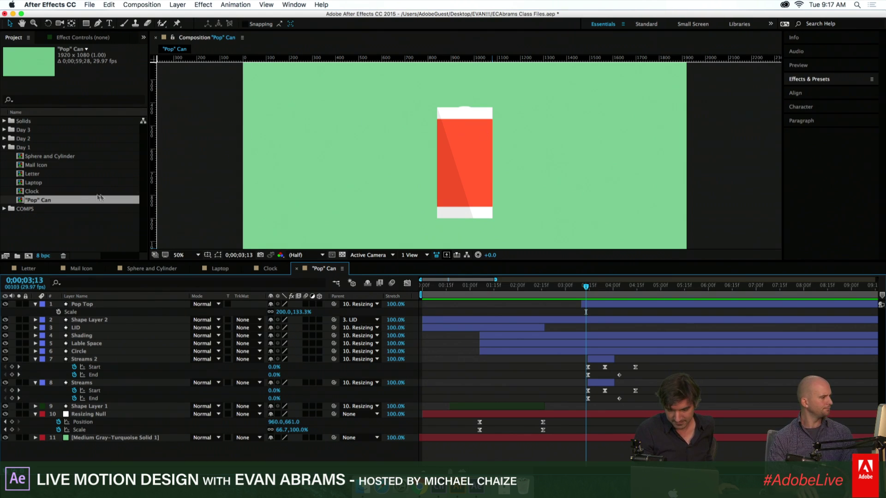
Open the Laptop composition and scrub to 0:00:01:06 to examine the turning laptop's lid and keyboard
click(39, 183)
double_click(40, 183)
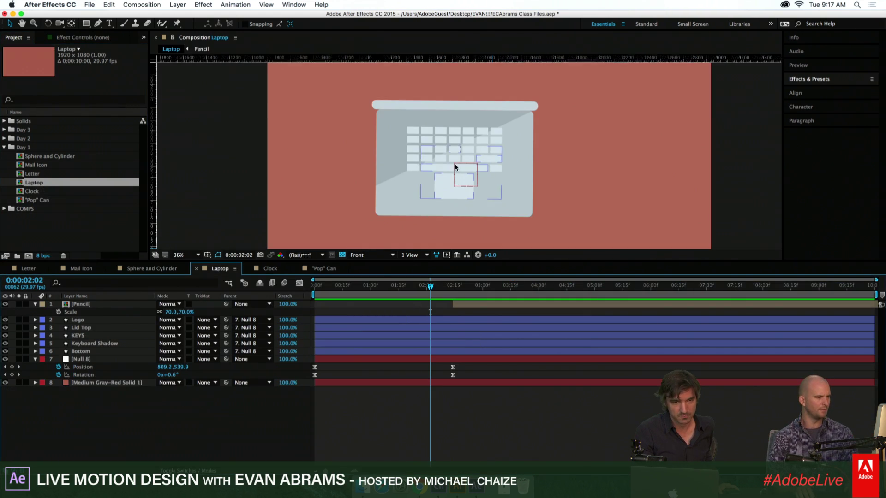
scroll(478, 159, down, 2)
drag(416, 294, 377, 293)
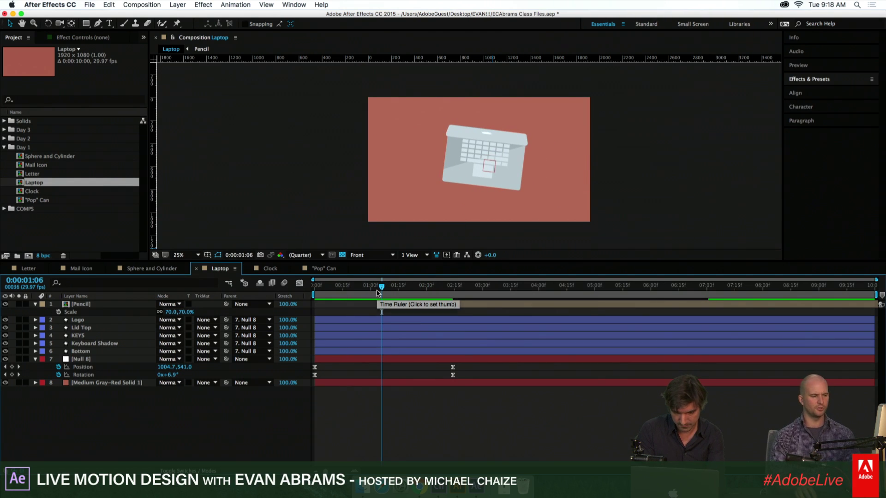
scroll(470, 155, up, 2)
drag(533, 147, 512, 155)
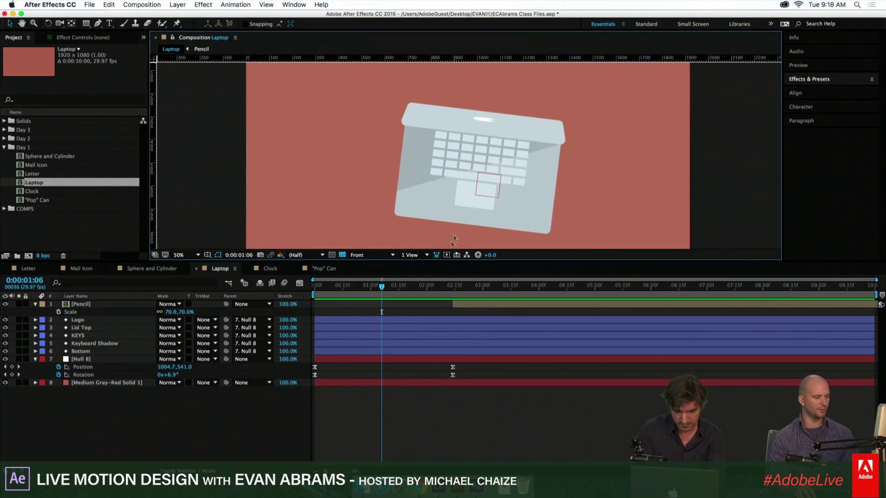
Rewind the Laptop composition to near its start and play the animation in a maximized viewer
drag(385, 288, 322, 289)
key(grave)
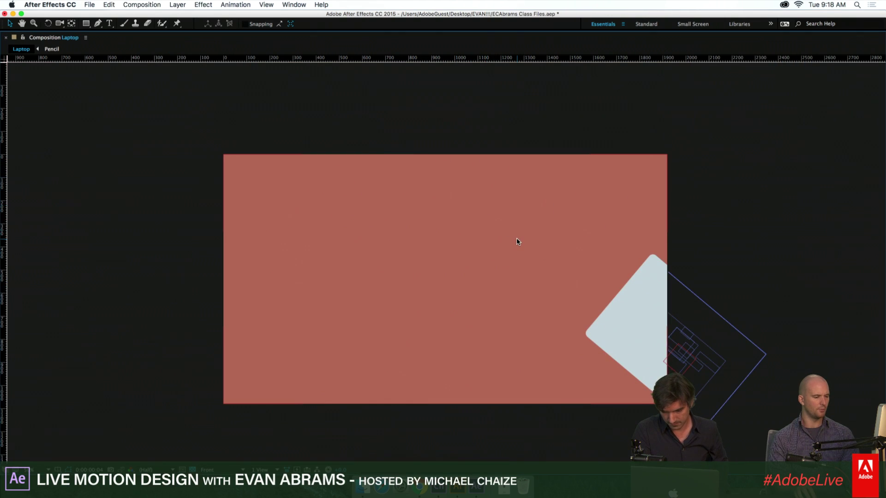
key(space)
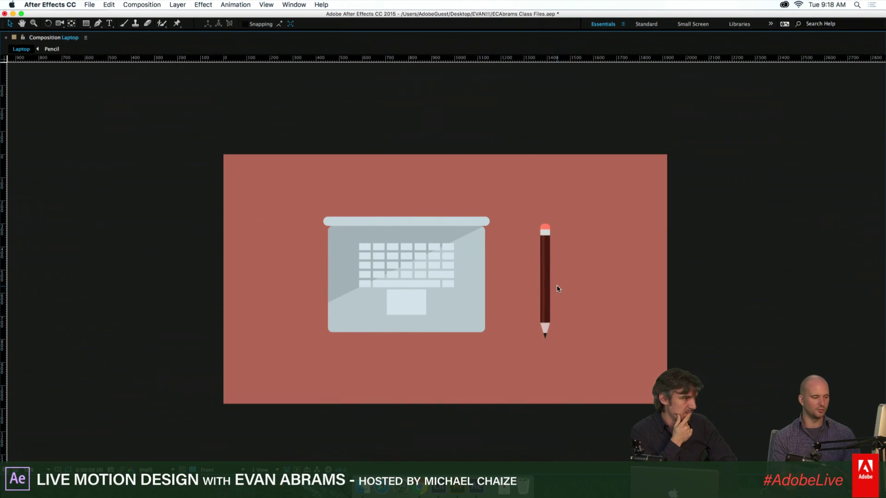
Restore the full workspace, scrub to 0:00:01:02, and examine the laptop's lid and logo at 100% zoom
key(grave)
drag(353, 288, 374, 289)
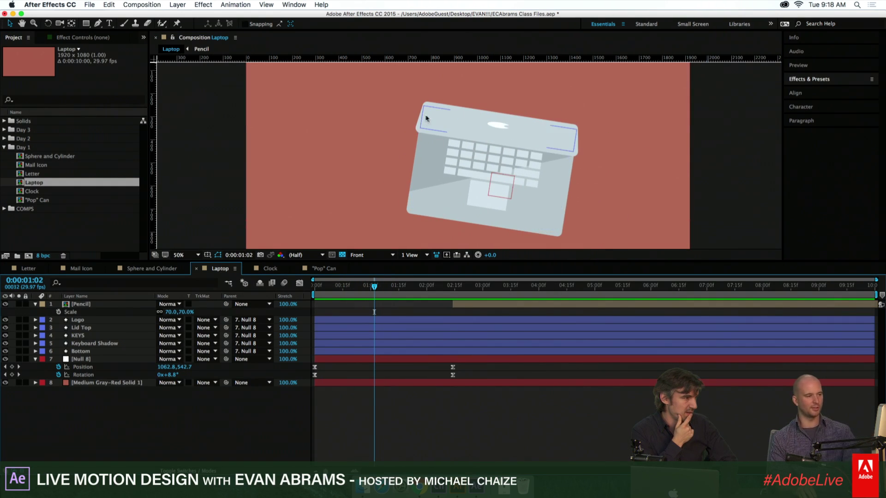
key(period)
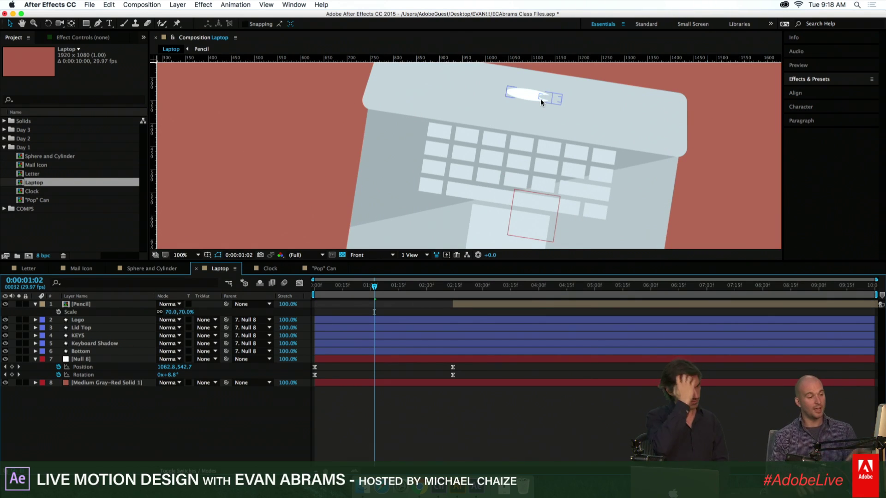
drag(451, 113, 484, 138)
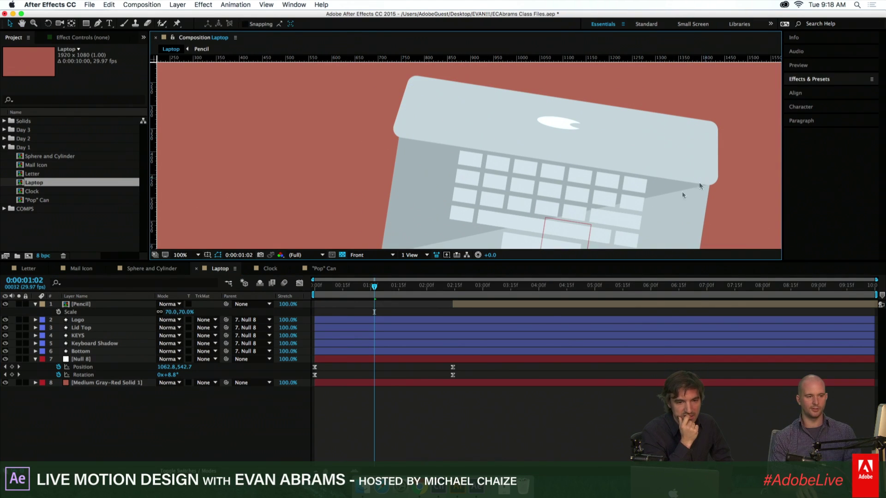
Replay the laptop animation from the start and stop at 0:00:01:01
drag(343, 286, 313, 286)
scroll(492, 205, down, 6)
key(space)
scroll(477, 161, up, 4)
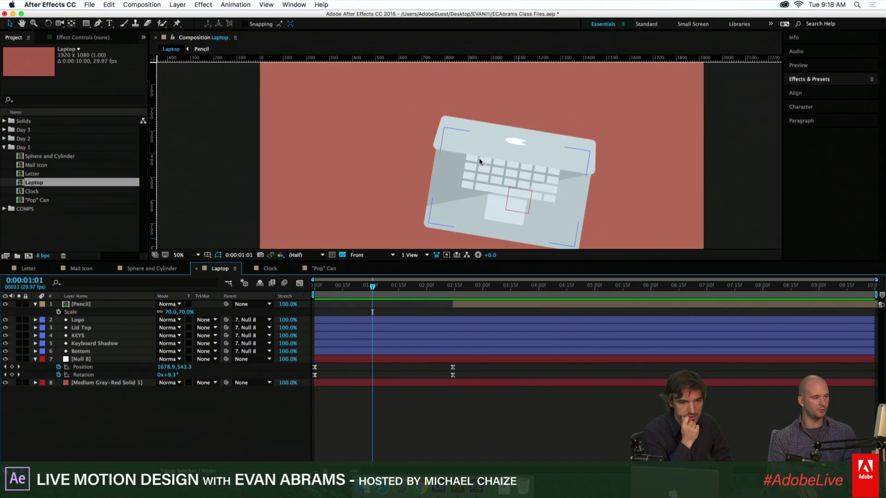
Scrub the laptop animation to 0:00:01:09 and on to 0:00:02:03 to compare the lid and keyboard shadow
drag(437, 287, 388, 306)
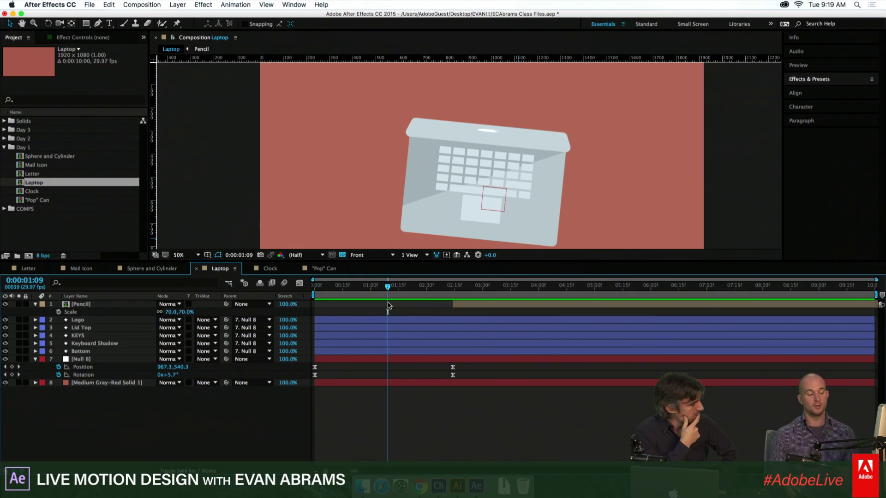
mouse_move(428, 295)
mouse_down()
mouse_move(460, 296)
mouse_move(432, 296)
mouse_up()
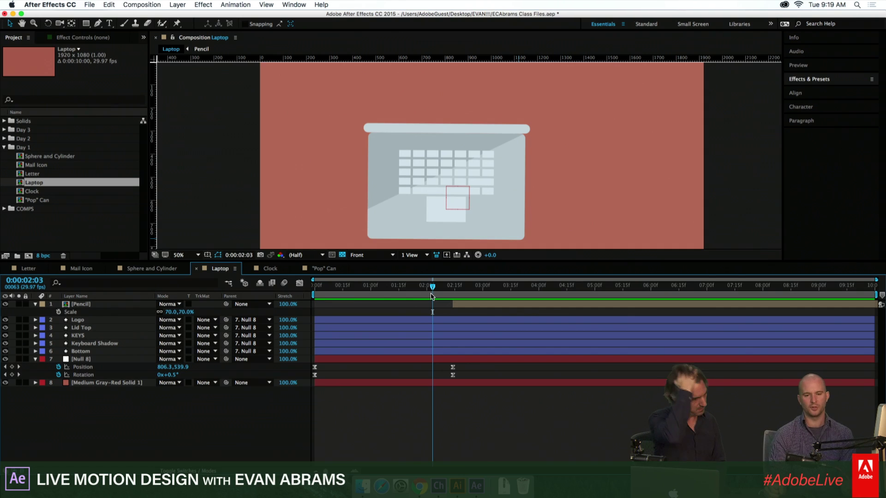
drag(507, 148, 529, 148)
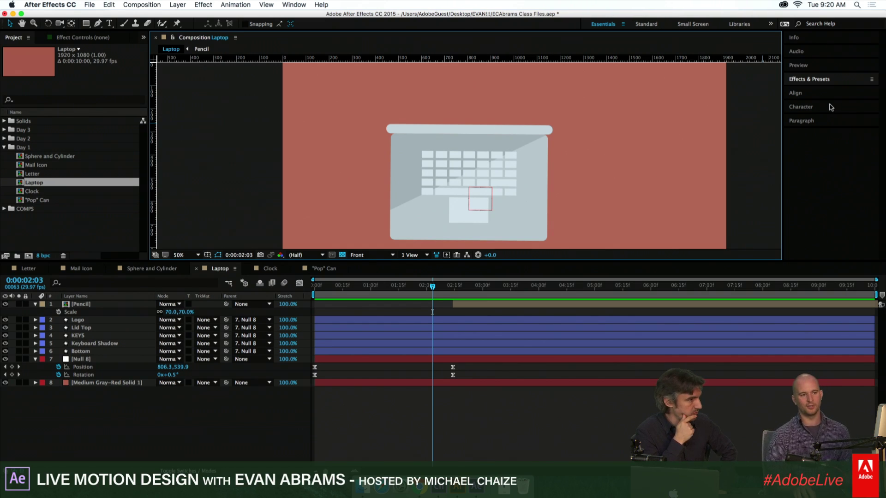
Show the Adobe Color Themes extension and enlarge its window to reveal all the color controls
click(293, 5)
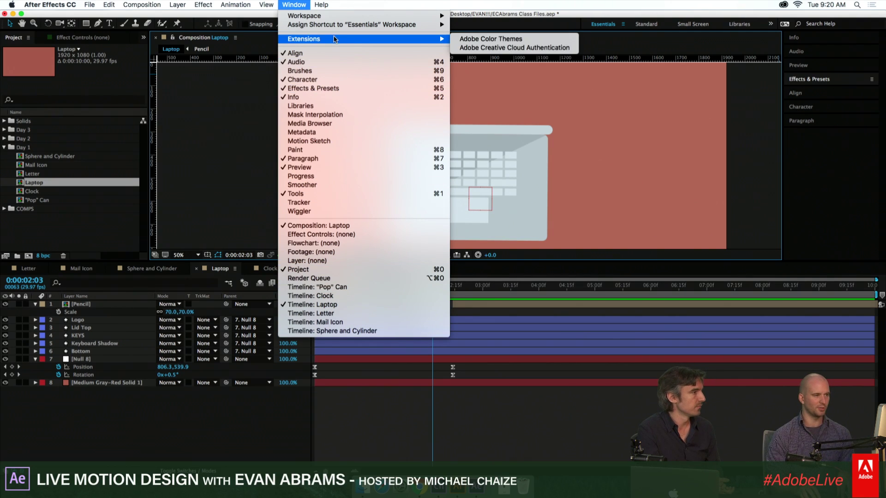
mouse_move(421, 40)
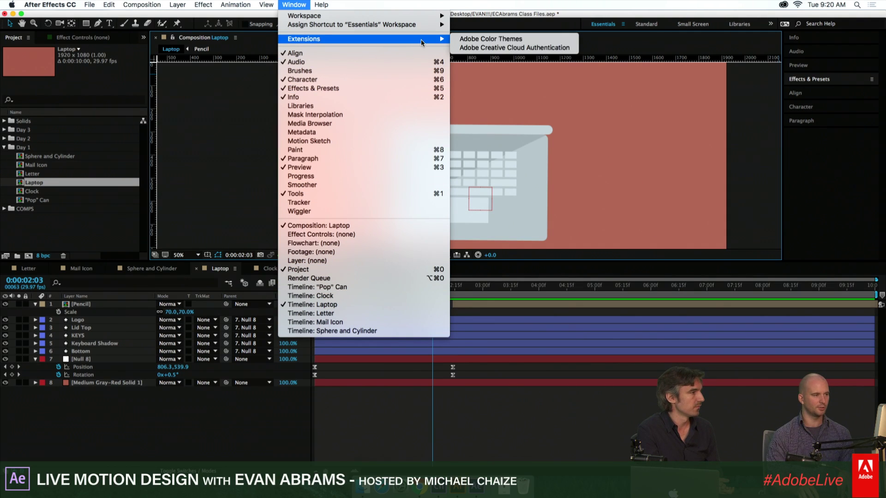
click(486, 39)
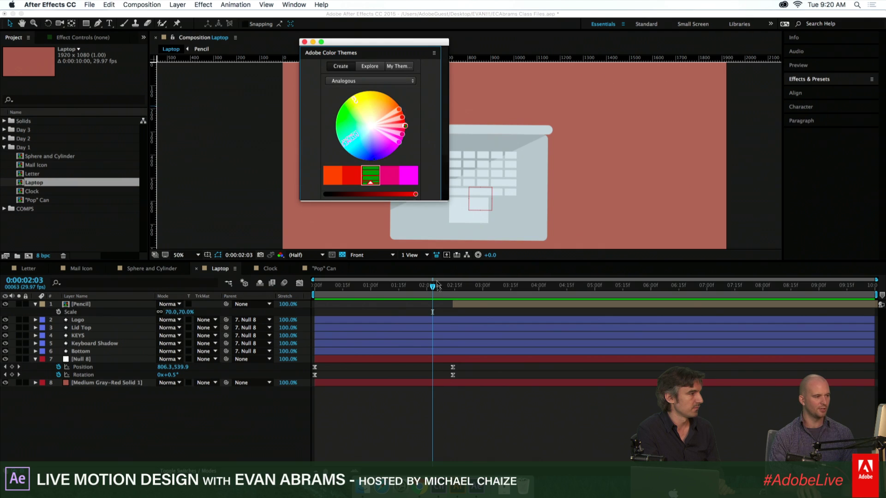
drag(448, 201, 580, 383)
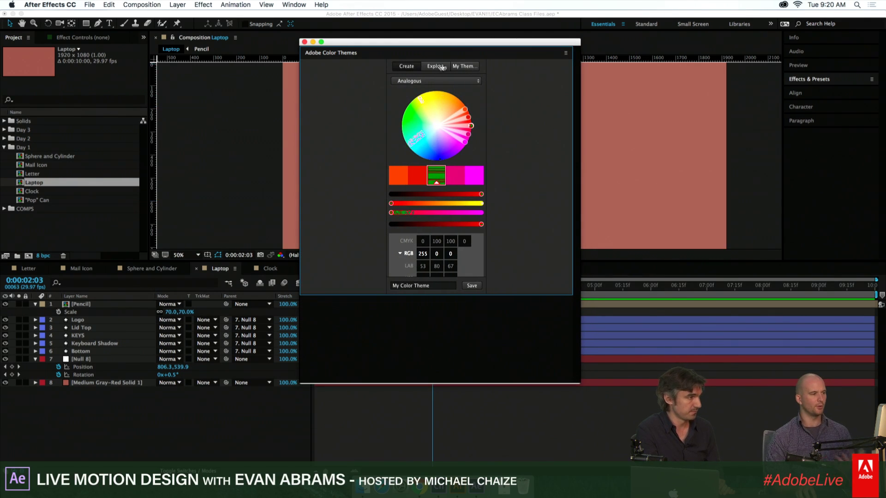
Explore the shared color themes and search them for "SF giants"
click(436, 65)
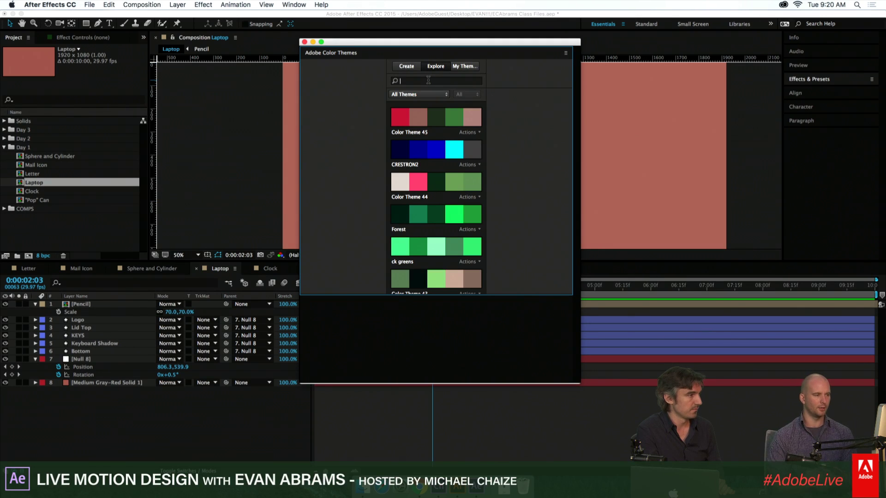
click(428, 80)
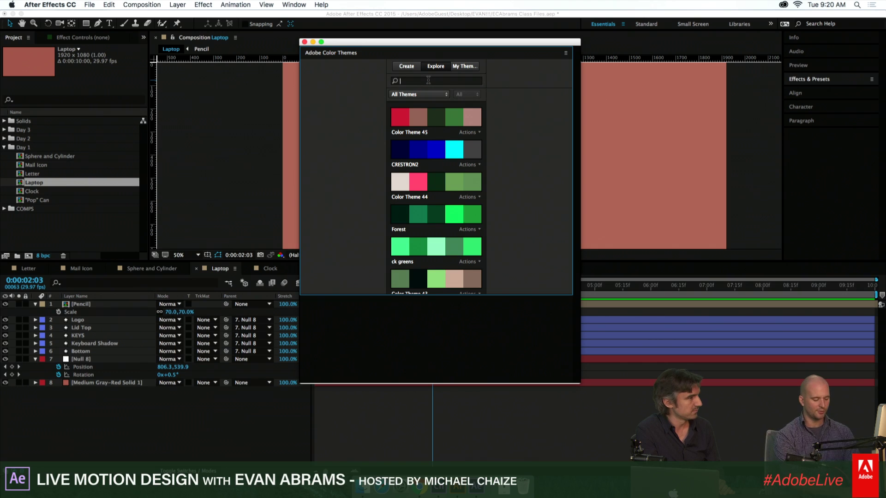
text(SF giants)
key(Return)
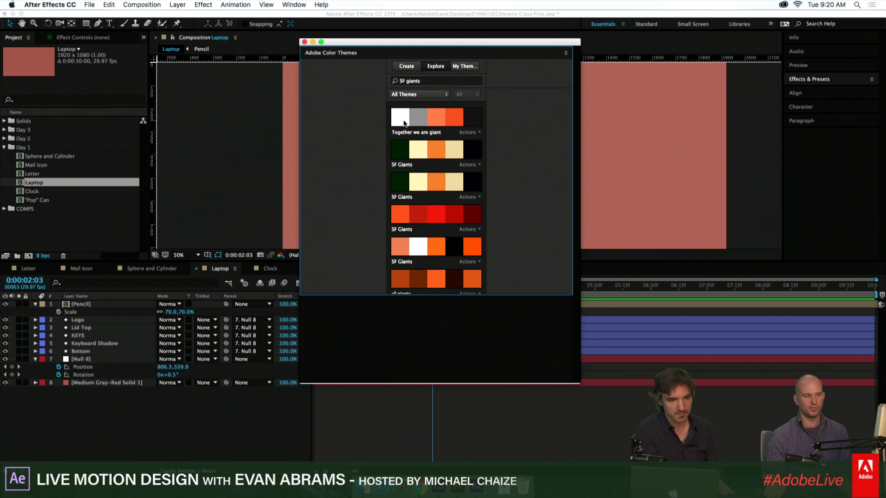
Create an Analogous theme on the color wheel with base color RGB 255, 54, 39 and last swatch RGB 56, 195, 255
click(414, 70)
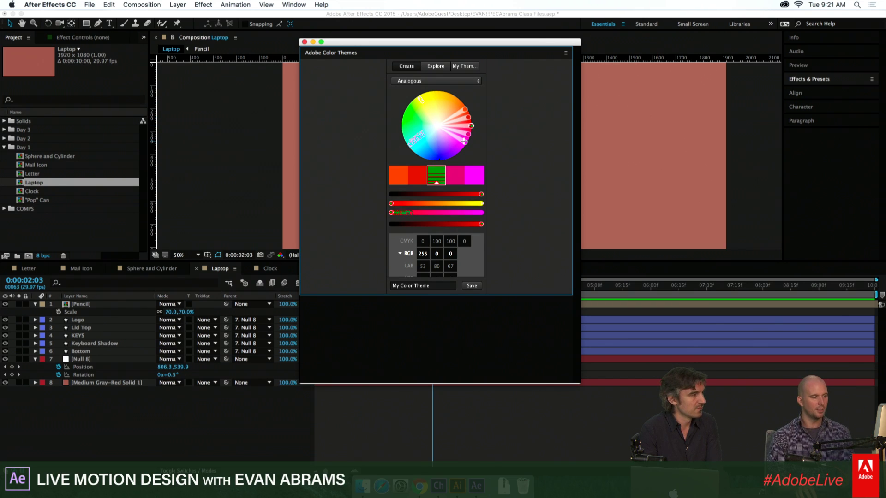
mouse_move(466, 142)
mouse_down()
mouse_move(428, 152)
mouse_move(442, 160)
mouse_move(428, 160)
mouse_up()
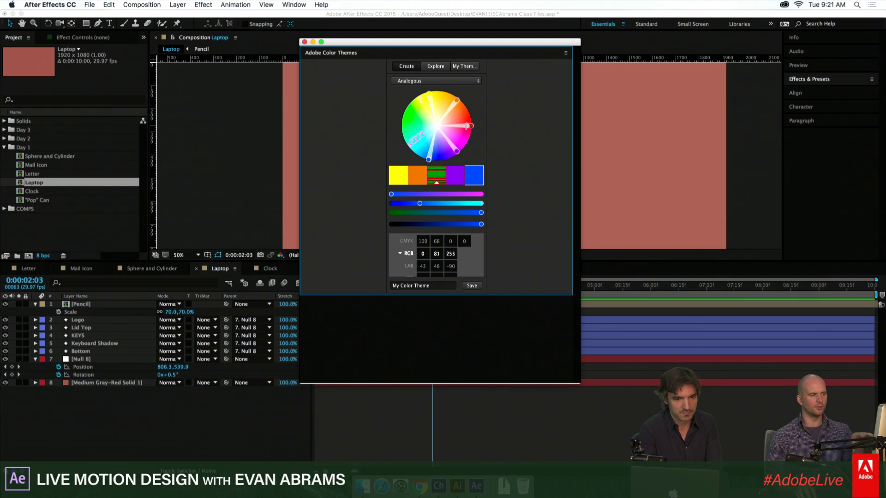
click(468, 126)
drag(467, 125, 465, 122)
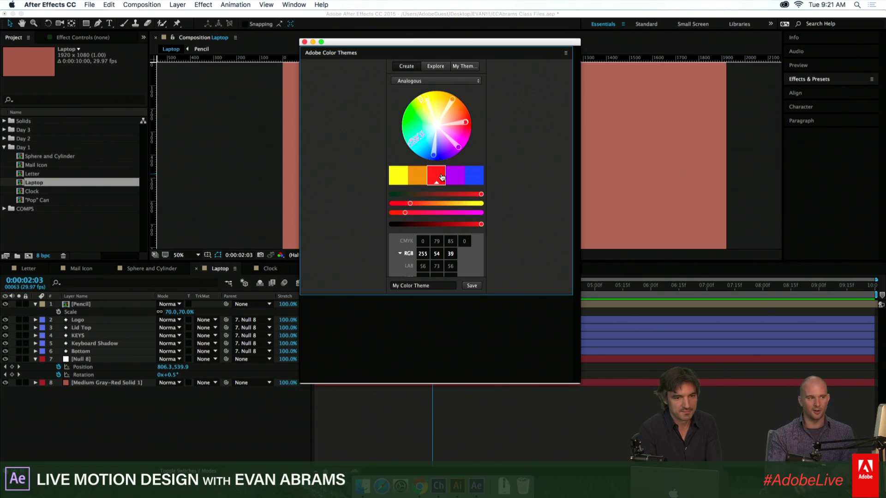
mouse_move(433, 154)
mouse_down()
mouse_move(443, 154)
mouse_move(421, 147)
mouse_up()
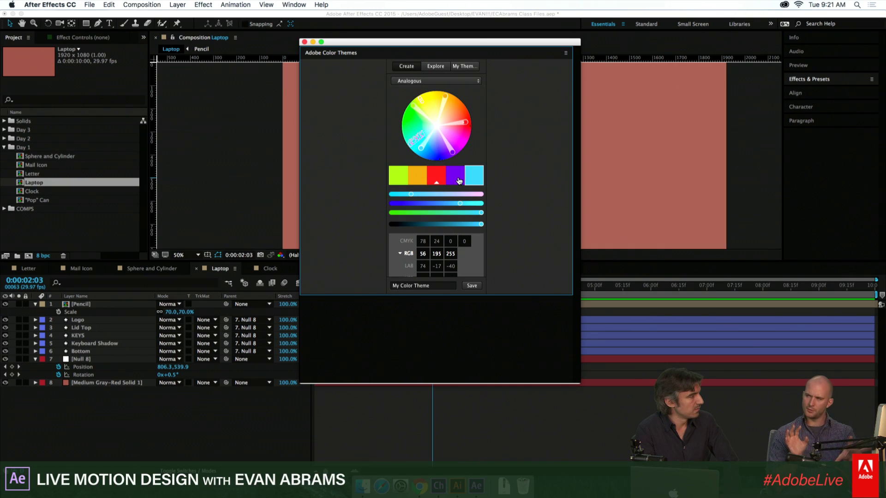
Dock the floating Adobe Color Themes panel below the Paragraph panel to uncover the laptop composition
click(635, 280)
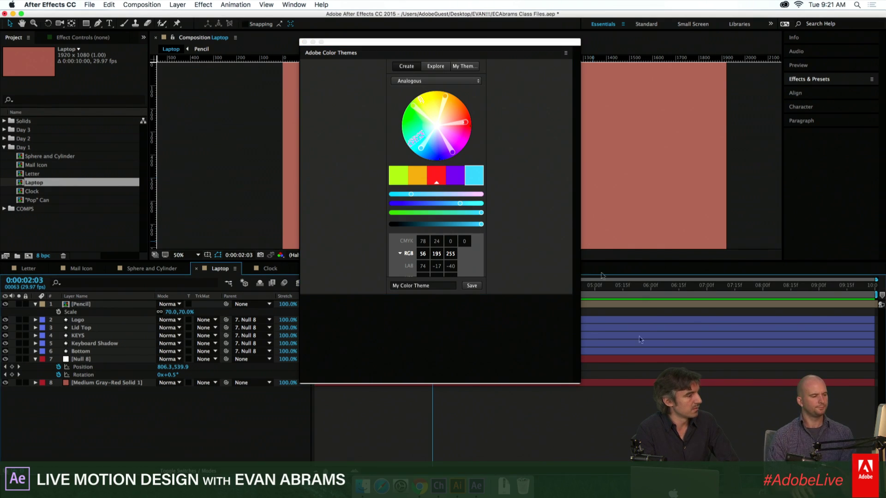
drag(324, 48, 807, 165)
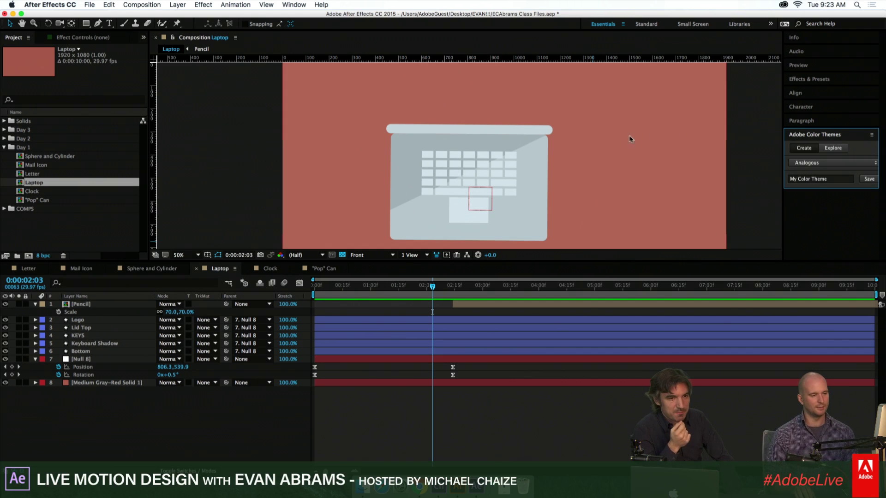
key(comma)
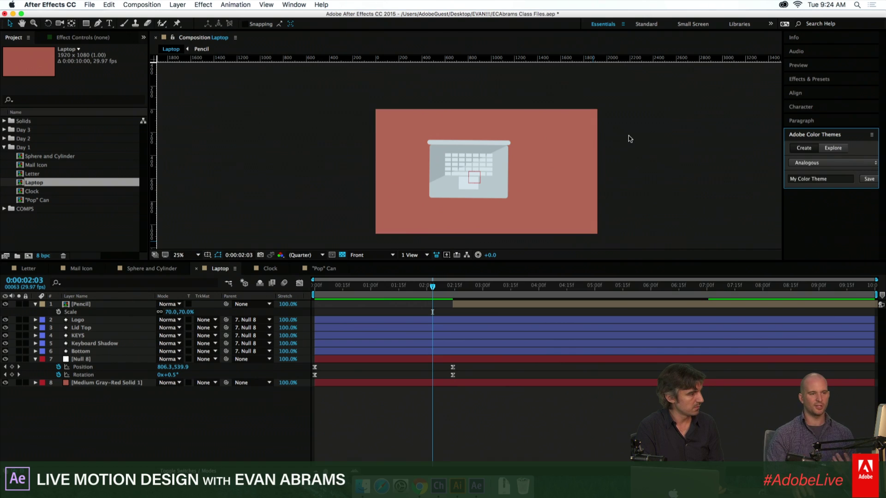
Open Effects & Presets, expand the Distort category and browse its effects down to Wave Warp
click(822, 79)
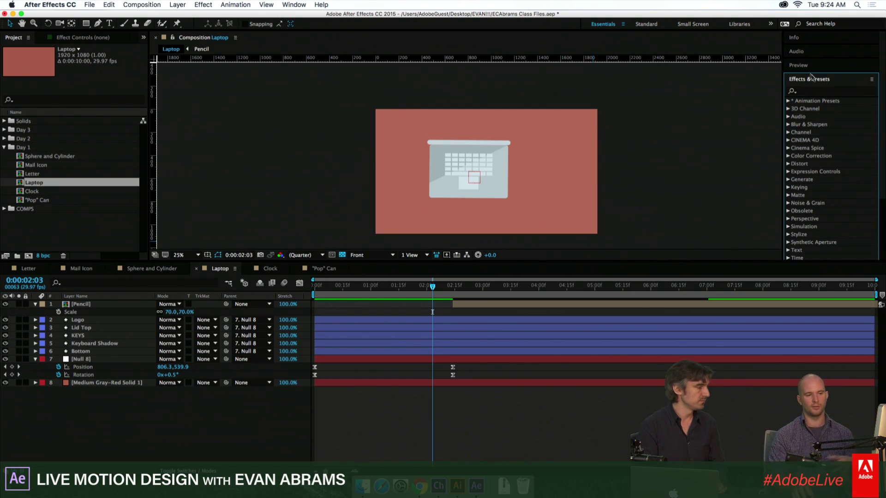
click(788, 164)
scroll(813, 187, down, 5)
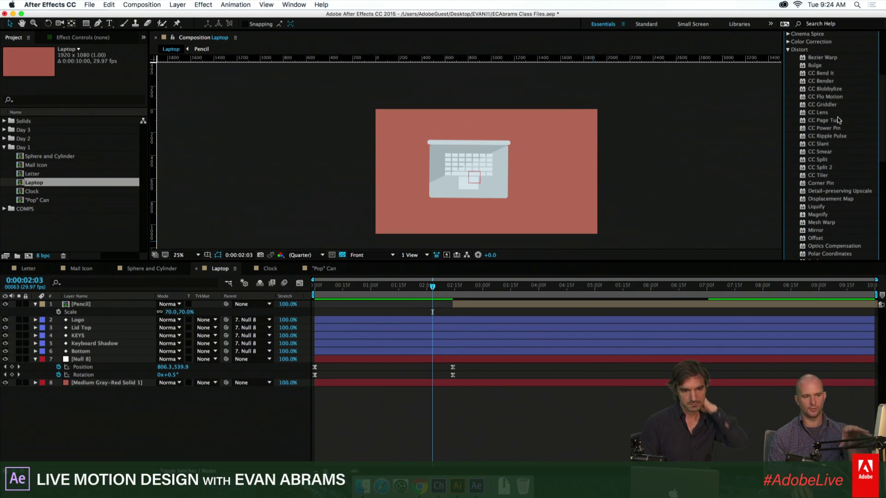
scroll(829, 121, down, 3)
scroll(829, 121, down, 1)
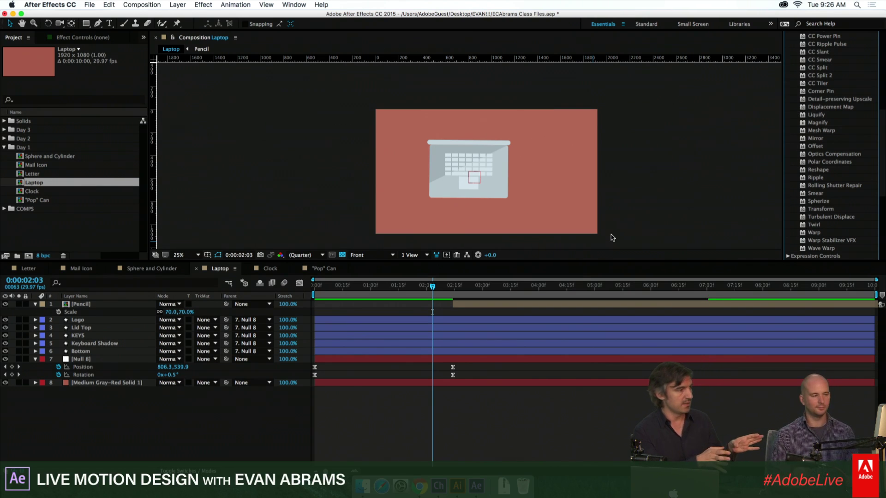
Scrub the laptop composition to 0:00:05:16, 0:00:03:06 and back to 0:00:02:14 to examine how the pencil enters
click(534, 353)
mouse_move(467, 291)
mouse_down()
mouse_move(636, 330)
mouse_move(626, 331)
mouse_up()
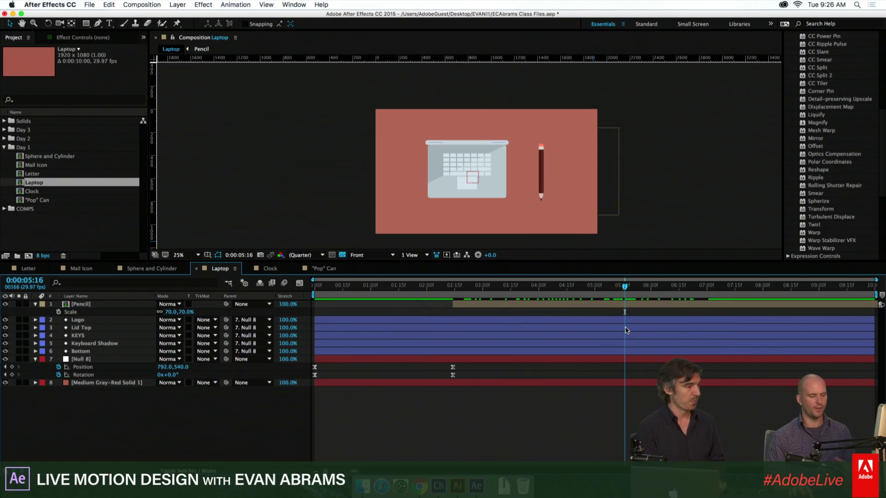
scroll(550, 182, up, 5)
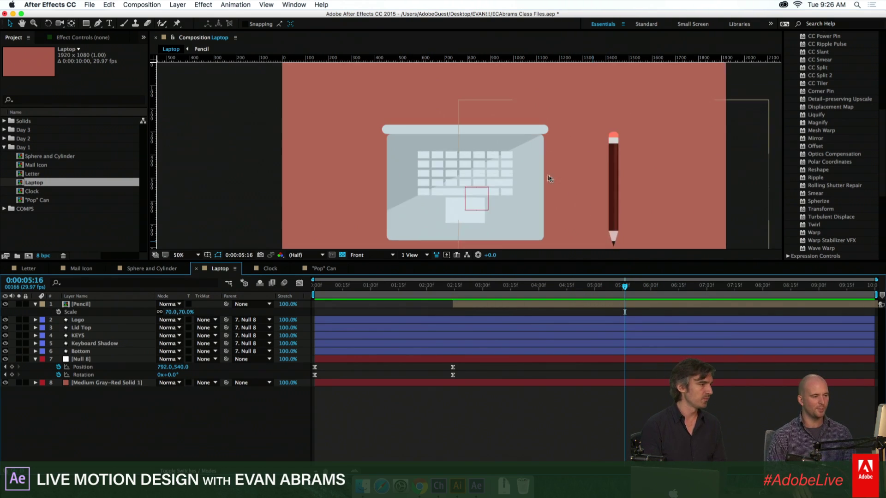
drag(555, 295, 494, 290)
drag(618, 183, 525, 164)
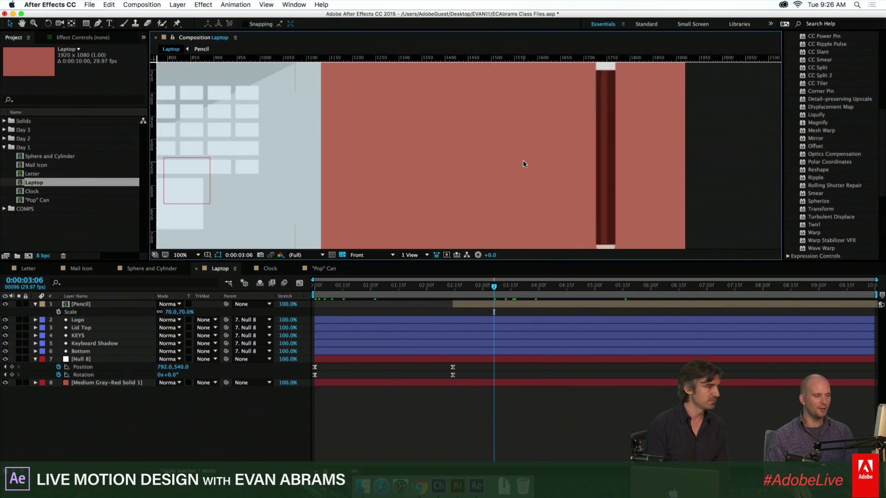
drag(437, 289, 453, 287)
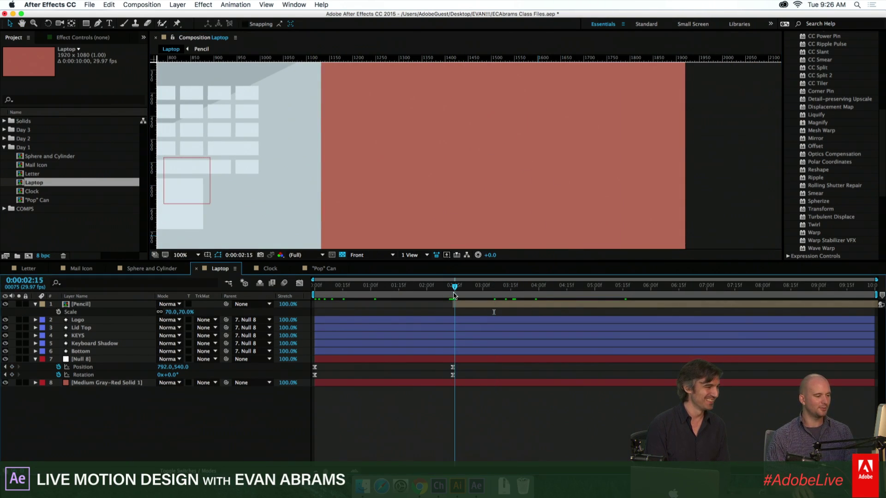
scroll(482, 173, down, 3)
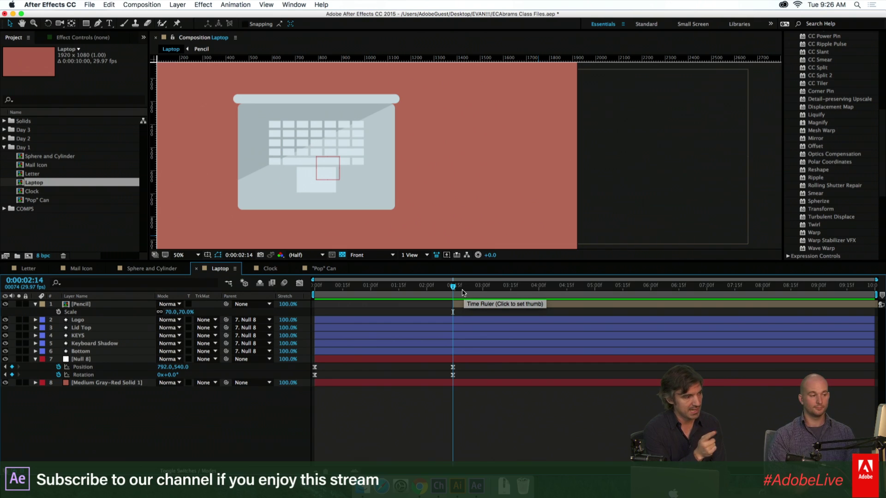
Preview the pencil's entrance from 0:00:02:14 and scrub to 0:00:05:16
key(space)
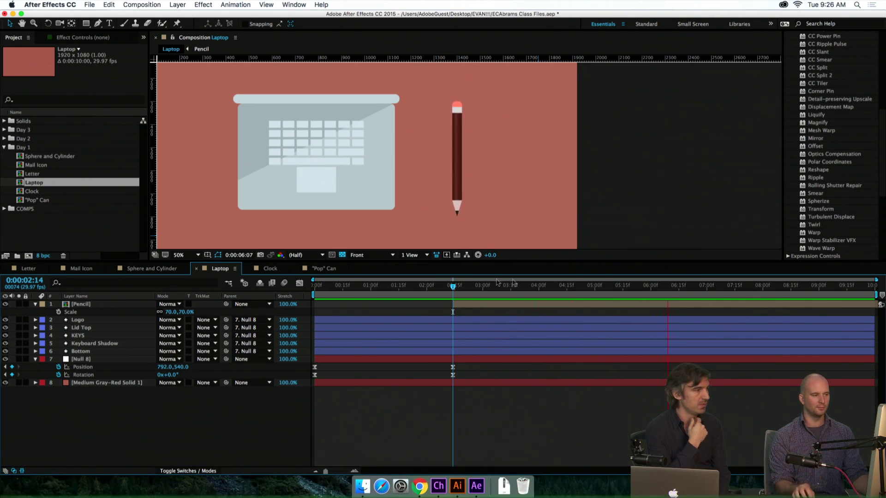
click(554, 289)
mouse_move(556, 290)
mouse_down()
mouse_move(713, 320)
mouse_move(598, 309)
mouse_up()
Reveal the Pencil layer's animated properties and return to their first keyframes at 0:00:02:14
click(599, 308)
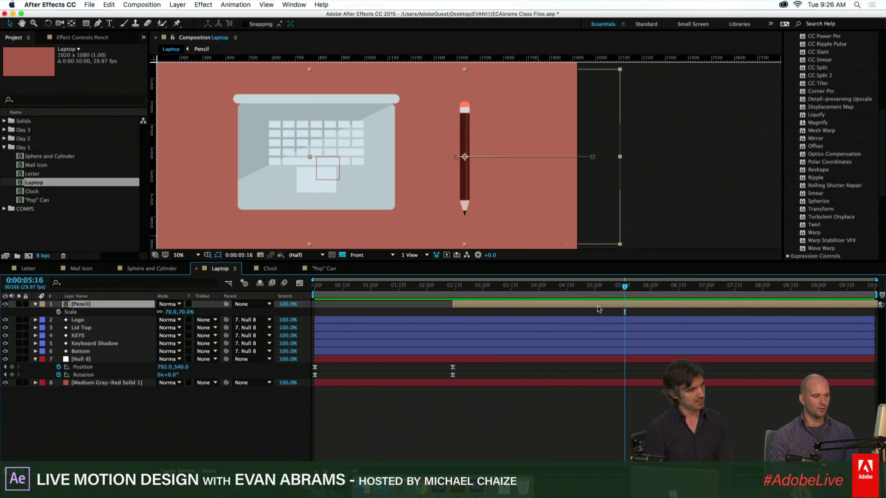
key(u)
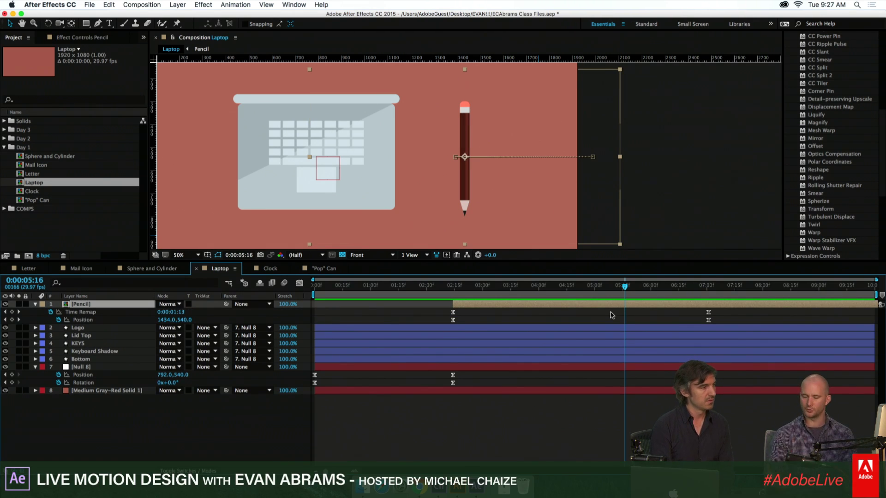
click(453, 295)
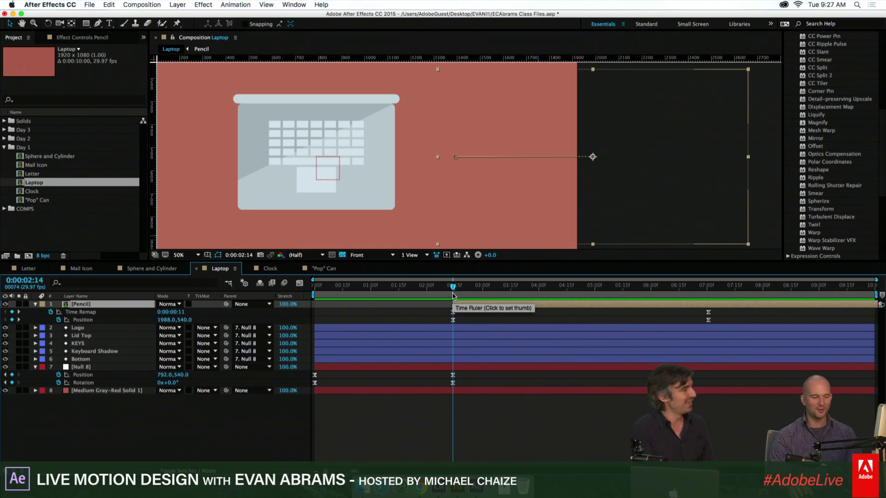
click(538, 319)
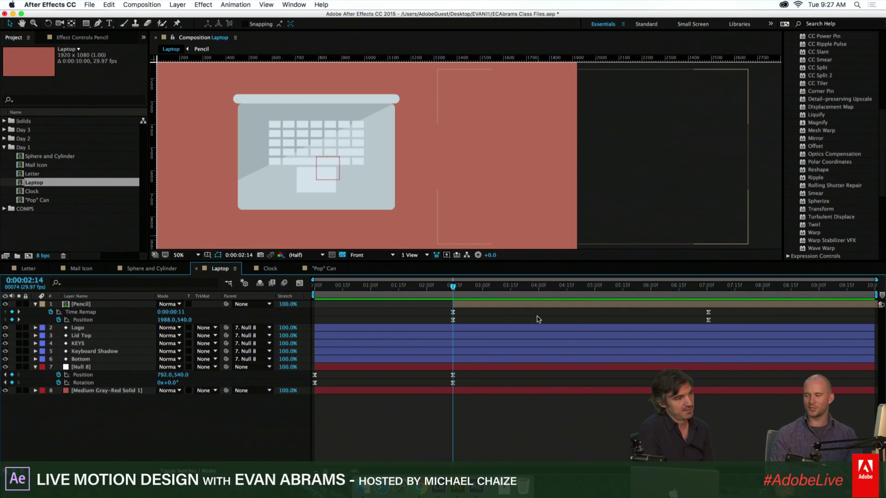
Preview the rolling pencil, scrub to 0:00:07:00, select the Pencil layer's Time Remap property and scrub back to 0:00:05:12
key(space)
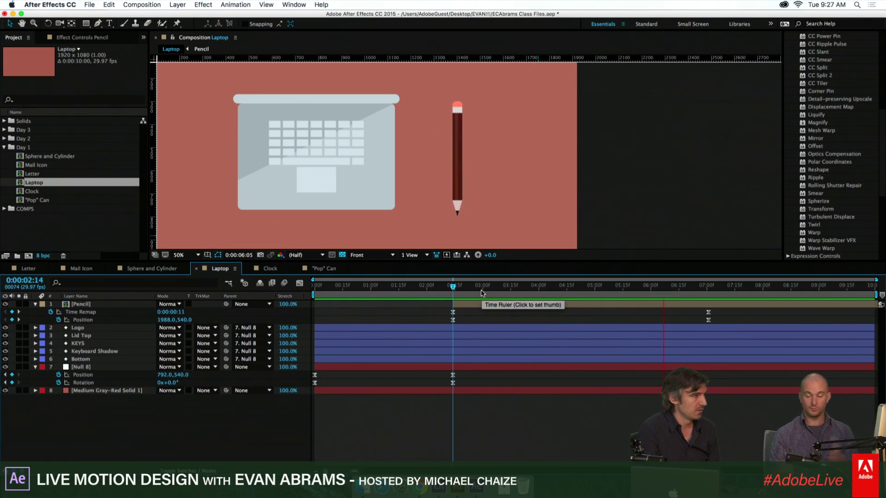
drag(499, 303, 707, 304)
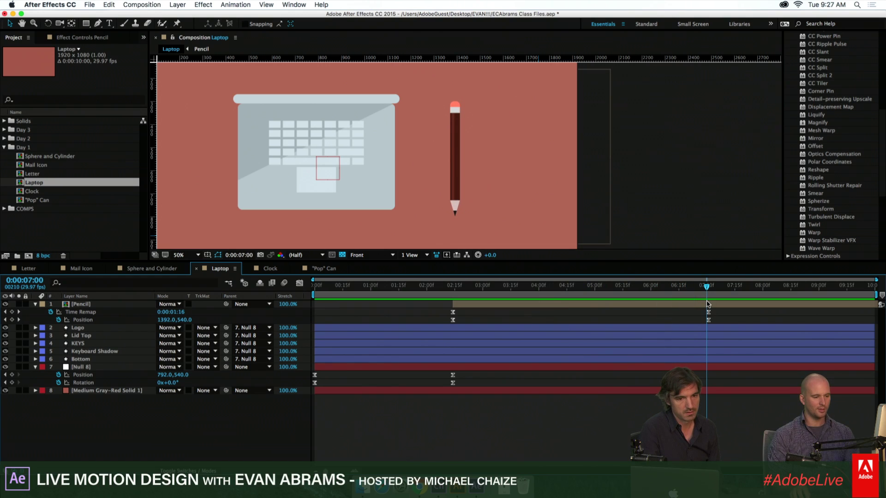
click(121, 317)
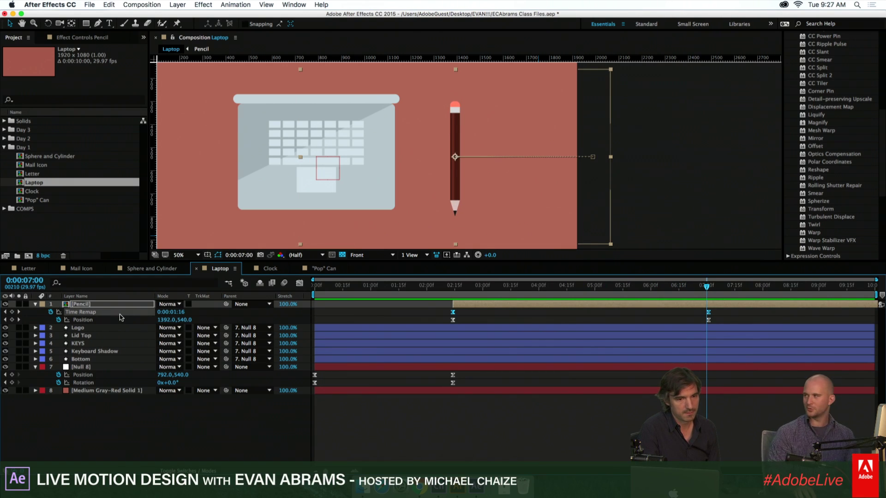
click(618, 290)
mouse_move(618, 294)
mouse_down()
mouse_move(708, 307)
mouse_move(617, 300)
mouse_up()
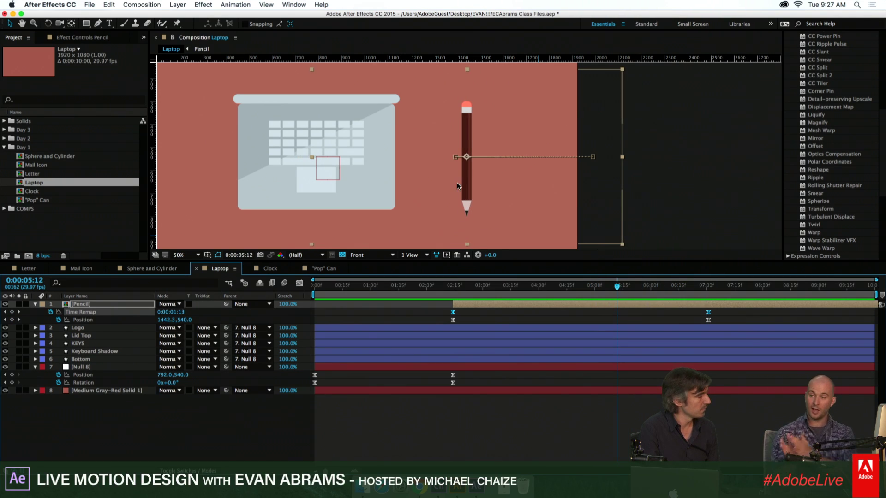
Open the nested Pencil composition, go to its first frame and reveal the Pencil Body layer's keyframes
double_click(566, 306)
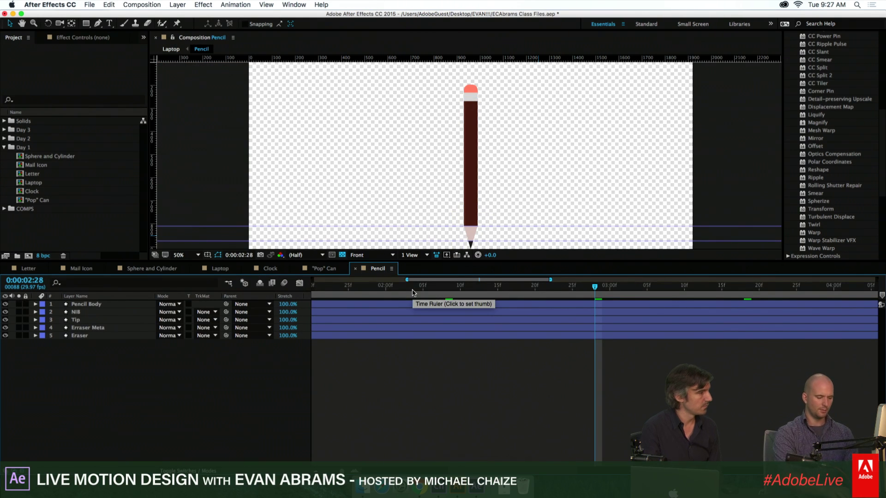
key(Home)
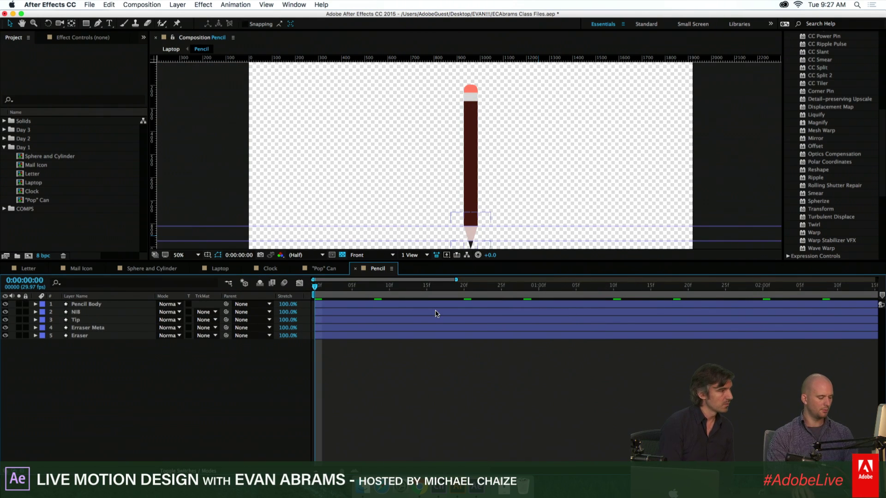
key(u)
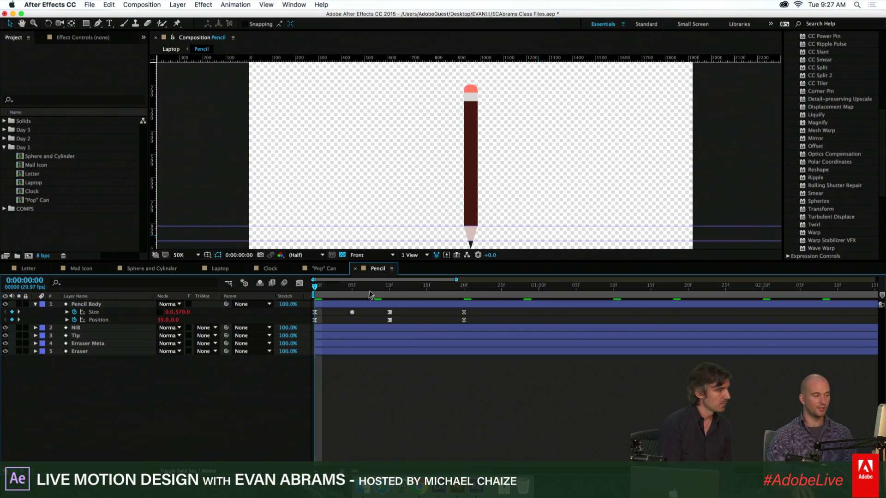
Examine the pencil body close up while scrubbing its animation from the first frame to 0:00:00:19
mouse_move(328, 289)
mouse_down()
mouse_move(374, 289)
mouse_move(314, 290)
mouse_up()
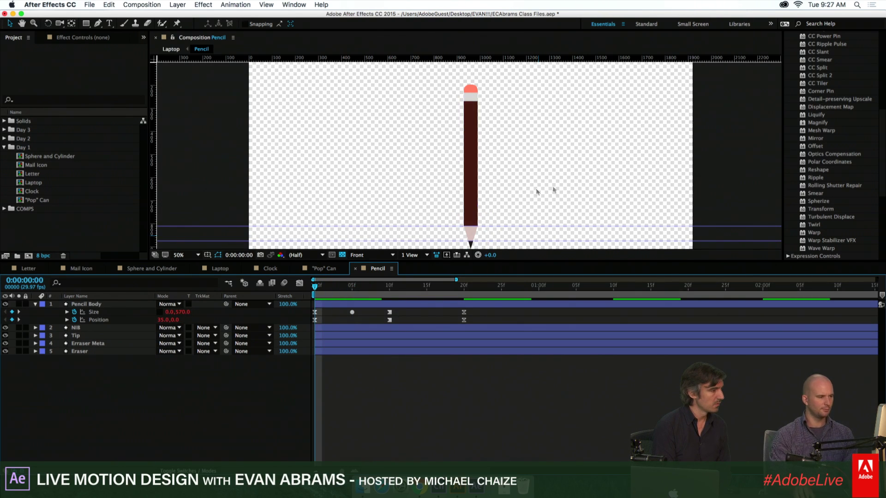
scroll(475, 130, up, 3)
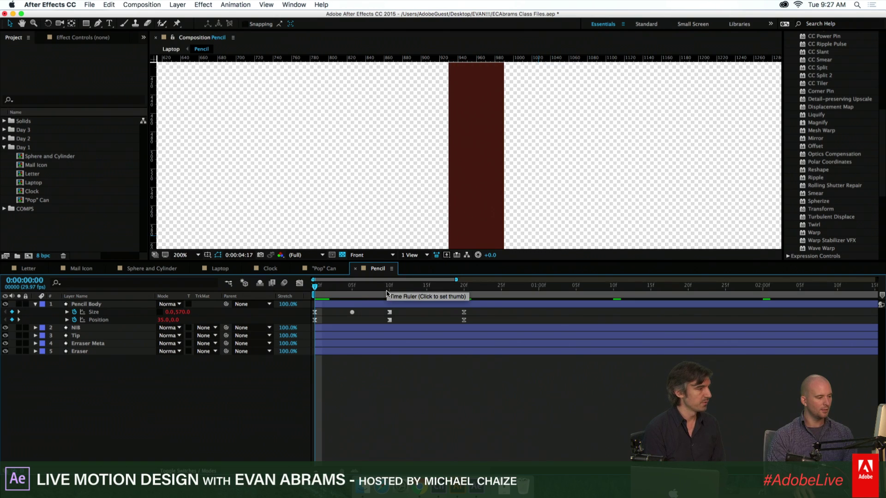
drag(386, 293, 456, 293)
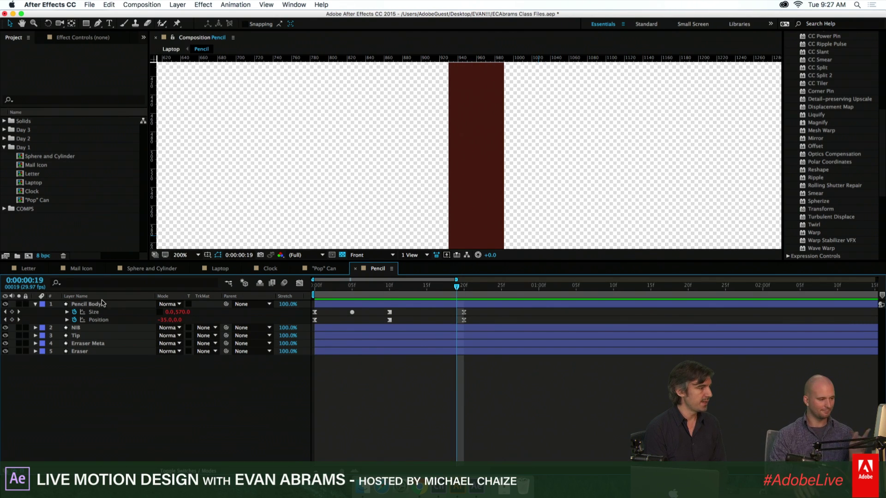
Expand the Size and Position expressions of Pencil Body, enlarge their fields and inspect the Size expression loopOut("cycle")
click(67, 312)
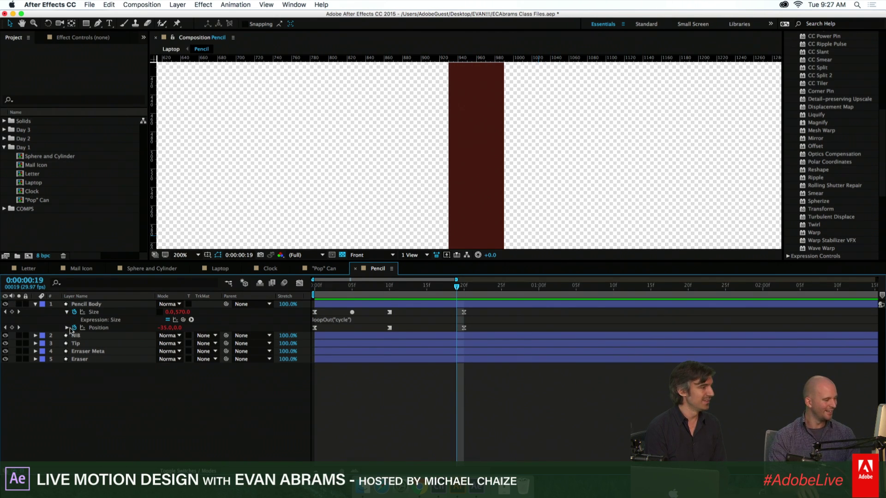
click(67, 327)
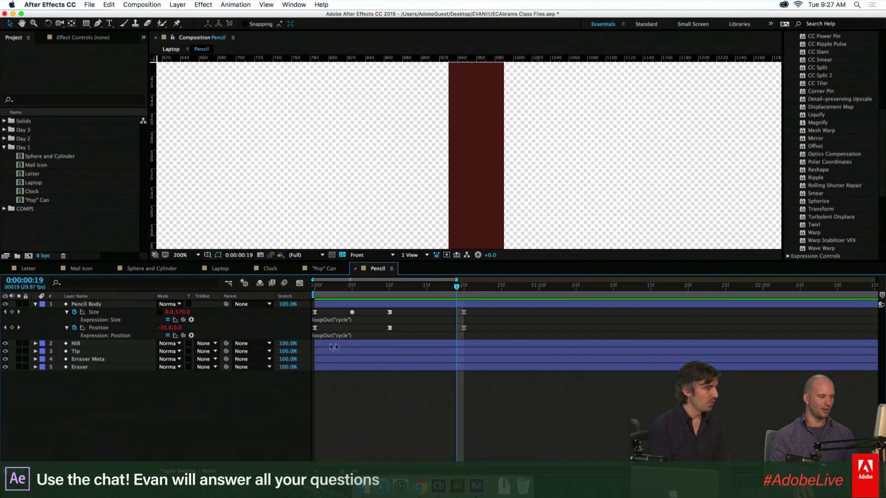
drag(346, 323, 351, 383)
click(394, 324)
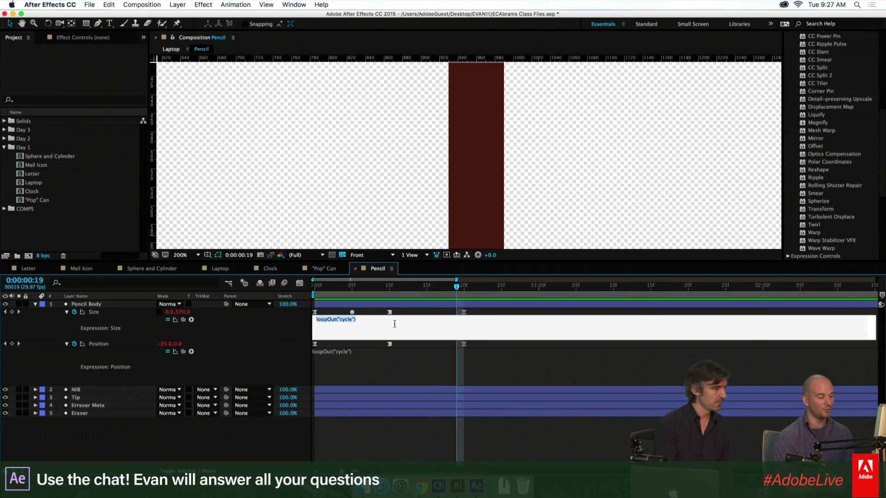
click(337, 320)
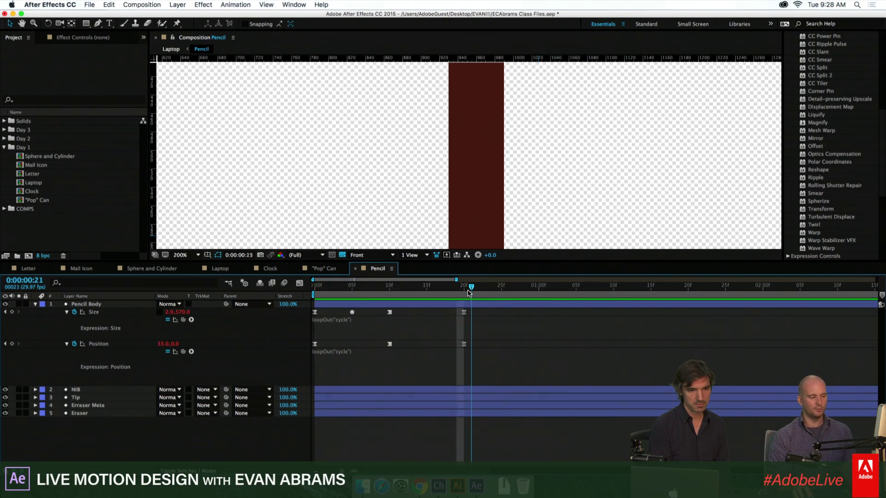
At 0:00:00:21, highlight the word cycle in the Size expression to point out the loop type, and close the expression
click(471, 291)
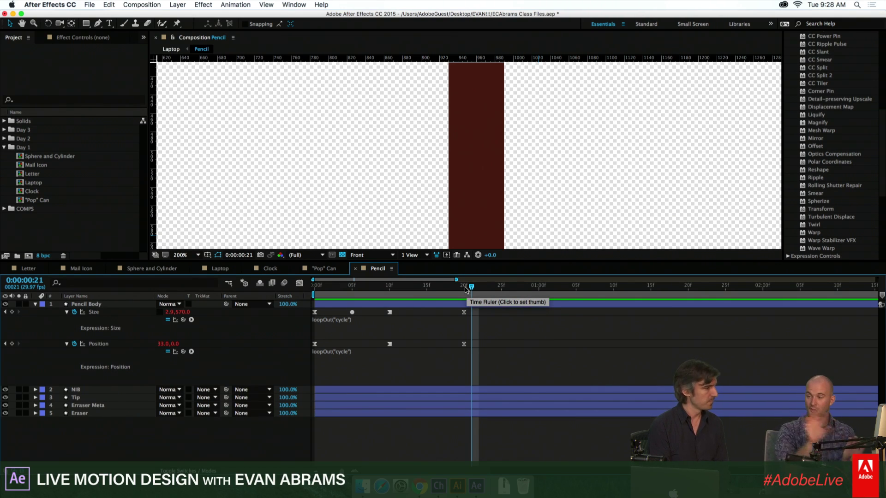
click(349, 320)
double_click(345, 319)
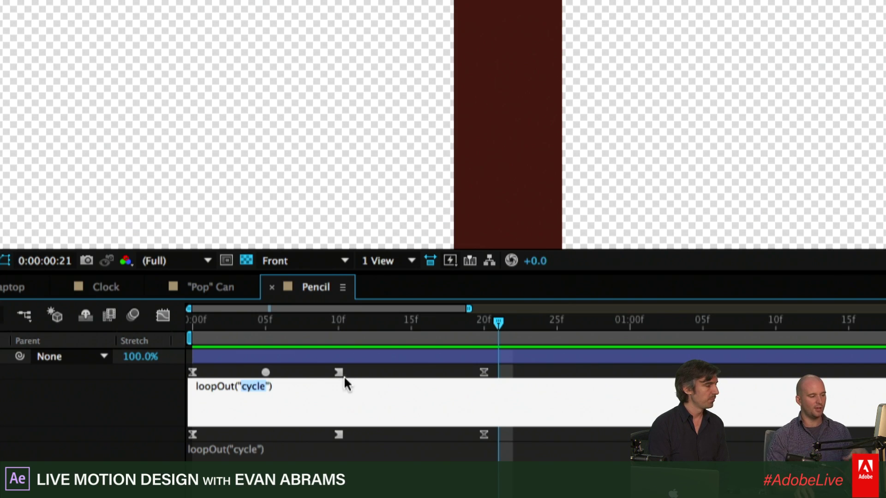
click(369, 375)
Scrub the pencil composition from 0:00:00:20 past the last keyframes to 0:00:01:03 to check the repeating cycle
drag(497, 341, 485, 339)
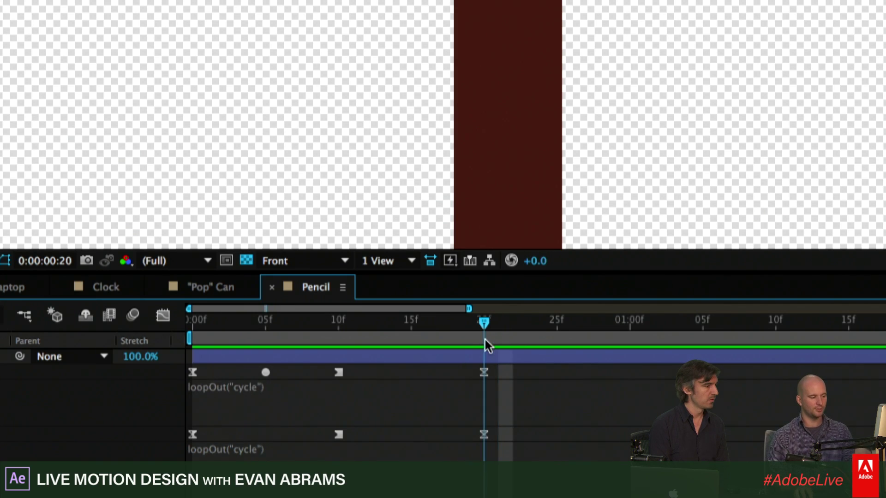
key(Page_Down)
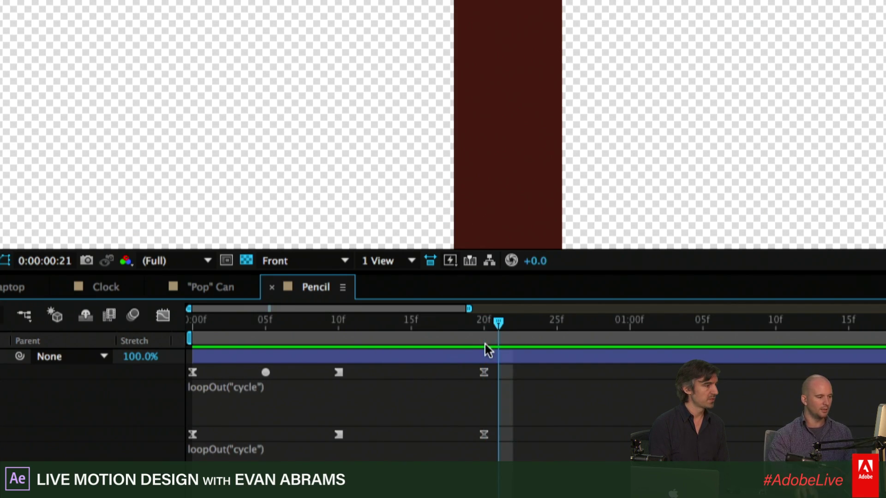
drag(479, 342, 671, 345)
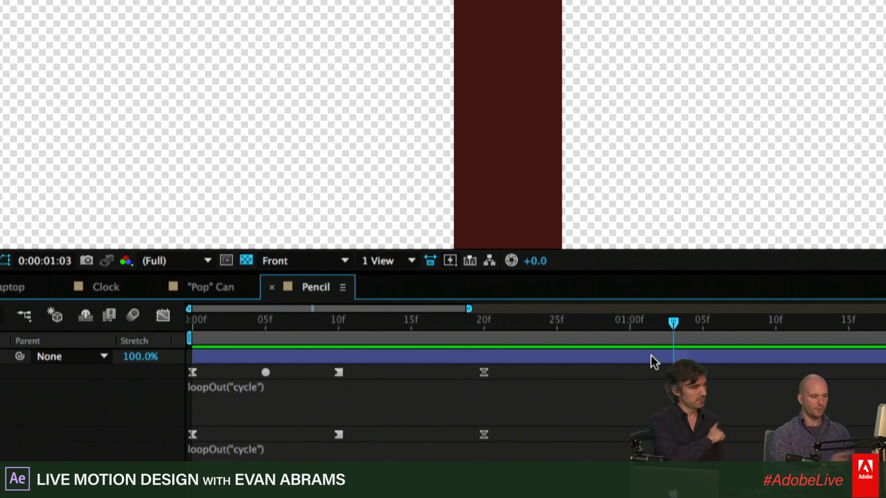
Change the Size expression of Pencil Body to loopOut("pingpong") and scrub from 0:00:00:16 to 0:00:01:05 to check the loop
drag(361, 330, 246, 393)
click(248, 392)
double_click(248, 391)
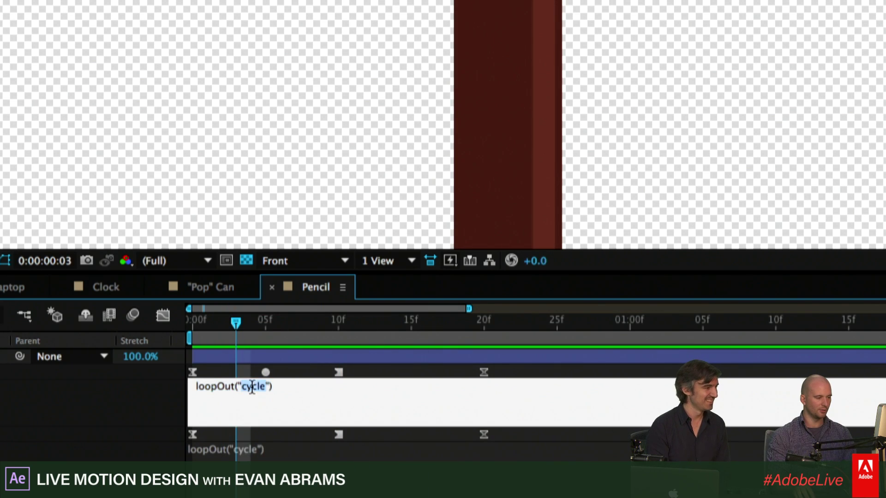
text(pingpong)
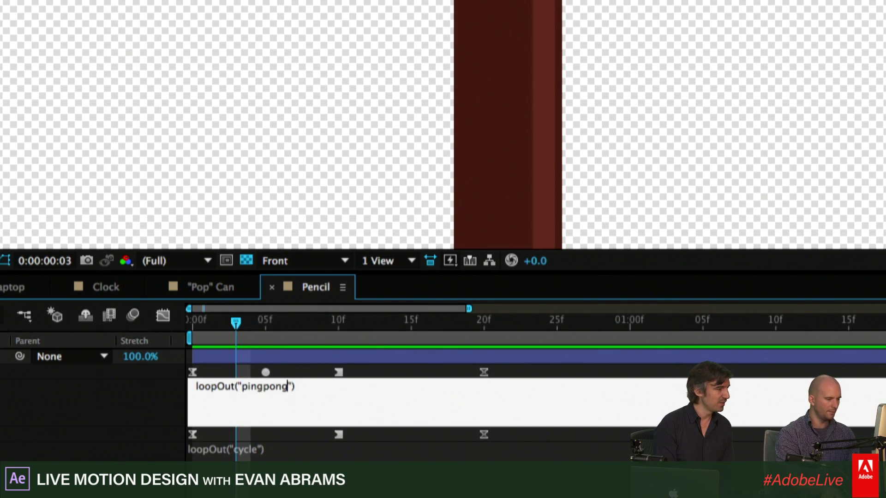
key(KP_Enter)
click(425, 321)
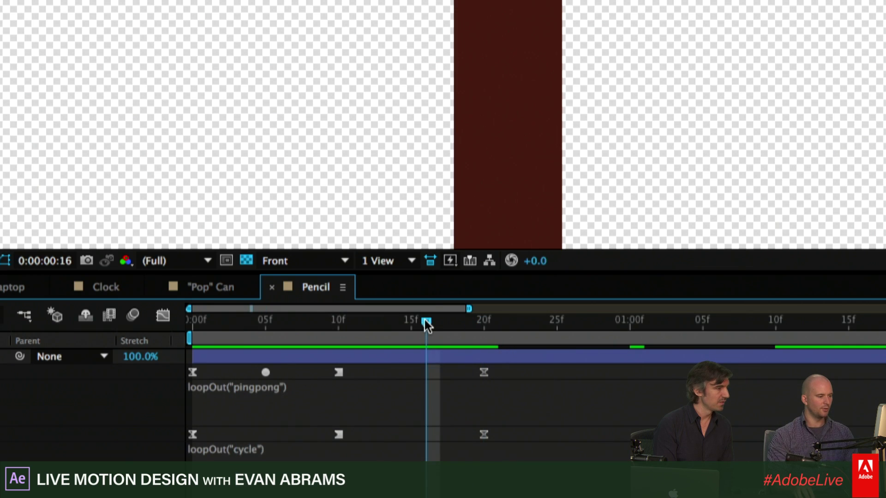
key(space)
drag(458, 329, 702, 341)
Change the Position expression of Pencil Body to loopOut("pingpong")
click(255, 451)
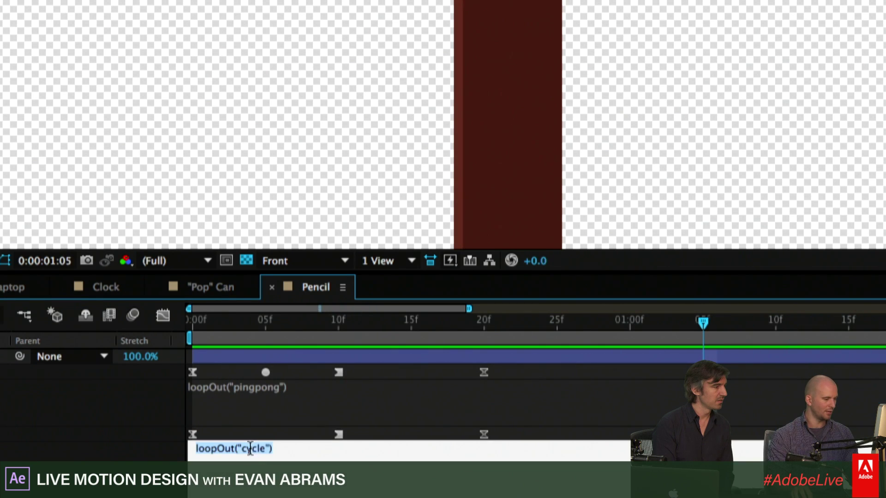
click(276, 450)
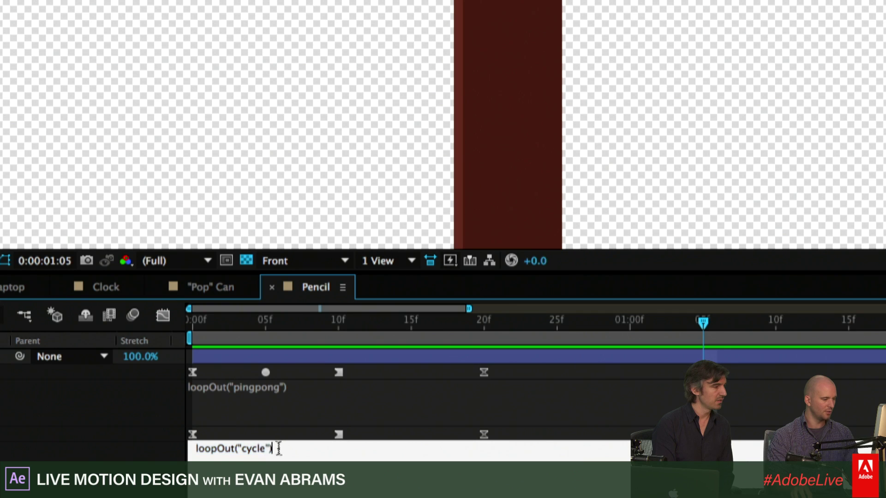
drag(267, 449, 244, 446)
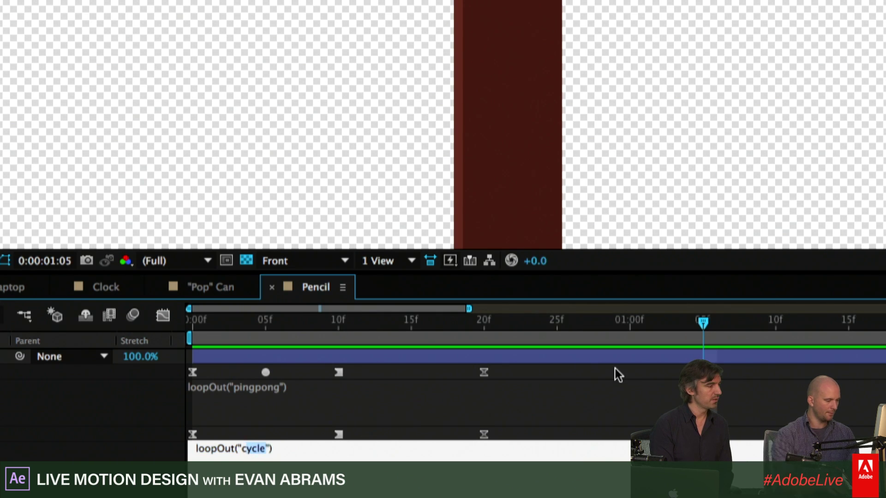
key(BackSpace)
text(pingpong)
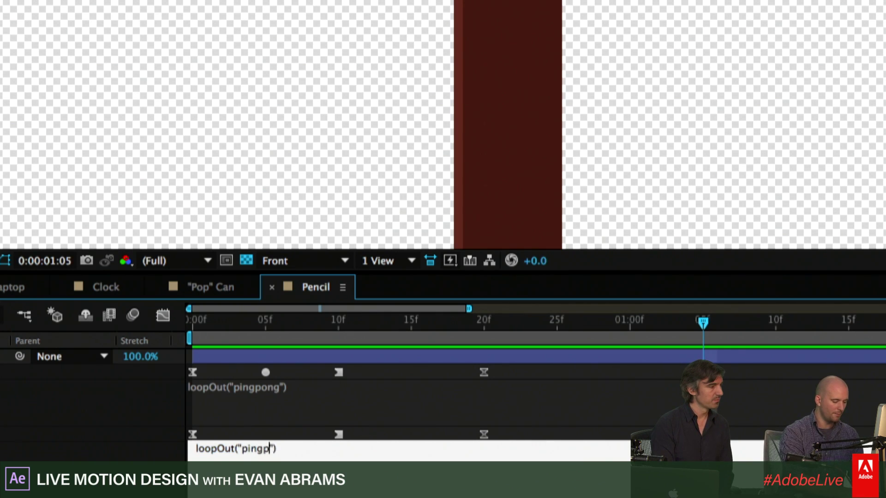
key(KP_Enter)
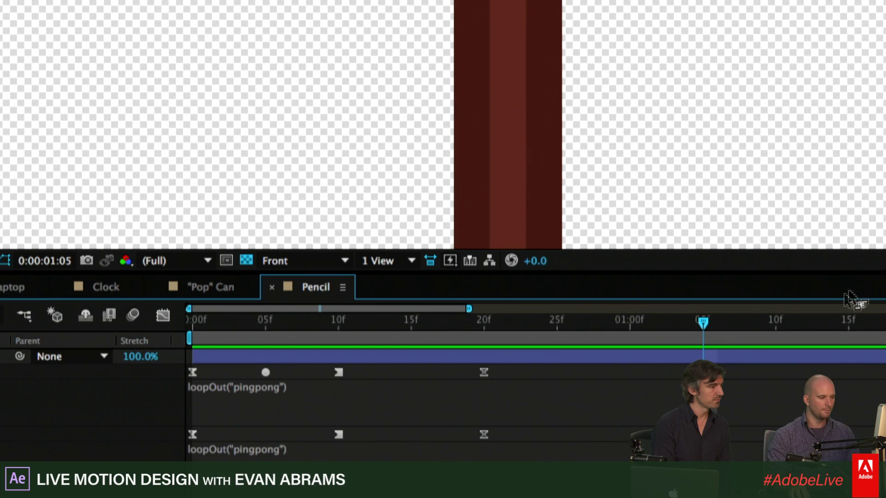
Play the pencil animation from the first frame and scrub around 0:00:00:20 to examine the ping-pong loop
drag(702, 323, 32, 360)
key(space)
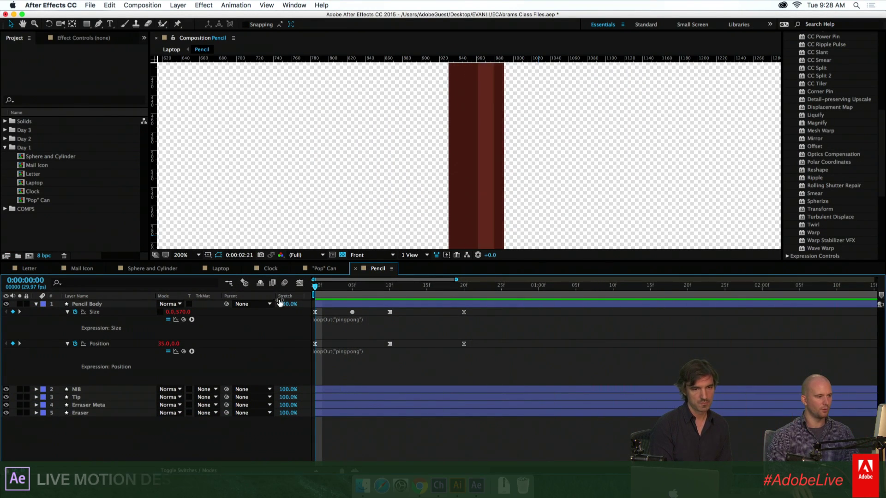
click(405, 290)
drag(406, 292, 463, 291)
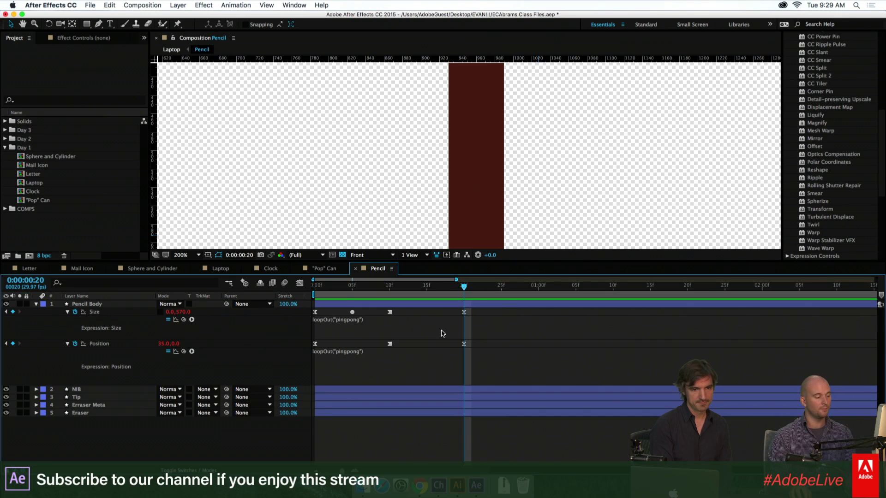
click(396, 291)
Undo the pingpong changes to the Size and Position expressions and move to 0:00:00:15
key(super+z)
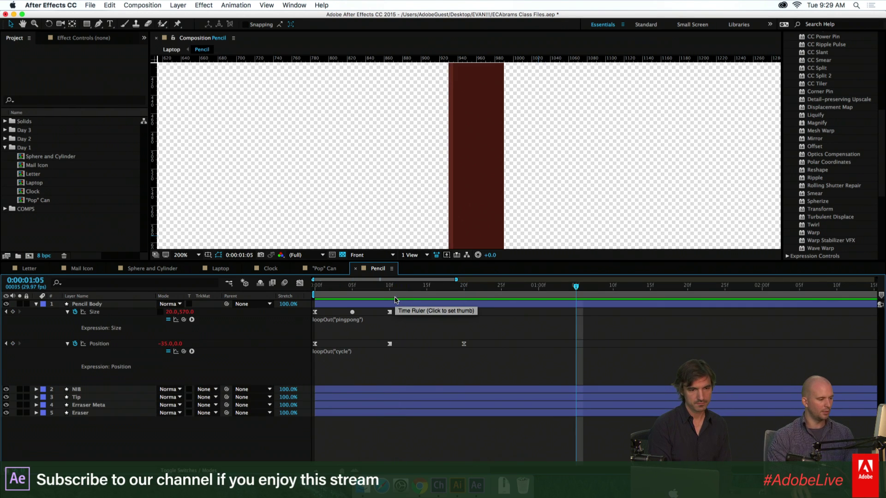
key(super+z)
click(441, 322)
click(436, 305)
click(435, 312)
drag(425, 288, 427, 287)
Delete Pencil Body's Size and Position keyframes at 0:00:00:20 so the cycle ends at 0:00:00:10
scroll(473, 159, down, 3)
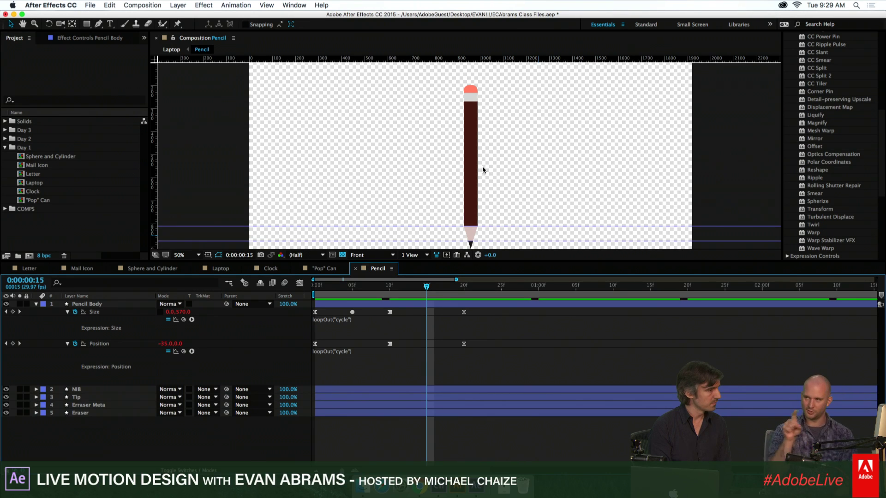
drag(335, 289, 390, 292)
drag(477, 308, 461, 352)
key(Delete)
click(460, 352)
click(412, 313)
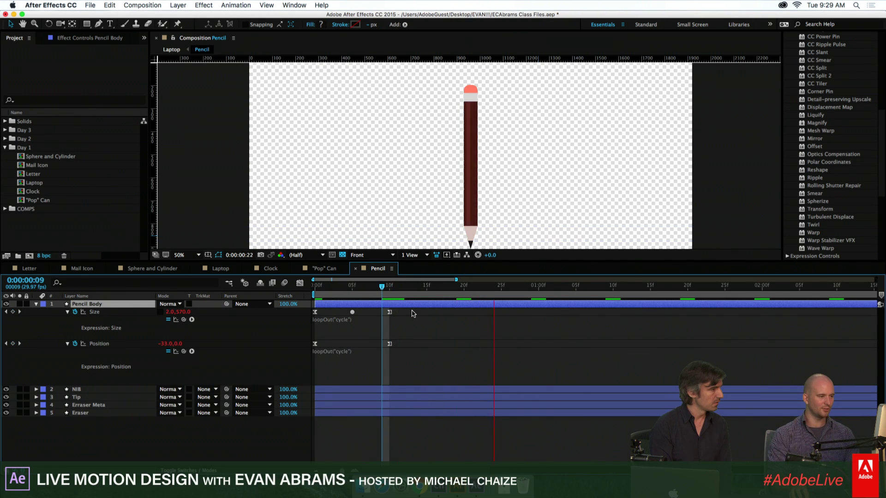
Check the pencil body at the 0:00:00:10 and 0:00:00:05 keyframes and deselect the layer
click(390, 293)
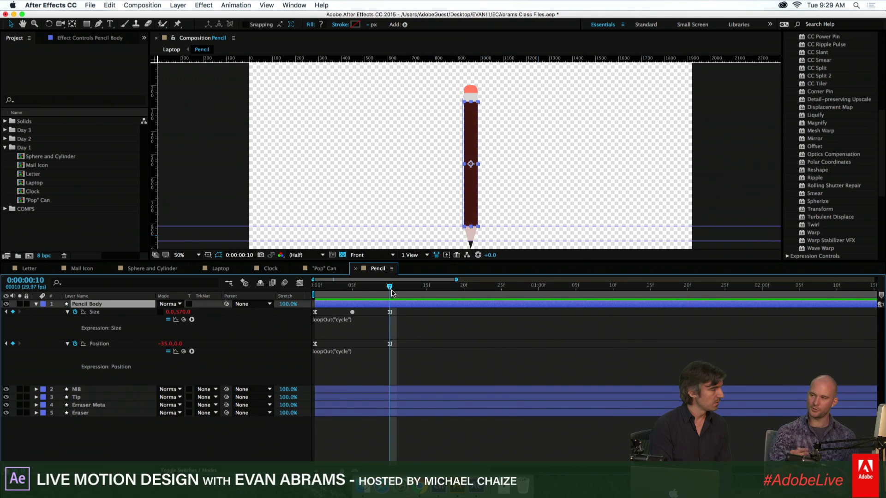
click(366, 291)
drag(367, 291, 352, 290)
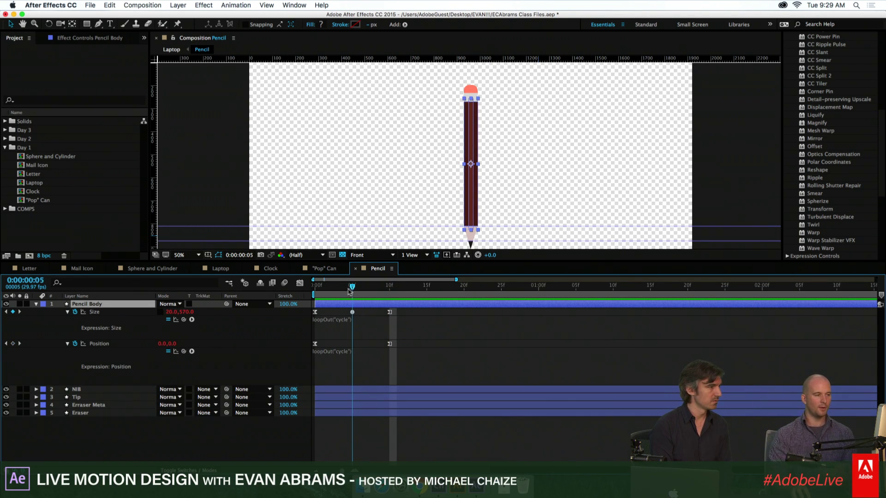
click(447, 328)
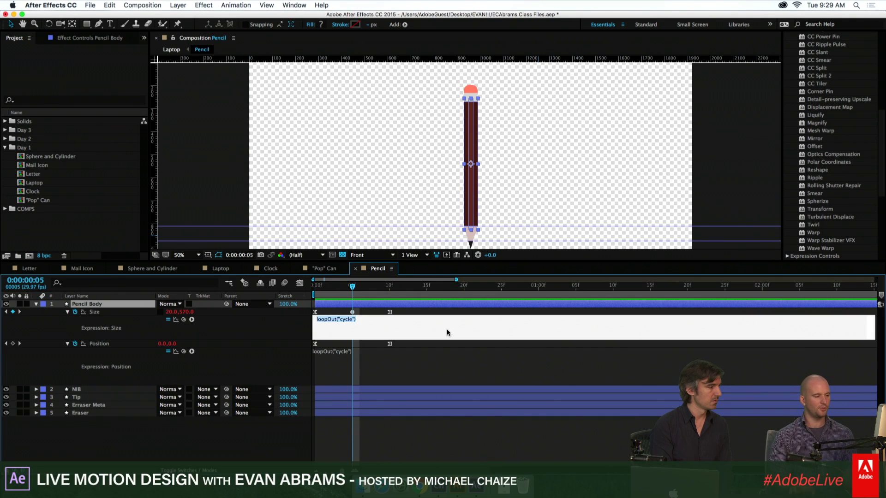
click(455, 313)
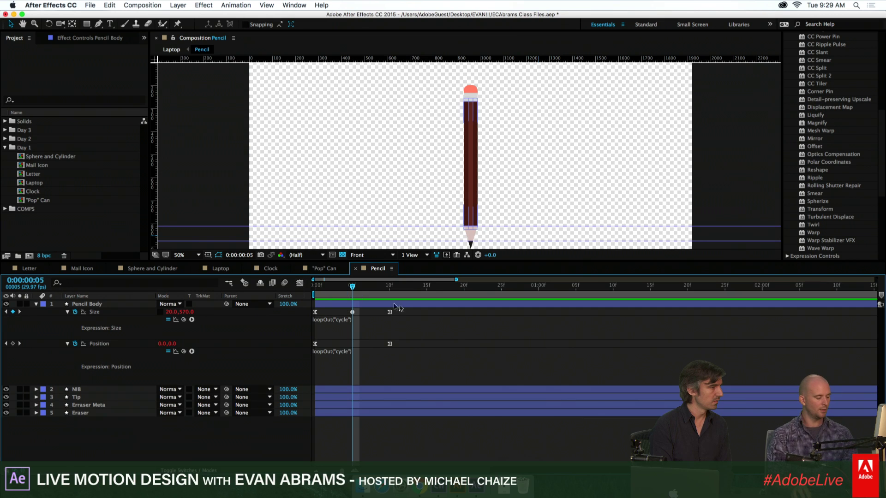
Switch to the Laptop composition and scrub to 0:00:04:03 to review the rolling pencil
key(Tab)
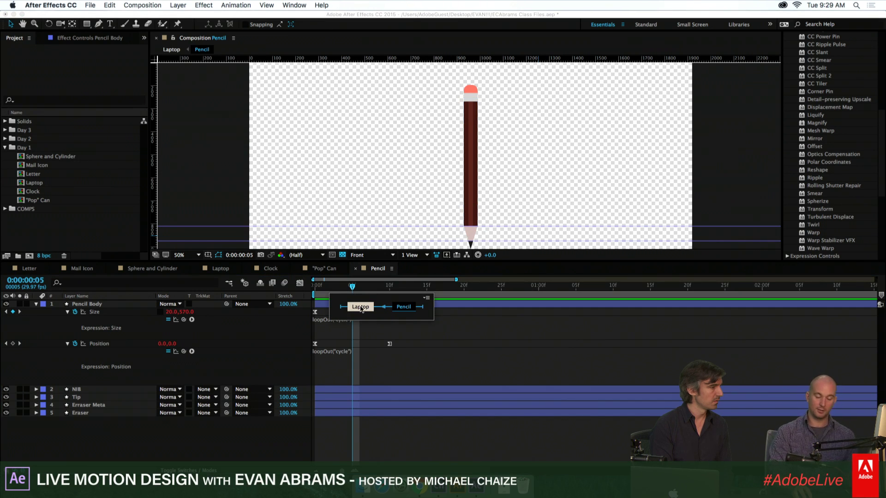
click(361, 307)
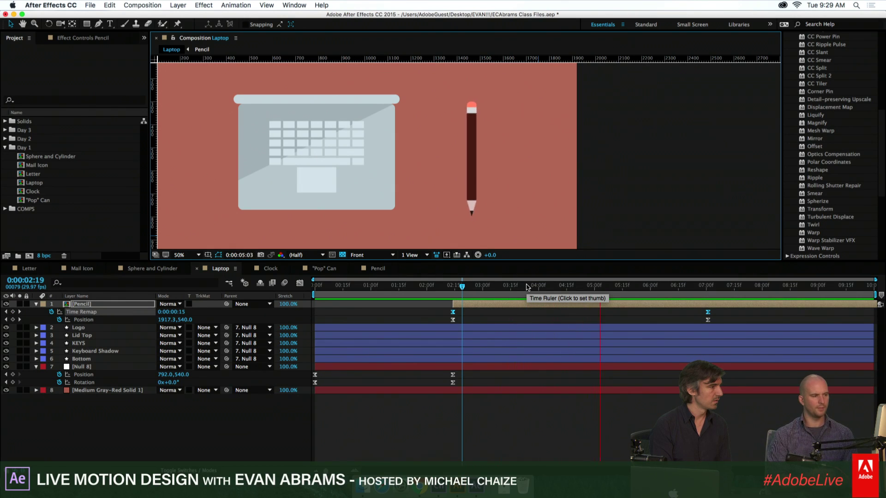
click(475, 286)
drag(477, 288, 548, 289)
click(548, 315)
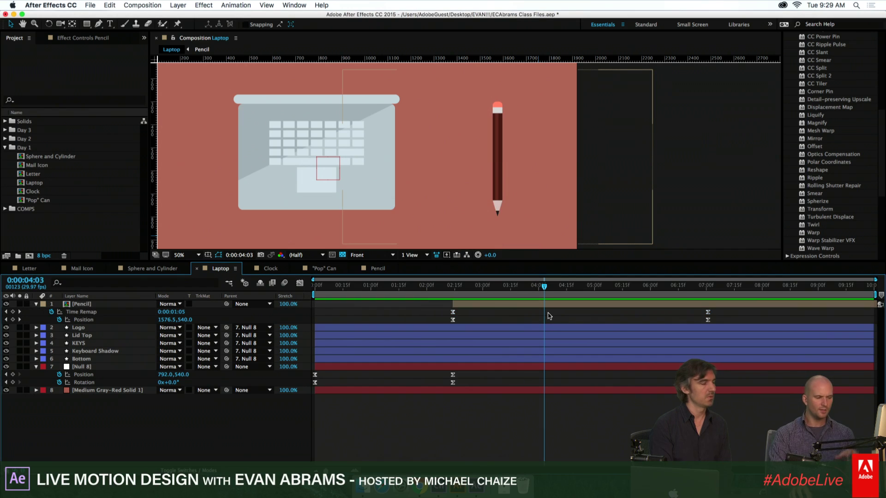
Reopen the Pencil composition at 0:00:00:10 and compare the Size and Position speed curves of Pencil Body in the Graph Editor
double_click(561, 304)
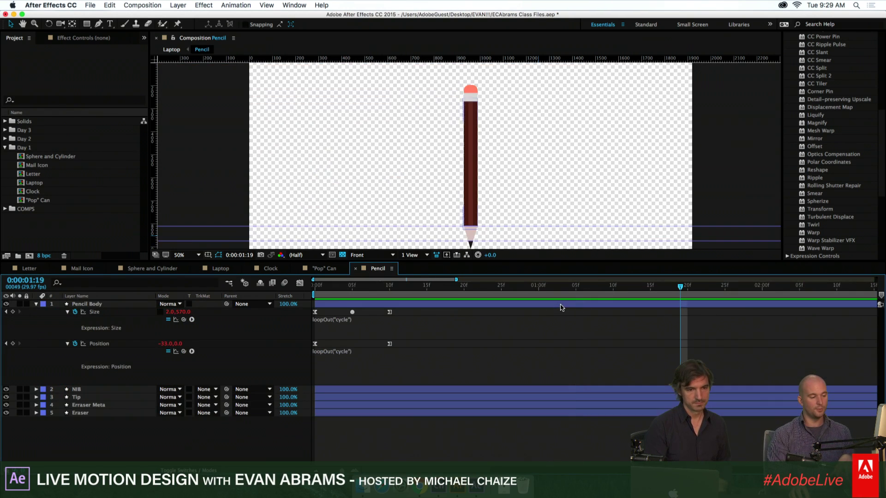
click(389, 287)
drag(398, 310, 361, 313)
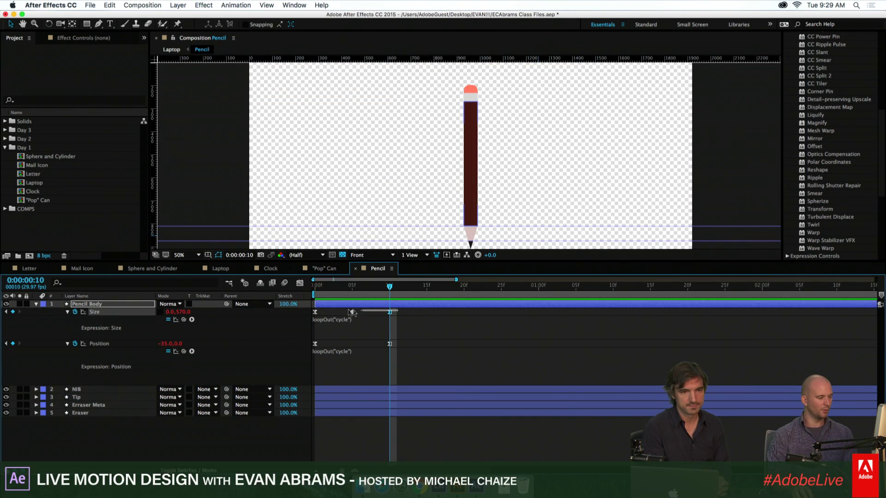
click(300, 282)
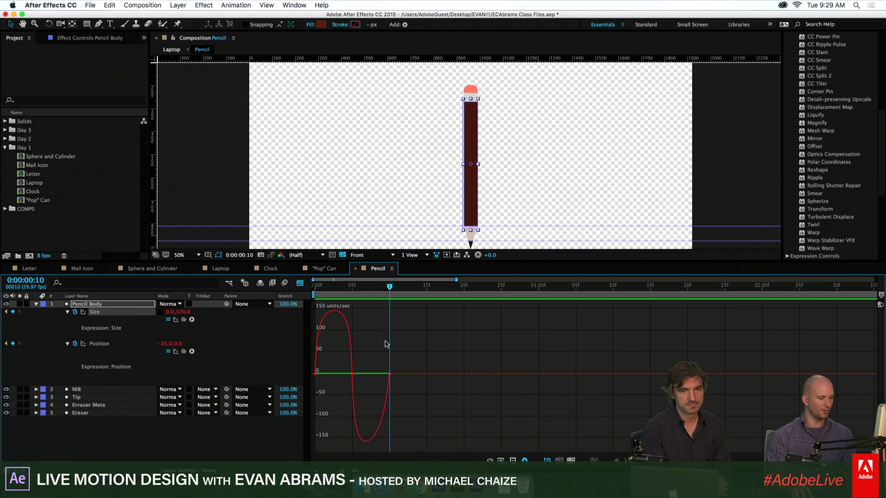
click(130, 345)
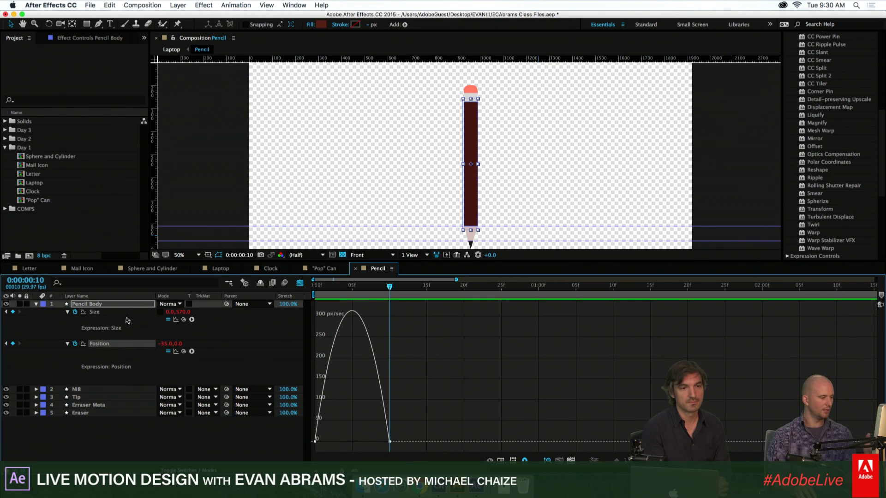
drag(426, 406, 313, 441)
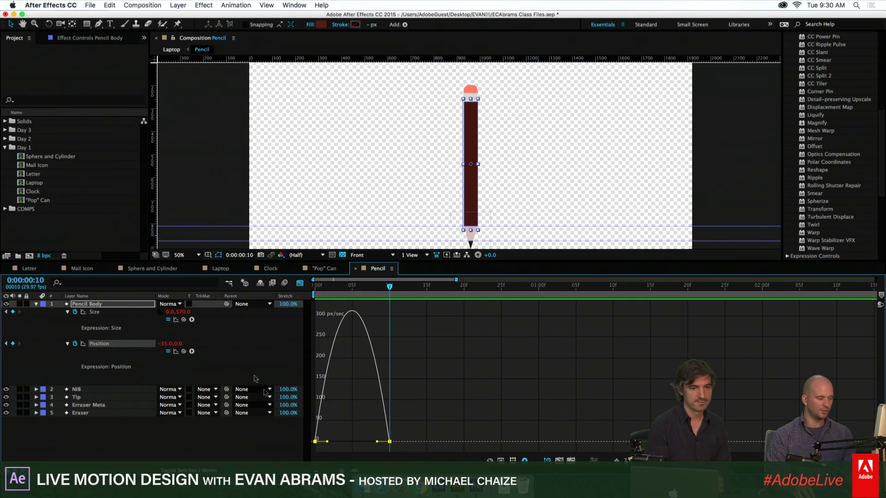
shift+click(119, 316)
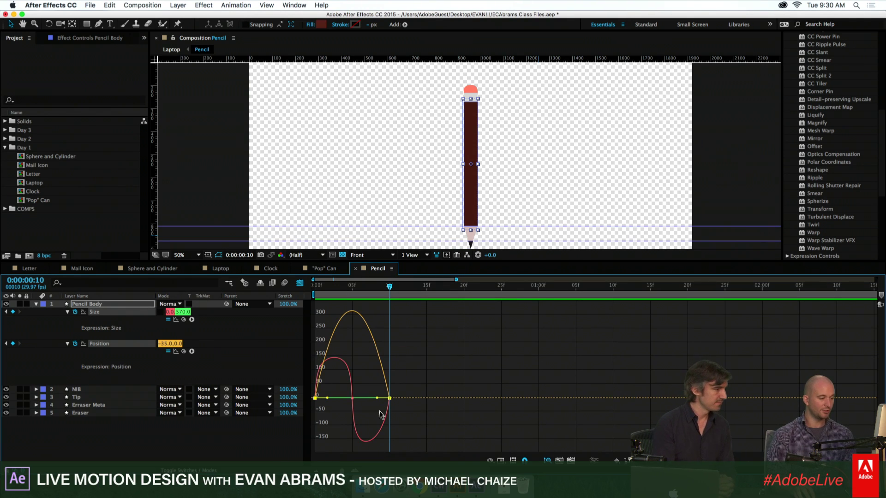
Adjust the easing in the first half of the Size speed curve and inspect the velocity settings of the 0:00:00:10 keyframes
drag(325, 394, 309, 405)
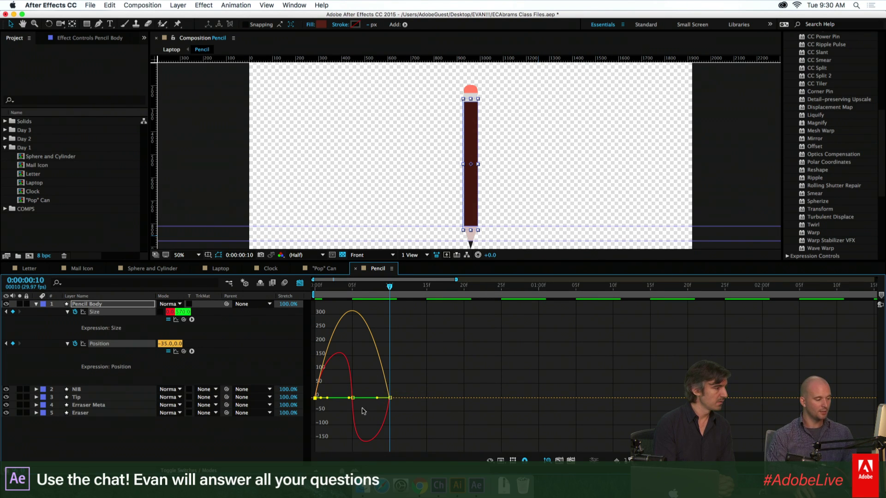
click(390, 398)
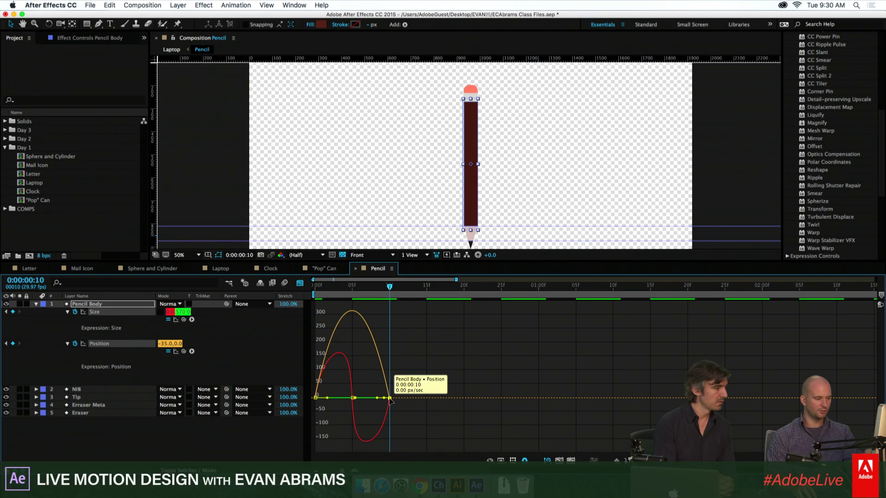
key(super+shift+k)
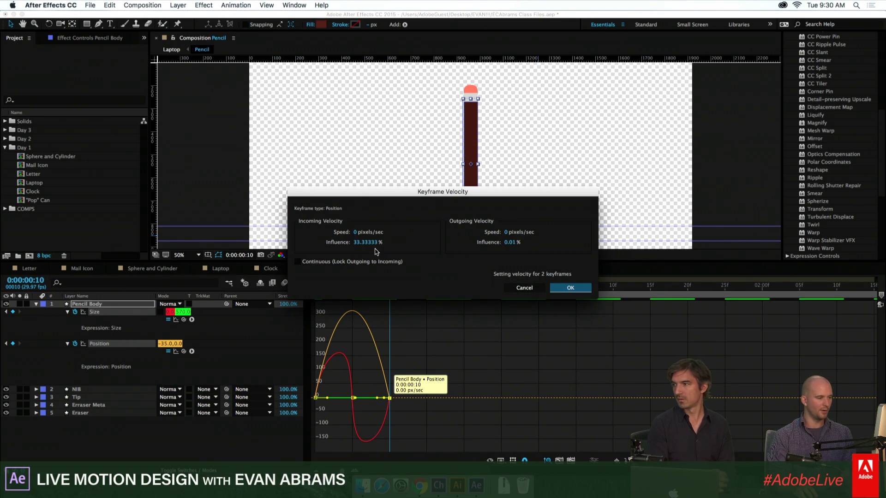
click(524, 288)
Leave the Graph Editor and toggle the interpolation type of Pencil Body's Size keyframe at 0:00:00:05
click(344, 295)
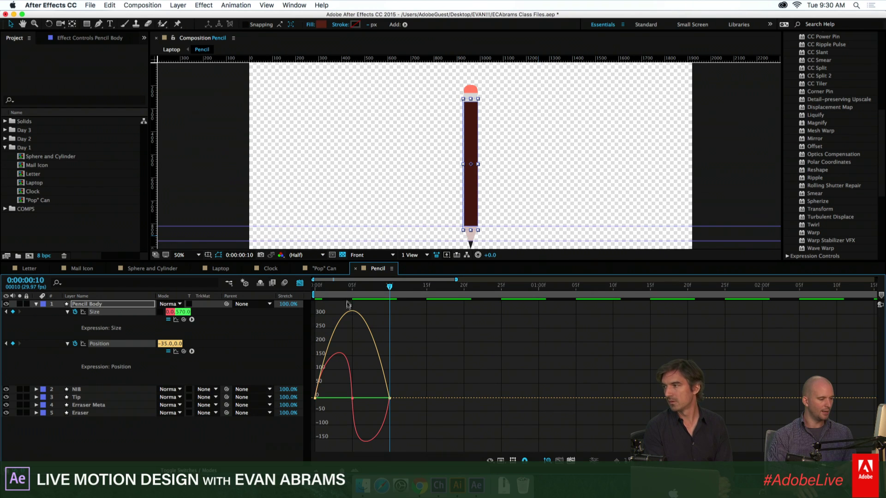
drag(342, 297, 357, 298)
click(105, 311)
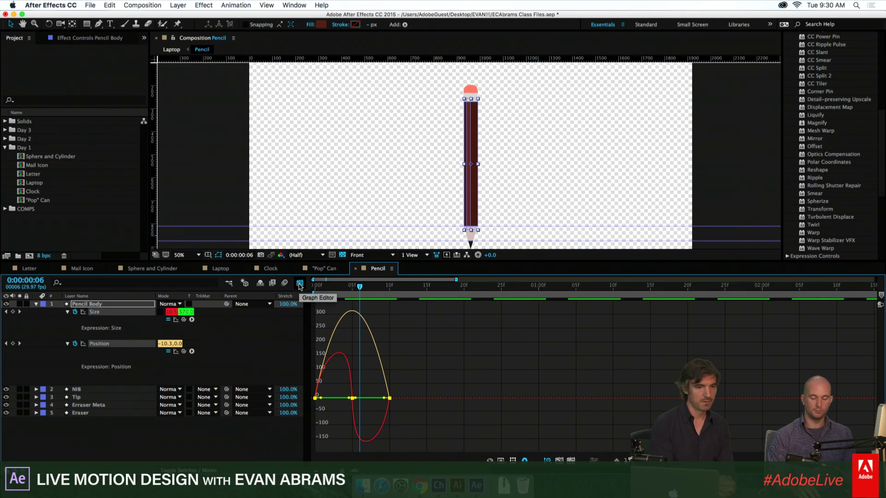
click(299, 285)
click(351, 292)
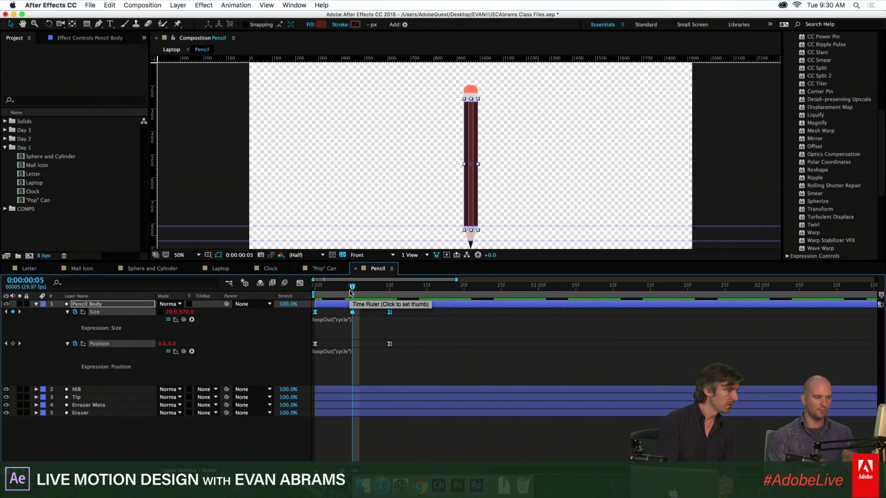
click(353, 316)
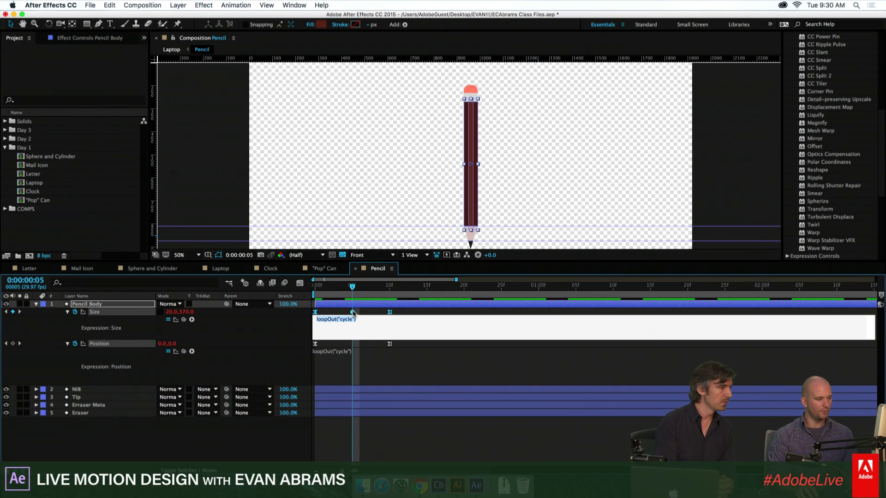
click(356, 313)
click(352, 313)
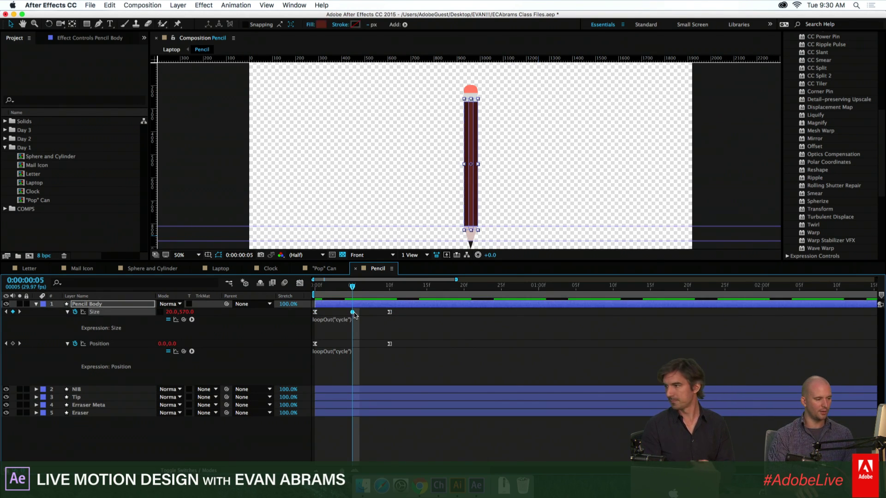
super+click(352, 313)
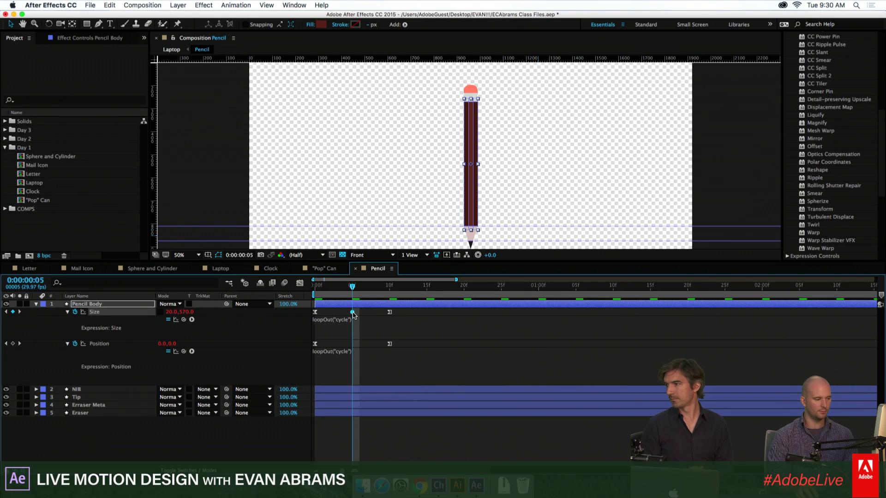
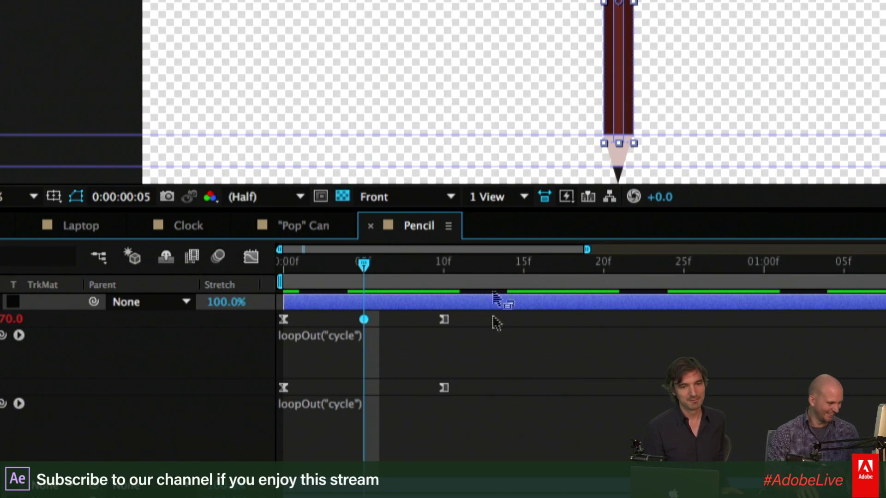
Deselect the Size keyframe and inspect the frame rate and duration in the Pencil composition's settings
click(425, 329)
click(387, 321)
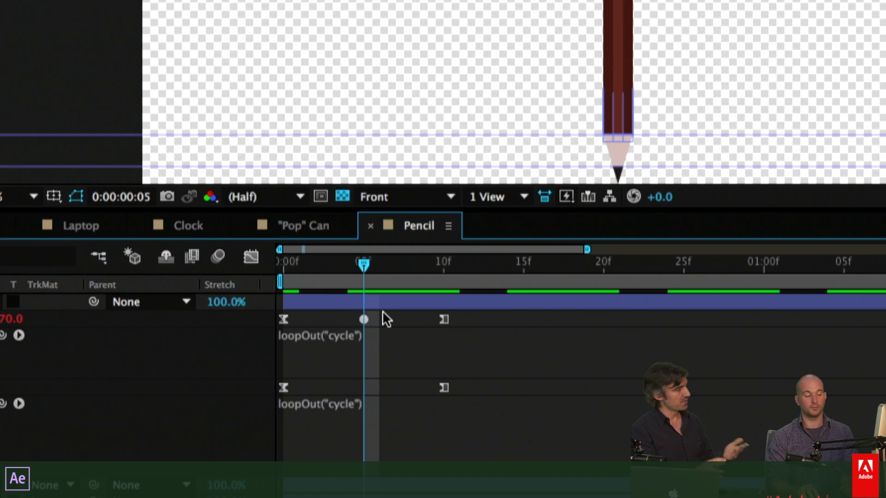
click(496, 321)
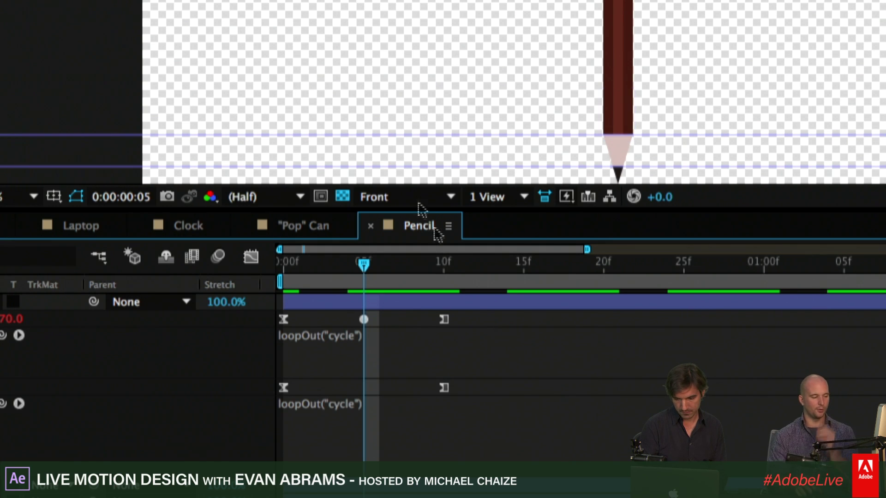
click(451, 230)
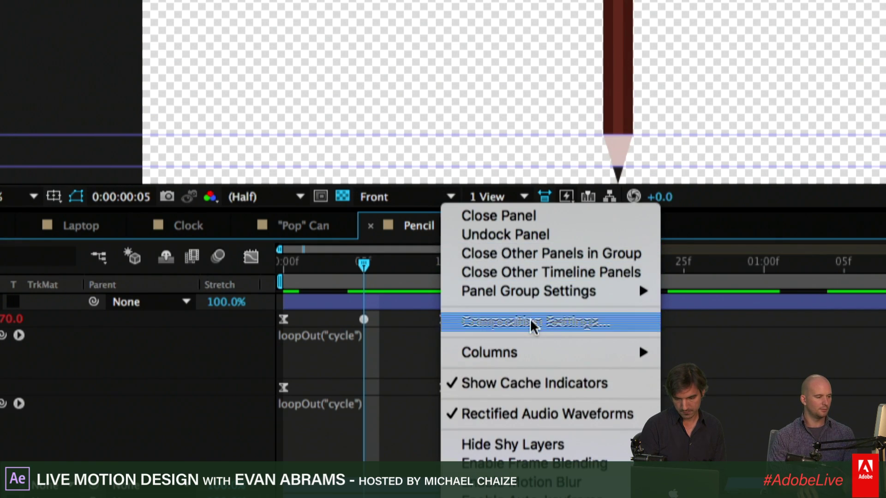
click(532, 320)
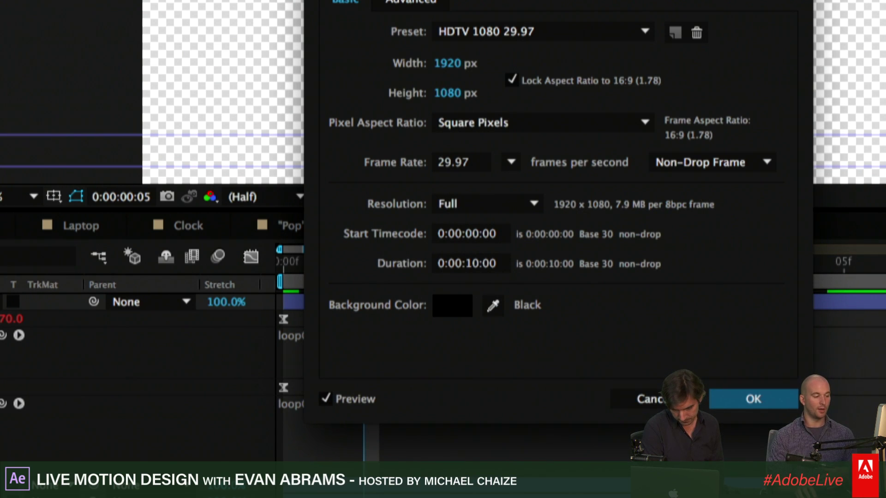
key(Return)
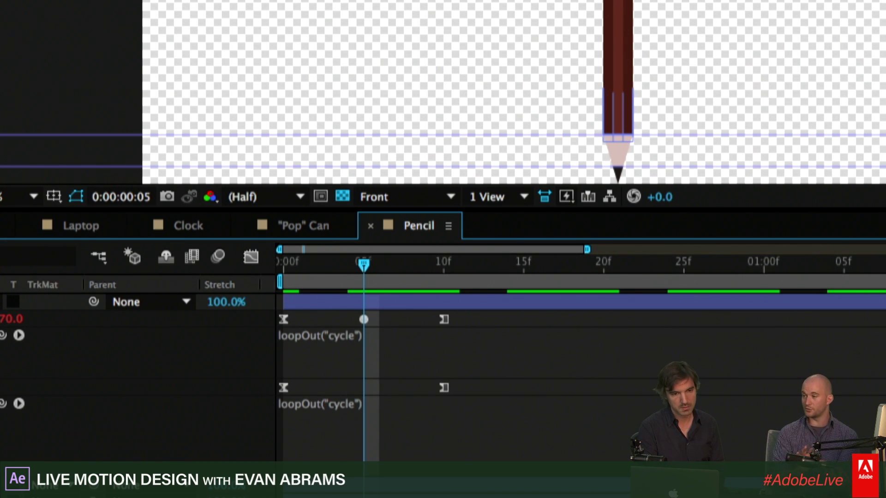
Scrub the Pencil composition to 0:00:00:10 and review the available frame rates in its composition settings without changing them
mouse_move(461, 282)
mouse_down()
mouse_move(530, 281)
mouse_move(363, 295)
mouse_up()
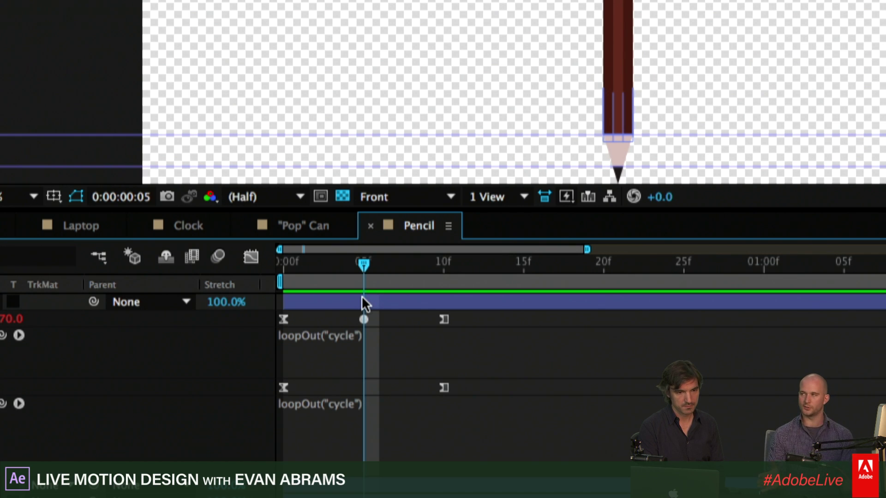
drag(409, 273, 442, 270)
click(448, 226)
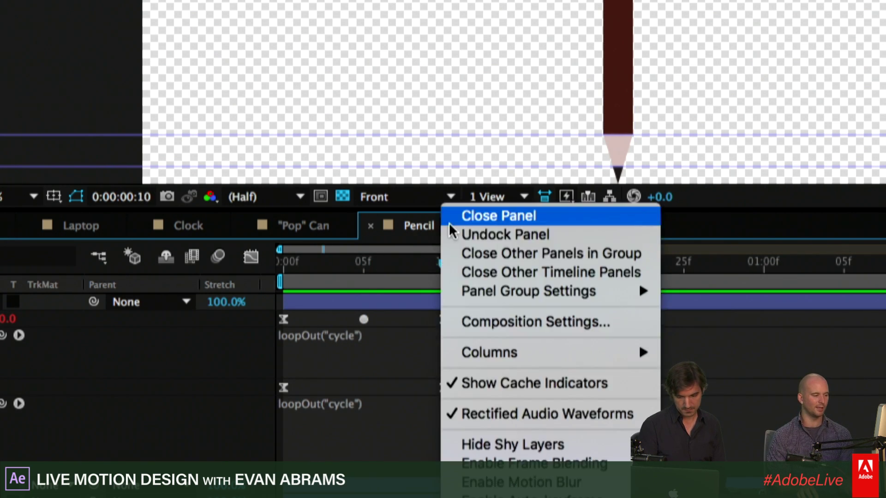
click(507, 321)
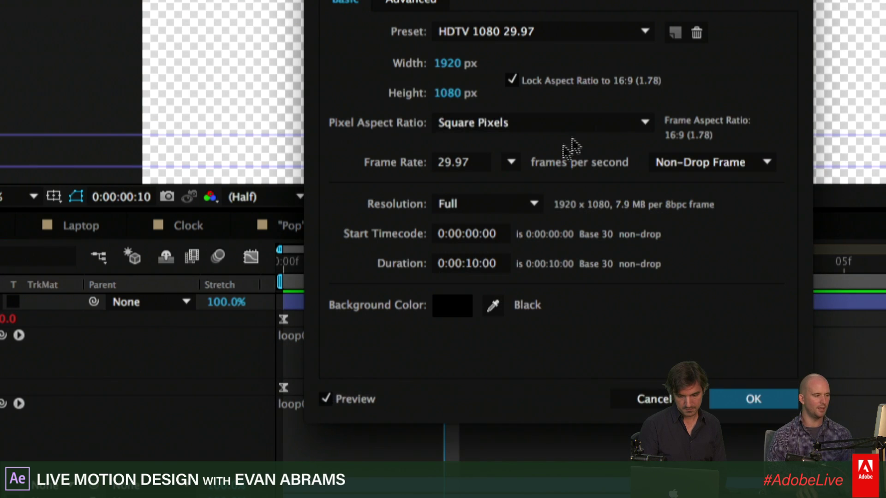
click(511, 162)
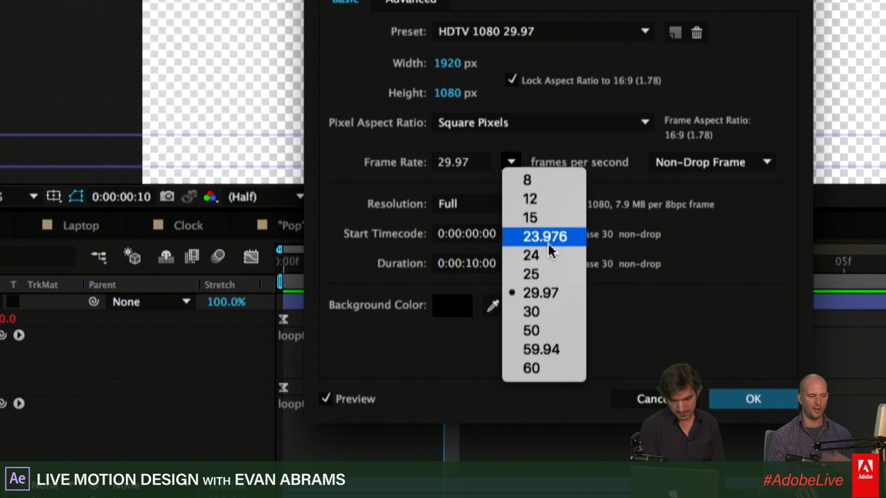
click(648, 397)
click(648, 398)
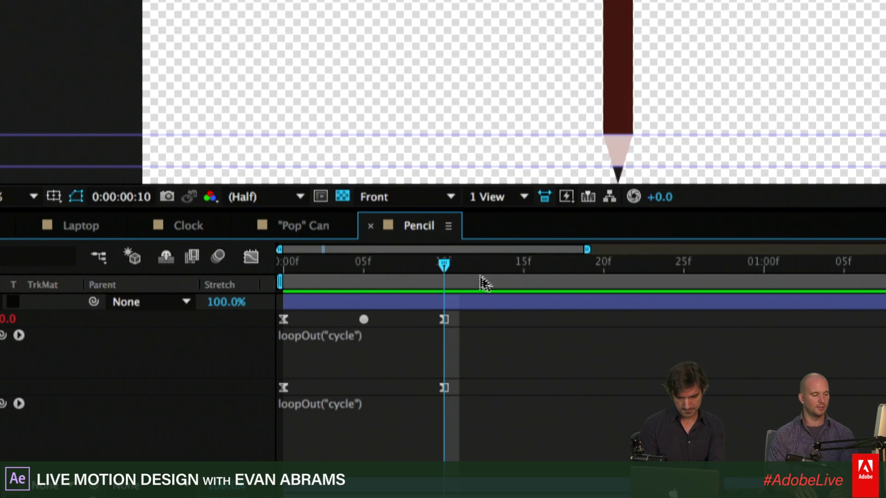
Preview the pencil roll, return to 0:00:00:05 and collapse Pencil Body's animated properties
key(space)
click(362, 292)
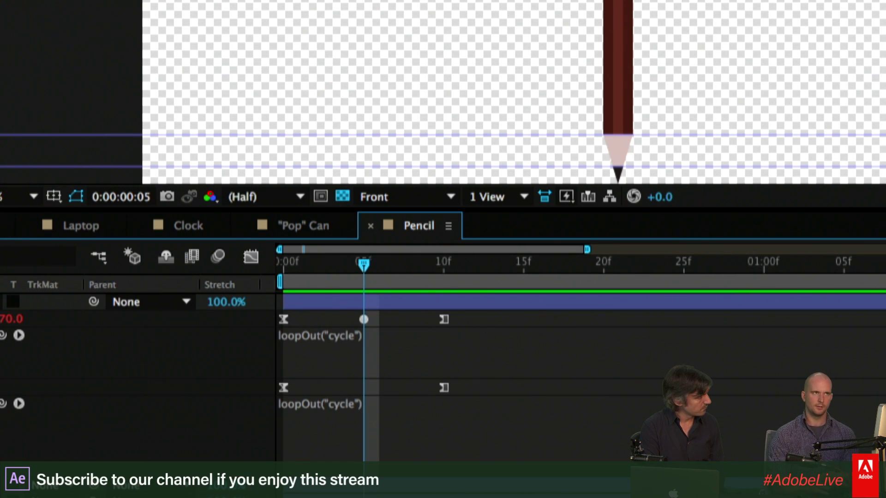
click(577, 358)
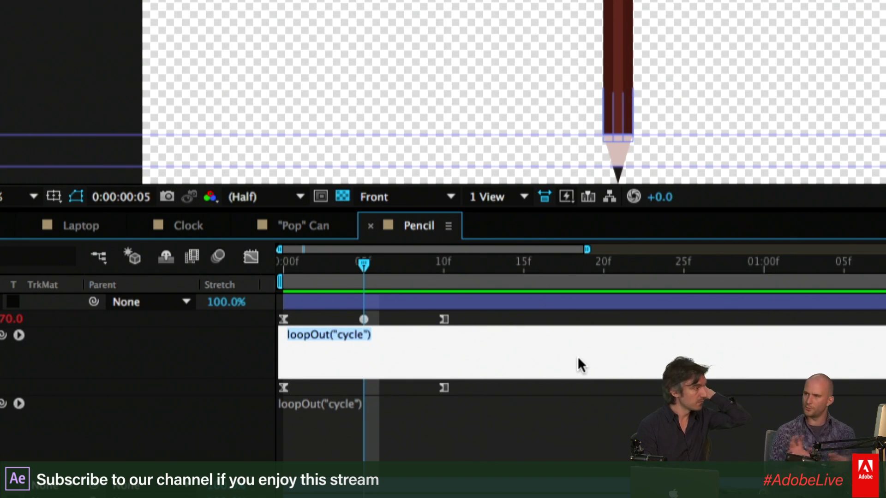
click(573, 319)
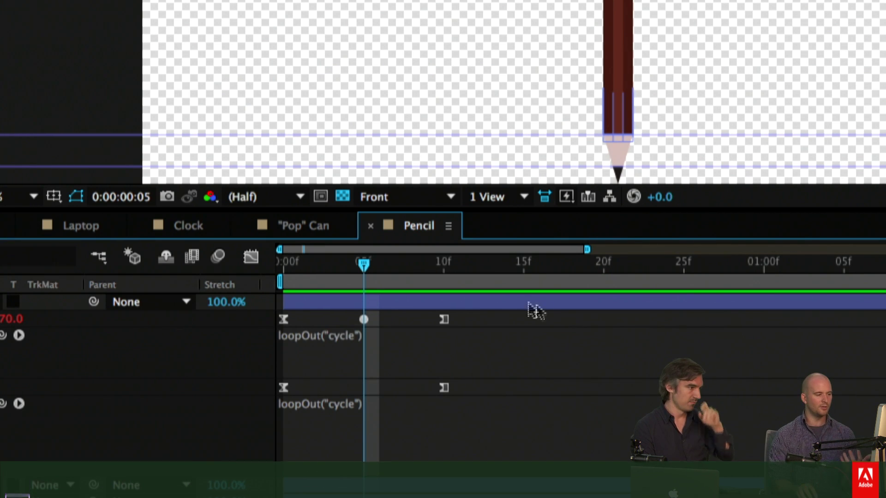
click(389, 302)
key(u)
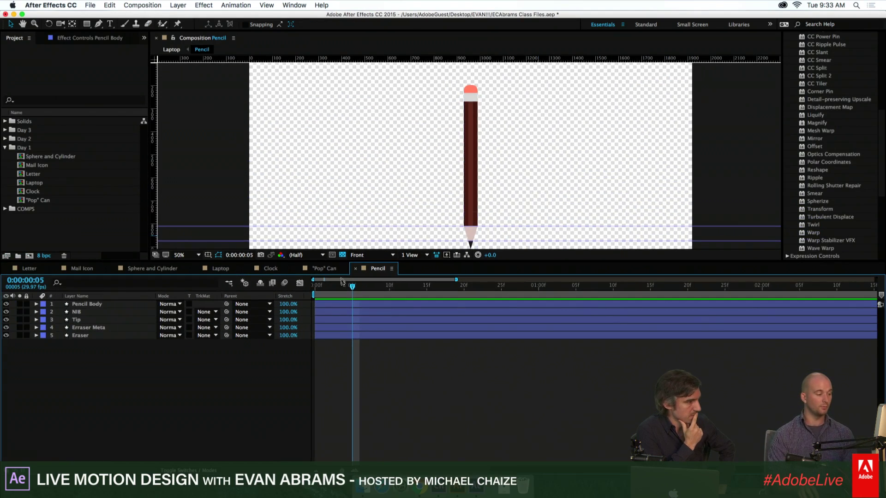
Switch to the Laptop composition and search the effects for "poster"
click(324, 268)
click(270, 269)
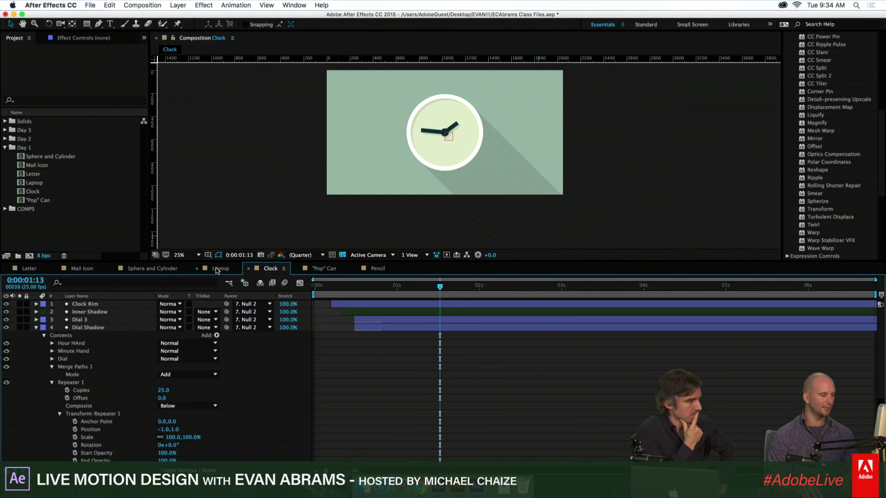
click(216, 269)
scroll(447, 209, down, 2)
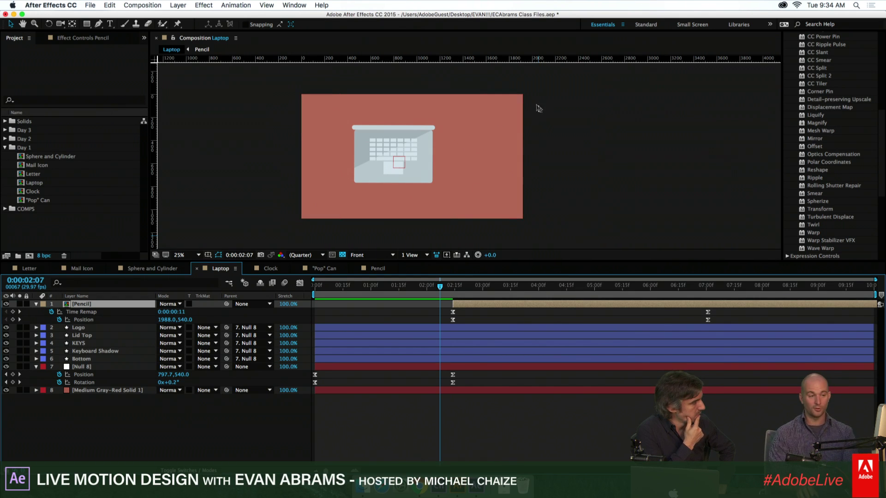
scroll(844, 158, up, 5)
click(811, 91)
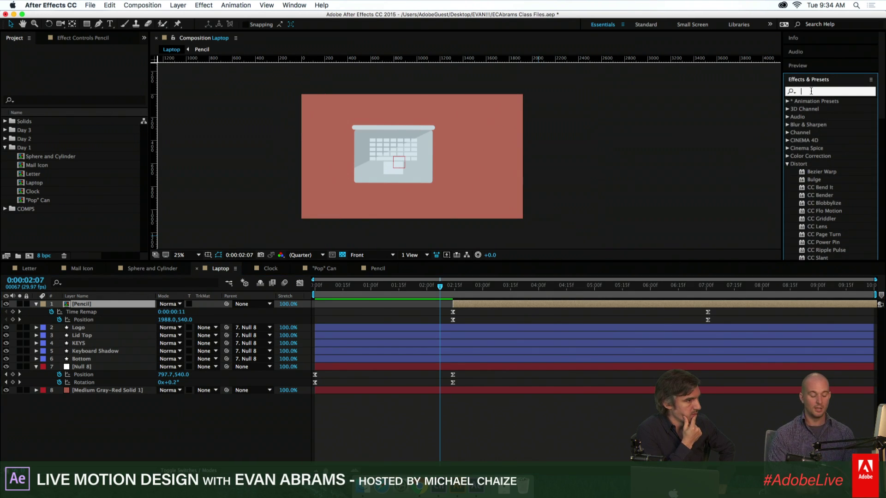
text(posterize)
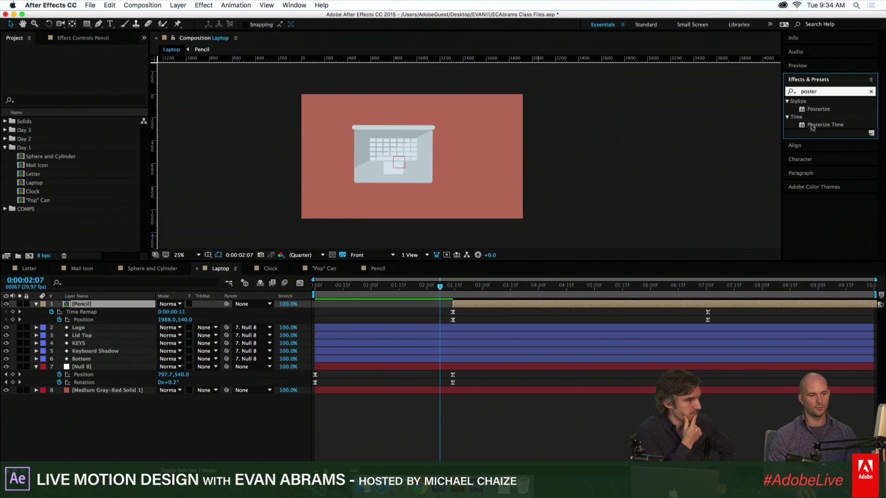
Add an adjustment layer above the Pencil layer in the Laptop composition and apply Posterize Time to it
right_click(271, 432)
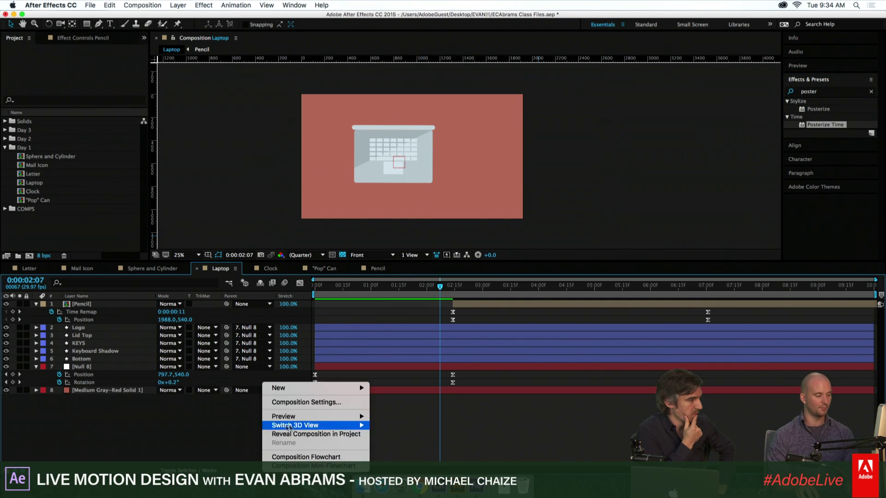
mouse_move(293, 393)
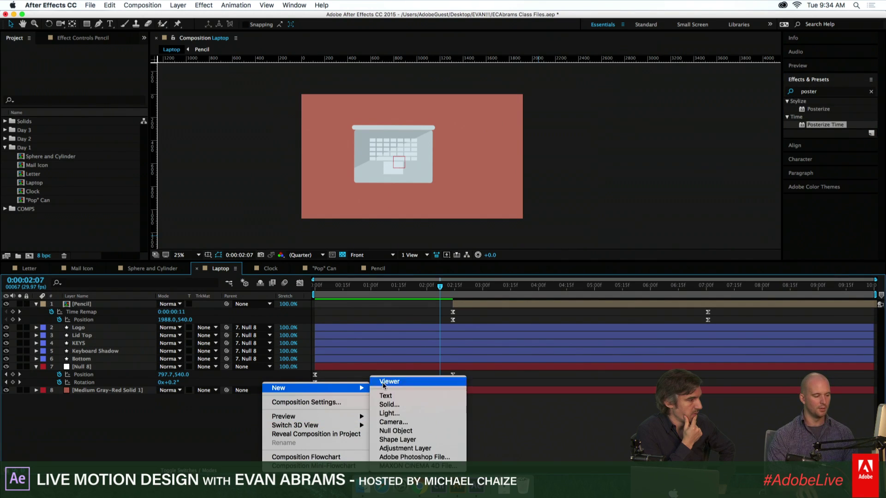
click(425, 453)
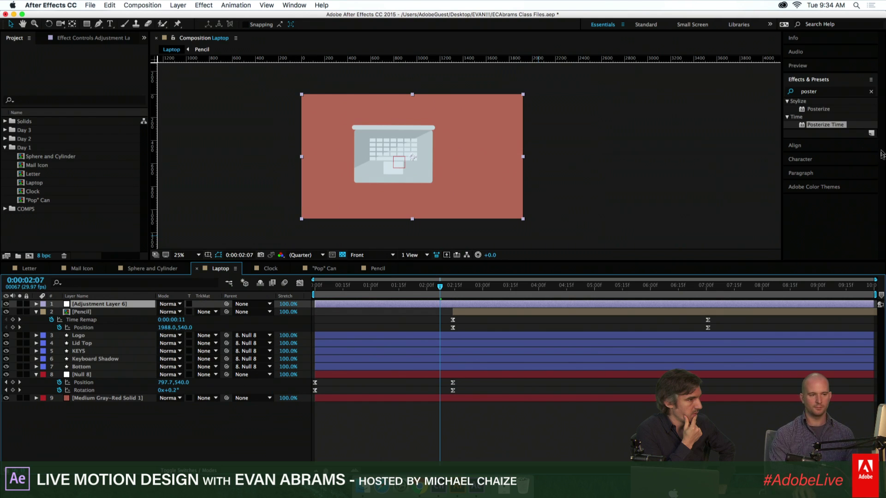
double_click(844, 124)
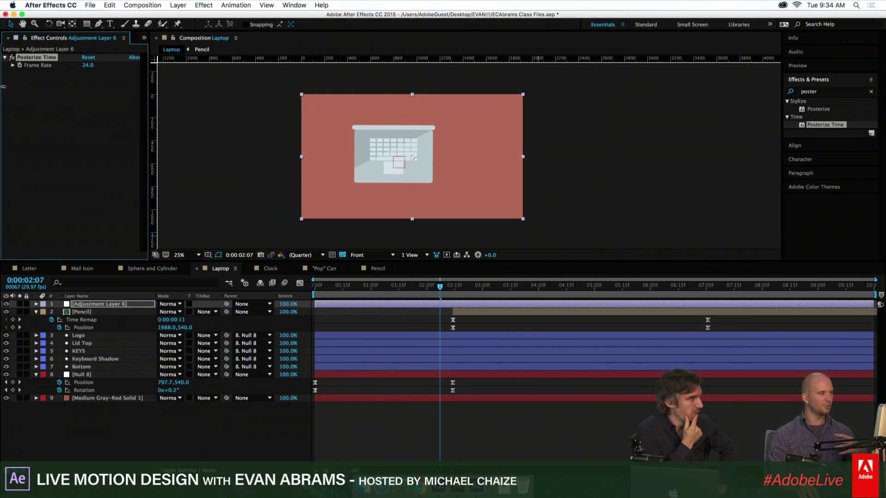
Set the Posterize Time frame rate to 29.976 and preview the laptop animation from the start
click(49, 58)
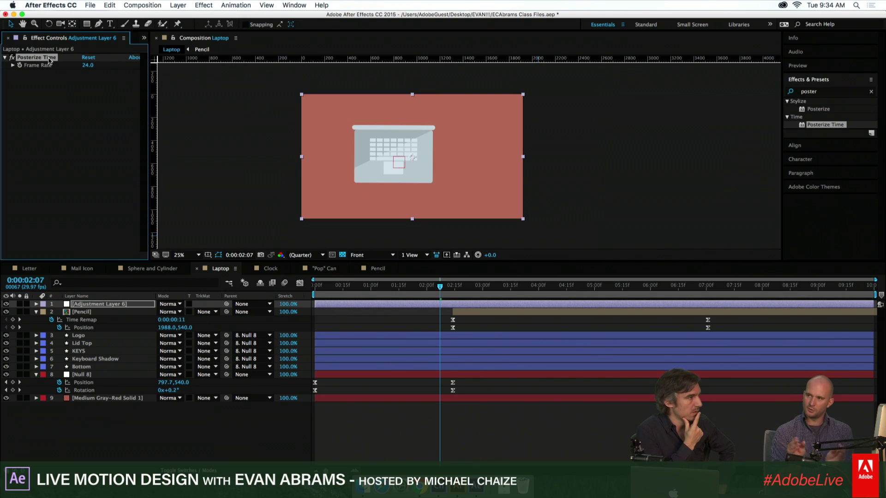
click(89, 65)
text(29.)
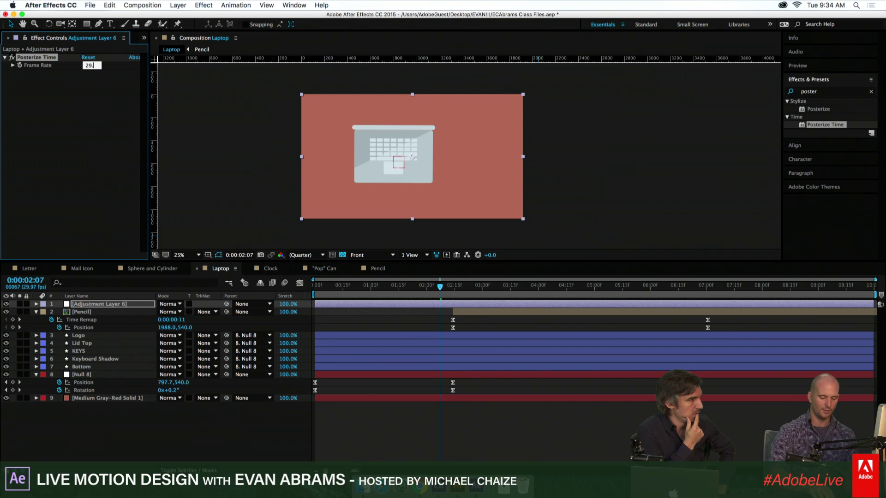
text(976)
key(Return)
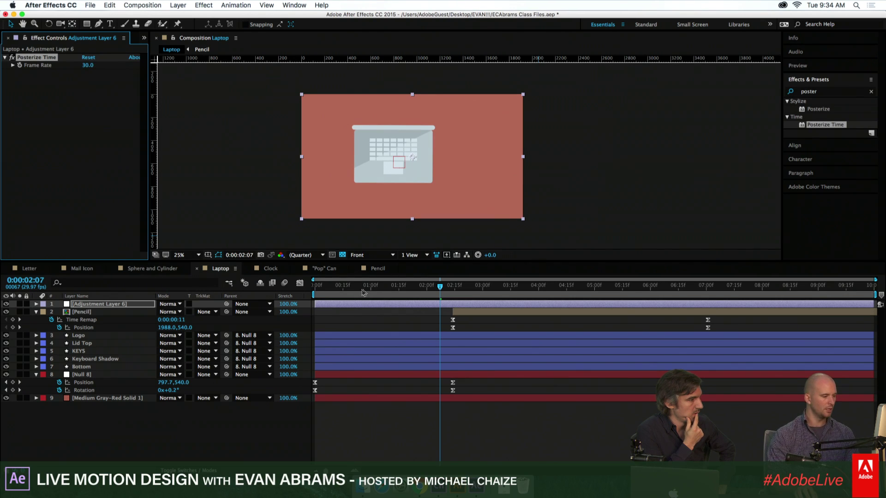
key(space)
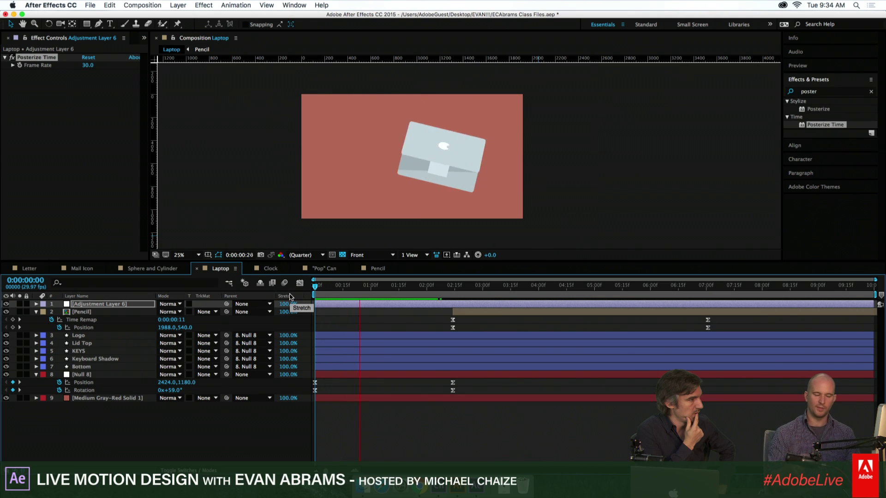
key(space)
Set the Posterize Time frame rate to 10, preview the animation and scrub back to 0:00:01:01
click(88, 65)
text(10)
key(Return)
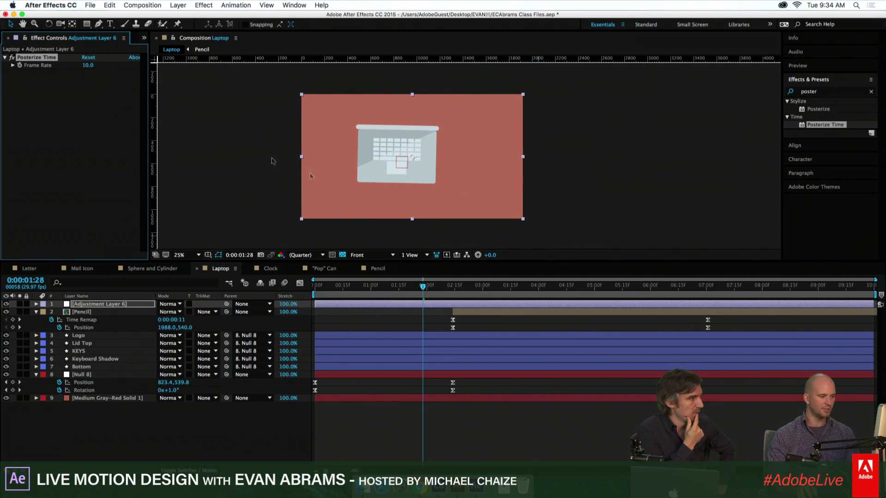
click(367, 326)
key(space)
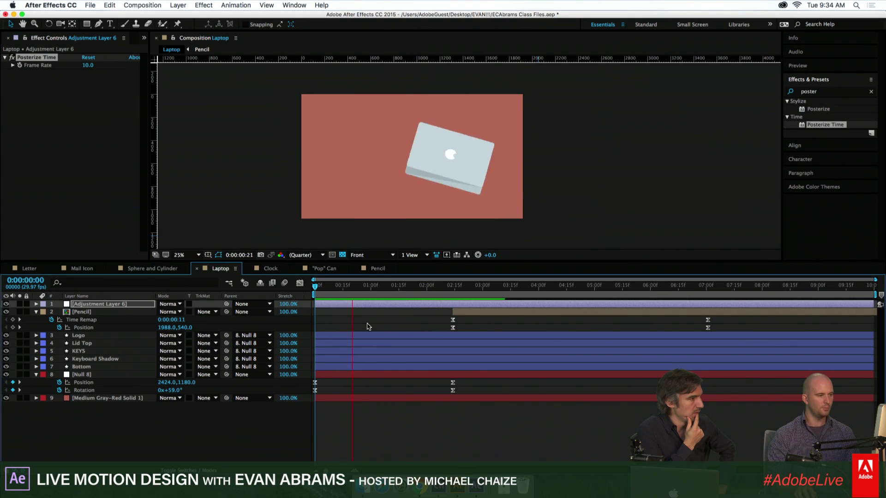
drag(425, 299, 372, 298)
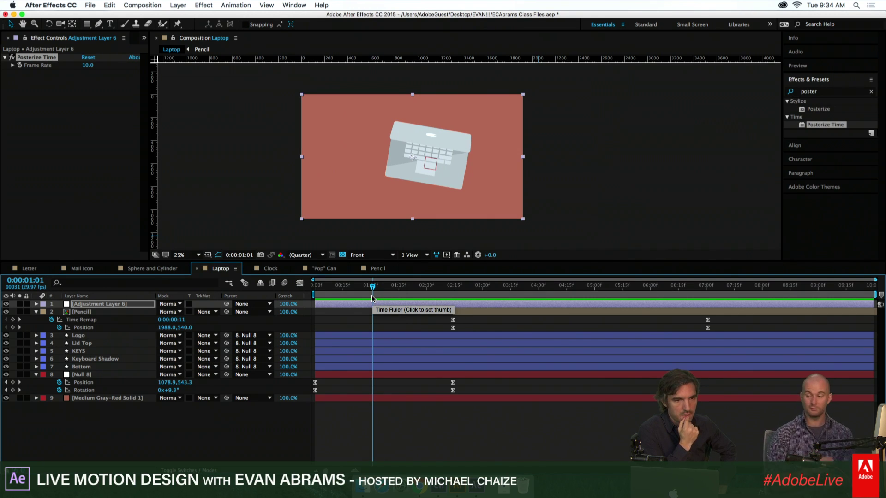
Delete the adjustment layer carrying the Posterize Time effect from the Laptop composition
click(98, 85)
click(54, 60)
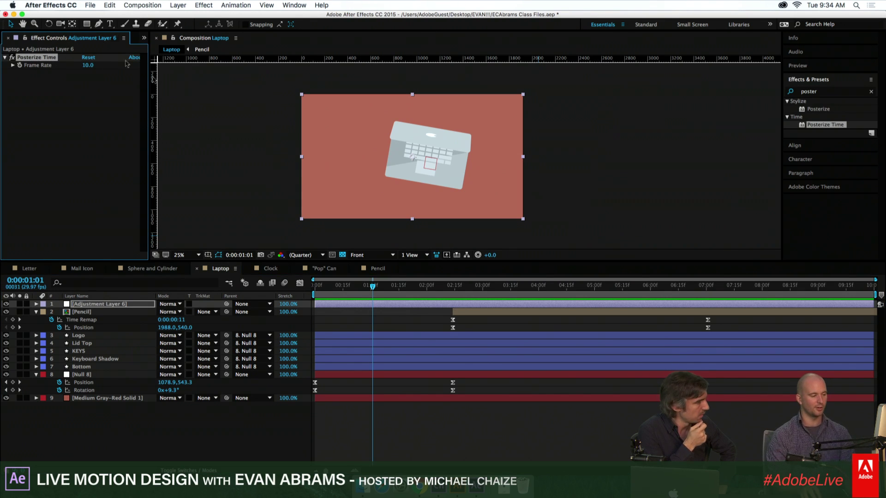
click(386, 305)
key(Delete)
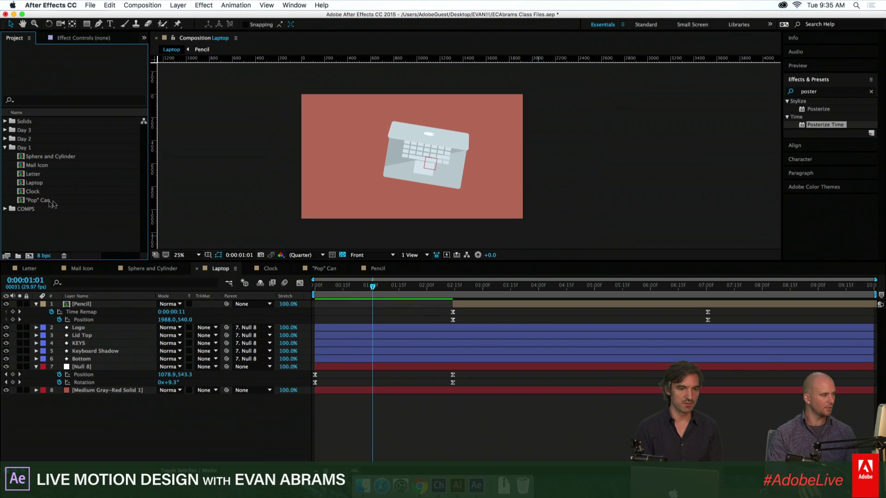
Create a 1920 × 1080, 29.97 fps composition named CLASS CLOCK! with a 30-second duration
click(29, 256)
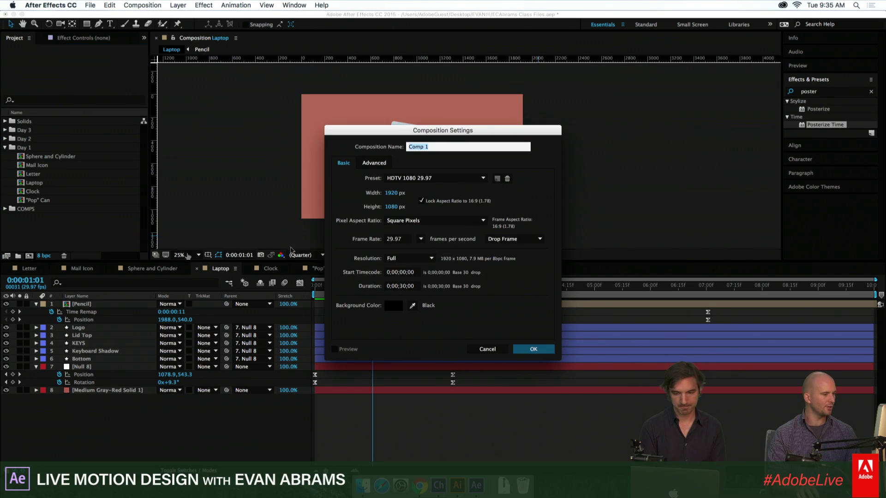
text(C)
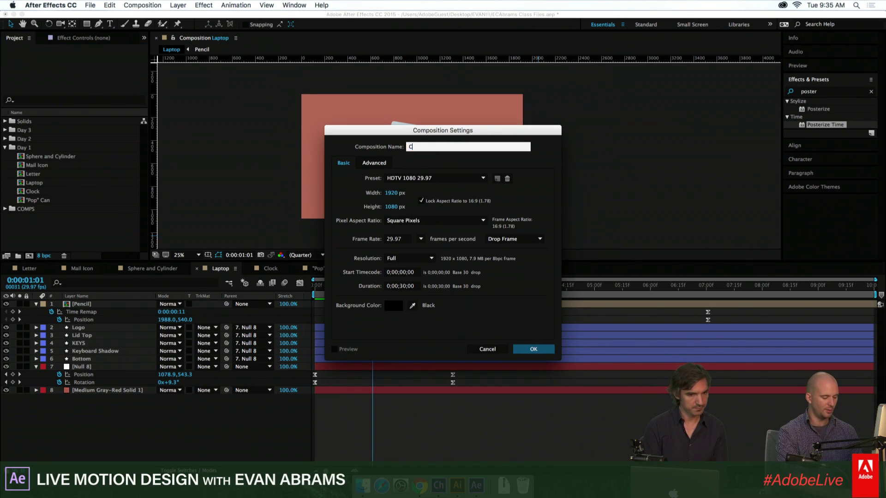
text(LASS CLOCK)
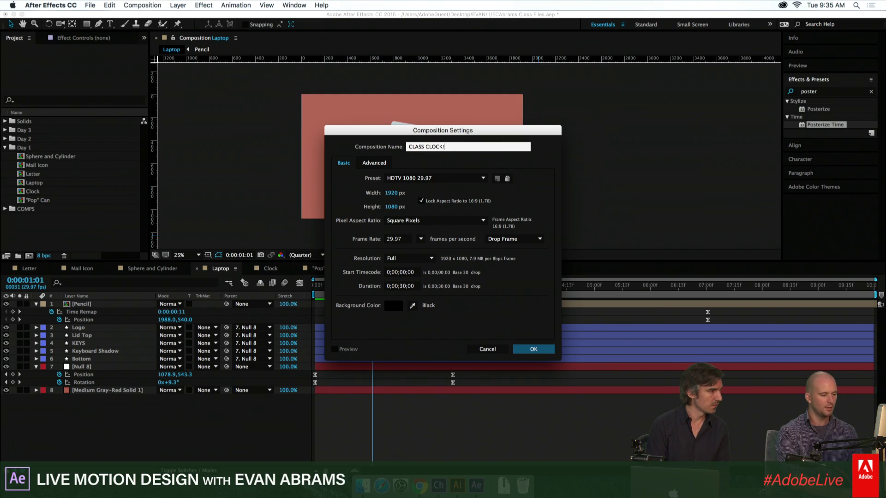
text(!)
key(Return)
drag(501, 148, 501, 155)
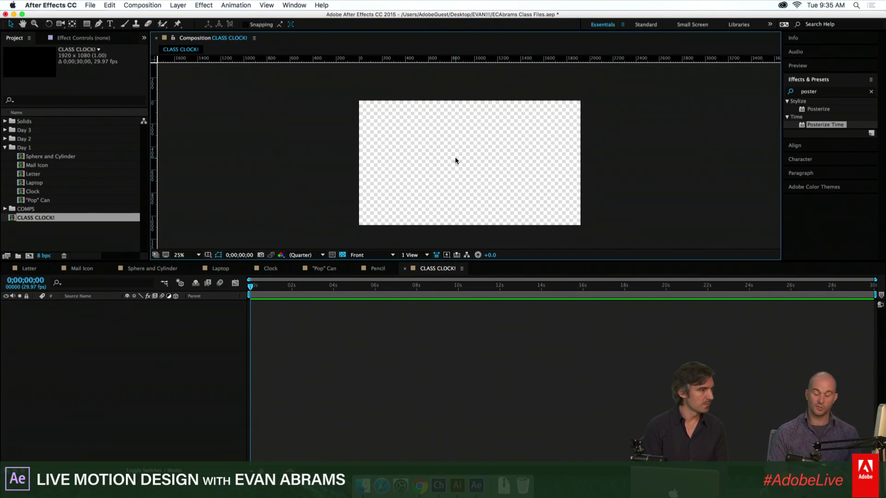
Draw a freehand circle in the left half of the CLASS CLOCK! composition and move its anchor point to the circle's centre
right_click(455, 160)
click(350, 364)
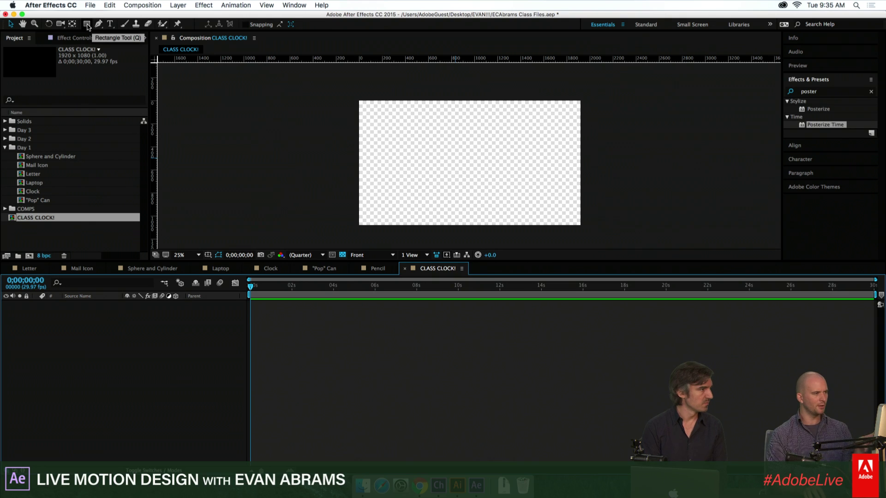
drag(89, 27, 121, 38)
drag(377, 119, 455, 197)
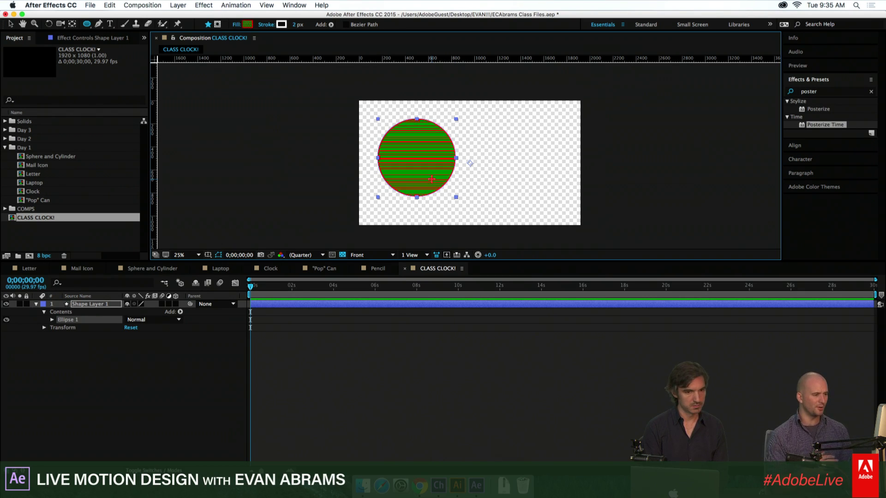
key(y)
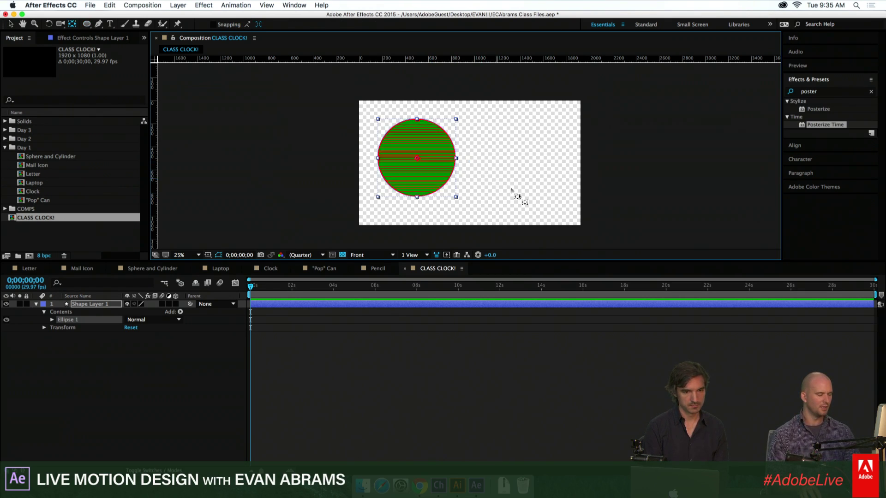
Try to place the freehand circle in the middle of the composition, and delete its shape layer
click(498, 182)
click(428, 175)
mouse_move(470, 163)
mouse_down()
mouse_move(416, 158)
mouse_move(456, 176)
mouse_move(475, 166)
mouse_up()
key(v)
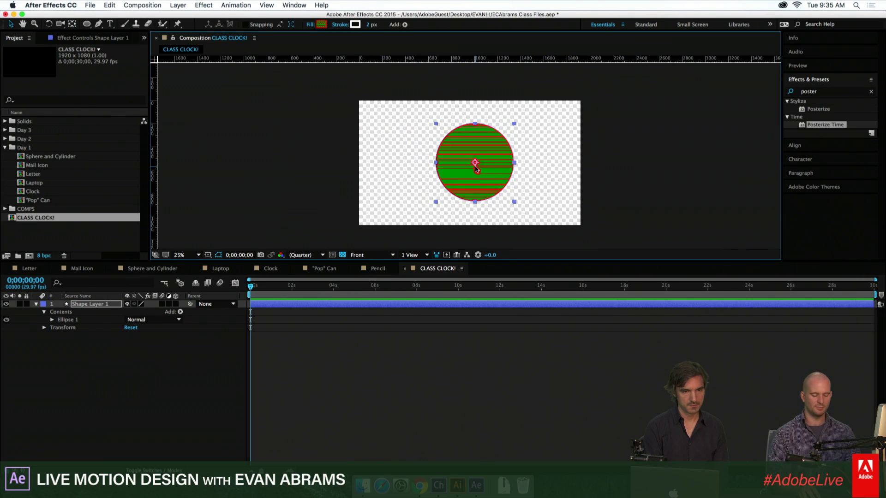
key(Delete)
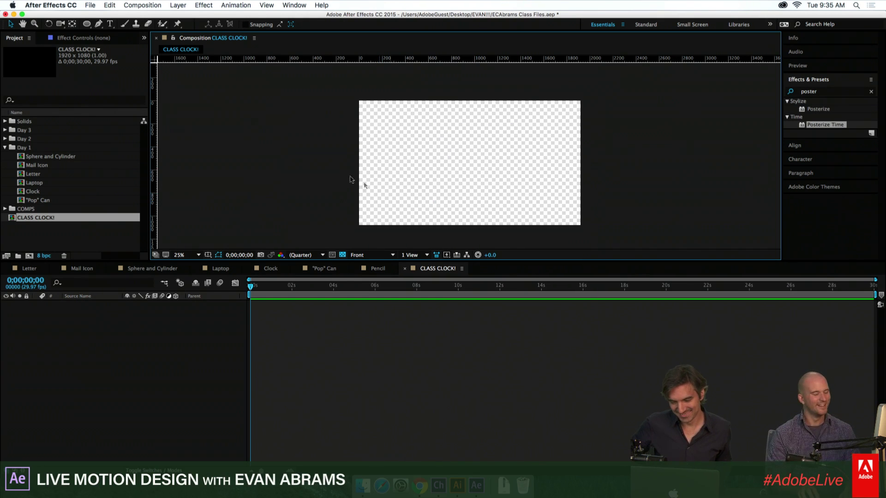
Create an ellipse shape layer fitted to the composition and set its Ellipse Path size to 500 by 500
double_click(87, 27)
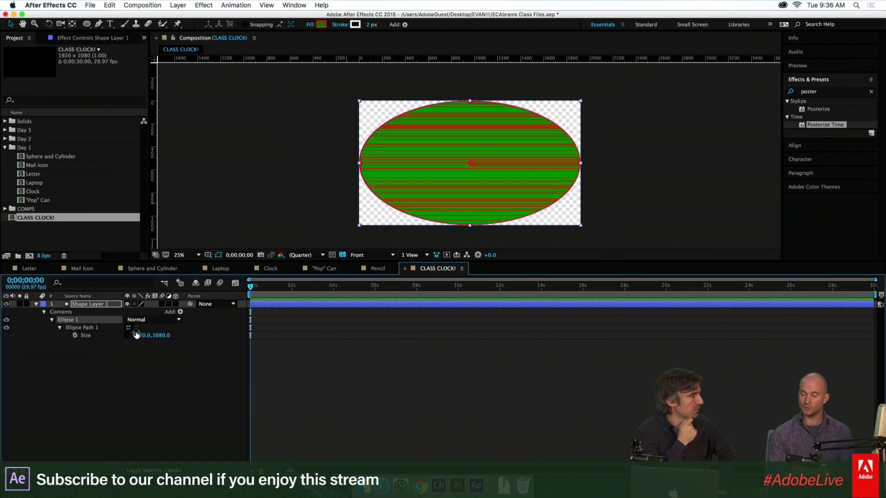
click(367, 305)
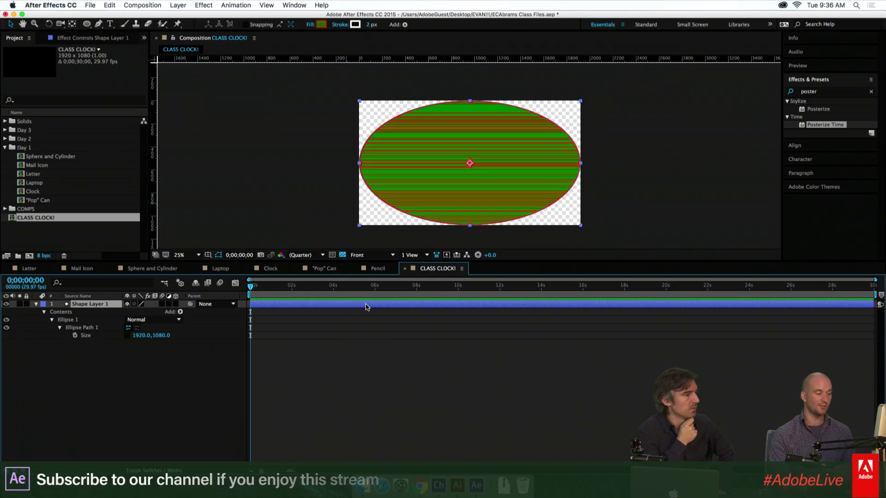
click(137, 336)
text(500)
key(Tab)
text(500)
key(Return)
click(291, 359)
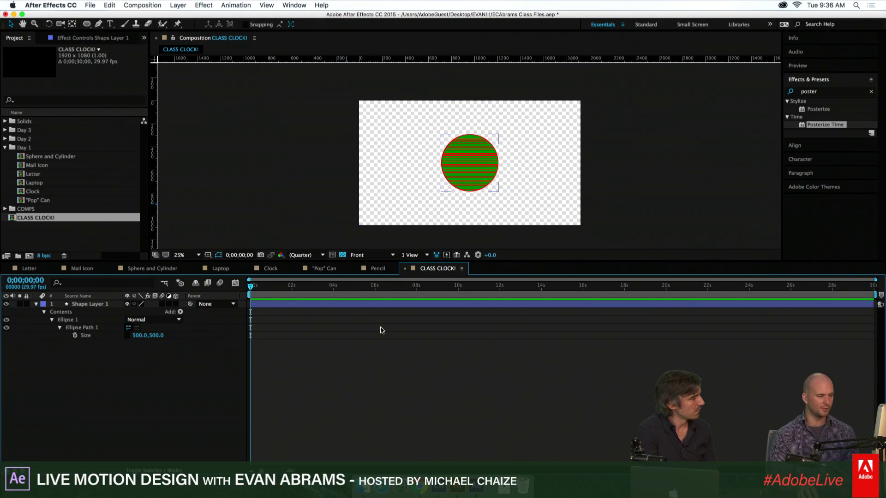
click(379, 305)
click(323, 360)
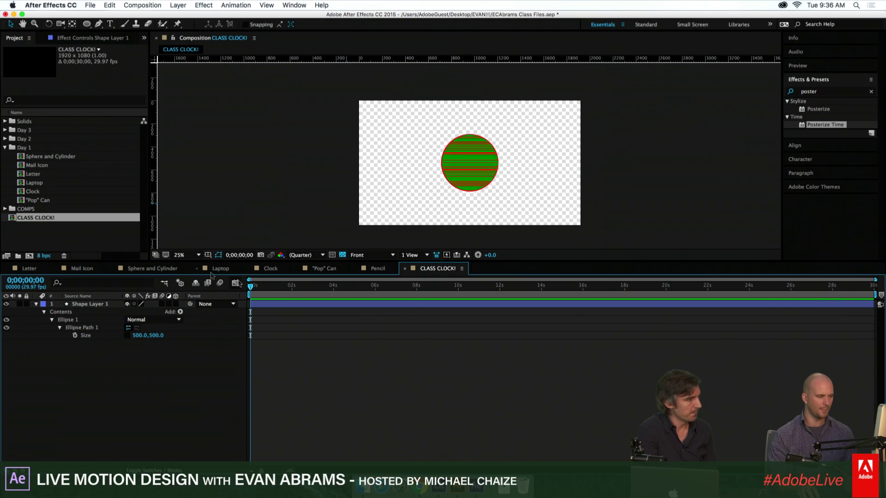
Collapse the ellipse's shape layer and rename it GOOD CIRCLE
click(37, 305)
click(88, 304)
key(Return)
text(GOOD CIRCLE)
key(Return)
click(189, 346)
Set the fill colour of GOOD CIRCLE to mint green, hex 67EEC2
key(q)
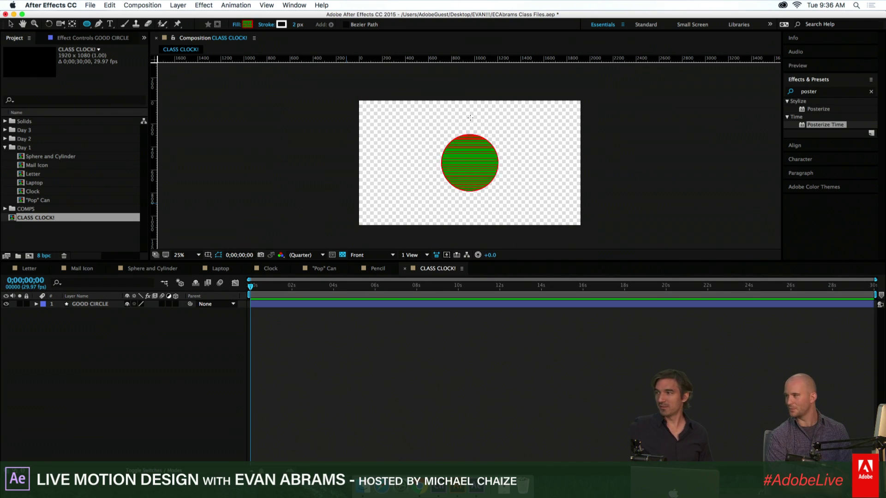
key(v)
click(494, 175)
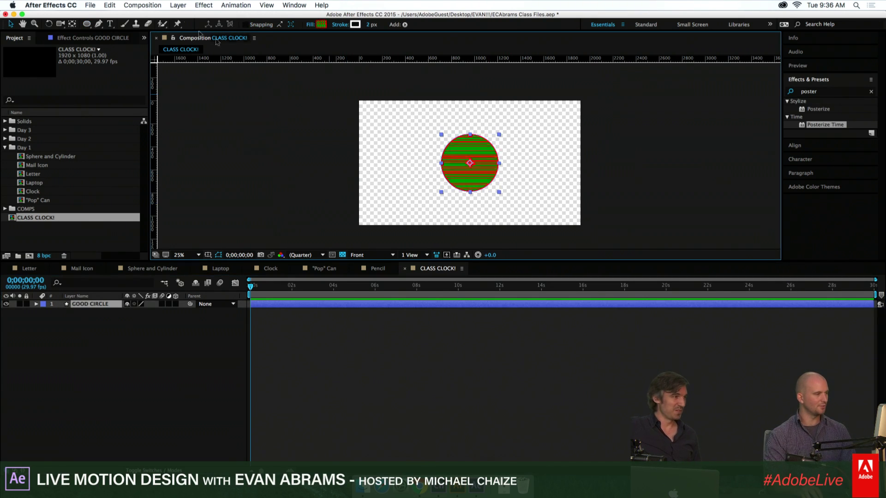
click(321, 25)
click(416, 250)
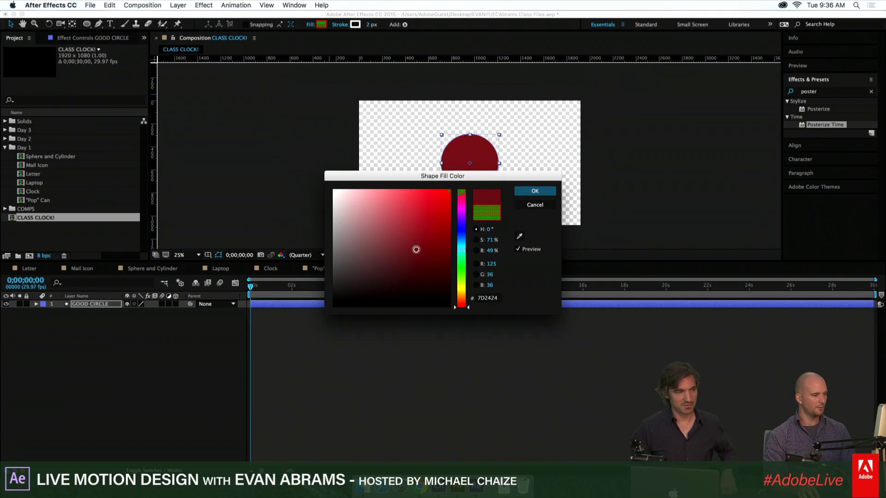
click(461, 228)
click(427, 199)
click(461, 255)
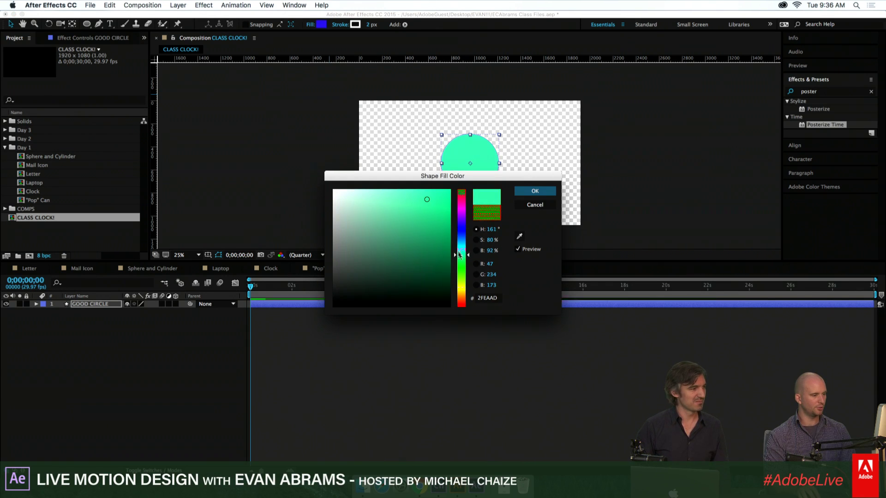
click(524, 192)
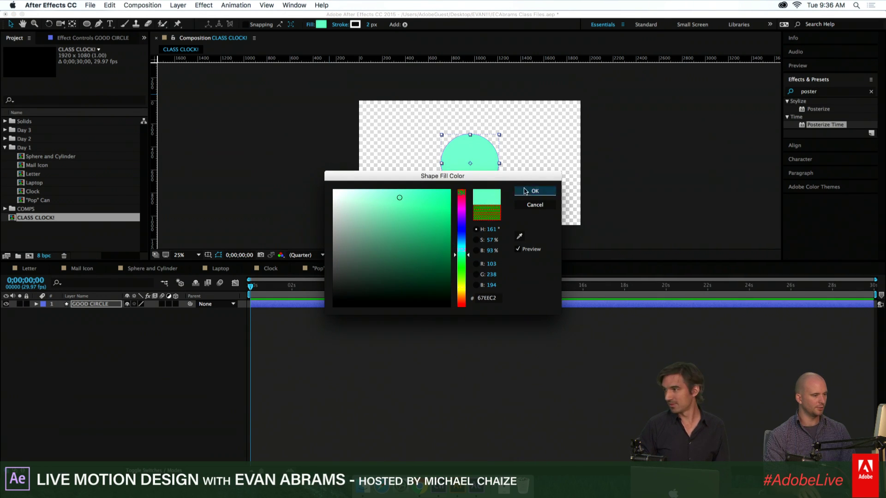
click(524, 330)
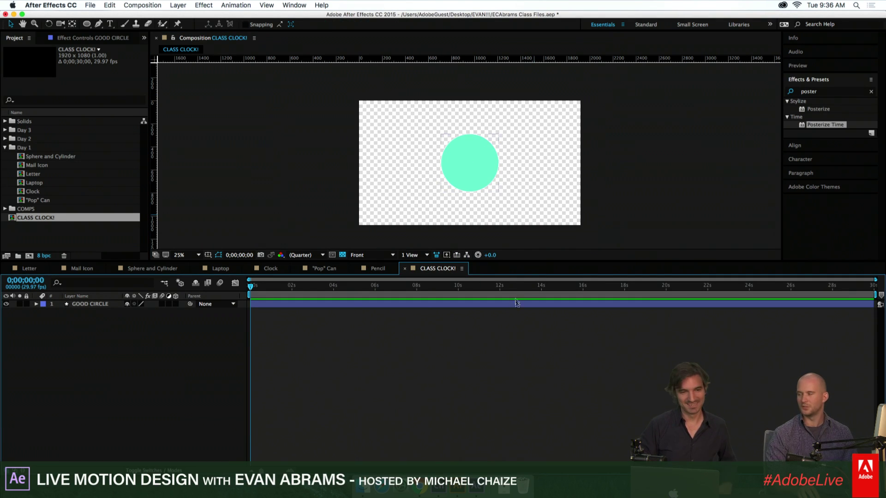
Set the fill colour of GOOD CIRCLE to mid grey, hex 797979
click(469, 169)
key(period)
click(321, 25)
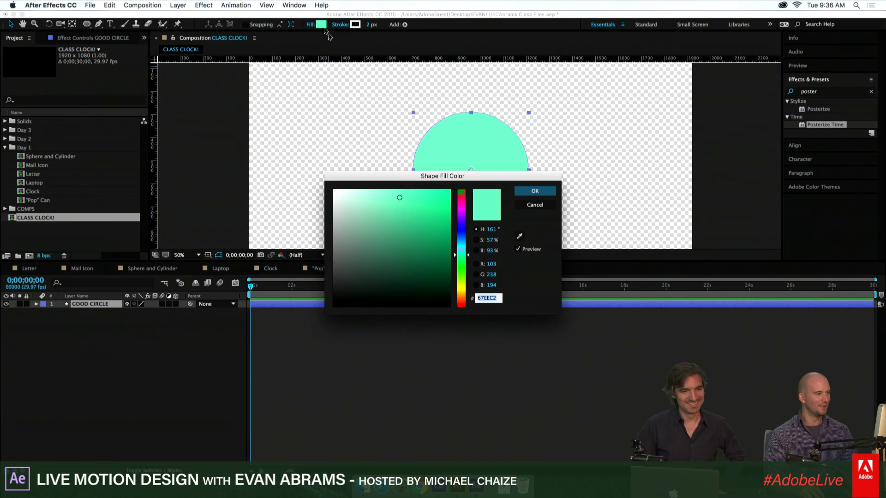
drag(392, 210, 333, 251)
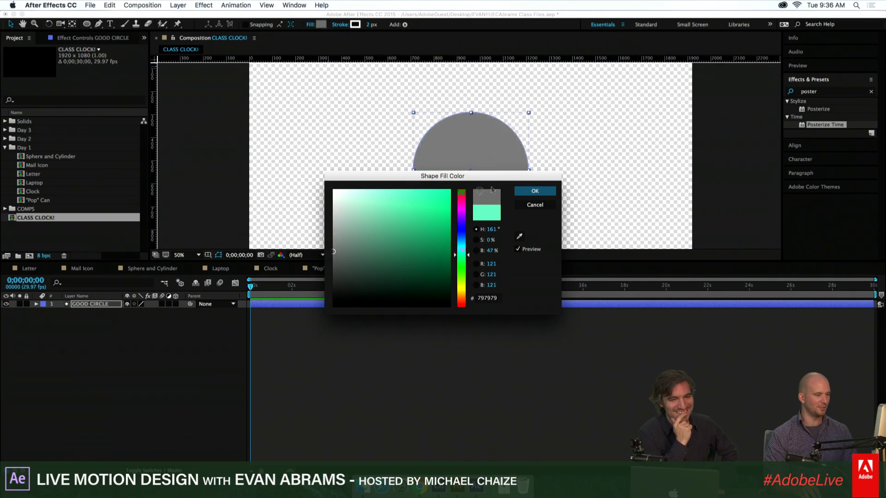
click(534, 192)
click(530, 347)
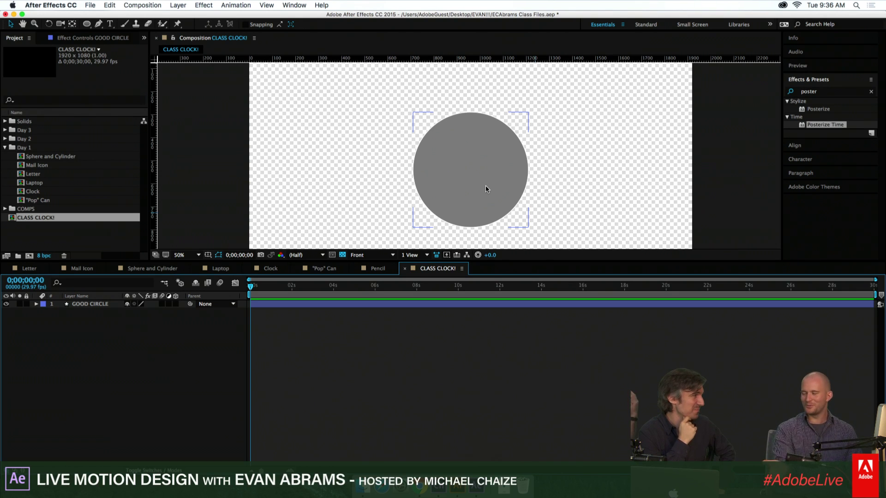
Draw a second circle freehand, about 517 px across, on a new shape layer in the upper-left area of the composition
click(295, 304)
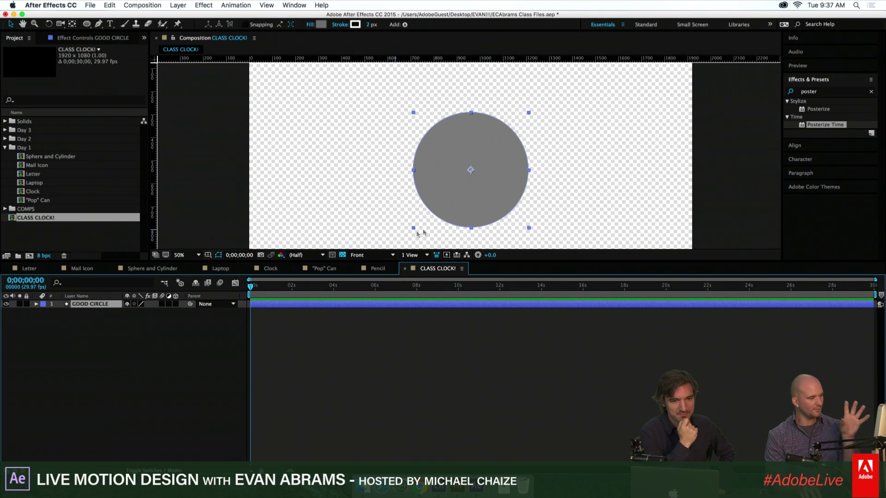
key(comma)
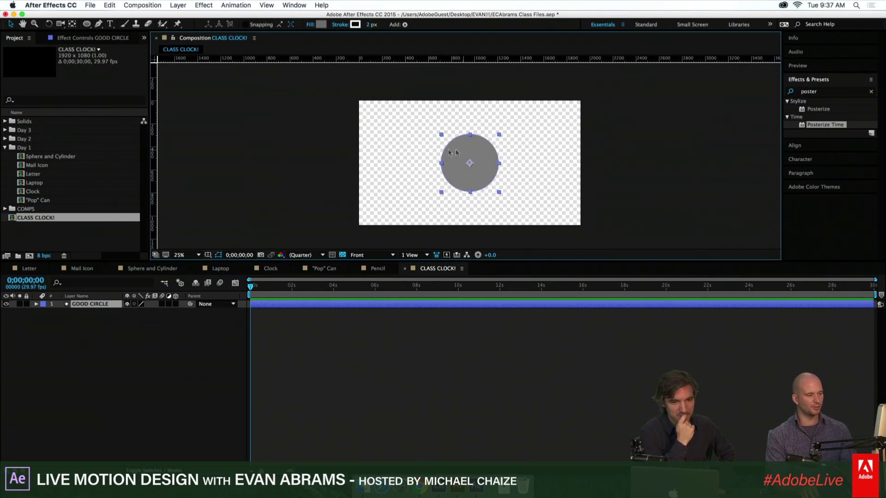
click(86, 25)
click(339, 359)
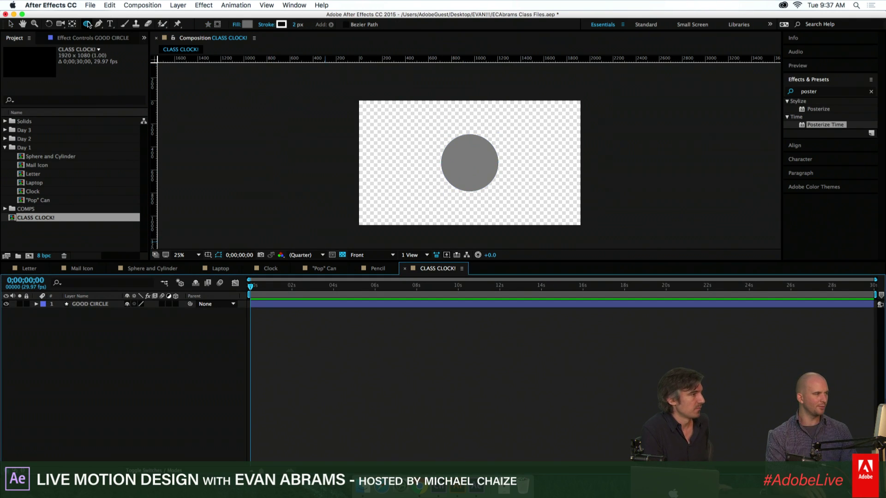
mouse_move(371, 112)
mouse_down()
mouse_move(422, 165)
mouse_move(428, 158)
mouse_up()
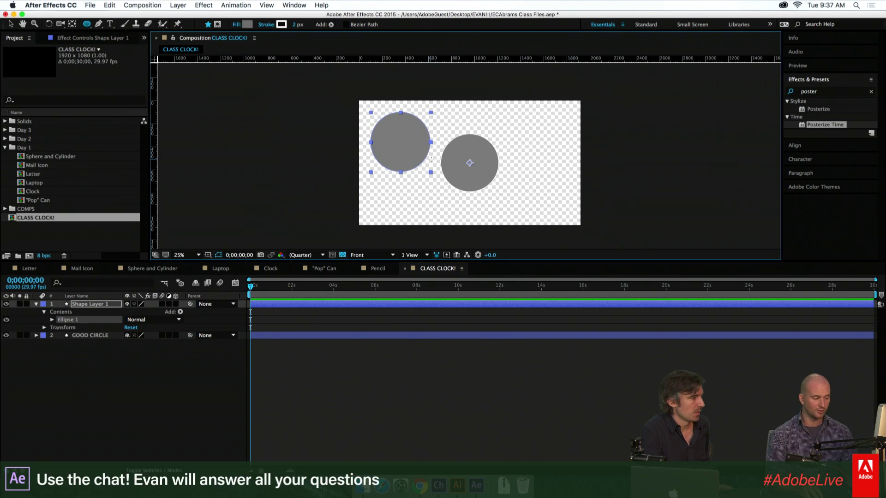
Move the new circle's anchor point to its centre and position the circle at the composition's centre, over GOOD CIRCLE
key(y)
click(492, 313)
click(489, 305)
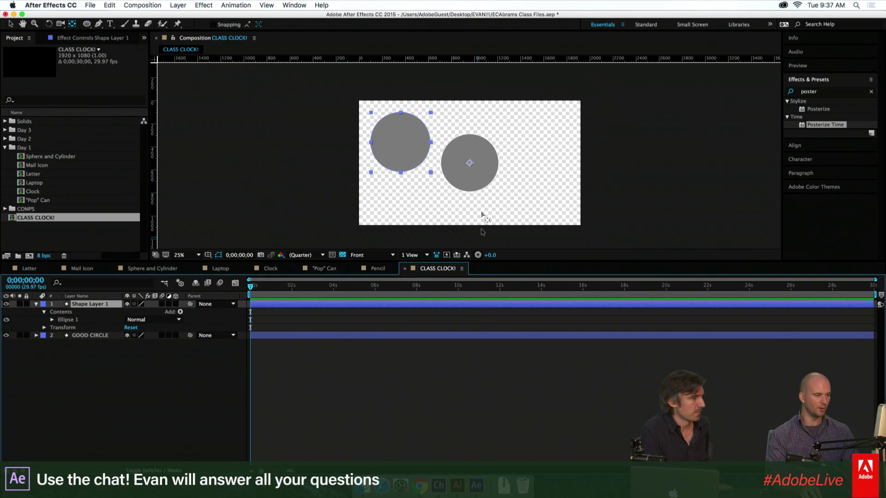
drag(470, 159, 400, 142)
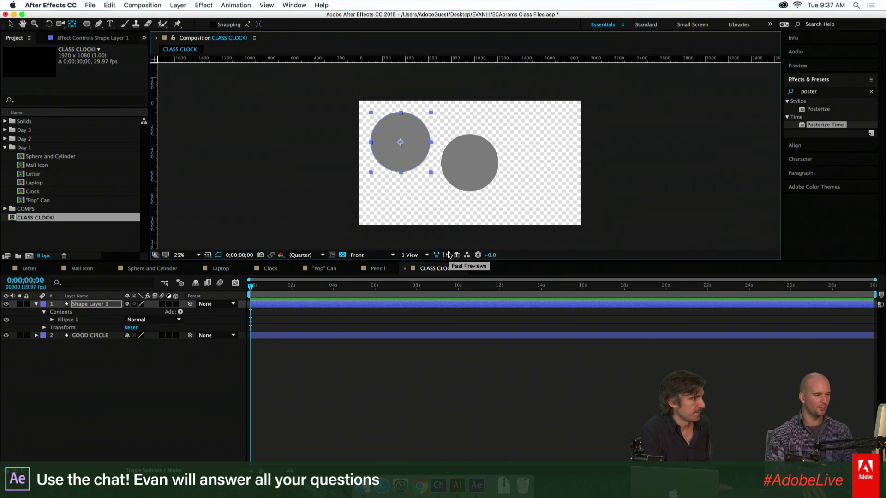
key(v)
mouse_move(394, 151)
mouse_down()
mouse_move(437, 177)
mouse_move(457, 172)
mouse_up()
Reveal Shape Layer 1's modified properties and examine its ellipse transform, path, stroke and fill settings
key(u)
key(u)
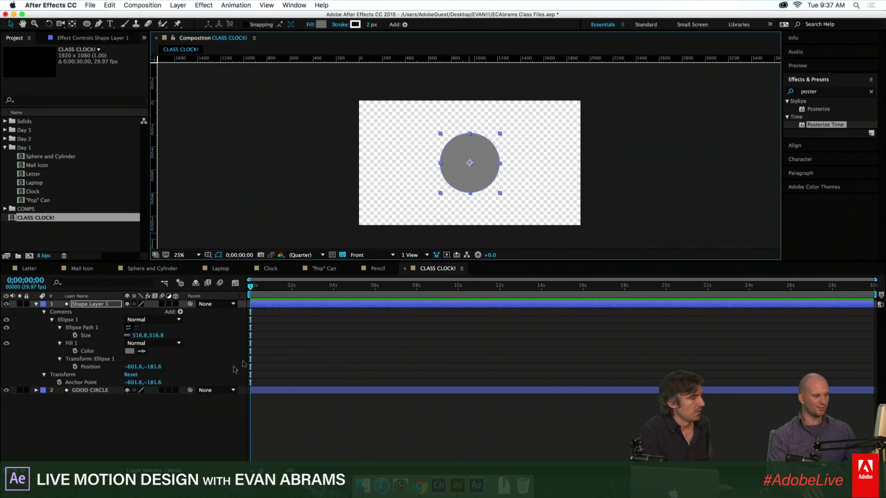
click(110, 360)
click(96, 367)
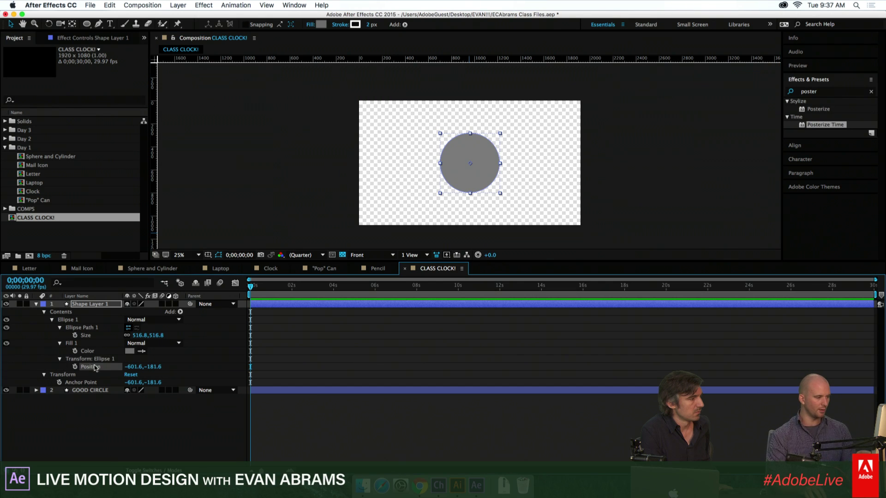
click(107, 359)
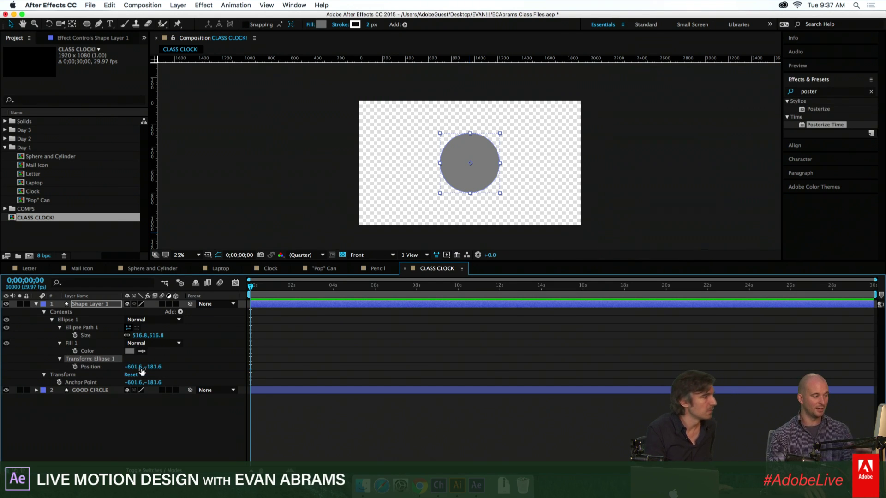
click(51, 319)
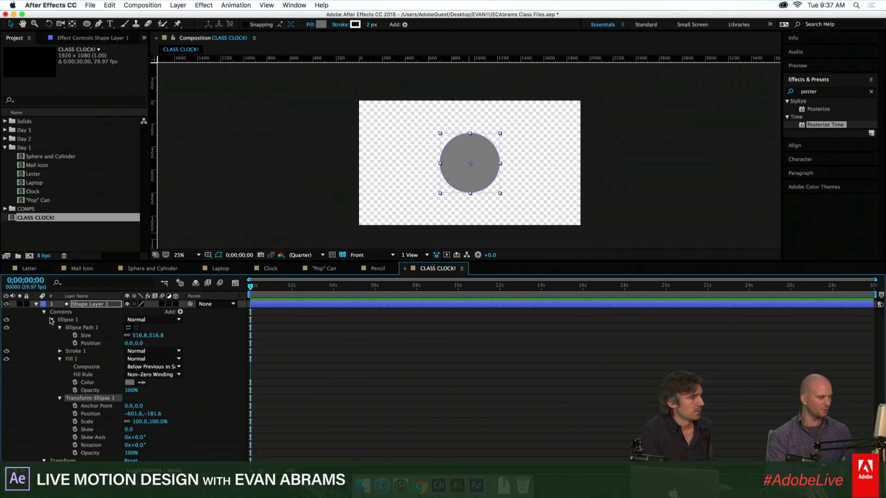
click(83, 305)
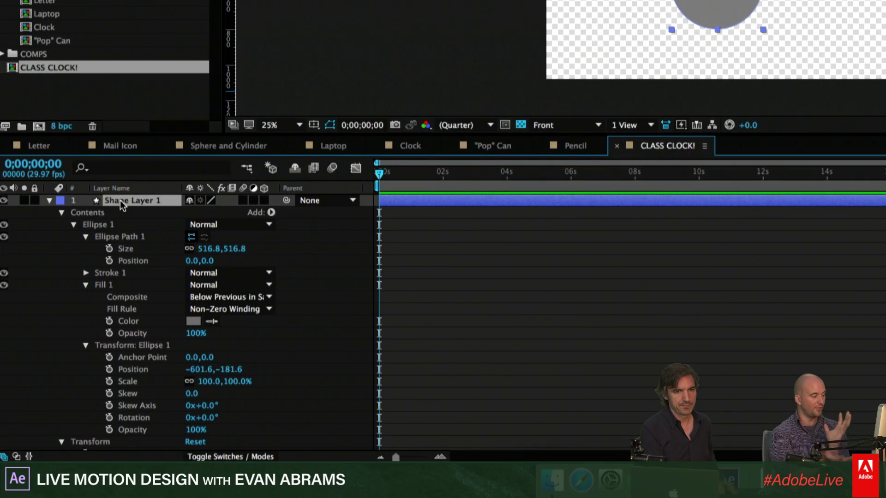
click(85, 272)
click(111, 237)
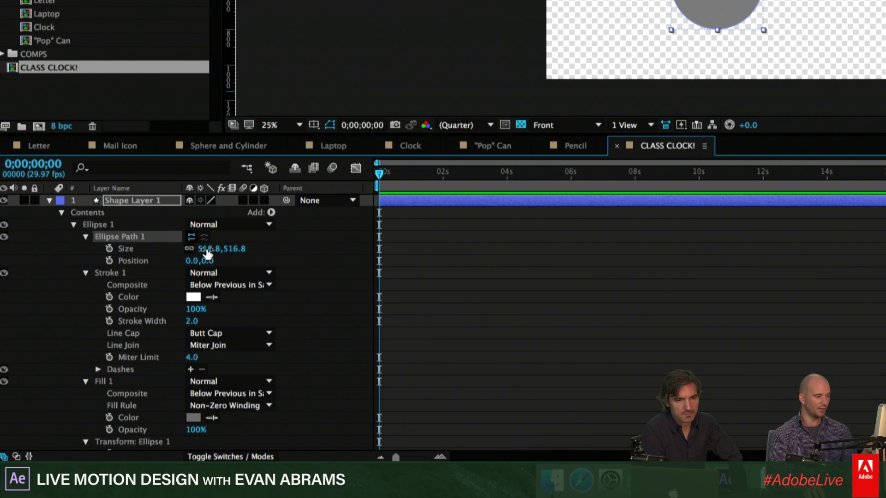
click(157, 259)
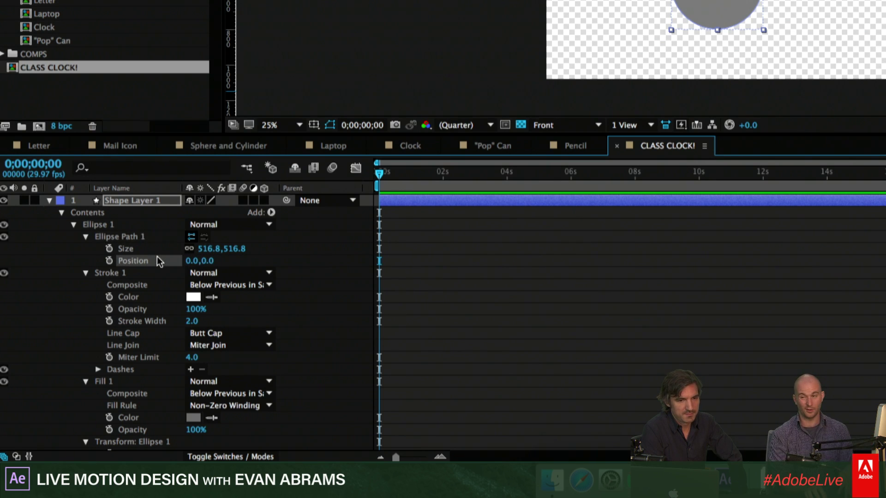
Examine Shape Layer 1's fill settings and the Transform: Ellipse 1 properties, including anchor point, position, scale and skew
scroll(158, 261, down, 6)
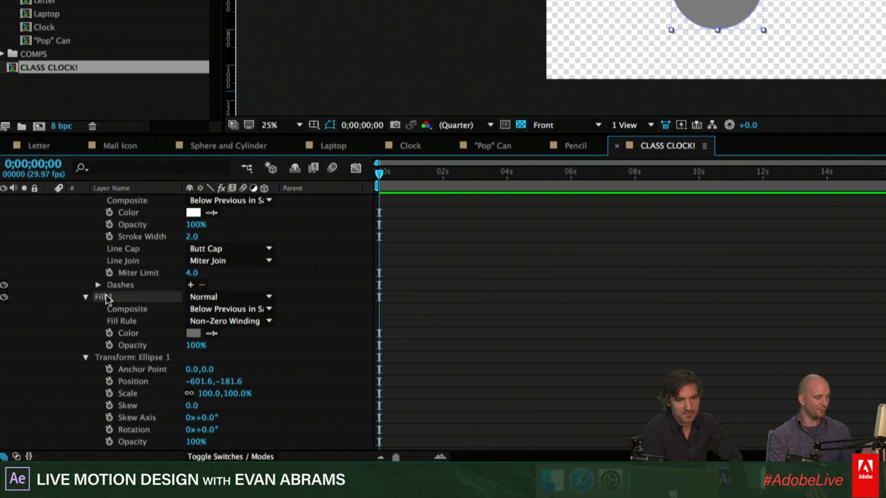
click(113, 297)
scroll(113, 297, down, 1)
scroll(113, 298, down, 2)
click(143, 323)
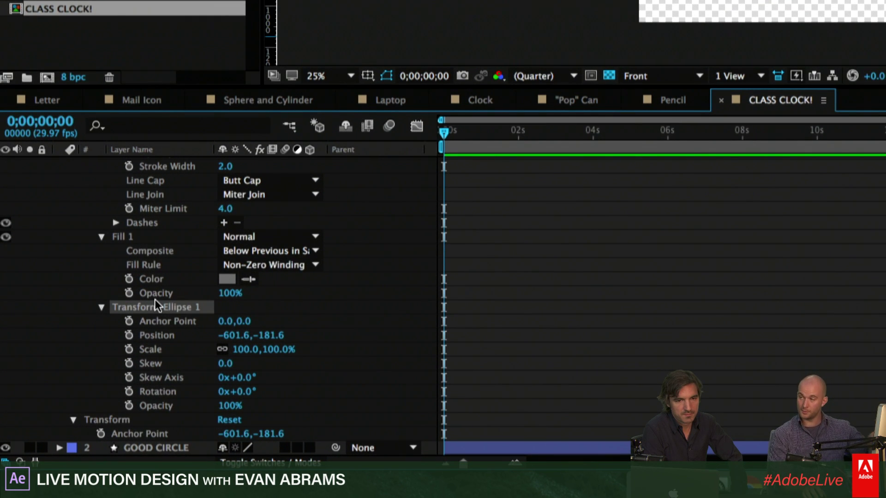
click(194, 337)
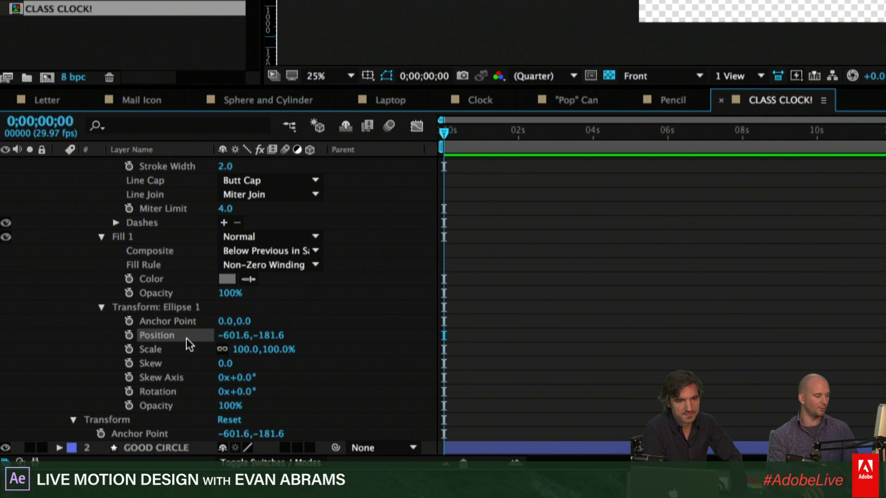
click(174, 350)
click(173, 364)
click(170, 378)
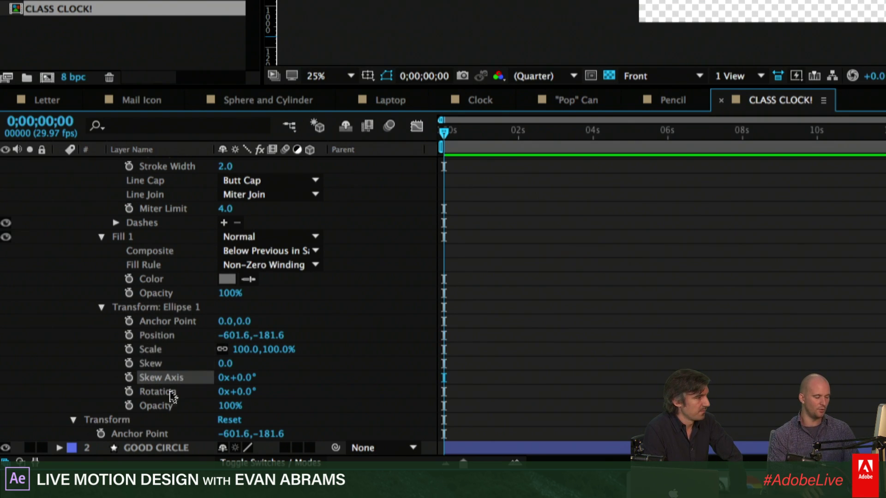
scroll(172, 393, up, 5)
scroll(173, 392, down, 5)
scroll(173, 393, up, 5)
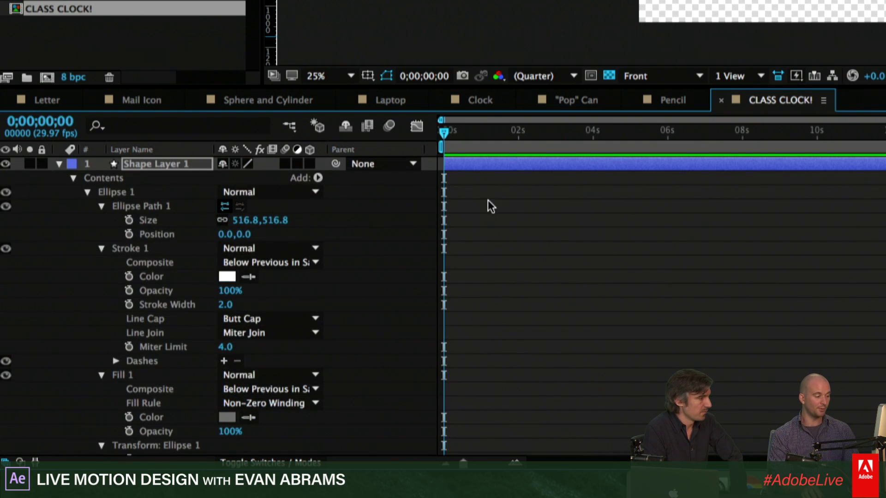
Collapse Shape Layer 1's contents and examine all of its layer-level transform properties, including anchor point, position and rotation
click(484, 166)
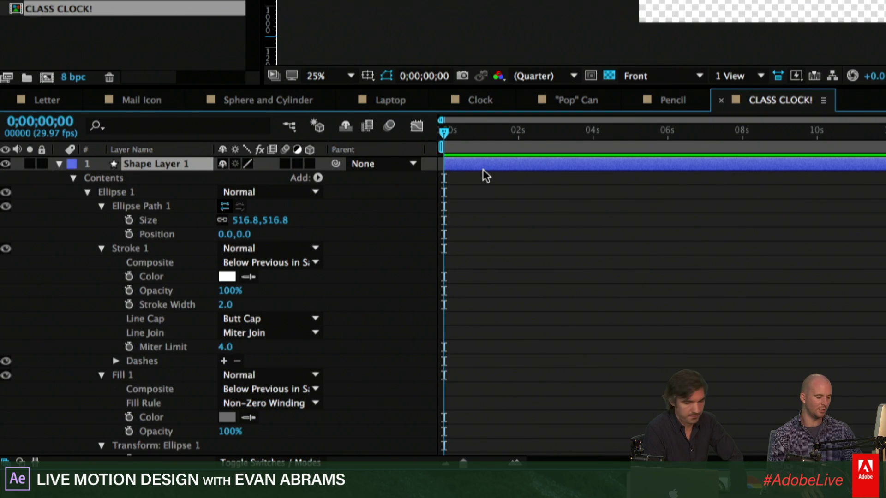
click(73, 178)
click(90, 195)
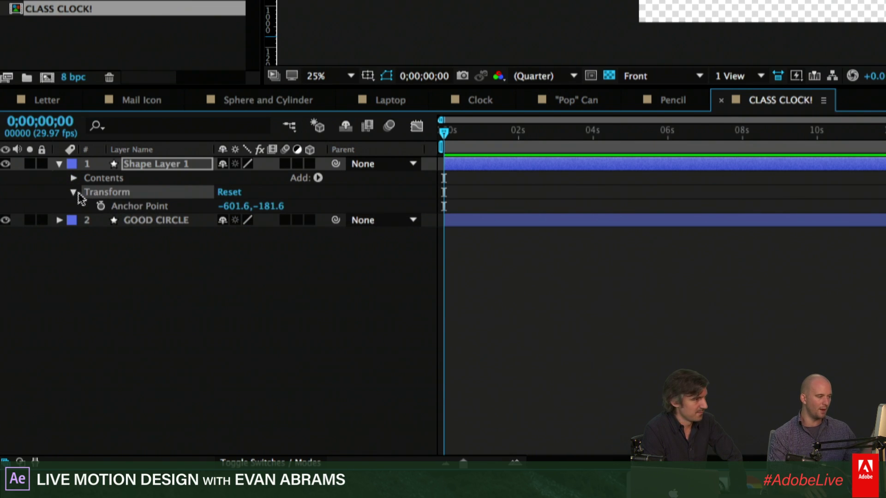
click(73, 192)
click(73, 192)
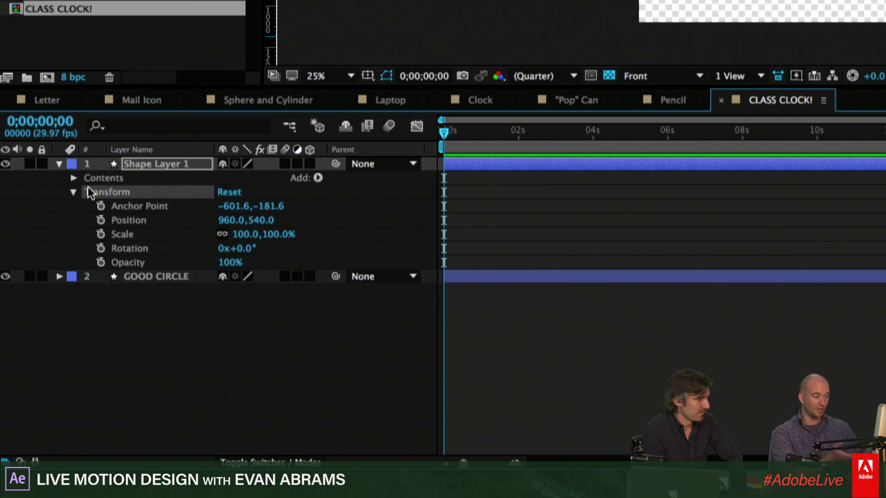
click(159, 208)
click(156, 220)
click(153, 250)
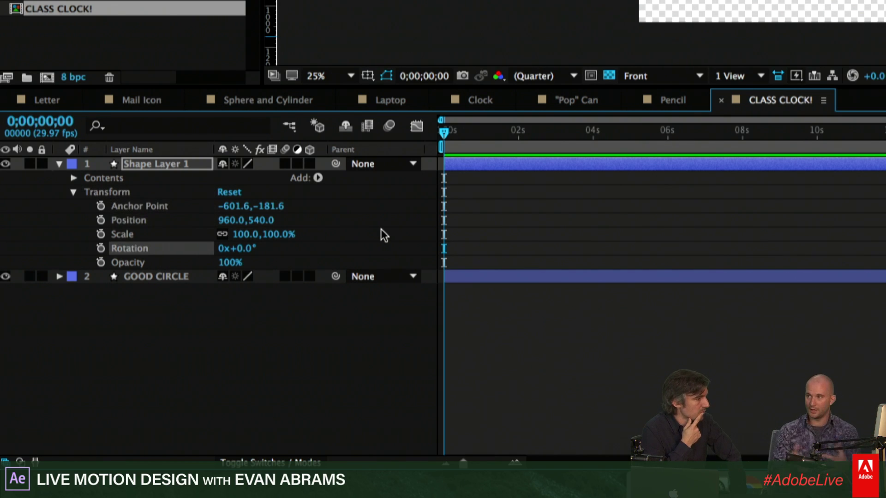
Delete the off-centre Shape Layer 1 and reveal the modified properties of GOOD CIRCLE
click(635, 164)
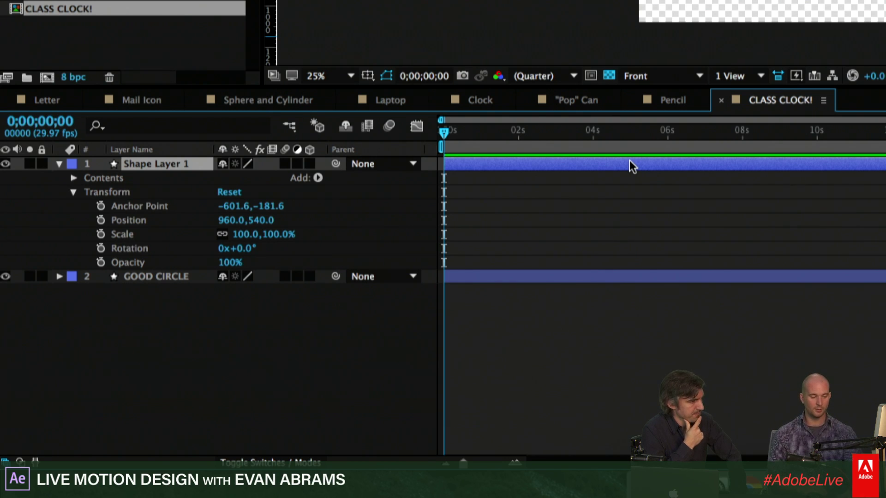
key(Delete)
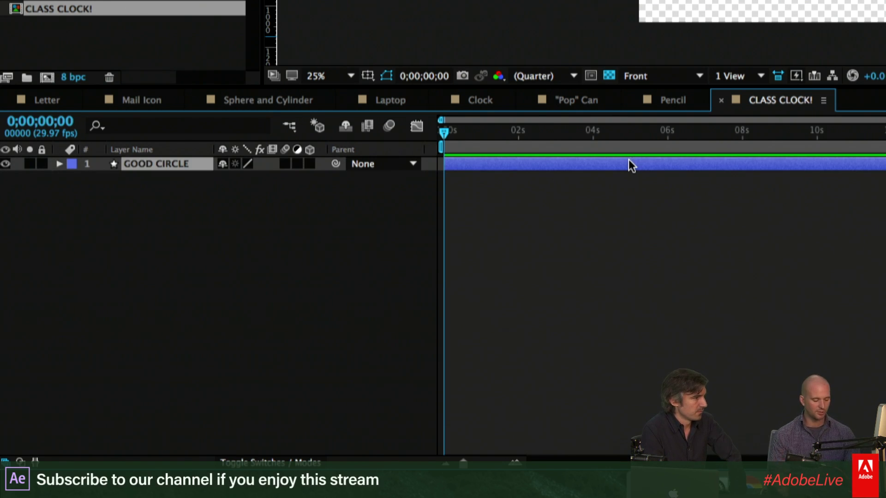
key(u)
key(u)
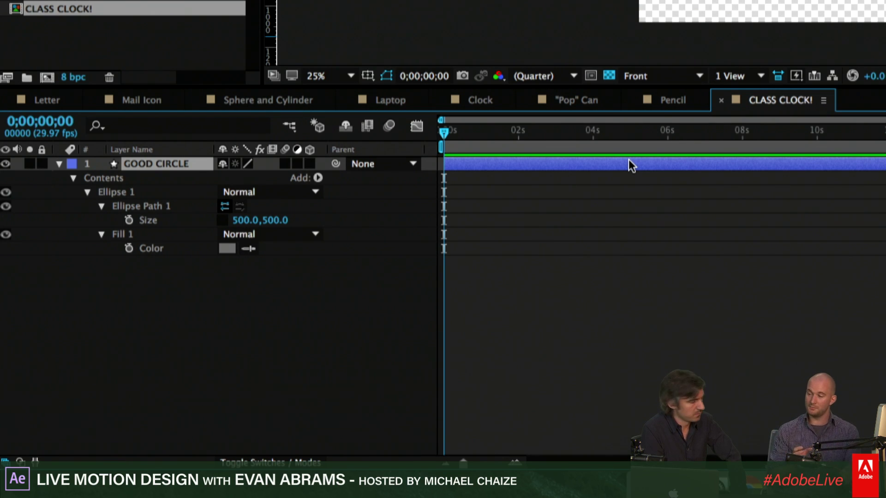
Delete GOOD CIRCLE and create a new ellipse shape layer filling the whole 1920 by 1080 composition
click(781, 257)
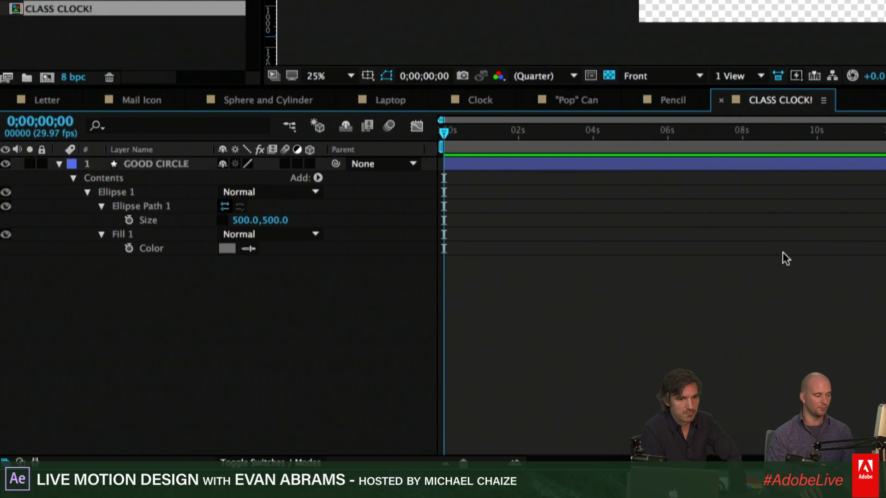
click(747, 160)
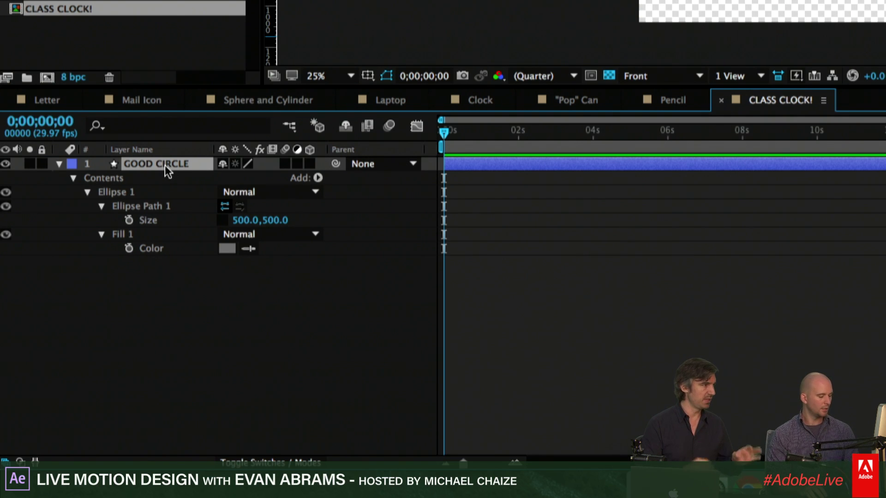
key(Delete)
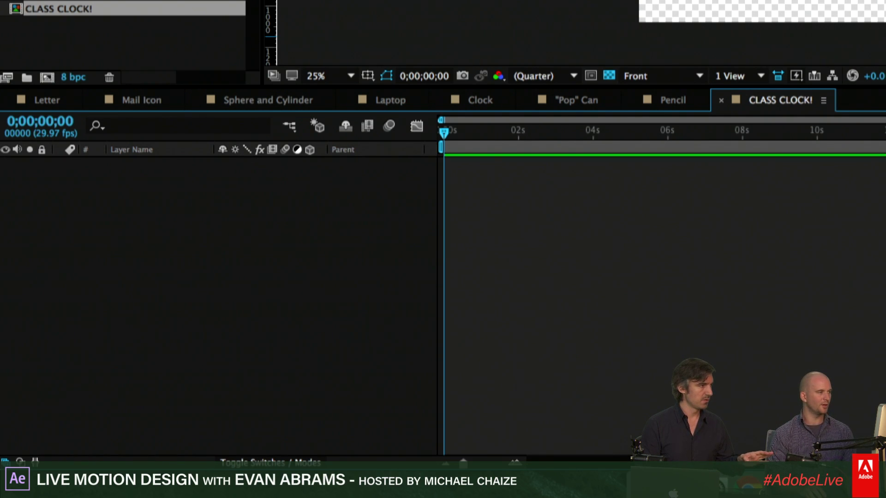
double_click(138, 0)
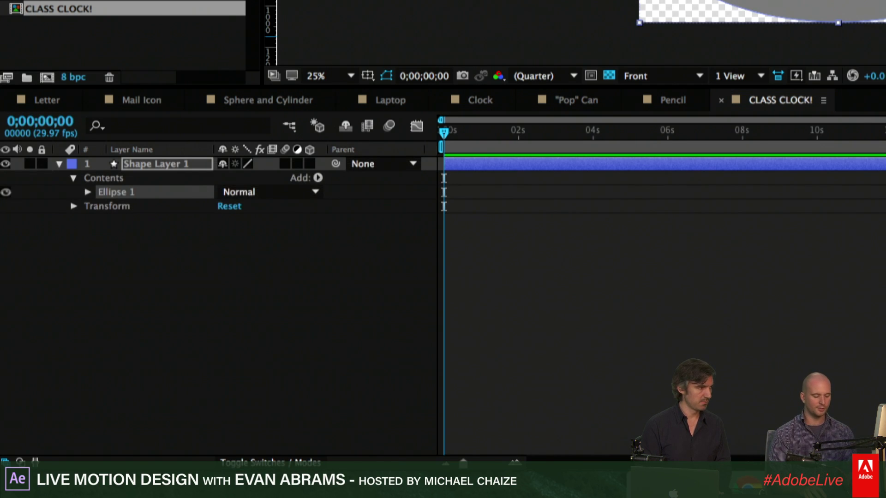
Reveal the new ellipse's modified properties and set its path size to 500 by 500 px
key(u)
key(u)
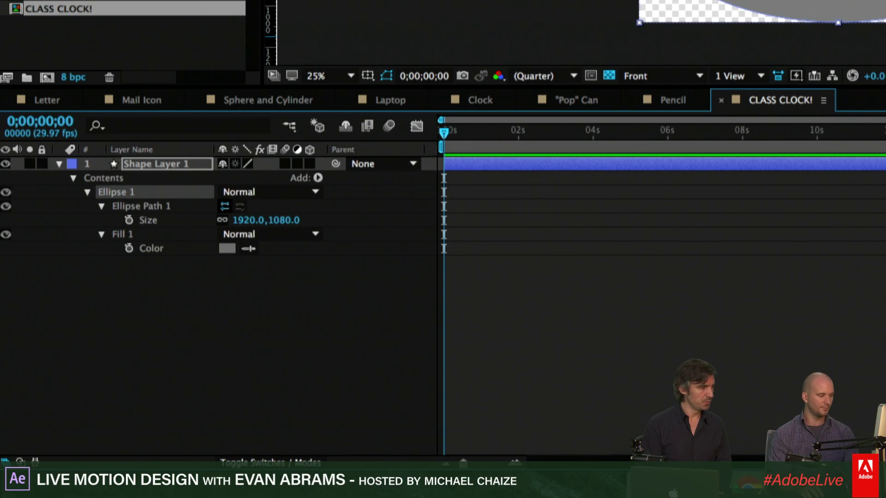
click(240, 219)
text(500)
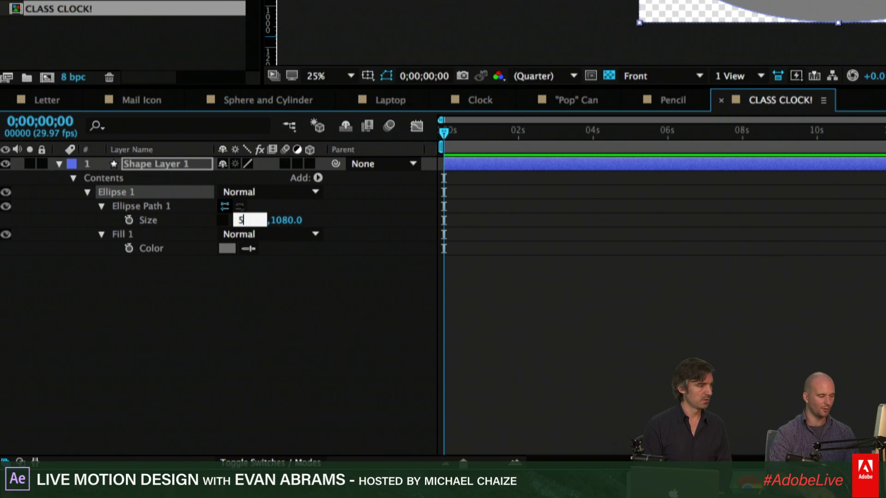
key(Tab)
text(500)
key(Return)
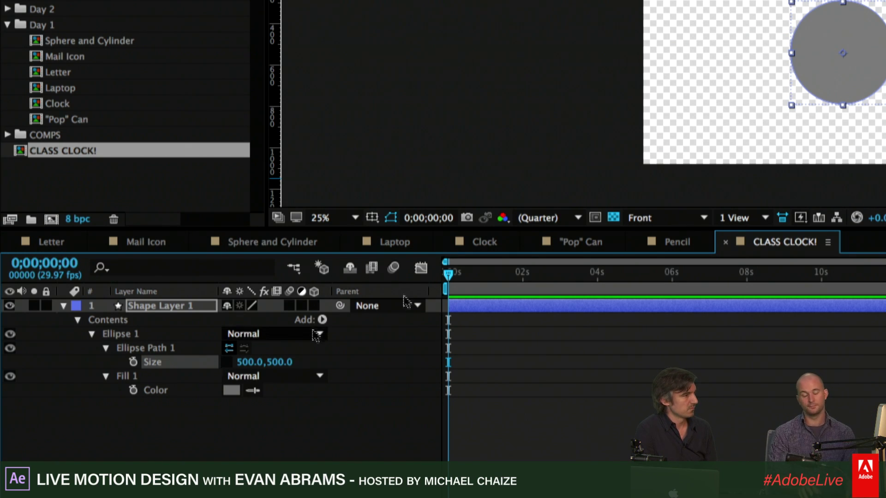
click(737, 415)
click(527, 305)
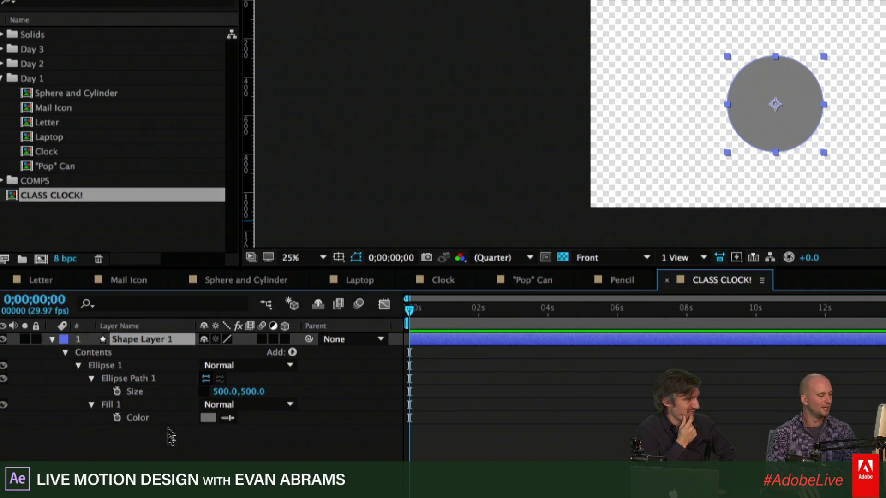
Duplicate Ellipse Path 1 inside the Ellipse 1 group and expand the copy's size and position properties
click(126, 378)
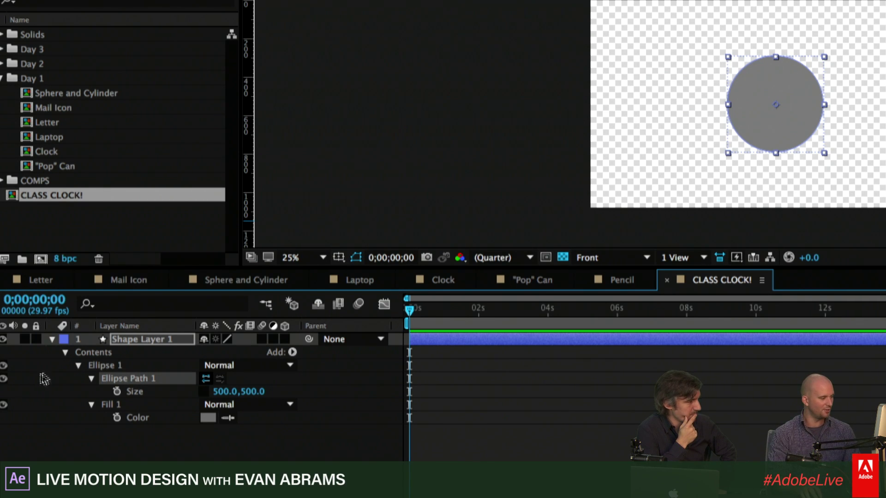
key(ctrl+d)
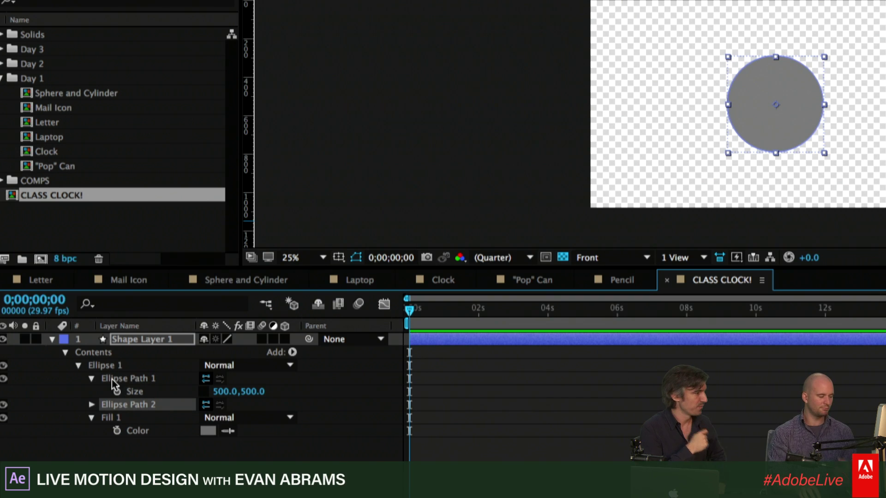
click(91, 405)
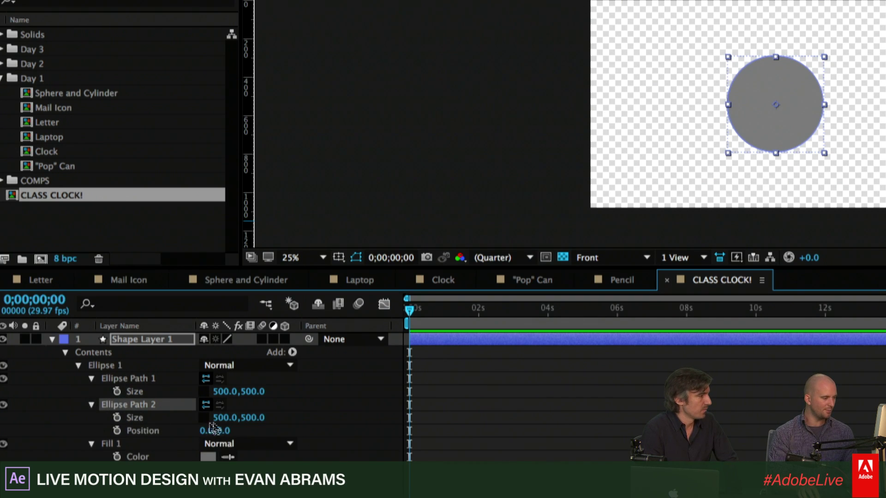
Try resizing the duplicated Ellipse Path 2, first to 423 px across and finally to 0
drag(218, 417, 163, 418)
click(219, 417)
scroll(775, 128, up, 2)
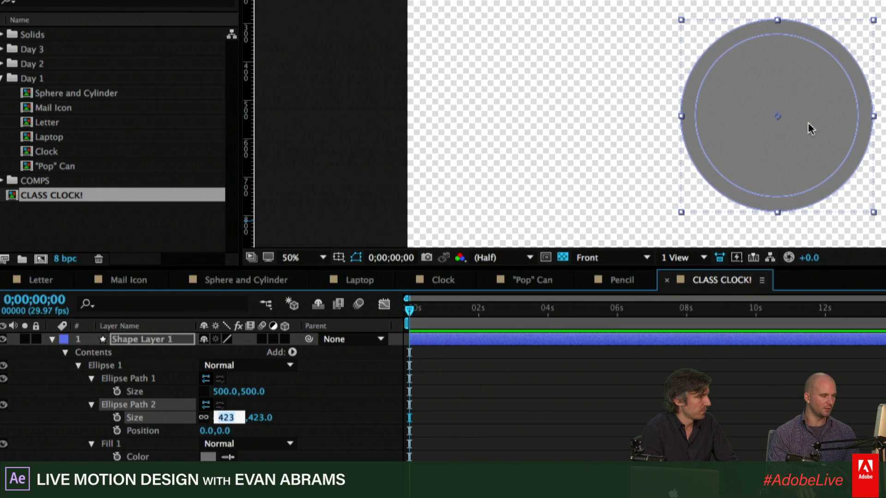
scroll(757, 127, up, 2)
text(0)
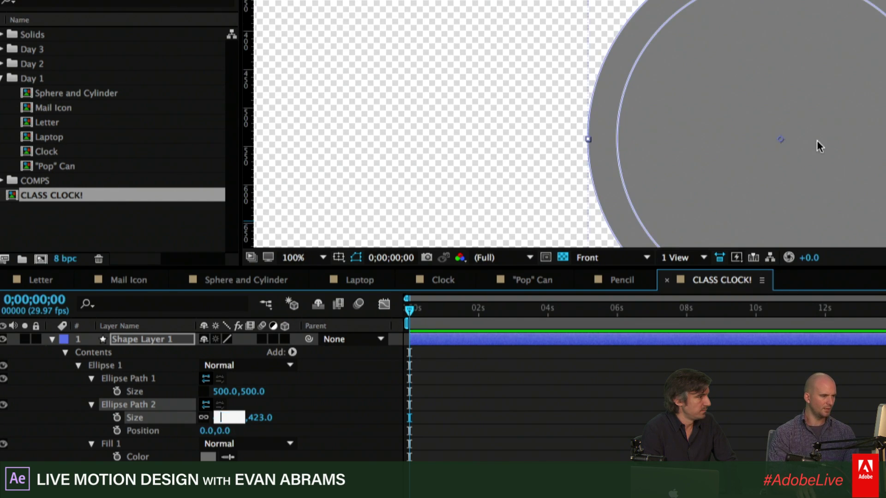
key(Return)
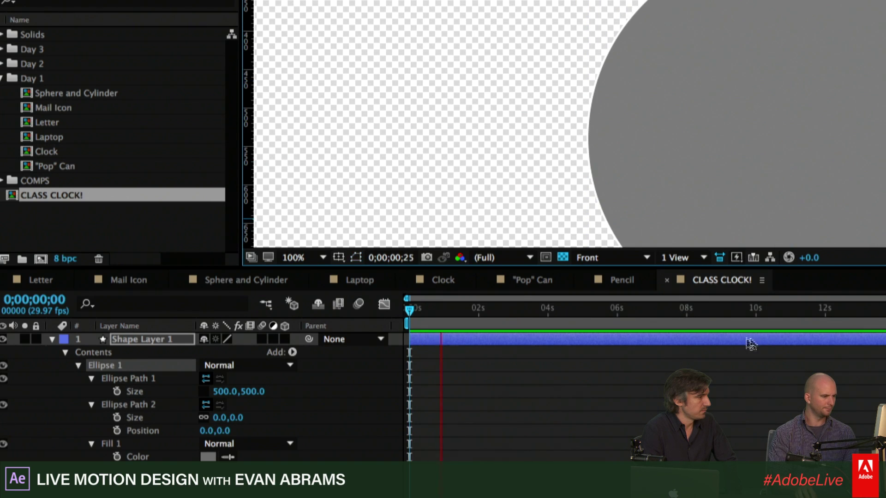
Stop the preview at 0;00;02;17 and compare Ellipse Path 1 with Ellipse Path 2 in the Ellipse 1 group
click(677, 341)
click(498, 323)
click(138, 366)
click(138, 405)
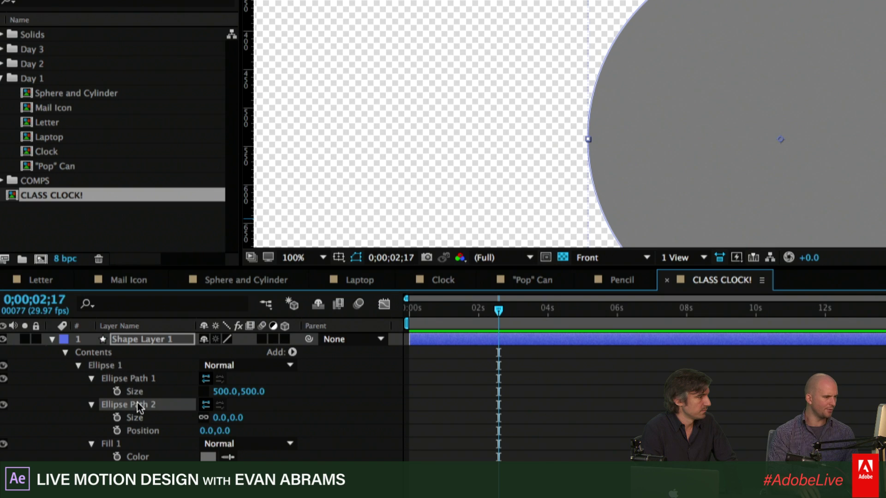
click(139, 379)
click(143, 405)
click(129, 380)
click(135, 405)
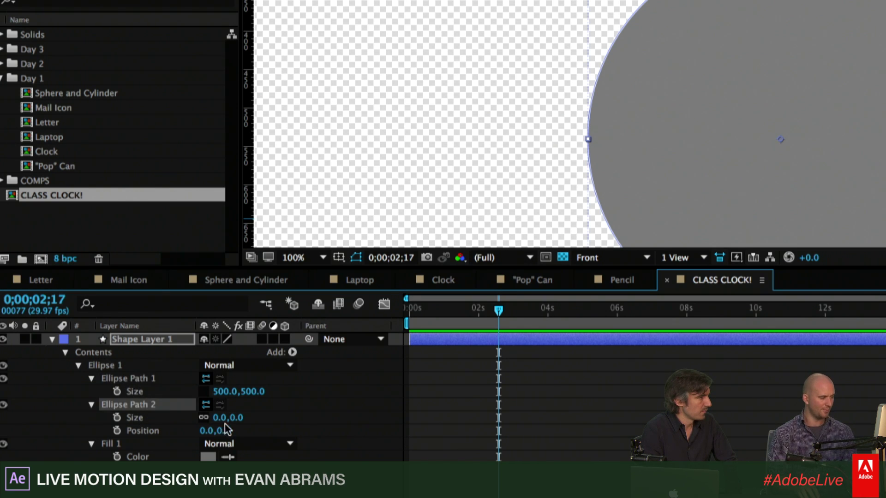
Set the size of Ellipse Path 2 to 420 by 420 px, inside the larger circle
drag(216, 418, 531, 440)
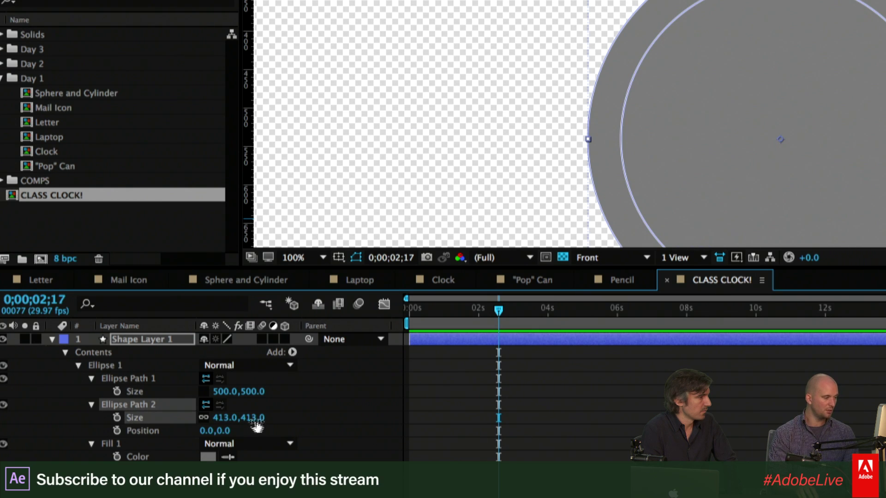
click(226, 417)
text(420)
key(Return)
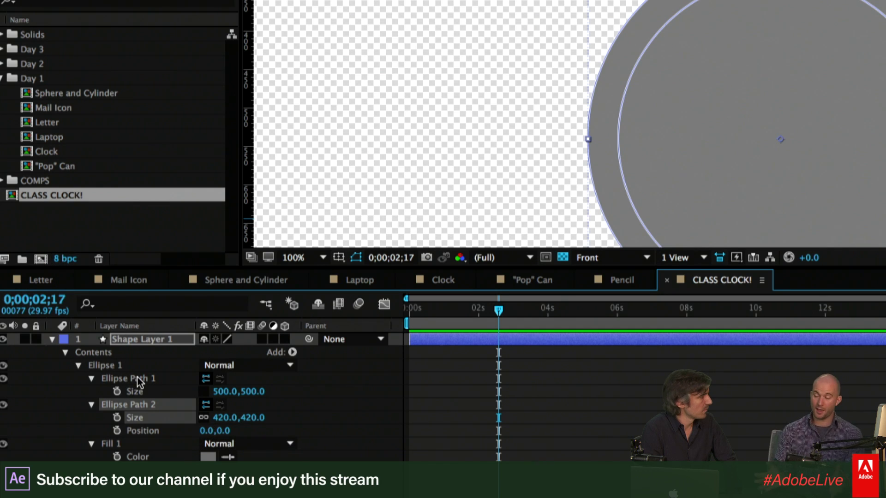
Reveal all of the Ellipse 1 group's properties and delete its Stroke 1, keeping both ellipse paths and the fill
click(78, 366)
click(78, 365)
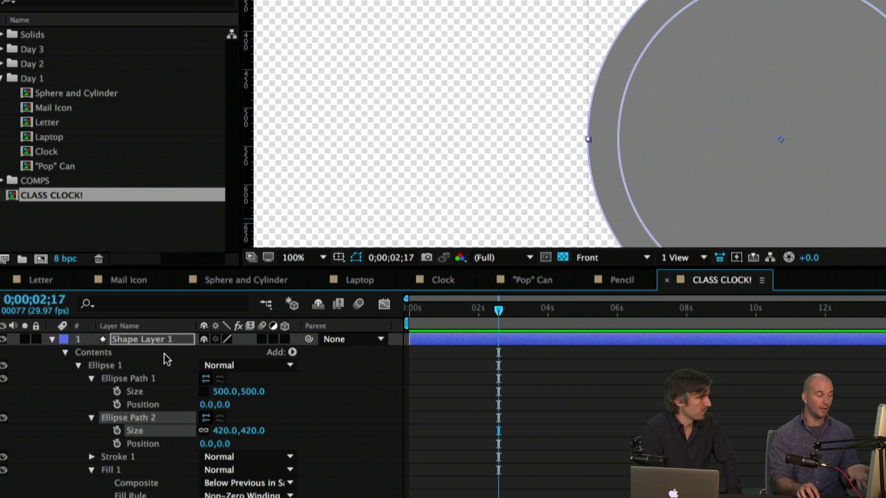
click(141, 379)
shift+click(143, 414)
click(143, 413)
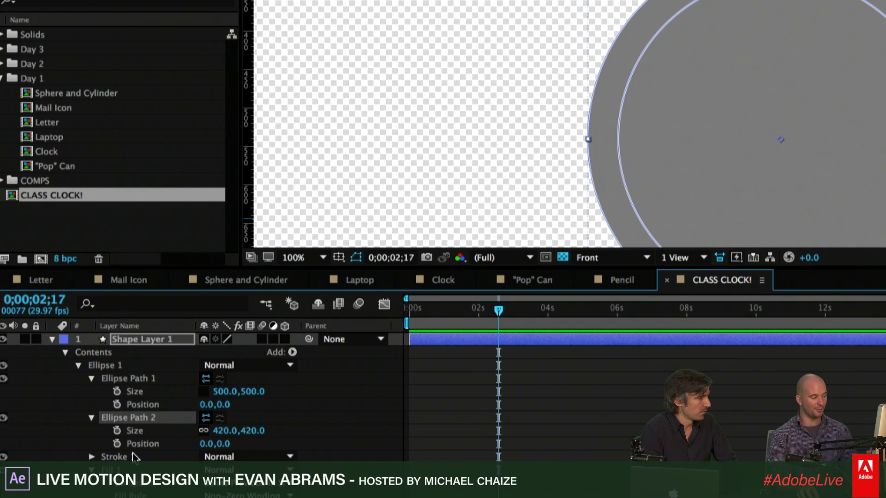
click(133, 457)
click(126, 468)
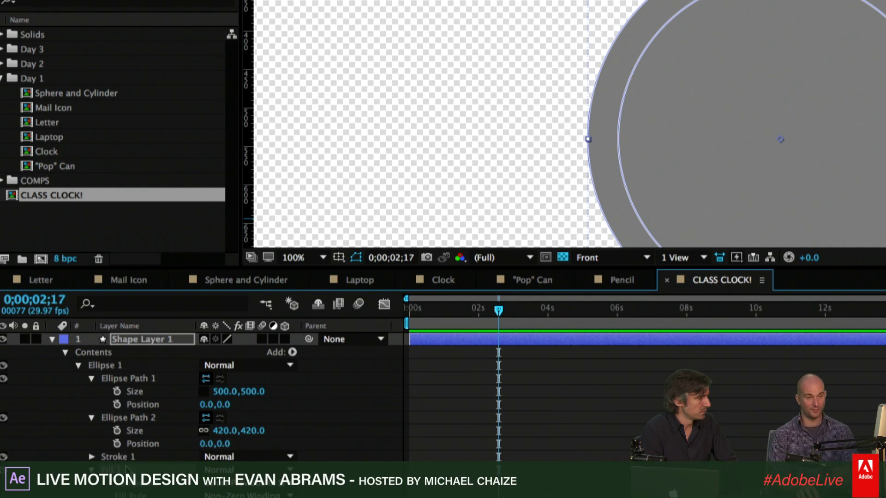
click(122, 457)
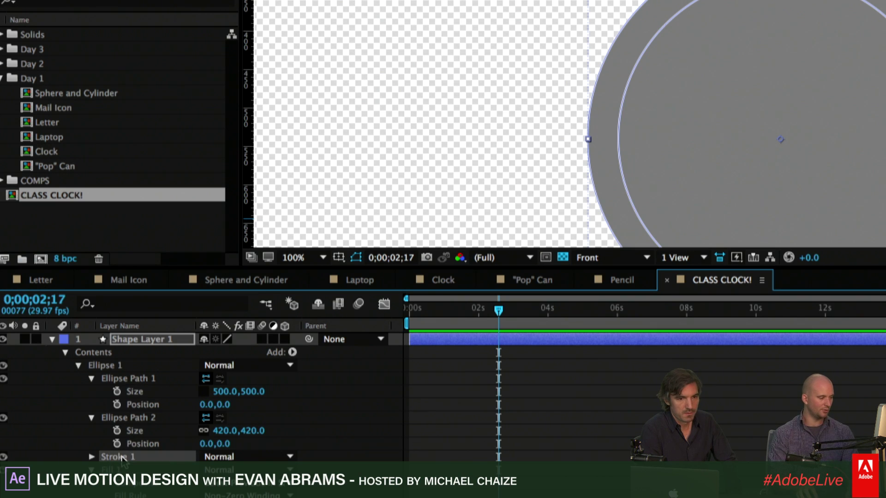
key(Delete)
click(122, 456)
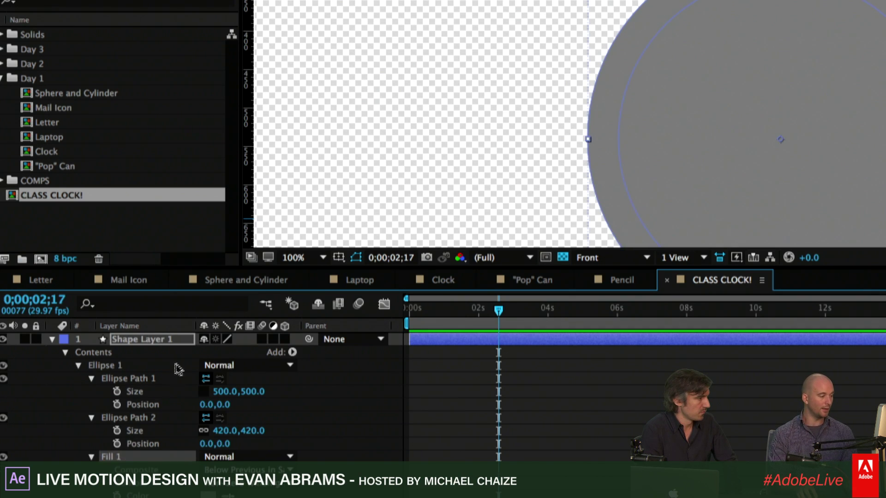
Add a Merge Paths operation to the Ellipse 1 group and expand its properties
click(178, 365)
click(293, 352)
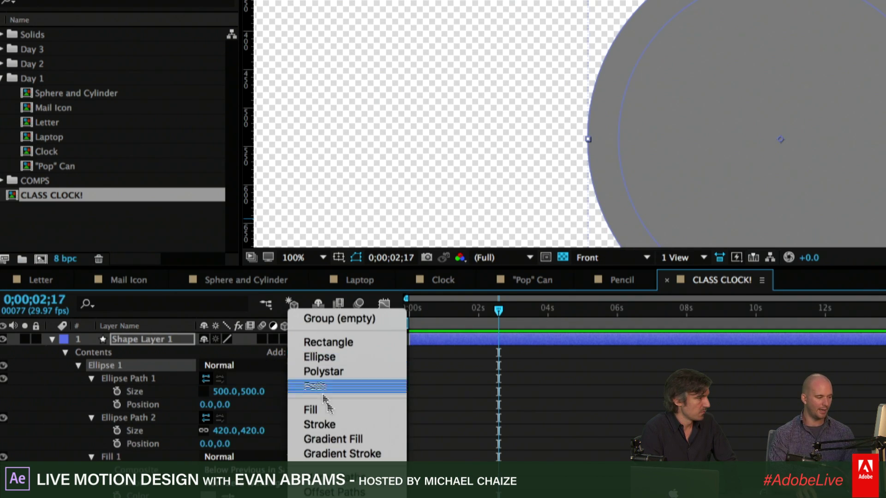
click(334, 477)
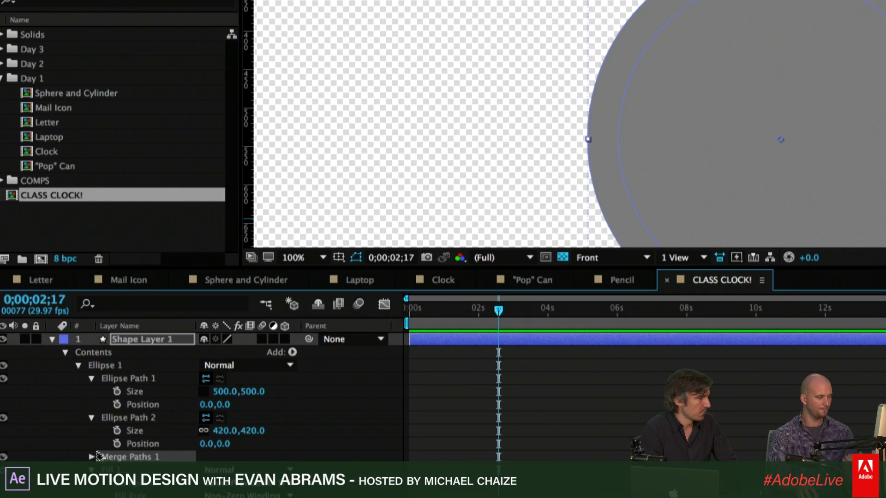
click(92, 457)
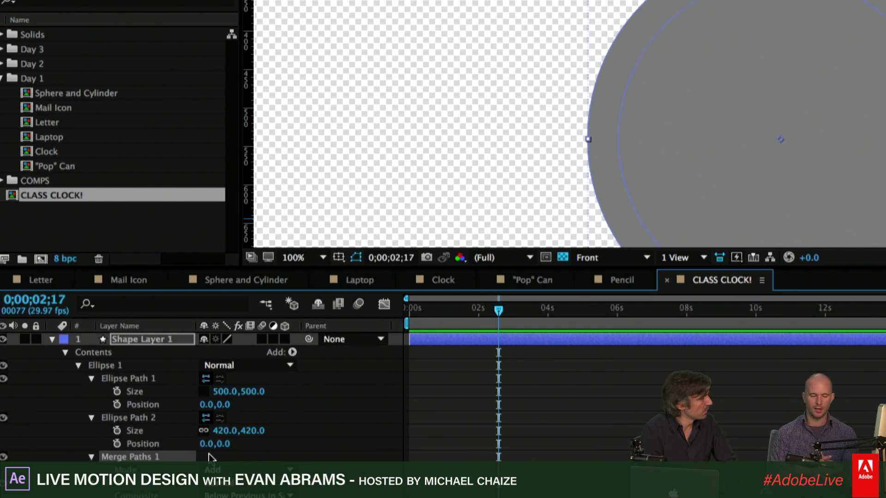
Rename Ellipse Path 1 as Outside and Ellipse Path 2 as Inside
click(155, 378)
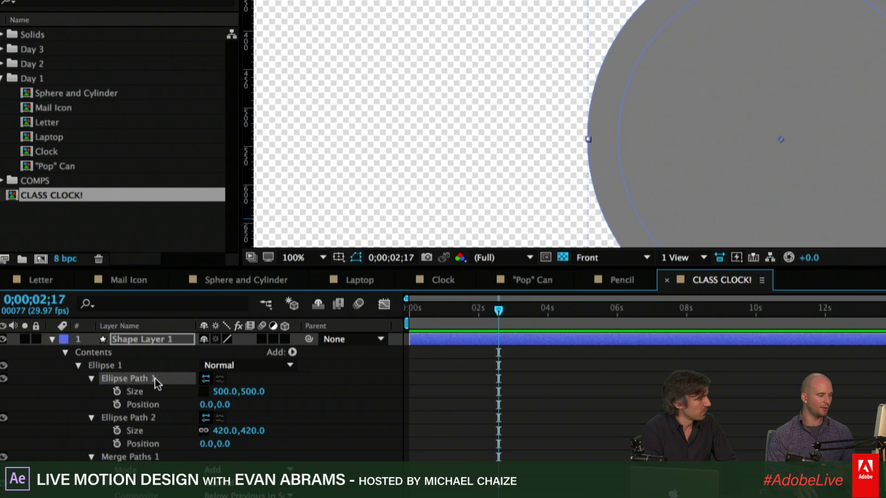
key(Return)
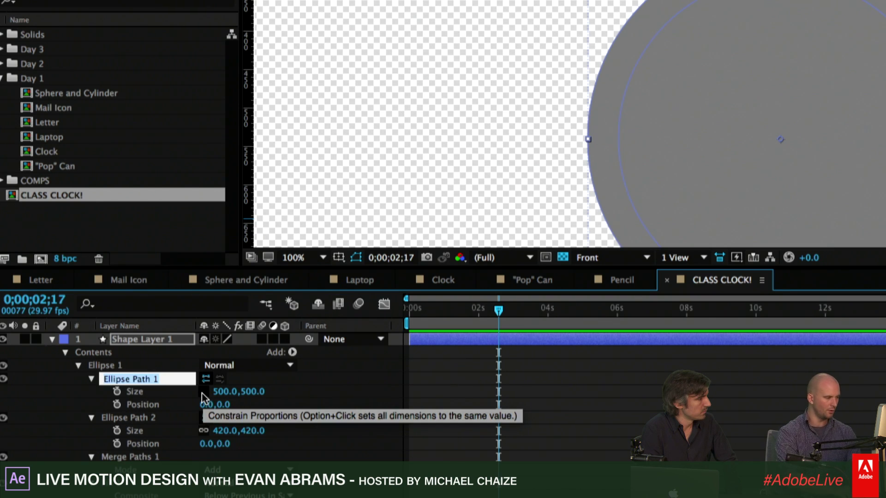
text(Outside)
key(Return)
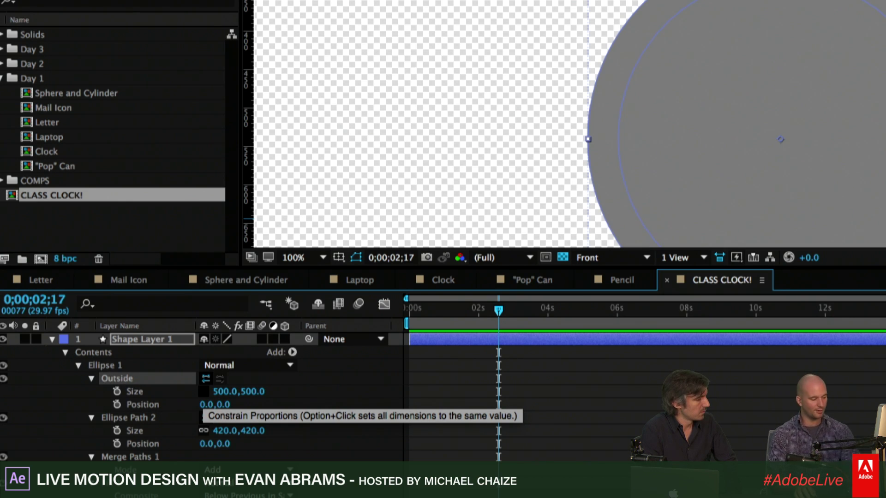
click(154, 416)
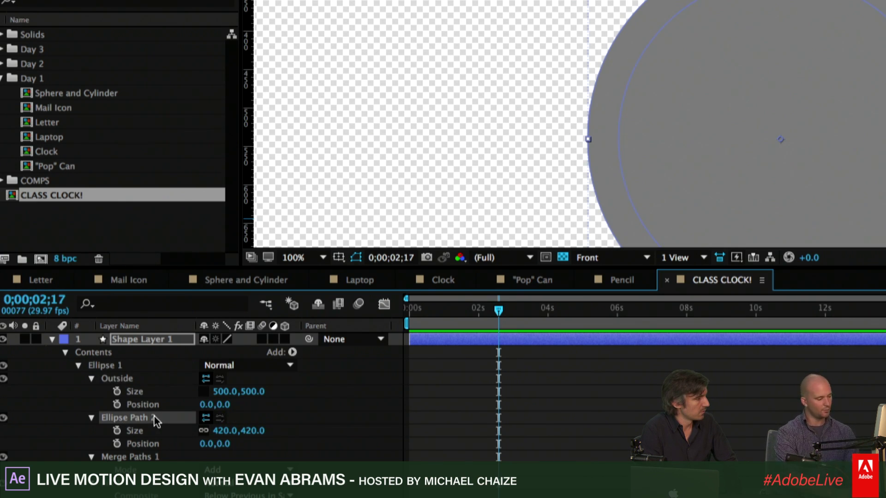
key(Return)
text(Inside)
key(Return)
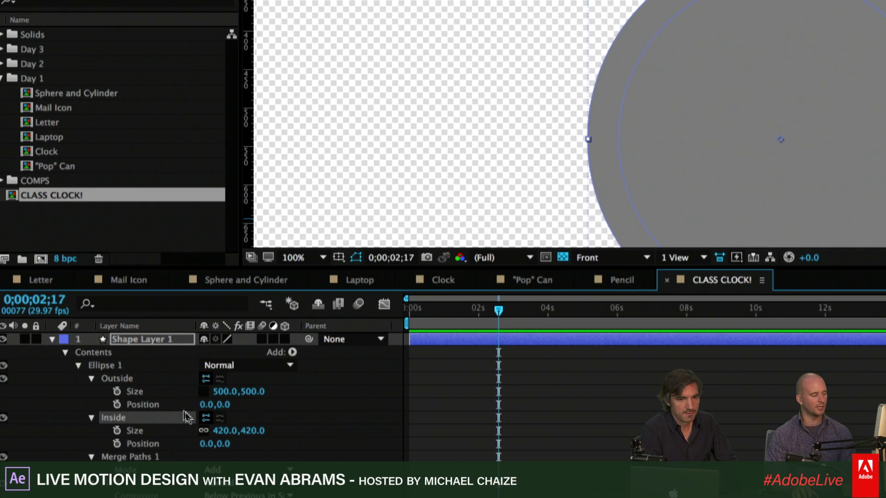
Set the Merge Paths 1 mode to Subtract so the Inside path is cut out of the Outside path
click(152, 456)
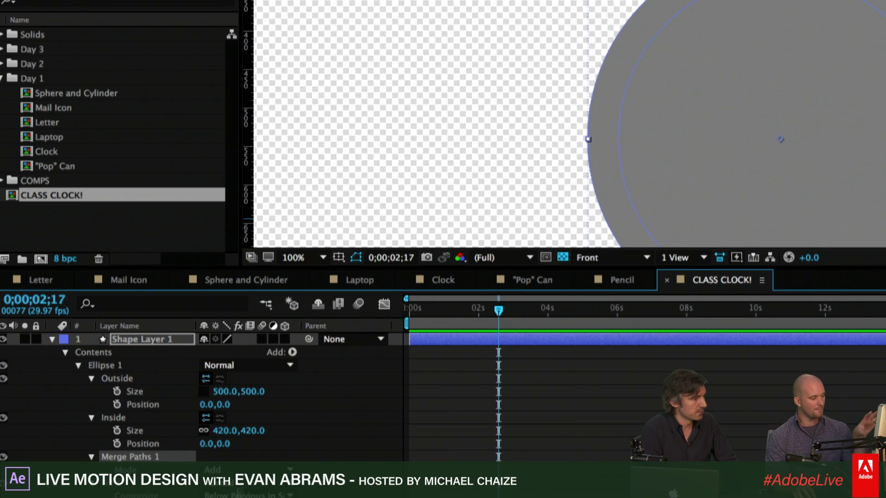
click(235, 471)
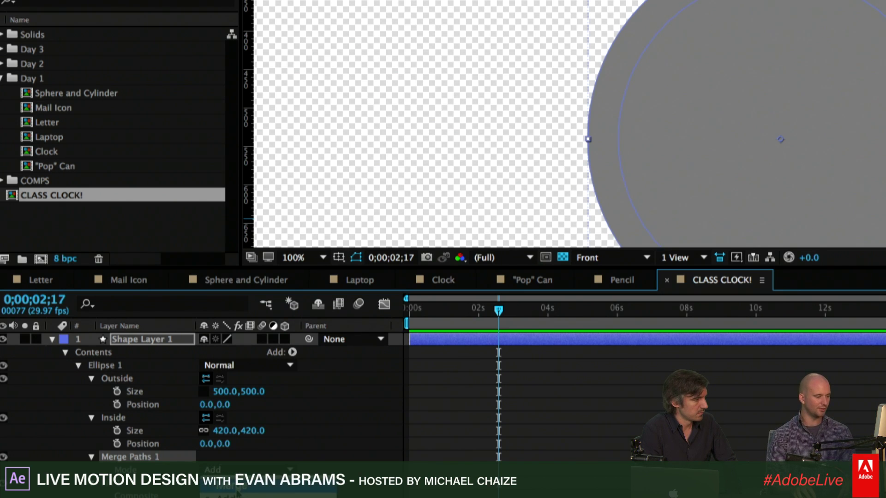
click(240, 497)
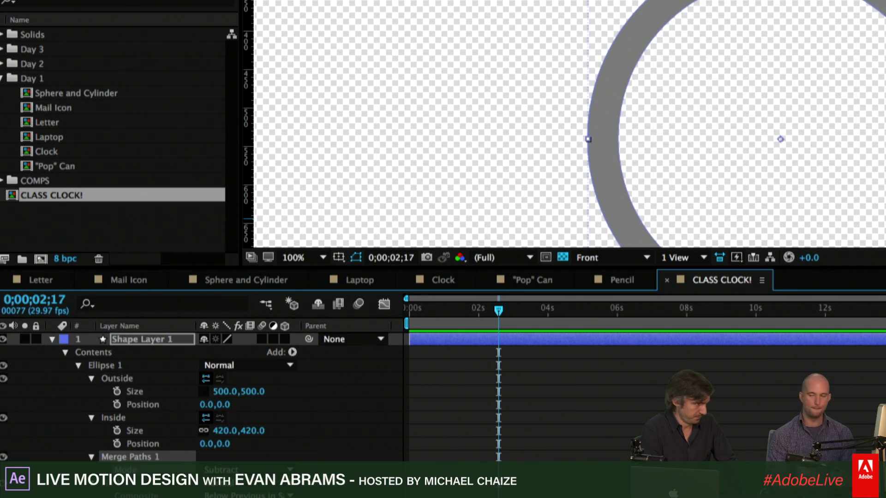
Try the Intersect mode on Merge Paths 1 with the Outside and Inside paths, and return to Subtract
click(128, 380)
click(132, 417)
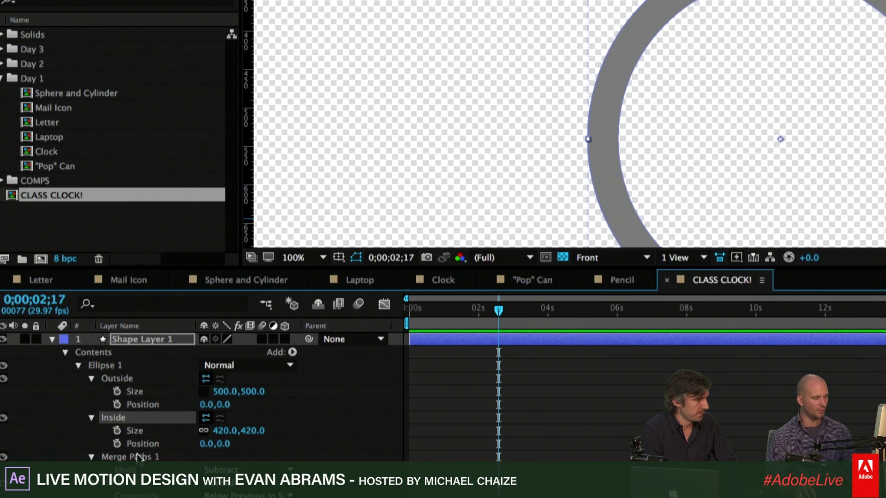
click(215, 475)
click(226, 497)
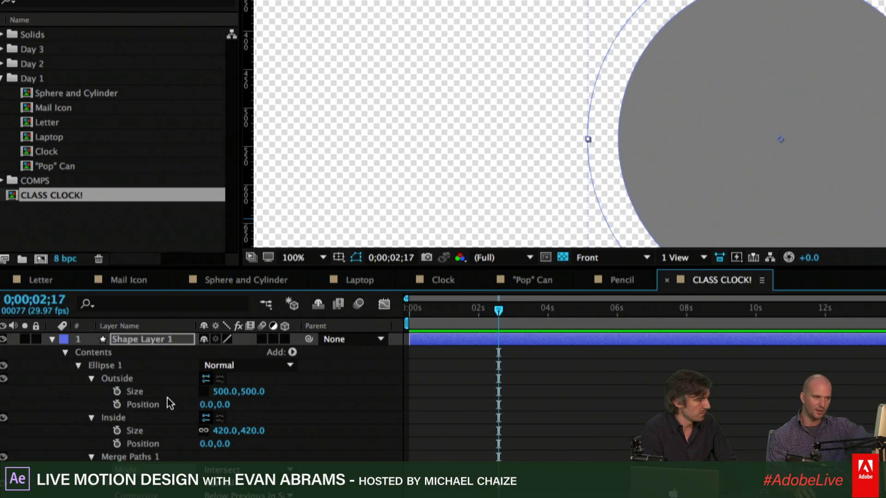
click(216, 470)
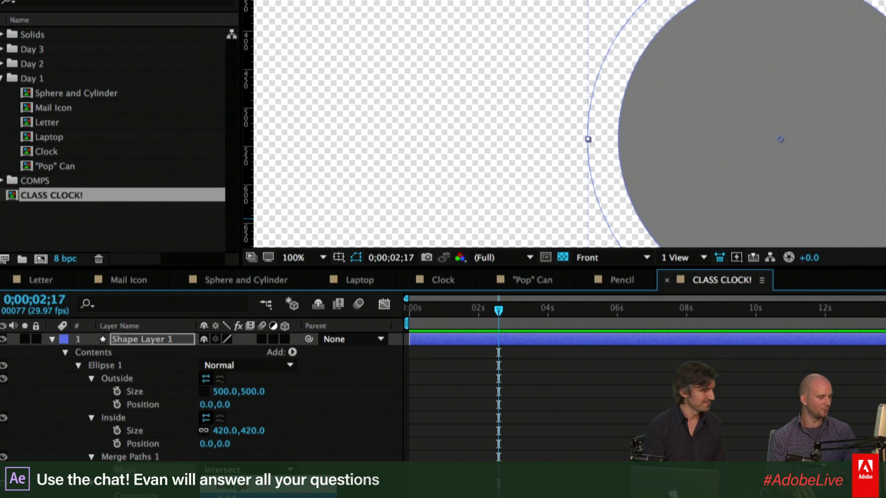
click(222, 479)
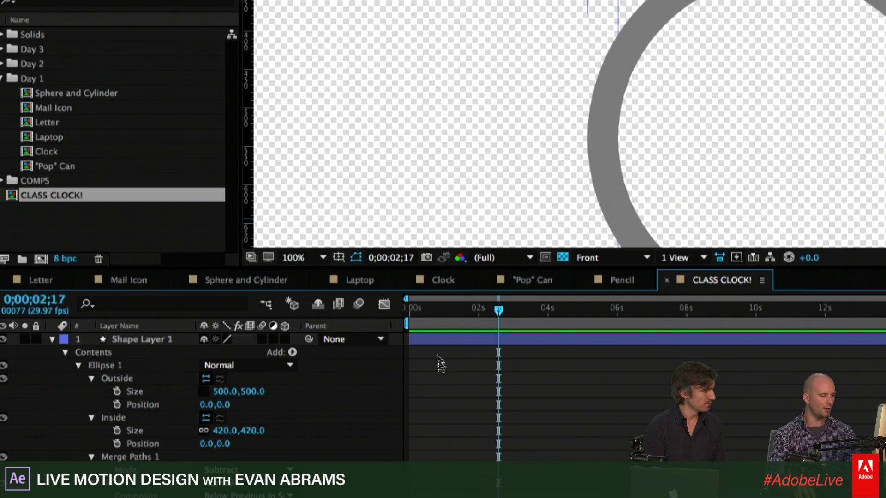
At 0;00;00;00, start keyframing the Size of both the Outside and Inside paths
drag(418, 318, 395, 324)
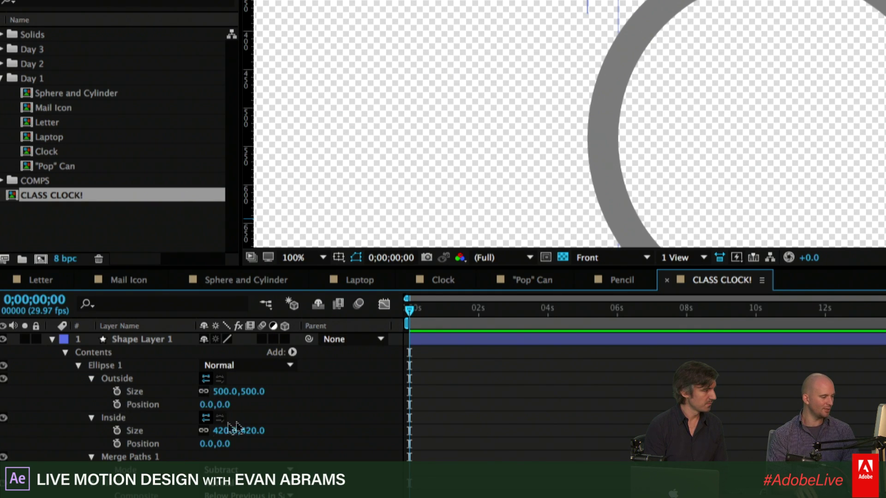
click(117, 391)
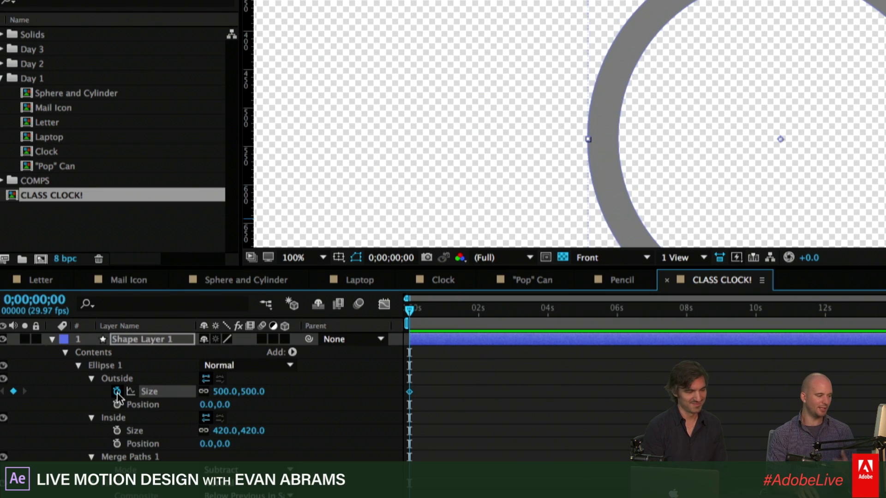
click(117, 431)
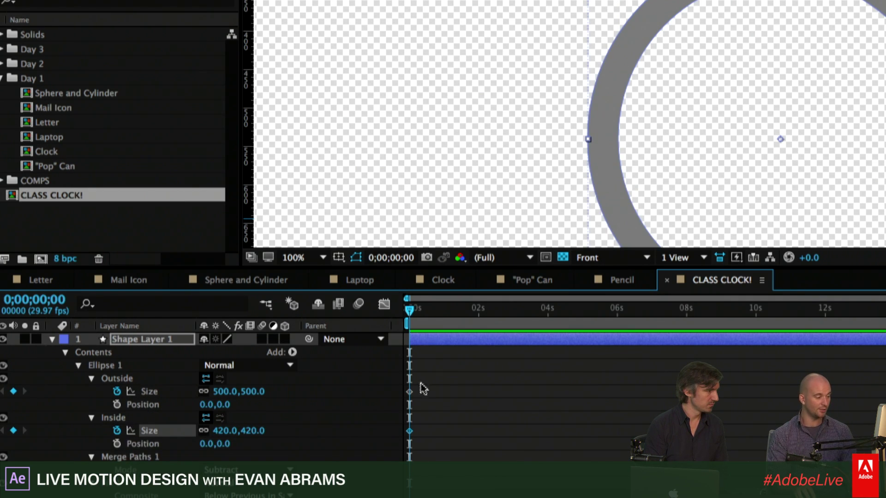
Move both Size keyframes from the start of the timeline to 0;00;01;00
drag(428, 387, 397, 456)
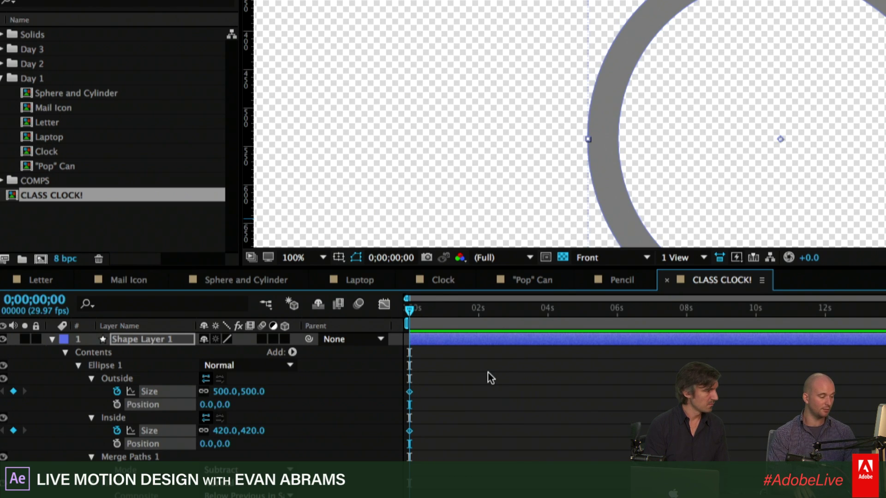
scroll(497, 370, up, 2)
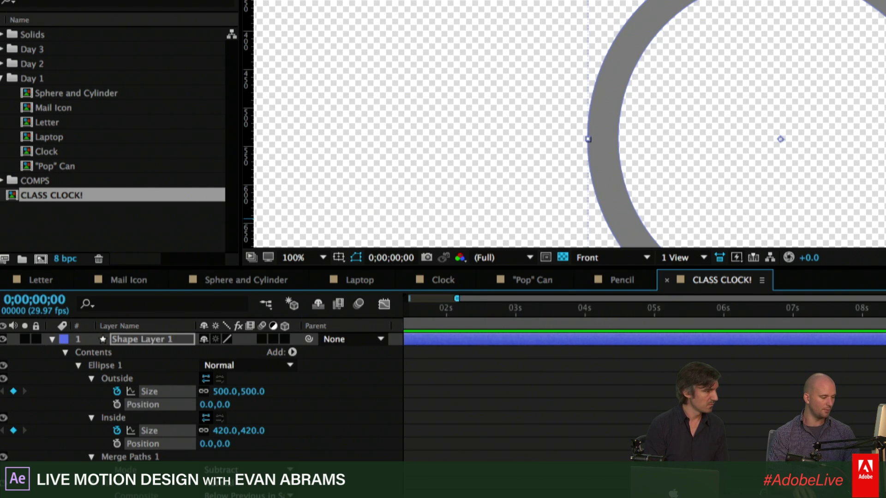
scroll(497, 370, left, 3)
click(478, 312)
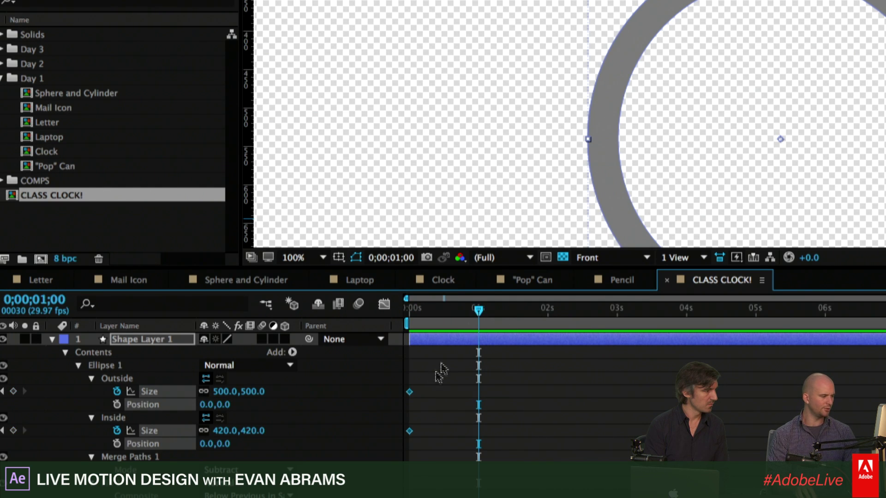
drag(436, 394, 478, 434)
At 0;00;00;00, keyframe the Size of both the Outside and Inside paths at 0 by 0
key(Home)
click(415, 361)
click(220, 392)
text(0)
key(Return)
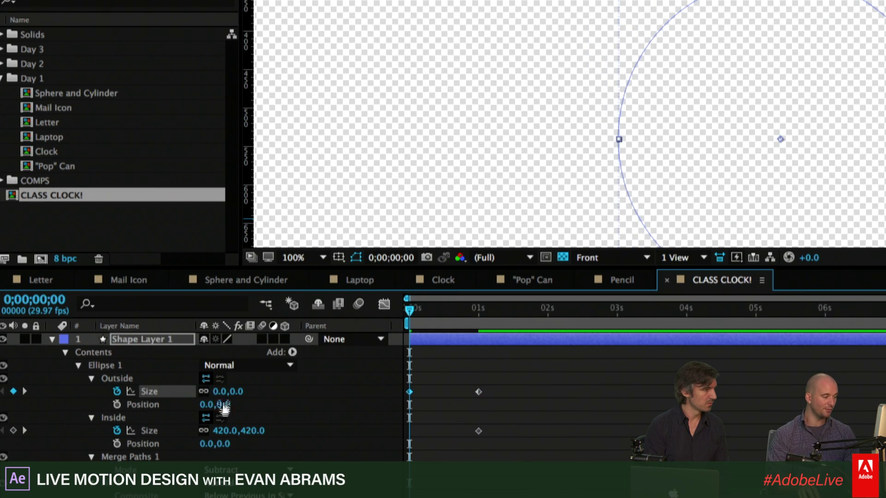
click(223, 430)
text(0)
key(Return)
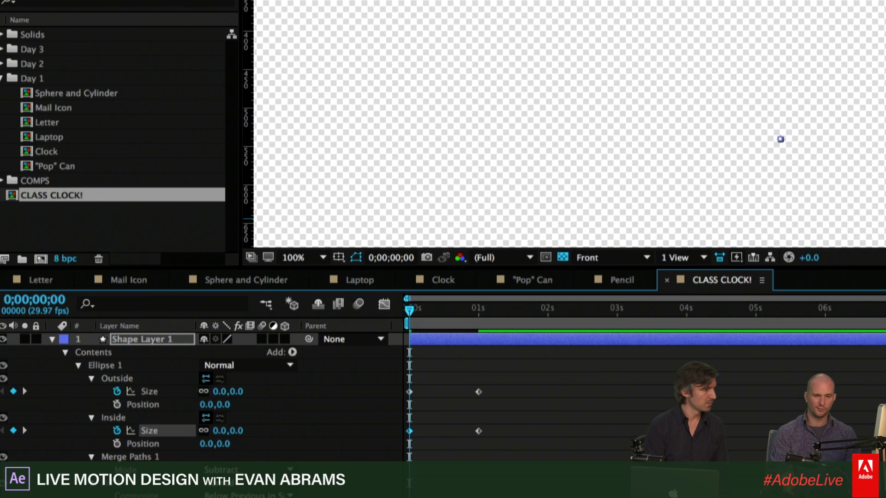
Apply Easy Ease to all the Size keyframes of the Outside and Inside paths
drag(514, 383, 401, 404)
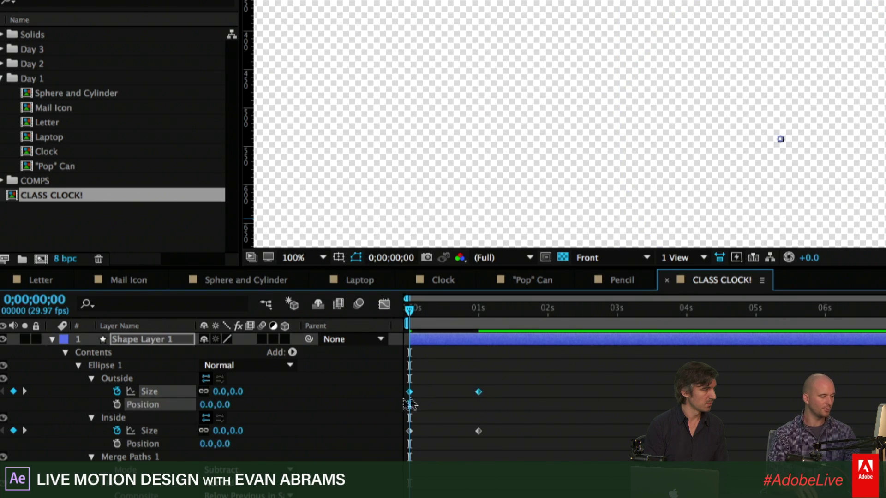
key(F9)
drag(507, 417, 404, 436)
key(F9)
In the Graph Editor, reshape the Outside Size curve to overshoot, extending the end handle back to 0s and raising the start handle to about 700 units
click(384, 304)
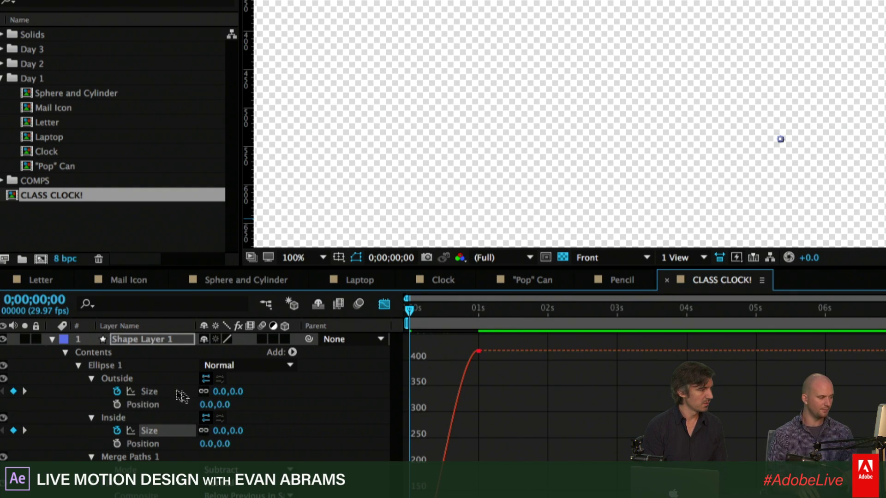
click(152, 392)
click(479, 351)
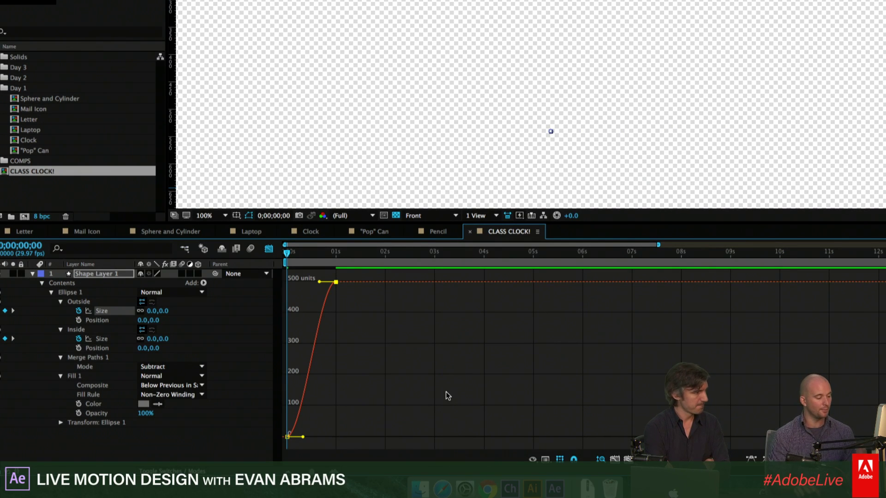
mouse_move(329, 294)
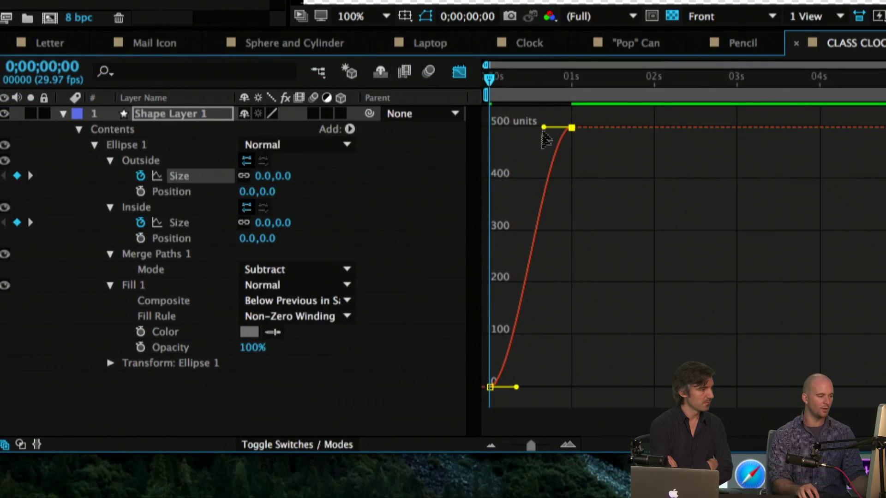
mouse_move(289, 435)
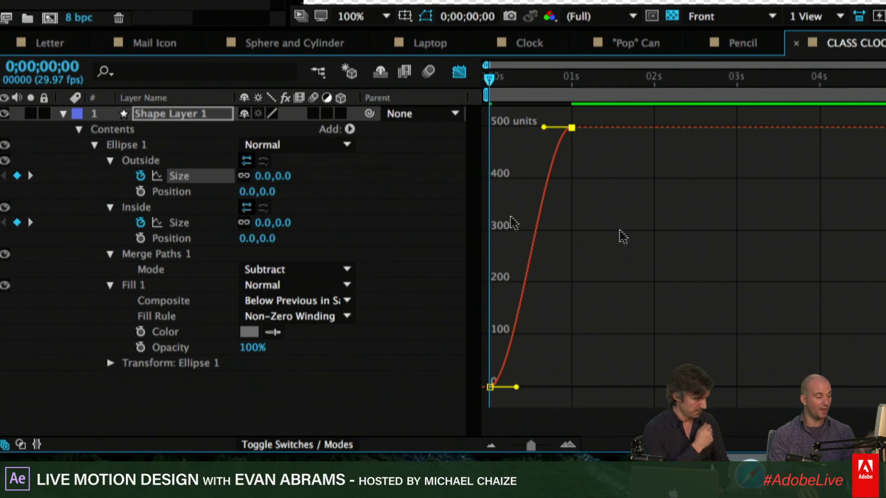
alt+click(779, 444)
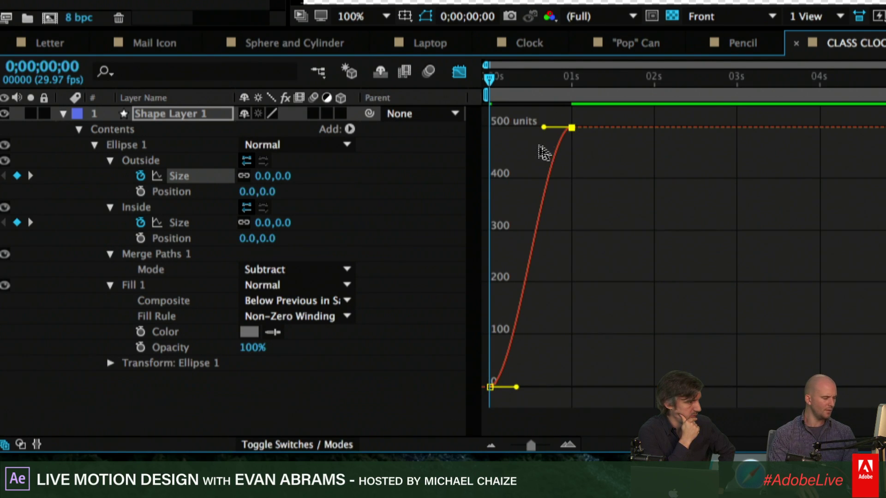
drag(543, 129, 488, 129)
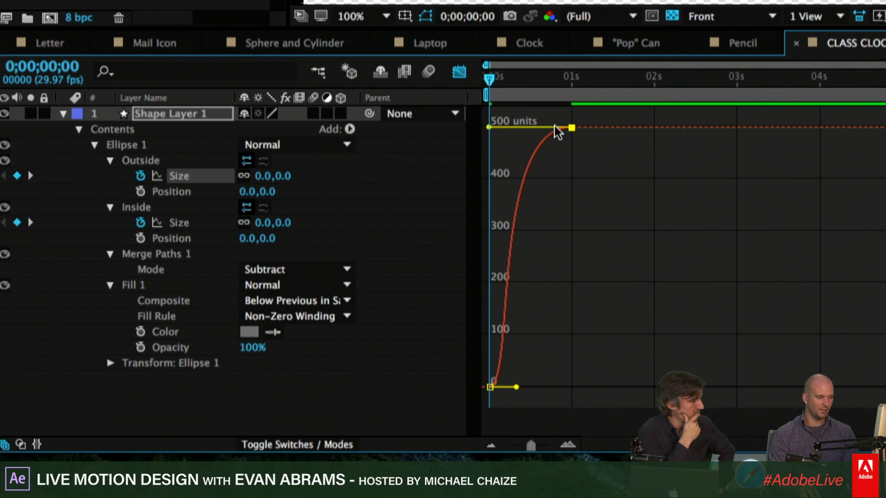
drag(516, 386, 524, 105)
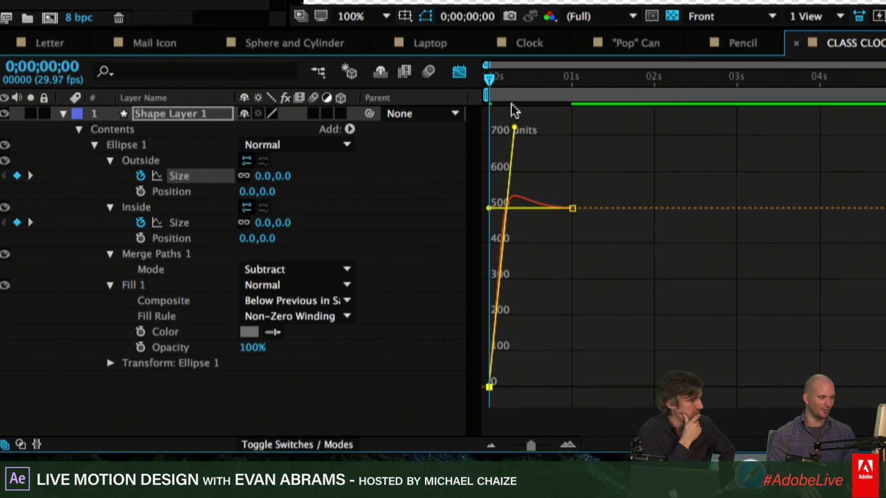
Preview the ring's growth animation from the start, scrub through its first second, and collapse the contents of Shape Layer 1
key(space)
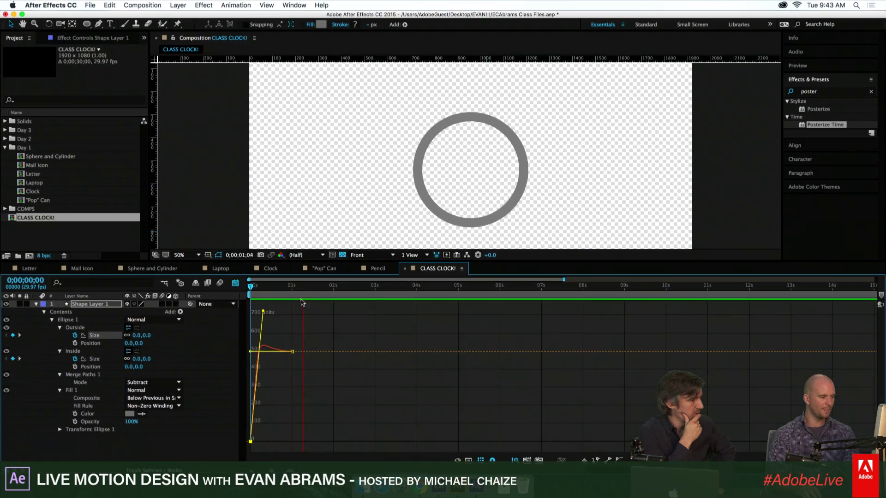
drag(276, 288, 293, 291)
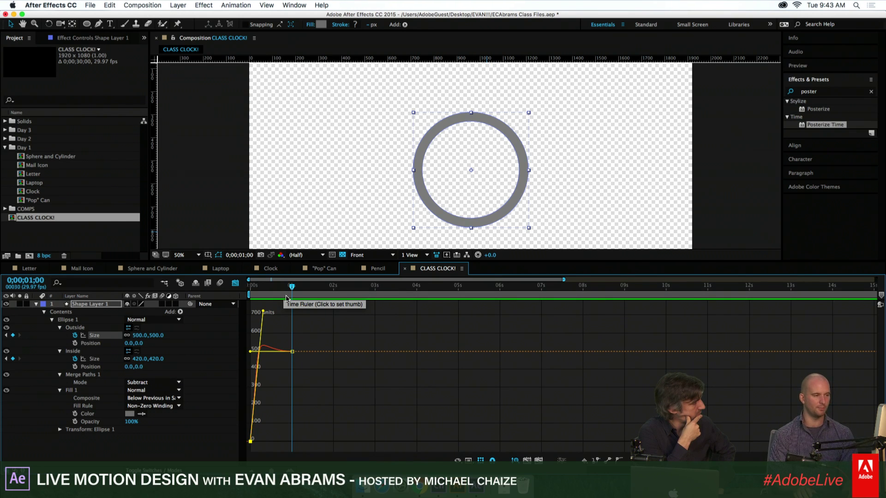
drag(263, 295, 242, 296)
key(space)
key(space)
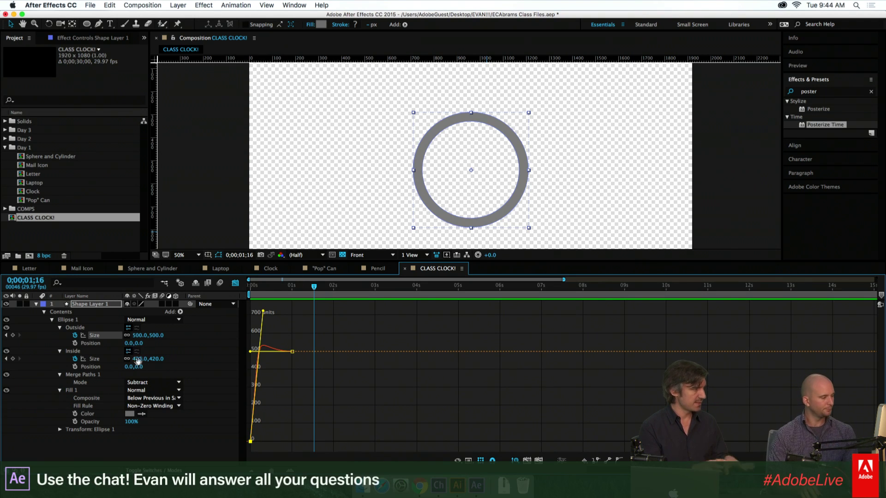
click(43, 311)
click(146, 341)
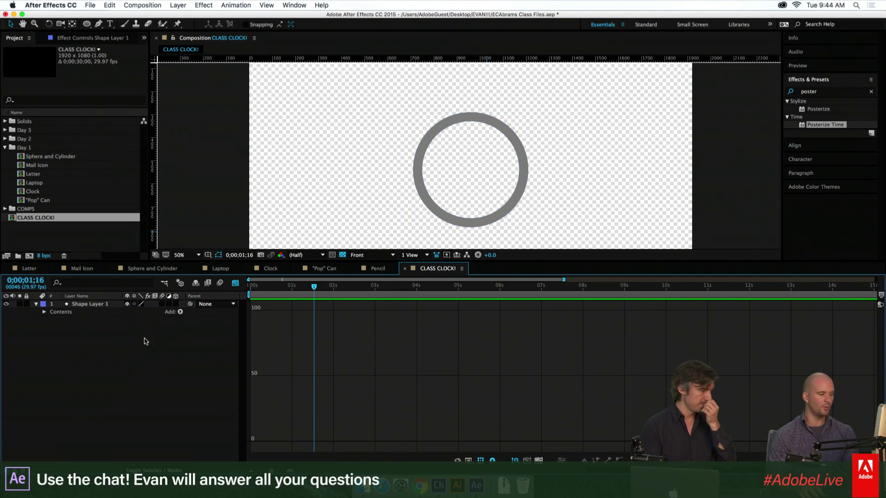
Add a text layer reading "skhgsdbg" to the left of the ring and give it a black fill
key(super+t)
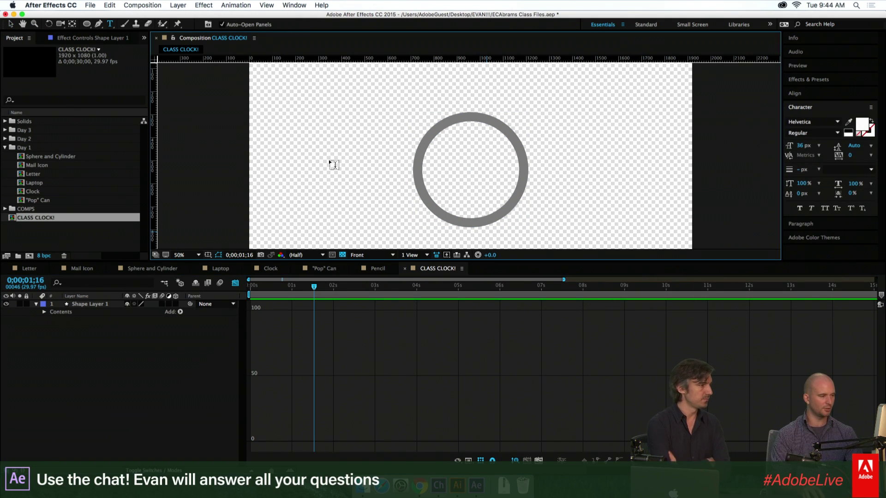
click(328, 159)
text(skhgsdbg)
key(Escape)
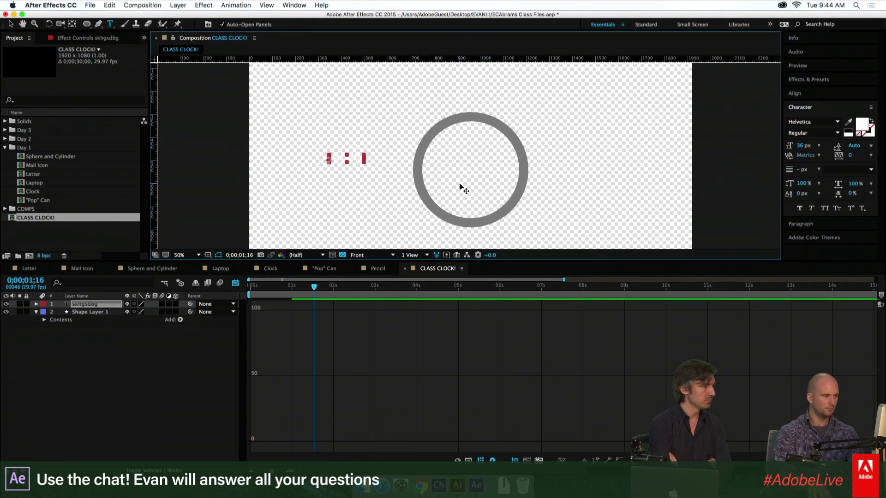
click(847, 131)
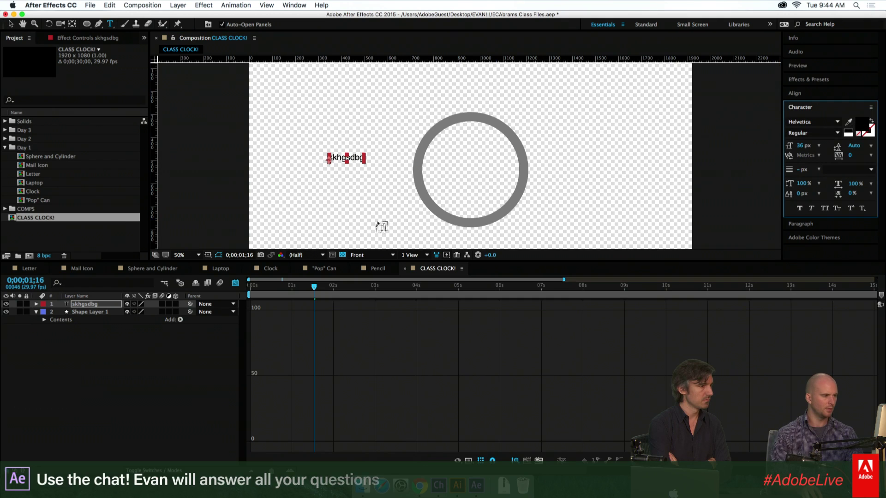
Convert the "skhgsdbg" text into a shape layer of outlines with Create Shapes from Text
key(v)
right_click(352, 160)
click(417, 350)
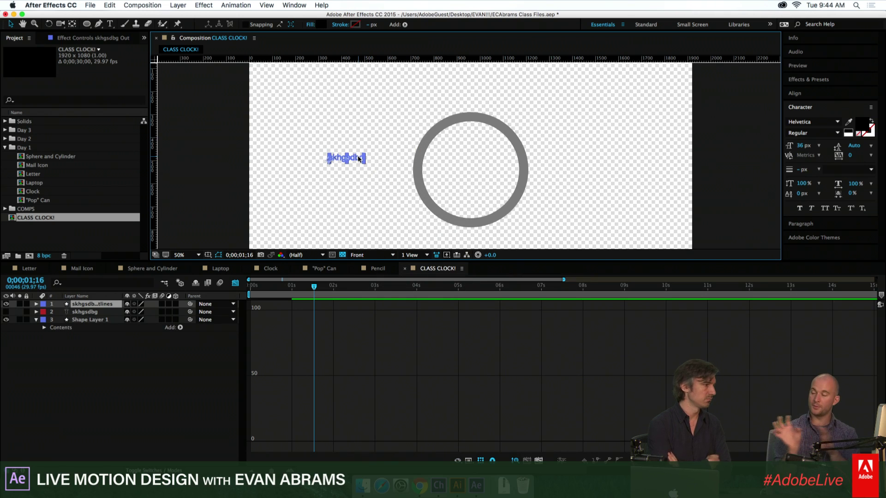
Delete both the "skhgsdbg" text layer and its outlines shape layer
click(102, 321)
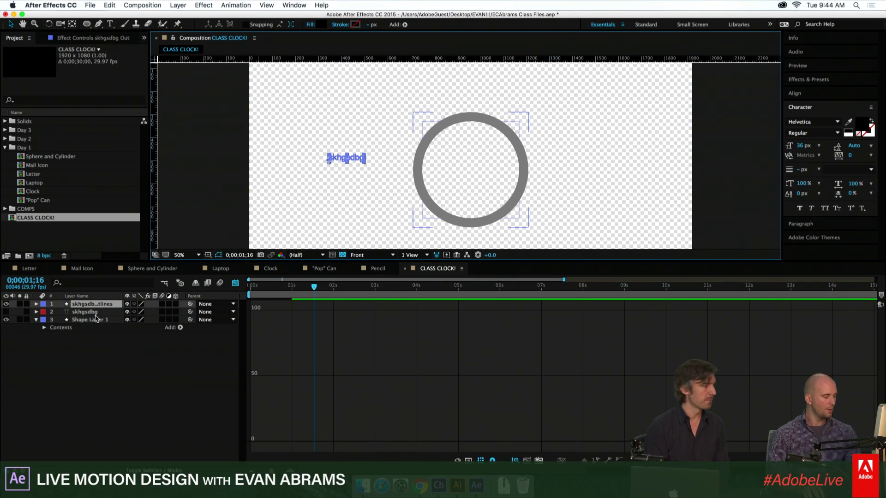
shift+click(87, 314)
key(Delete)
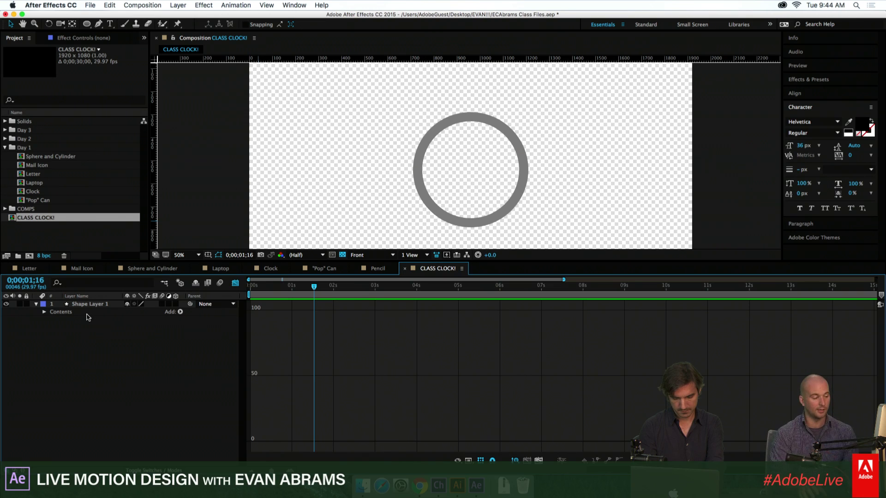
Reveal all modified properties of Shape Layer 1 with the Outside path's Size curve shown in the Graph Editor
click(80, 305)
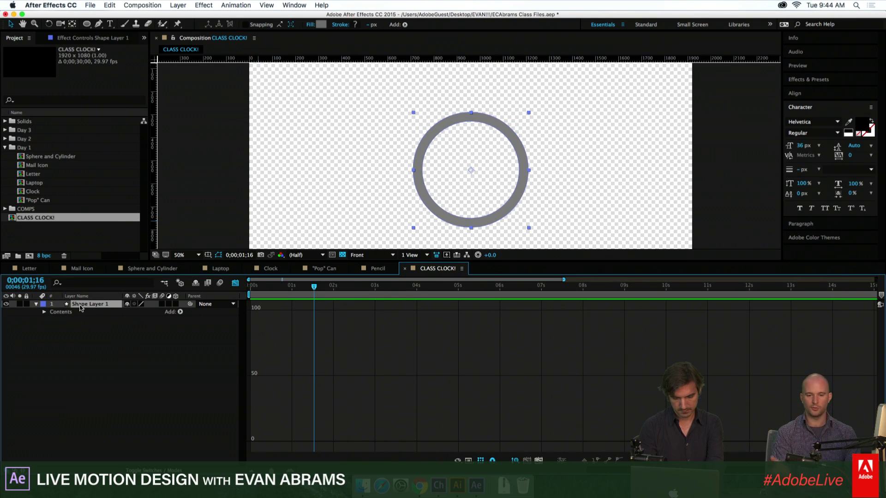
click(236, 283)
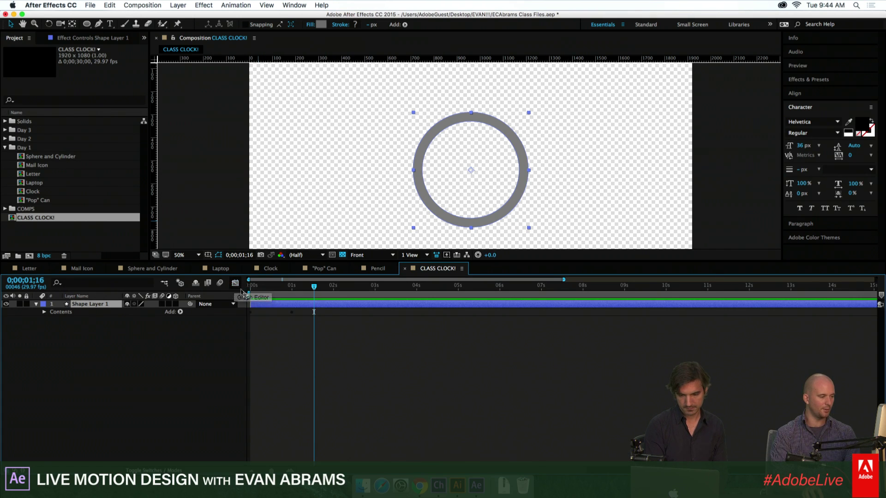
click(236, 282)
click(62, 313)
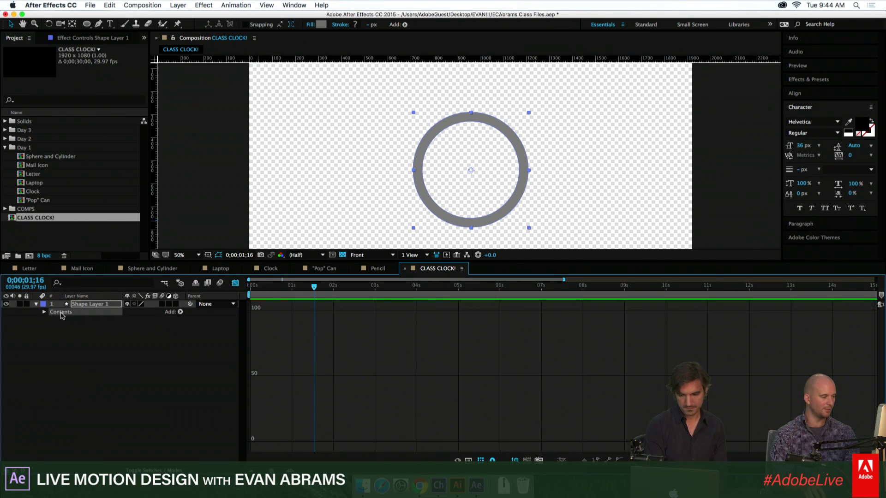
click(43, 312)
key(u)
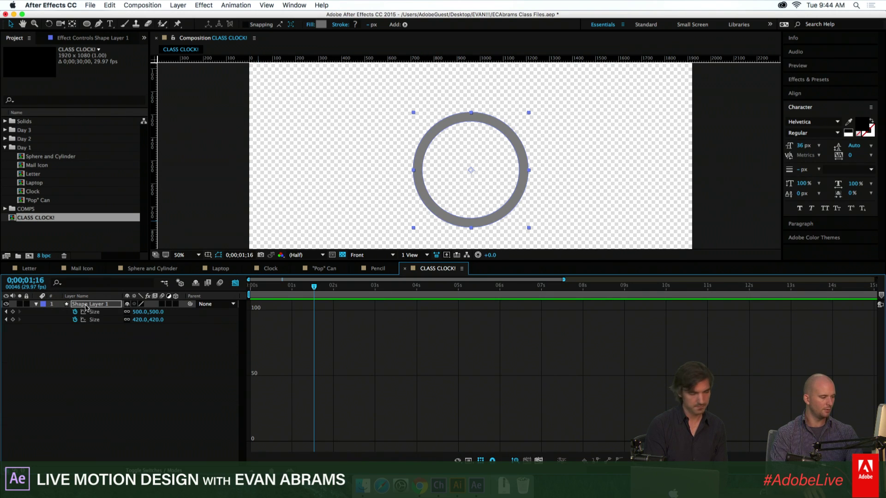
click(95, 312)
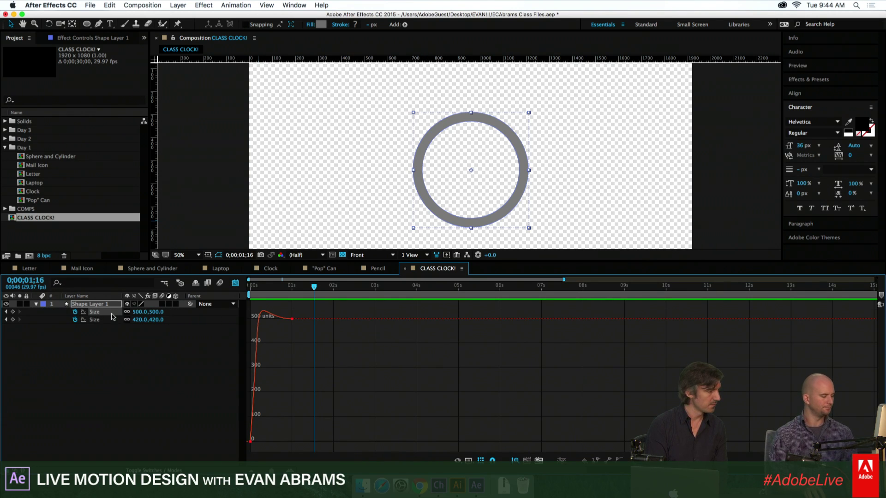
key(u)
key(u)
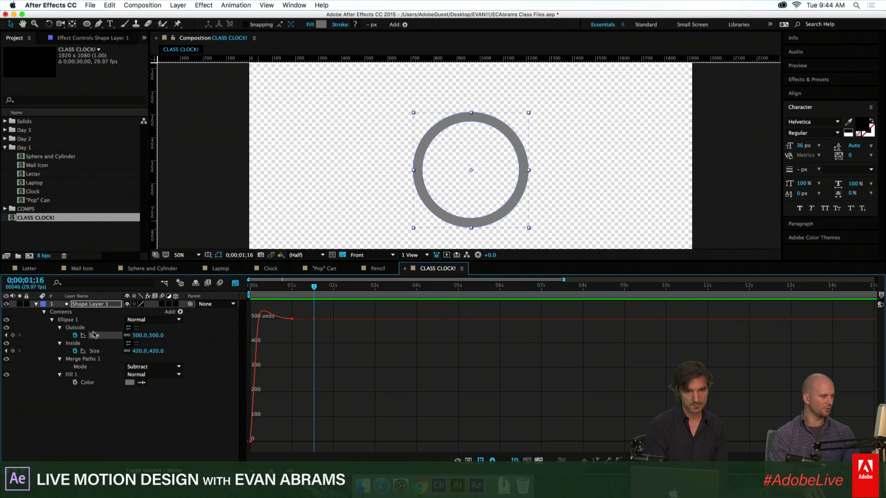
Preview the ring's growth from the start, display the Inside path's Size curve, preview again, and park at 0;00;01;00
drag(300, 286, 206, 303)
key(space)
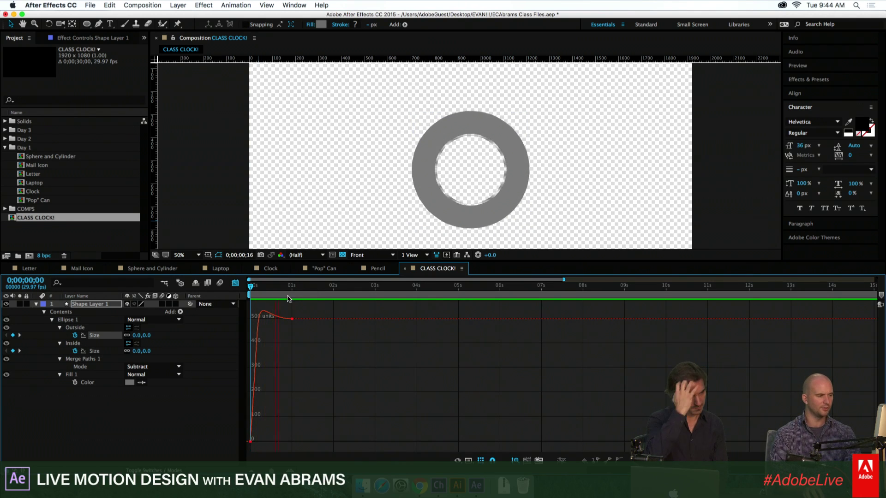
key(space)
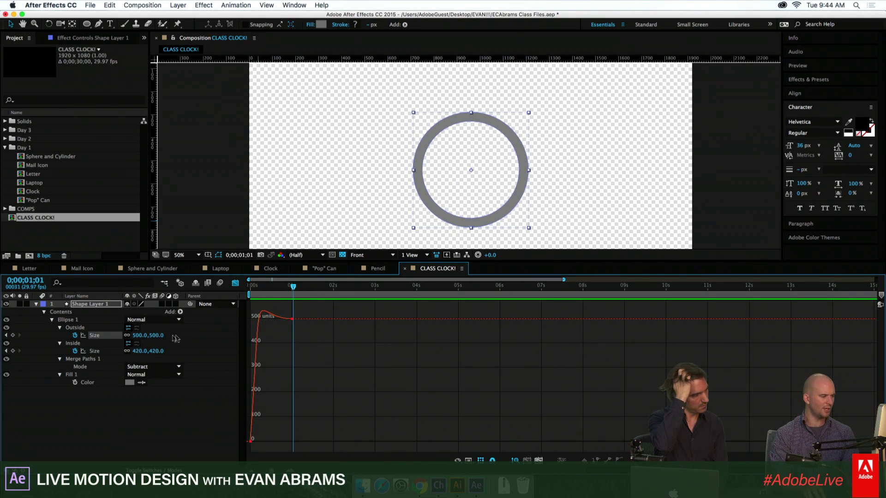
click(94, 351)
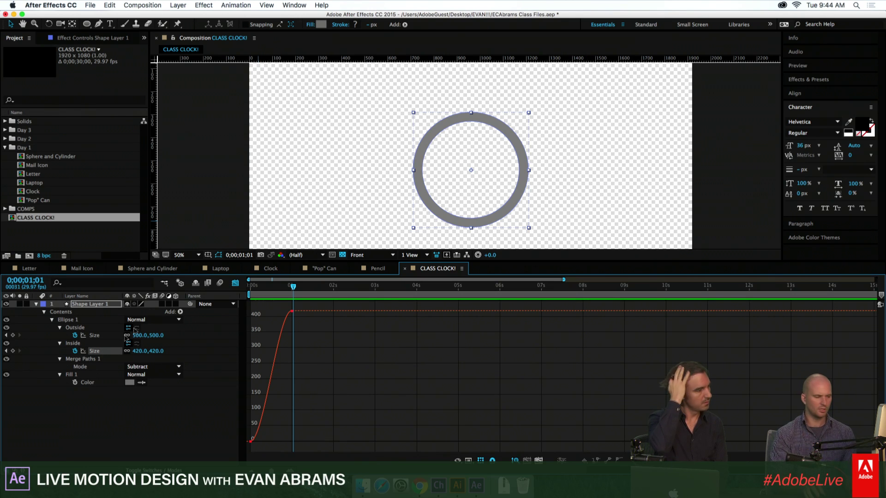
key(space)
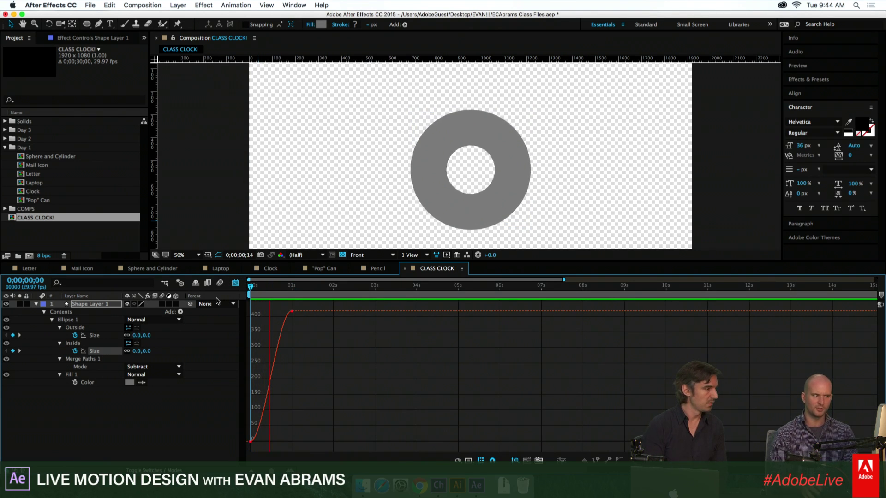
click(290, 287)
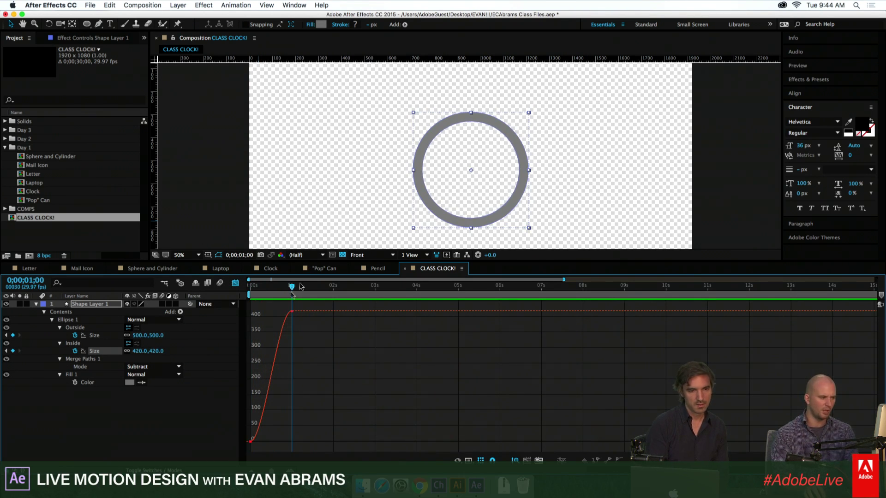
Compare the speed graph of the Inside Size animation with its value graph, ending on the value graph
mouse_move(252, 442)
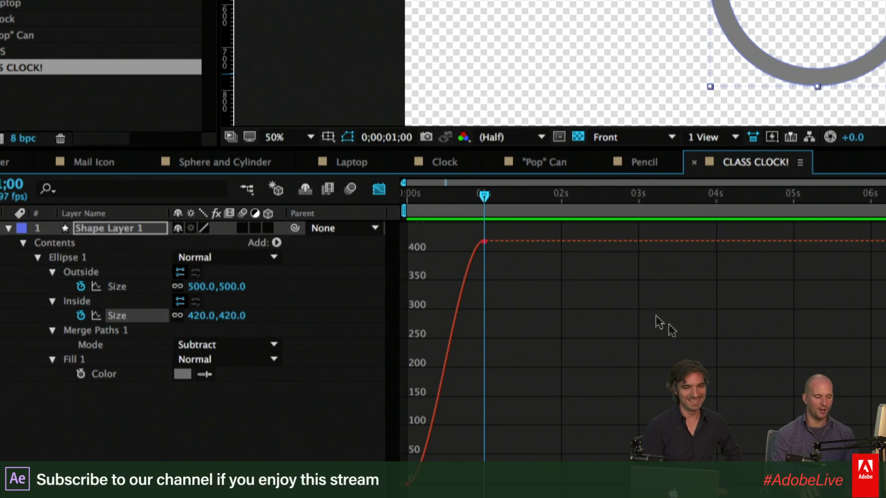
click(808, 494)
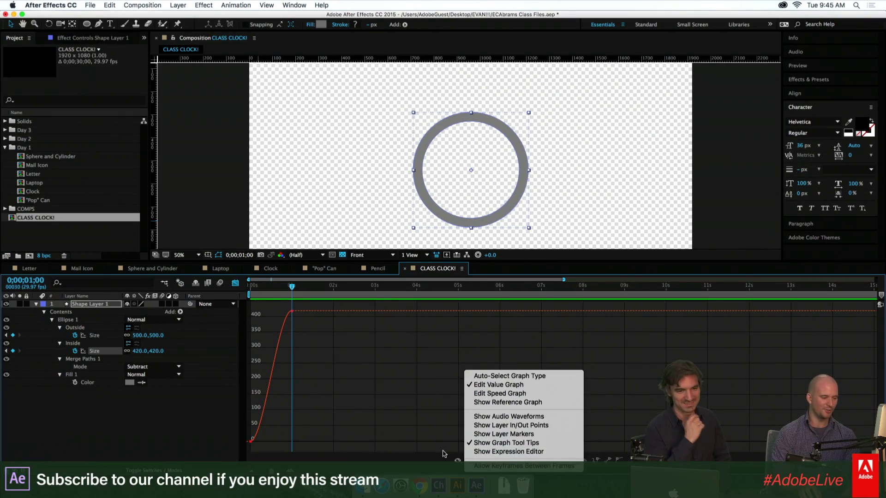
click(443, 453)
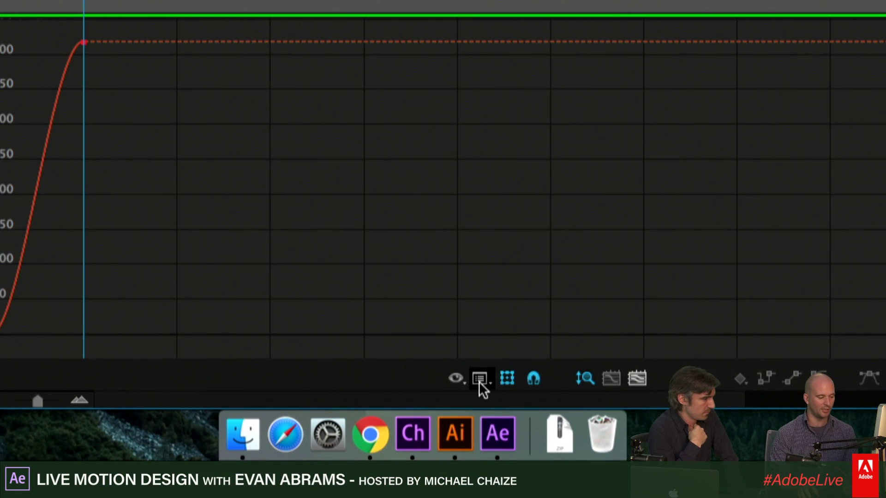
click(480, 381)
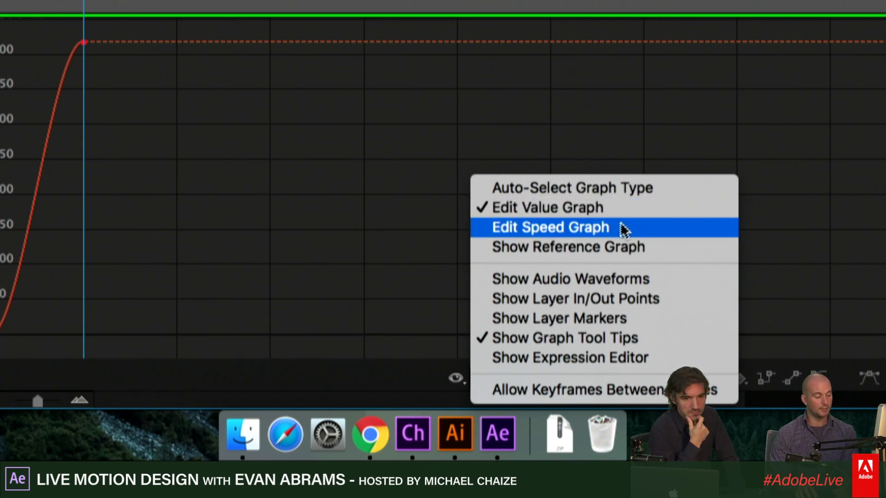
click(600, 234)
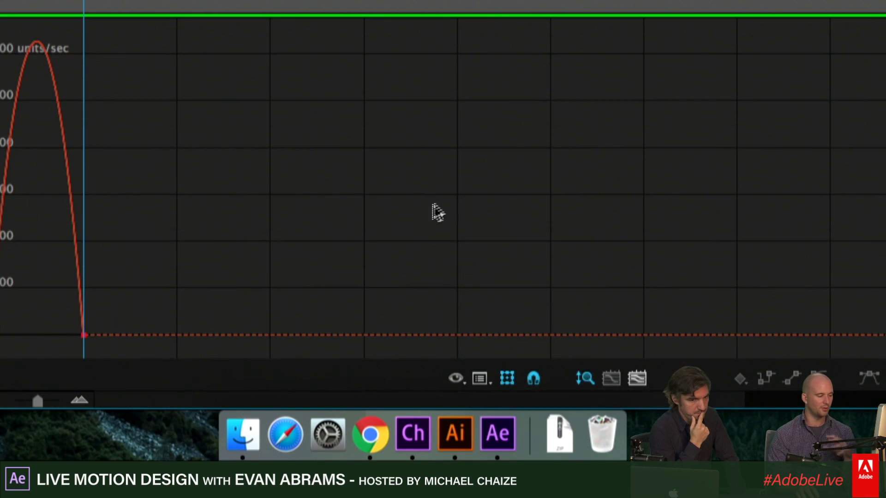
click(477, 379)
click(543, 207)
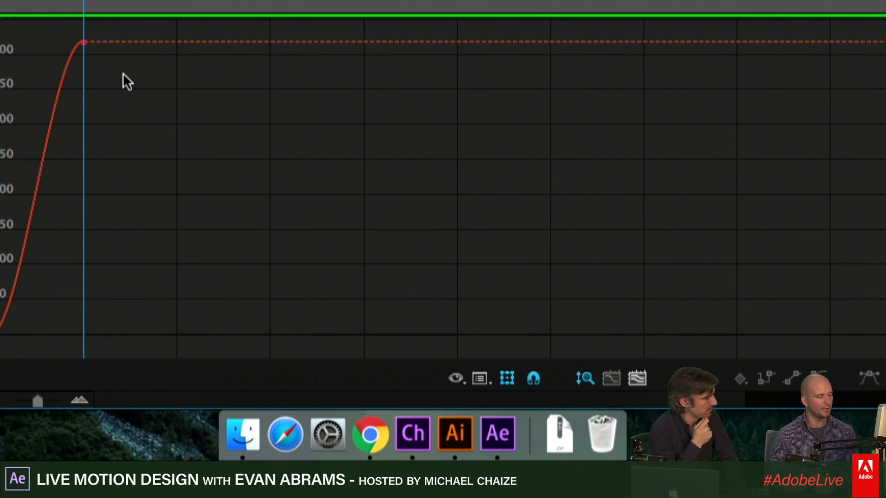
Extend the start keyframe's handle on the Inside Size curve horizontally to the 1s mark and preview the growth from the start
mouse_move(69, 1)
mouse_down()
mouse_move(1, 1)
mouse_move(84, 1)
mouse_up()
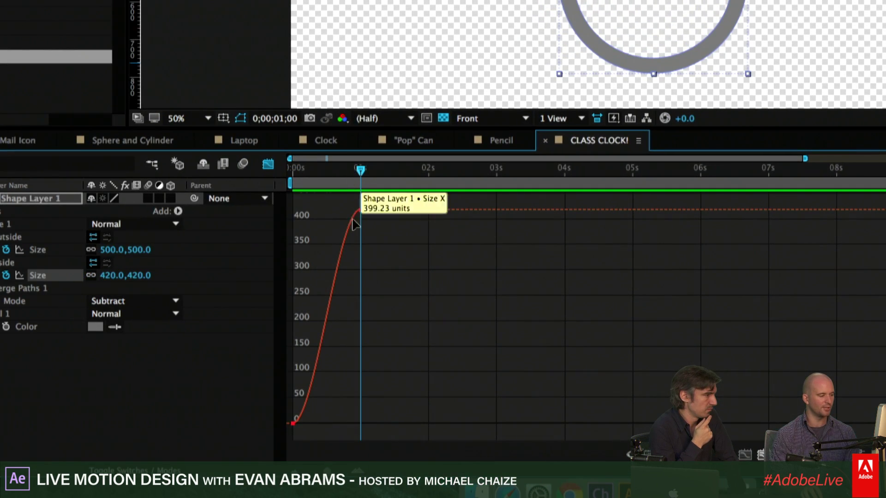
click(360, 212)
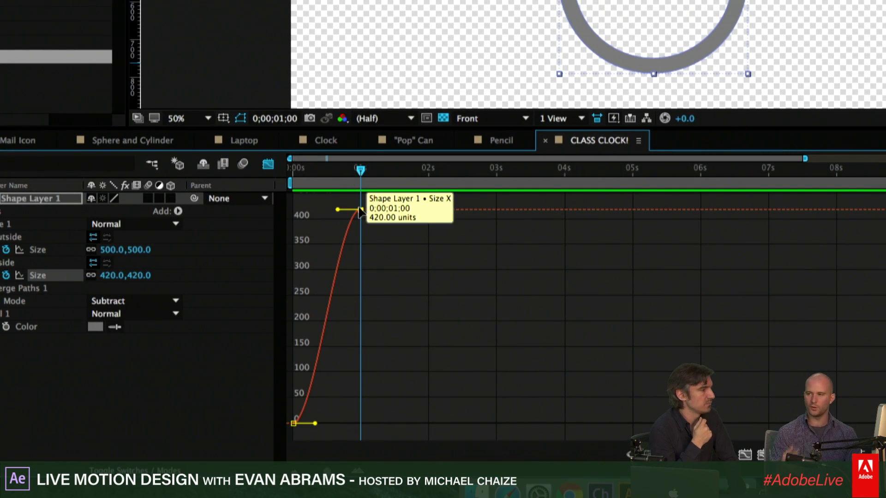
drag(315, 422, 360, 423)
mouse_move(295, 424)
drag(337, 172, 208, 170)
key(space)
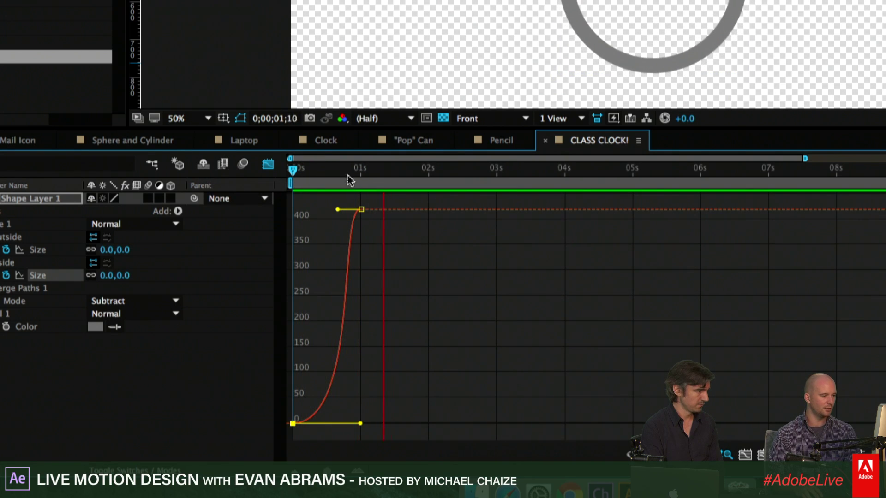
click(345, 178)
Extend the end keyframe's handle on the Inside Size curve back to 0s and replay the ring's growth from the start
drag(337, 209, 292, 210)
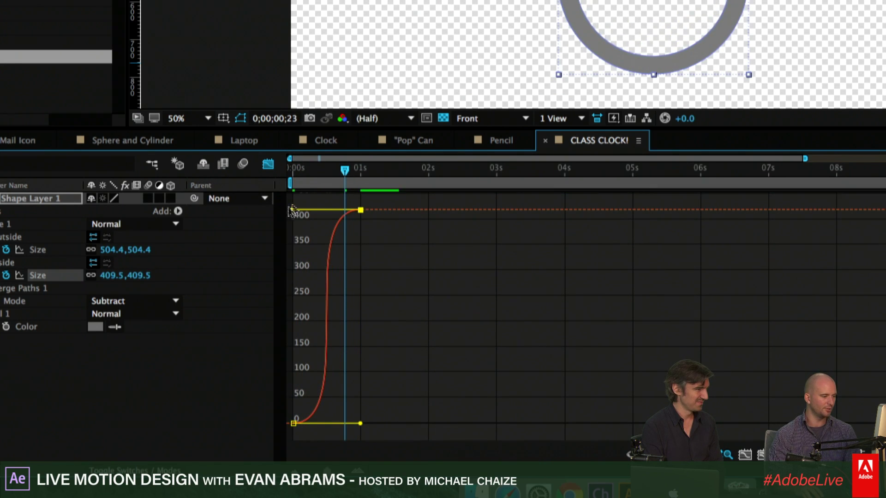
key(Home)
key(space)
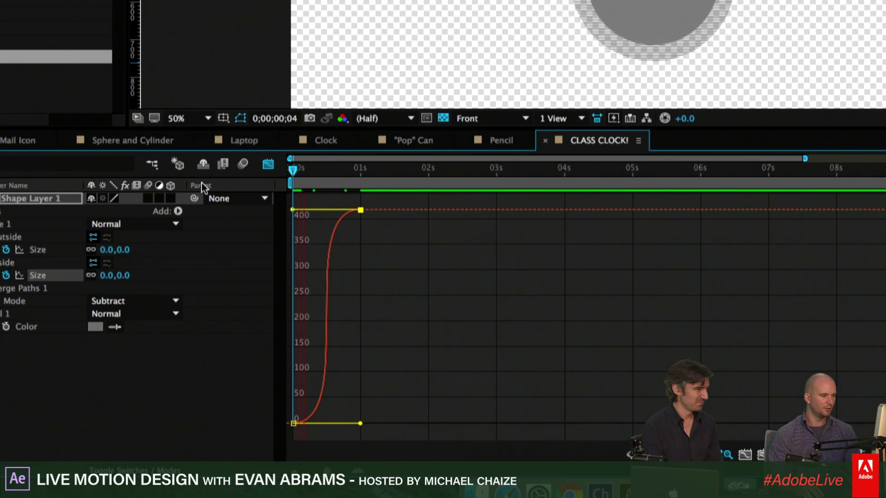
click(360, 182)
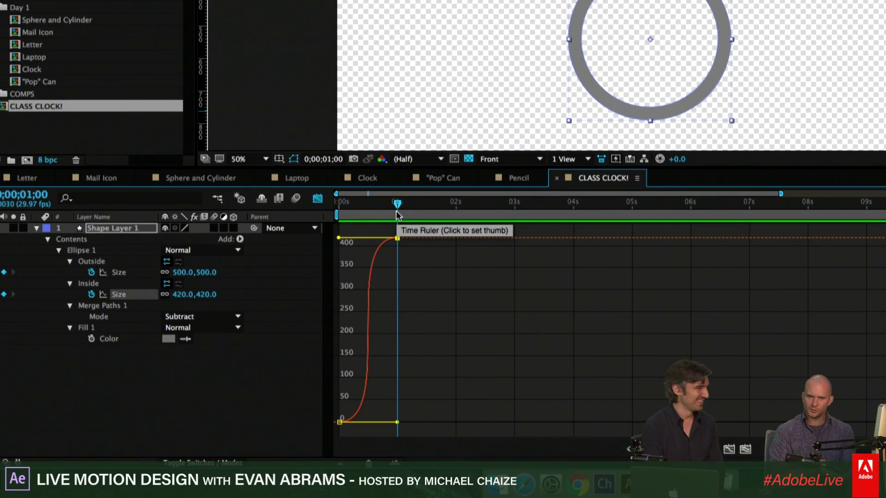
key(Home)
key(space)
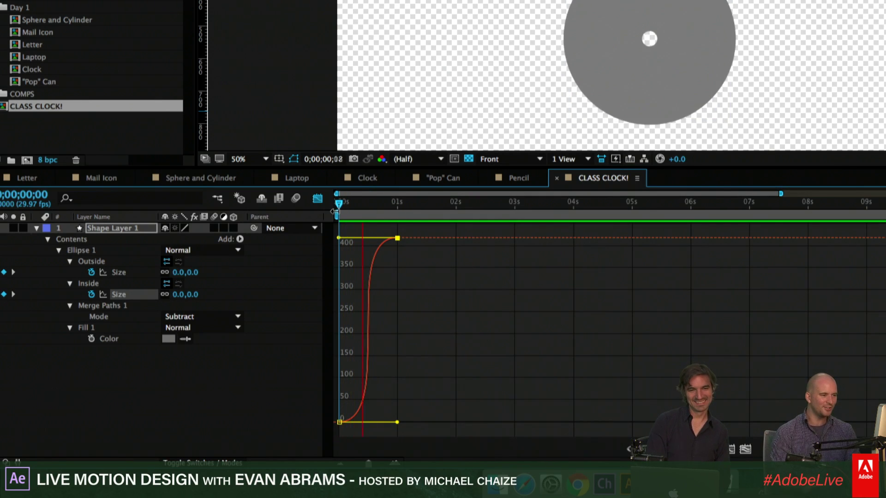
click(397, 203)
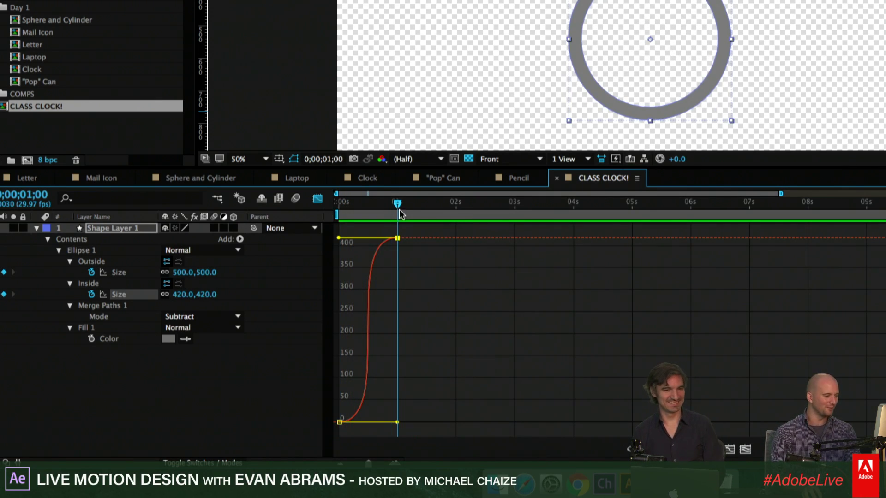
Clear the Inside Size selection and select Shape Layer 1
click(256, 364)
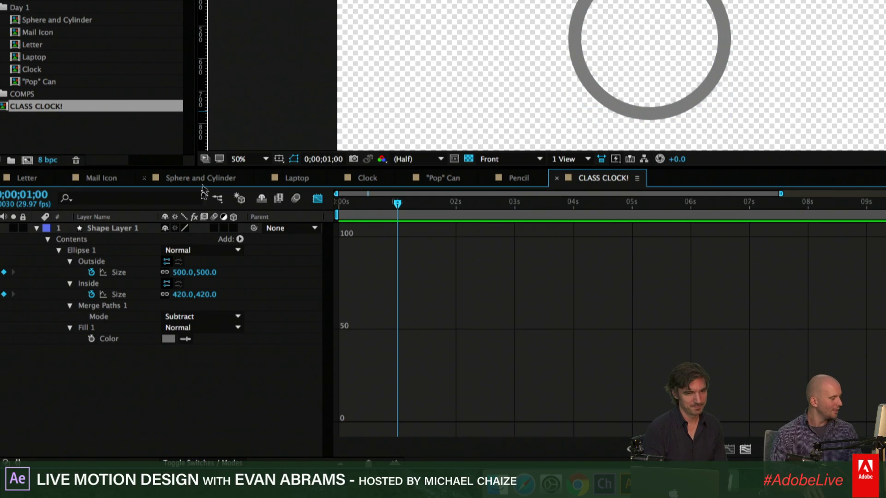
click(124, 227)
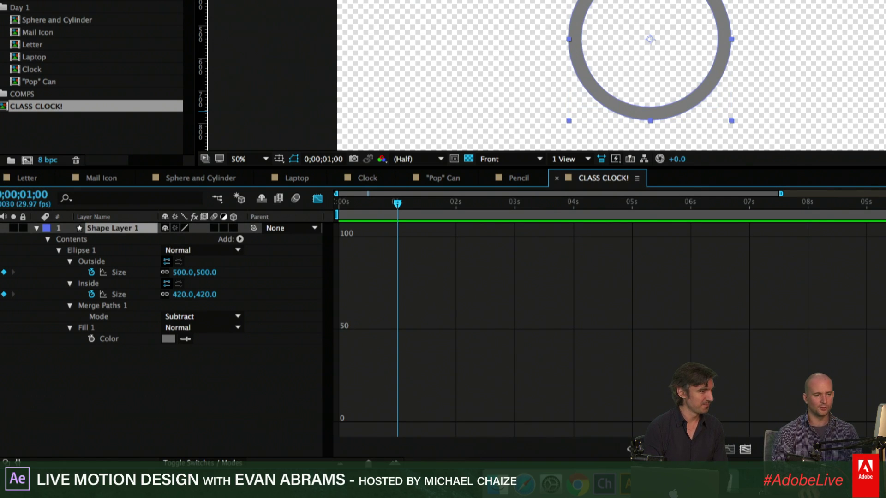
Set the text color to light gray D6D6D6
drag(478, 92, 458, 91)
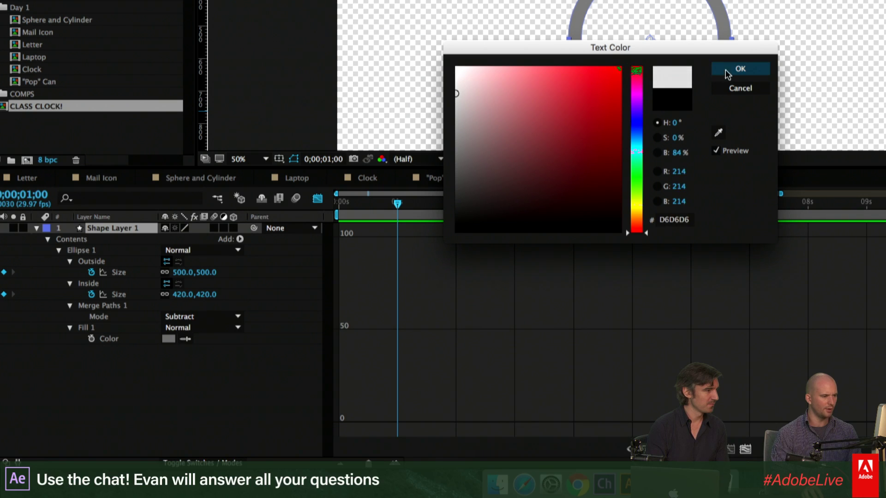
click(739, 68)
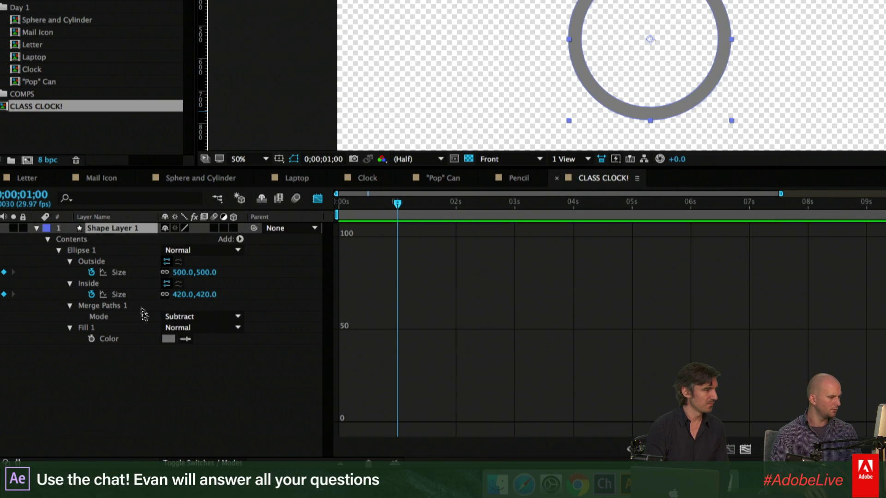
Change the ring shape's fill to a pale off-white color
click(112, 331)
click(114, 226)
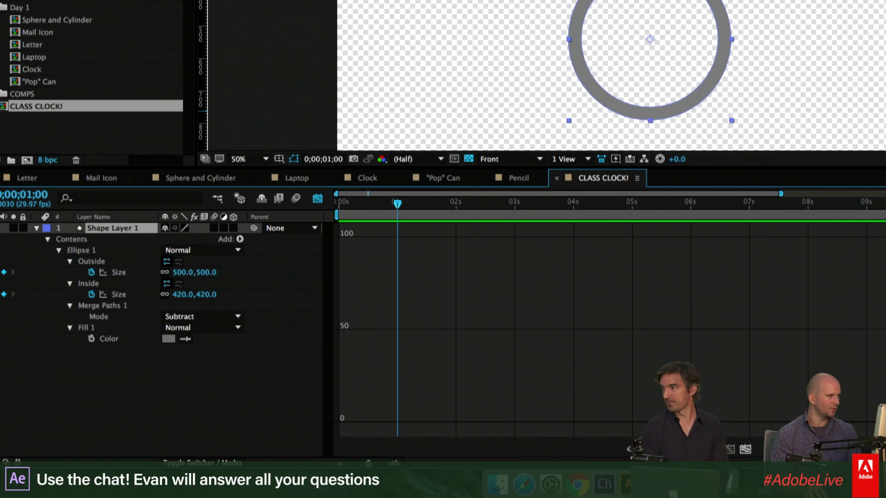
click(669, 1)
drag(462, 137, 447, 96)
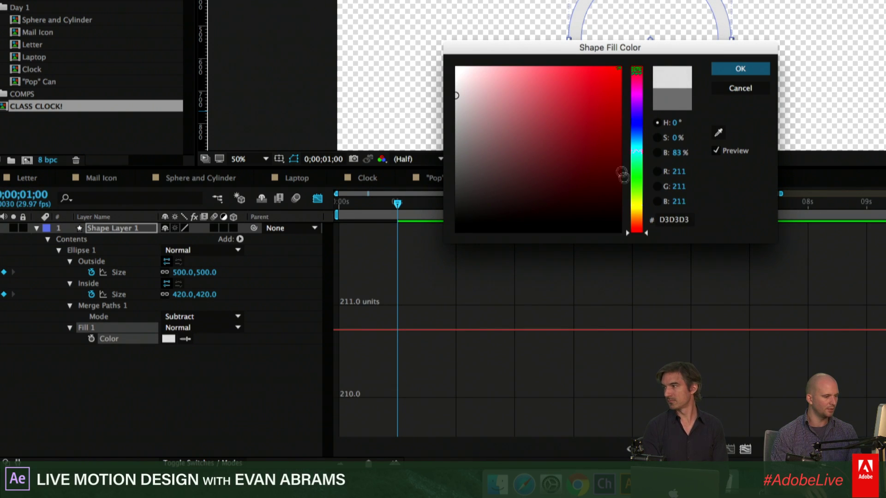
click(637, 197)
click(468, 83)
drag(468, 83, 456, 91)
click(754, 73)
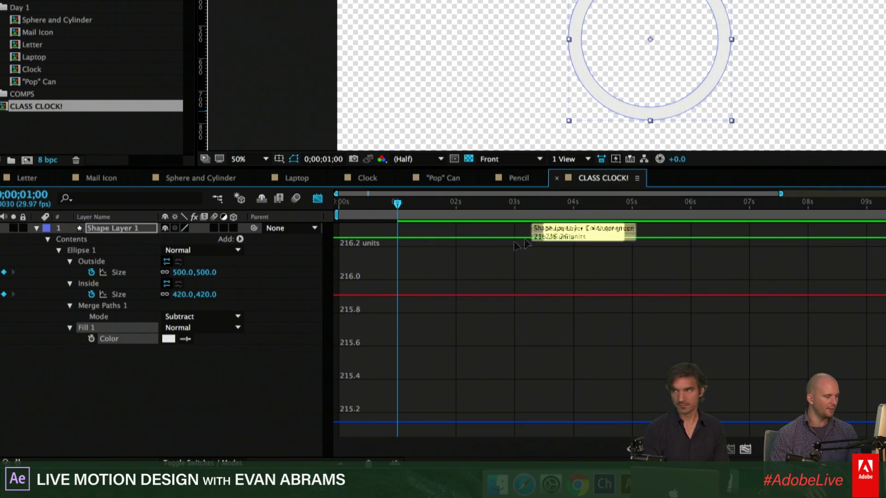
Collapse the ring's shape layer and rename it as Clock Edge
click(140, 227)
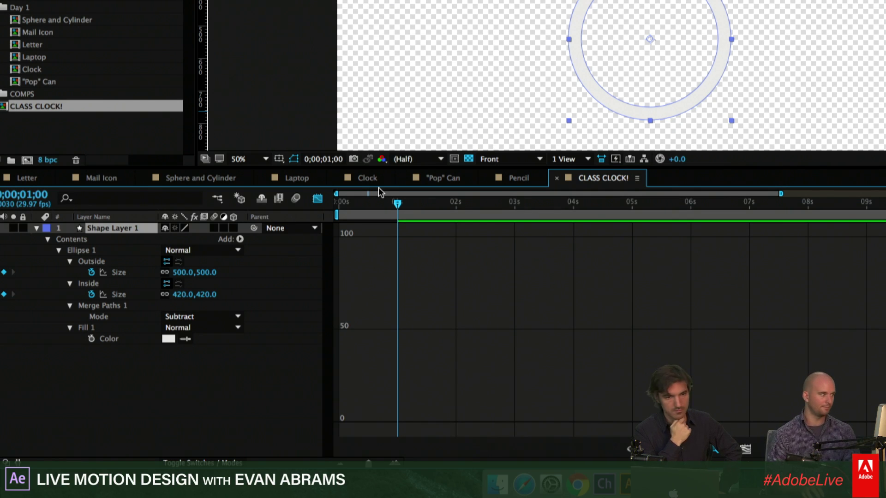
click(37, 228)
key(Return)
text(Clock Fac)
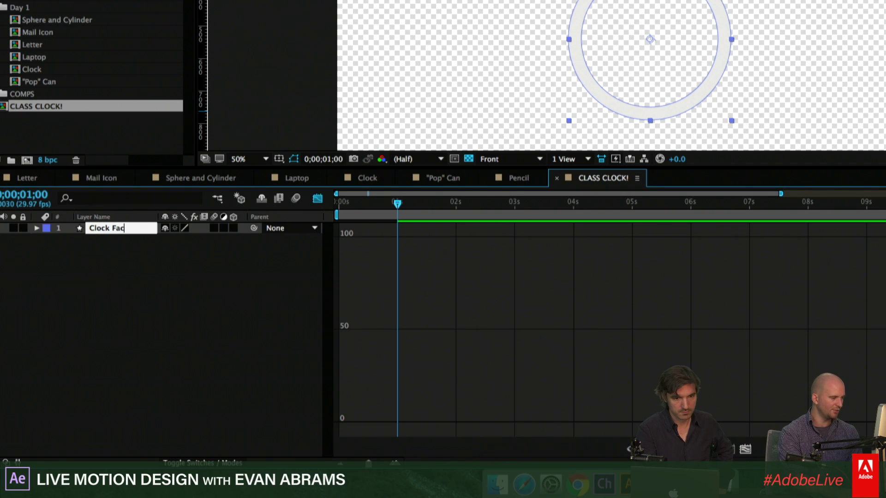
key(Return)
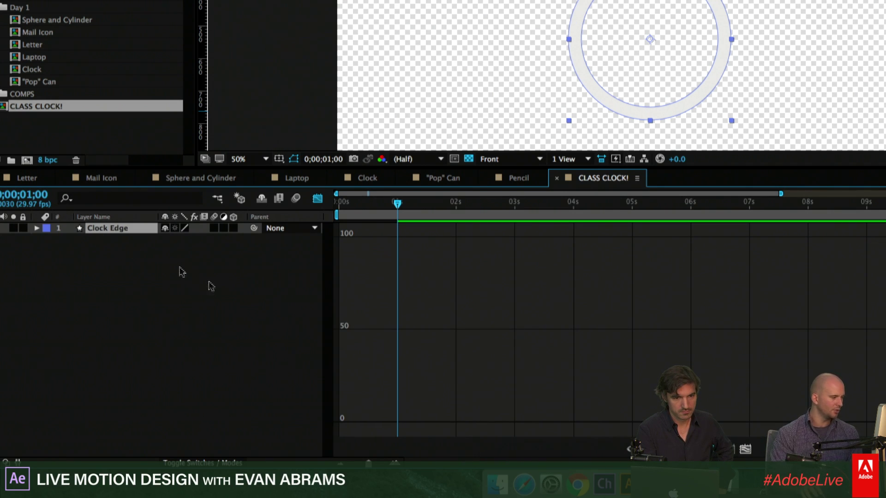
Create a 1920 × 1080 px muted gray-yellow solid and place it beneath the Clock Edge layer as a background
click(206, 297)
right_click(156, 275)
mouse_move(223, 282)
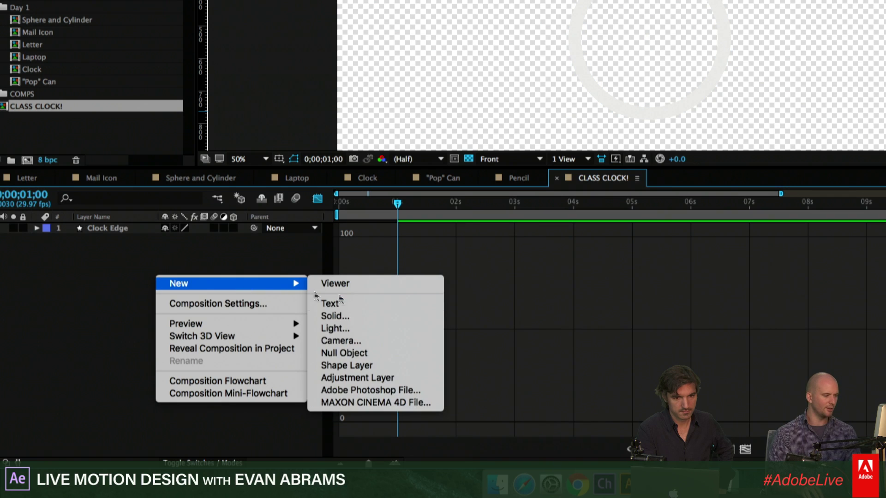
click(385, 315)
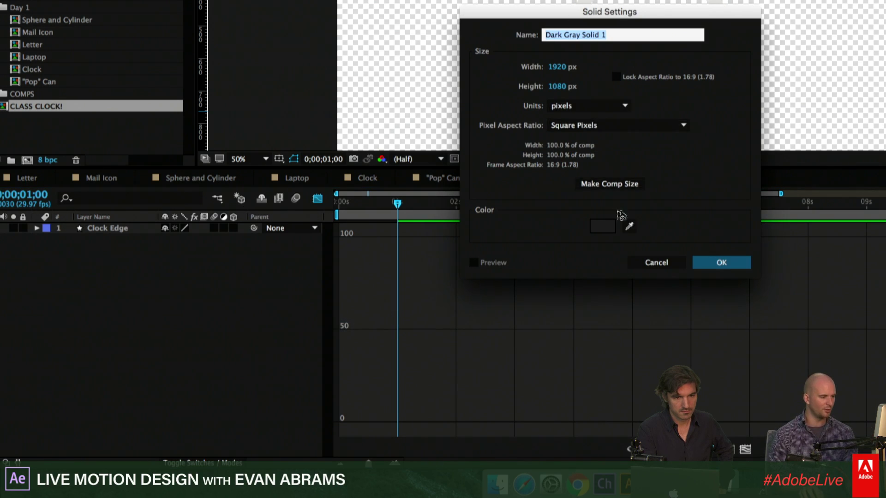
click(608, 226)
click(642, 201)
mouse_move(544, 194)
mouse_down()
mouse_move(536, 204)
mouse_move(485, 162)
mouse_move(476, 171)
mouse_up()
click(741, 69)
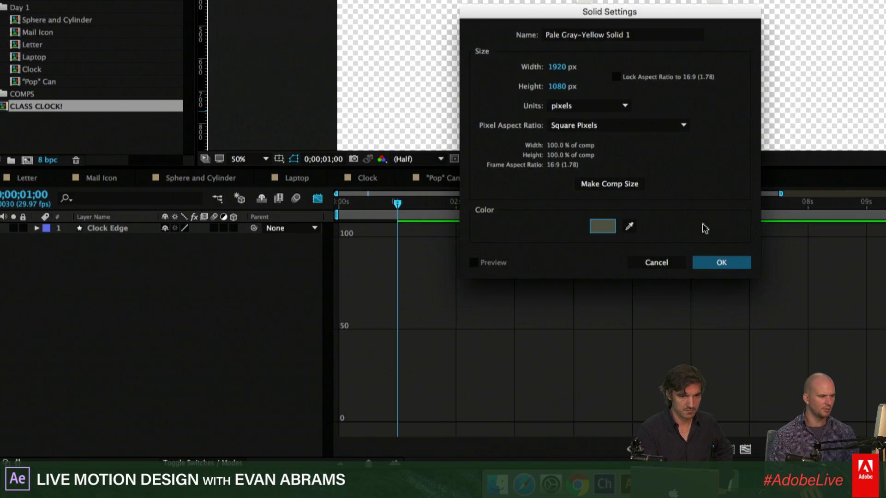
click(712, 264)
drag(147, 228, 144, 258)
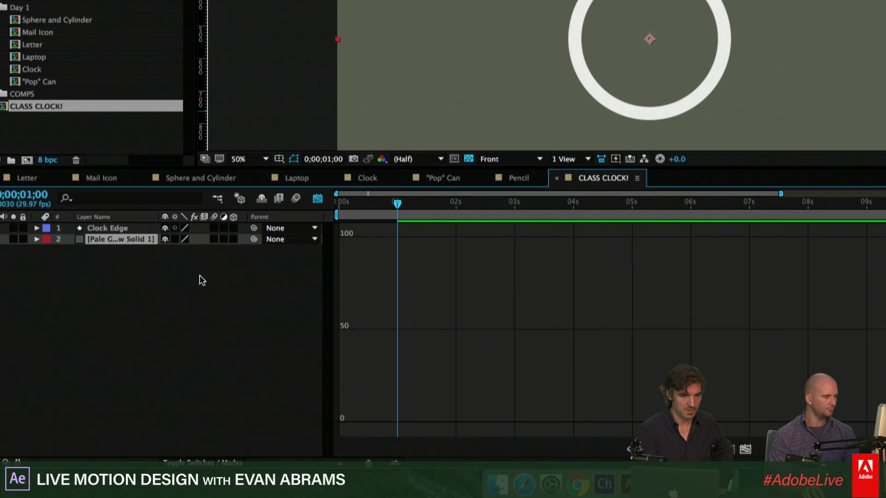
scroll(674, 21, down, 1)
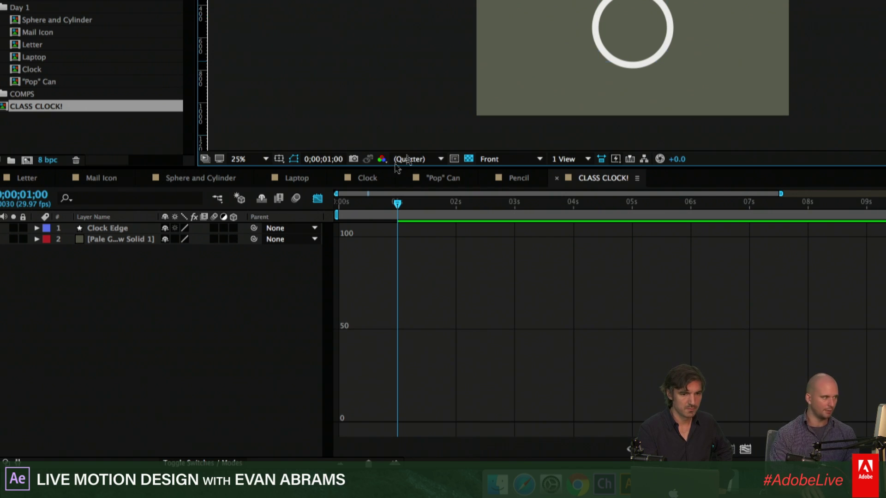
click(147, 302)
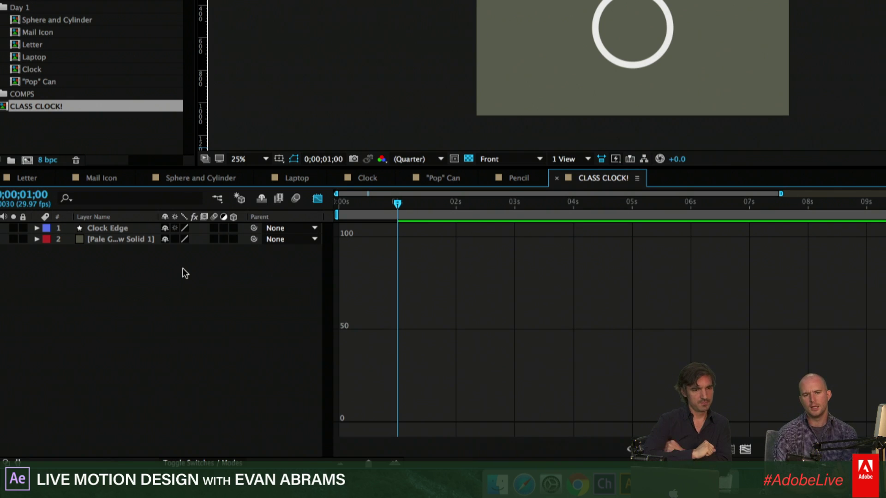
Show the Clock Edge layer's modified properties together with its Position, and view the Outside path's size graph
click(118, 230)
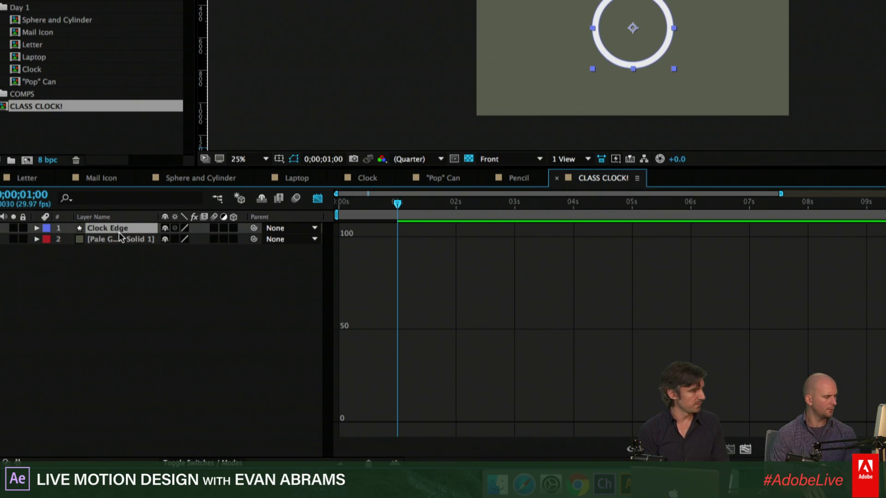
key(u)
key(u)
click(118, 273)
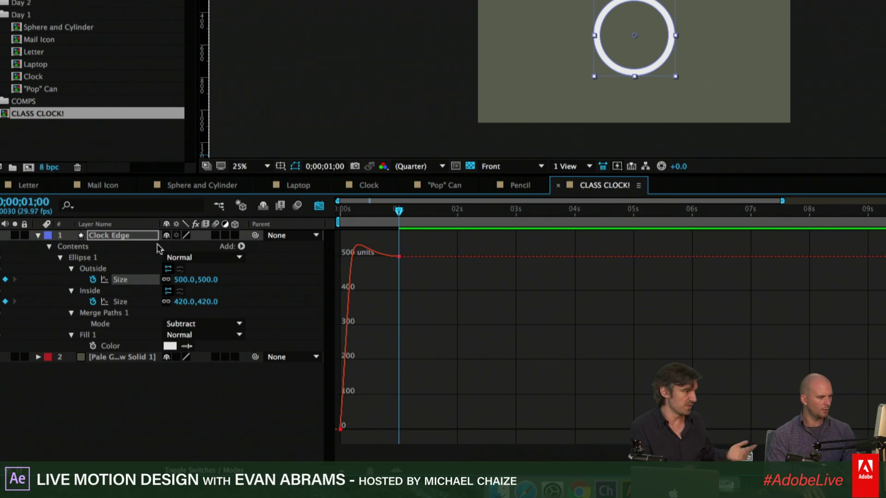
click(144, 237)
key(shift+p)
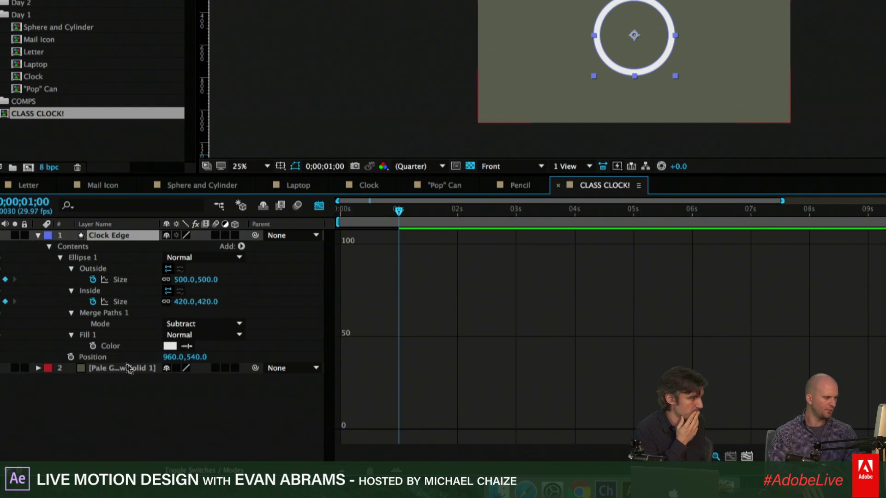
Compare the Clock Edge layer's Position graph with the Outside path's Size graph
click(118, 357)
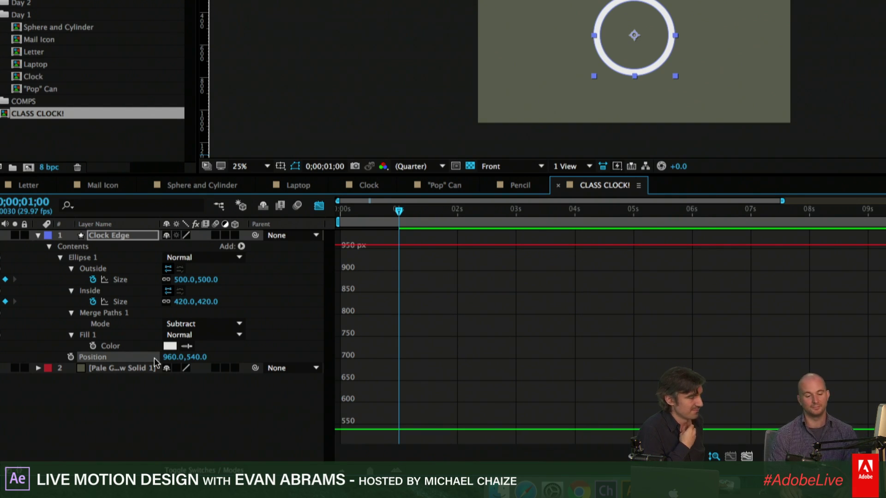
click(194, 393)
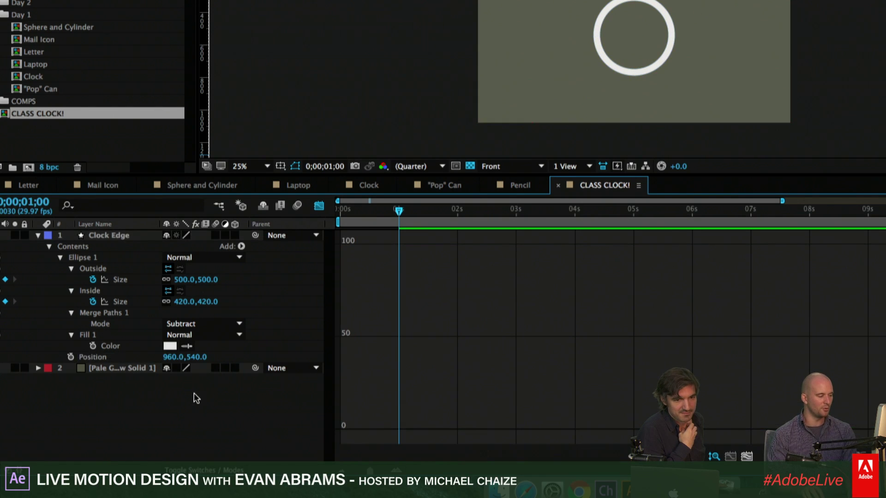
click(91, 355)
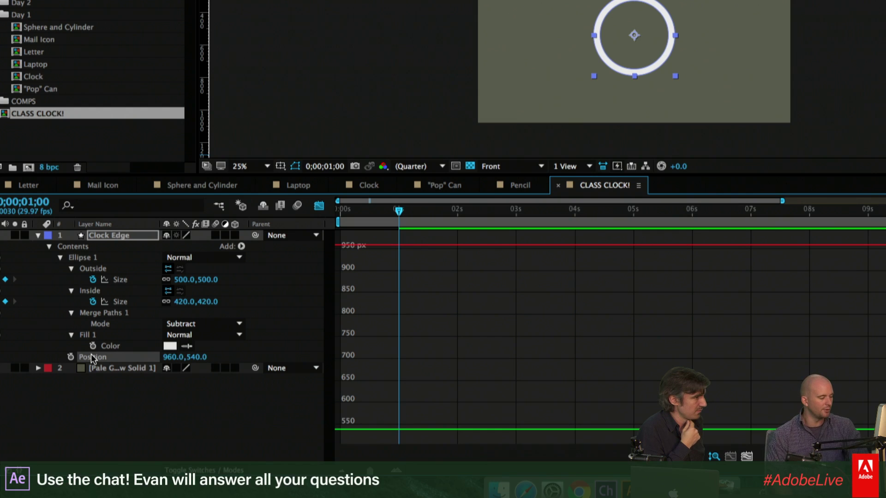
click(143, 279)
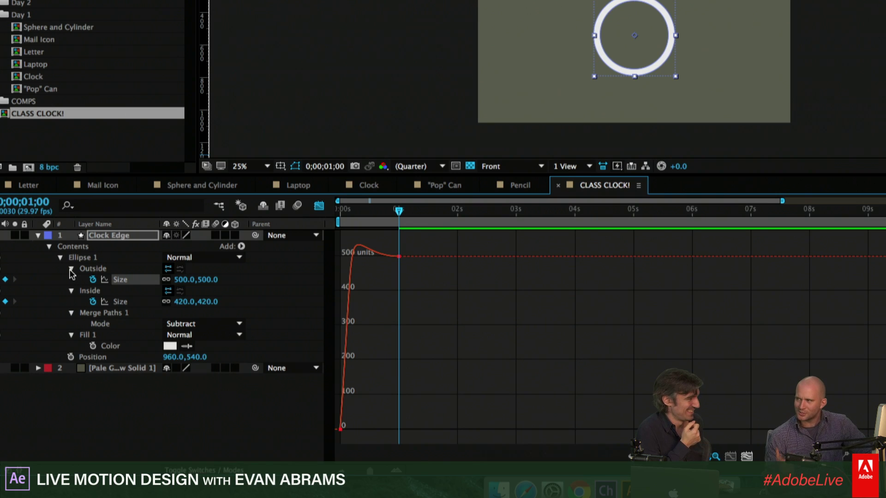
click(190, 422)
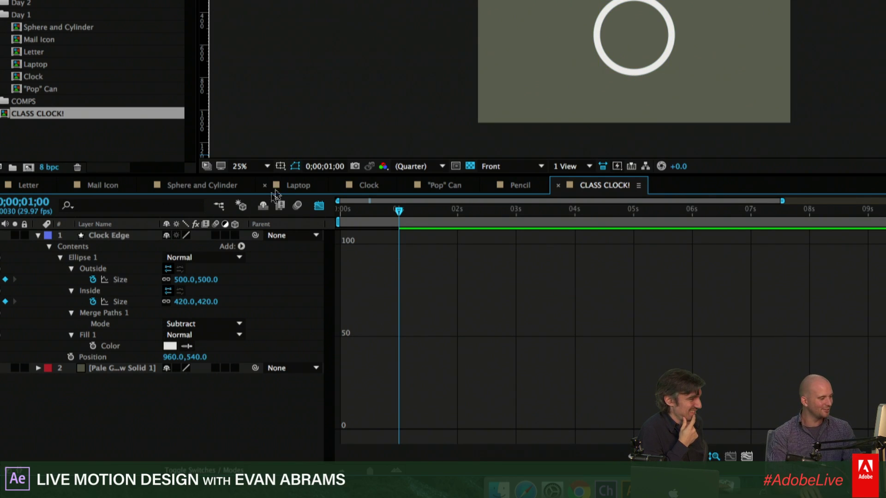
click(233, 251)
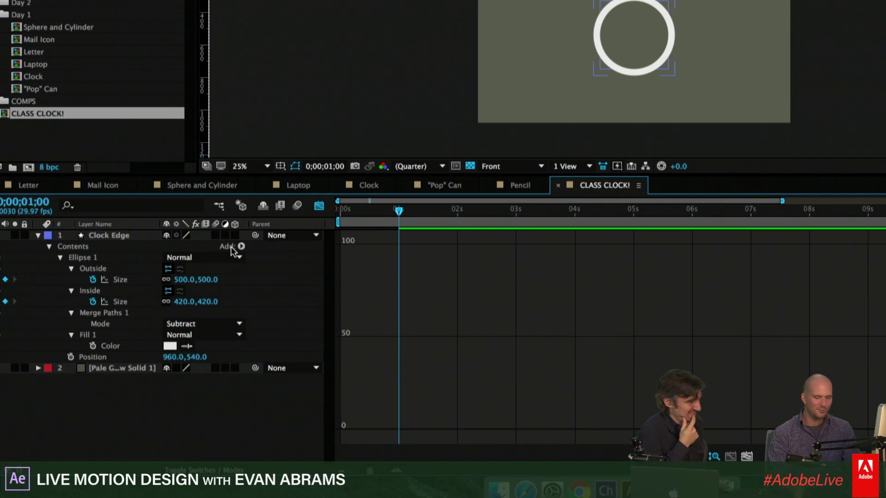
click(123, 235)
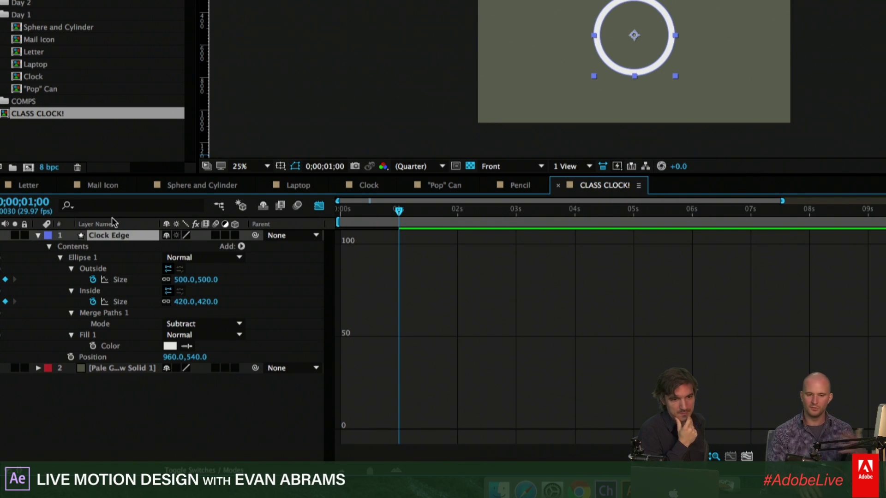
click(131, 403)
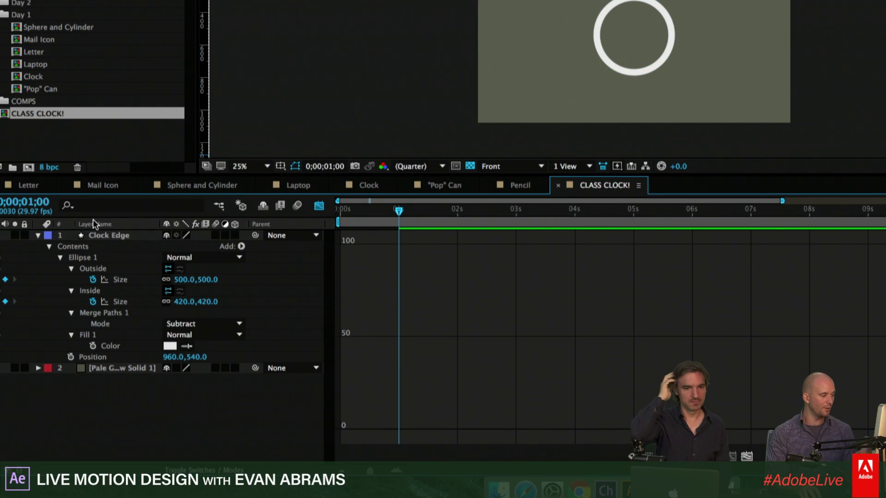
click(109, 268)
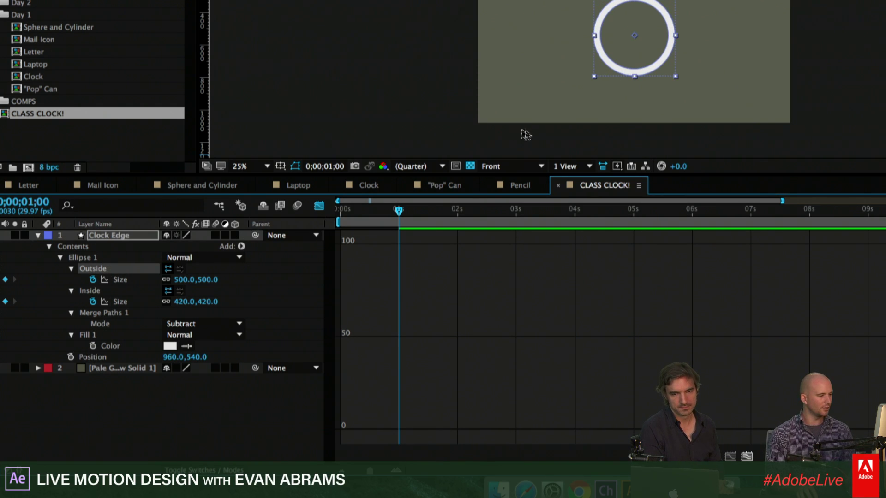
Open the finished Clock composition, show all layers' keyframed properties and scrub through the first two seconds of its animation
click(374, 186)
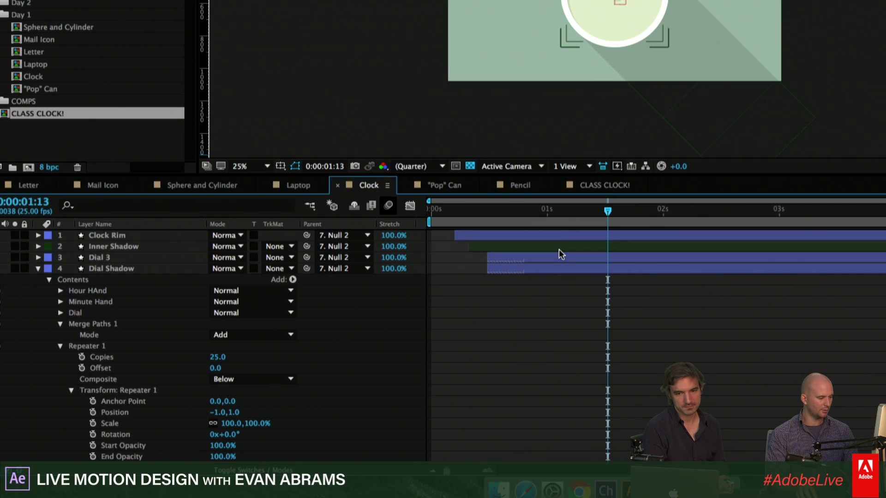
key(a)
key(u)
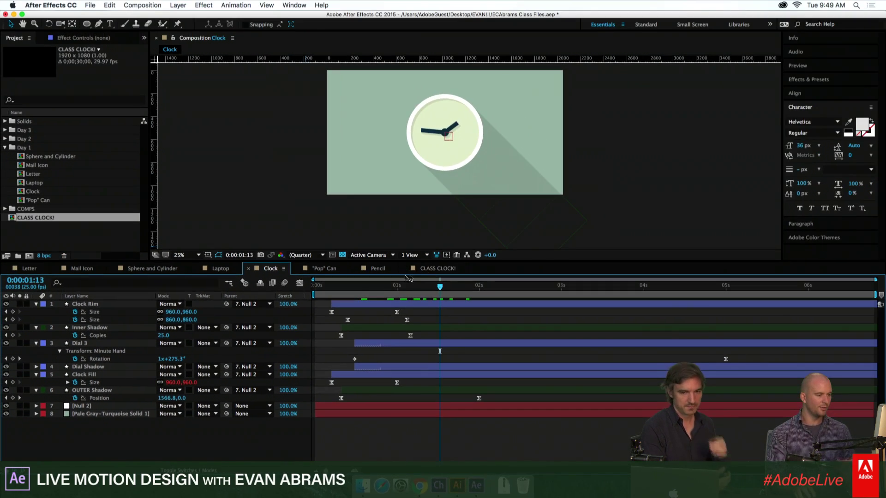
click(510, 213)
drag(369, 289, 478, 313)
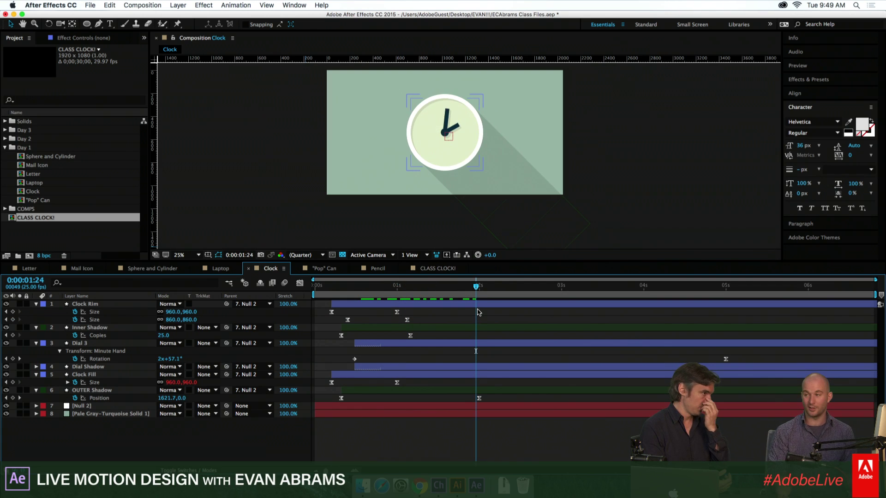
drag(382, 294, 412, 296)
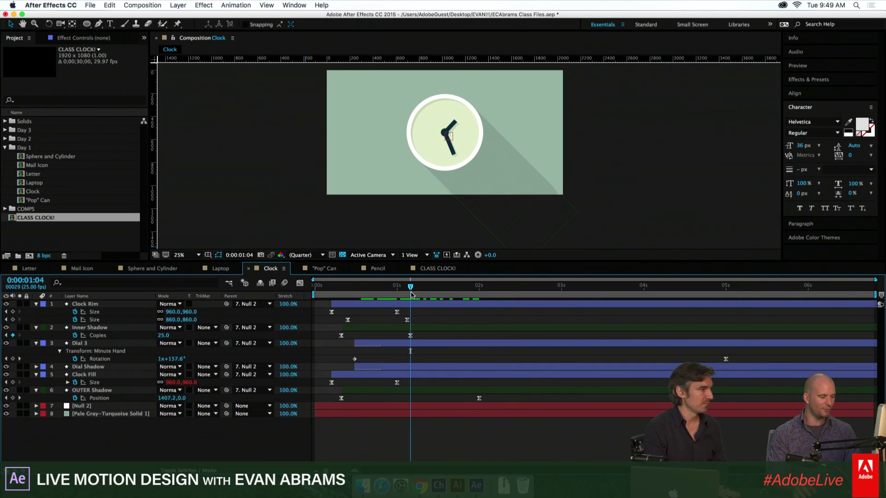
Reveal every modified property of the Clock composition's layers and look through their expressions
key(u)
key(u)
scroll(446, 377, down, 18)
scroll(445, 377, down, 15)
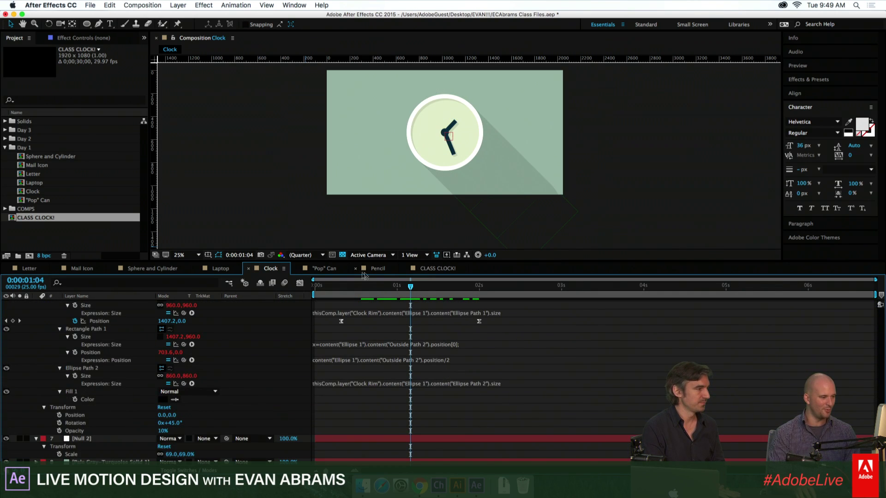
Return to the CLASS CLOCK! composition, collapse the Clock Edge layer and duplicate it
click(445, 269)
click(172, 428)
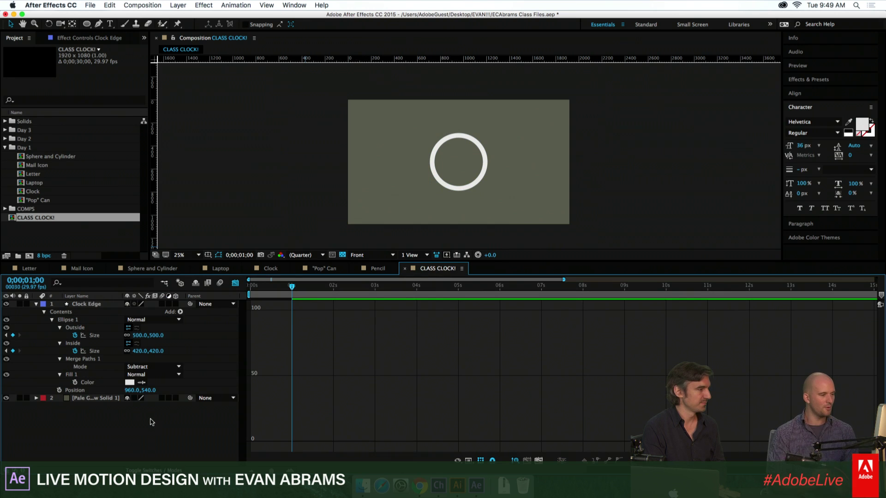
click(221, 351)
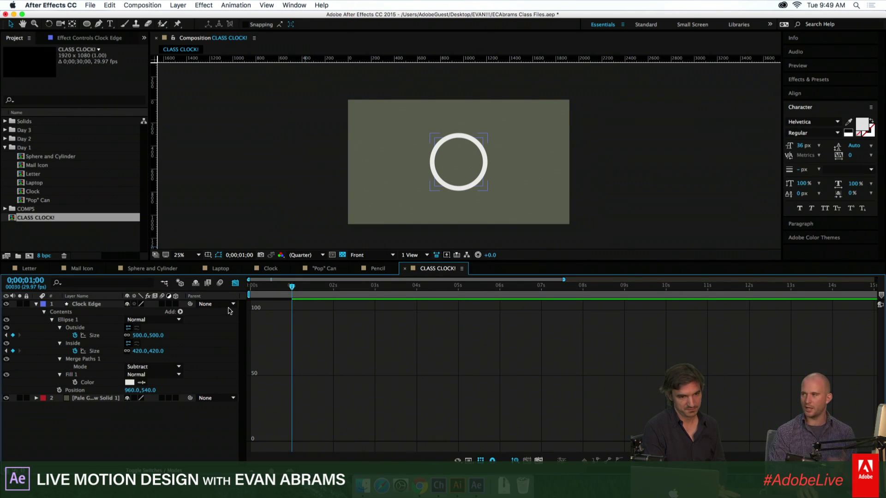
click(36, 304)
click(102, 306)
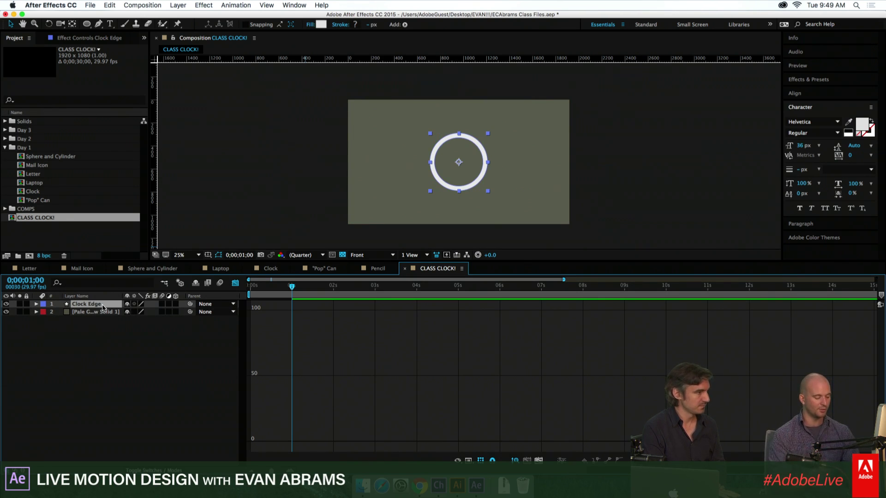
key(super+d)
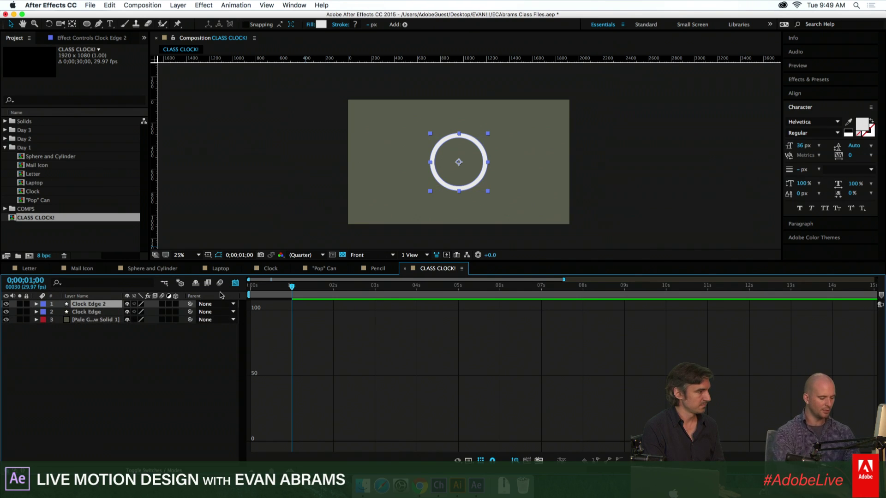
Rename the duplicated layer Clock Face and place it beneath the Clock Edge layer
key(Return)
text(Clock Face)
key(Return)
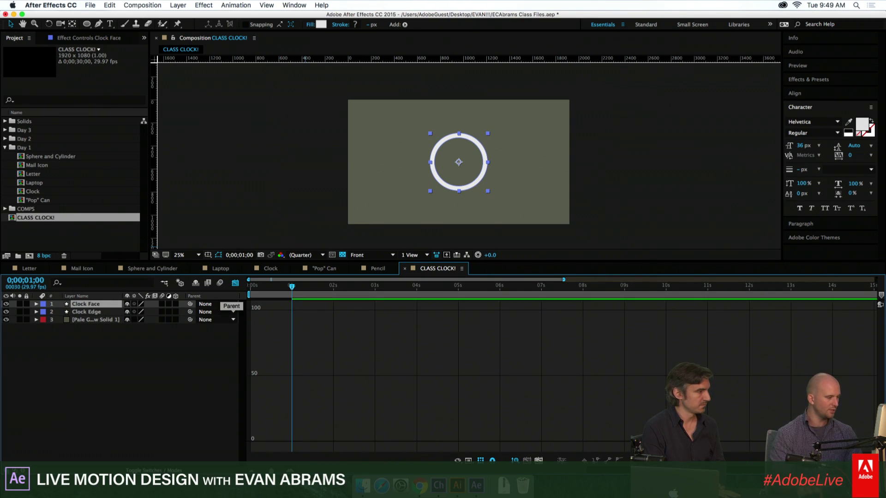
click(44, 304)
click(59, 368)
drag(95, 306, 97, 316)
Reveal the Clock Face layer's modified properties and delete its Inside path and Merge Paths 1 to leave a solid disc
key(u)
key(u)
key(u)
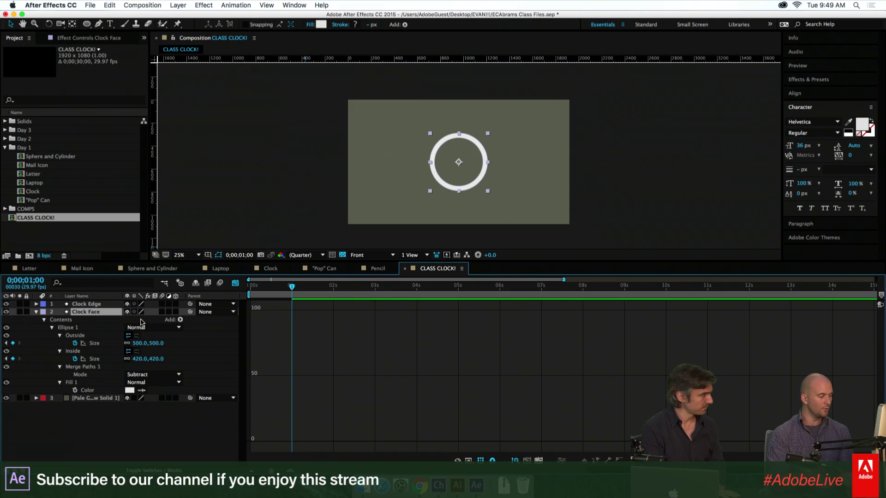
click(78, 353)
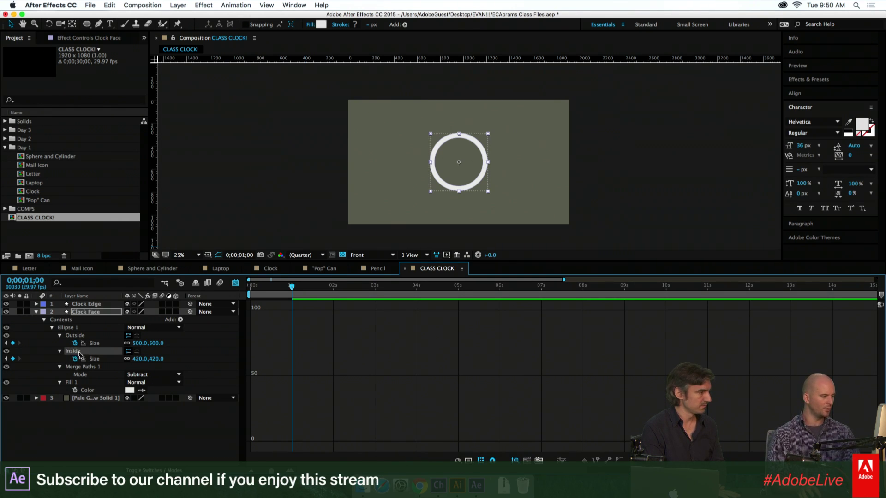
shift+click(81, 367)
key(Delete)
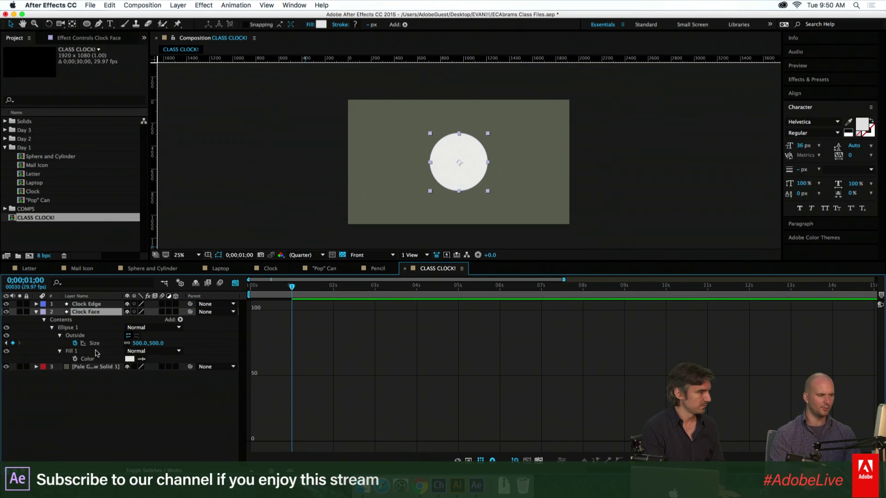
Change the Clock Face fill color to a muted tan, about RGB 155, 144, 114
click(320, 25)
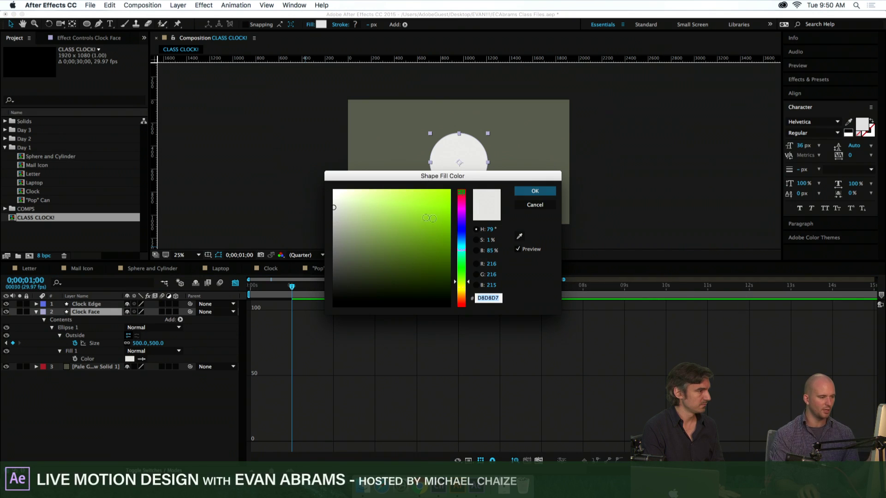
click(461, 290)
click(334, 218)
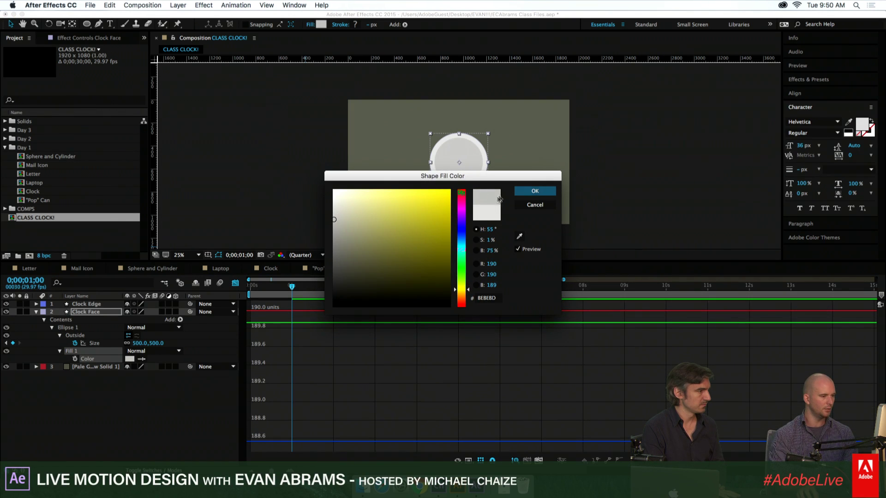
click(337, 237)
click(338, 238)
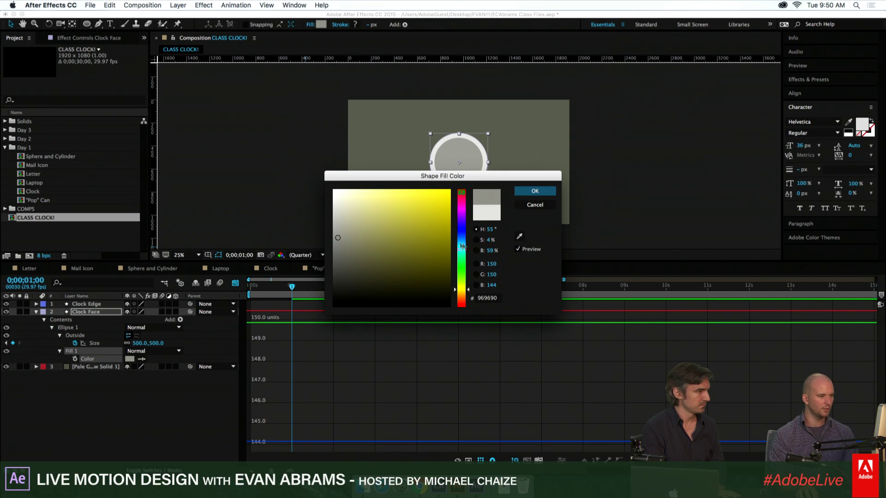
drag(463, 268, 461, 293)
click(365, 234)
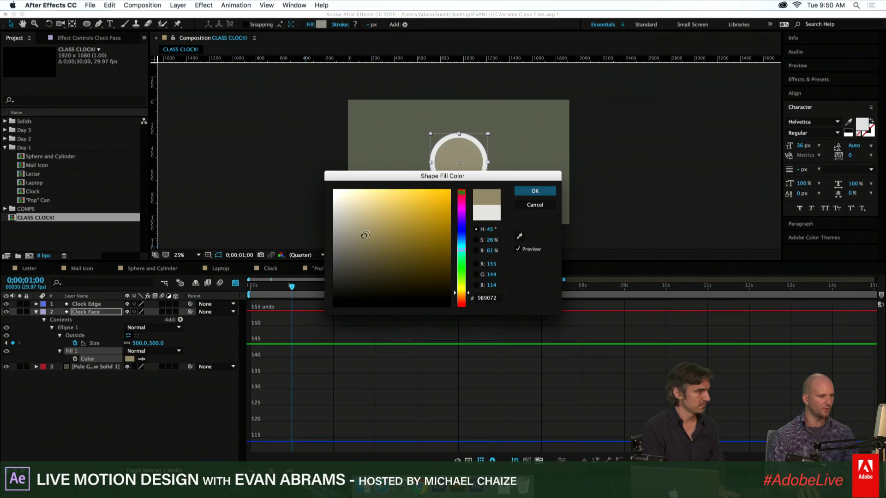
click(543, 192)
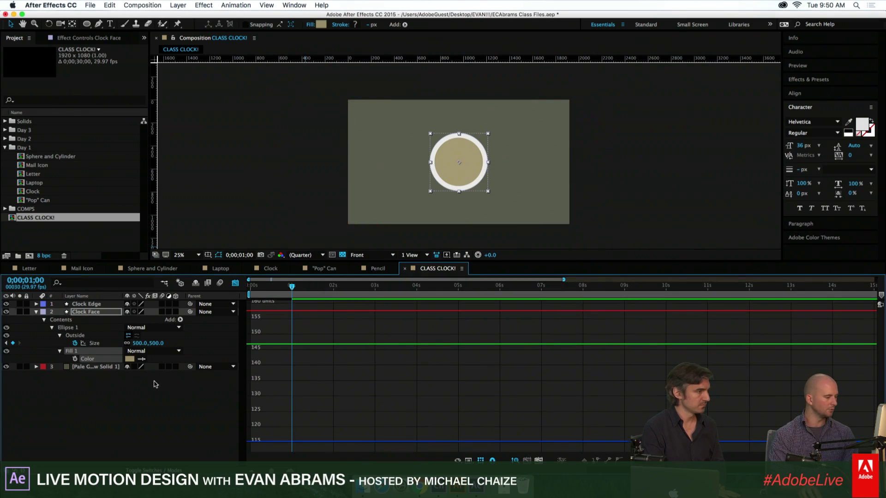
Play the clock animation from the start and park the time indicator at 0;00;01;17
click(156, 384)
click(96, 352)
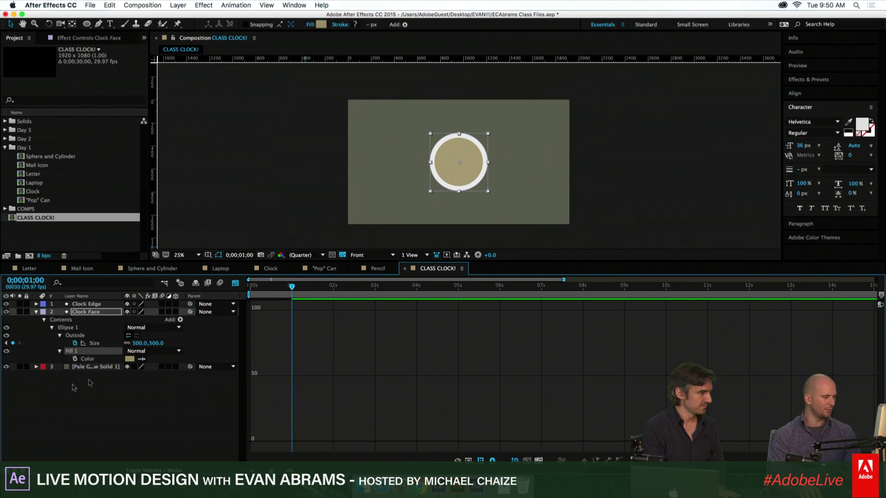
click(92, 336)
key(Home)
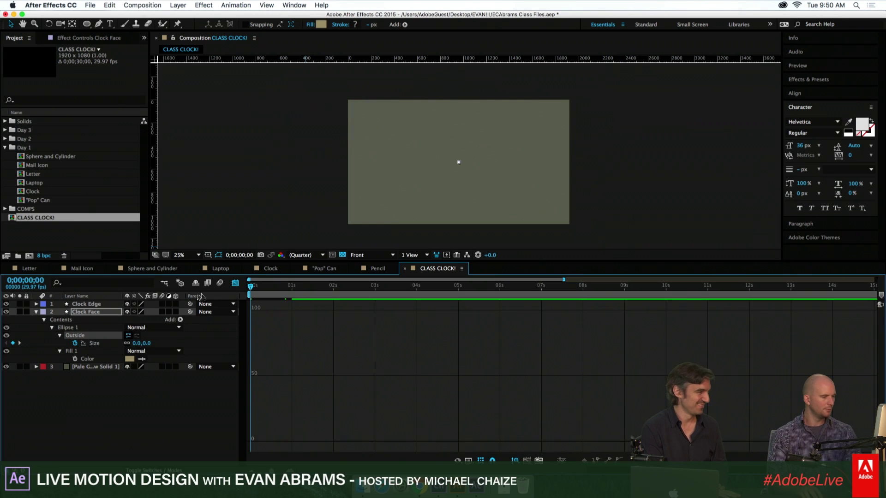
key(space)
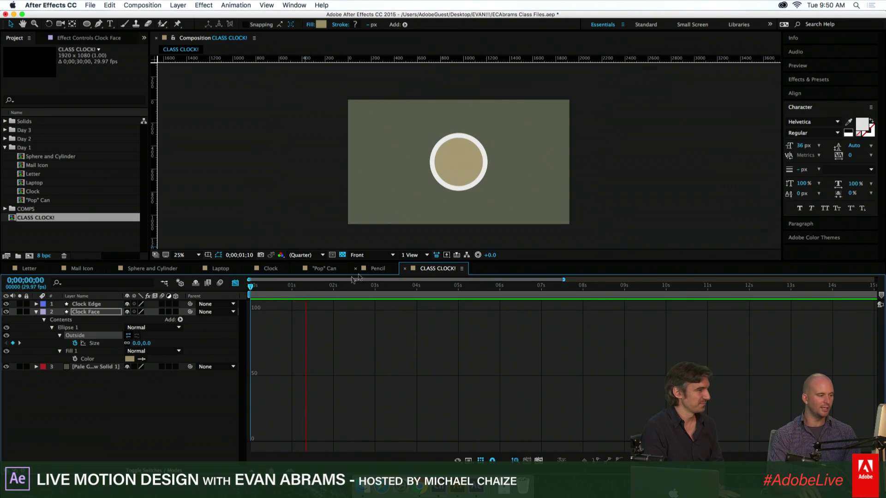
drag(297, 291, 316, 291)
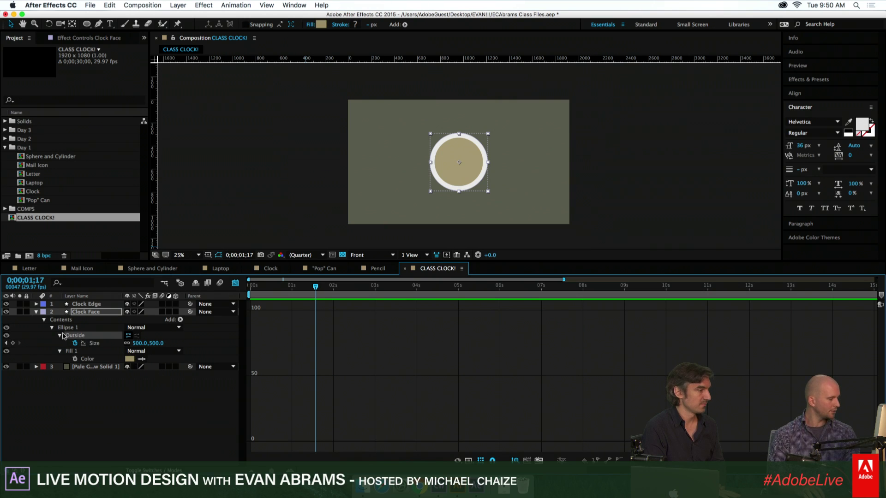
Switch the timeline from the graph editor to layer bars and show the Size keyframes of Clock Edge and Clock Face
key(u)
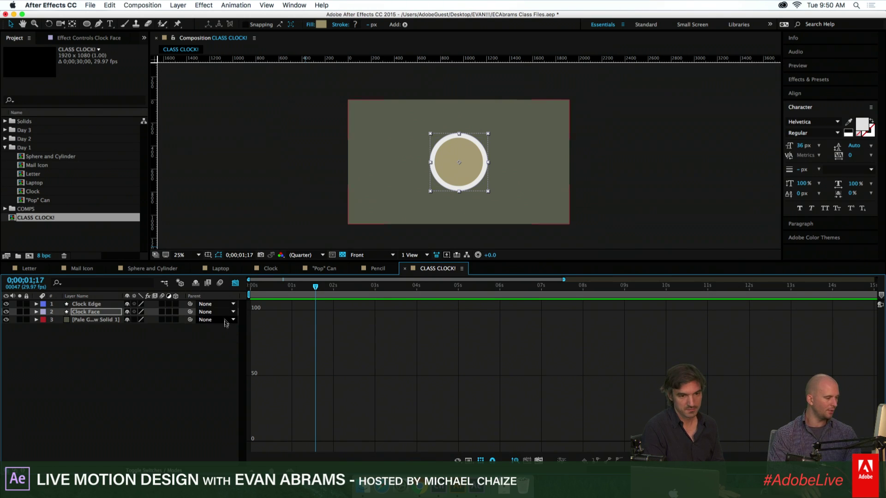
click(235, 283)
click(305, 303)
key(u)
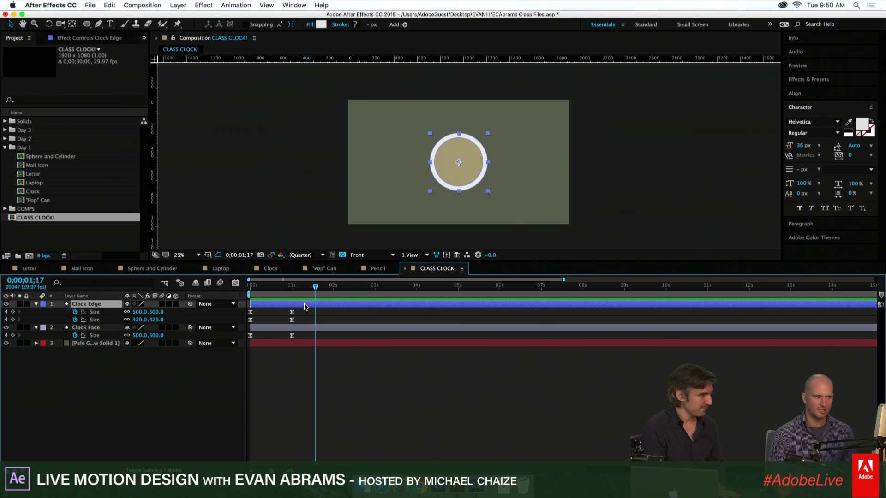
Remove all Size keyframes from the Clock Face layer
click(88, 328)
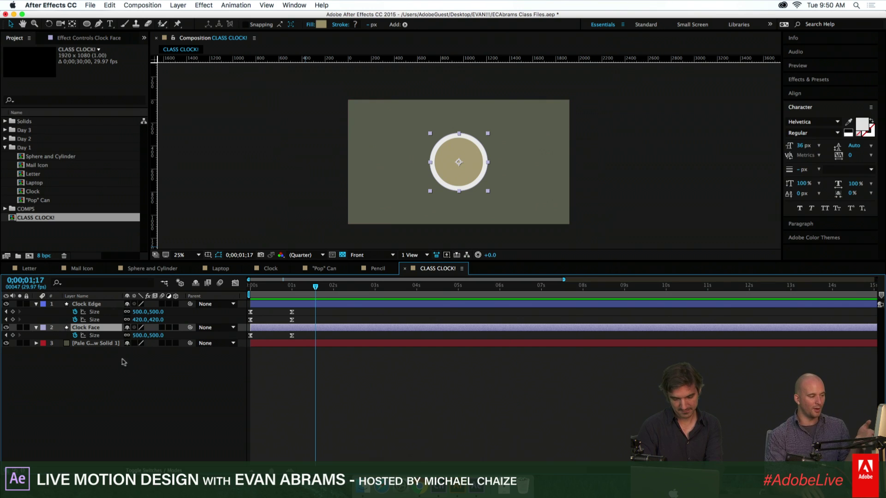
click(100, 334)
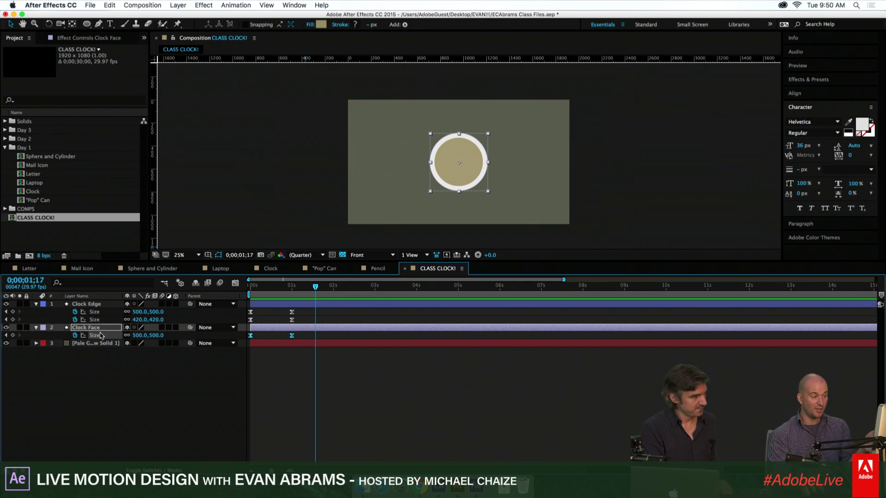
click(75, 336)
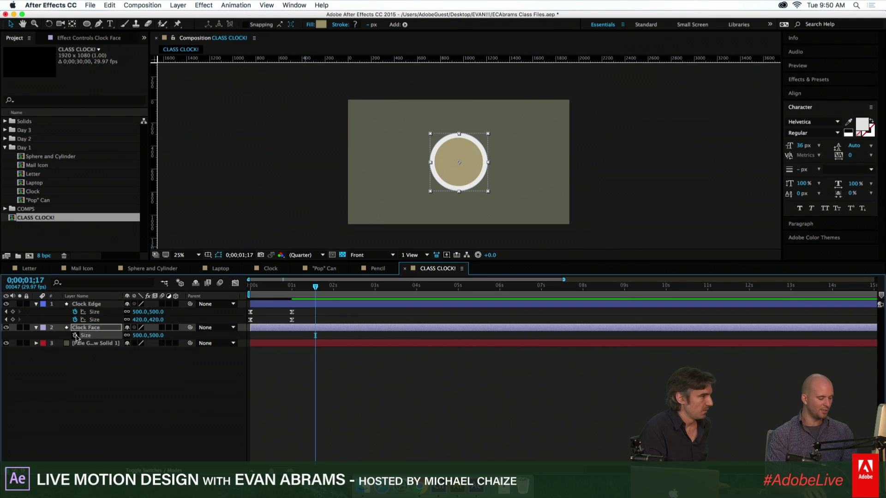
Add an expression to the Clock Face Size that links it to the Size of Clock Edge's Outside path
alt+click(75, 335)
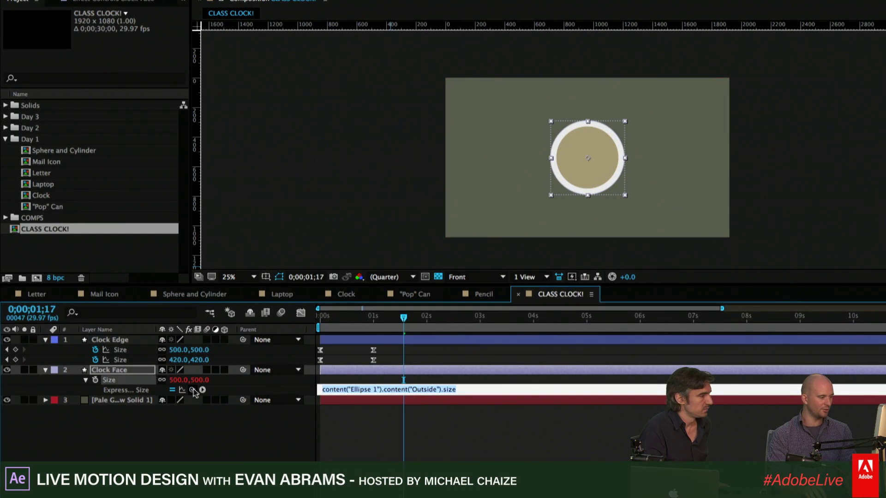
drag(193, 391, 138, 355)
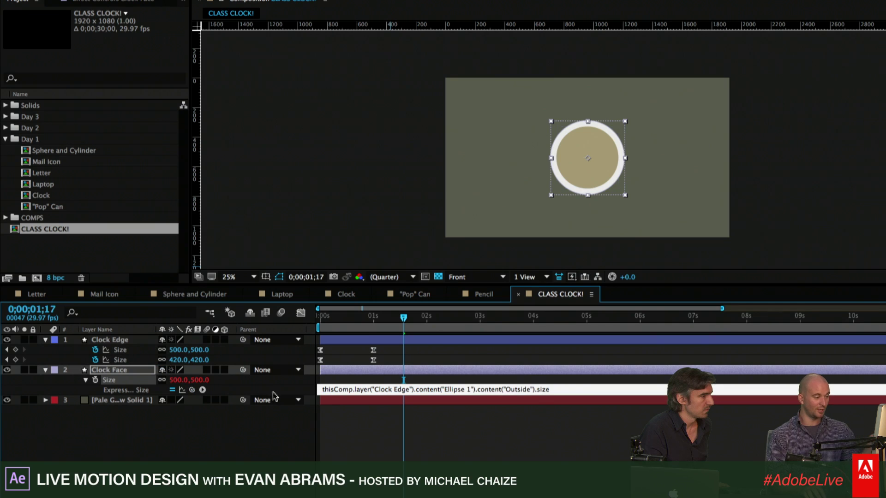
click(352, 421)
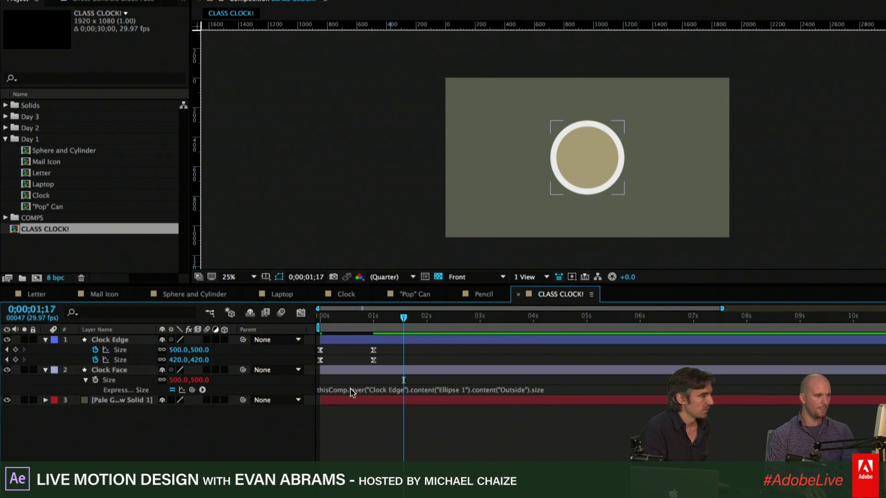
Preview the linked animation from the start and stop at 0;00;00;15 to compare the Clock Edge and Clock Face sizes
click(379, 369)
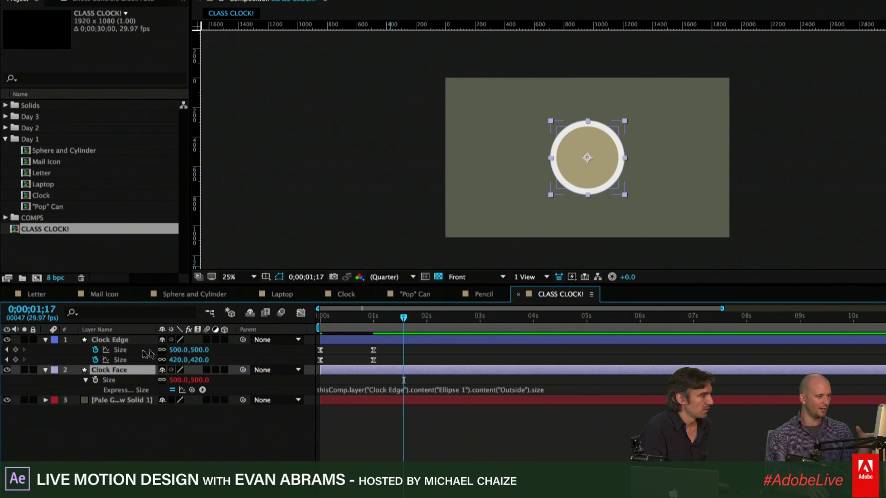
click(137, 352)
click(475, 444)
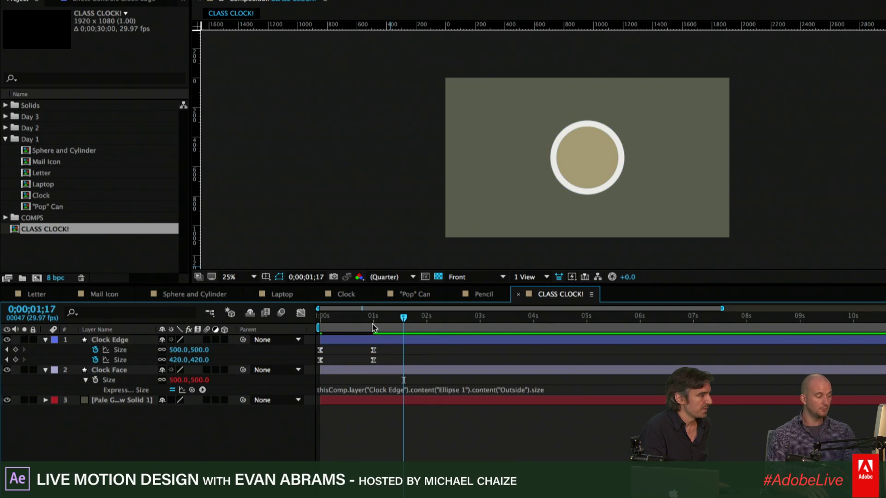
drag(371, 319, 211, 337)
key(space)
mouse_move(523, 219)
mouse_down()
mouse_move(538, 218)
mouse_move(511, 215)
mouse_up()
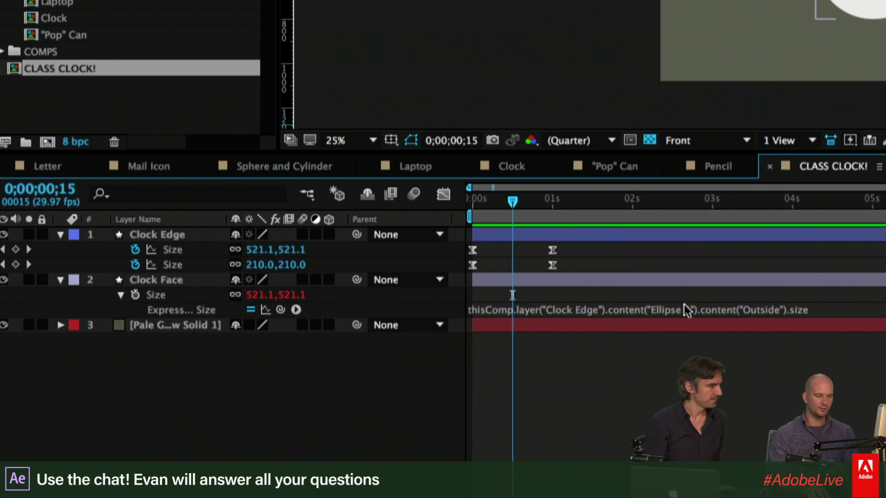
Enlarge the Clock Face Size expression field to several lines and move the current time to 0;00;00;13
click(684, 284)
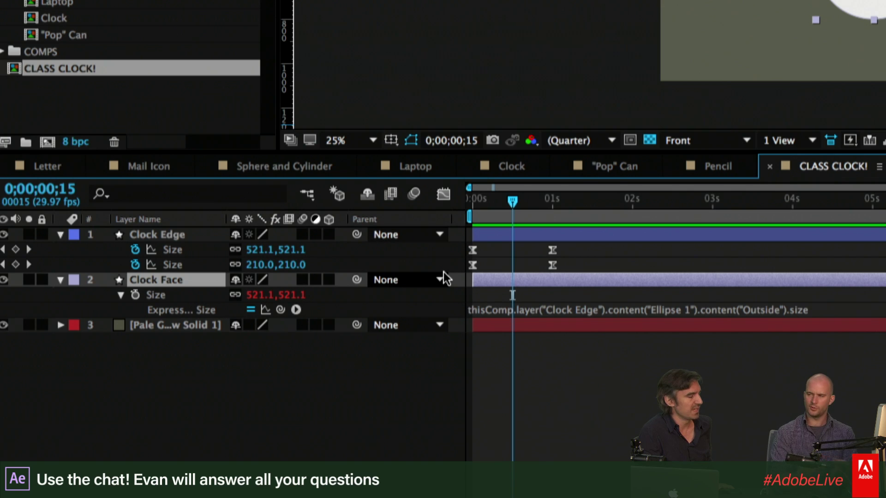
drag(626, 320, 623, 352)
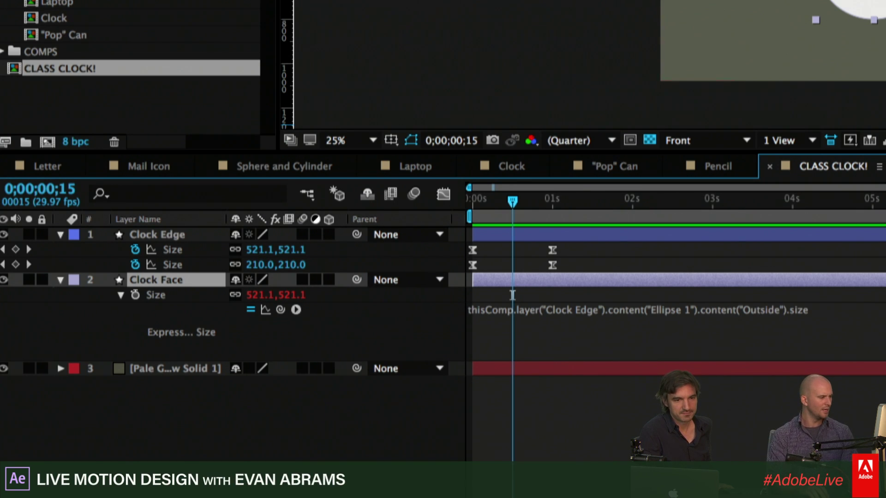
click(598, 329)
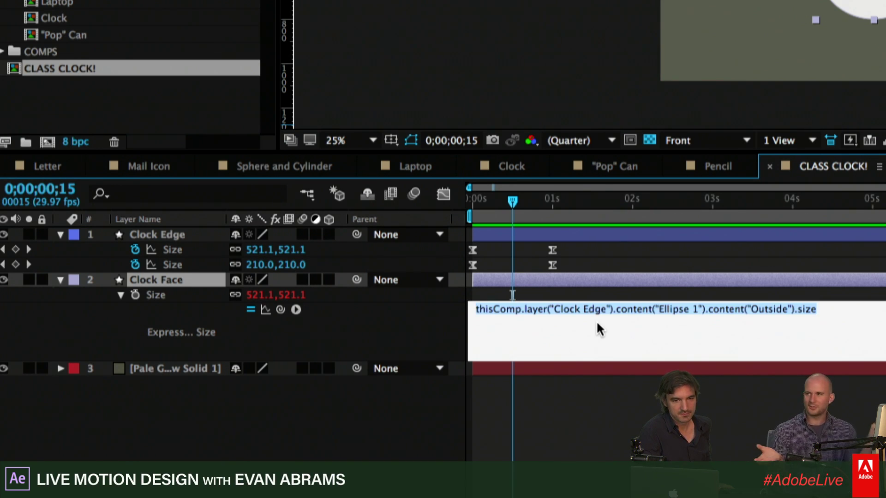
click(565, 290)
drag(512, 202, 507, 206)
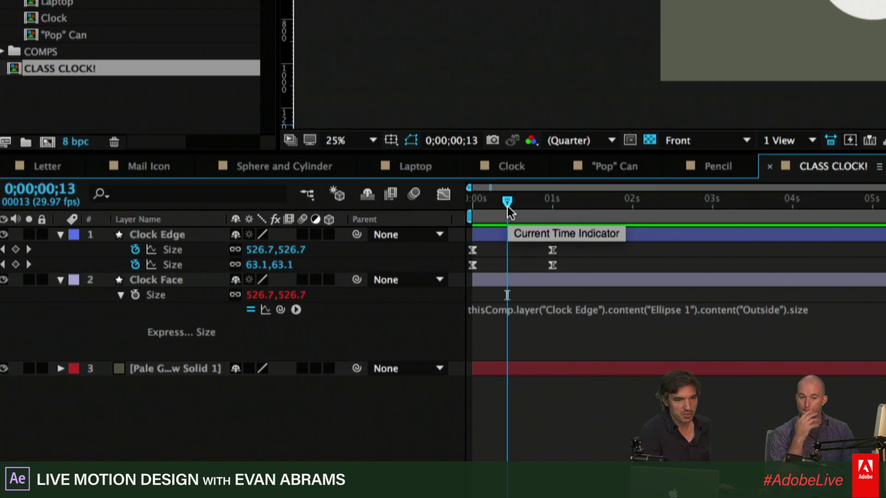
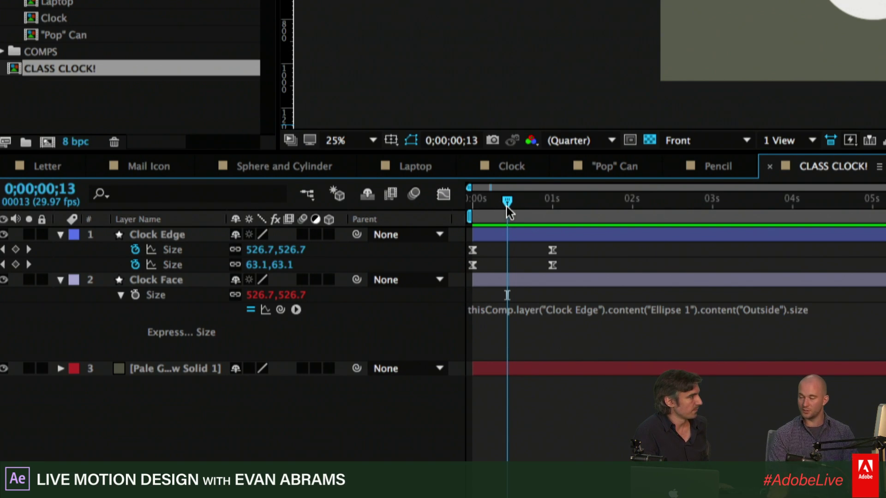
Open the Clock Face Size expression and link it again to the Size of Clock Edge's Outside path
click(883, 326)
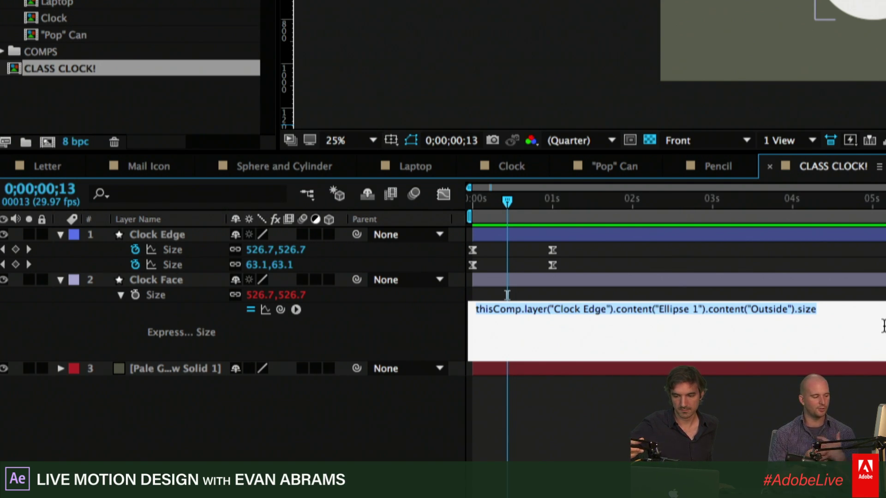
click(854, 309)
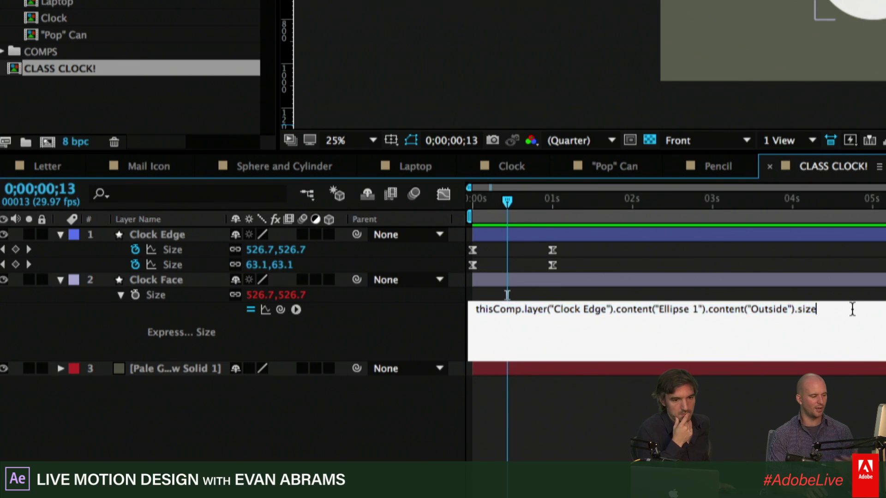
click(850, 295)
click(845, 315)
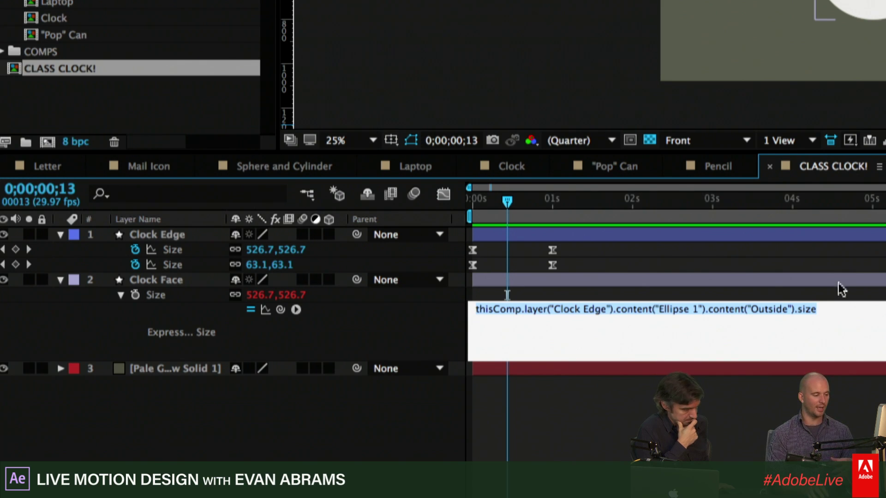
click(839, 294)
click(798, 322)
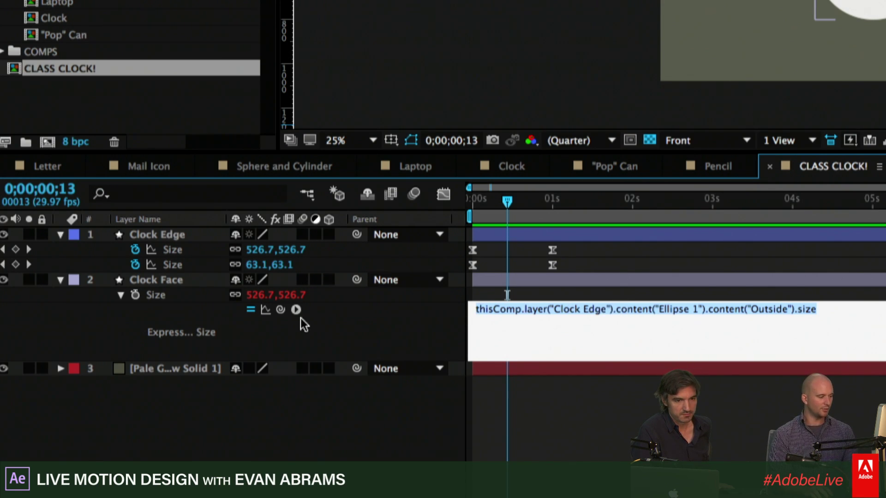
drag(281, 310, 173, 251)
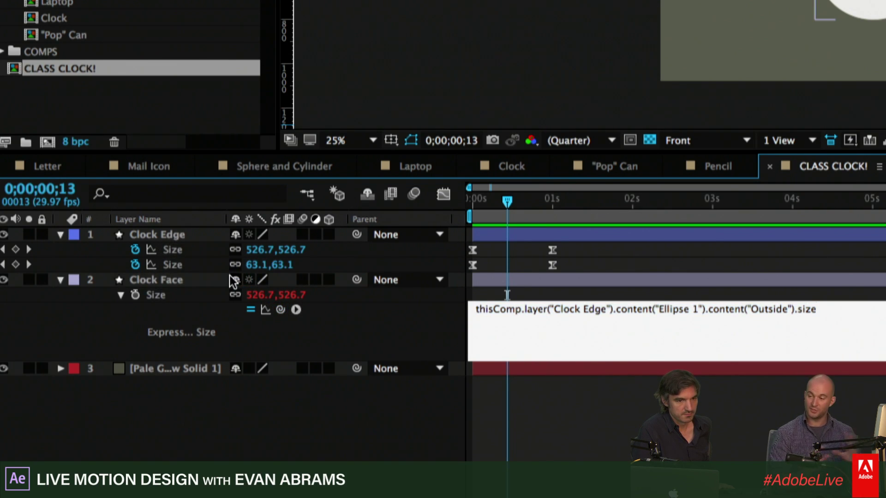
Examine the composition, layer, Ellipse 1, Outside and size parts of the Clock Face Size expression, and close the expression
click(578, 317)
click(579, 316)
drag(473, 308, 613, 309)
double_click(486, 309)
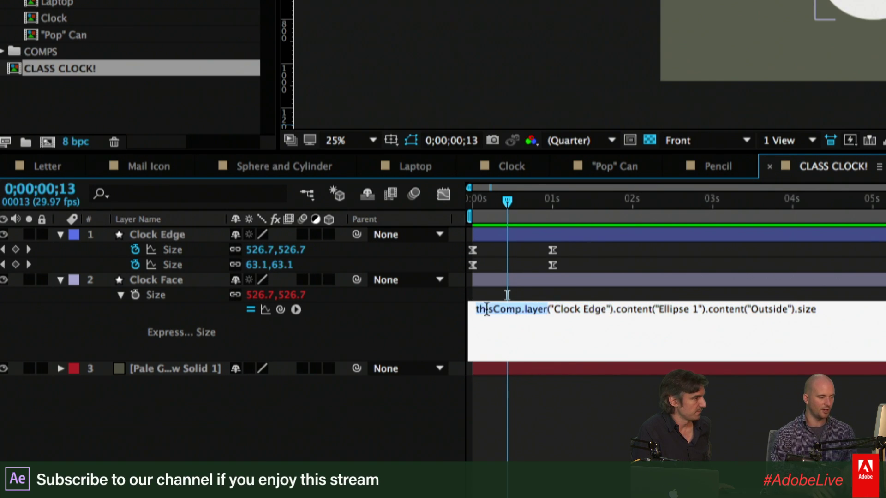
click(549, 310)
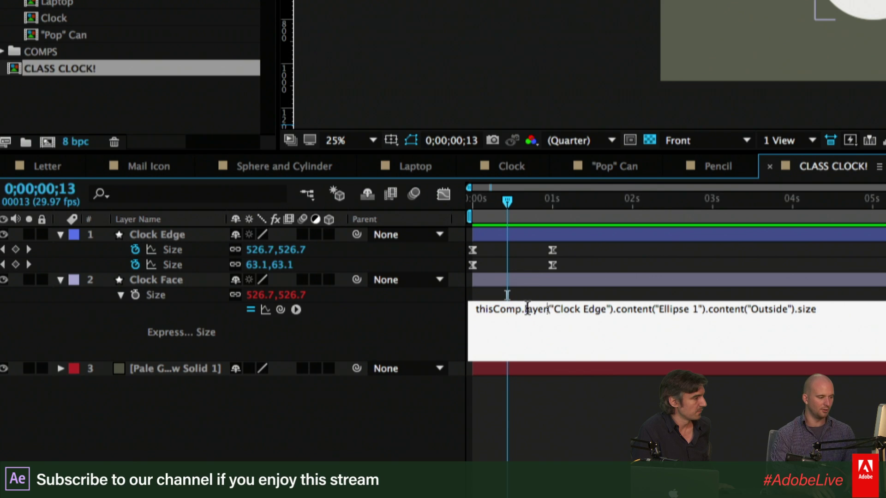
drag(527, 308, 614, 309)
click(614, 309)
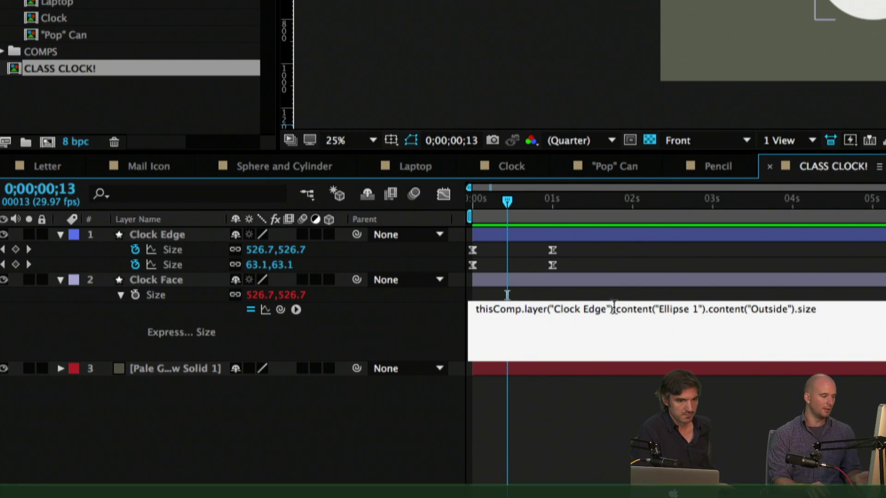
drag(618, 309, 815, 309)
click(628, 310)
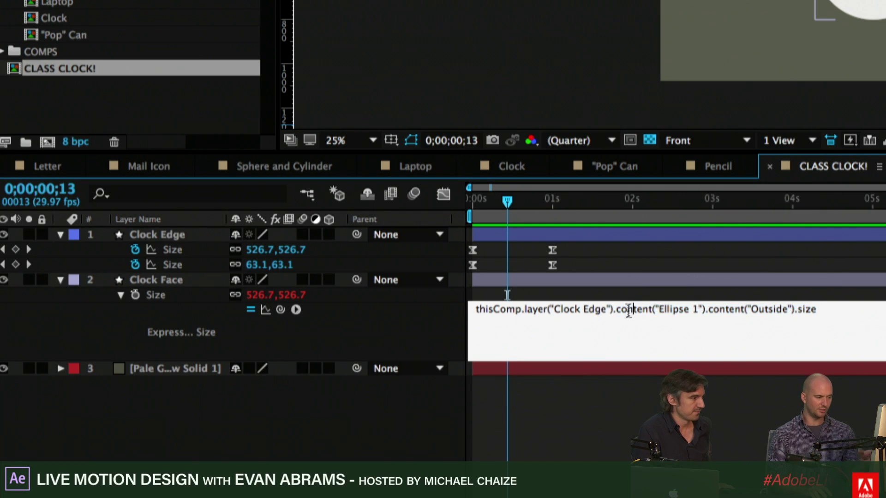
double_click(661, 316)
drag(661, 314, 682, 310)
click(701, 310)
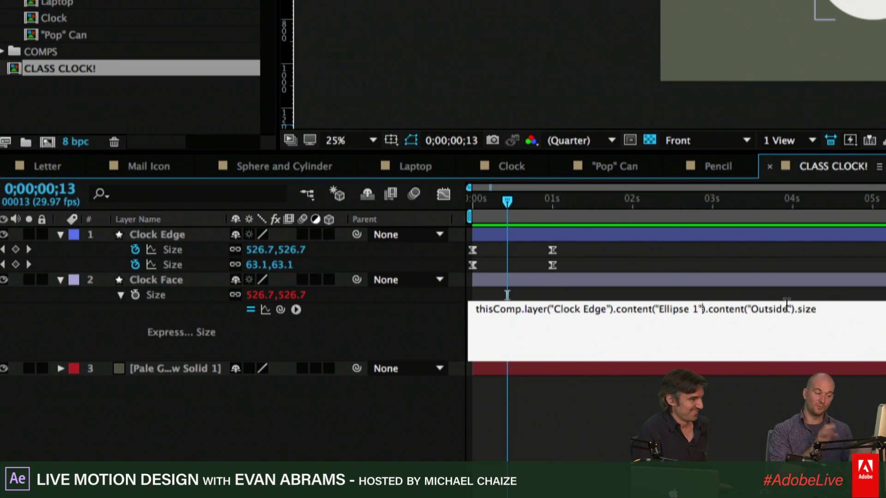
click(826, 313)
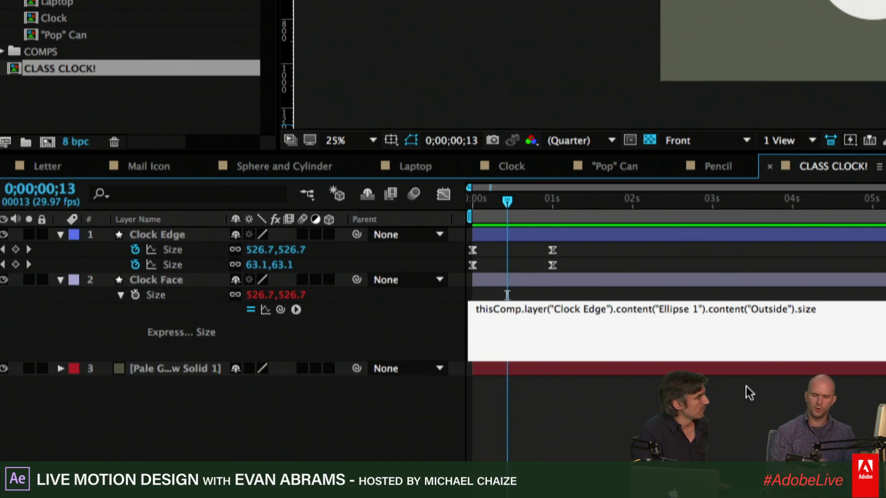
click(755, 414)
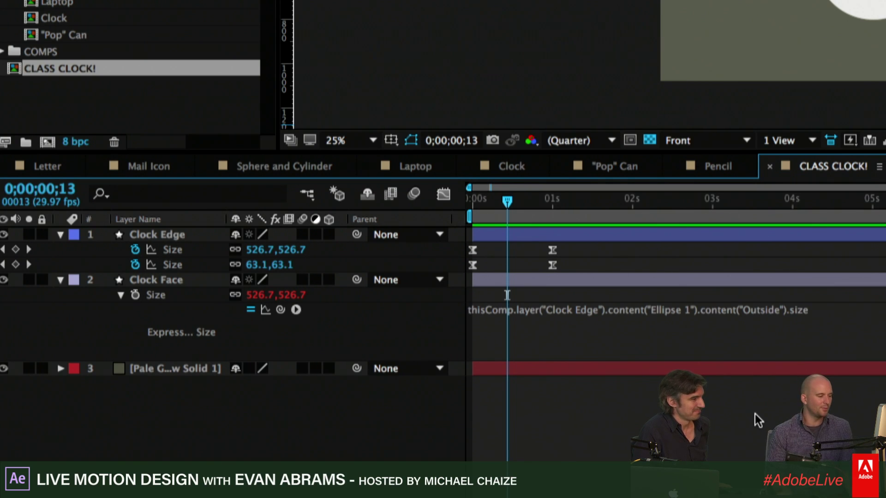
Preview the linked animation from the start and park the current time on the 0;00;01;00 keyframes
key(Home)
key(space)
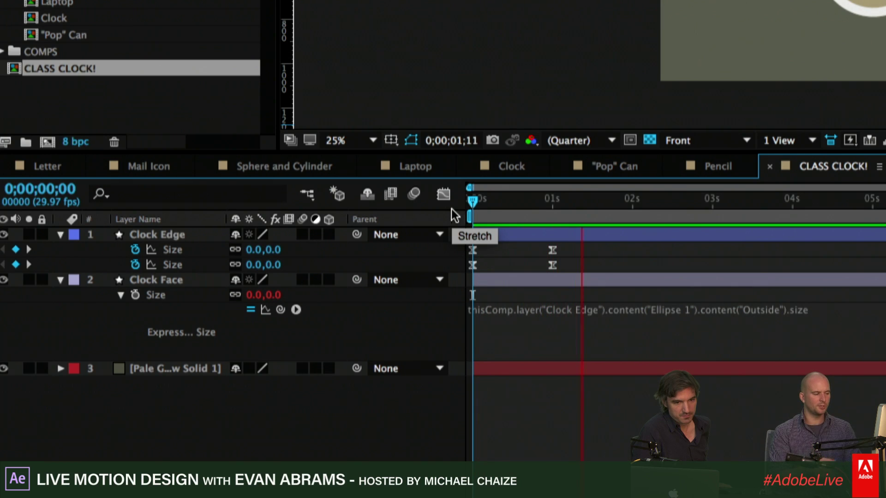
key(space)
drag(568, 215, 555, 214)
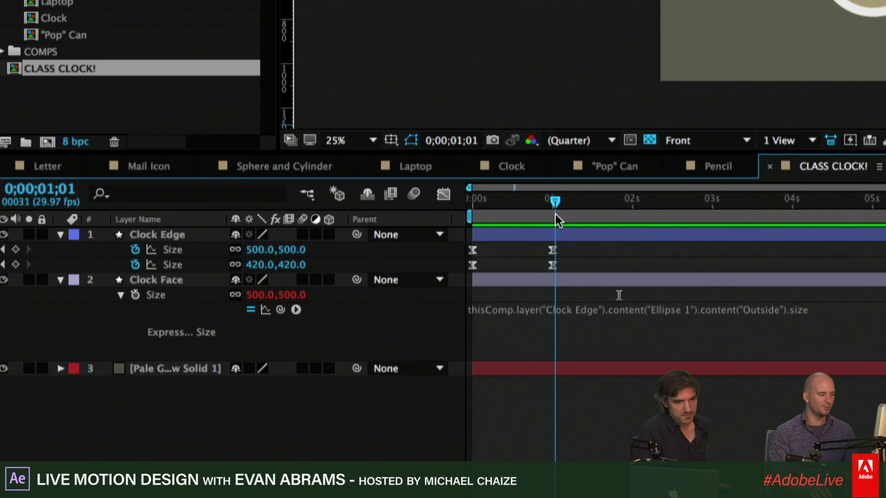
click(552, 215)
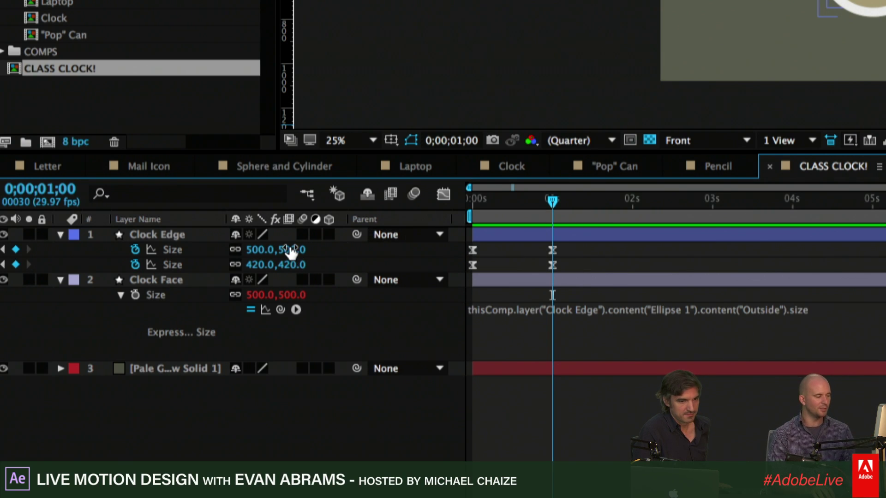
Try an outer Size of 687 on Clock Edge at 0;00;01;00, check it at 0;00;00;12, and undo the change
drag(293, 252, 380, 252)
drag(553, 226, 504, 221)
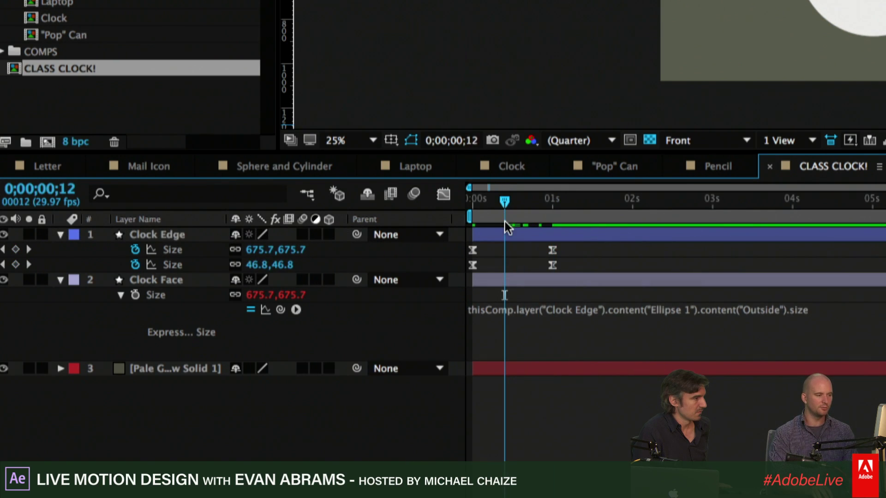
click(552, 214)
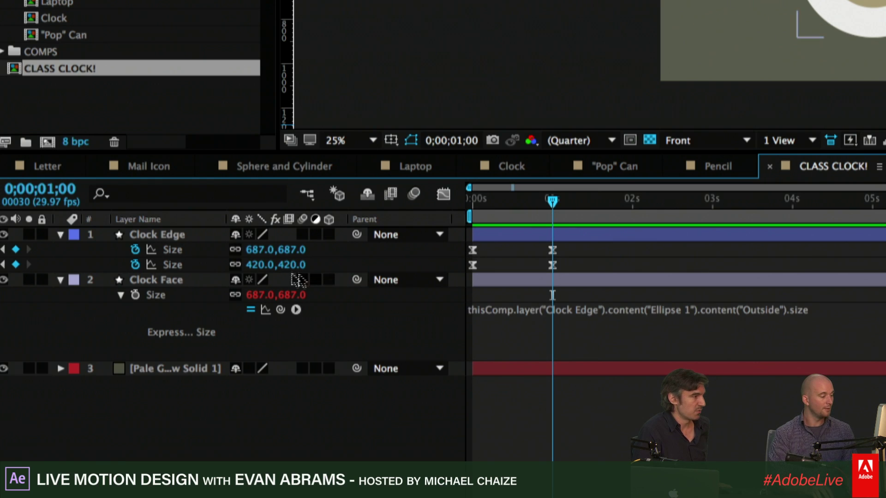
key(super+z)
key(super+z)
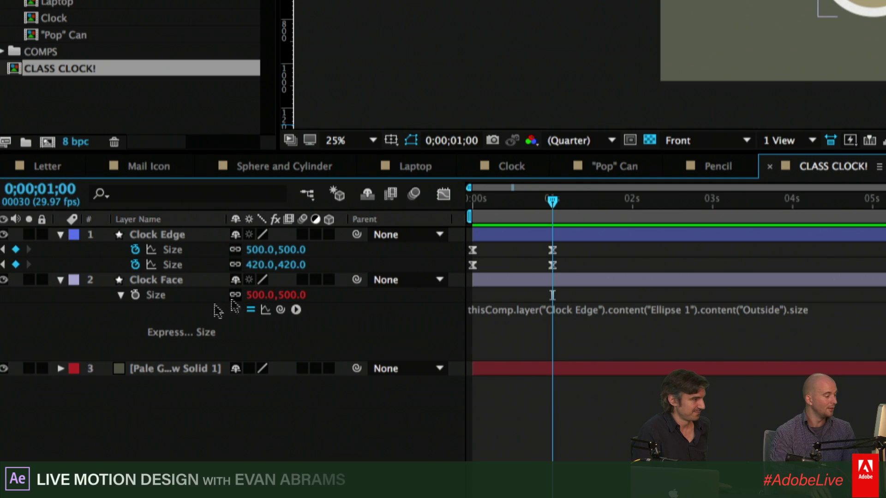
Collapse the Clock Face layer's properties and clear the layer selection
click(61, 279)
click(172, 283)
click(213, 341)
click(155, 295)
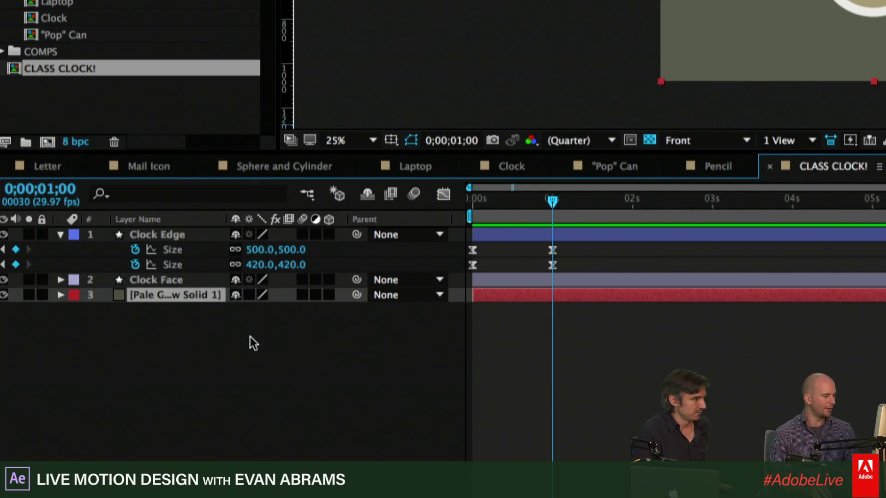
click(251, 343)
click(171, 235)
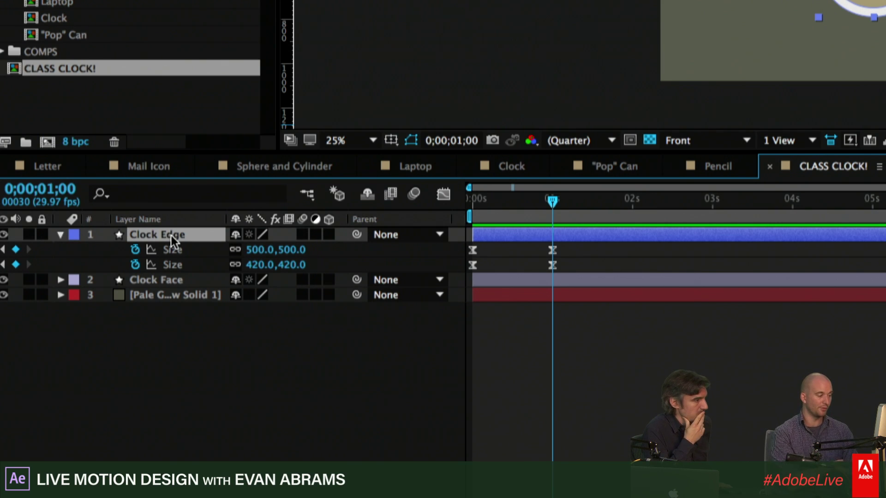
key(ctrl+d)
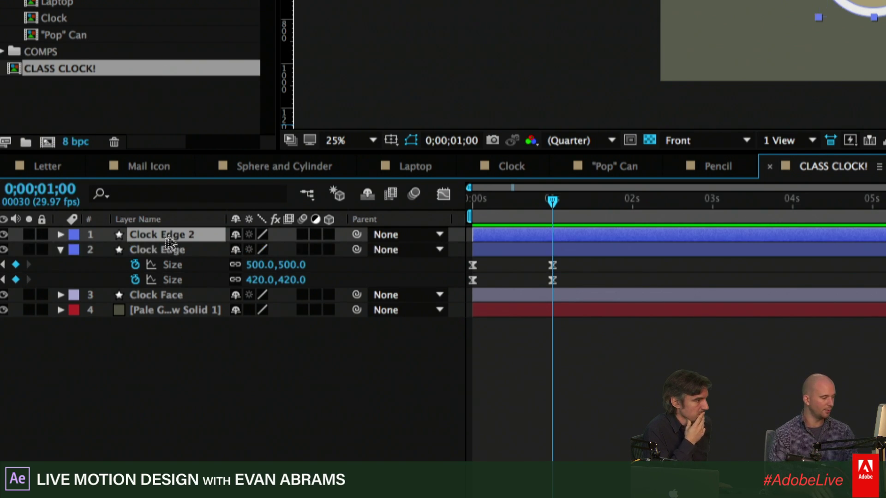
key(ctrl+z)
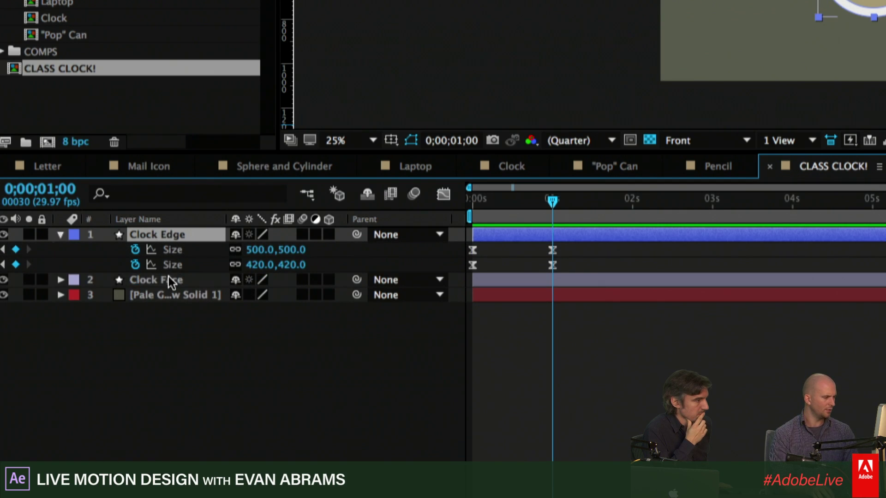
Duplicate the Clock Face layer and rename the copy Outside Shadow
click(167, 276)
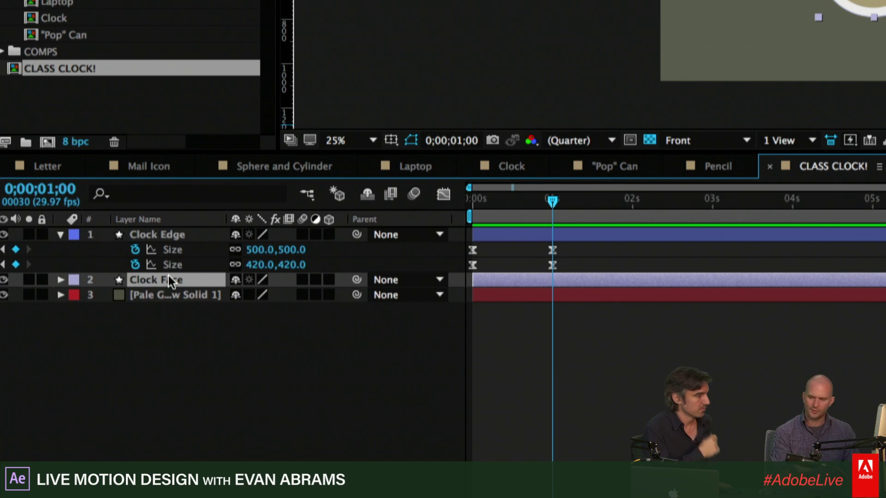
key(ctrl+d)
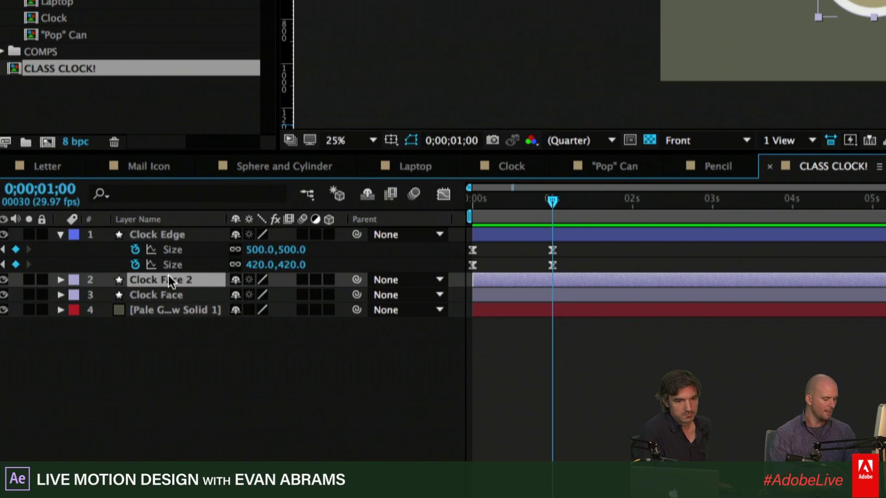
key(Return)
text(Ou)
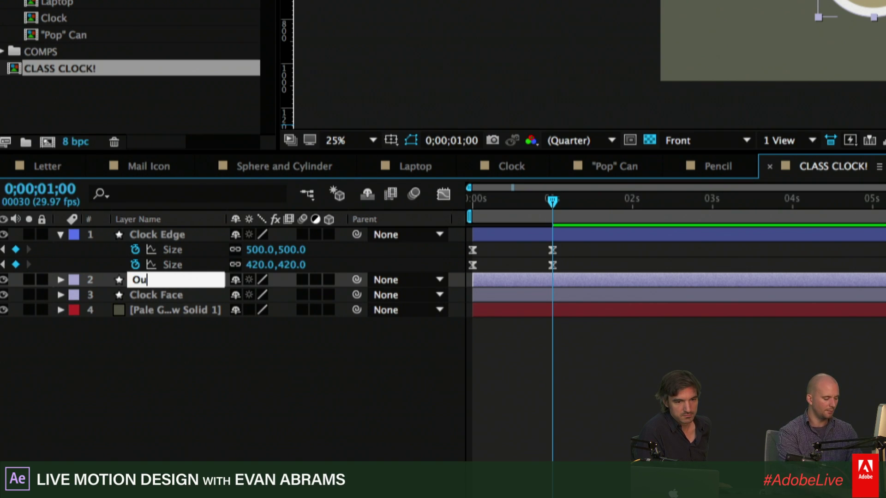
text(tside Shadow)
key(Return)
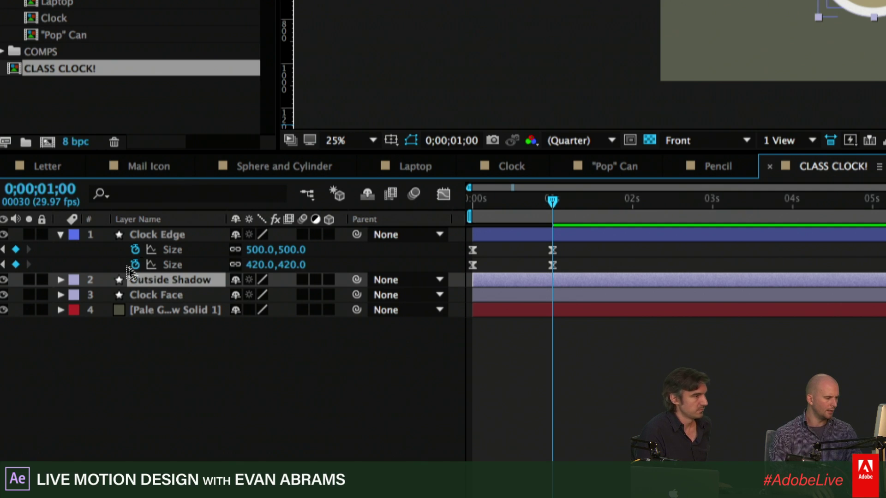
Move the Outside Shadow layer below Clock Face and give it a Dark Green label
drag(138, 280, 138, 295)
click(72, 297)
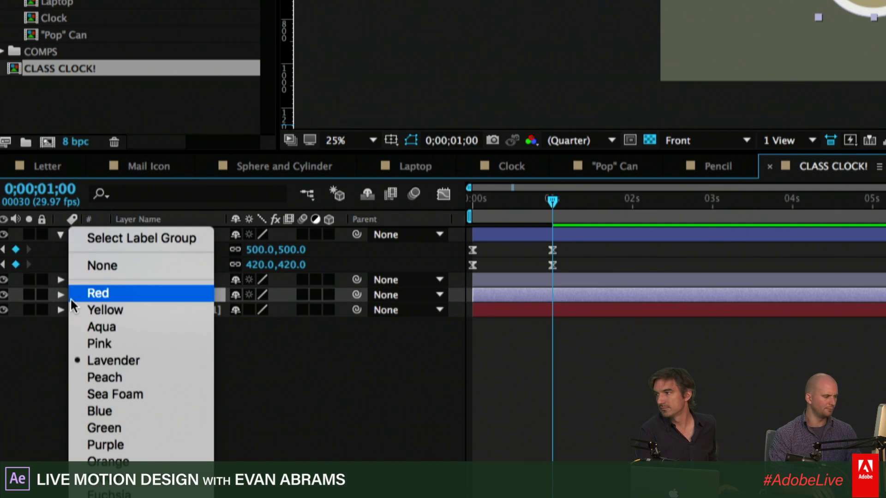
click(142, 497)
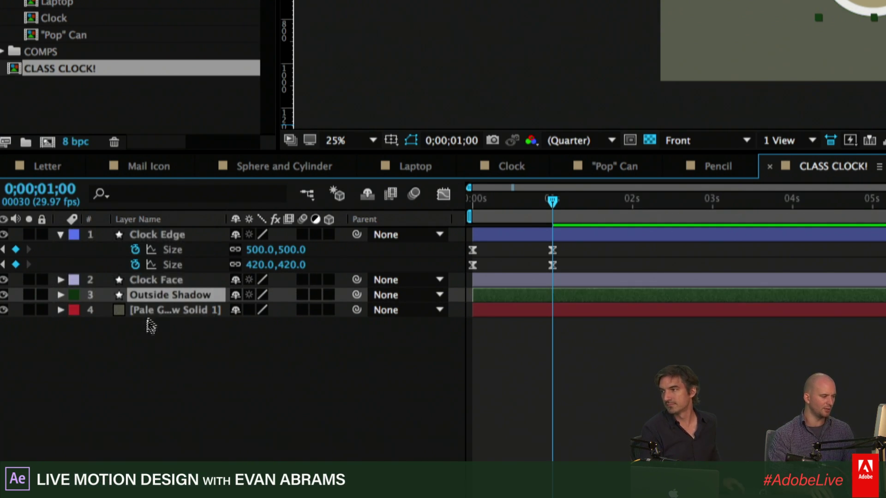
Reveal the modified properties of the Outside Shadow layer and duplicate its Outside path within Ellipse 1
key(u)
key(u)
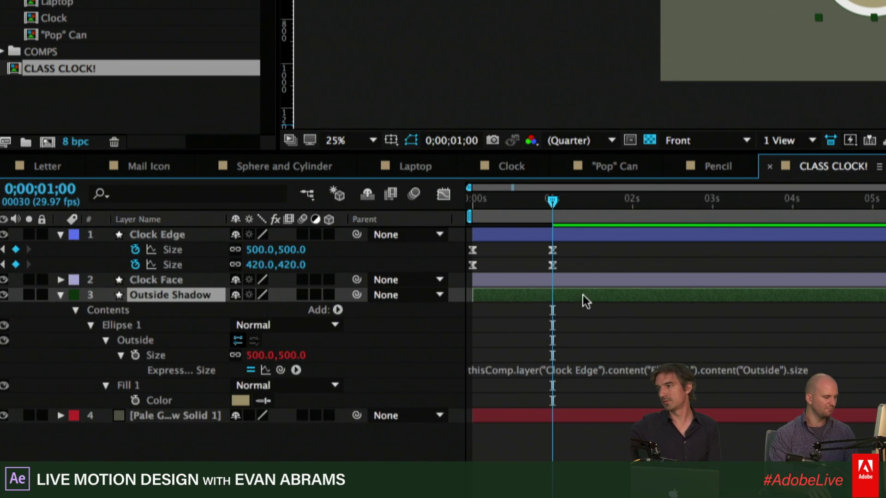
click(72, 299)
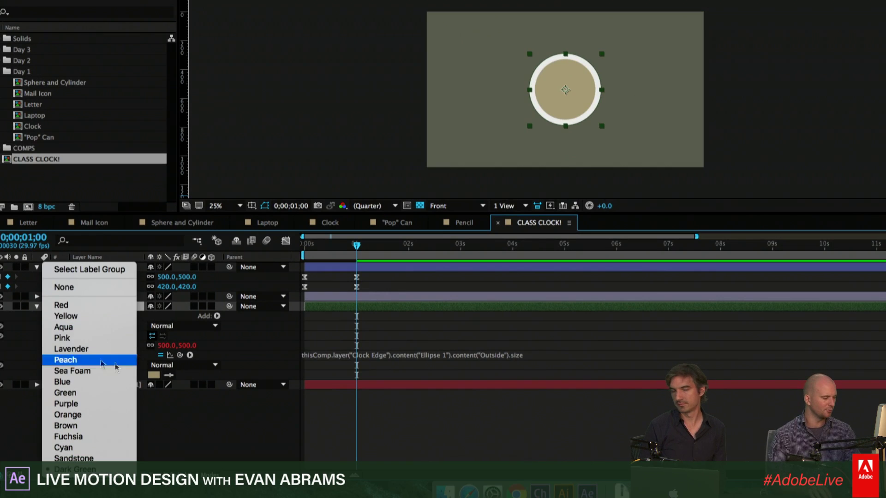
click(508, 339)
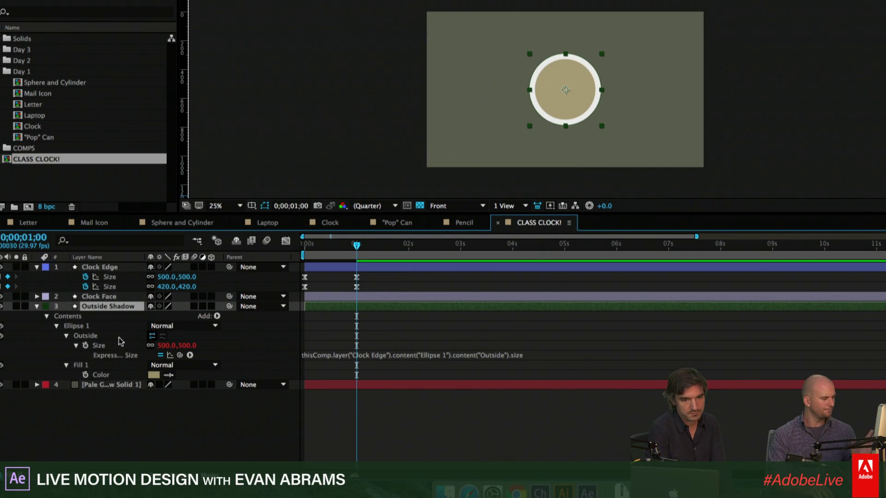
click(117, 336)
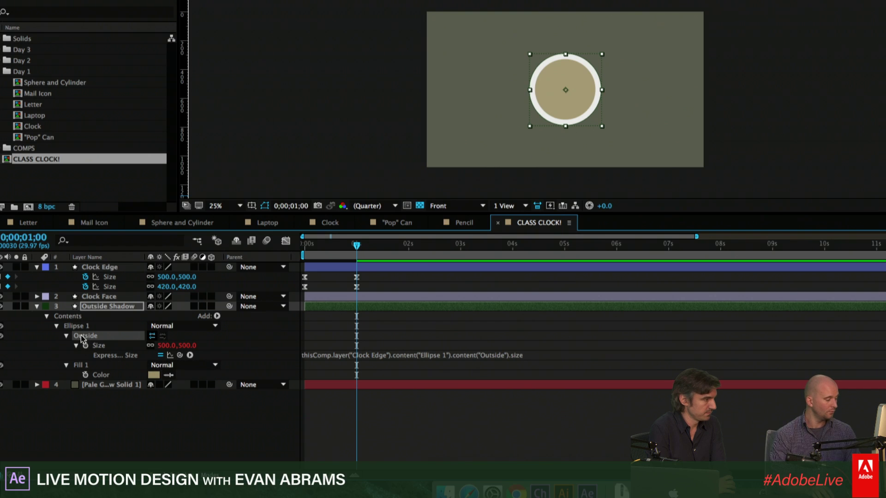
key(ctrl+d)
Show the full contents of Ellipse 1 in Outside Shadow with both Outside paths and Fill 1 collapsed
click(66, 364)
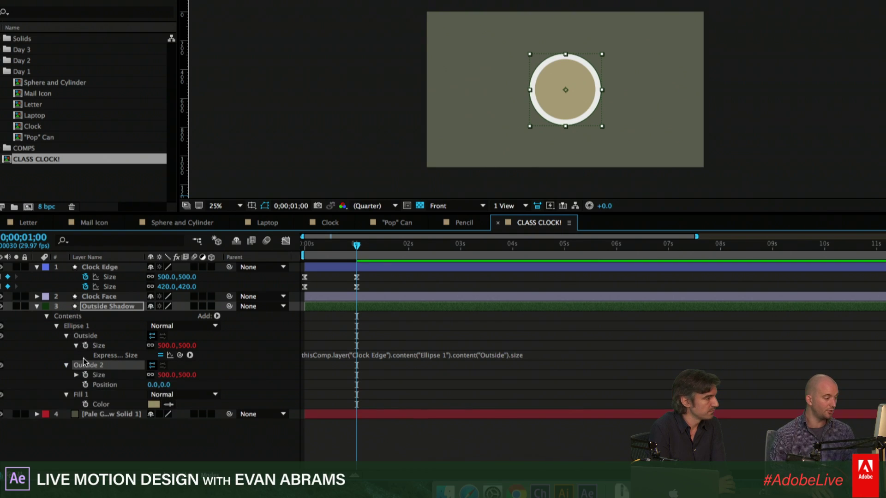
click(47, 317)
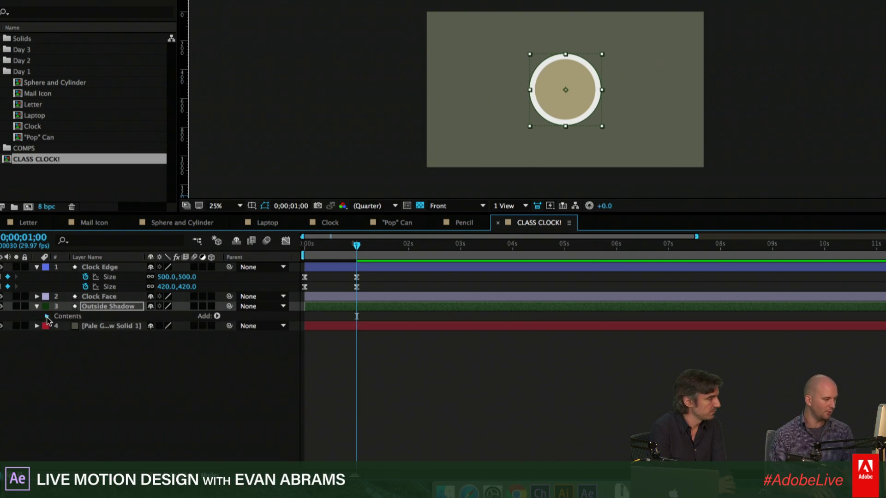
click(46, 316)
click(65, 336)
click(66, 345)
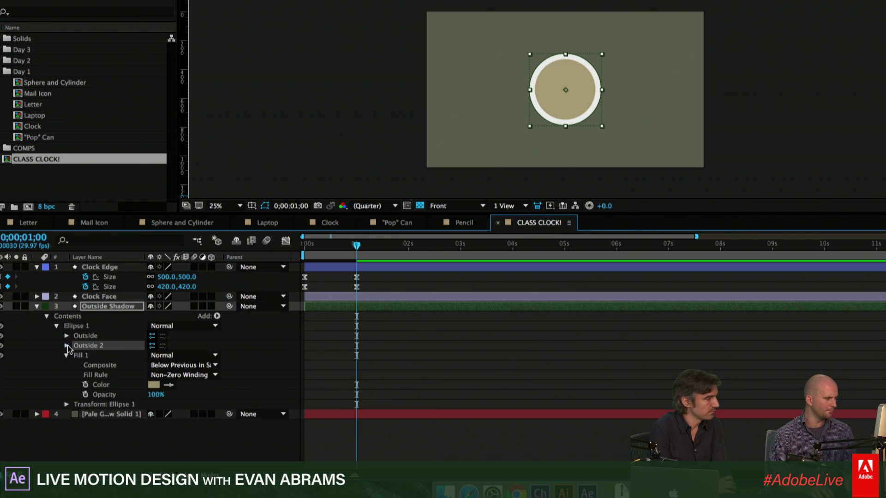
click(67, 355)
Rename the Ellipse 1 group in the Outside Shadow layer as Shadow
click(76, 326)
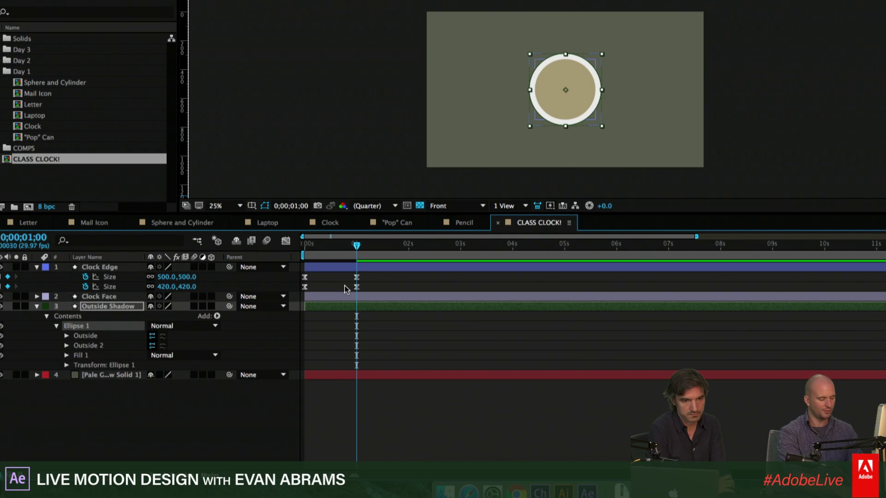
key(Return)
text(Shadow)
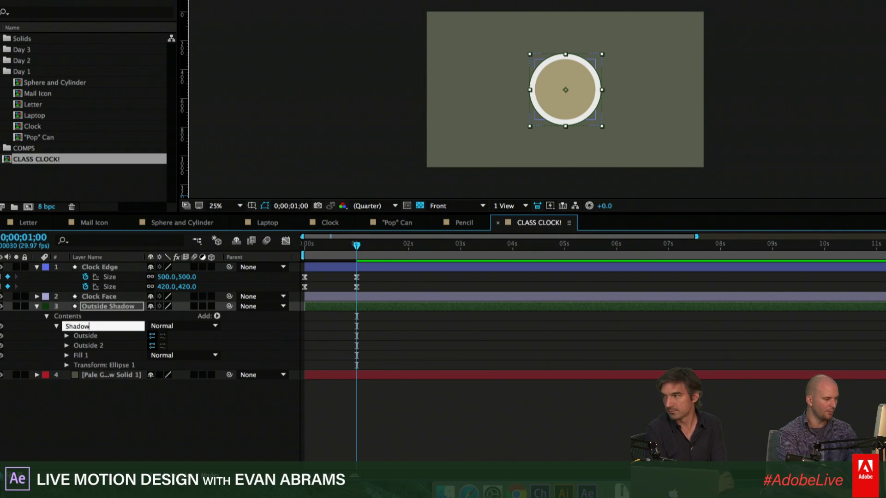
key(Return)
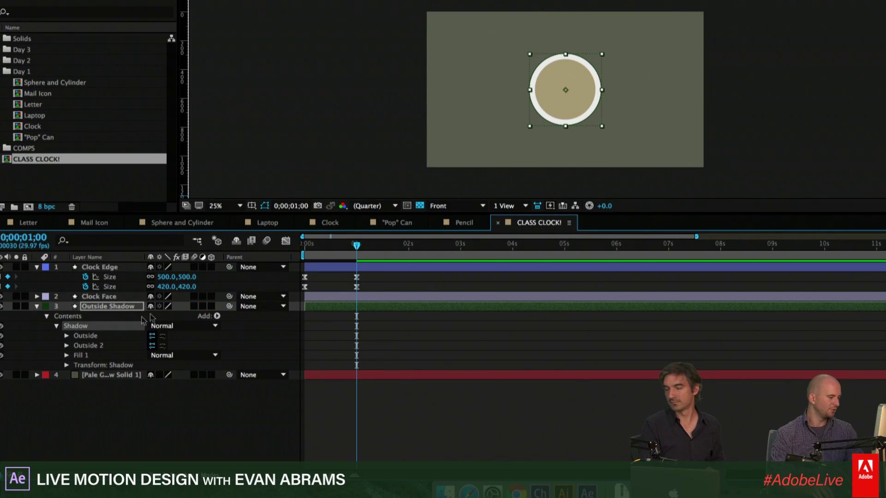
Expand both Outside paths in the Shadow group and show their Size expressions
click(67, 346)
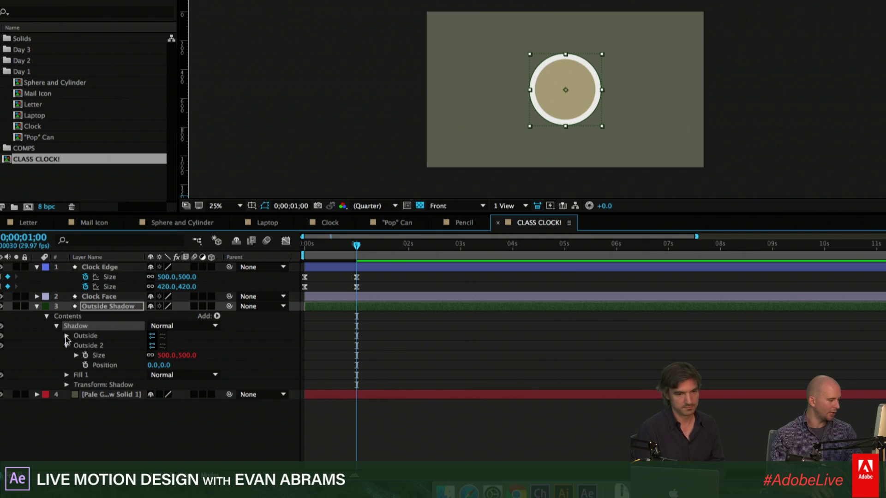
click(67, 336)
click(98, 347)
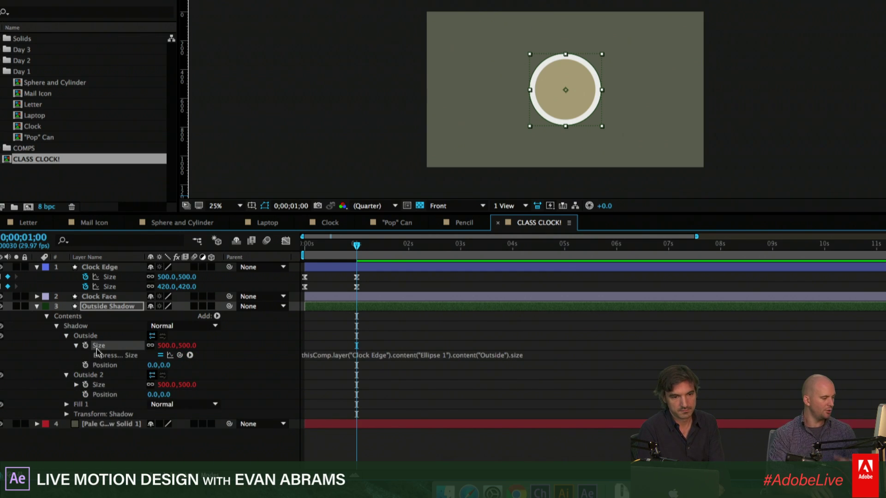
click(83, 335)
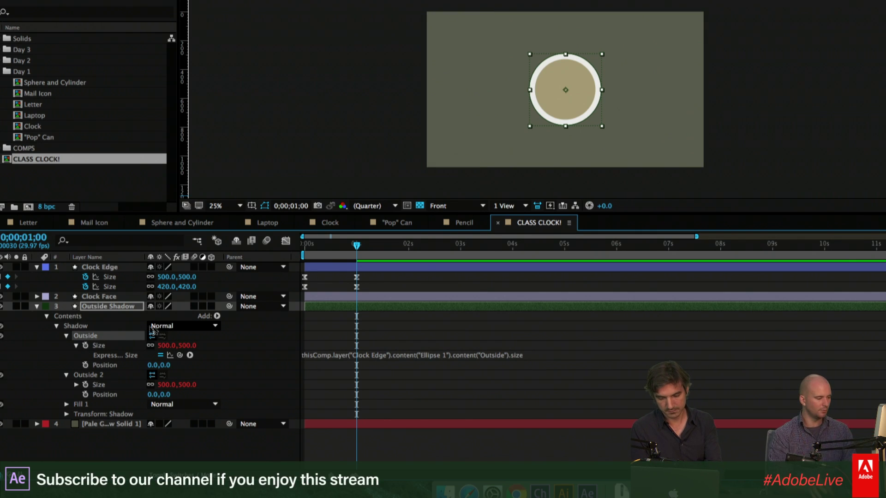
click(77, 385)
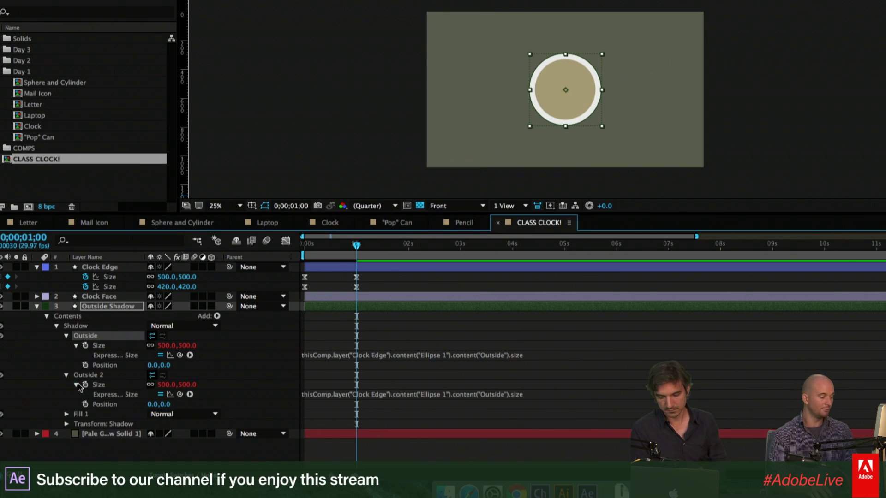
Expand Fill 1 in the Shadow group and set its colour to black
drag(317, 258, 381, 272)
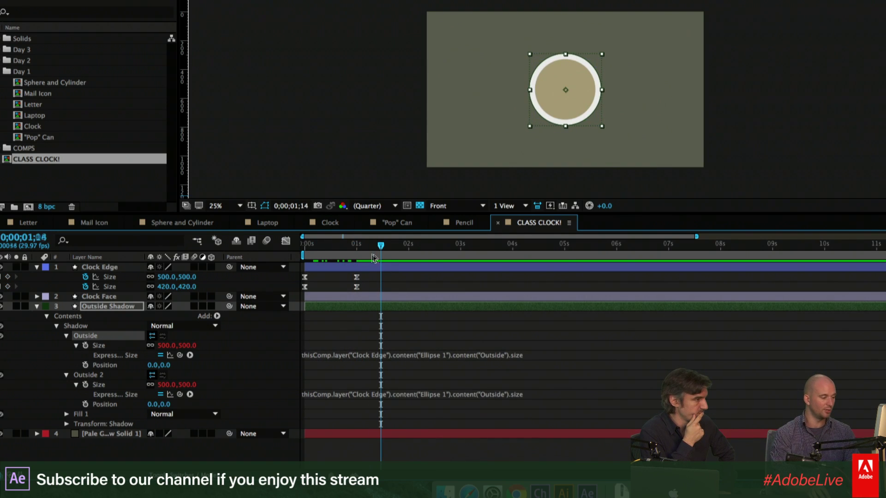
click(67, 414)
click(153, 444)
text(0)
key(Return)
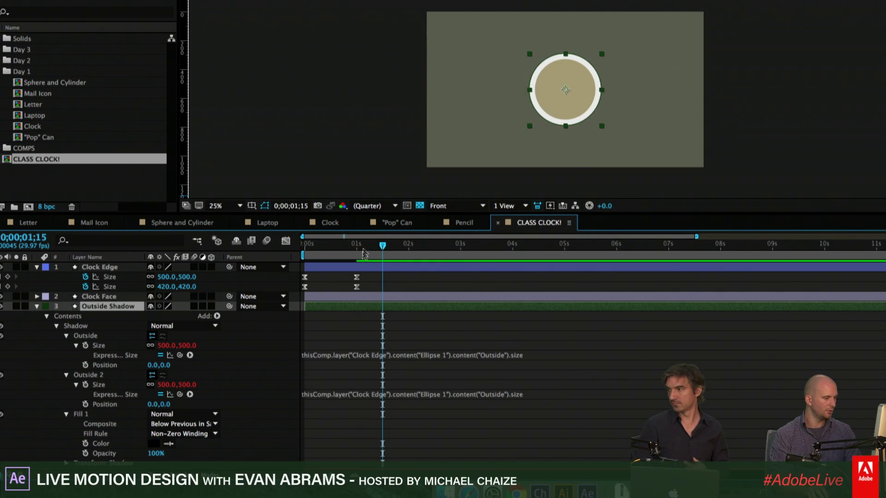
Start keyframing the Position of the Outside 2 path at 0;00;01;00
click(357, 255)
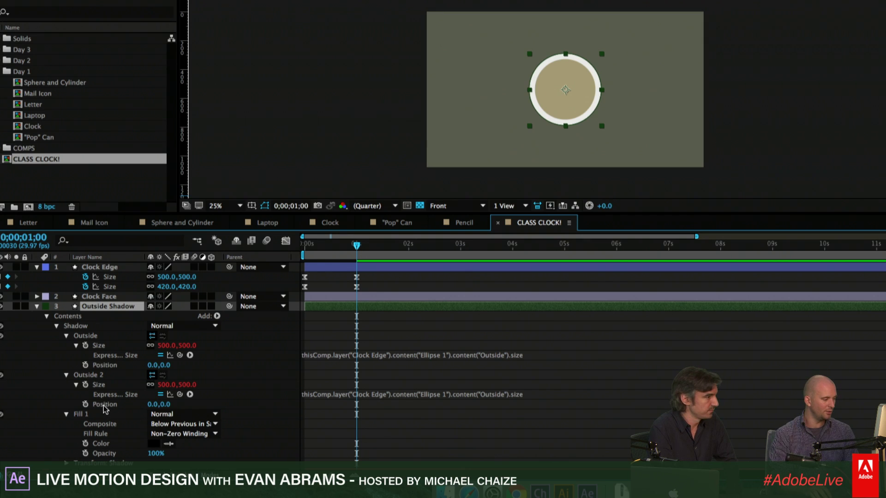
click(87, 404)
click(85, 404)
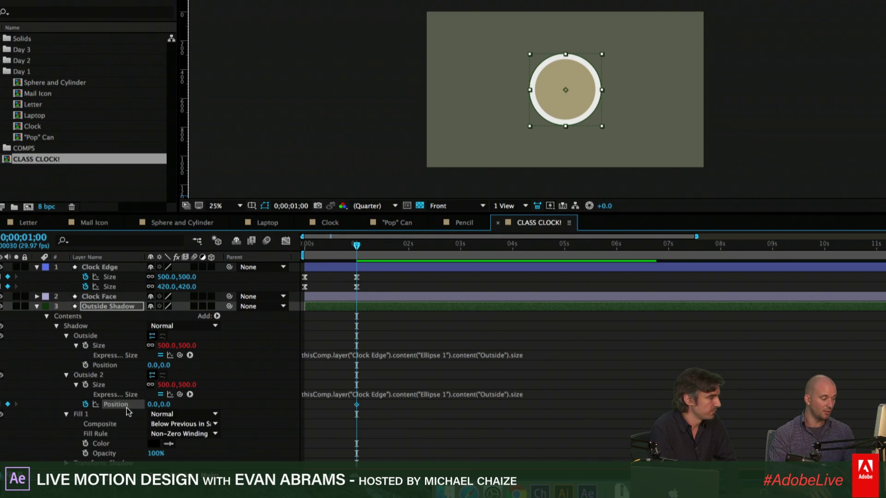
click(95, 376)
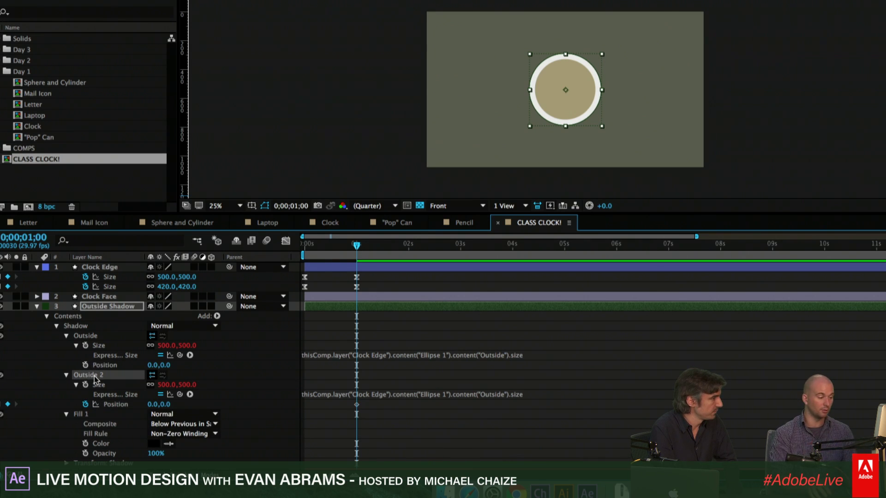
click(108, 406)
click(101, 375)
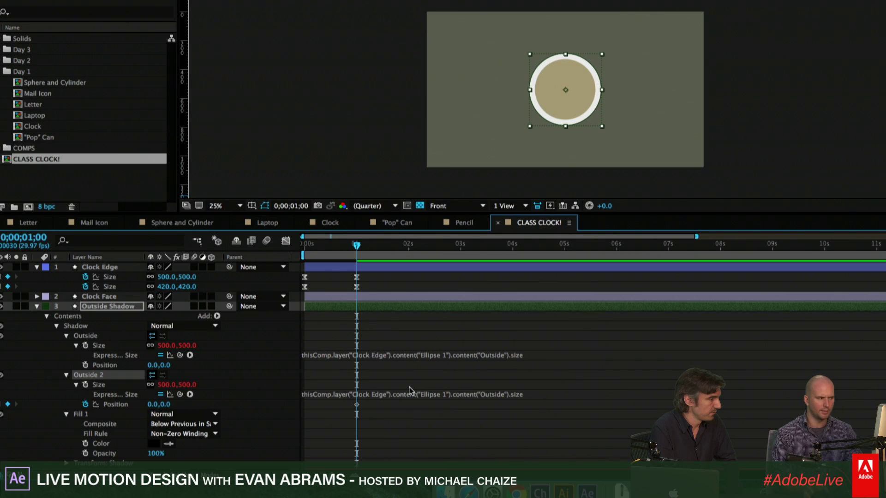
click(122, 405)
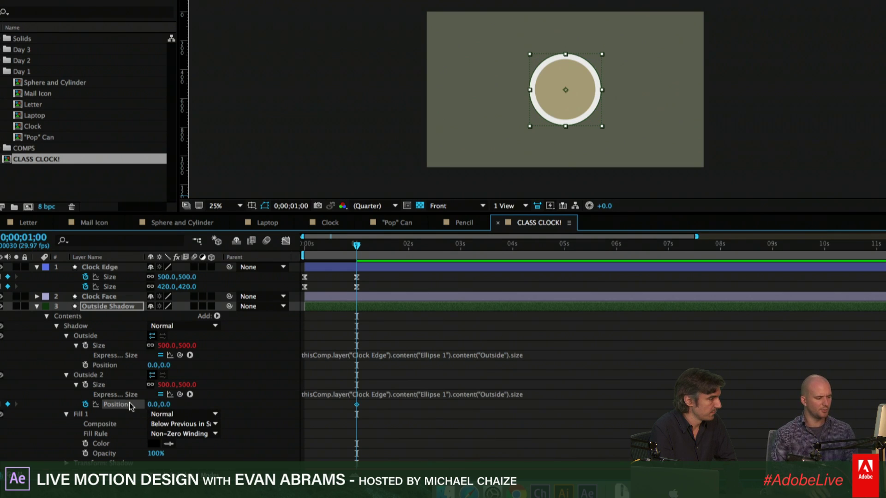
At 0;00;02;00, keyframe Outside 2's Position at 0.0, 633.0
key(space)
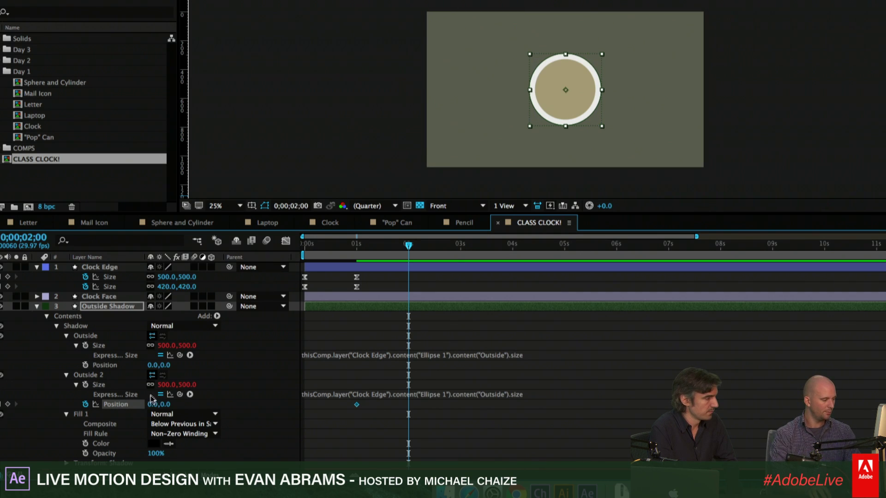
drag(171, 404, 524, 425)
drag(424, 406, 341, 412)
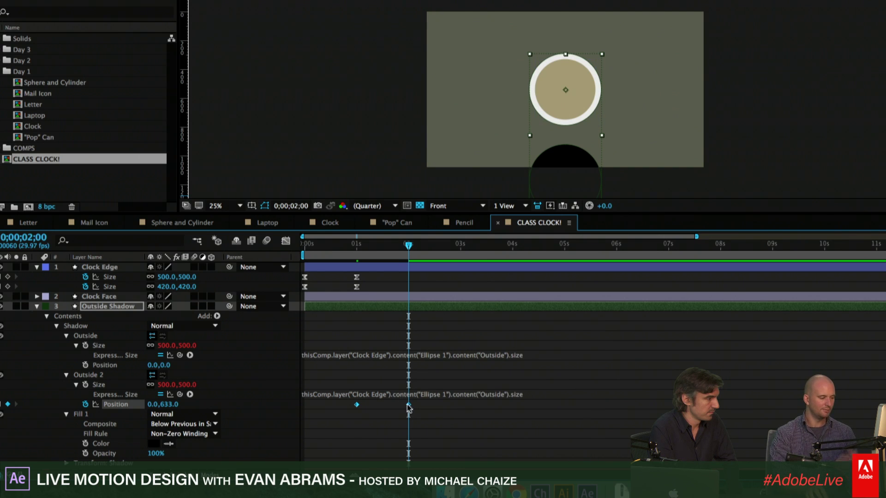
Apply Easy Ease to both Outside 2 Position keyframes and reshape their speed graph so the motion peaks early
drag(395, 257, 353, 444)
click(286, 240)
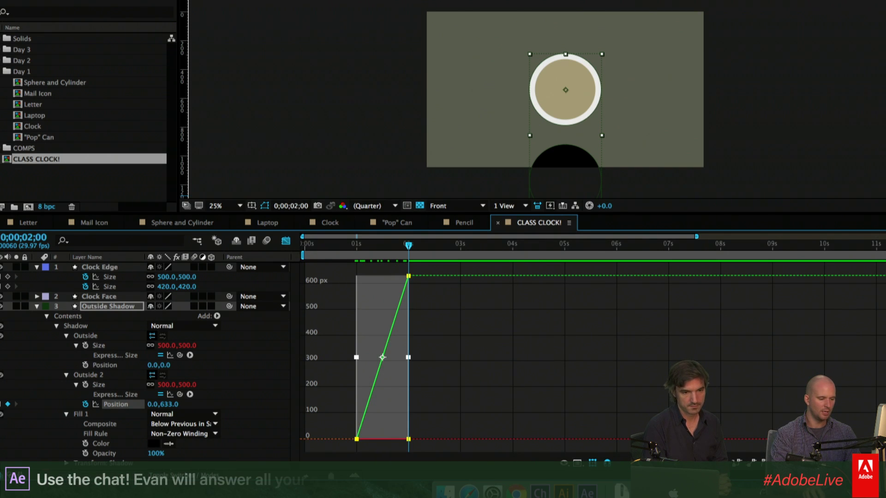
key(F9)
click(577, 462)
click(595, 380)
drag(461, 386, 383, 439)
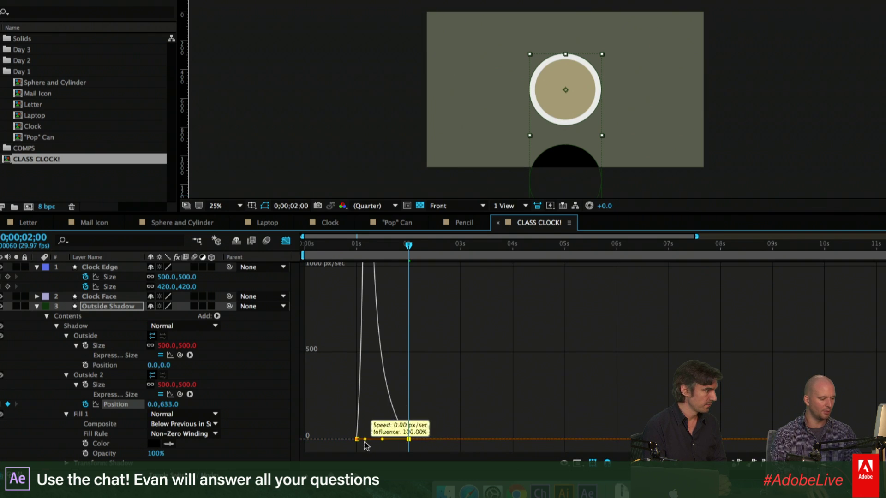
Reduce the first Position keyframe's outgoing influence to almost nothing and slightly shorten the second keyframe's incoming influence
click(360, 245)
drag(361, 246, 369, 250)
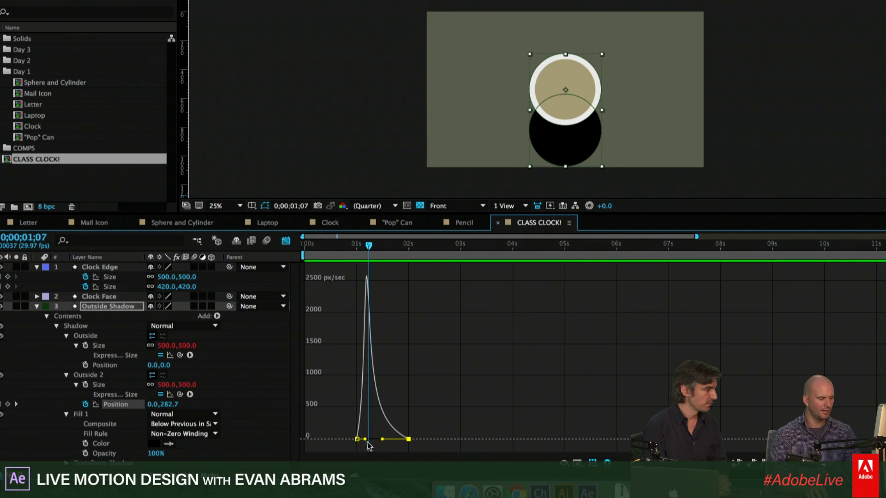
drag(365, 439, 357, 439)
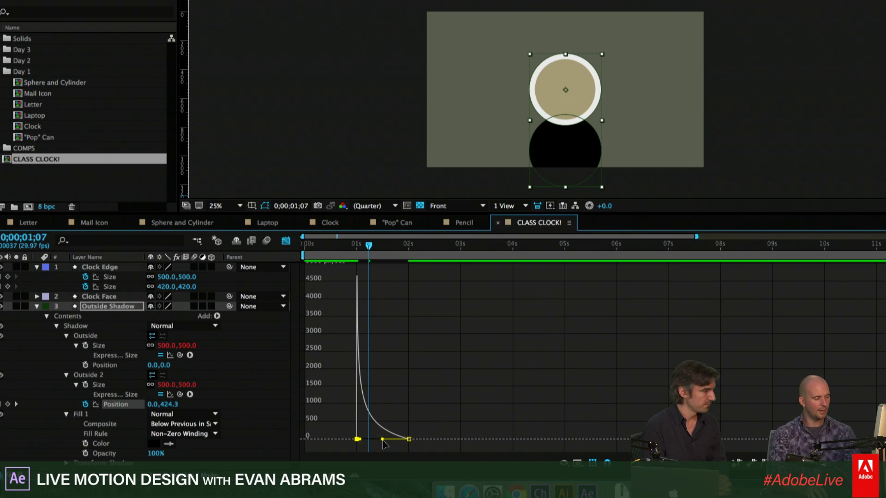
drag(383, 439, 387, 439)
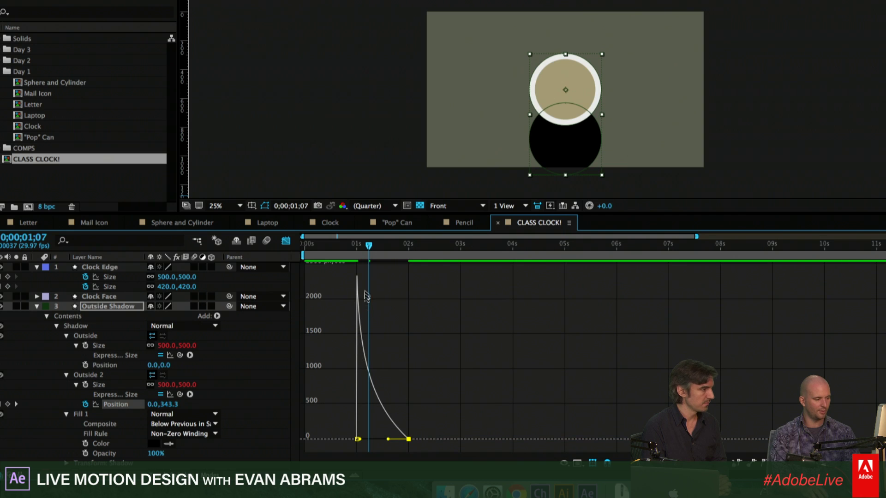
Review the shadow's sliding motion from one to two seconds and switch from the speed graph back to the layer bars
click(352, 249)
key(space)
drag(353, 249, 356, 279)
mouse_move(356, 280)
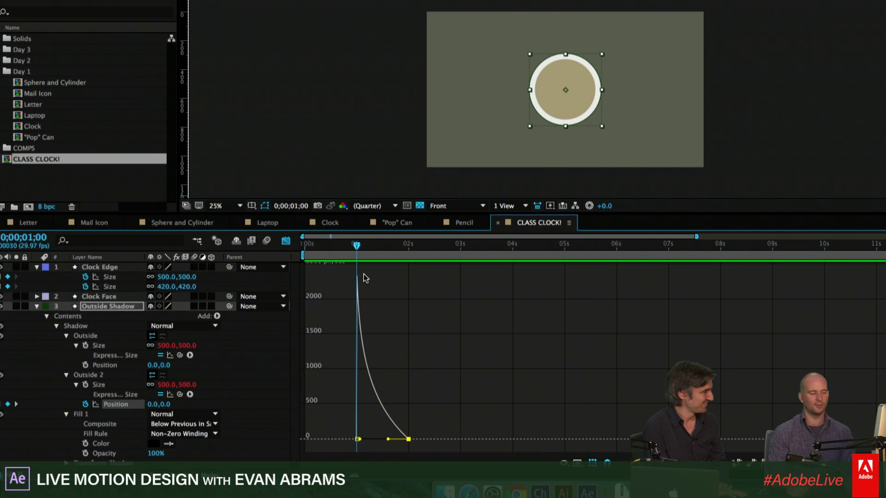
mouse_move(357, 246)
mouse_down()
mouse_move(378, 252)
mouse_move(368, 253)
mouse_up()
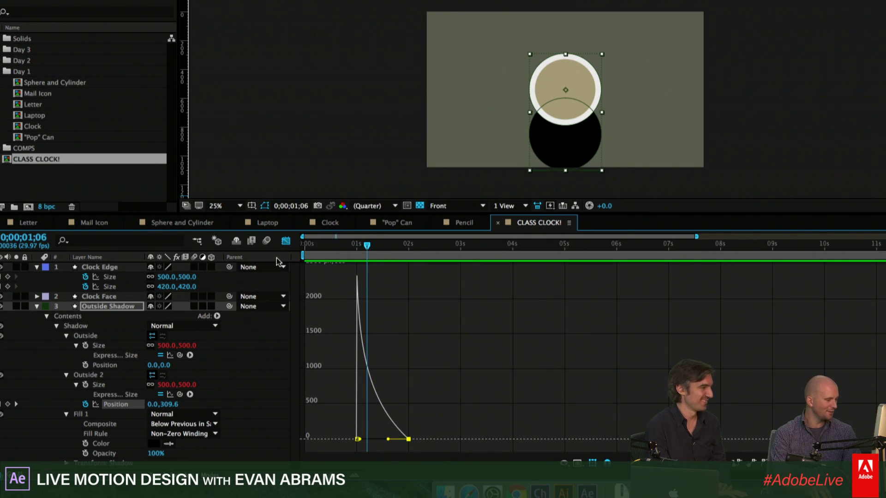
click(286, 240)
click(355, 256)
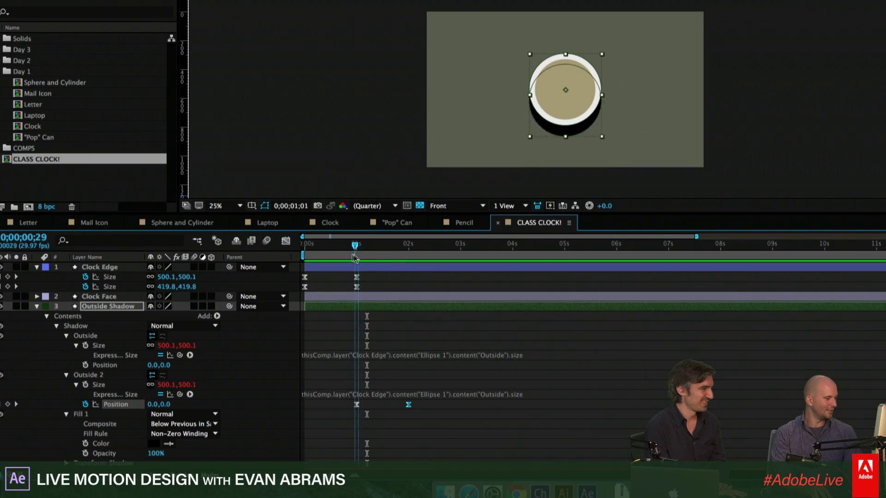
drag(354, 255, 408, 257)
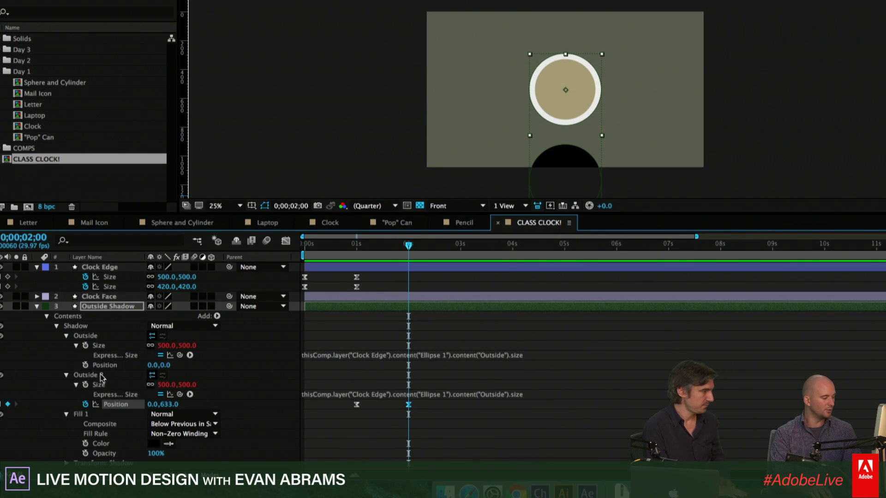
Add a rectangle path to the Shadow group below Outside 2 and expand its properties
click(88, 336)
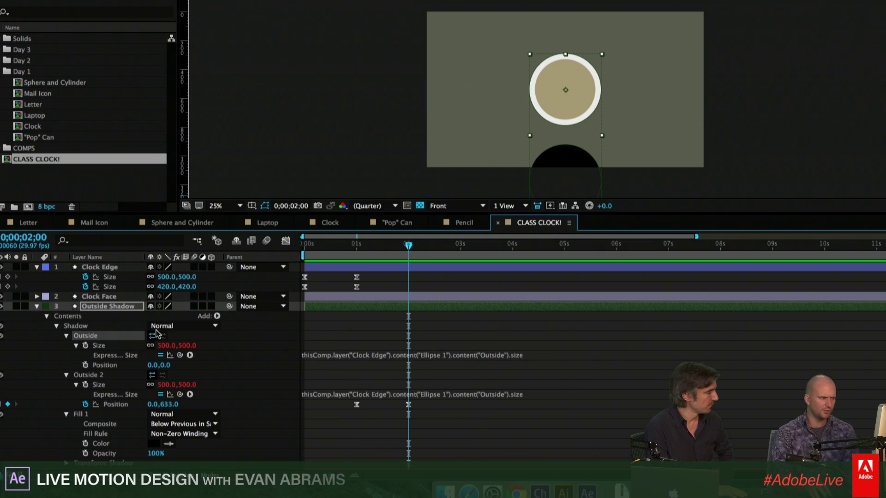
click(217, 316)
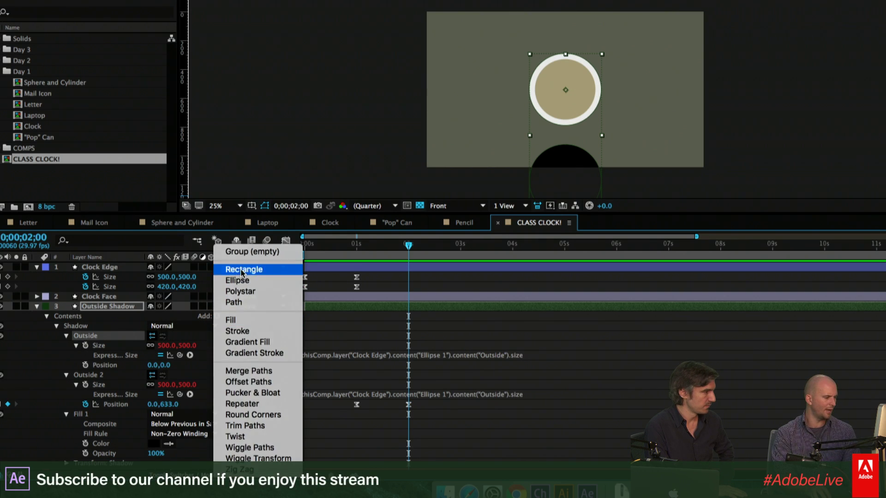
click(240, 269)
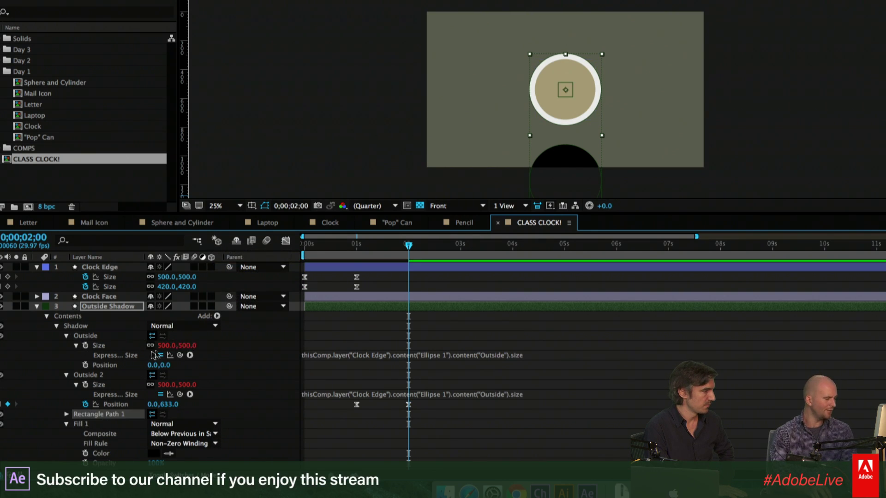
click(66, 414)
Set the size of Rectangle Path 1 to 500 wide and 0 high
mouse_move(371, 257)
mouse_down()
mouse_move(354, 260)
mouse_move(370, 258)
mouse_up()
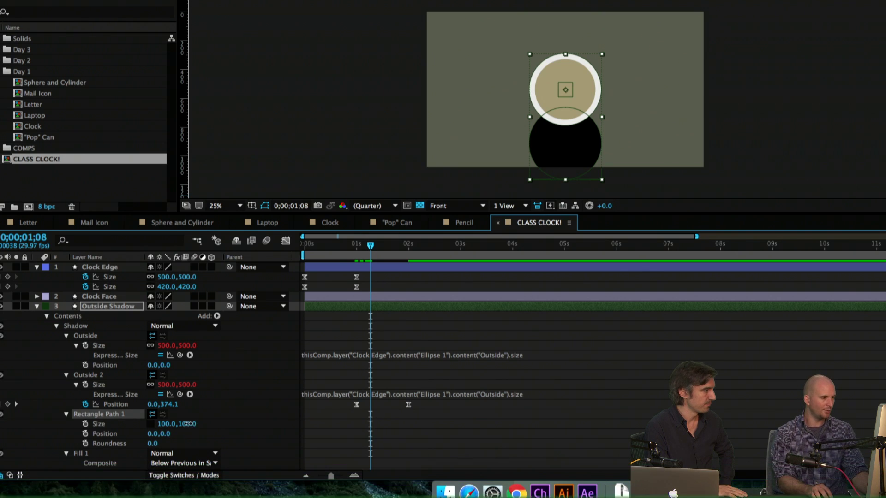
drag(186, 423, 291, 436)
click(164, 424)
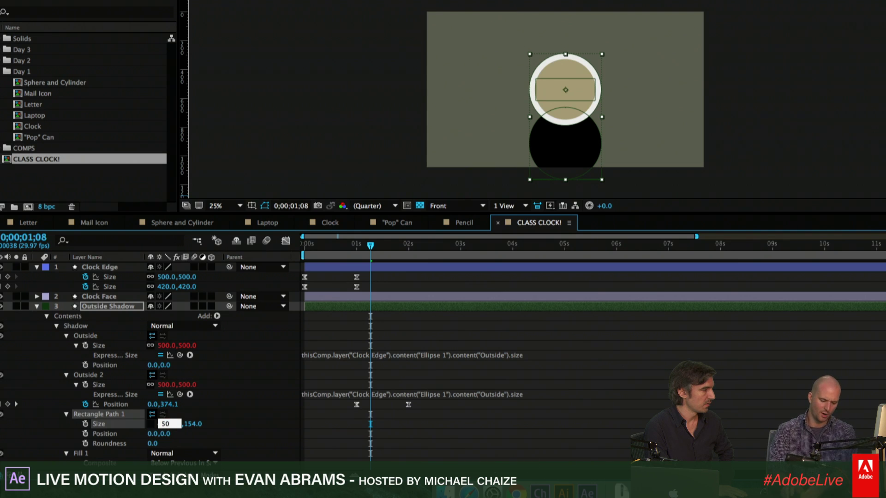
key(Return)
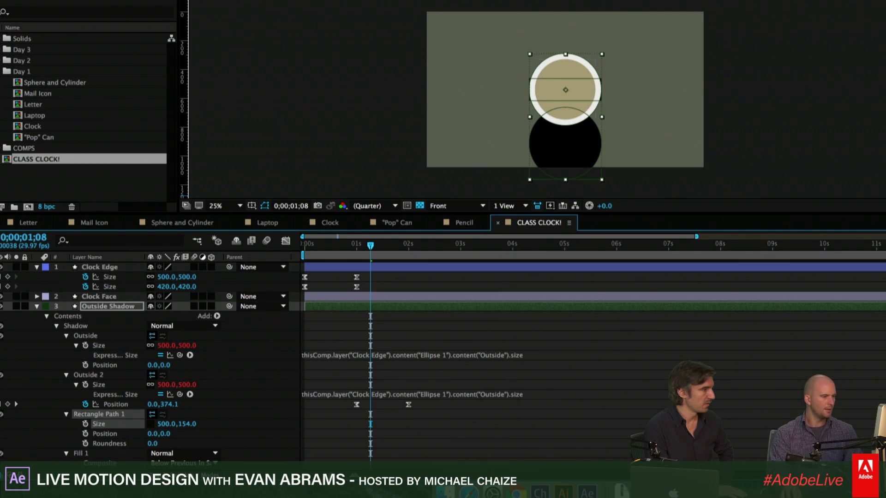
drag(365, 256, 357, 253)
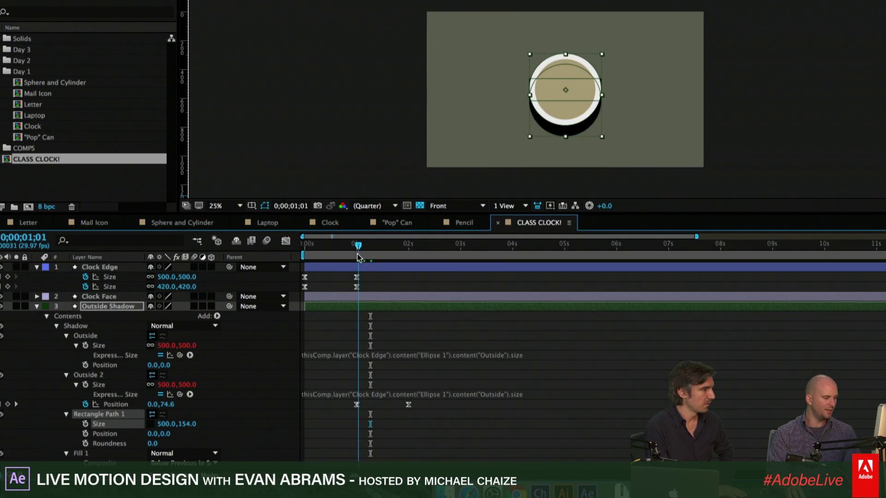
click(183, 424)
text(0)
key(Return)
Change Outside 2's Position keyframe at 0;00;02;00 to 0.0, 600.0
drag(406, 251, 413, 253)
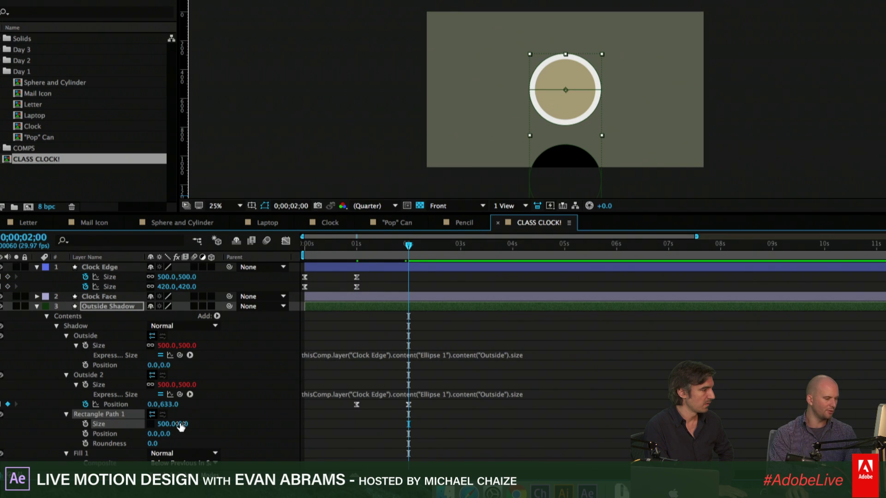
click(171, 404)
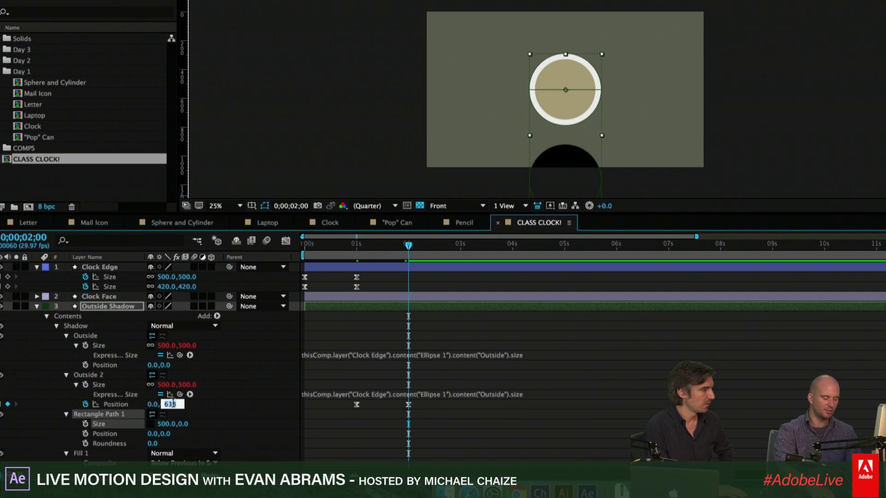
key(Return)
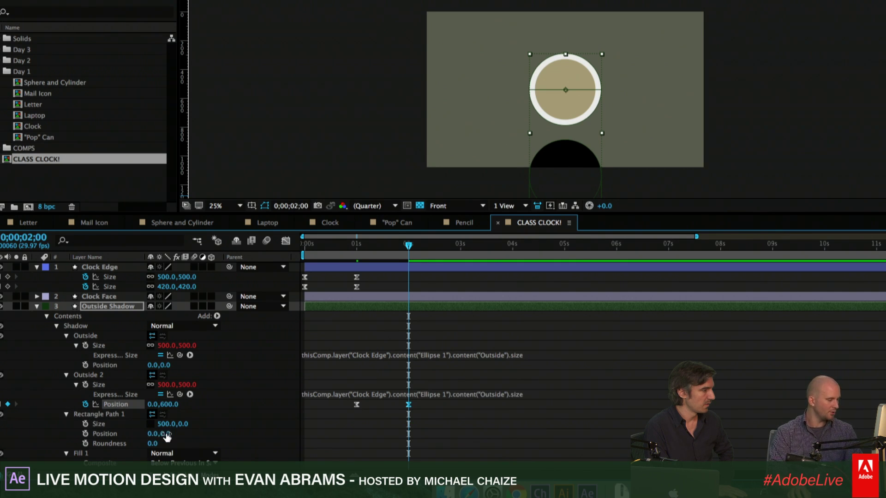
Set Rectangle Path 1's height to 600 and start keyframing its Size and Position at 0;00;02;00
click(183, 424)
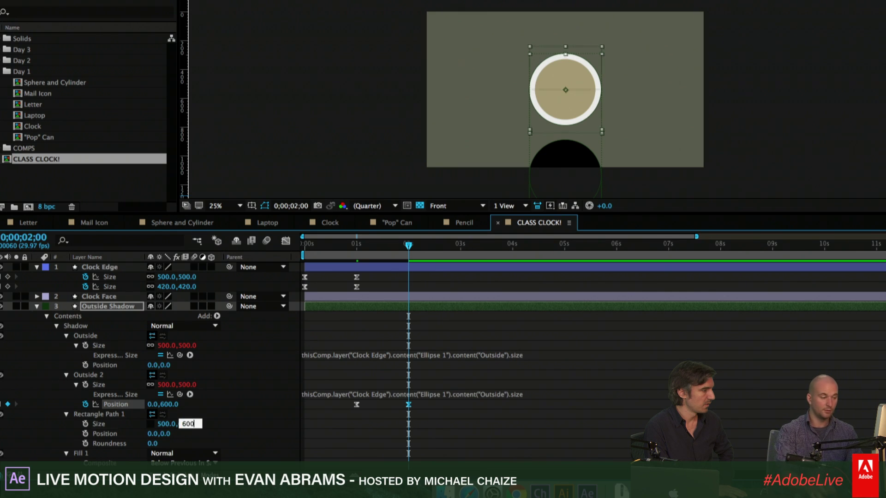
key(Return)
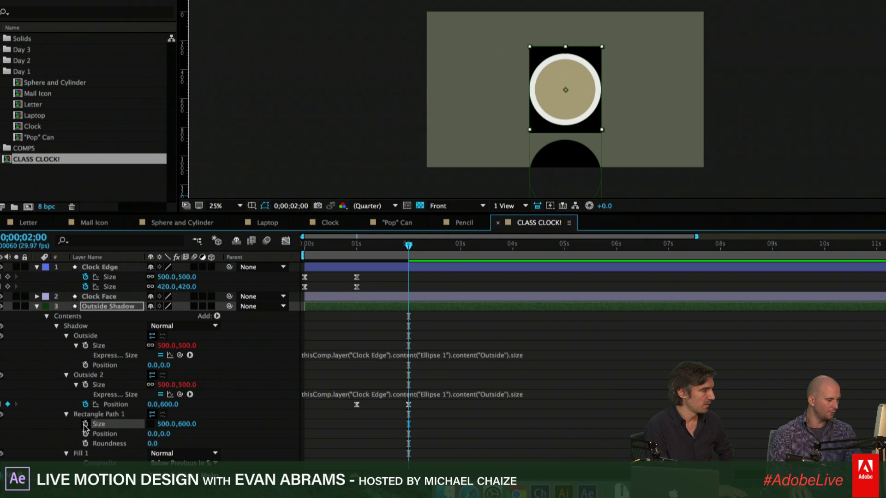
click(85, 424)
click(85, 433)
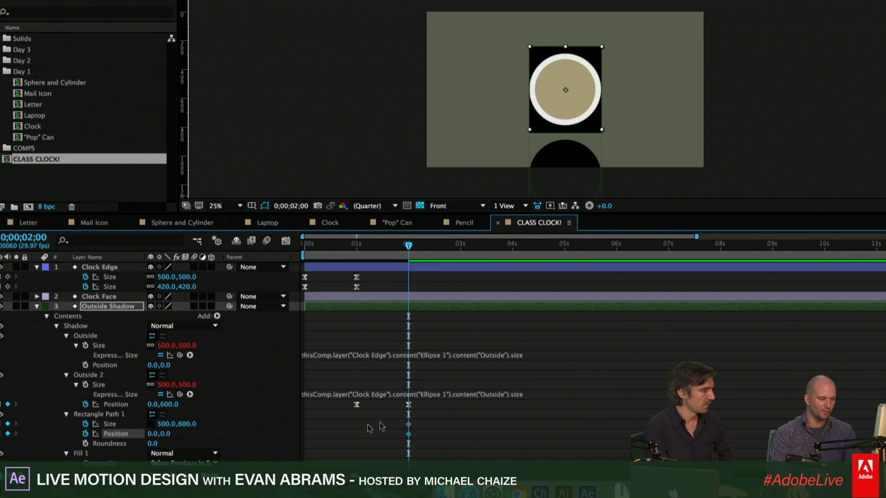
Set Rectangle Path 1's Position keyframe at 0;00;02;00 to 0.0, 300.0
click(175, 439)
click(164, 434)
text(300)
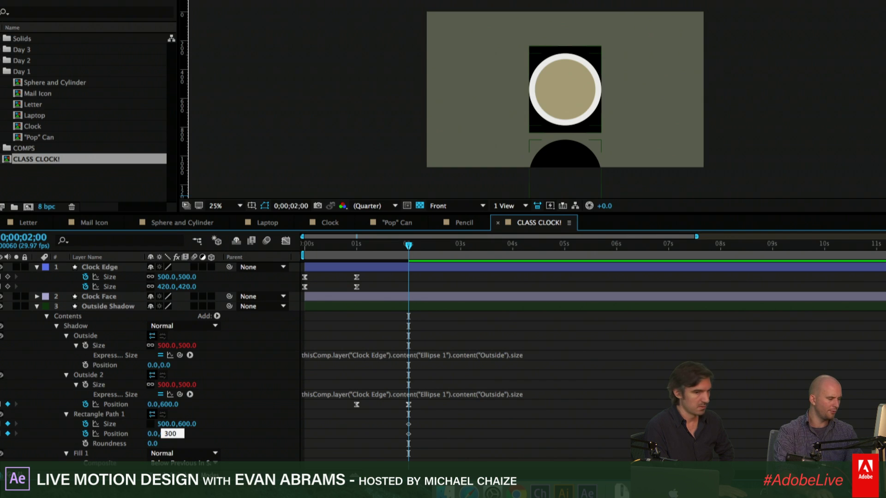
key(Return)
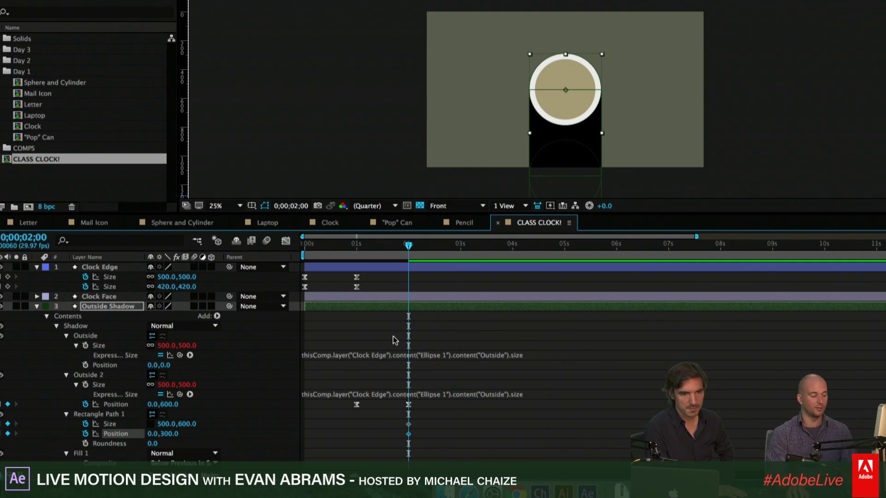
At 0;00;01;00, keyframe Rectangle Path 1's vertical Position and its height both to 0
key(j)
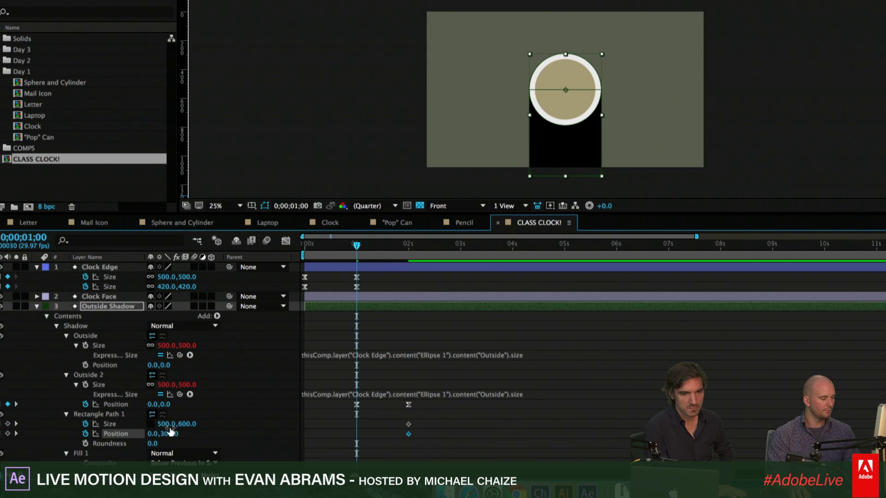
click(168, 434)
text(0)
key(Return)
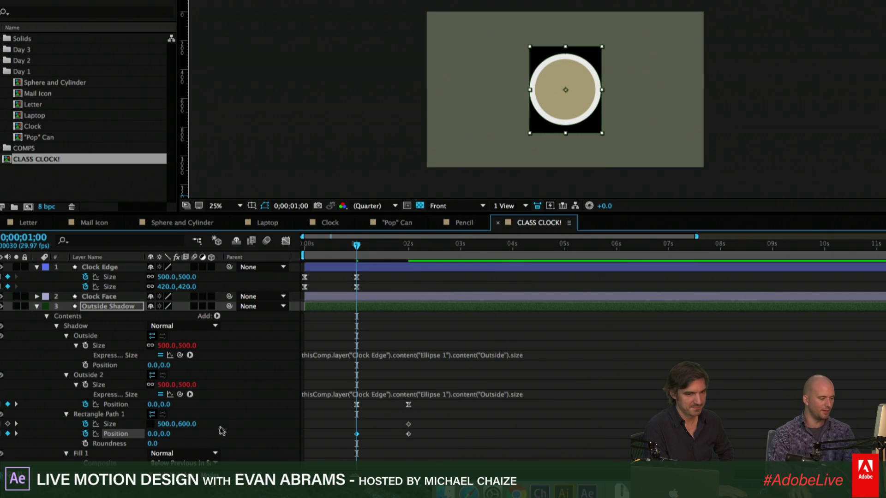
click(186, 424)
text(0)
key(Return)
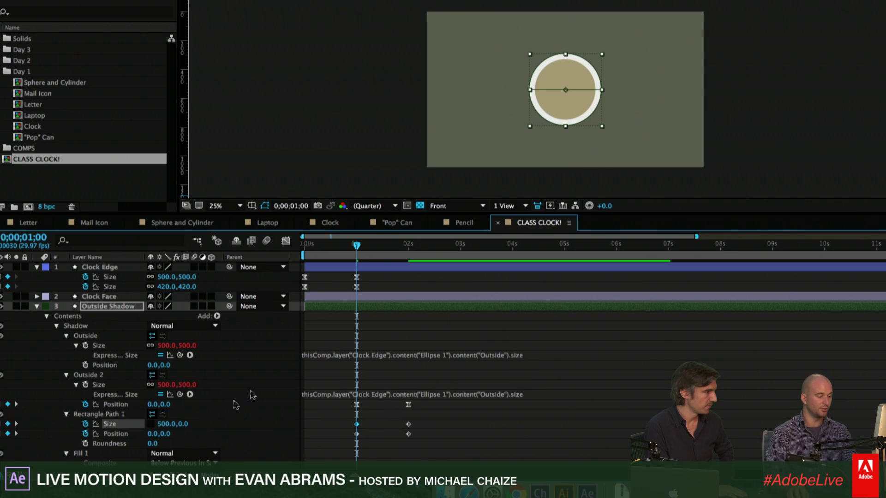
Show Rectangle Path 1's Size and Position keyframes in the speed graph and scrub the shadow to 0;00;01;11
drag(421, 418, 352, 450)
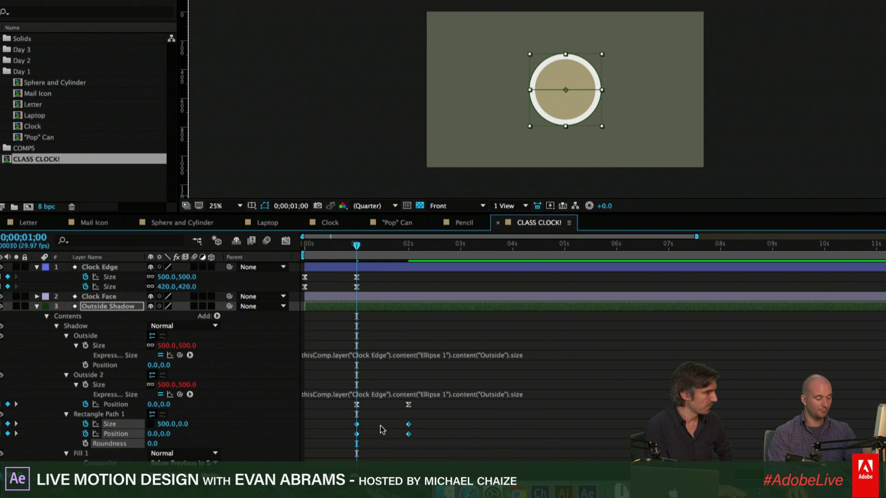
click(286, 240)
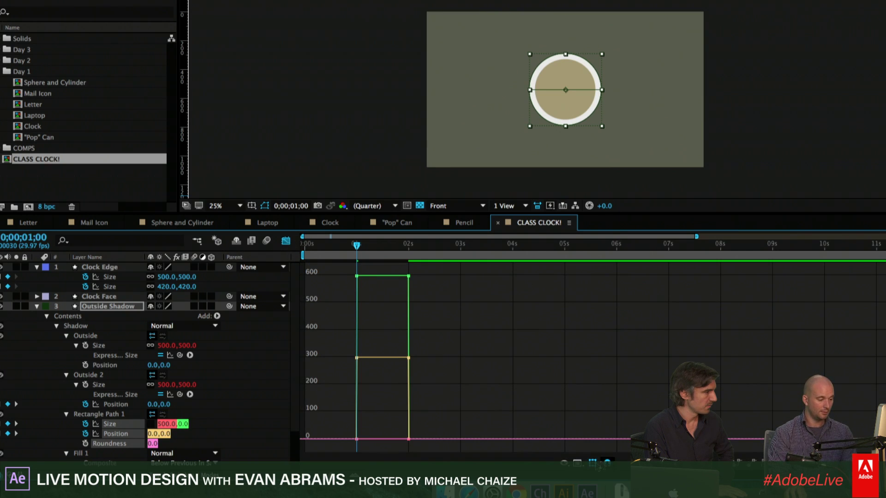
click(578, 462)
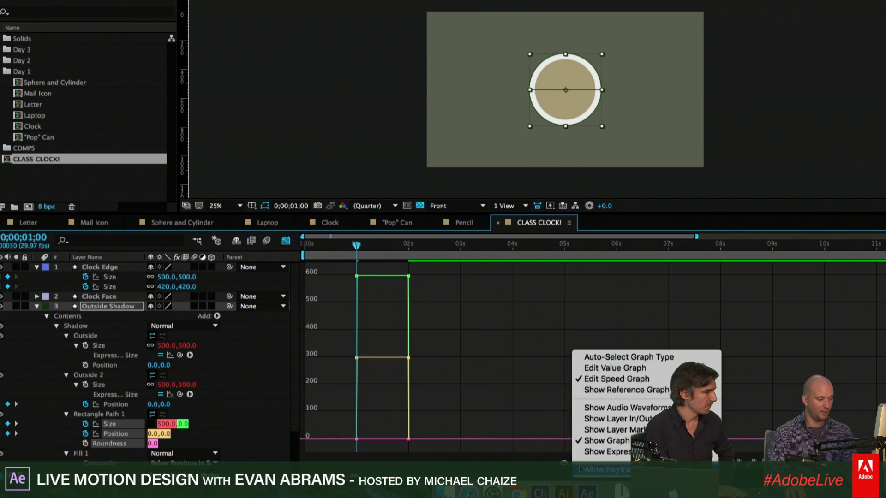
click(589, 380)
drag(419, 272, 319, 442)
drag(360, 245, 375, 247)
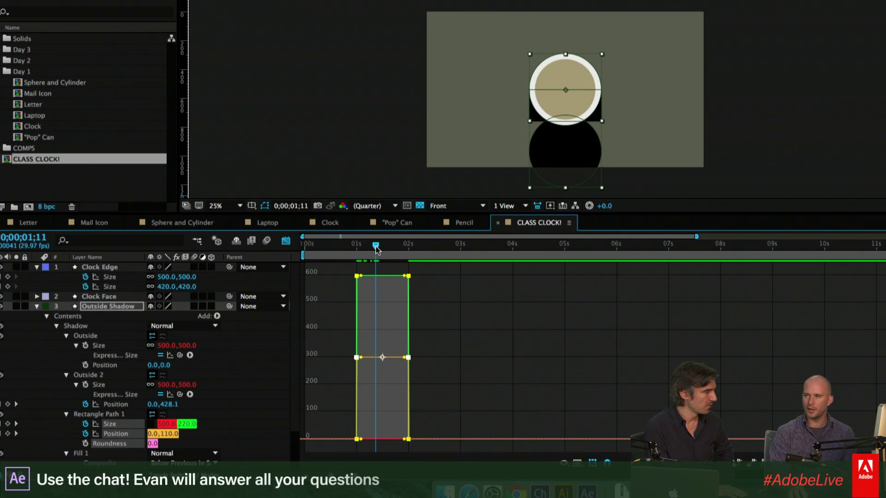
Easy-ease Rectangle Path 1's Size and Position keyframes and shape their speed curves to match Outside 2's fast start and slow finish
click(116, 405)
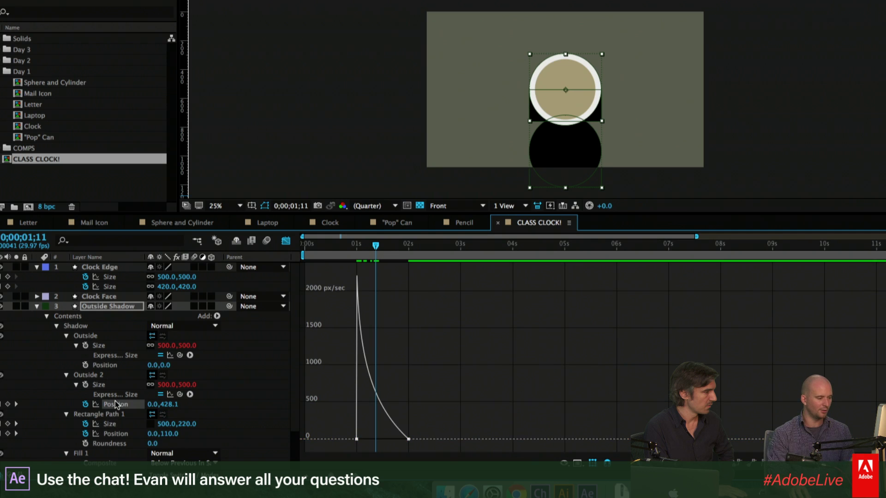
click(112, 424)
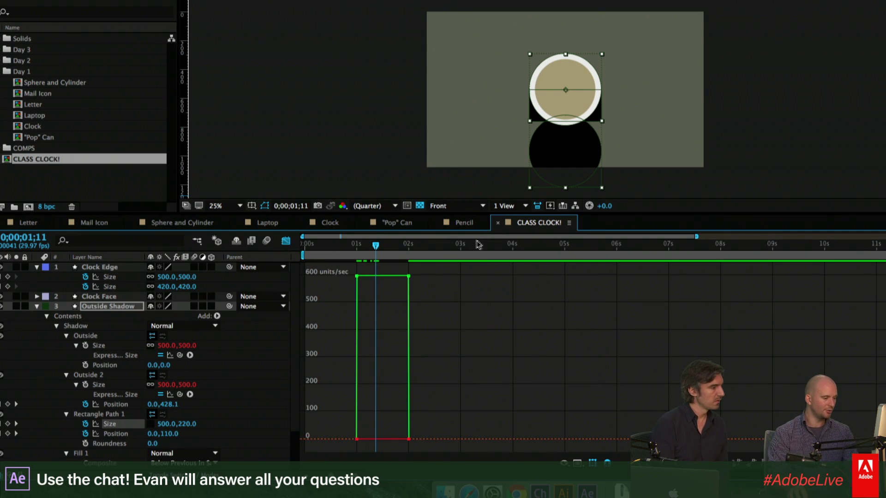
shift+click(116, 433)
drag(418, 276, 309, 442)
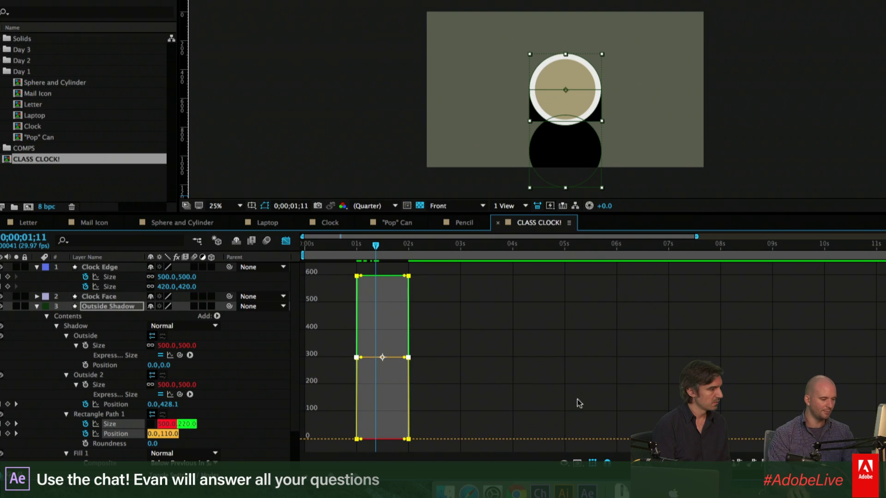
key(F9)
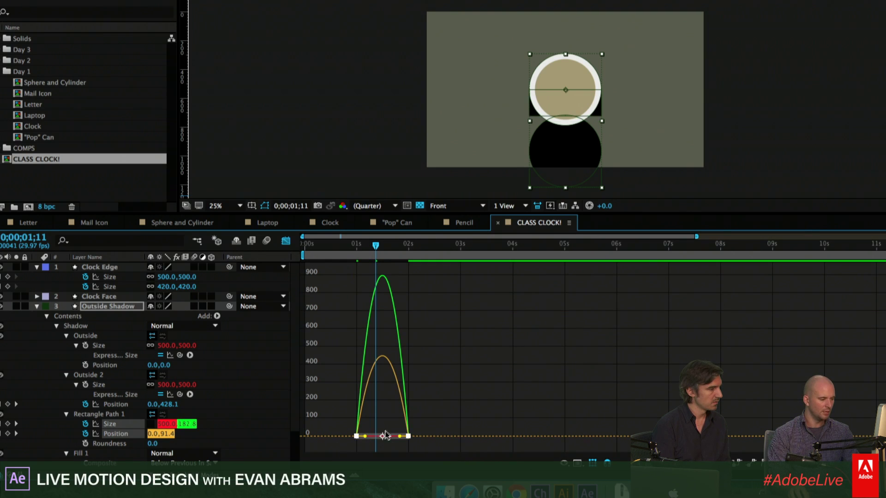
drag(365, 436, 387, 438)
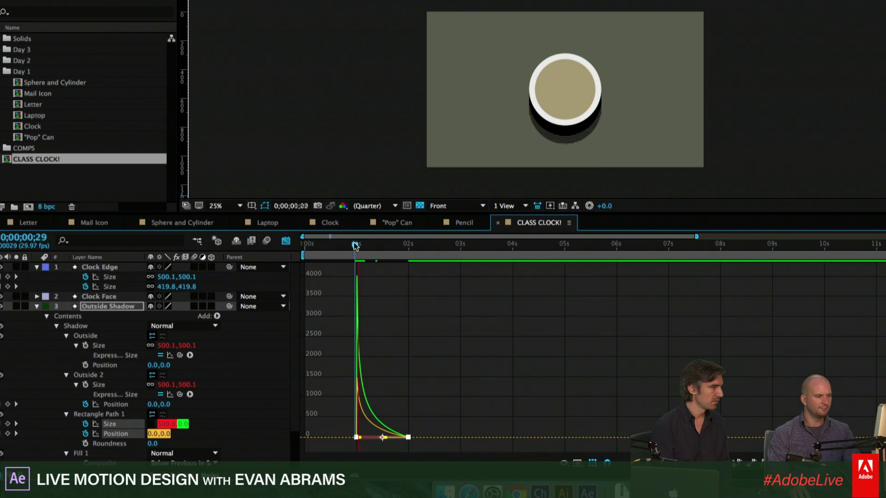
Scrub the shadow animation to 0;00;01;16 to check the easing and close the Graph Editor
drag(355, 245, 386, 249)
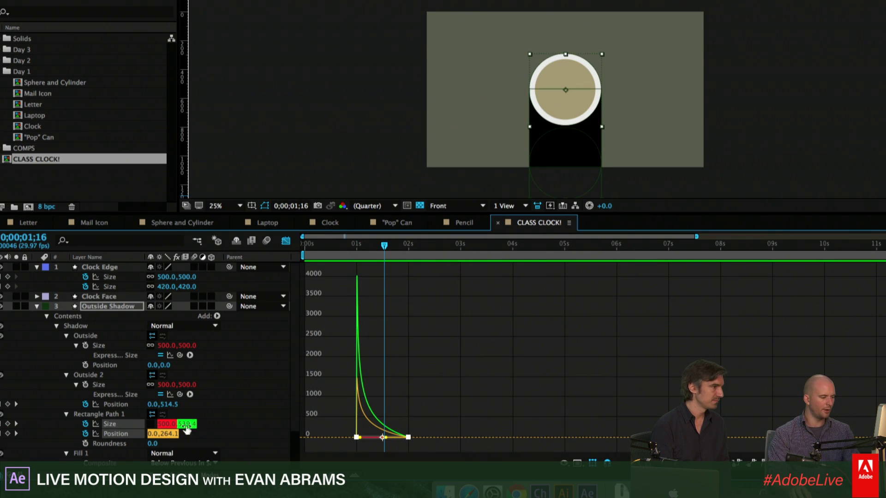
click(231, 415)
click(286, 241)
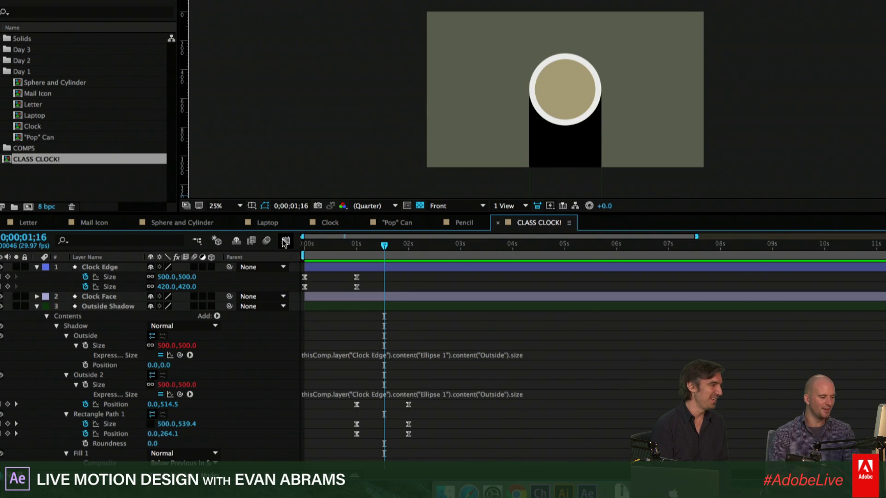
Compare Clock Edge's Size animation over the first second with the timing of Rectangle Path 1's keyframes
click(275, 271)
drag(433, 420, 344, 439)
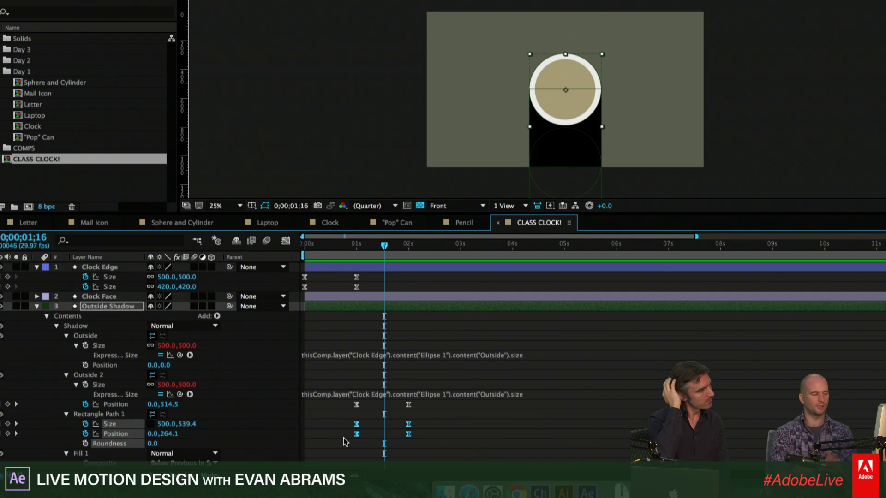
click(339, 243)
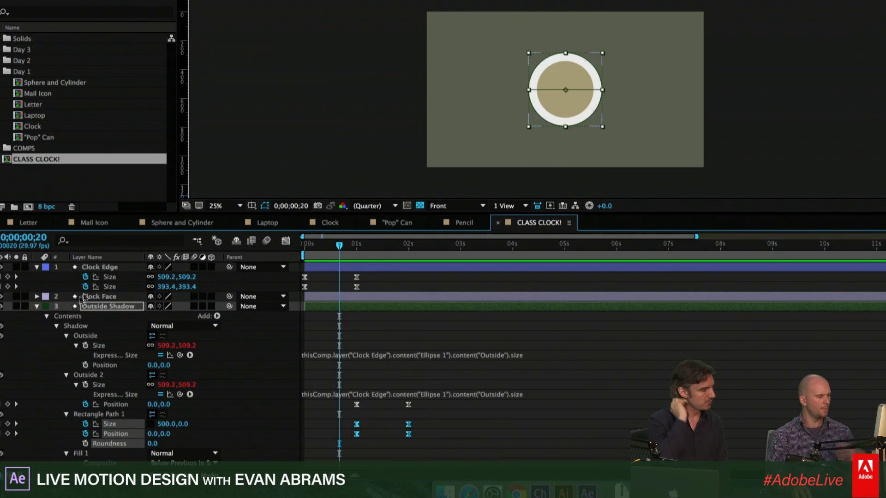
click(111, 278)
key(space)
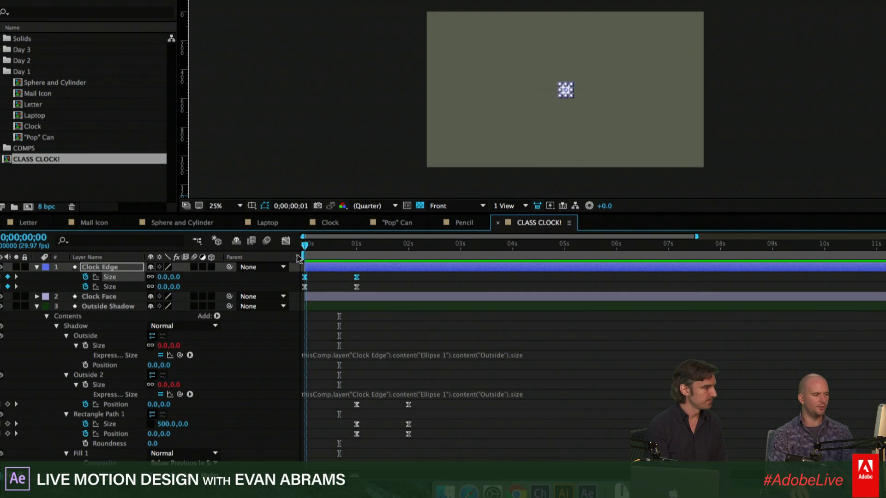
click(356, 258)
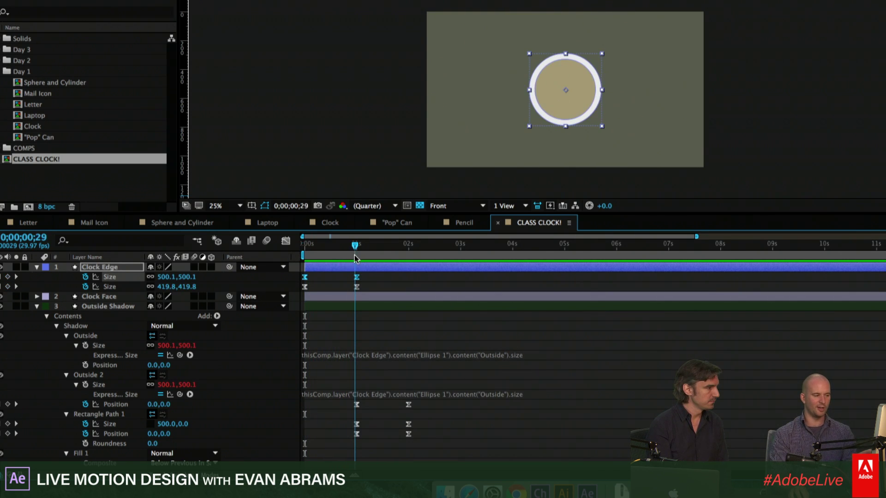
drag(355, 257, 359, 279)
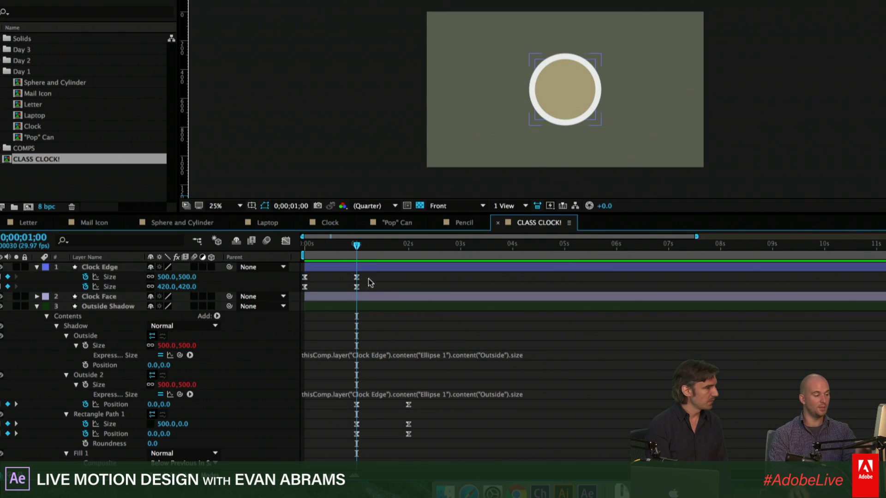
mouse_move(356, 279)
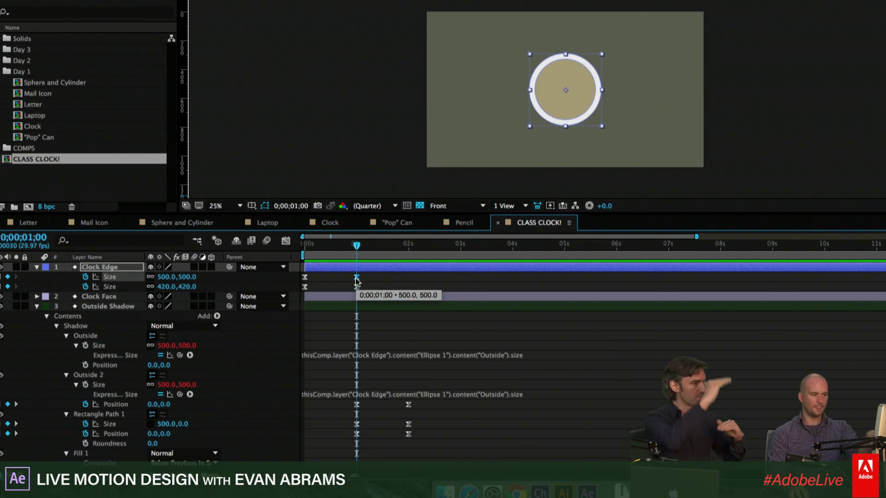
key(period)
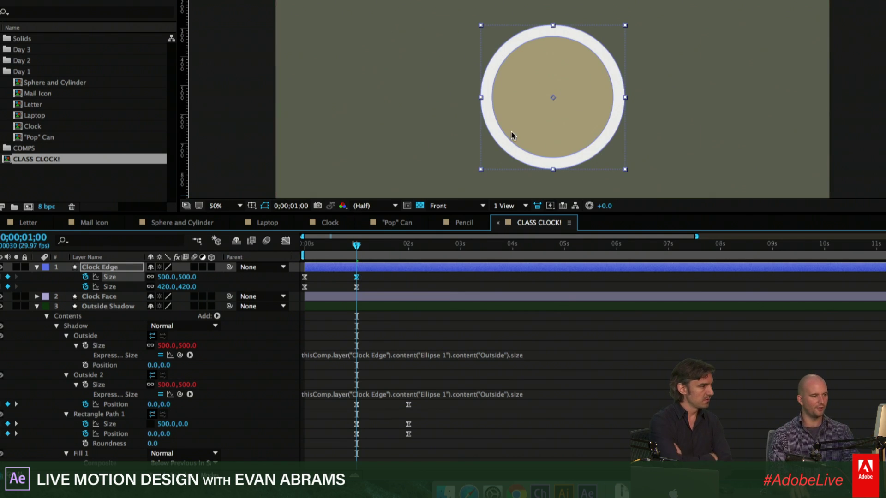
drag(317, 259, 322, 257)
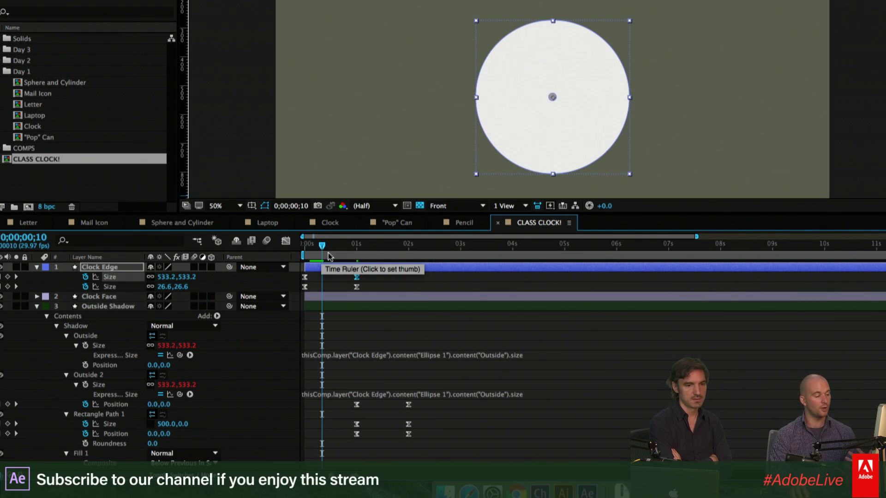
click(355, 248)
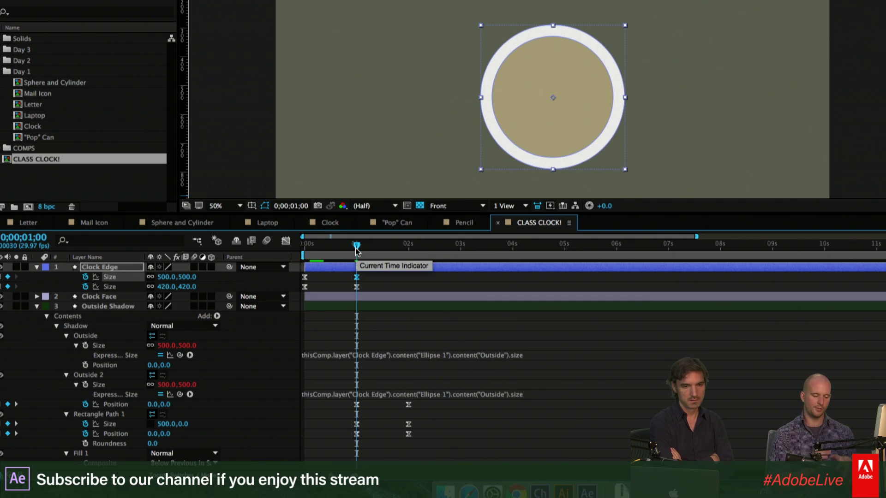
mouse_move(356, 248)
mouse_down()
mouse_move(323, 248)
mouse_move(359, 251)
mouse_up()
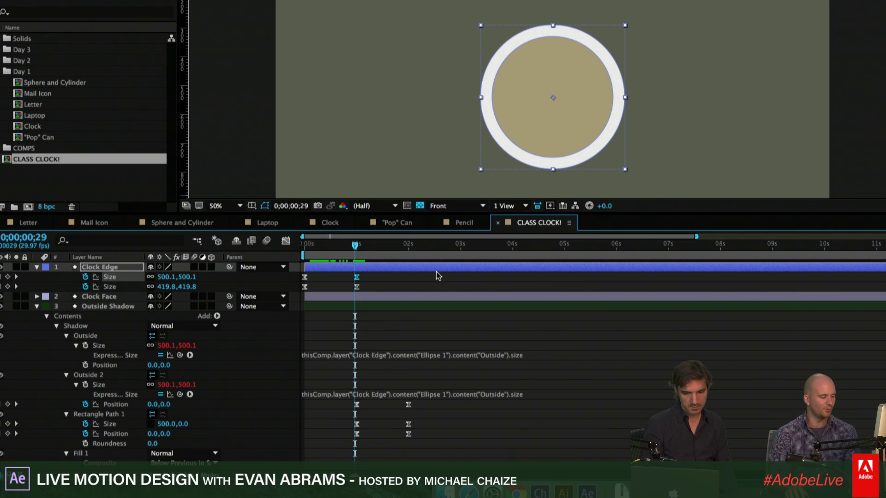
click(356, 258)
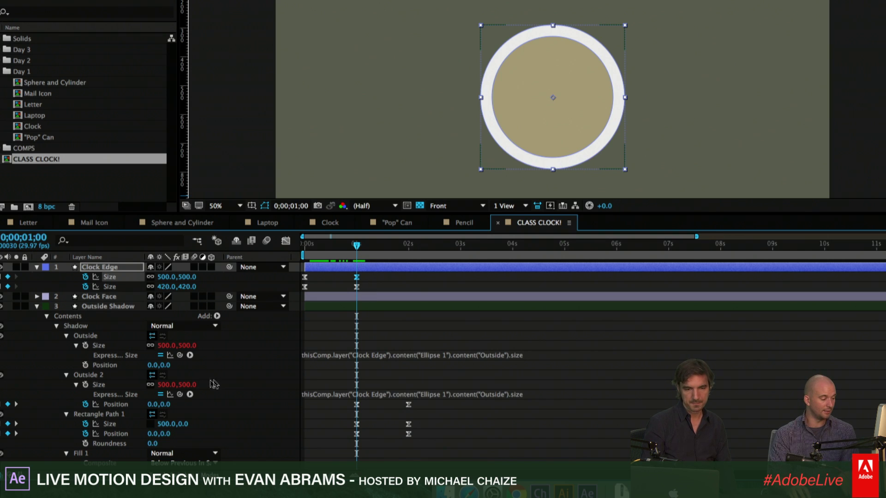
Add an expression to Rectangle Path 1's Size at 0;00;01;15 with the line x=content("Shadow").content("Outside 2").size[0];
click(111, 424)
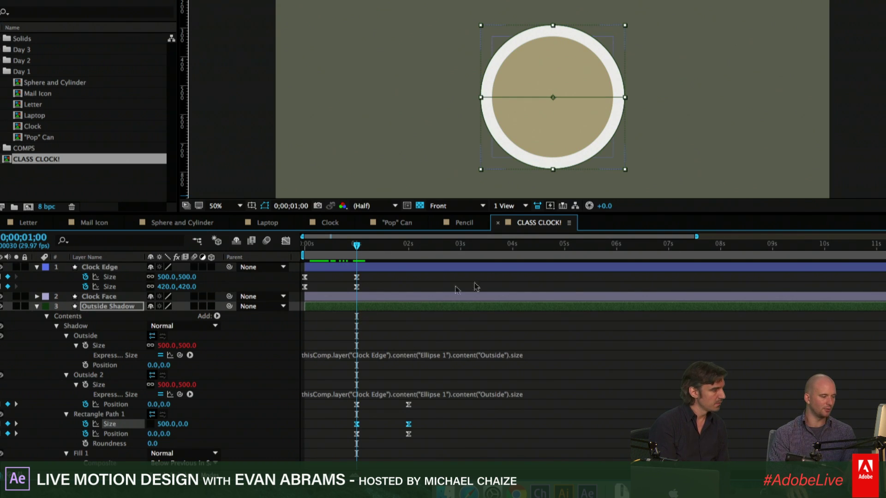
click(382, 259)
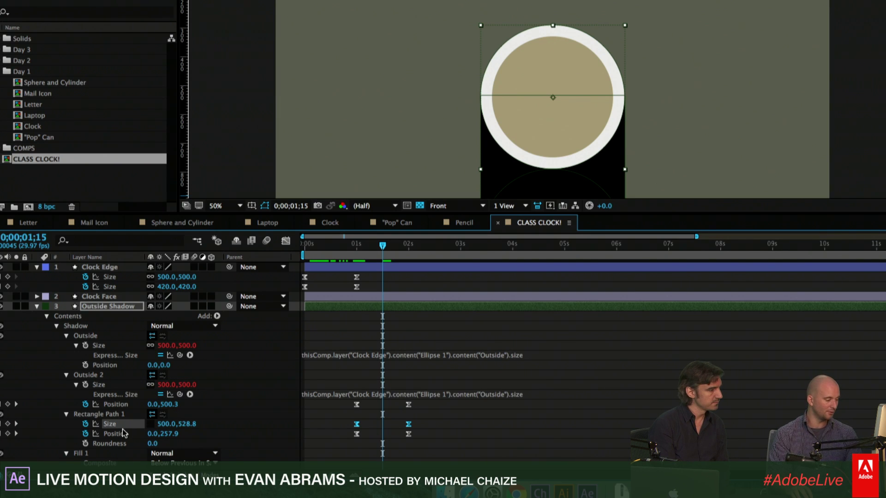
alt+click(85, 425)
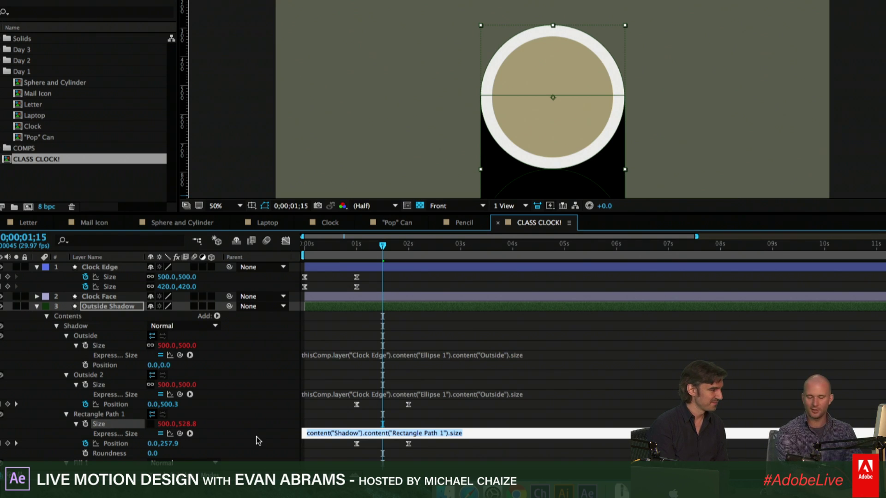
text(x=)
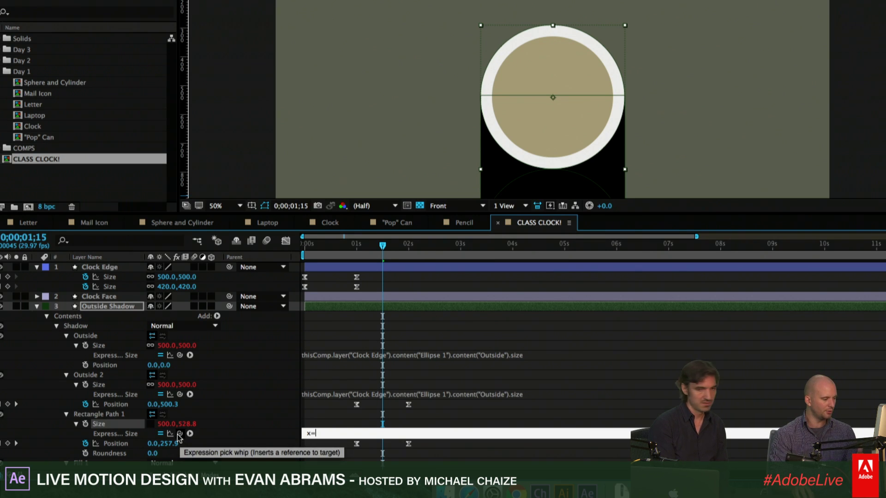
drag(179, 433, 167, 386)
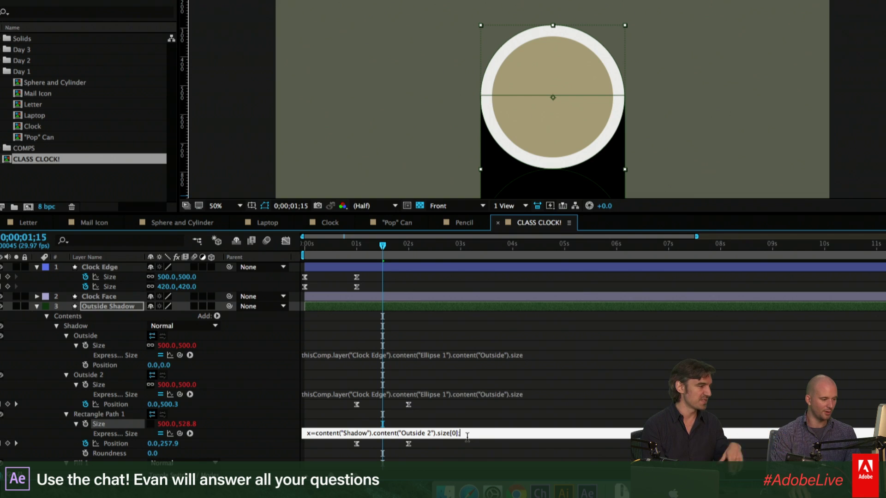
Complete Rectangle Path 1's Size expression with y=content("Shadow").content("Outside 2").position[1]; and the output line [x,y]
drag(468, 438, 468, 461)
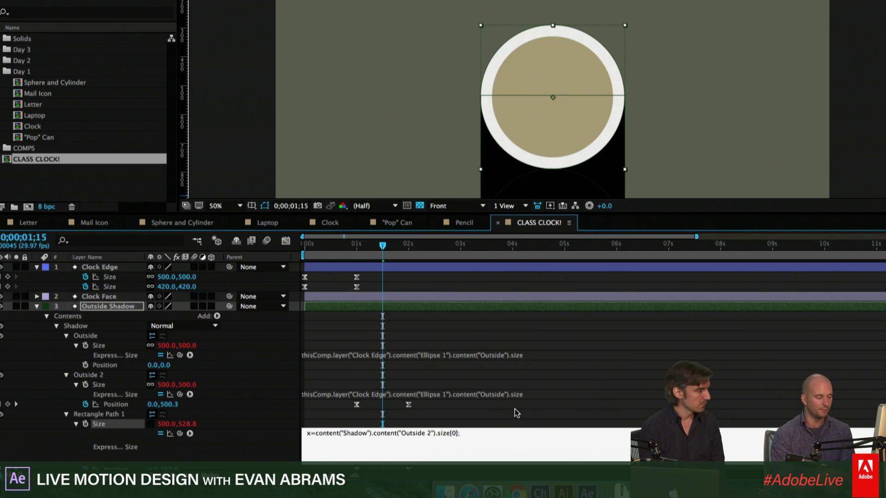
key(Return)
text(y)
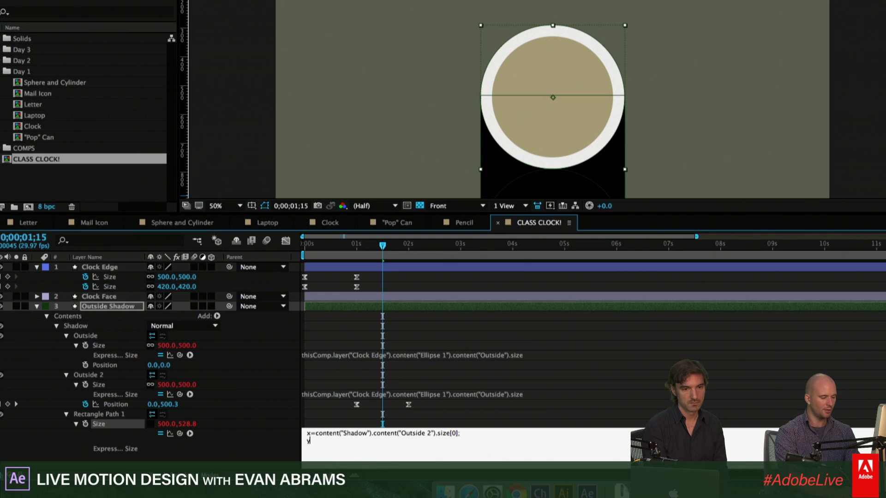
text(=)
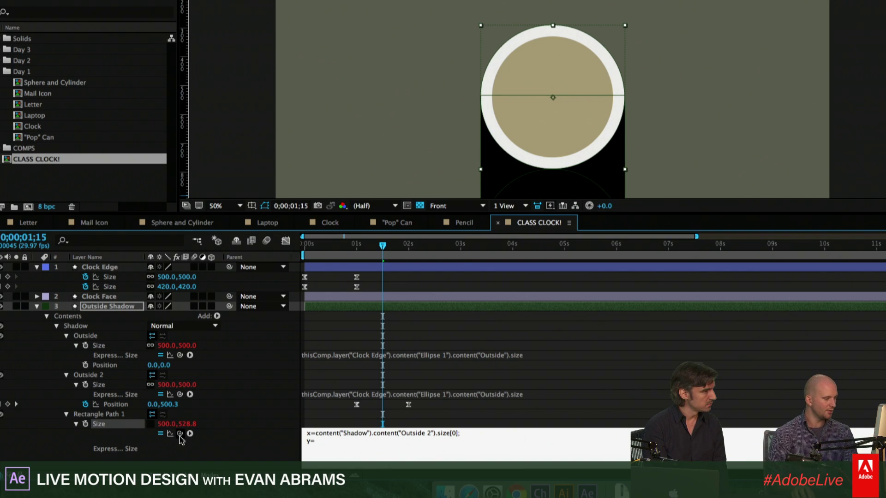
drag(181, 433, 170, 405)
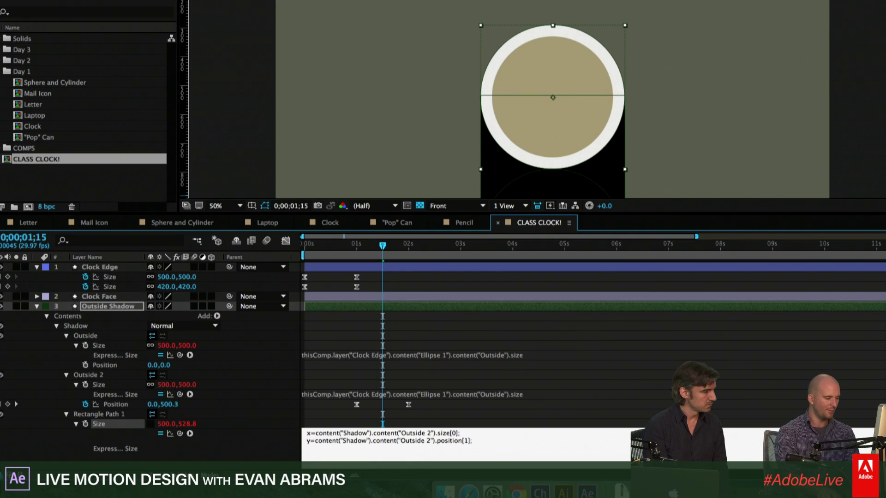
key(KP_Enter)
click(510, 453)
click(498, 443)
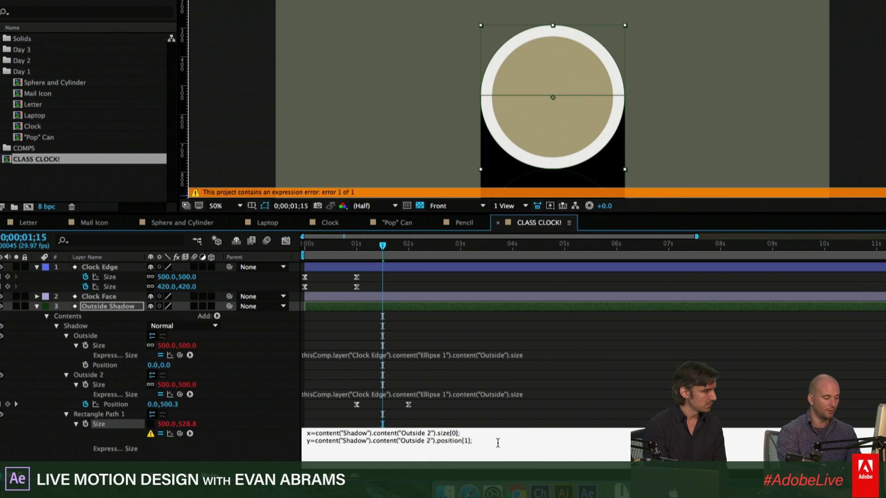
key(Return)
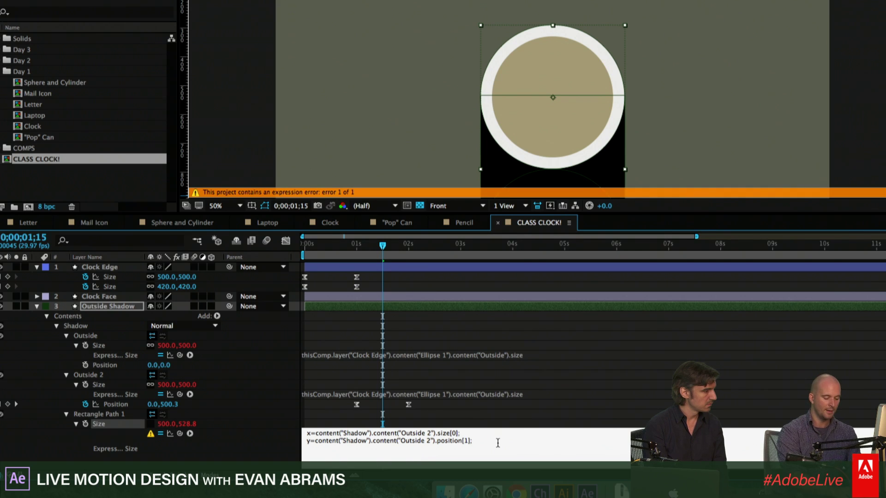
text([x,y])
key(KP_Enter)
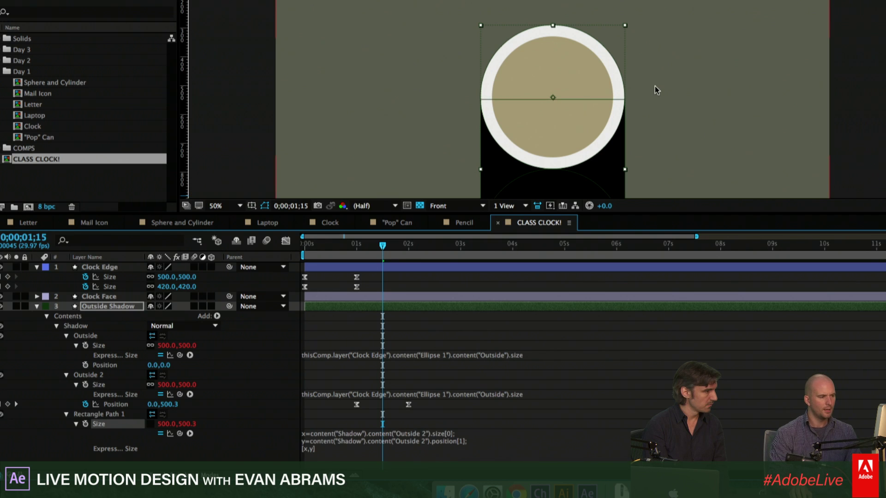
Scrub between 0;00;01;00 and 0;00;02;00 to check how the rectangle's Size expression drives the shadow
scroll(657, 91, down, 2)
click(366, 248)
mouse_move(365, 247)
mouse_down()
mouse_move(386, 254)
mouse_move(356, 254)
mouse_up()
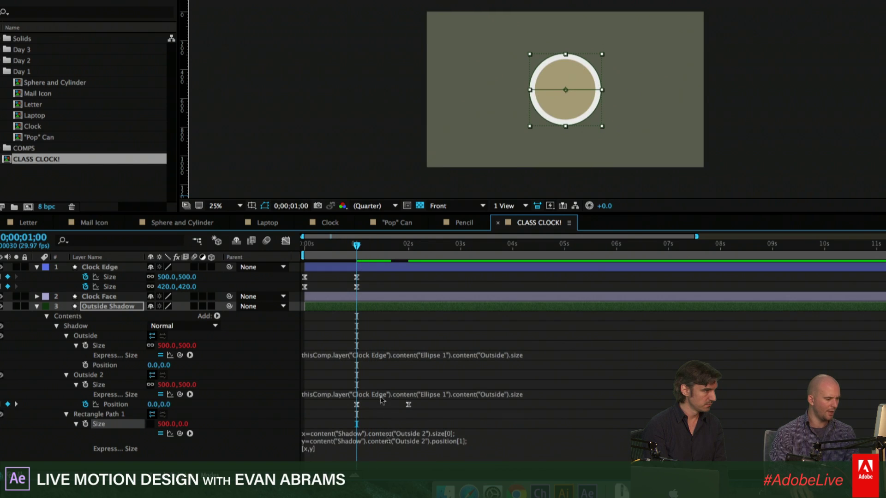
click(357, 459)
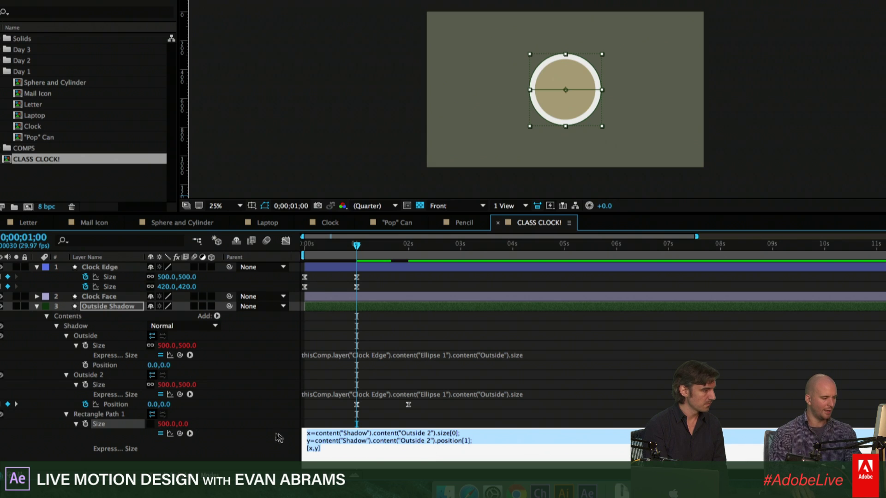
click(343, 450)
drag(357, 255, 408, 264)
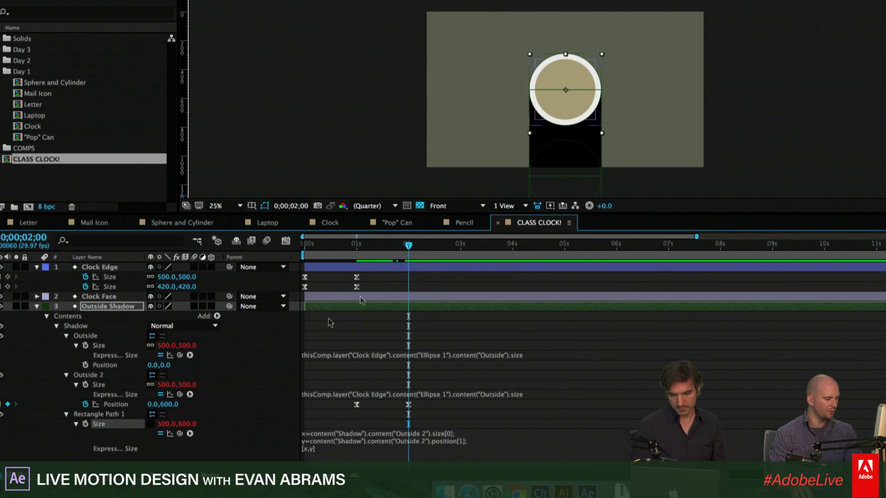
Delete both of Rectangle Path 1's Position keyframes
click(76, 424)
click(113, 433)
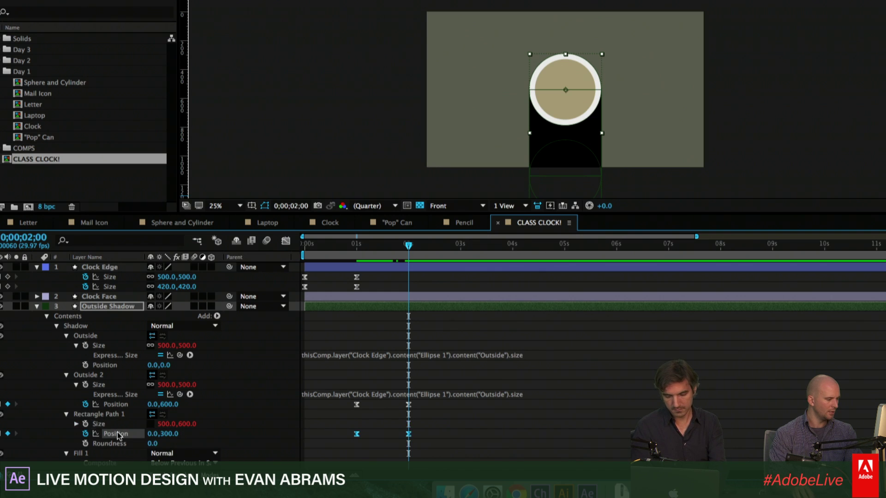
drag(418, 427, 347, 440)
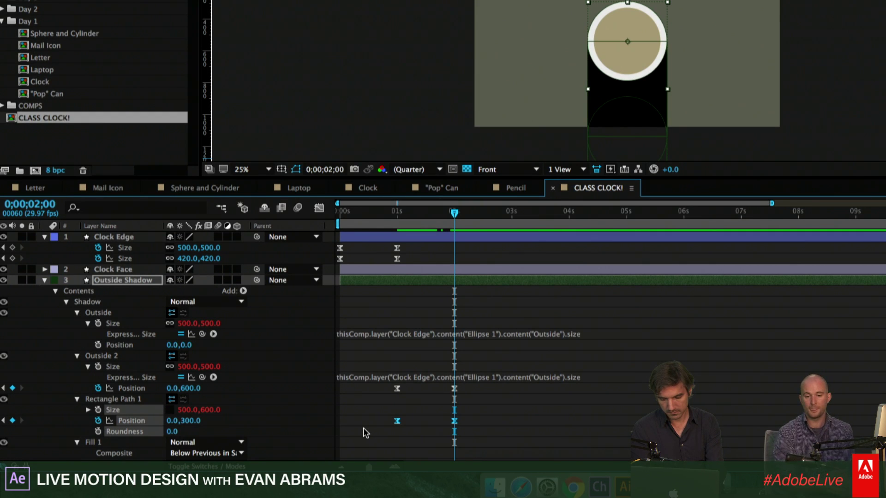
key(Delete)
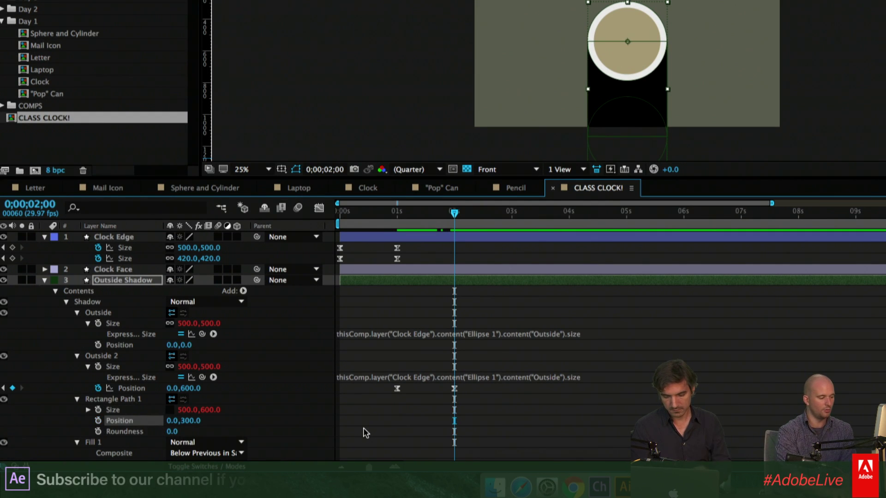
Add an expression to Rectangle Path 1's Position at 0;00;01;00 with the skeleton lines x=; y=; and [x,y]
click(423, 218)
drag(424, 223, 397, 225)
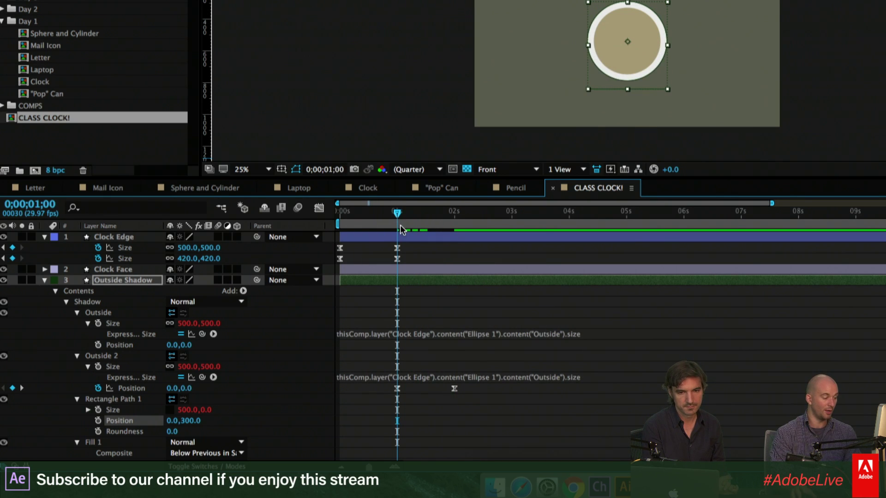
alt+click(97, 420)
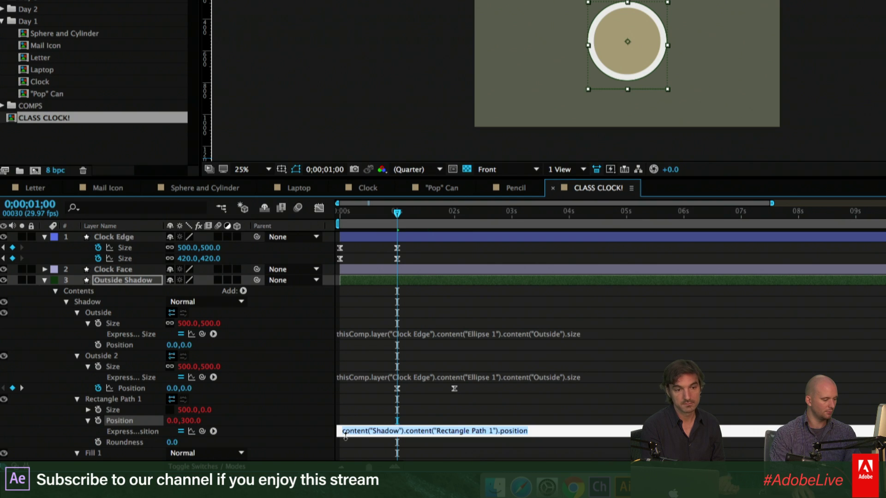
drag(346, 436, 350, 458)
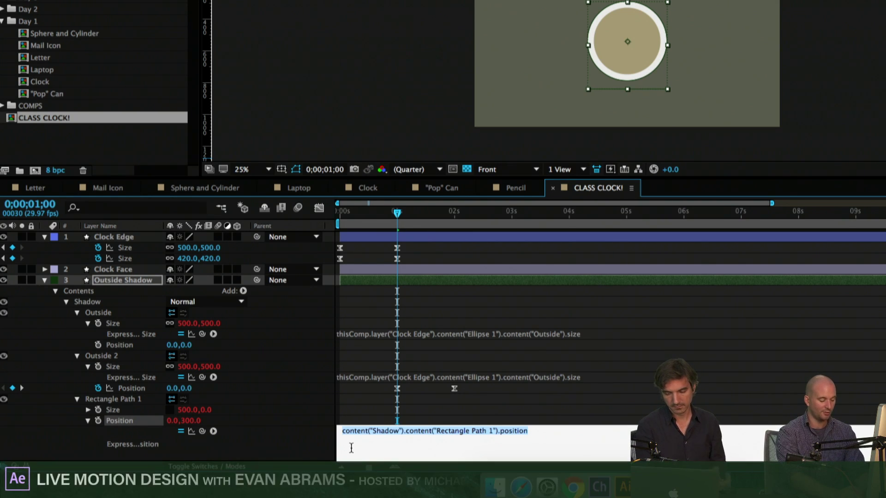
text(x)
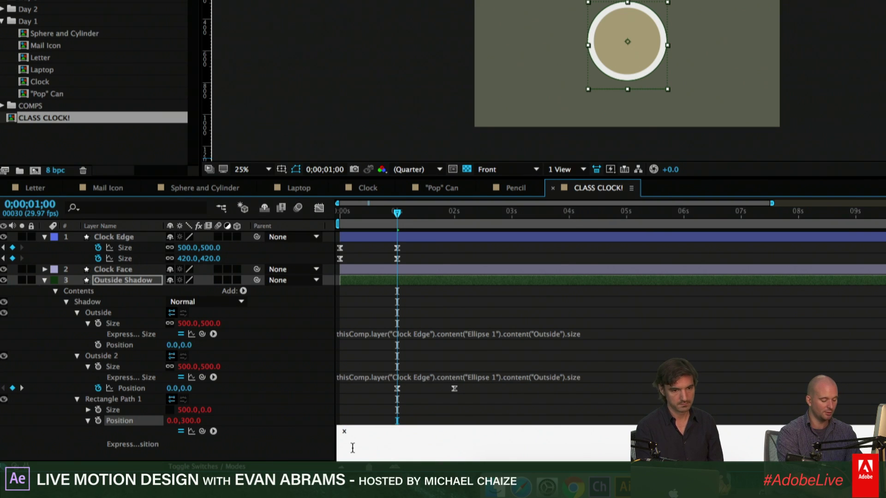
text(=)
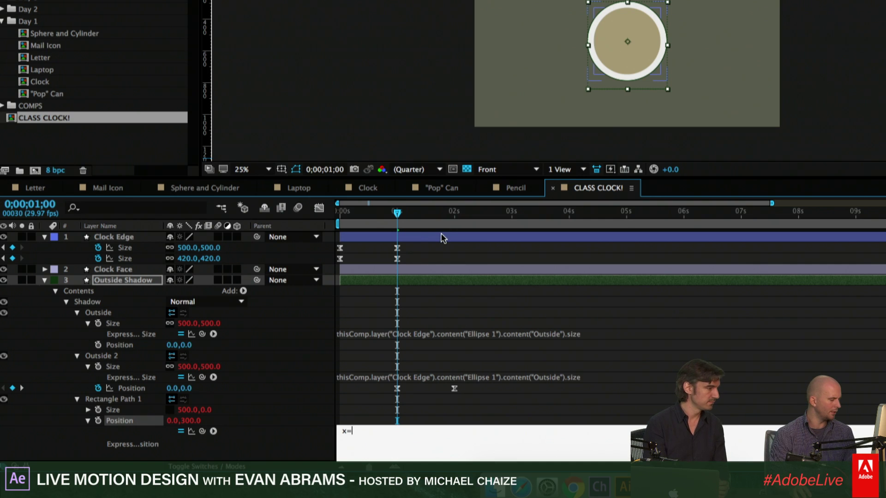
key(Return)
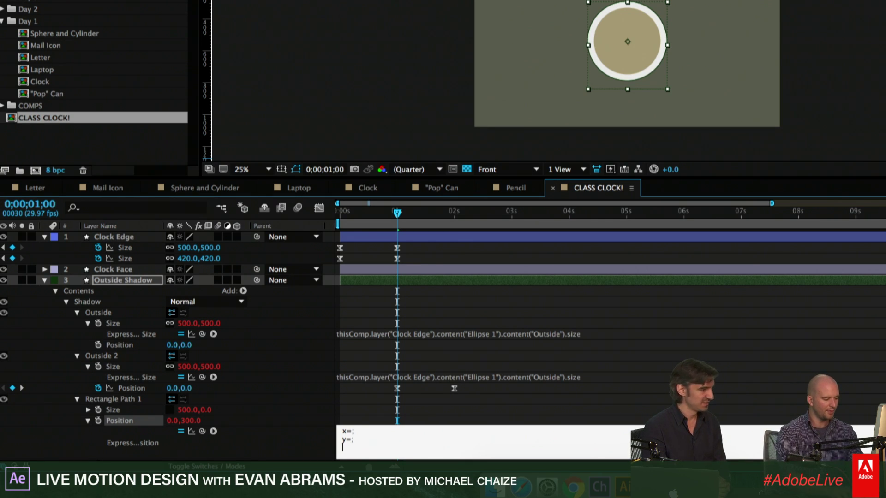
text([x,y])
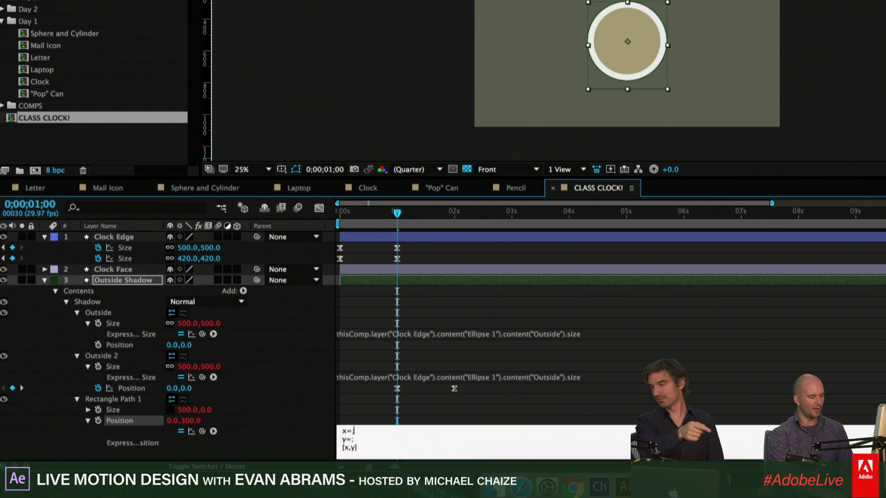
Complete the y line of Rectangle Path 1's Position expression as y=content("Shadow").content("Rectangle Path 1").size[1]/2; with the time at 0;00;02;00
click(354, 431)
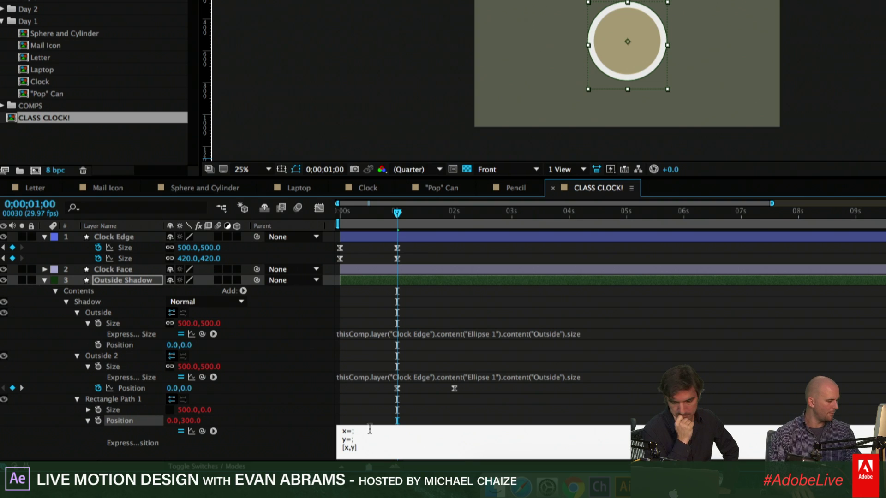
drag(436, 221, 444, 227)
click(177, 445)
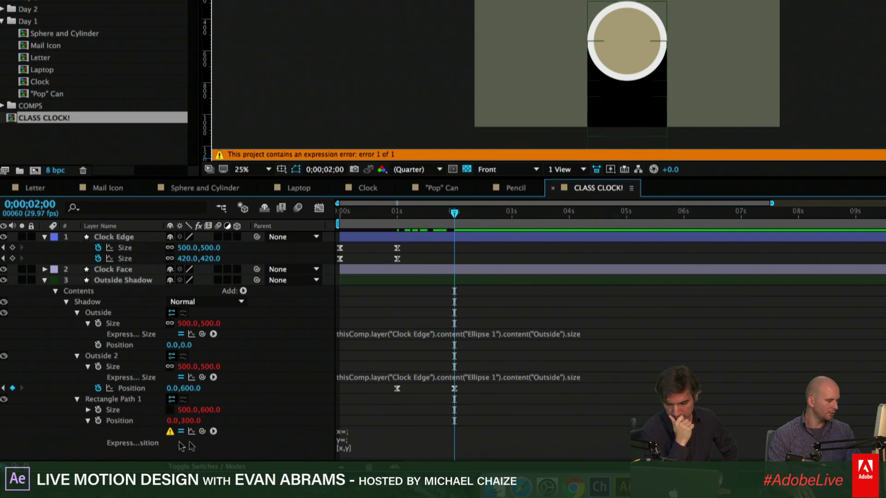
click(362, 443)
click(350, 430)
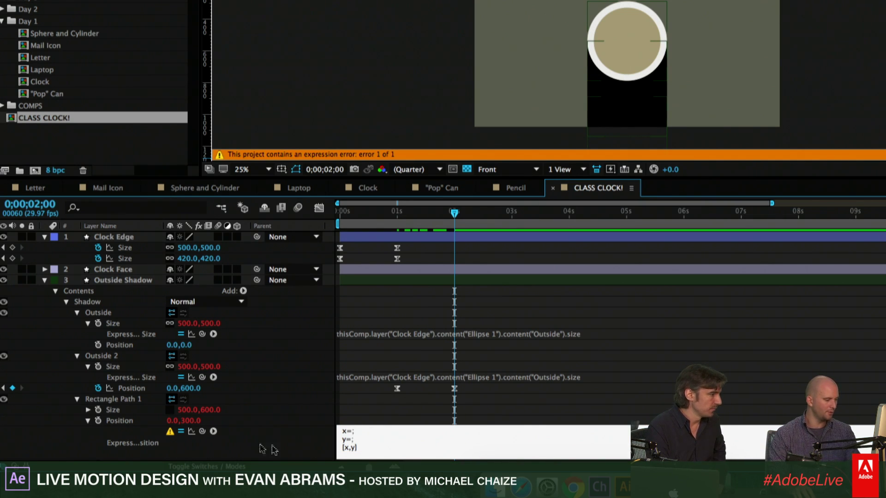
drag(202, 431, 211, 412)
text(/2)
key(KP_Enter)
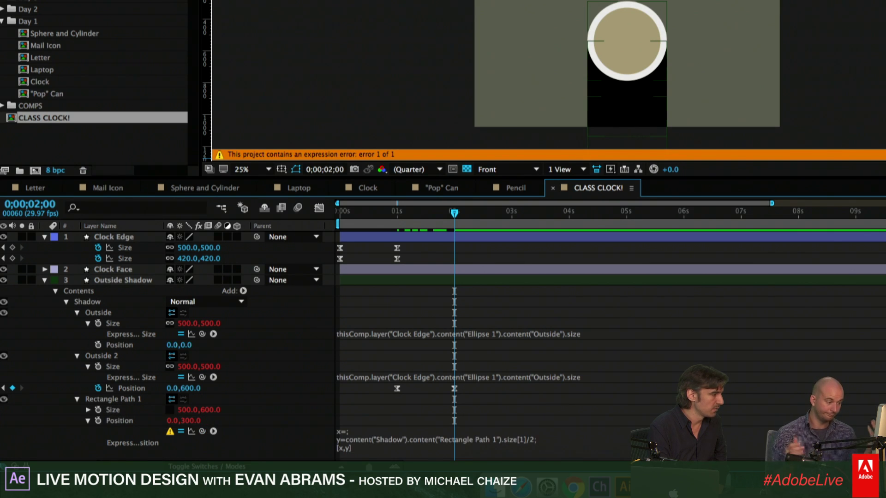
Set the x line of Rectangle Path 1's Position expression to x=0;
click(349, 432)
click(353, 431)
text(0;)
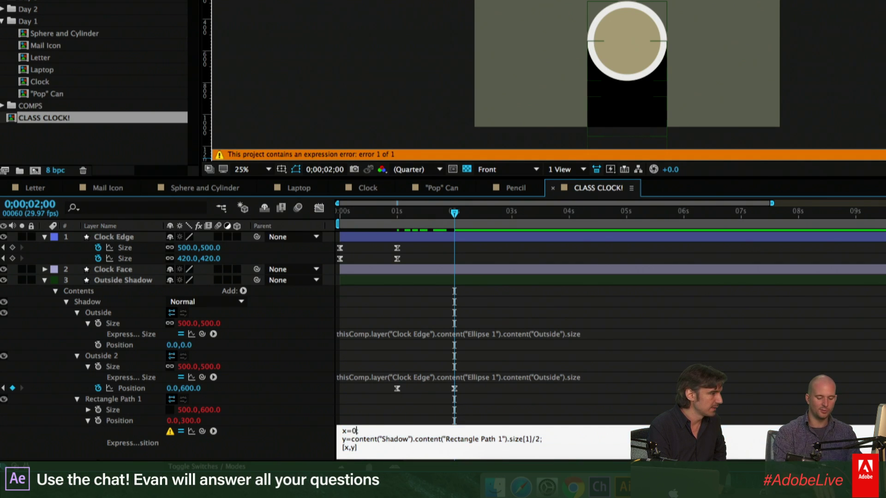
key(KP_Enter)
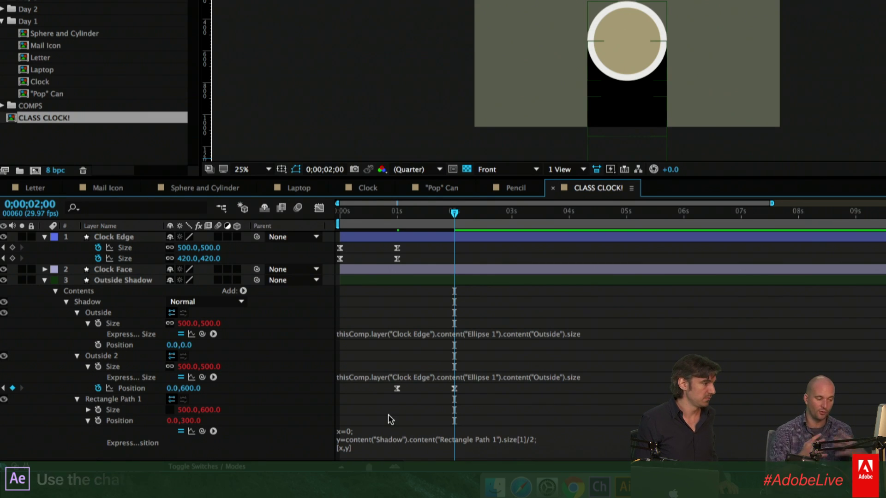
Preview the shadow animation from 0;00;00;17 and scrub up to 0;00;02;00 to check the expression-driven rectangle
click(163, 421)
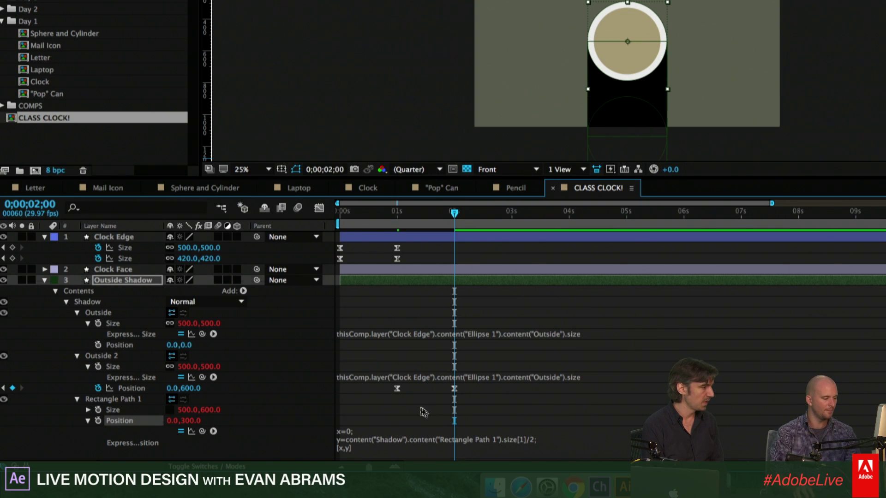
click(439, 416)
click(371, 218)
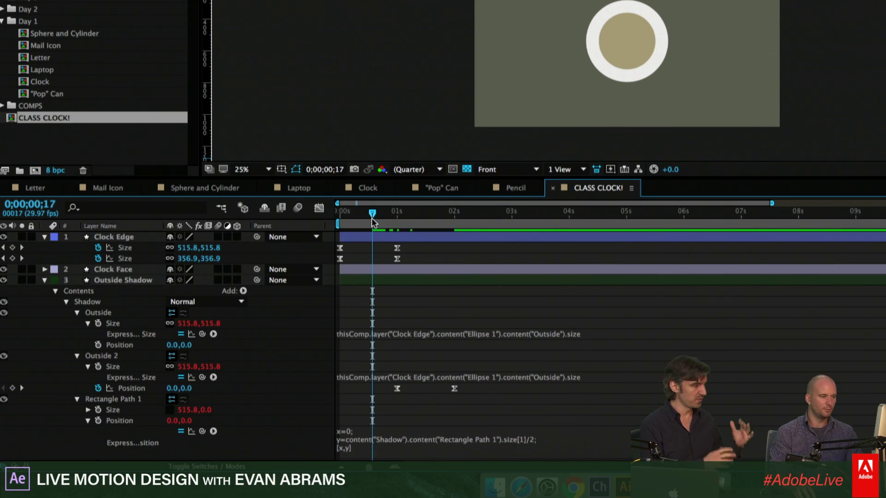
key(space)
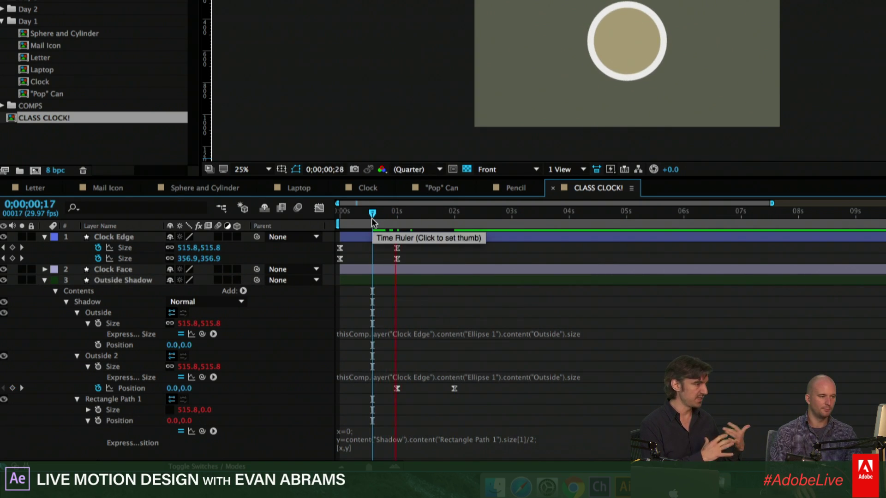
click(459, 223)
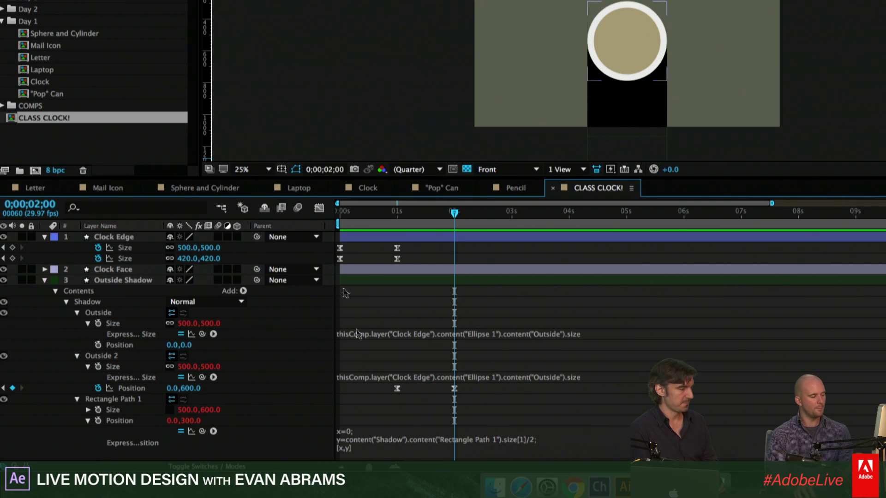
click(355, 440)
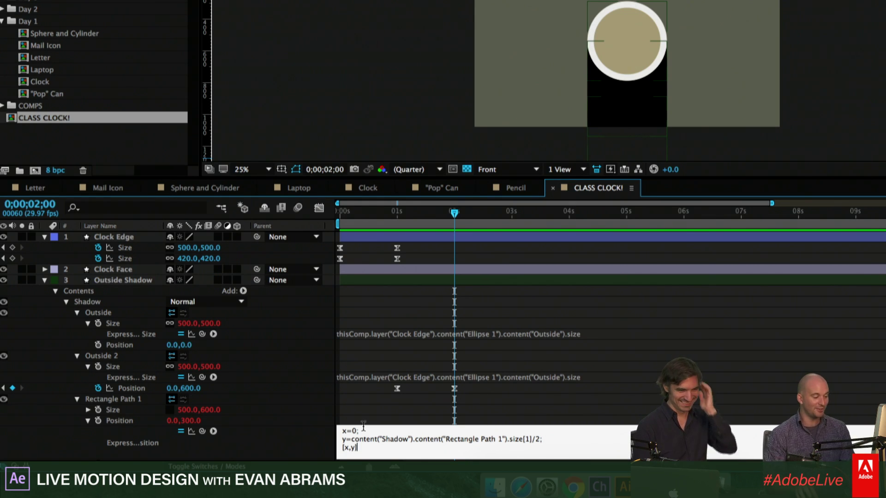
drag(404, 216, 452, 229)
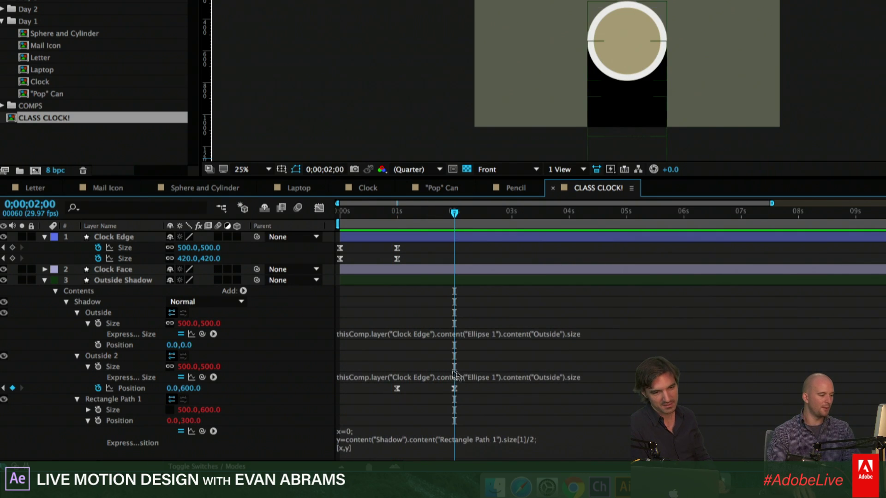
Select Outside 2's two Position keyframes and show their speed curve in the Graph Editor
drag(467, 387, 381, 397)
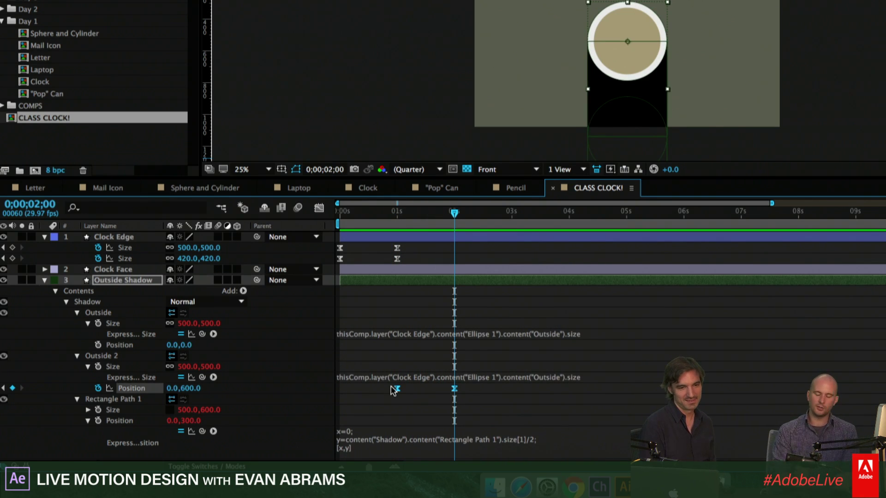
drag(431, 216, 455, 217)
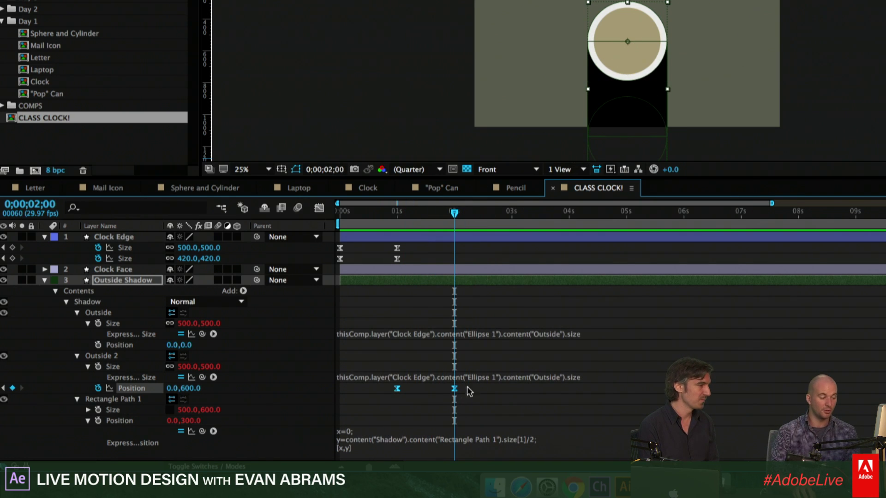
click(318, 210)
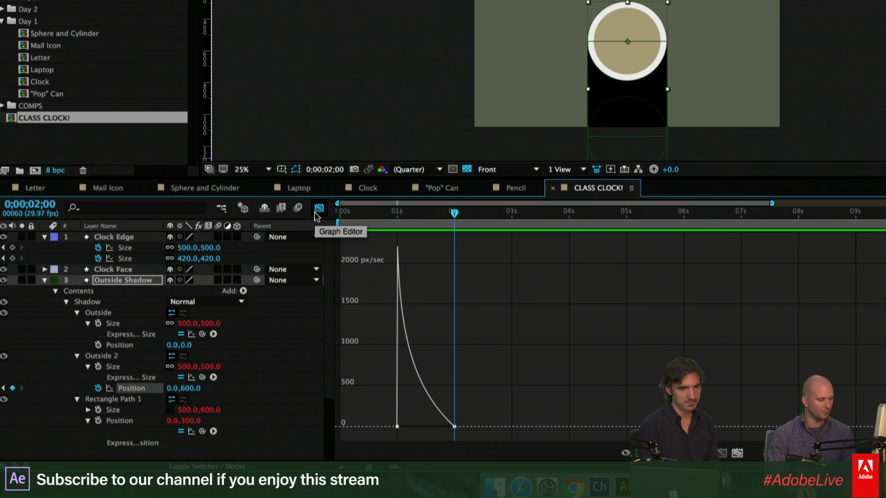
Ease Outside 2's two selected Position keyframes in the speed graph and scrub the motion between 0;00;01;00 and 0;00;02;00
drag(380, 408, 468, 432)
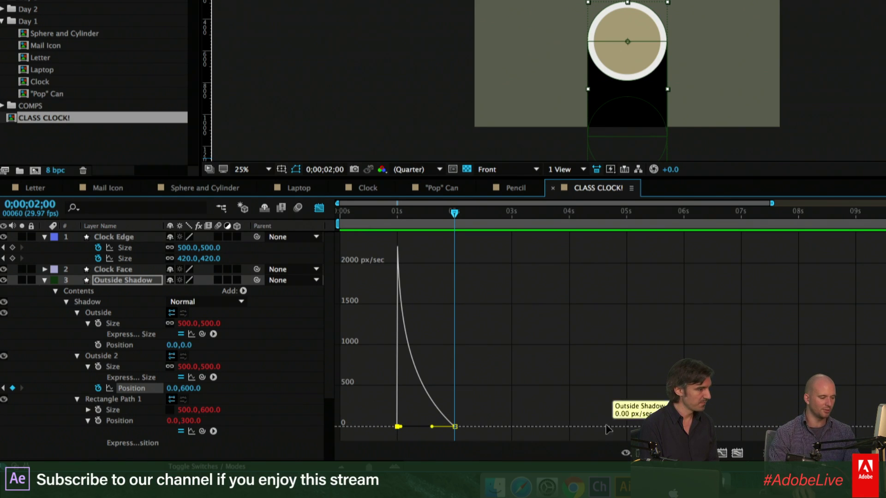
key(F9)
click(401, 216)
drag(402, 216, 458, 220)
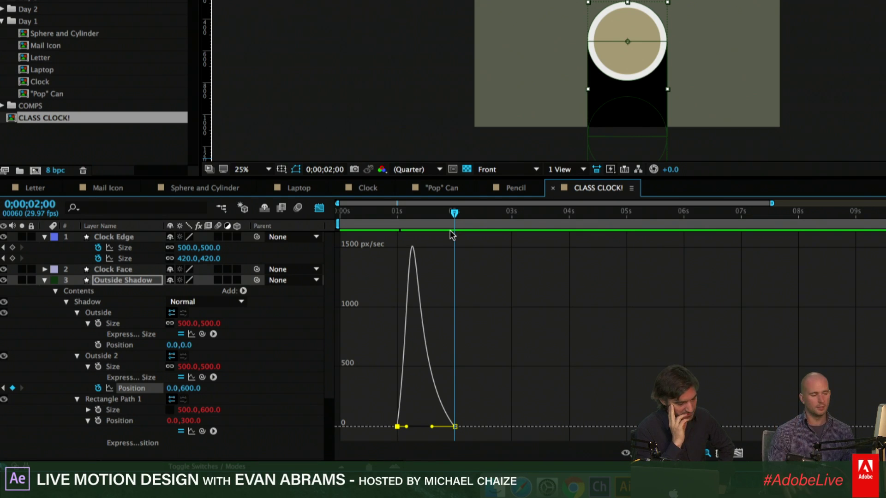
Reshape Outside 2's Position speed curve so it spikes at 0;00;01;00 and eases out gradually into the keyframe at 0;00;02;00
click(319, 208)
click(454, 389)
click(396, 389)
click(319, 208)
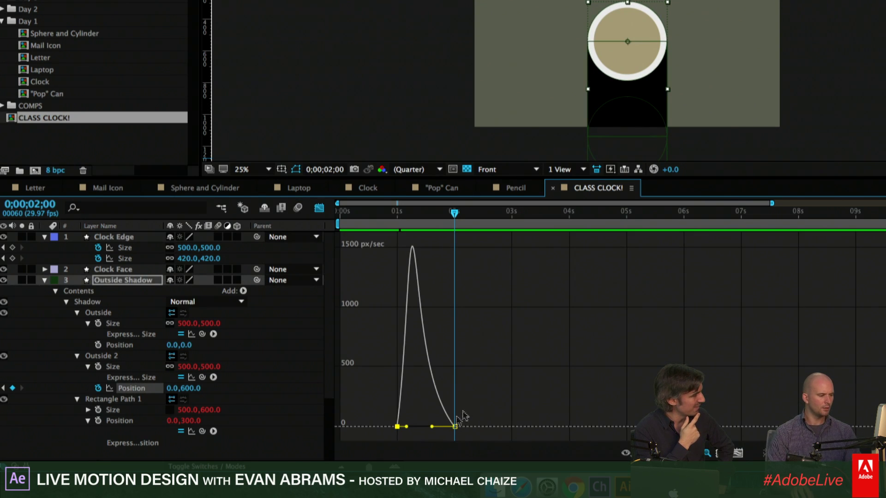
drag(405, 426, 425, 427)
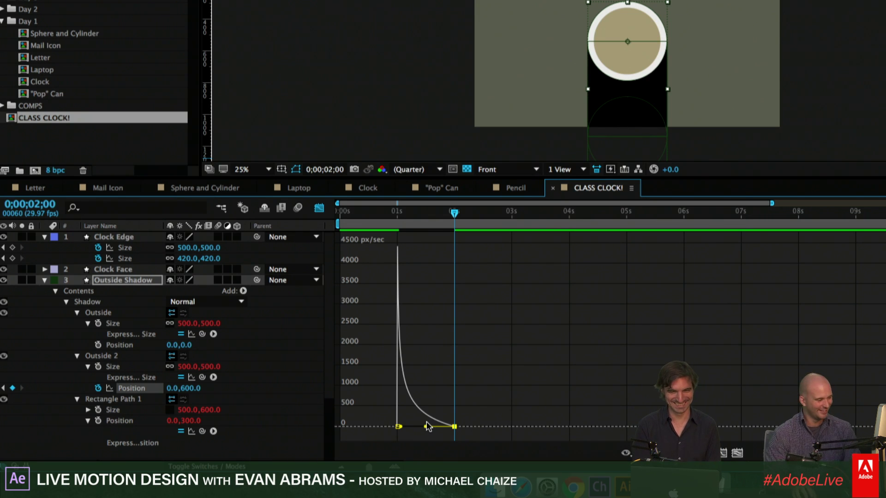
Preview the shadow's extension from 0;00;00;29 and scrub back to 0;00;02;00 to check the new easing
click(395, 212)
key(space)
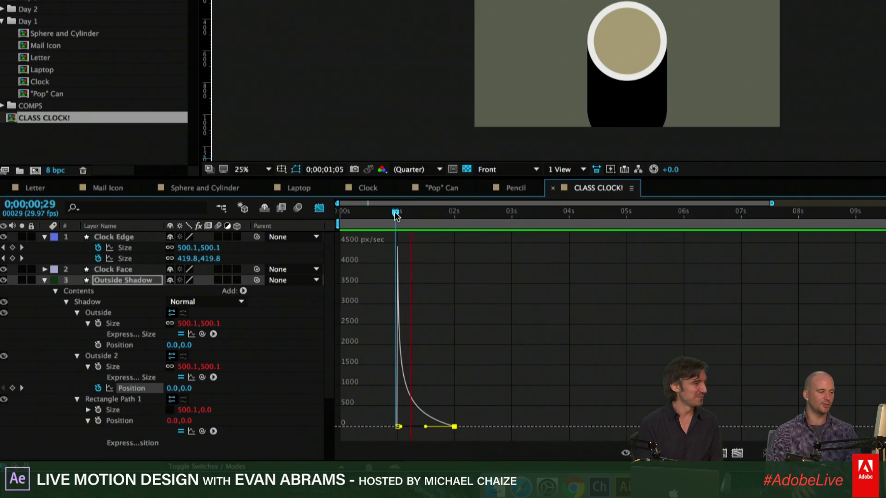
key(space)
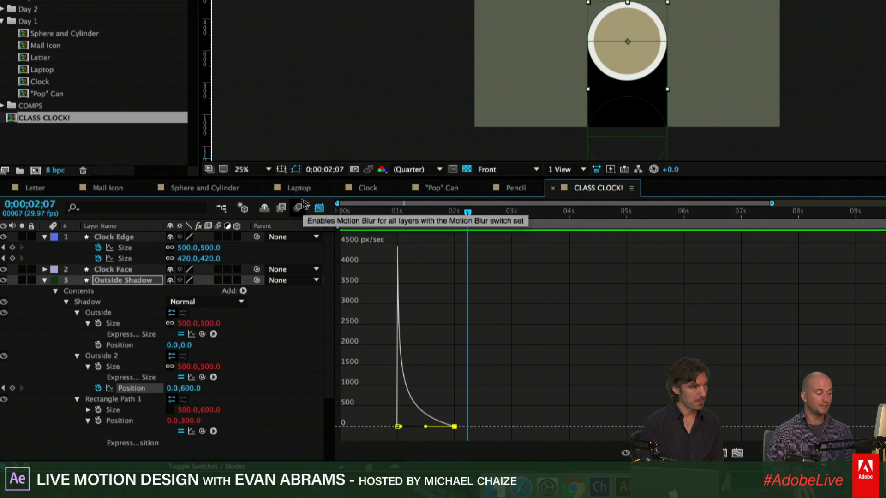
drag(423, 220, 455, 217)
key(space)
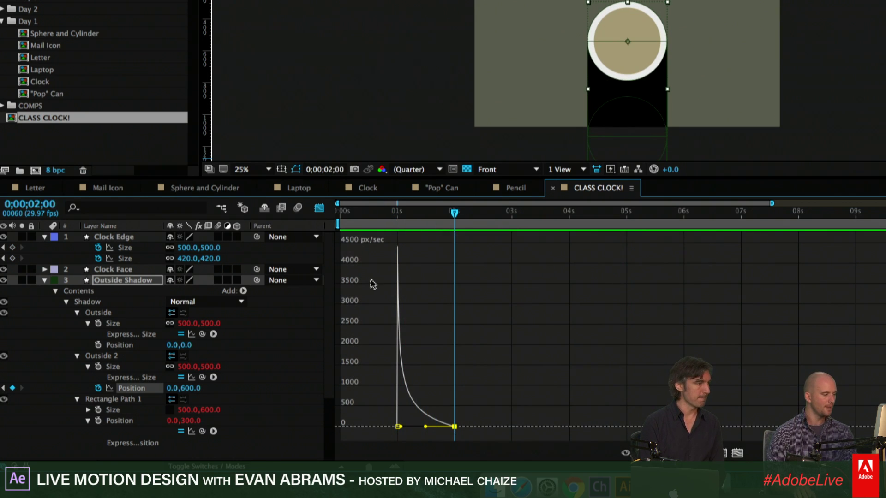
Leave the Graph Editor and set the Outside Shadow layer's rotation to -45°
click(320, 209)
click(471, 280)
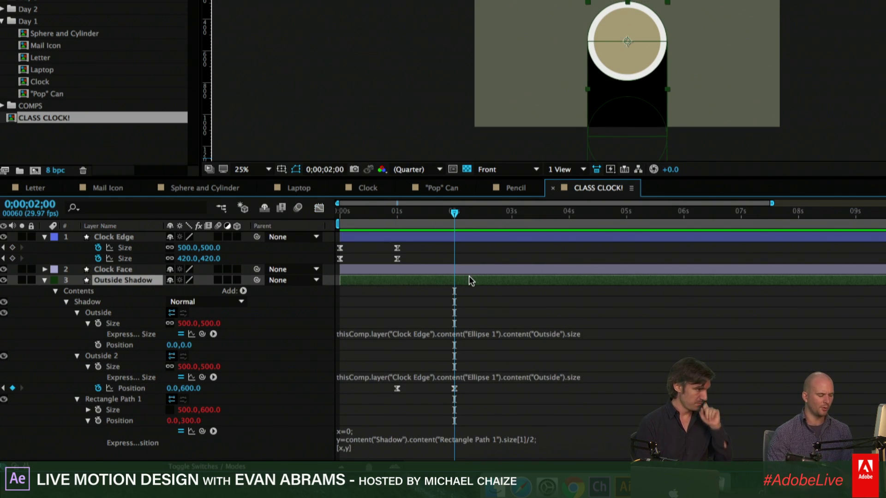
key(r)
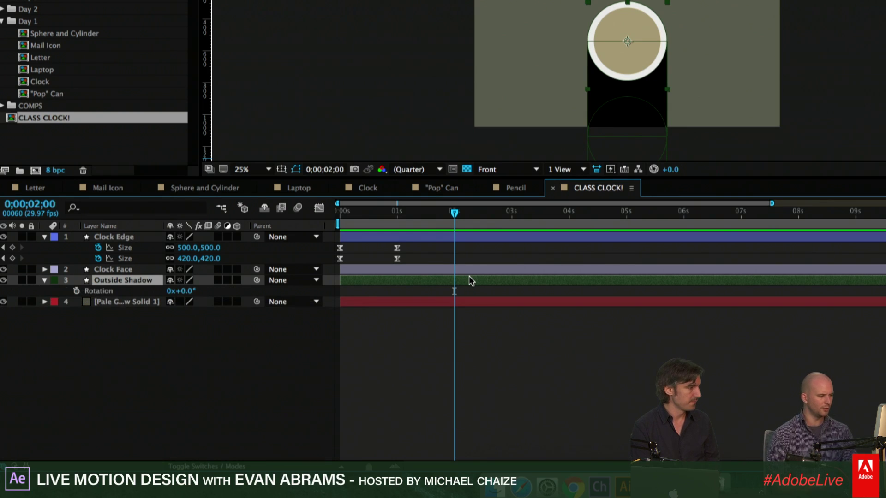
click(181, 290)
text(45)
key(Return)
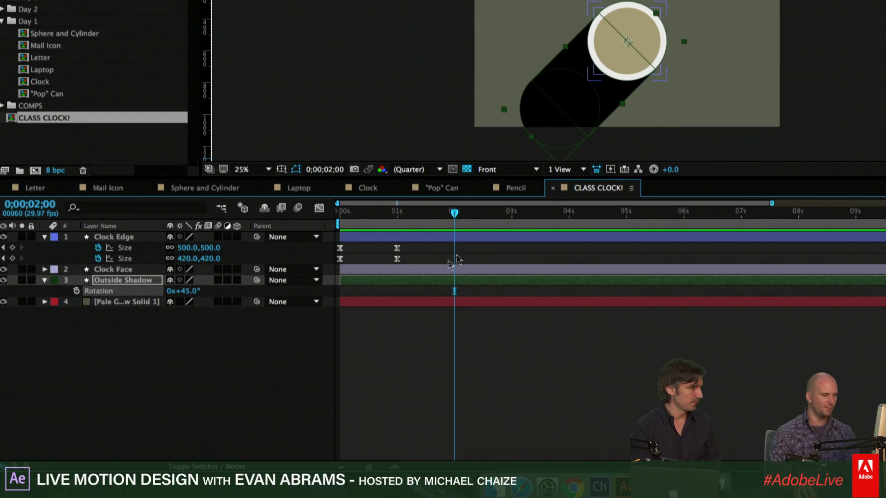
click(184, 290)
text(44)
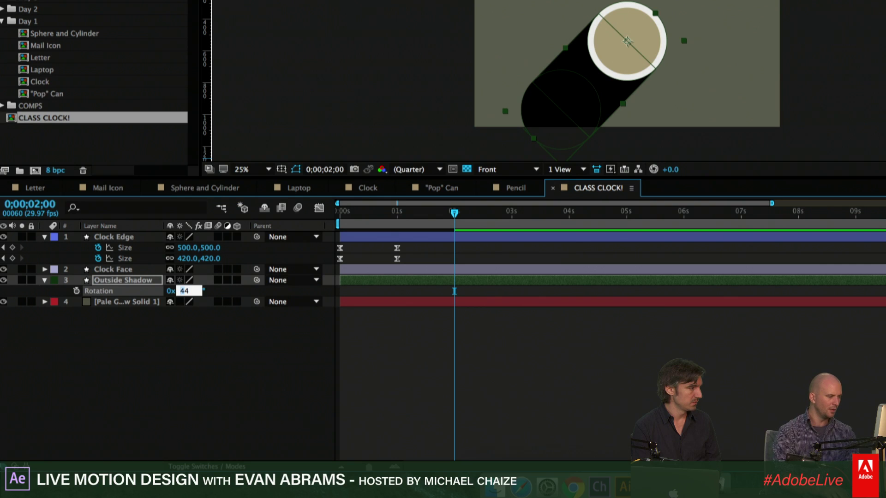
text(-45)
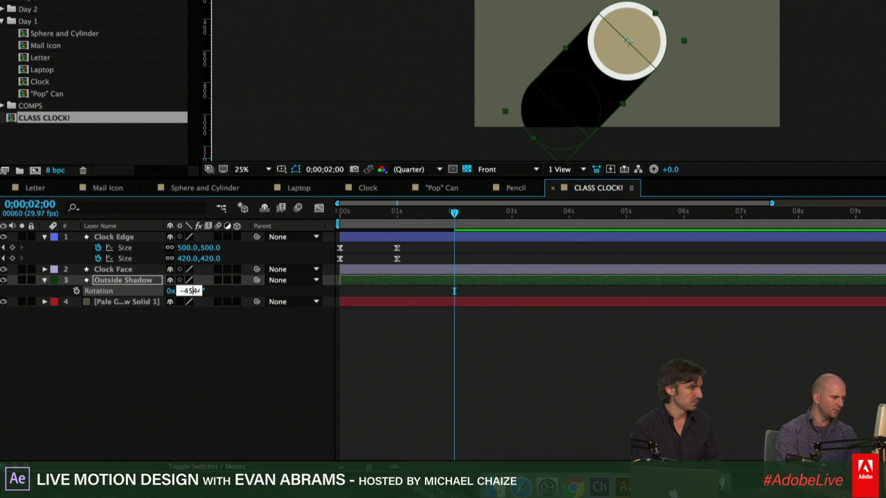
key(Return)
click(438, 364)
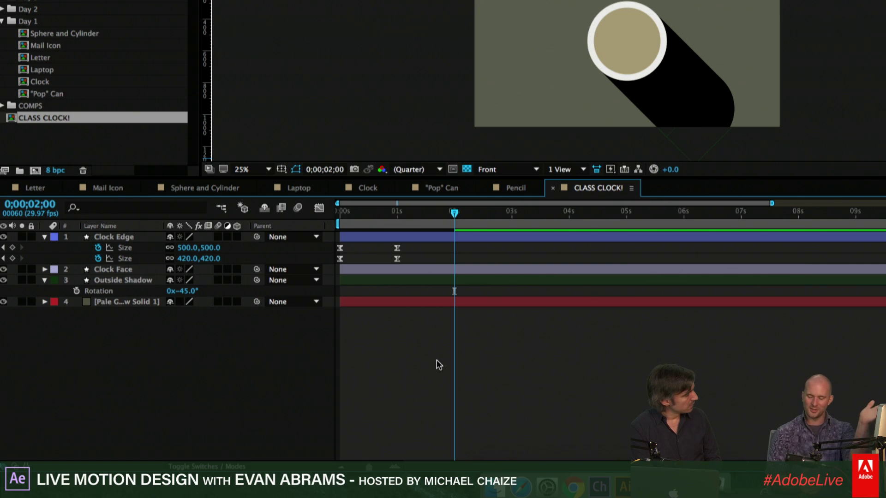
Preview the animation with the angled shadow from 0;00;00;00 and stop at 0;00;01;25
drag(399, 237, 257, 230)
key(super+z)
key(space)
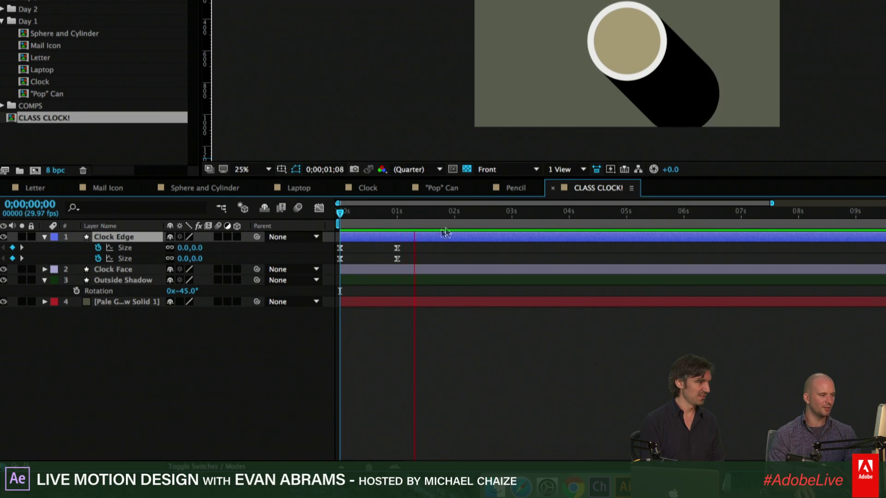
click(444, 218)
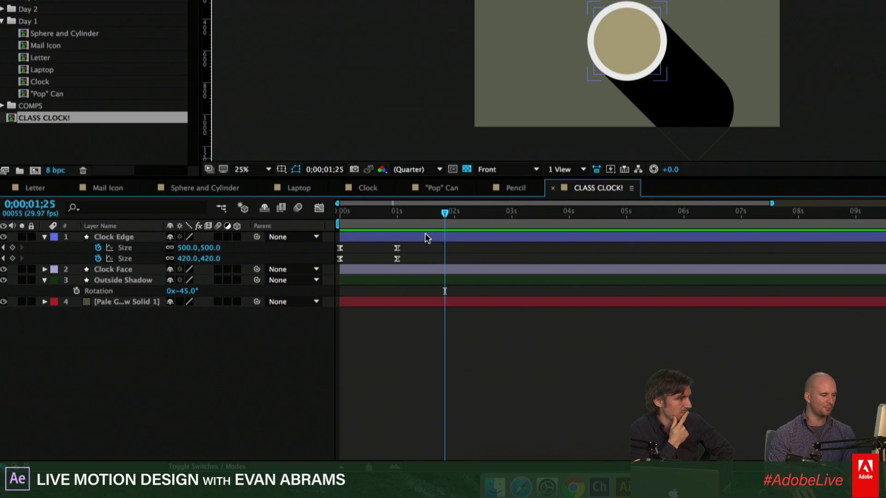
Set the Outside Shadow layer's opacity to 10%
click(430, 275)
key(t)
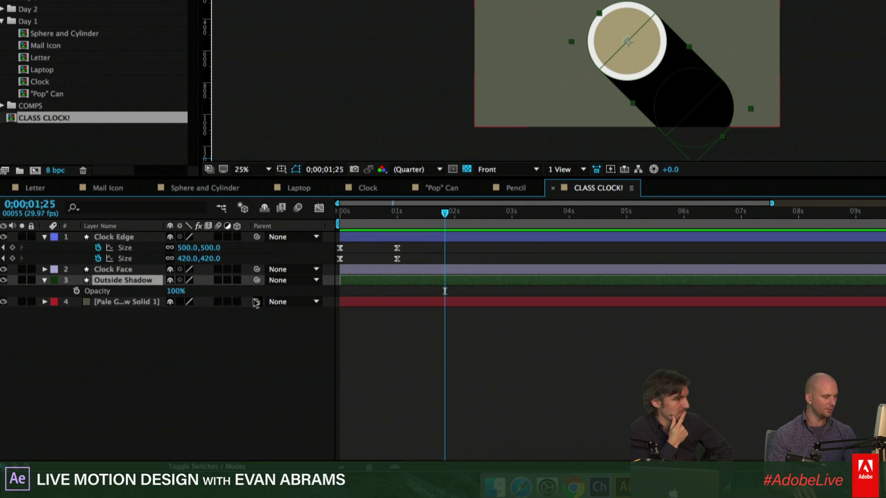
click(179, 290)
text(10)
key(Return)
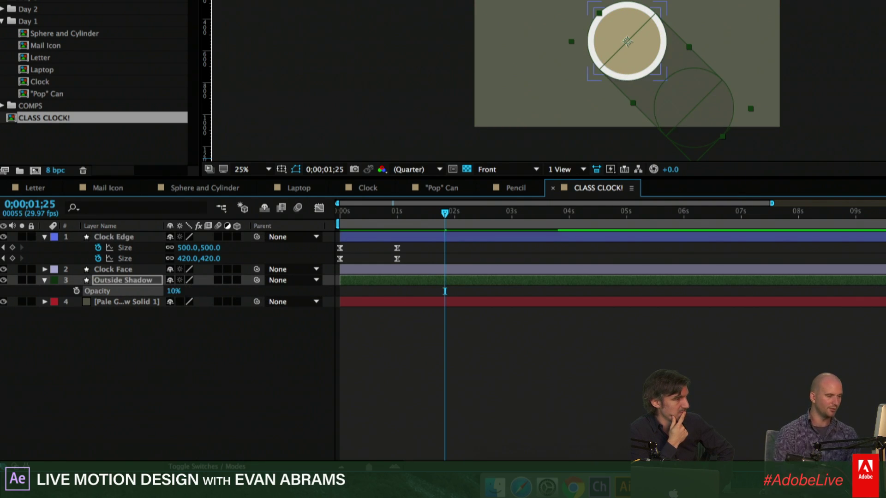
click(445, 291)
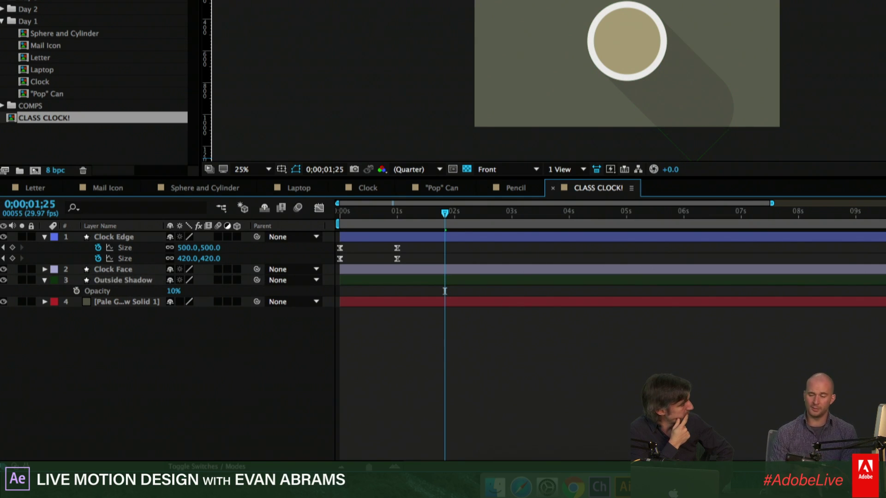
Raise the Outside Shadow's opacity to 100% for comparison and return it to 10%
click(398, 282)
click(396, 280)
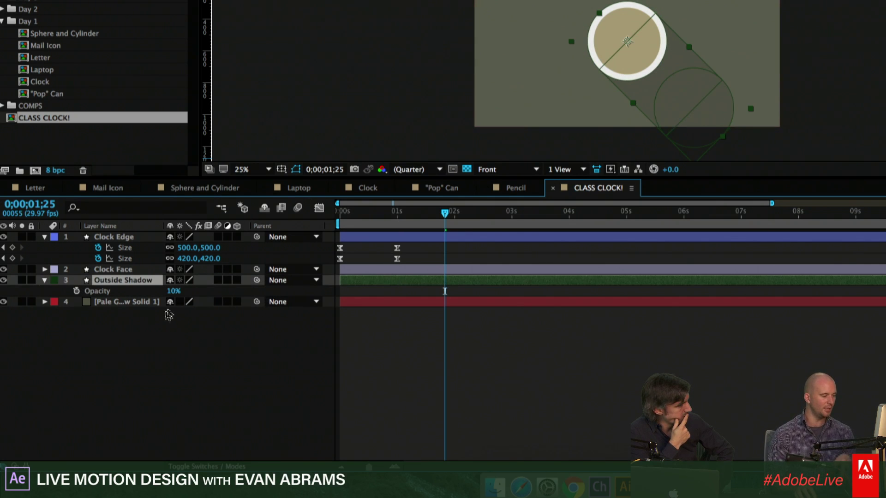
drag(174, 291, 306, 292)
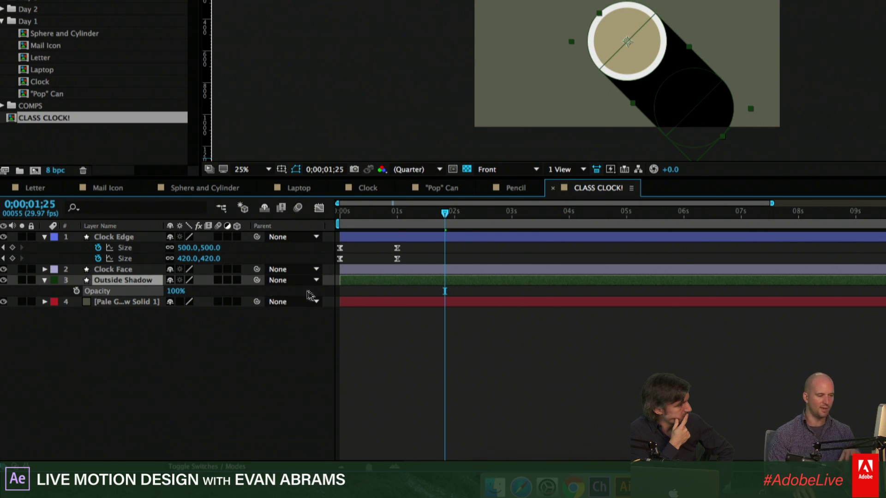
click(432, 284)
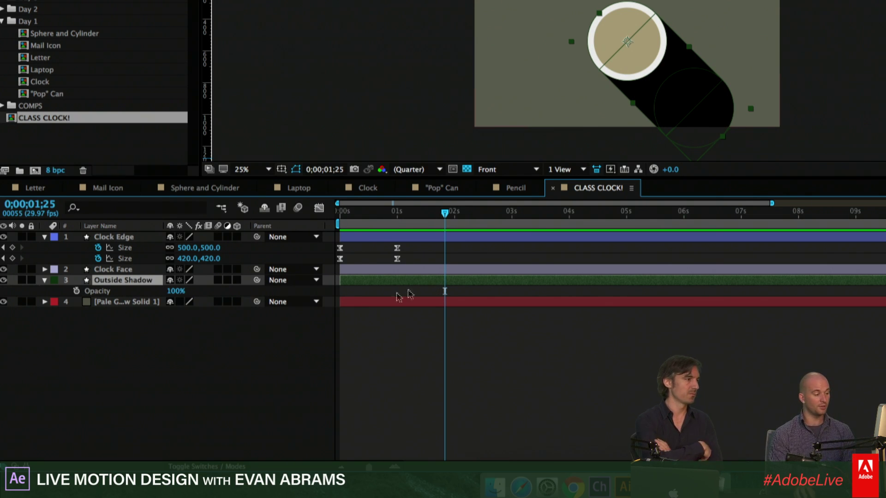
click(171, 291)
text(10)
key(Return)
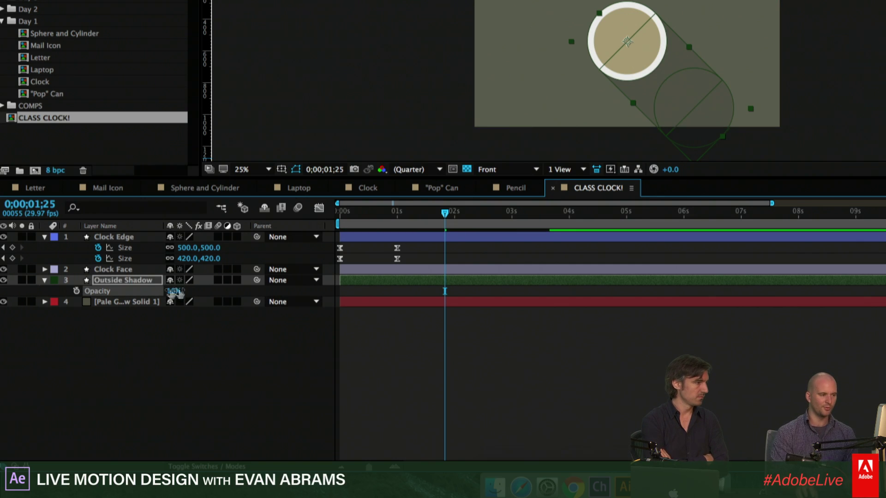
click(607, 372)
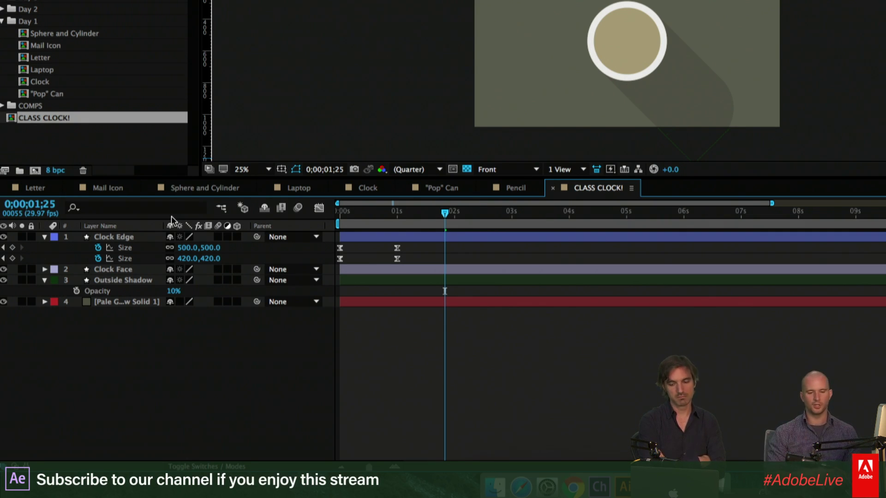
Preview the faded shadow animation from 0;00;00;00, repeat it at 50% magnification, and move the time to 0;00;03;25
click(380, 212)
drag(380, 212, 338, 213)
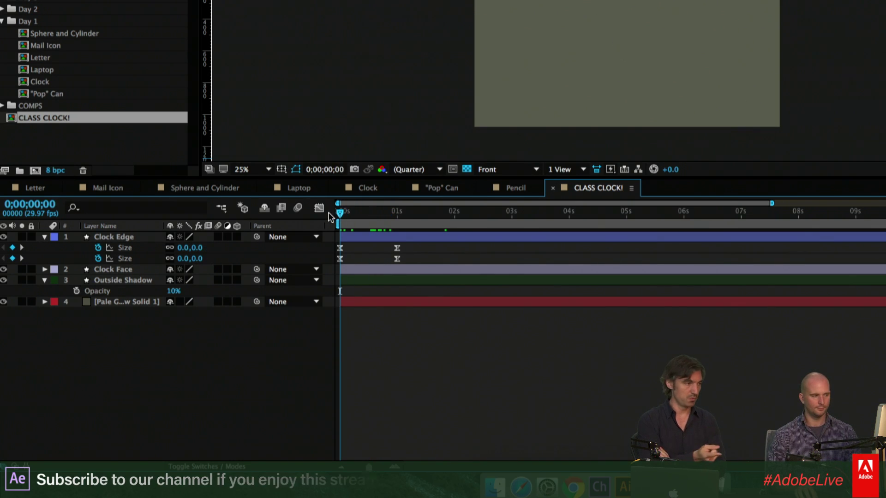
key(space)
key(space)
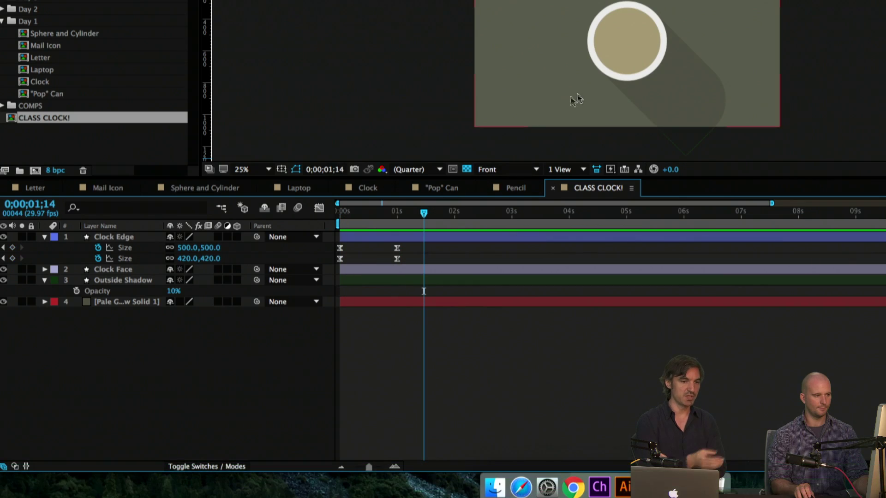
scroll(664, 68, up, 2)
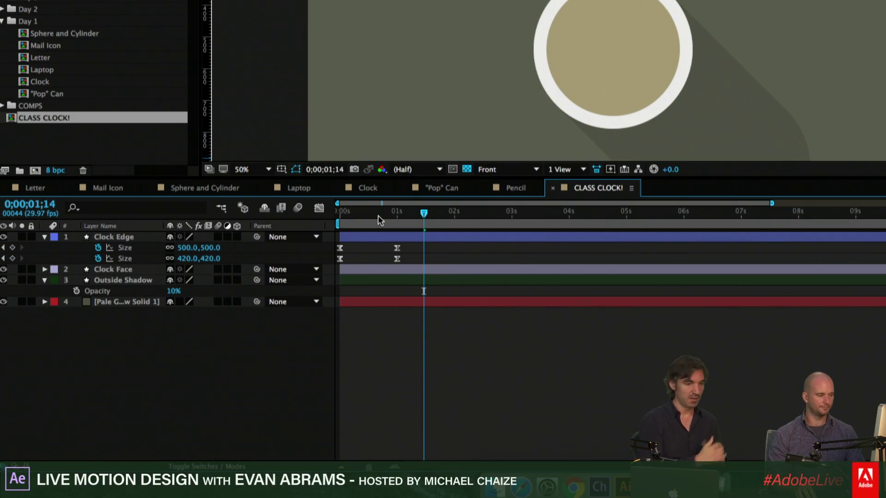
drag(362, 214, 333, 231)
key(space)
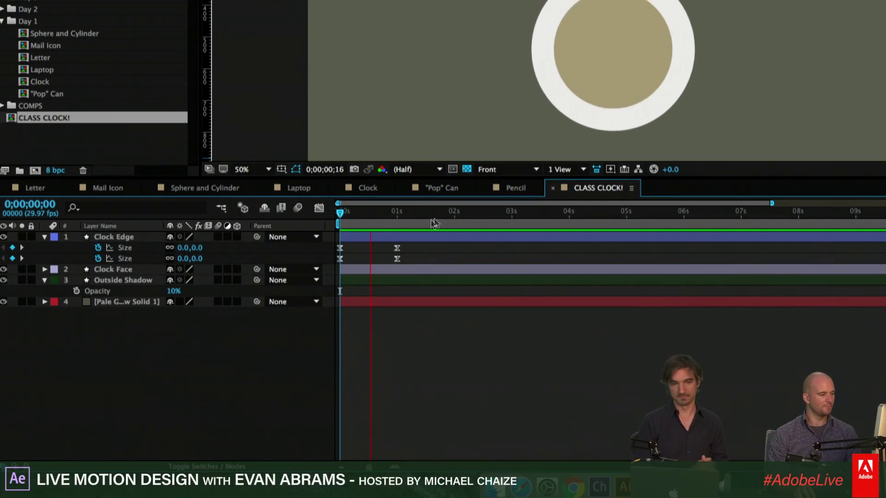
drag(396, 222, 560, 217)
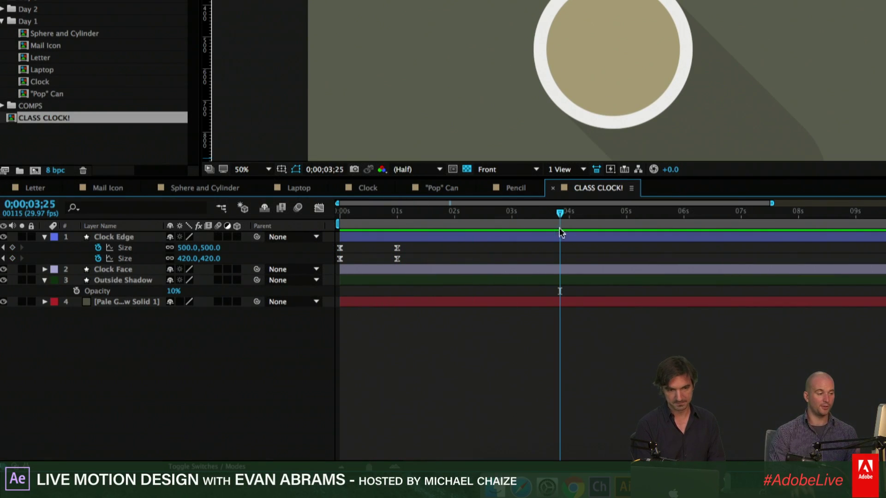
click(582, 280)
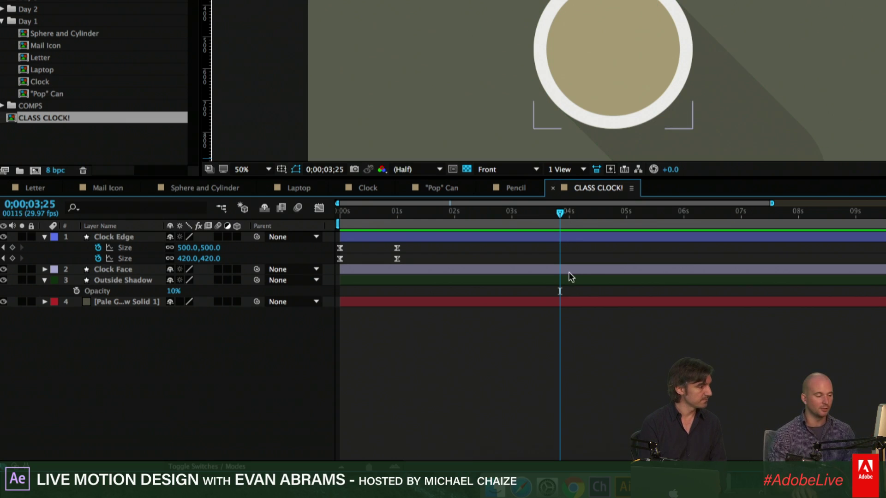
click(132, 280)
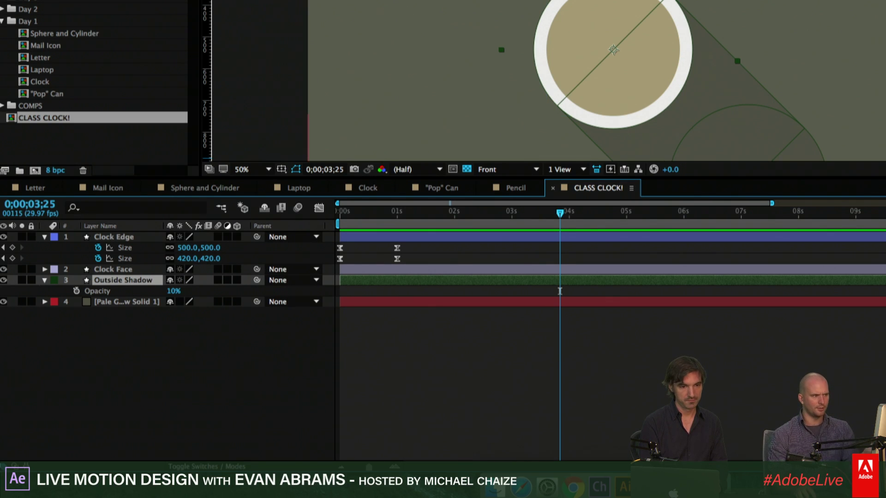
click(734, 302)
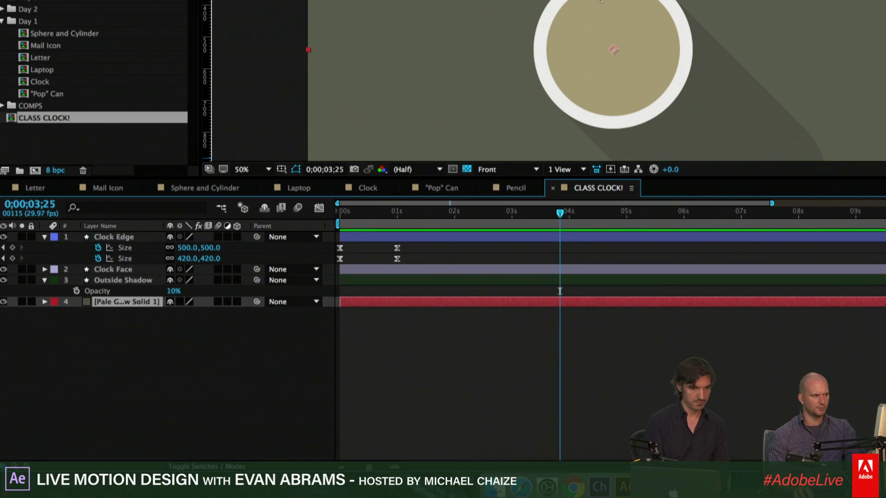
scroll(627, 23, up, 2)
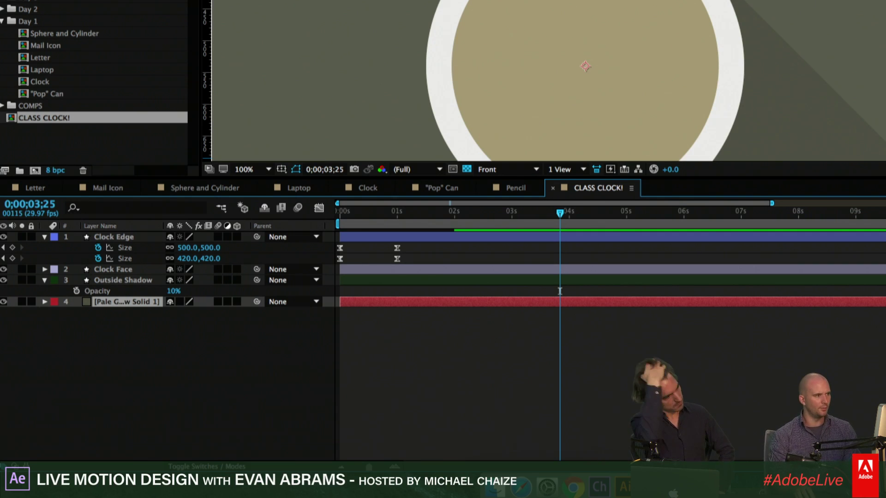
scroll(641, 33, down, 2)
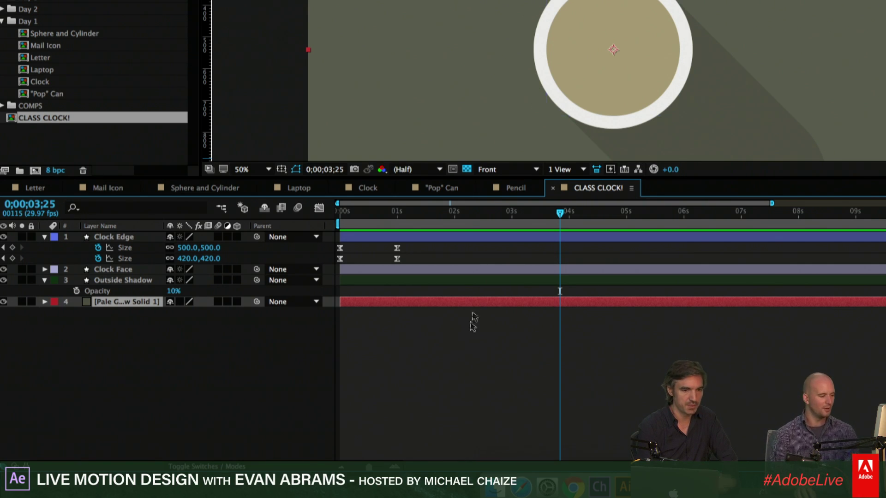
Duplicate the Outside Shadow layer
key(super+shift+a)
click(434, 278)
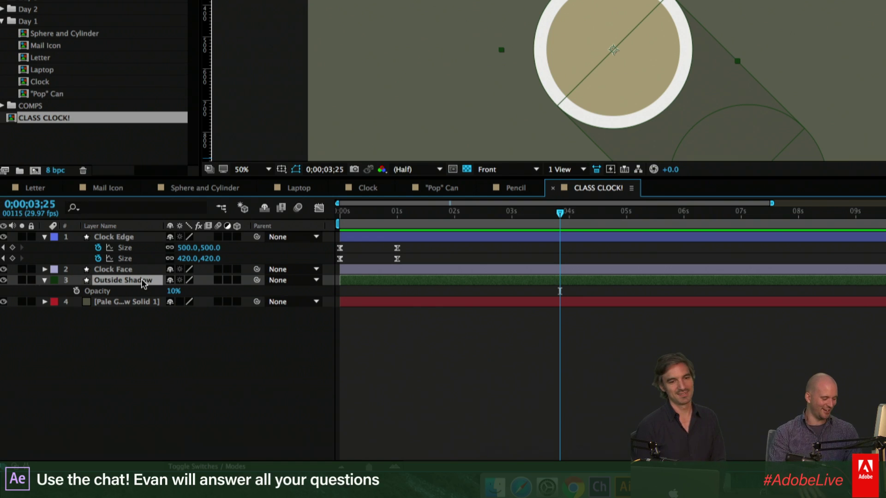
key(super+d)
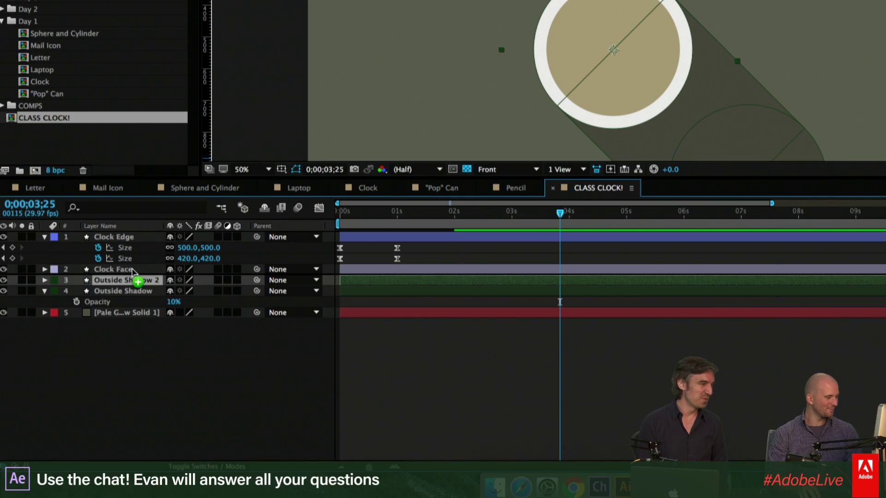
Move the duplicated shadow layer above Clock Face and rename it "Innside Shadow"
drag(131, 268, 129, 268)
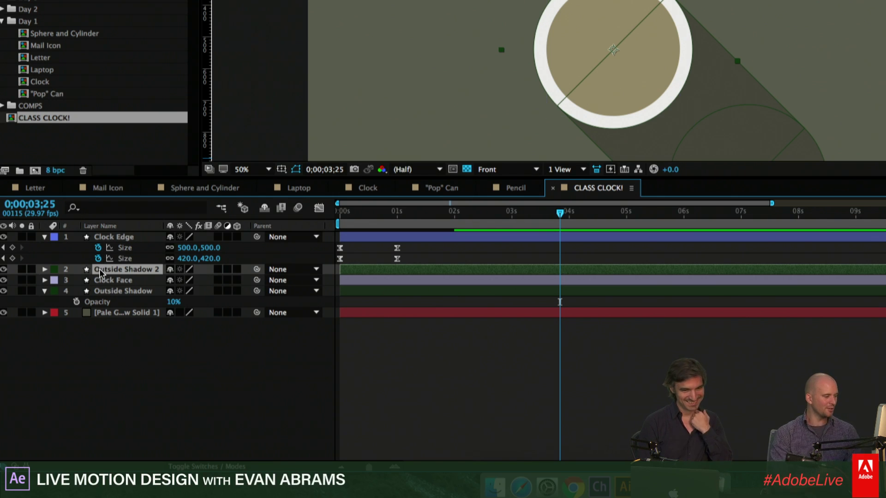
key(Return)
text(In)
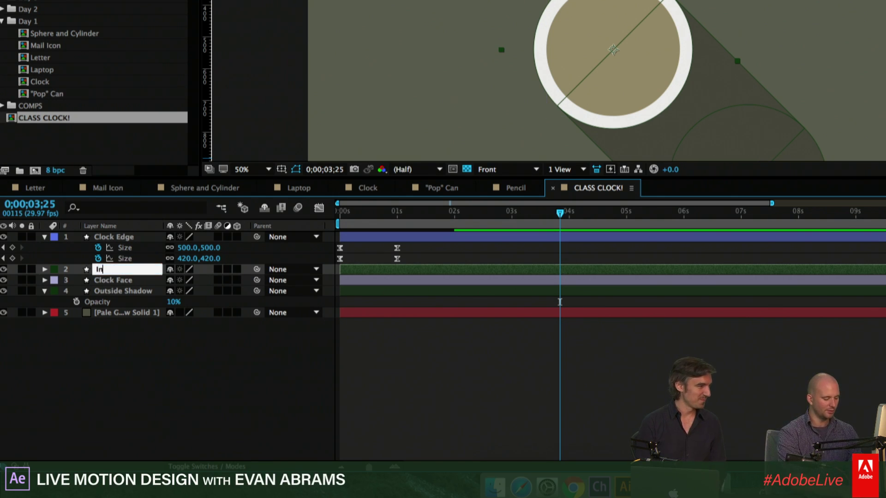
text(nside Shadow)
key(Return)
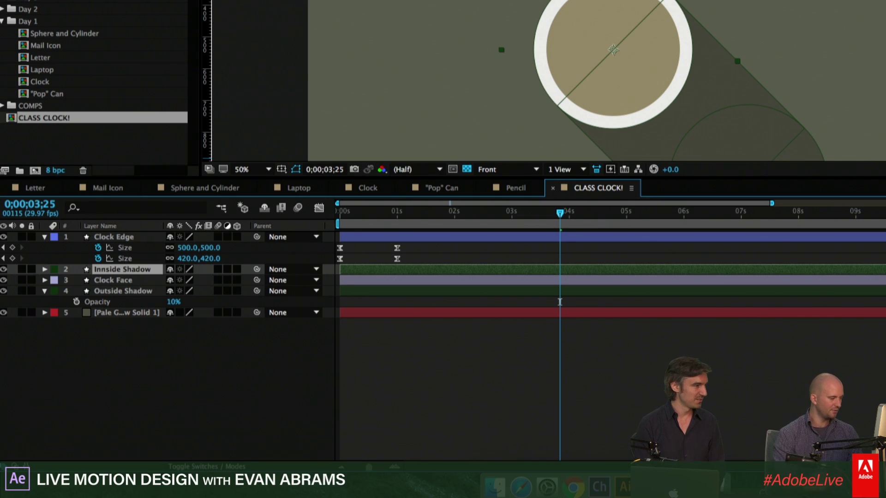
Reveal the Innside Shadow layer's modified properties and collapse its Outside, Outside 2 and Rectangle Path 1 details
key(u)
key(u)
click(77, 301)
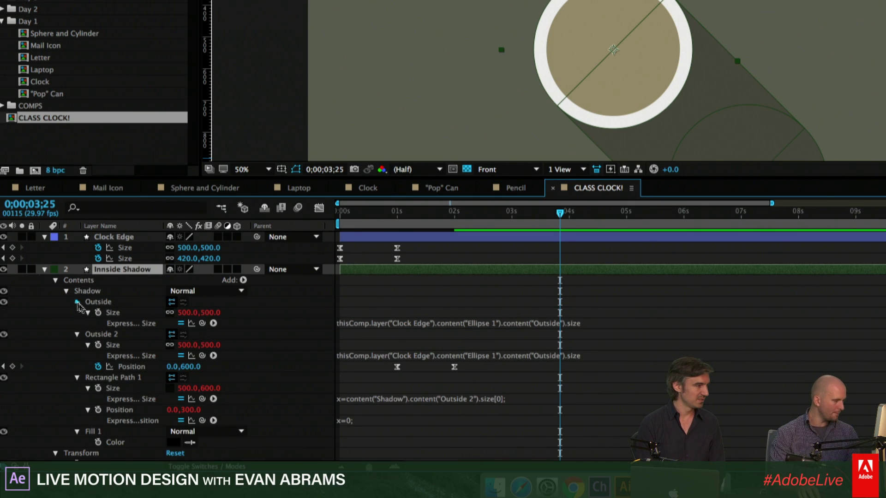
click(77, 312)
click(77, 322)
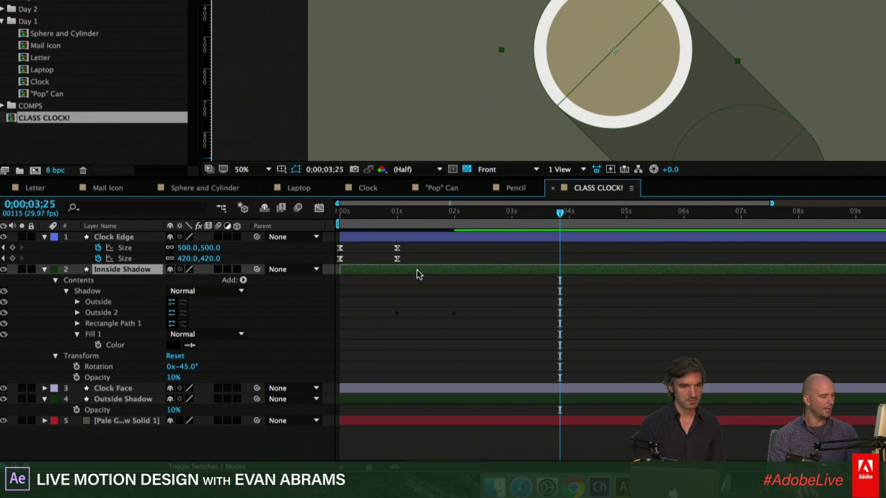
Add an empty group inside the Innside Shadow's Shadow group and expand it
click(128, 290)
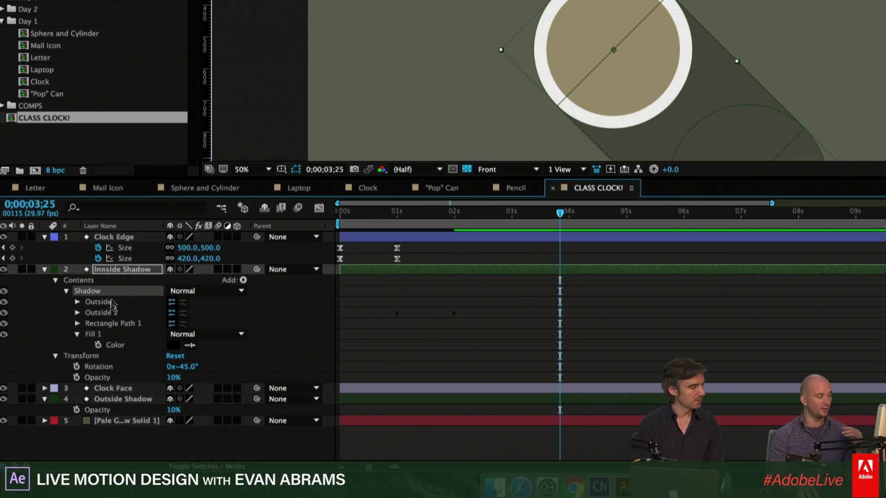
click(243, 280)
click(267, 221)
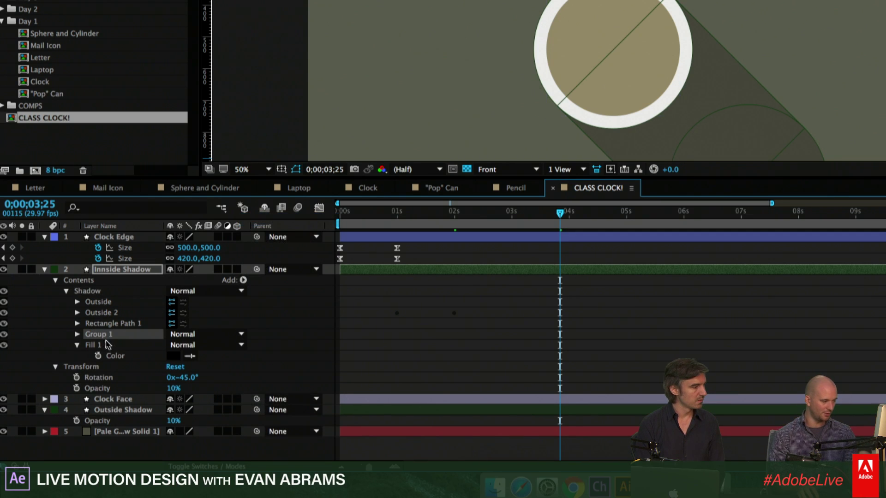
click(77, 334)
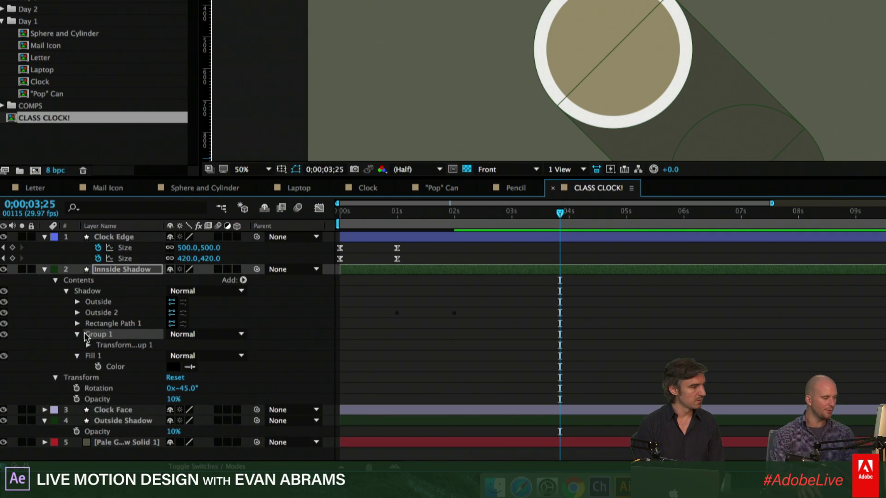
Move Outside, Outside 2 and Rectangle Path 1 into Group 1 and dismiss the expression warning
click(111, 323)
shift+click(98, 302)
drag(98, 302, 100, 335)
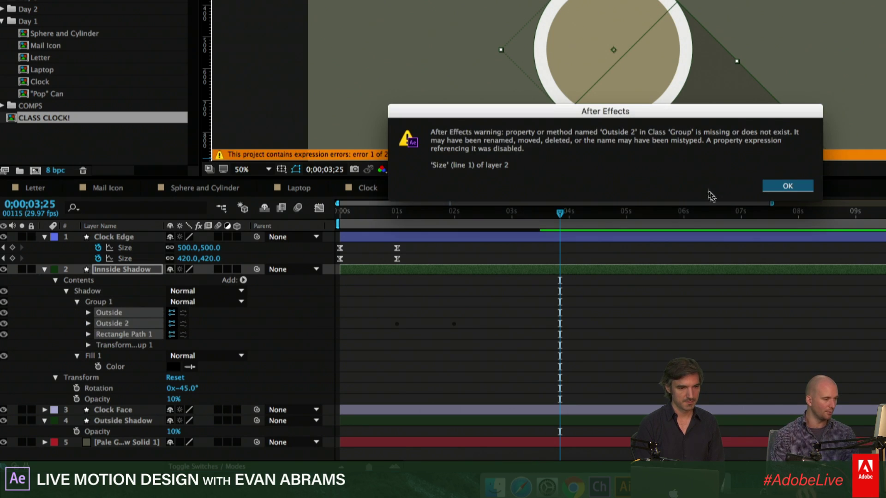
click(786, 186)
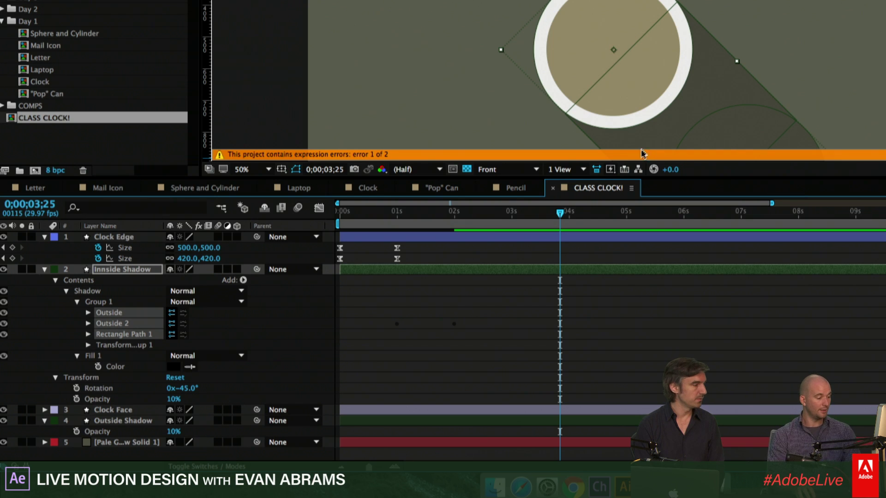
Examine the expressions on the paths nested in Group 1 to find which references need the new group level
key(e)
key(e)
scroll(466, 332, down, 3)
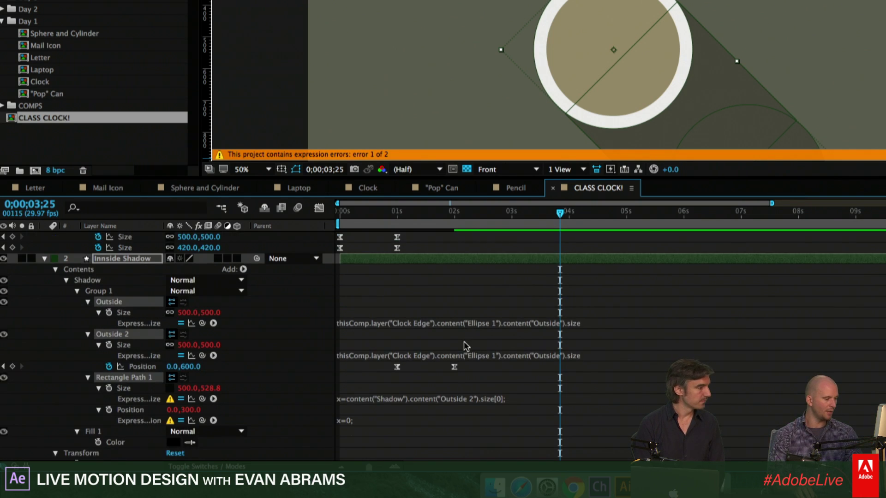
click(411, 301)
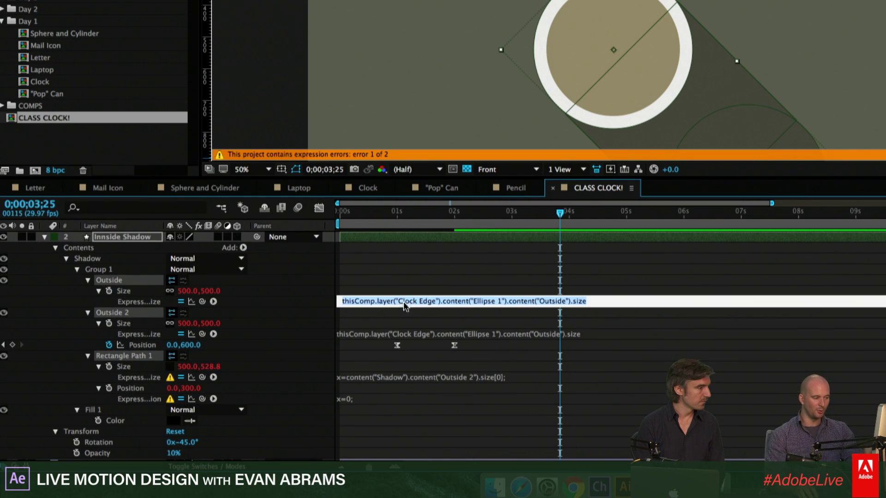
click(410, 299)
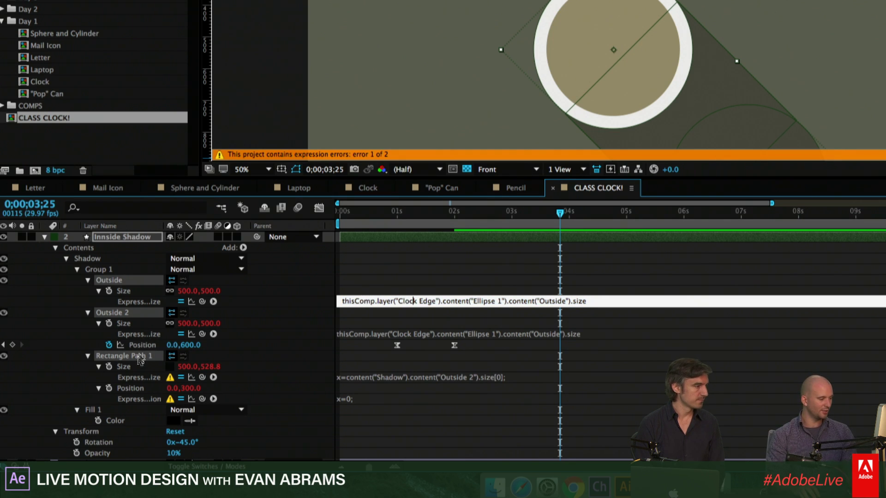
click(105, 271)
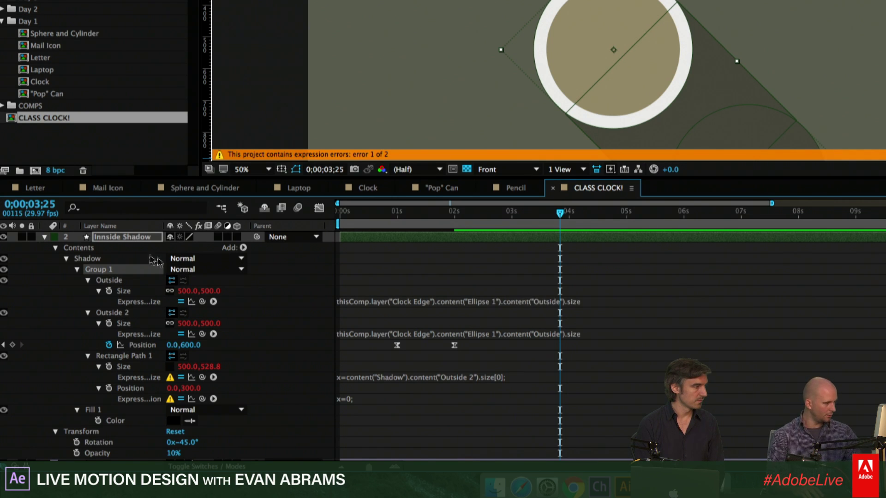
scroll(503, 307, up, 2)
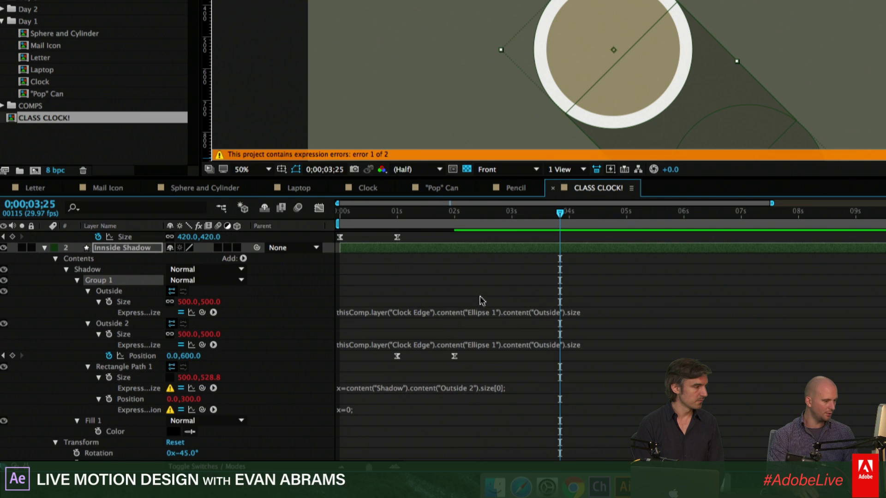
click(89, 281)
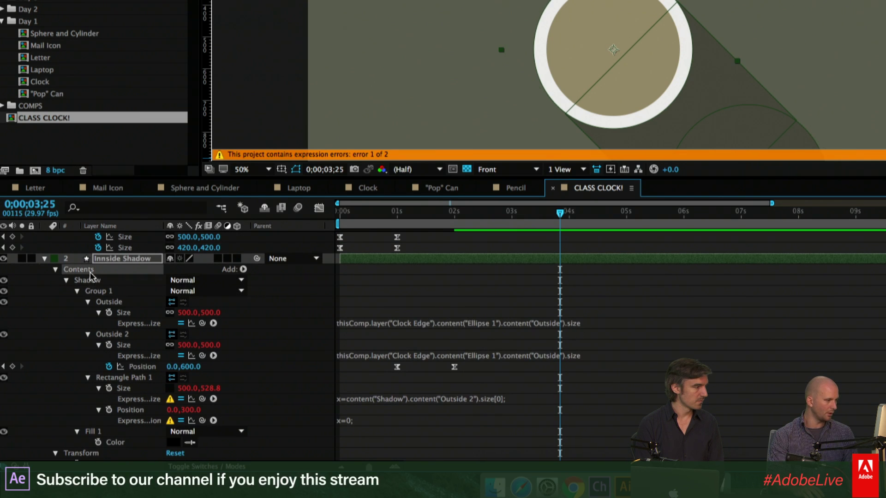
click(97, 291)
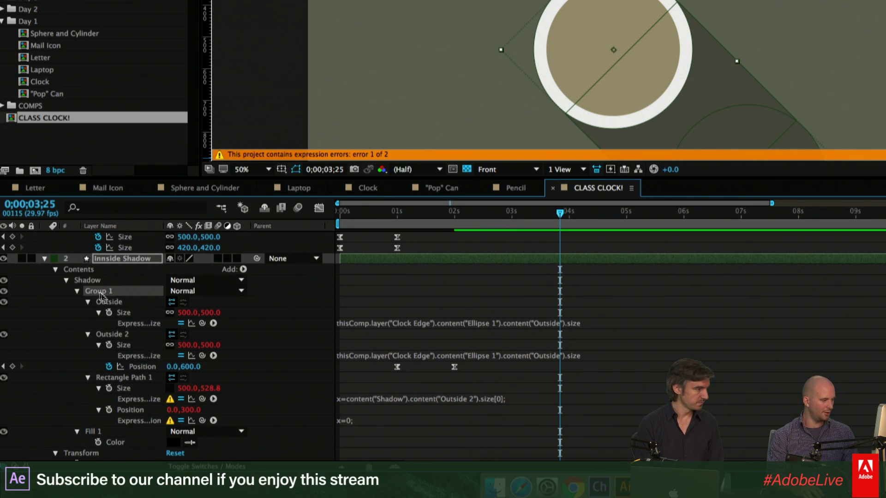
click(138, 303)
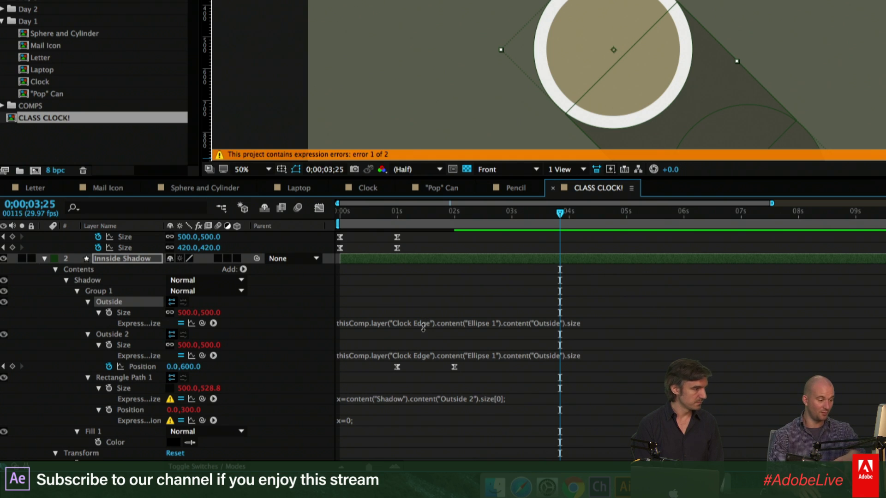
scroll(146, 396, down, 1)
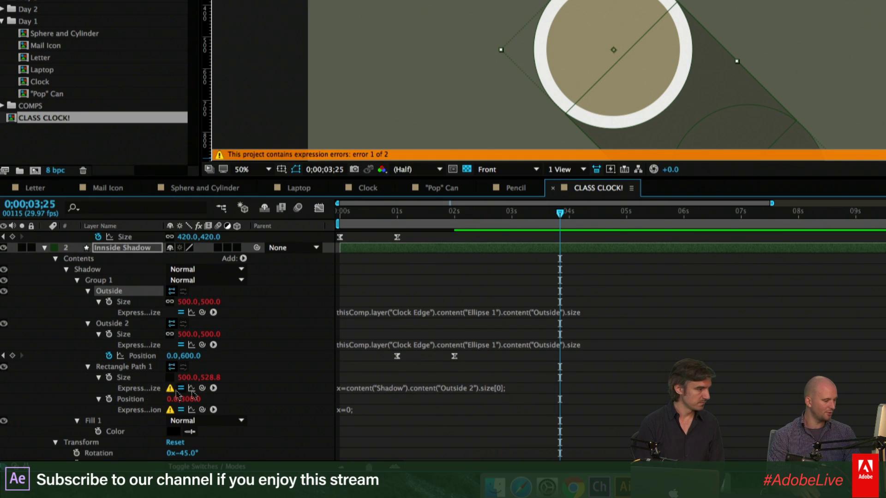
Relink x in Rectangle Path 1's Size expression to content("Shadow").content("Group 1").content("Outside 2").size[0]
click(377, 388)
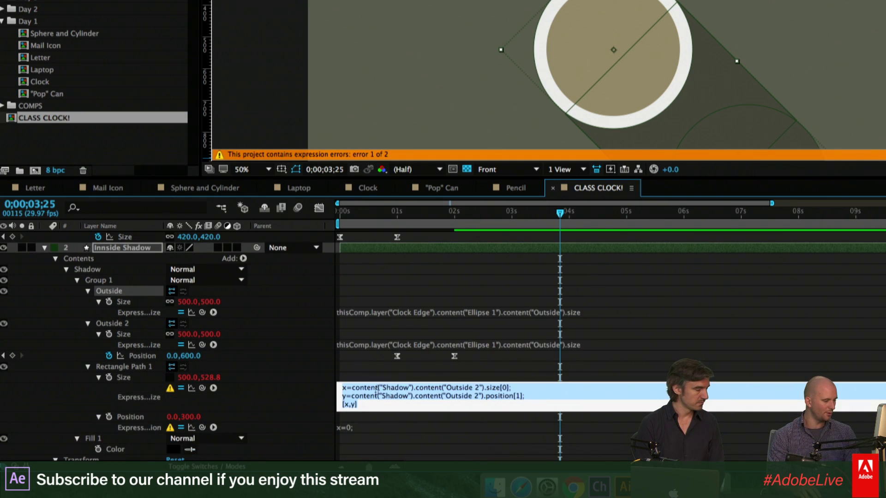
click(411, 387)
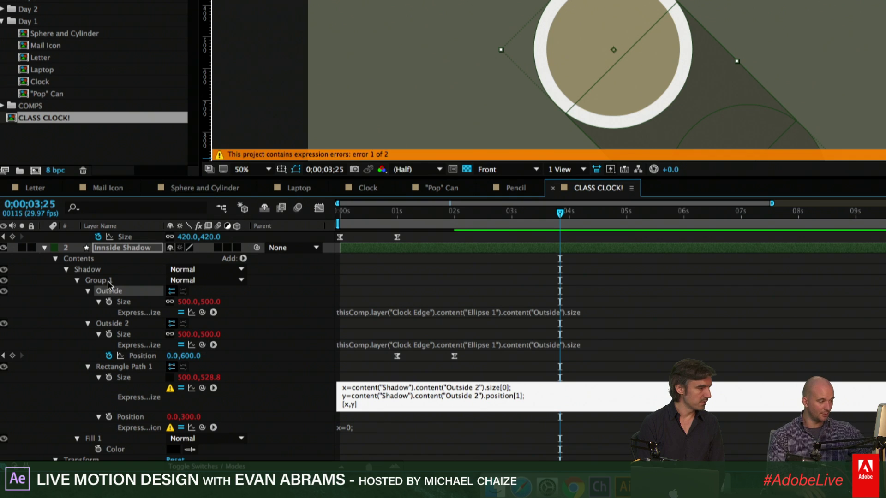
drag(352, 387, 545, 384)
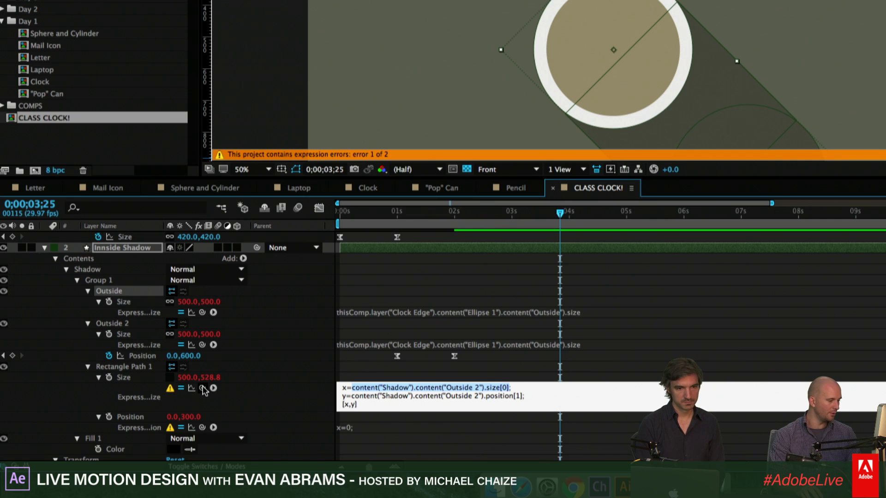
drag(202, 388, 189, 338)
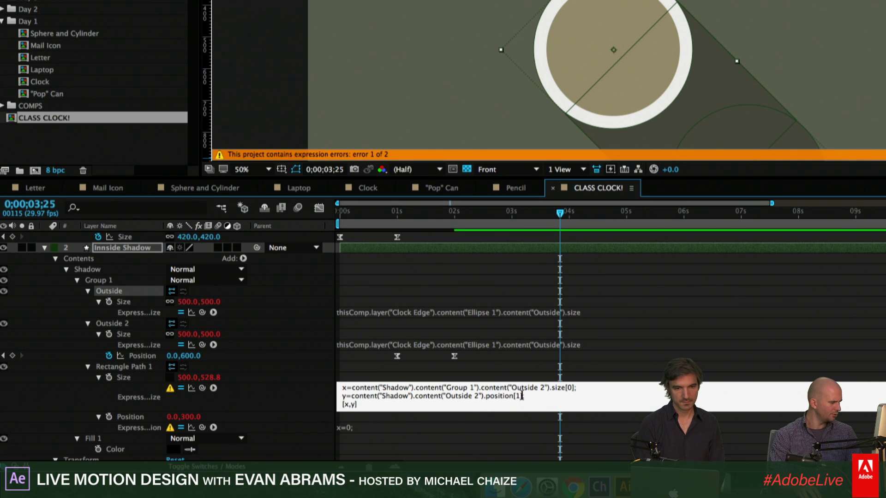
Insert content("Group 1"). after content("Shadow"). in the y line of Rectangle Path 1's Position expression
drag(361, 430, 361, 457)
click(473, 437)
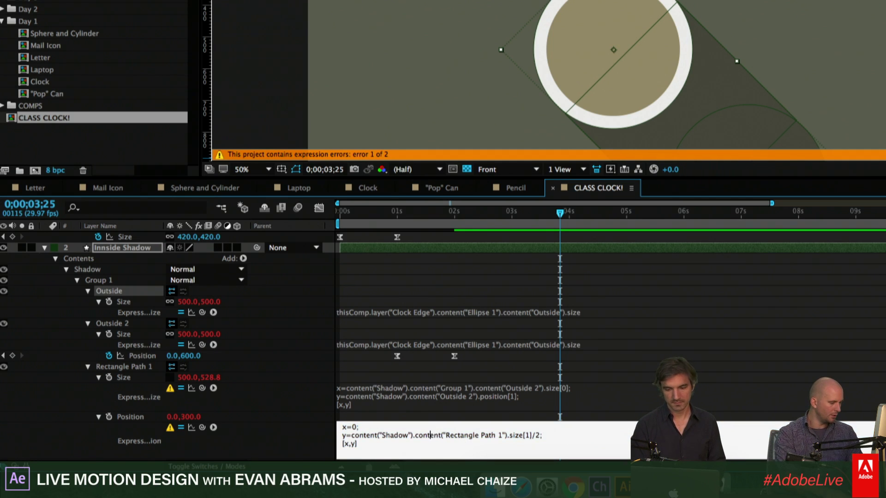
click(503, 398)
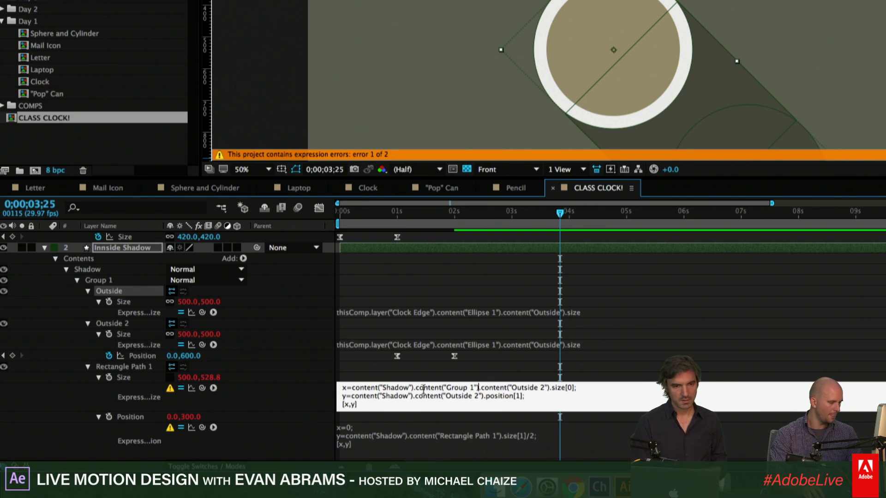
drag(416, 389, 479, 389)
key(ctrl+c)
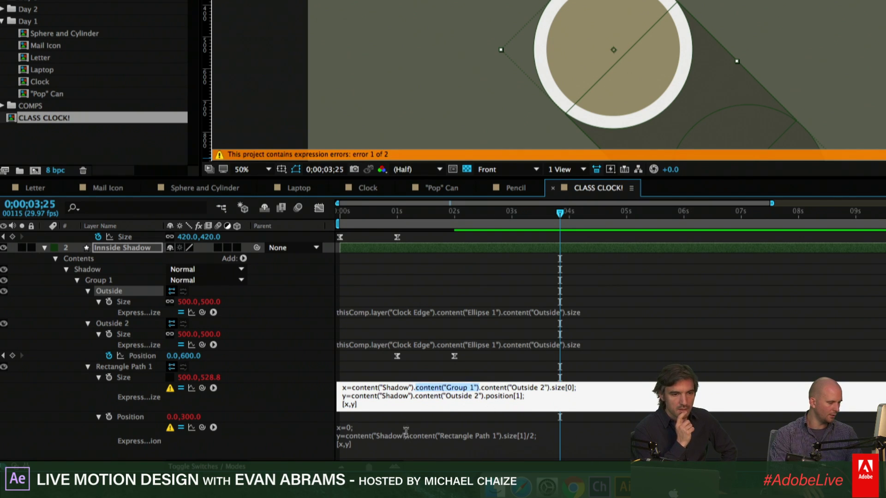
click(408, 437)
click(414, 436)
key(ctrl+v)
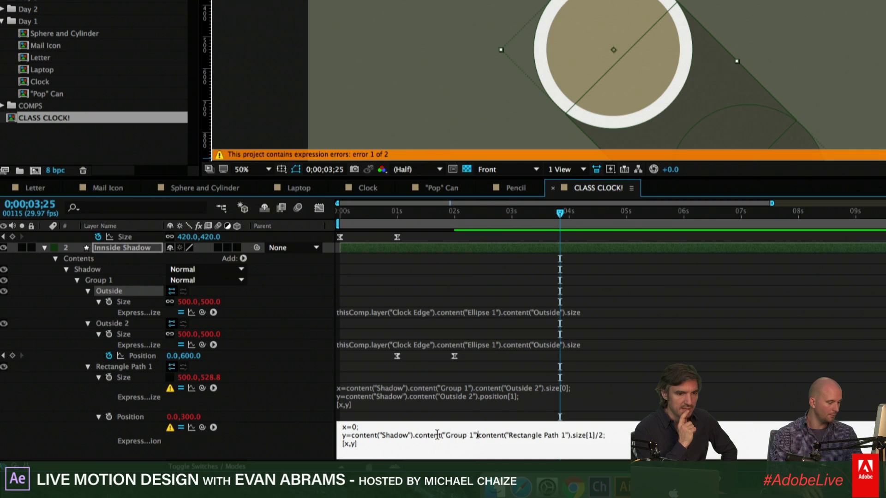
text(.)
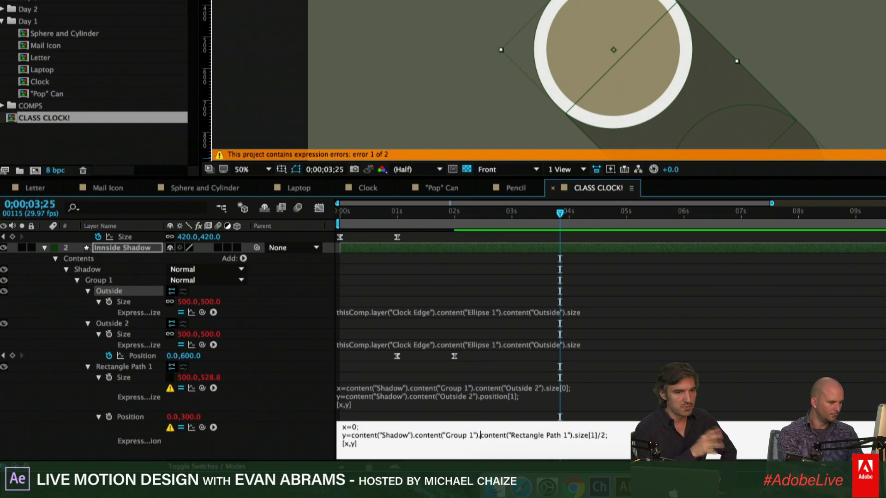
key(KP_Enter)
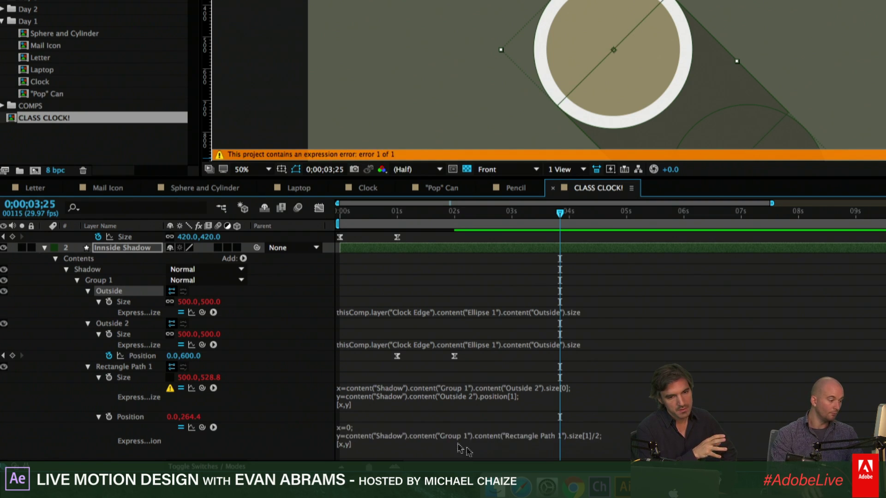
Insert content("Group 1"). before content("Outside 2") in the y line of Rectangle Path 1's Size expression, and clear the selection
click(429, 398)
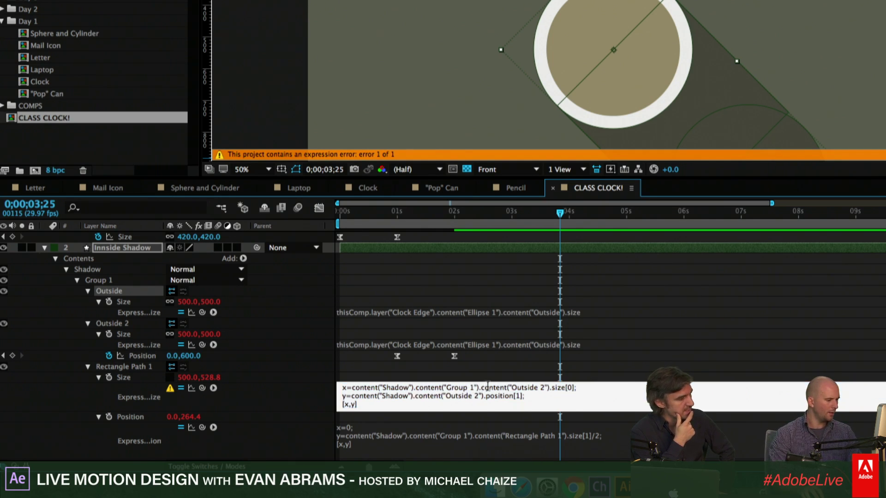
click(413, 396)
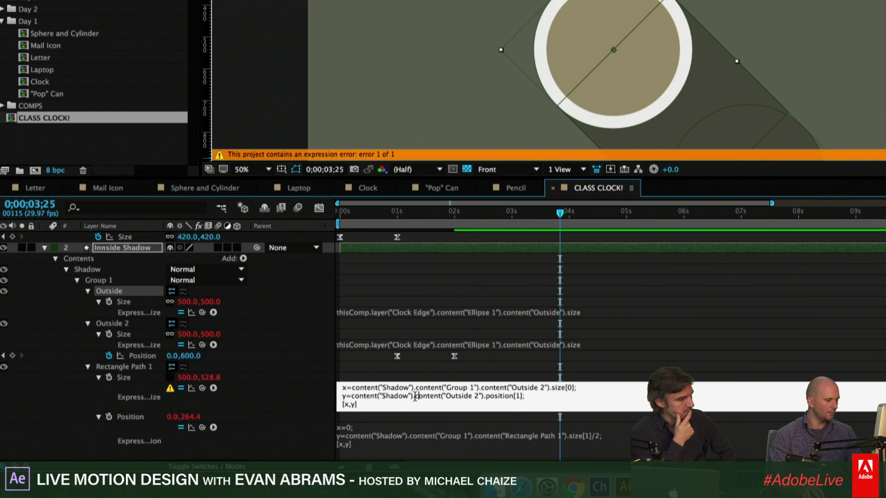
text(content("Group 1"))
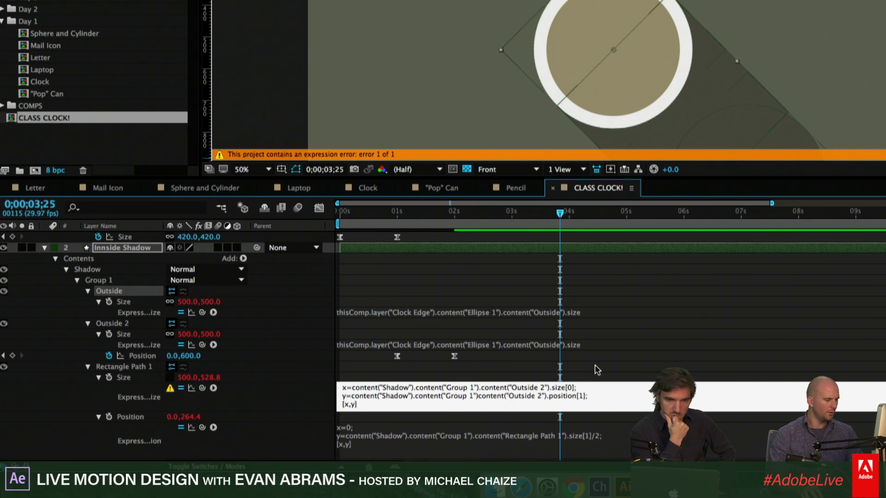
click(596, 367)
click(482, 397)
click(479, 396)
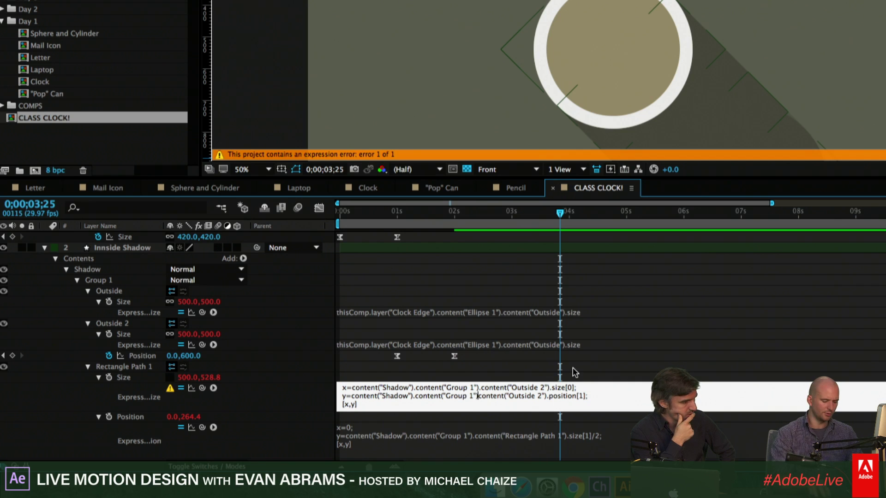
text(.)
click(572, 367)
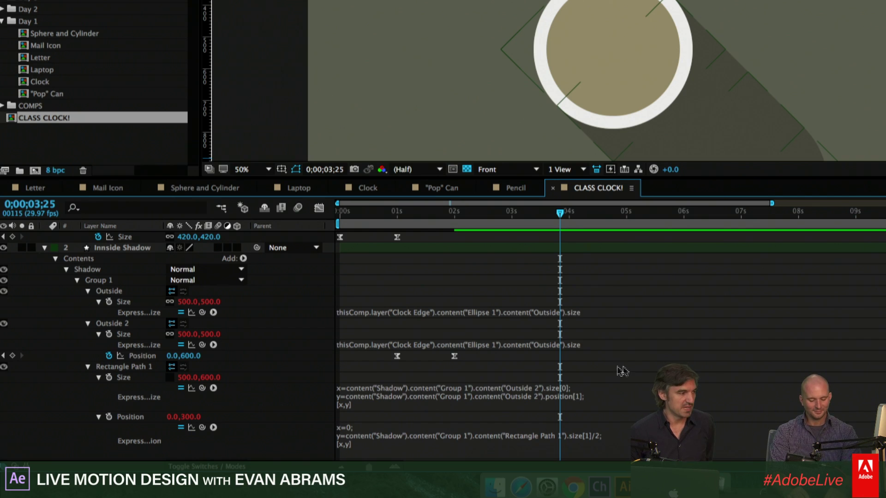
click(843, 150)
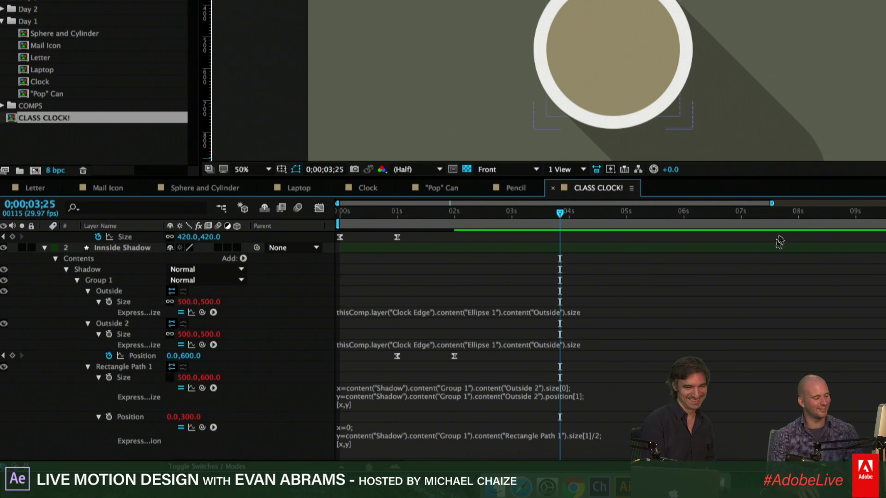
Preview the opening seconds of the animation to check the shadow's movement, and park the playhead at 0;00;02;07
click(455, 224)
drag(455, 224, 387, 224)
key(space)
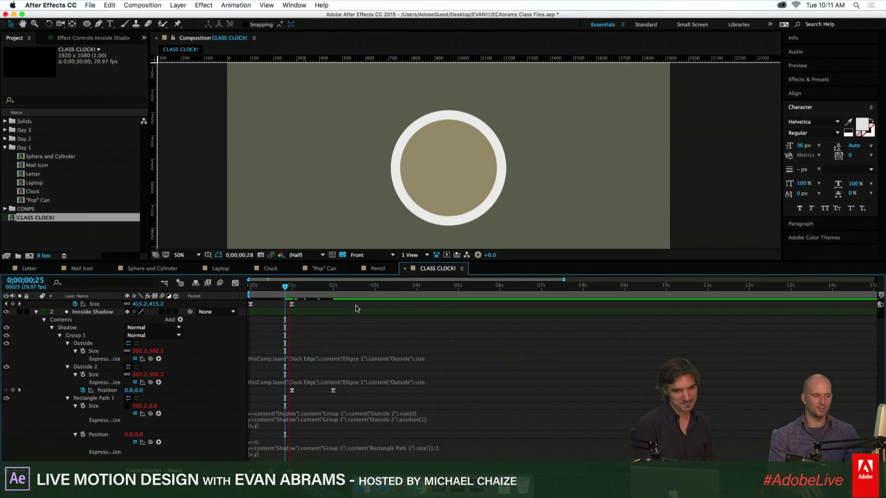
drag(339, 297, 351, 296)
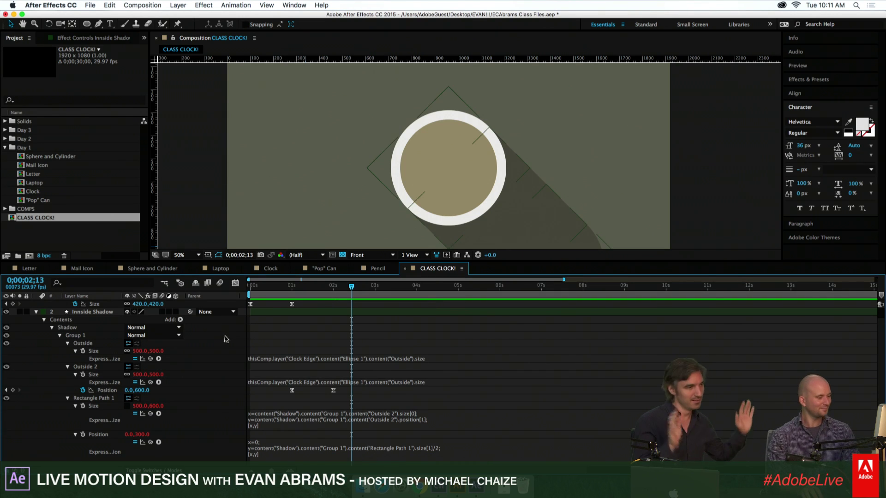
drag(300, 283, 291, 288)
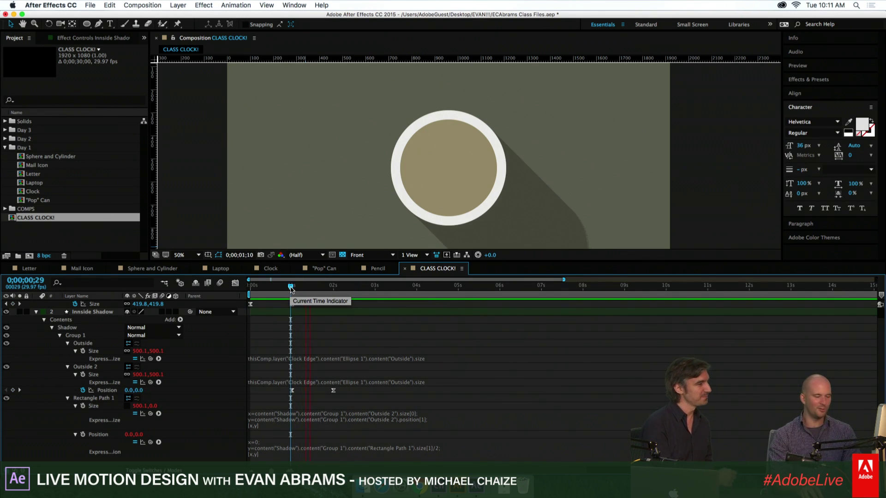
click(343, 285)
Collapse the expanded Group 1 and layer properties, hide the Outside Shadow layer, and clear the selection
scroll(348, 355, up, 1)
scroll(348, 355, up, 1)
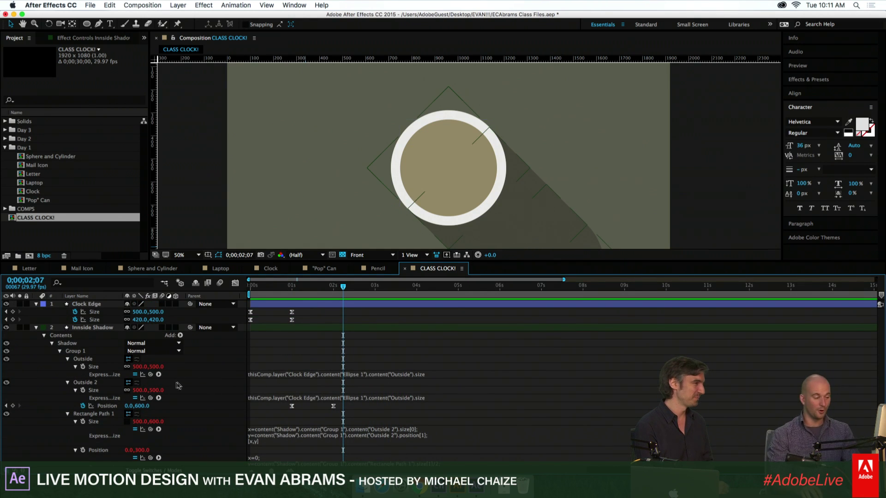
click(60, 351)
click(78, 353)
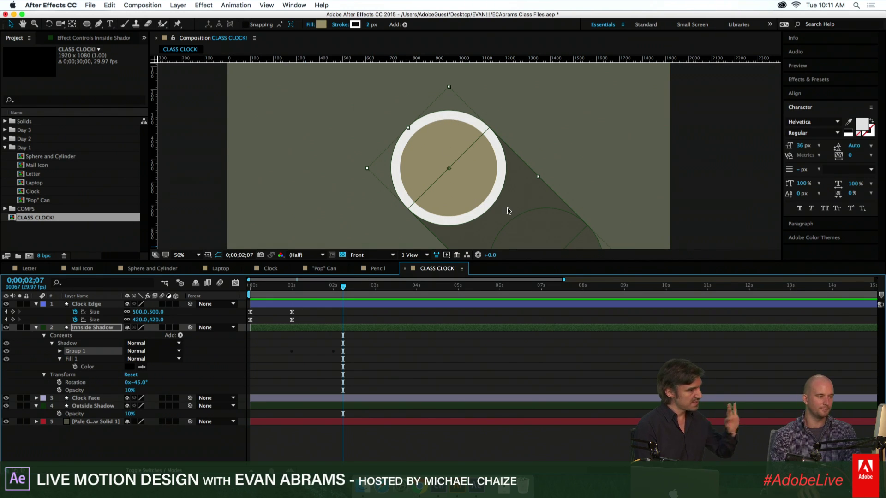
click(36, 304)
click(36, 311)
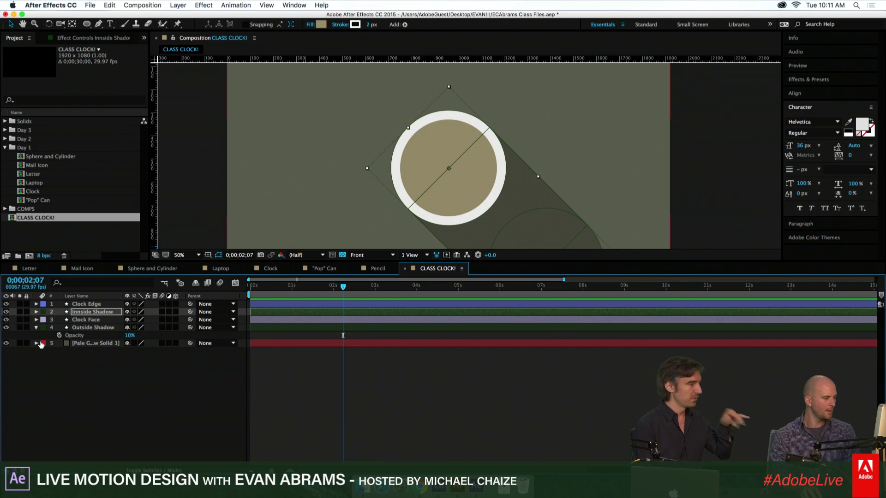
click(77, 328)
click(6, 327)
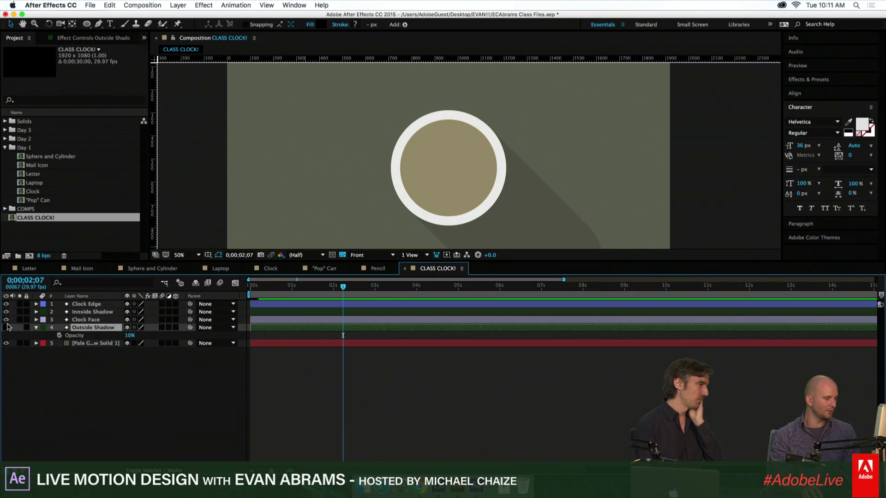
click(369, 396)
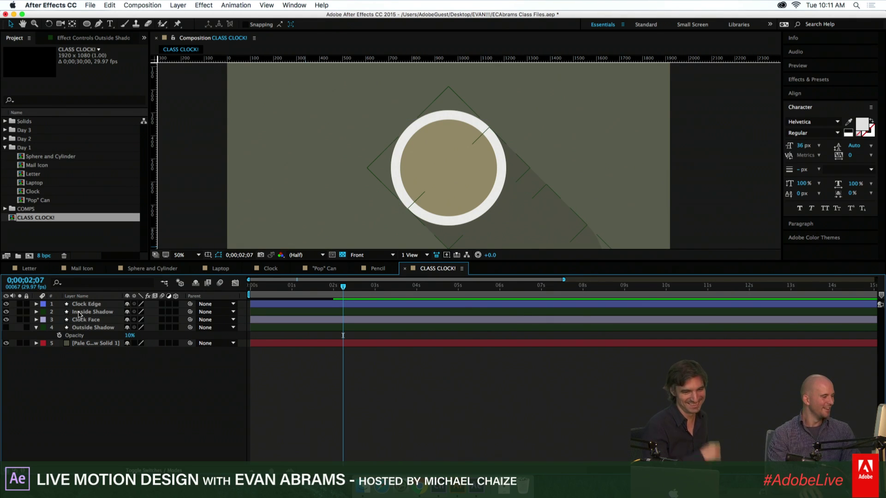
Examine the Innside Shadow layer's Shadow group structure and the full extent of its paths in the composition
click(79, 313)
click(36, 312)
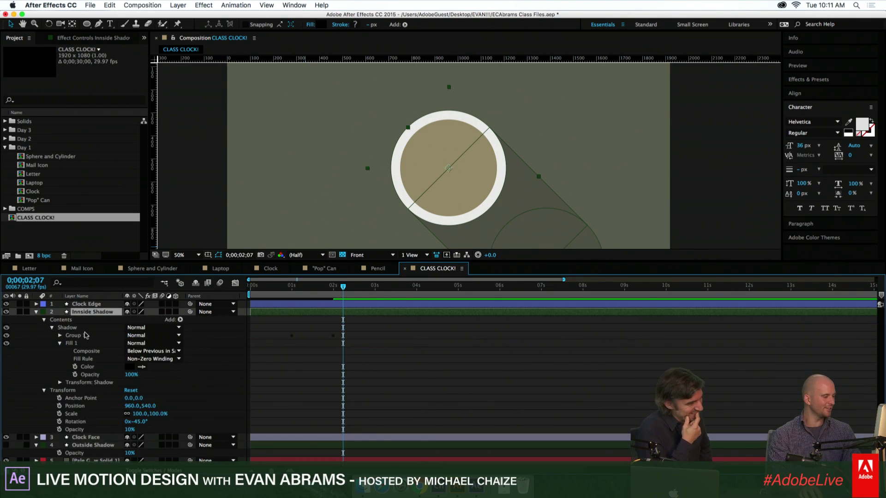
click(59, 343)
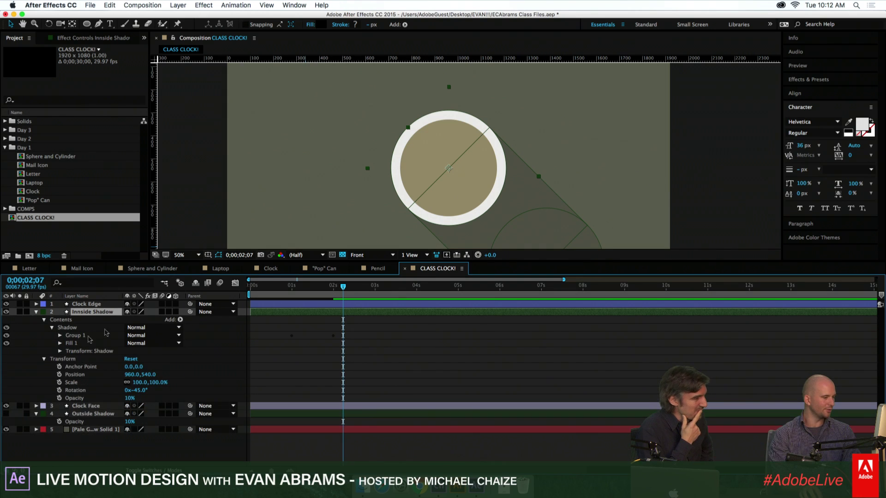
click(60, 335)
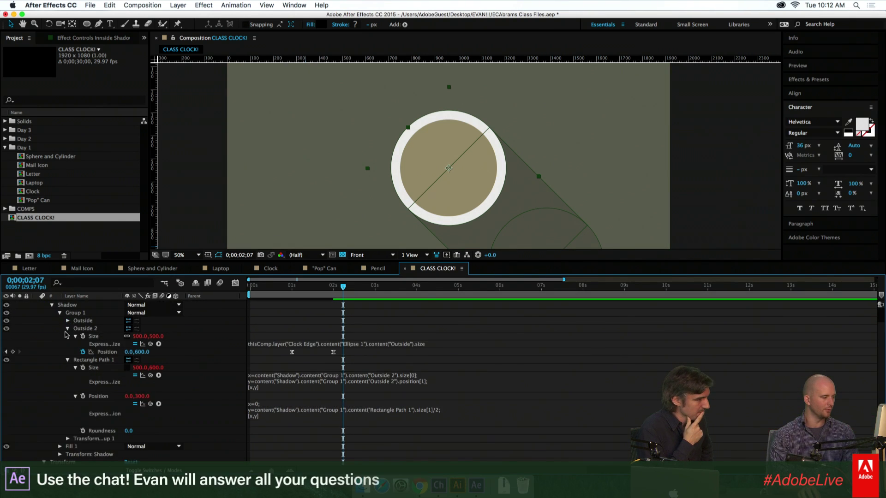
scroll(68, 330, down, 3)
click(67, 336)
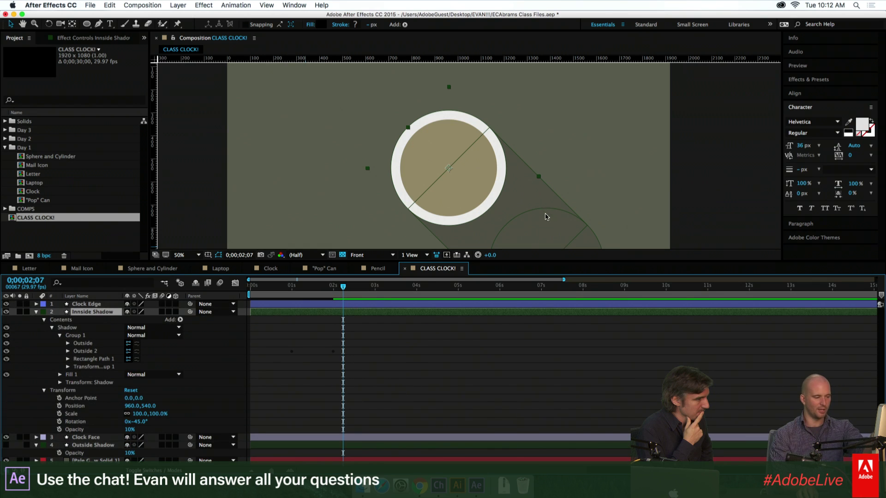
scroll(547, 213, down, 2)
scroll(486, 187, up, 1)
drag(524, 191, 500, 164)
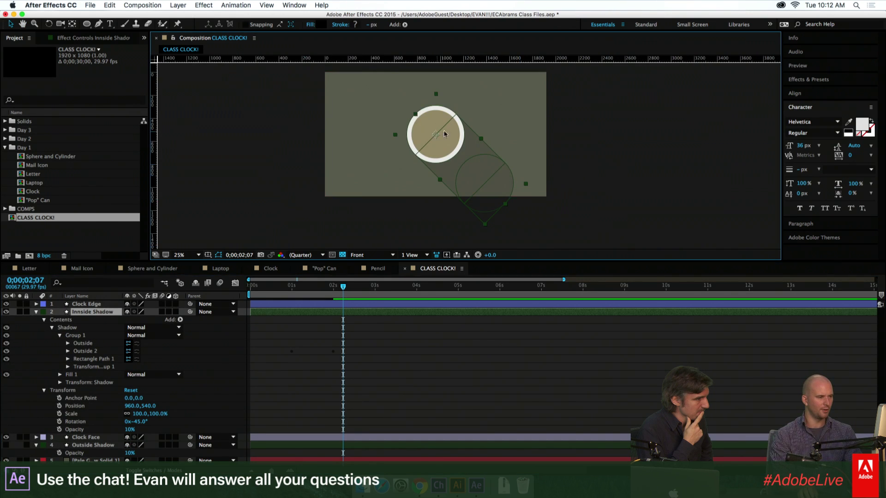
scroll(440, 134, up, 2)
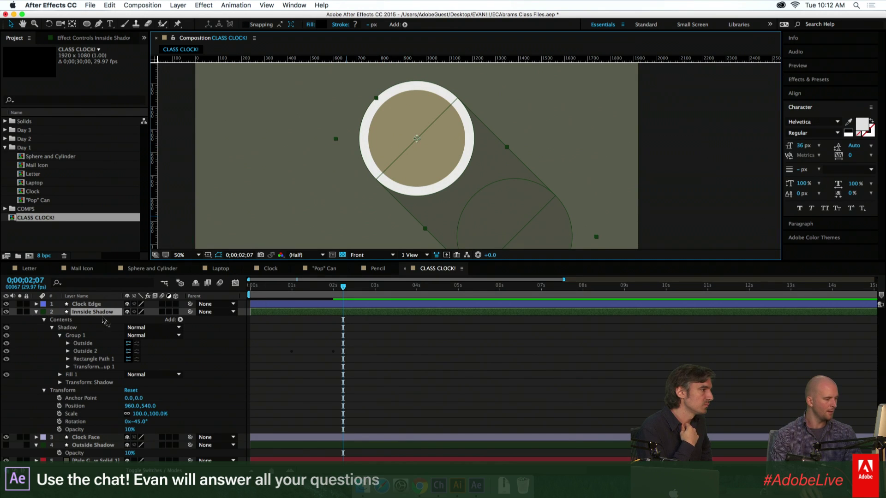
click(59, 335)
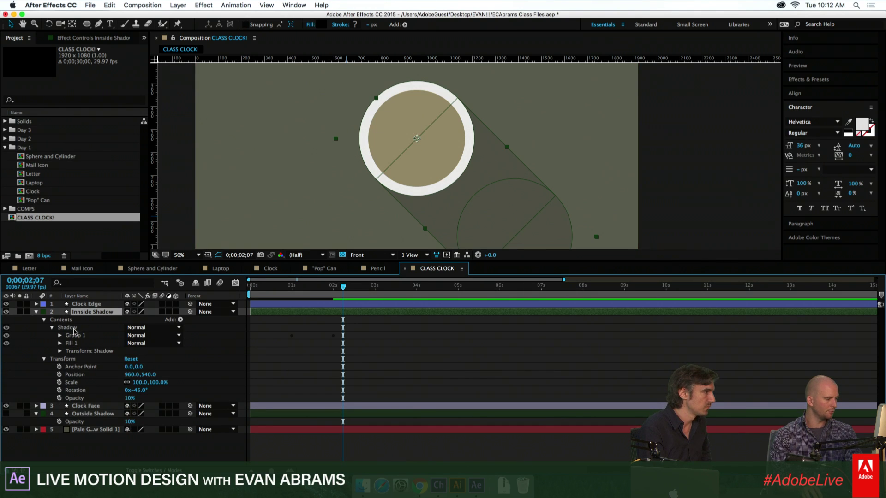
Add a Merge Paths operator to Group 1 inside the Innside Shadow layer's Shadow group, with its mode set to Add
click(74, 328)
click(73, 336)
click(60, 335)
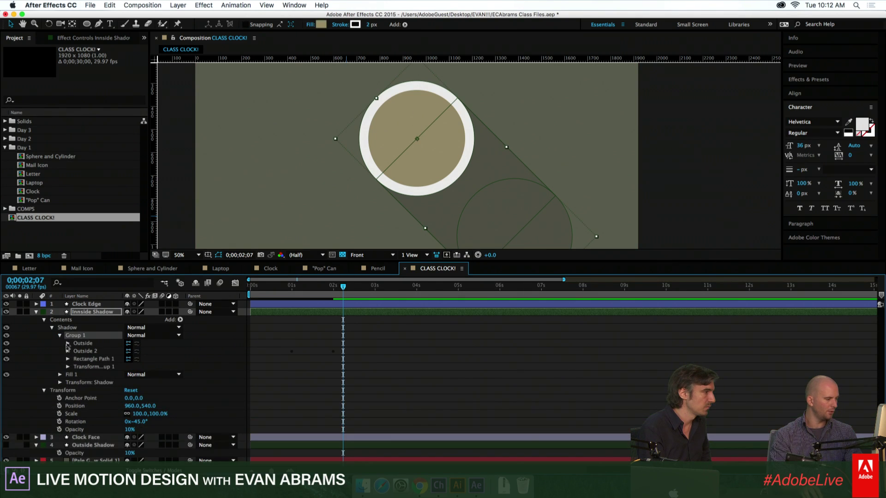
click(180, 319)
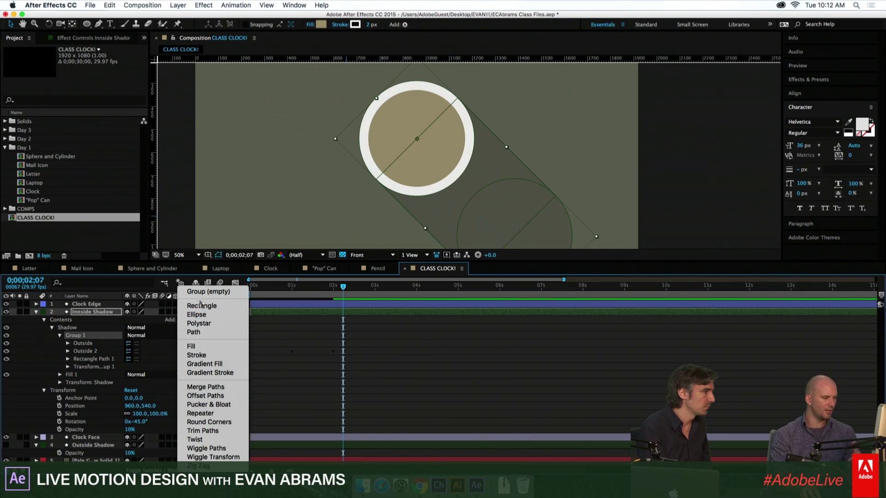
click(210, 388)
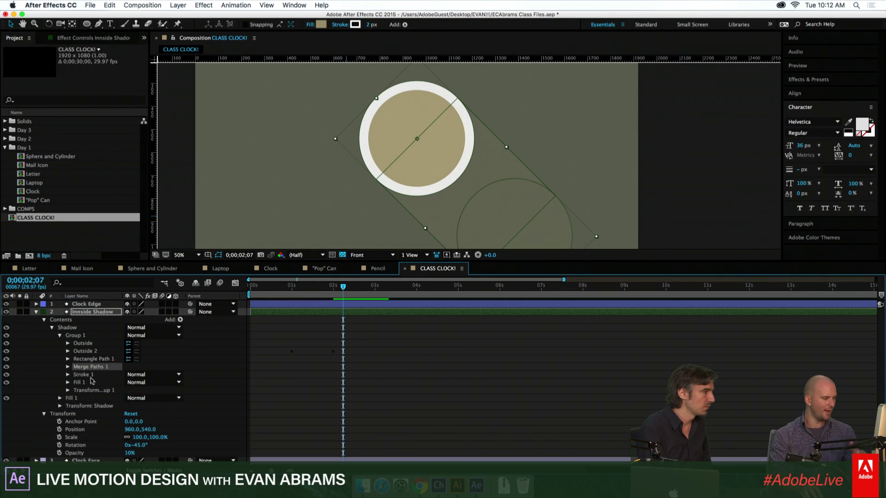
click(68, 367)
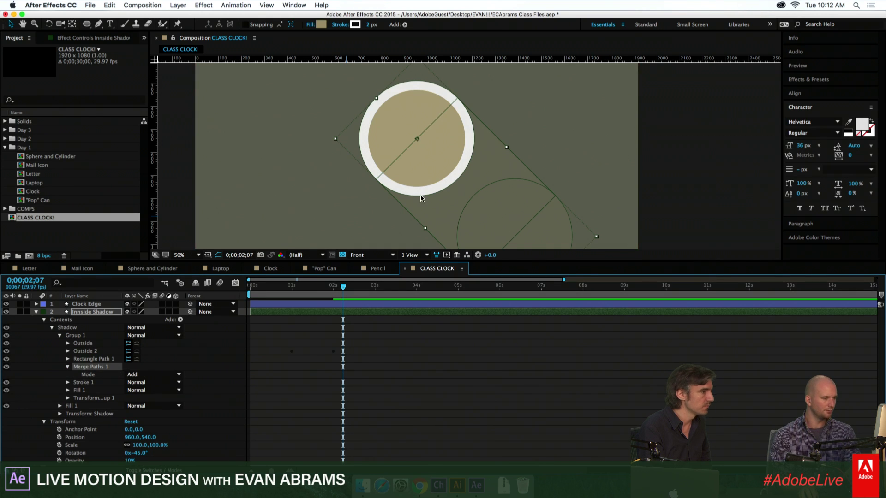
click(138, 374)
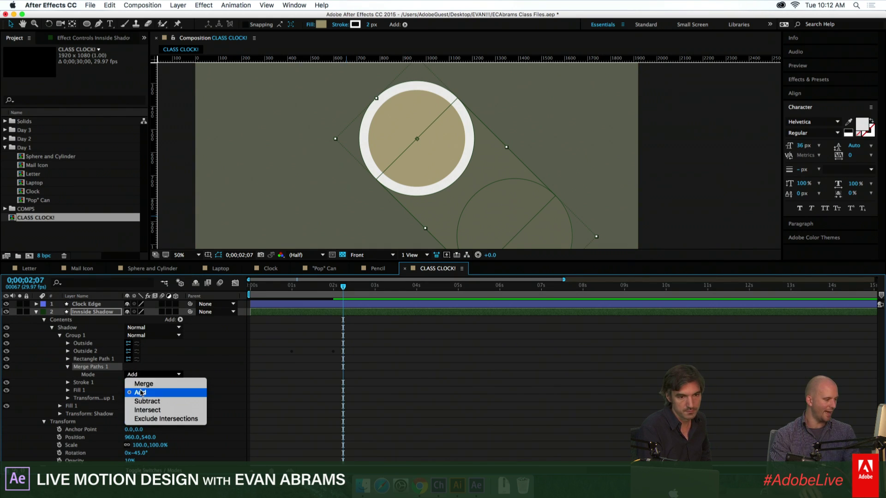
click(141, 392)
Delete Stroke 1 and Fill 1 from Group 1, and collapse its Merge Paths properties
click(89, 384)
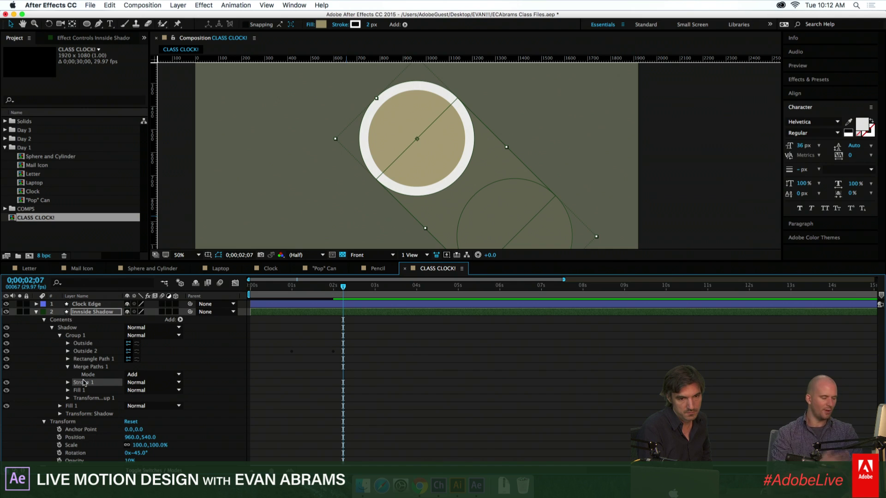
shift+click(76, 390)
key(Delete)
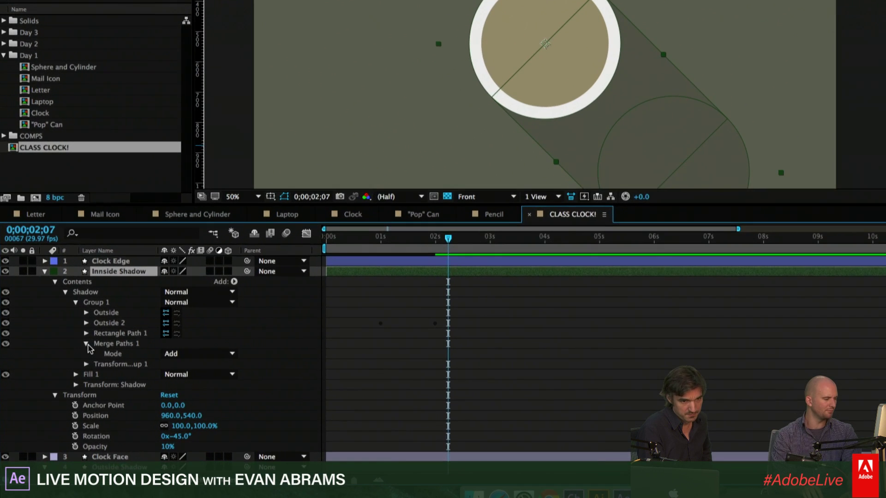
click(68, 367)
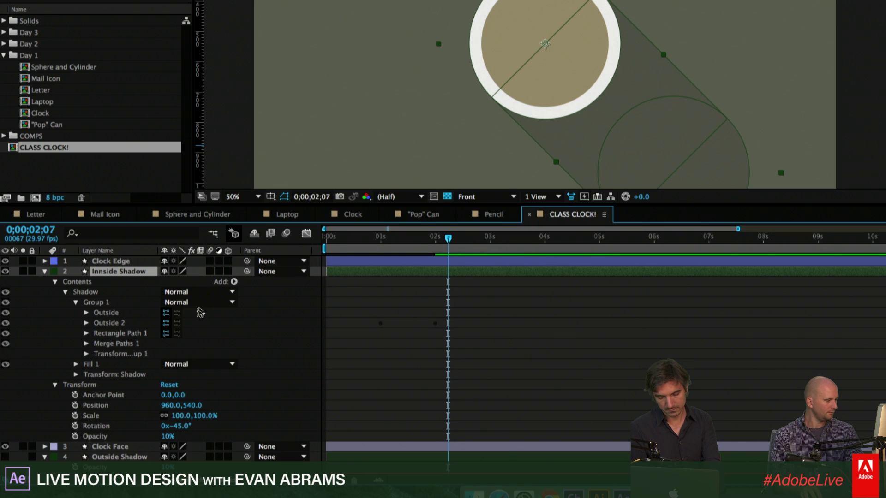
Add an ellipse path to the Innside Shadow layer's Shadow group and collapse Group 1
click(127, 292)
click(234, 282)
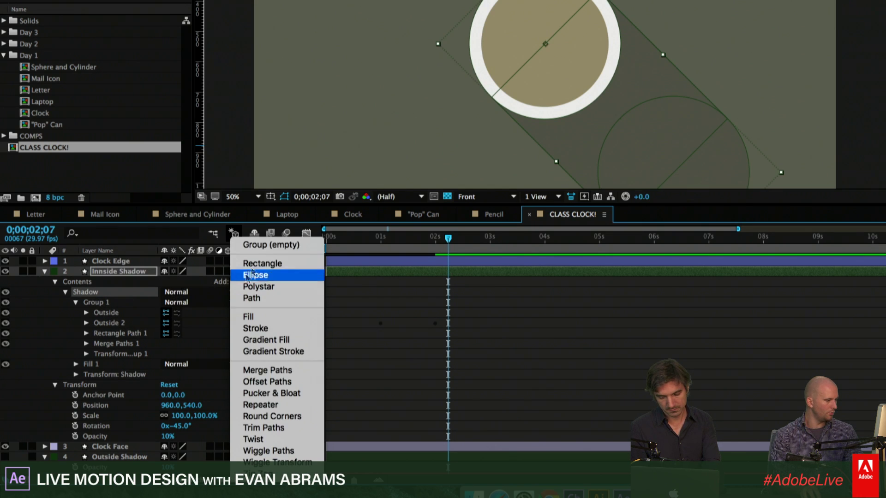
click(260, 276)
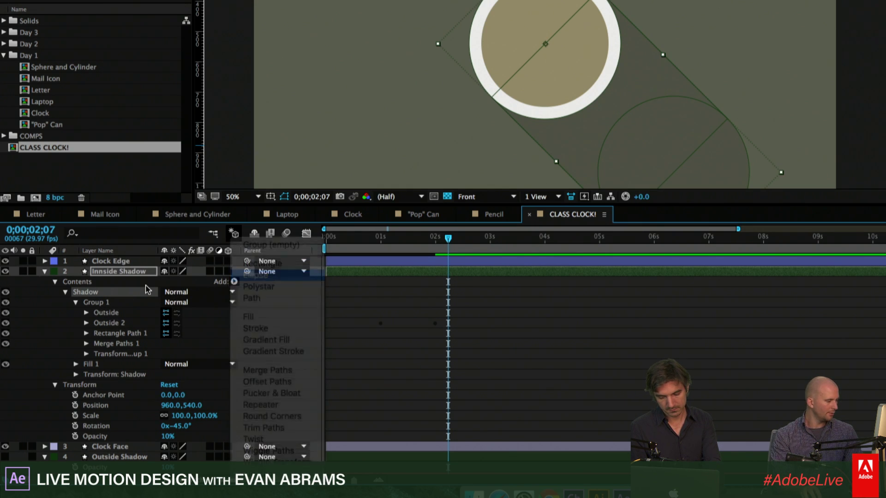
click(75, 302)
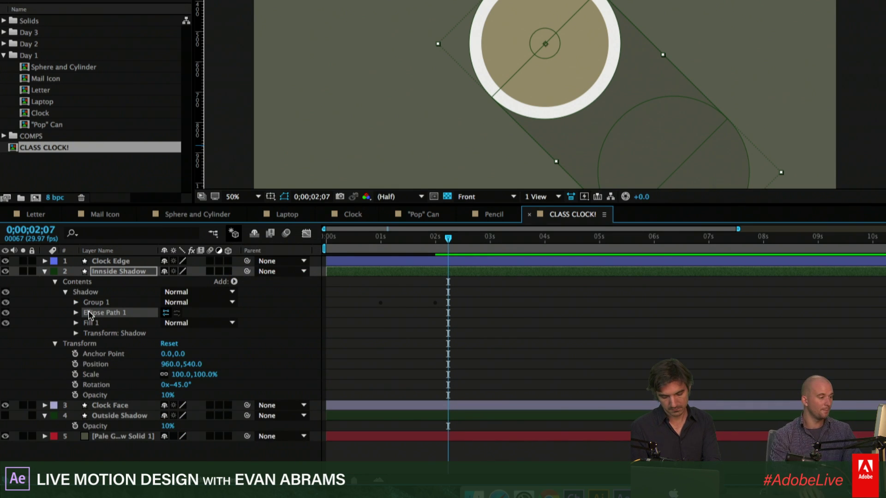
Add a Merge Paths operator below Ellipse Path 1 in the Shadow group and set its mode to Subtract
click(234, 282)
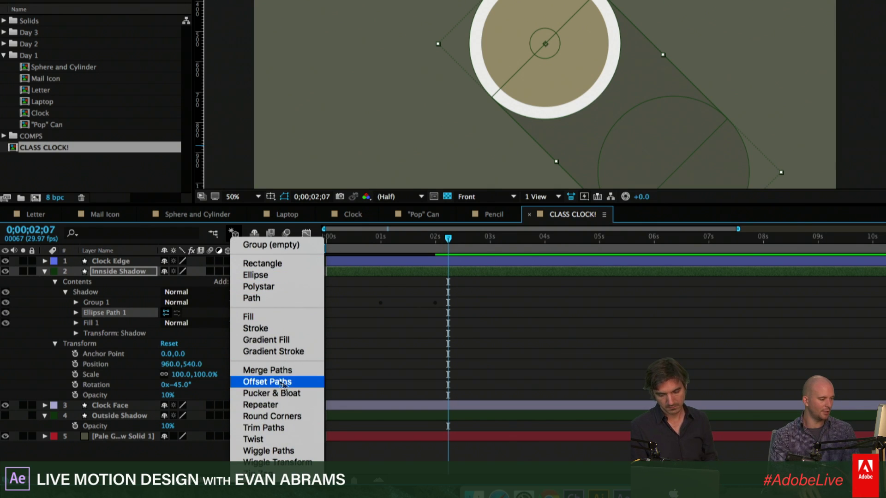
click(267, 370)
click(76, 323)
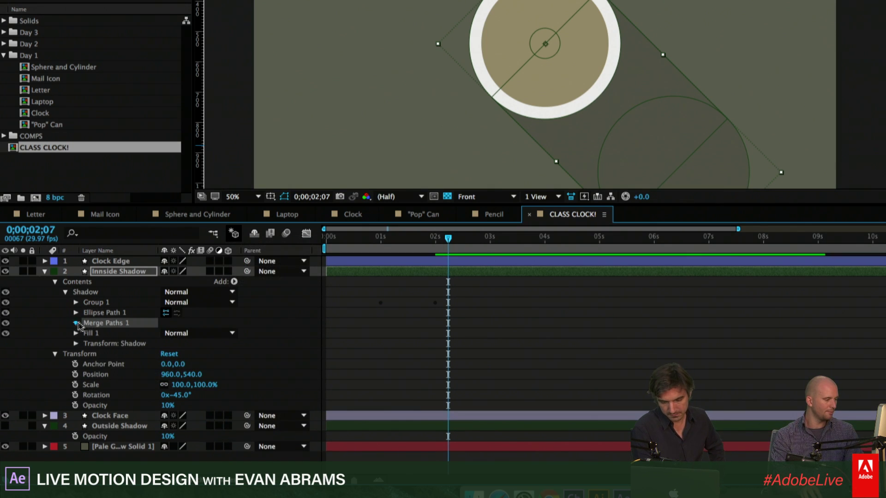
click(199, 333)
click(201, 368)
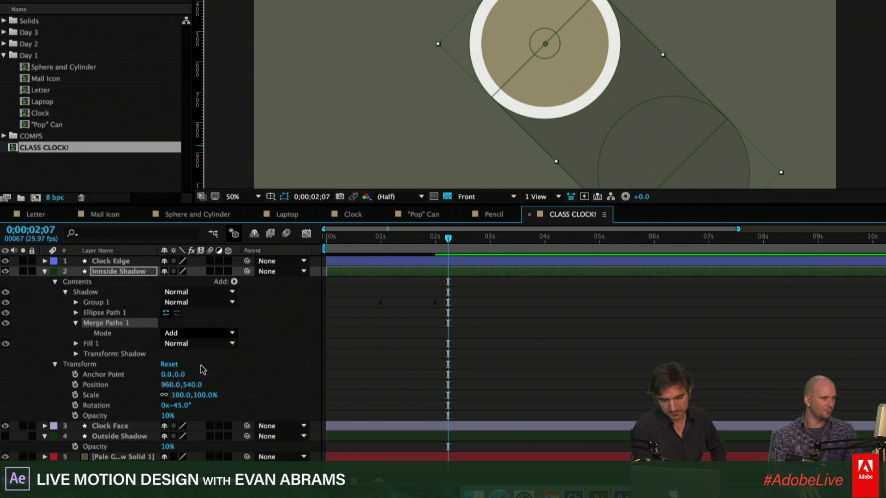
key(F2)
scroll(527, 50, up, 1)
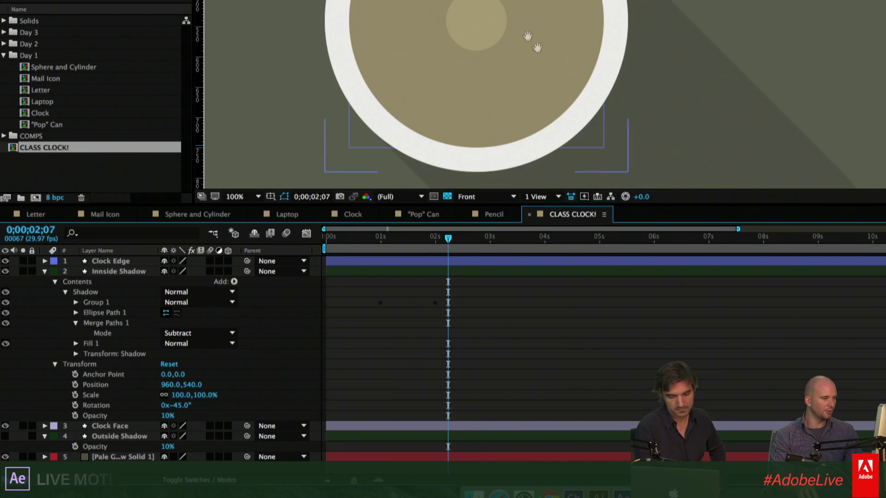
drag(520, 25, 575, 80)
Move Ellipse Path 1 to position 0.0,350.0 to test how it cuts the shadow, and return it to 0.0,0.0
click(103, 314)
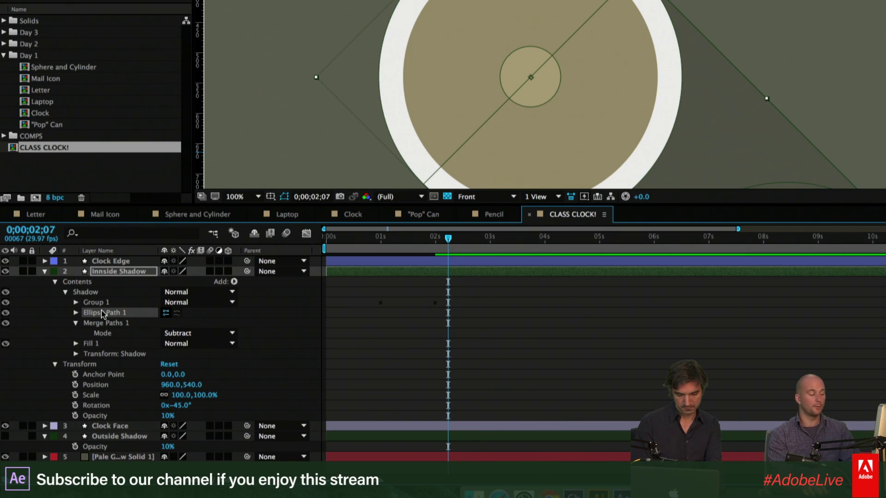
click(76, 302)
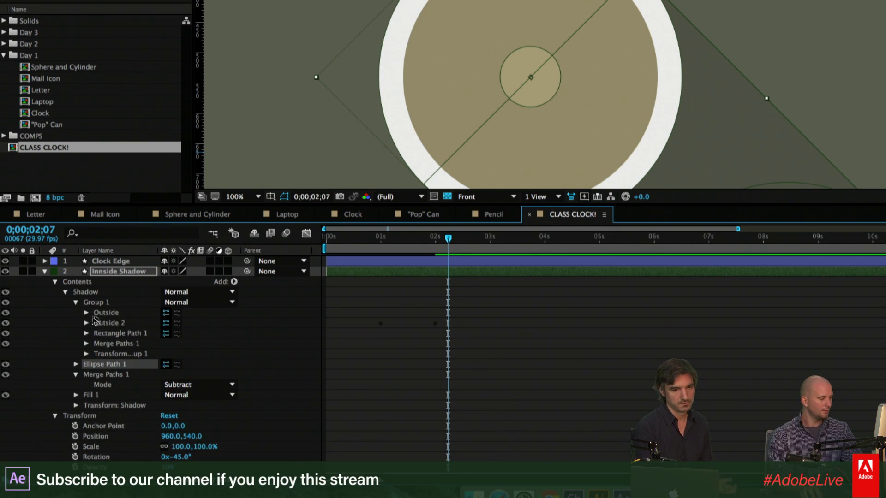
click(76, 364)
drag(185, 385, 211, 389)
scroll(504, 179, down, 3)
scroll(624, 99, up, 2)
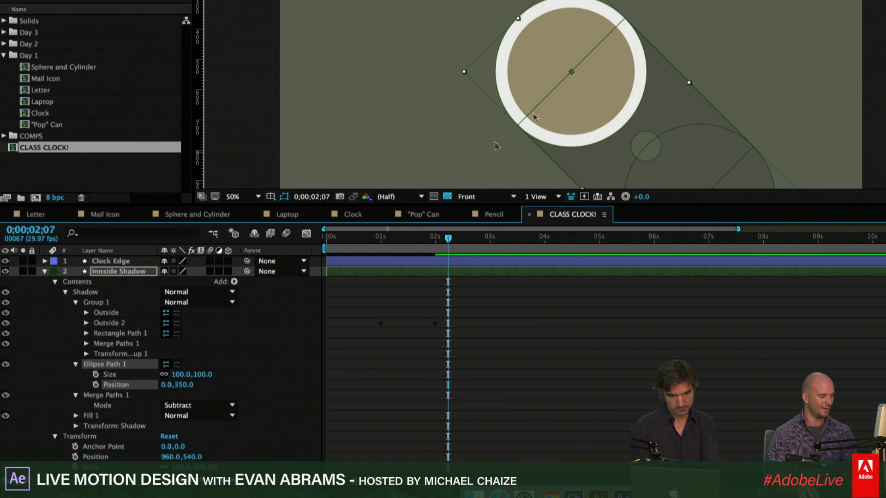
drag(188, 385, 163, 383)
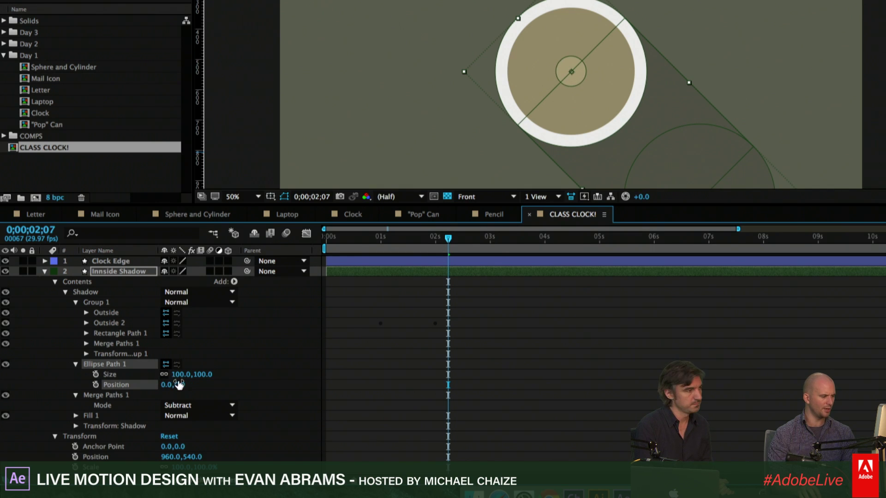
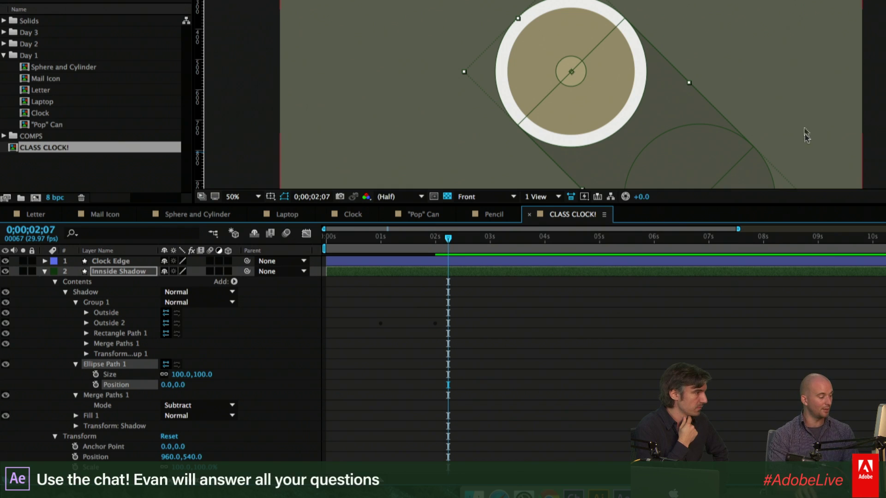
Reveal the keyframed ellipse sizes of the Clock Edge layer above the Innside Shadow properties
scroll(103, 360, down, 1)
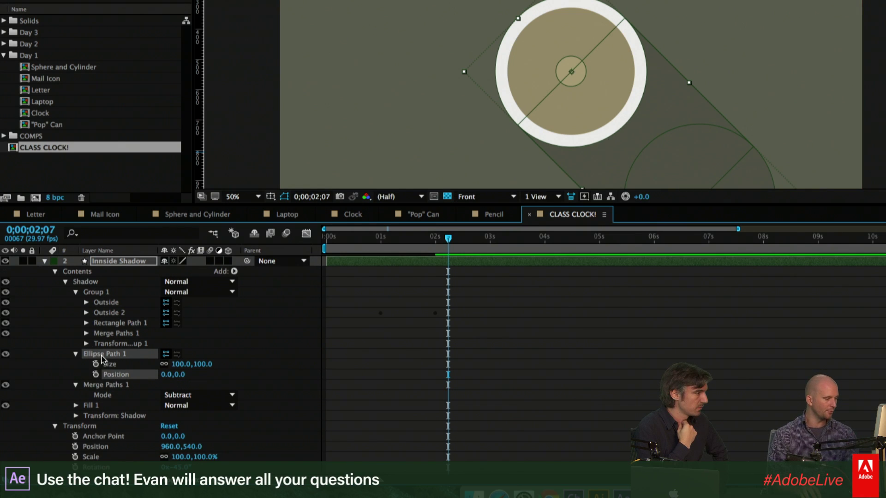
scroll(103, 359, up, 1)
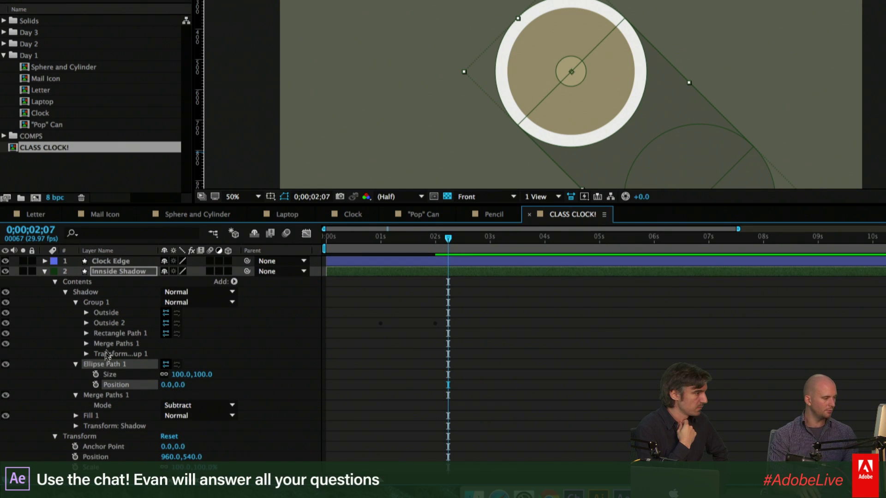
click(109, 262)
key(u)
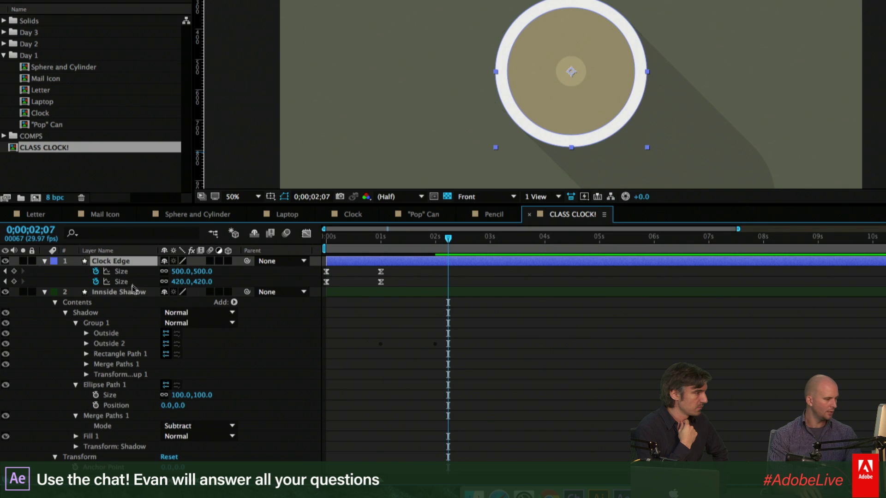
click(120, 281)
Rename Ellipse Path 1 in the Innside Shadow layer's Shadow group as Inside
click(104, 385)
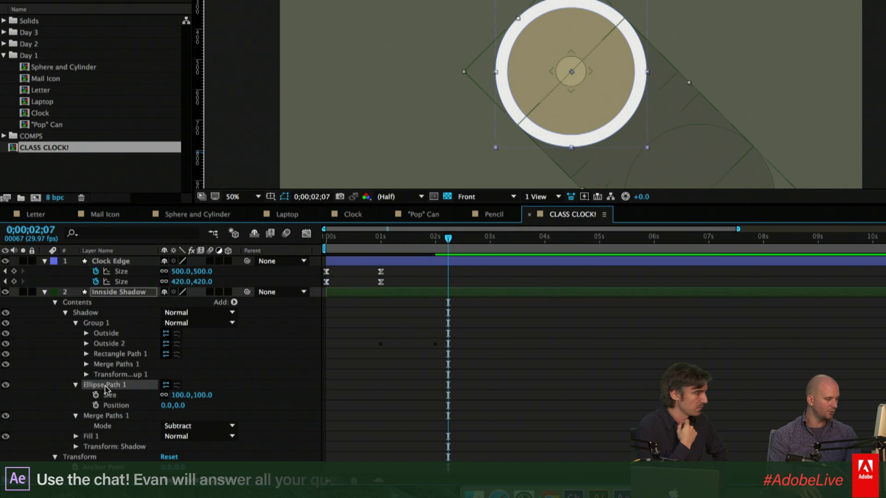
key(Return)
text(Ins)
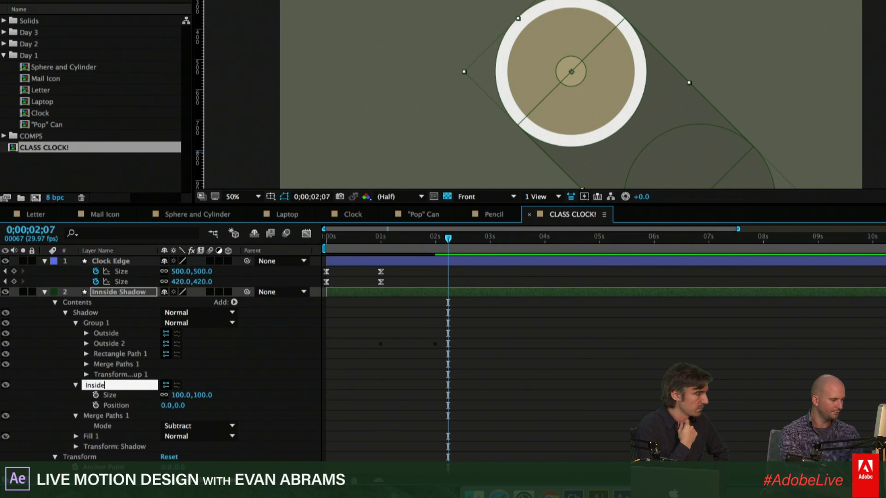
text(ide)
key(Return)
Link the Inside ellipse's Size with an expression to the size of Clock Edge's Inside path in Ellipse 1
alt+click(95, 395)
drag(194, 405, 128, 282)
click(278, 353)
Offset the Inside ellipse to position 0.0,36.0 so the shadow falls inside the clock rim
drag(180, 416, 215, 415)
click(464, 356)
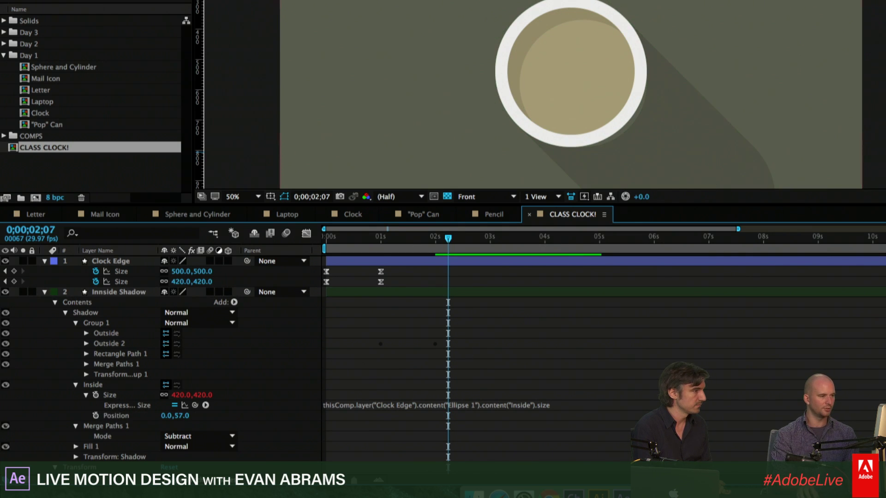
drag(184, 417, 167, 418)
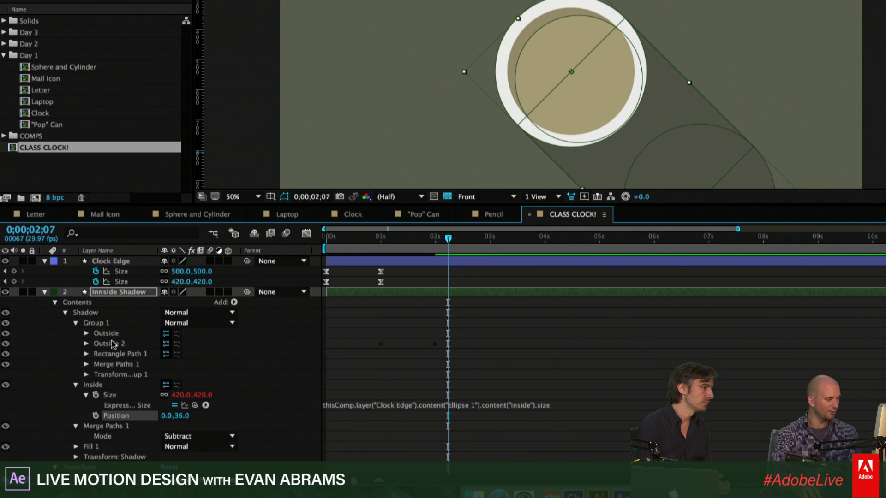
Select Outside 2 and examine how the offset Inside ellipse meets the clock rim and the long shadow's outlines
click(122, 345)
drag(631, 122, 609, 109)
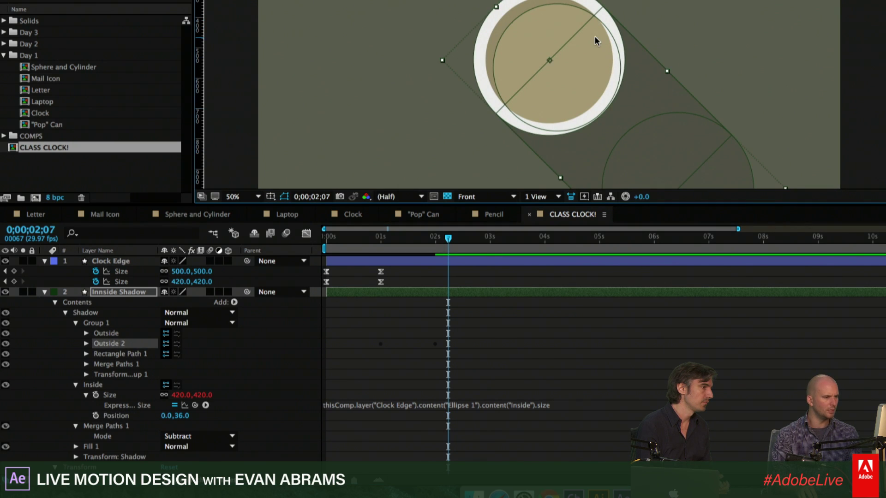
scroll(612, 42, up, 2)
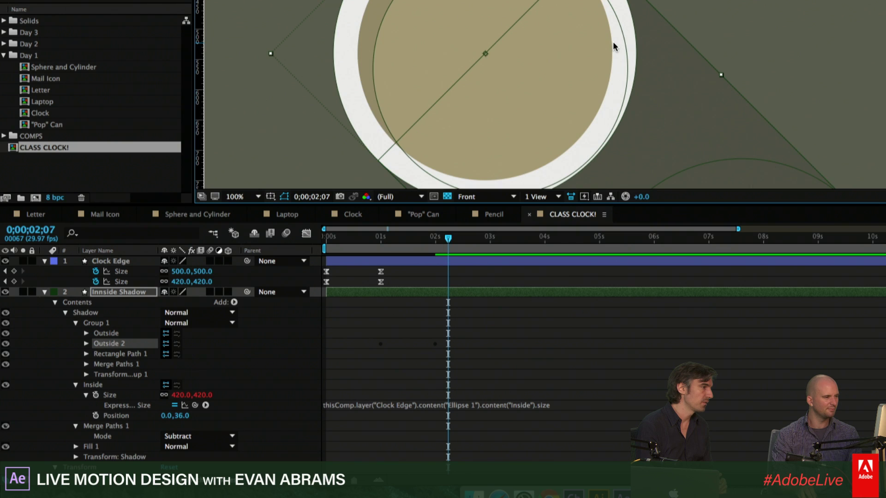
scroll(606, 37, up, 1)
scroll(608, 64, down, 1)
scroll(608, 64, up, 1)
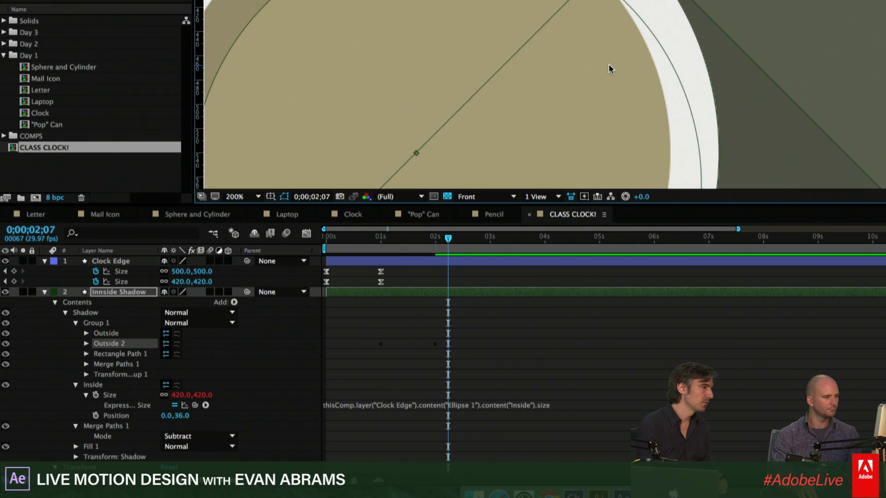
scroll(613, 38, down, 3)
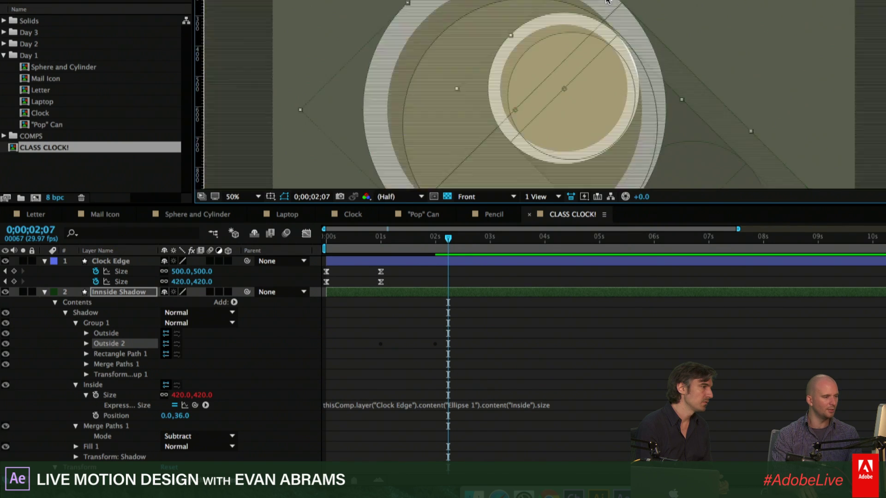
drag(674, 82, 646, 46)
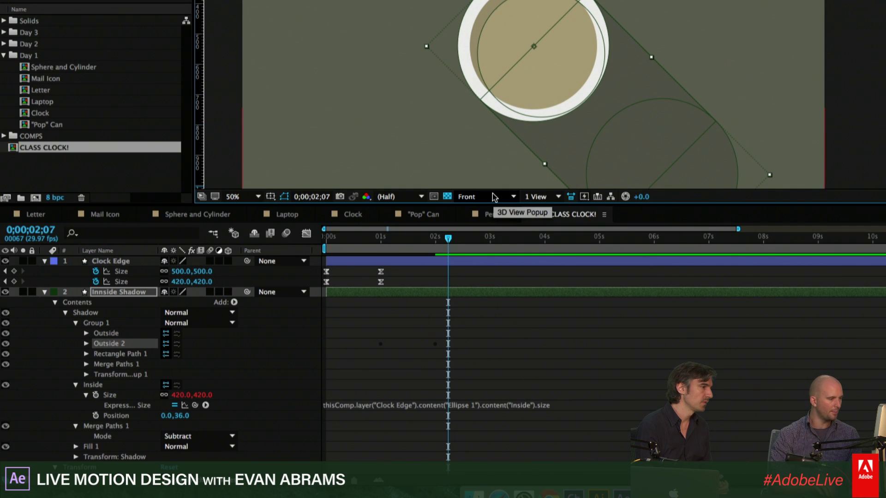
drag(710, 112, 687, 86)
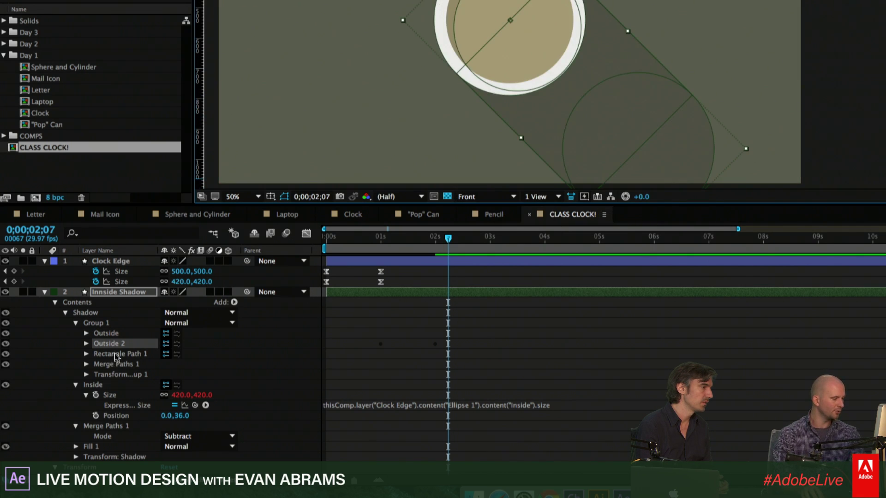
Delete the Outside 2 ellipse path from Group 1 of the Innside Shadow layer
click(119, 342)
key(Delete)
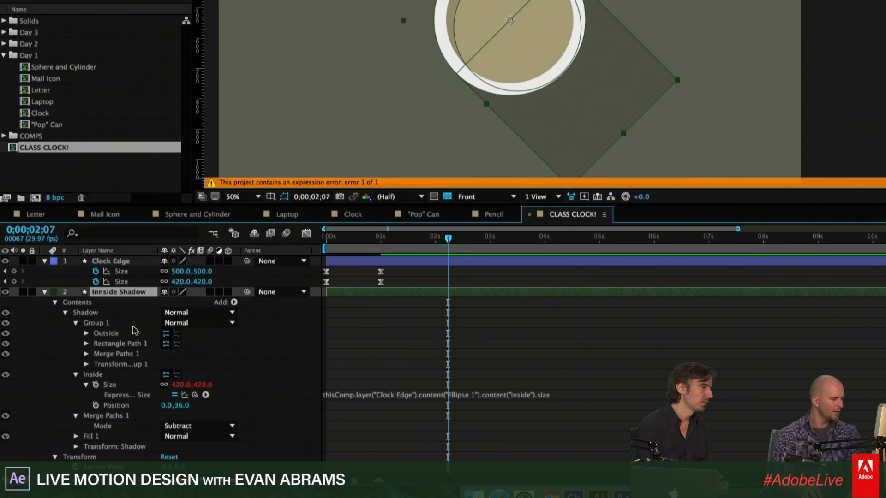
Inspect Rectangle Path 1 around the clock rim, expand its properties, and open its Size expression for editing
click(133, 344)
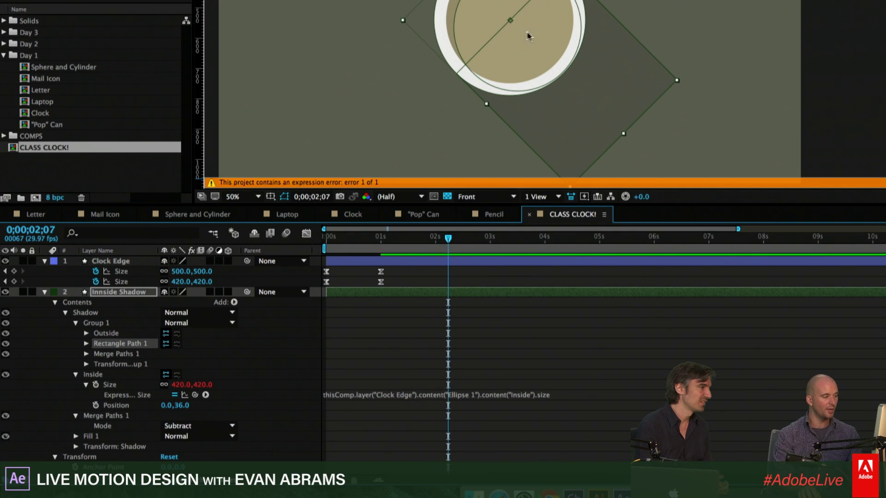
key(period)
key(period)
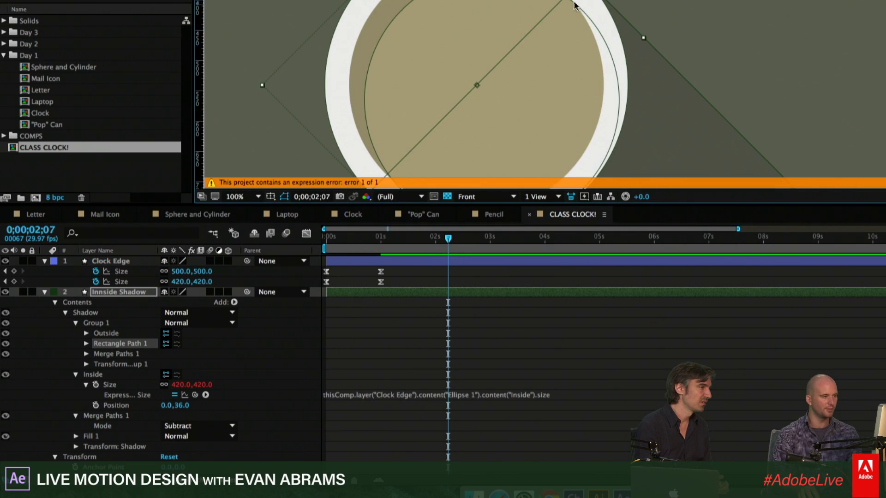
drag(467, 51, 527, 109)
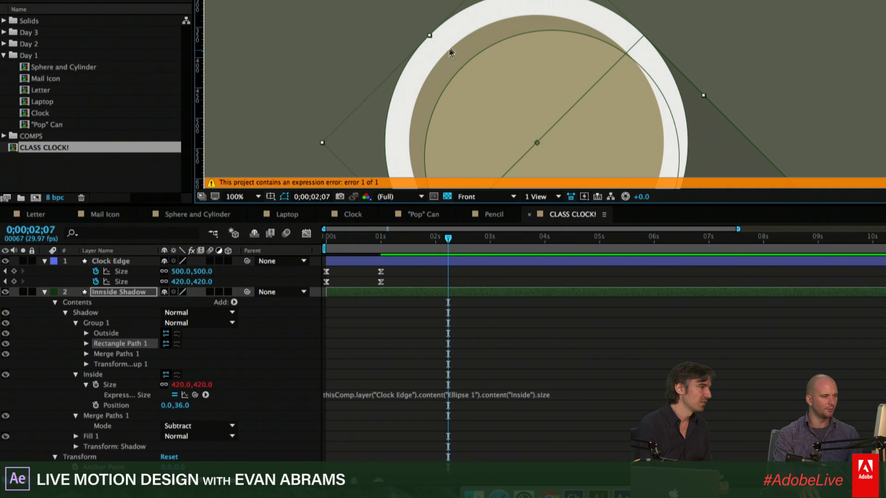
key(comma)
key(comma)
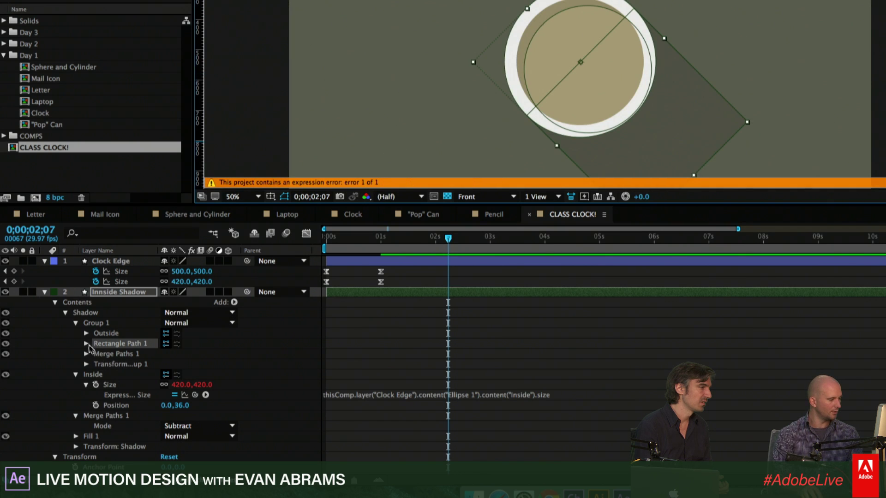
click(86, 344)
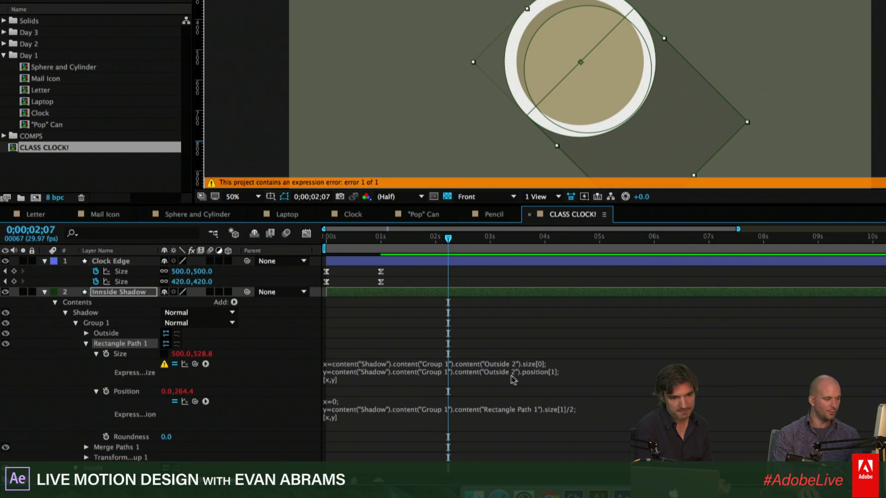
click(402, 367)
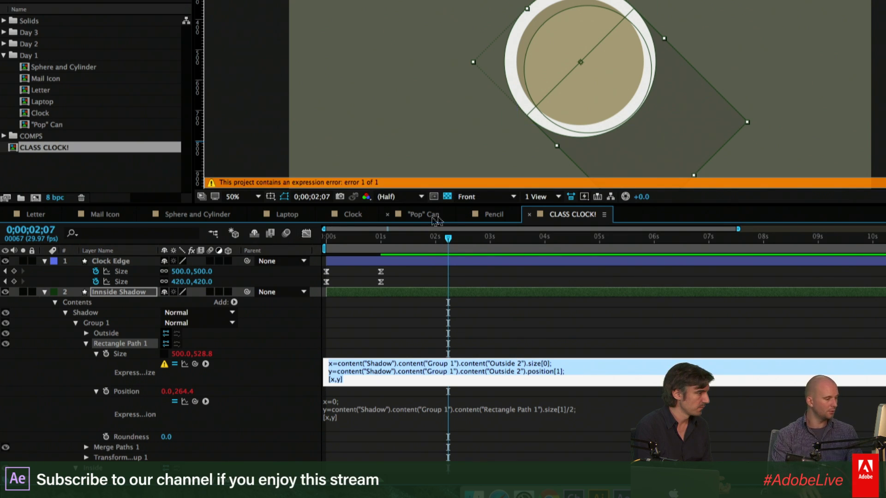
Switch to the finished Clock composition, look closely at its clock face, and collapse all of its layers
click(353, 218)
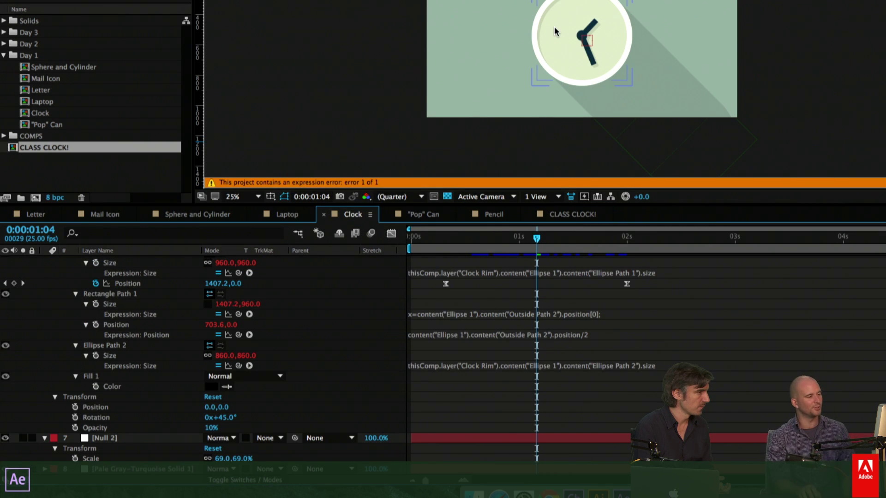
scroll(577, 3, up, 1)
drag(576, 4, 593, 66)
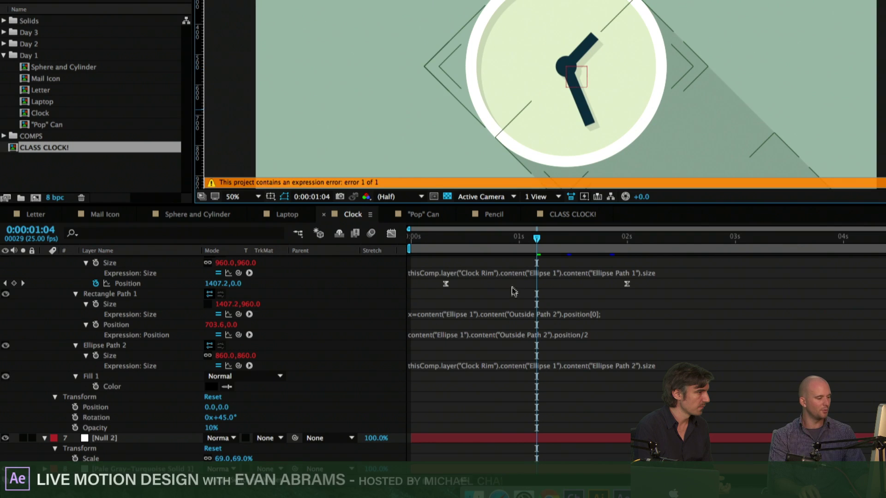
scroll(461, 288, up, 10)
scroll(134, 349, up, 5)
click(68, 324)
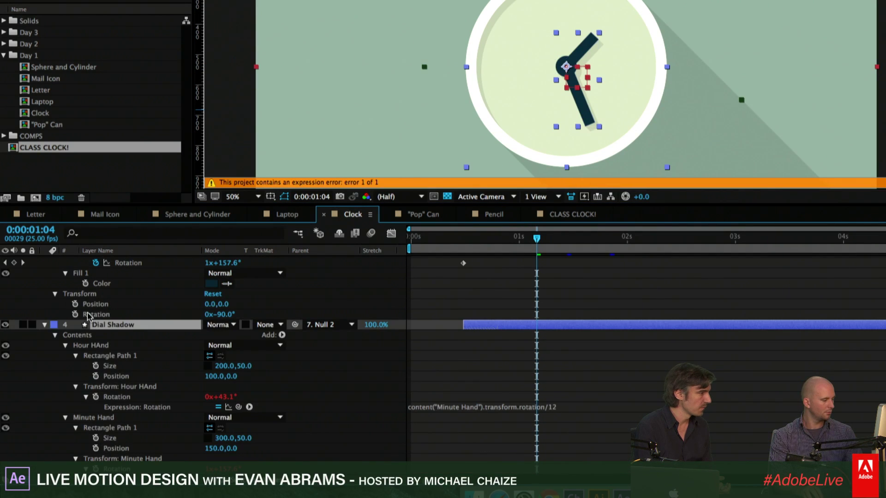
click(44, 326)
click(518, 348)
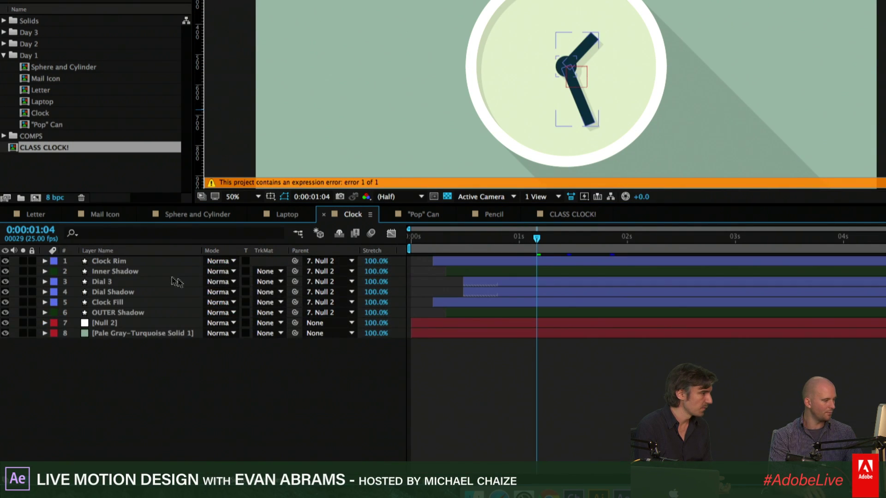
Reveal all modified properties of the Inner Shadow layer to review its Merge Paths, Repeater and size expressions
click(135, 272)
key(u)
key(u)
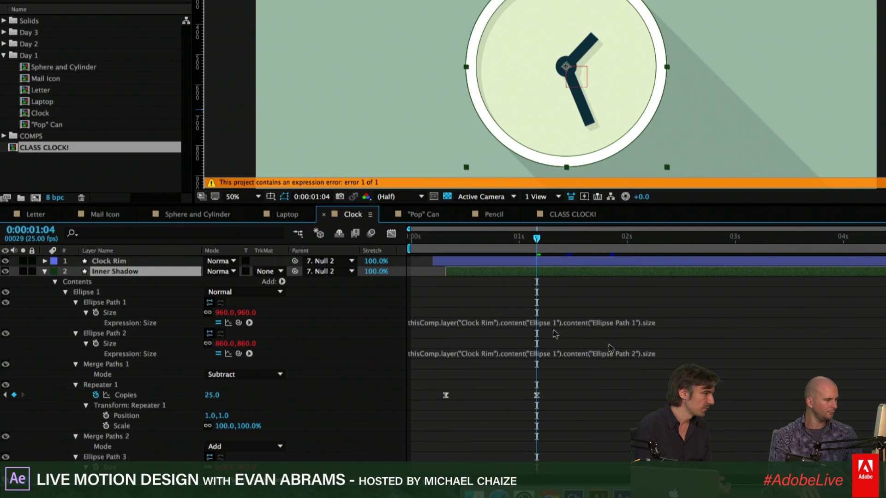
scroll(538, 84, down, 2)
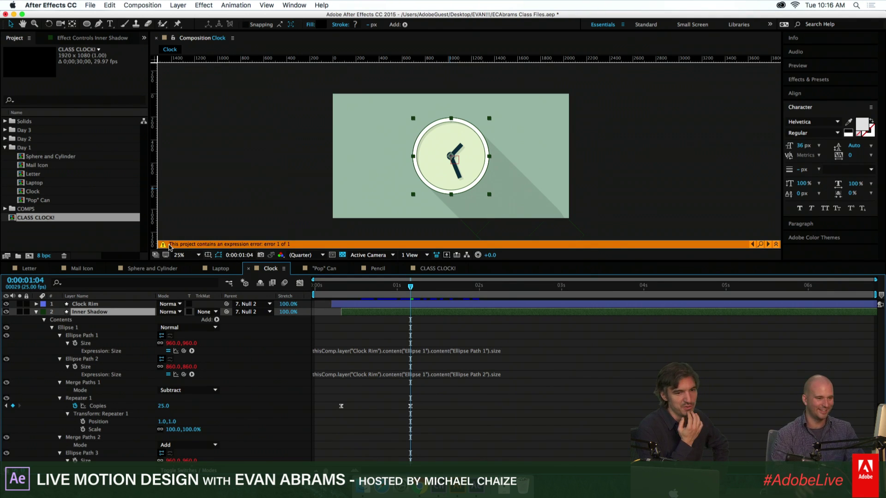
Try to locate the project's expression error, and view the clock's inner shadow up close with nothing selected
click(767, 244)
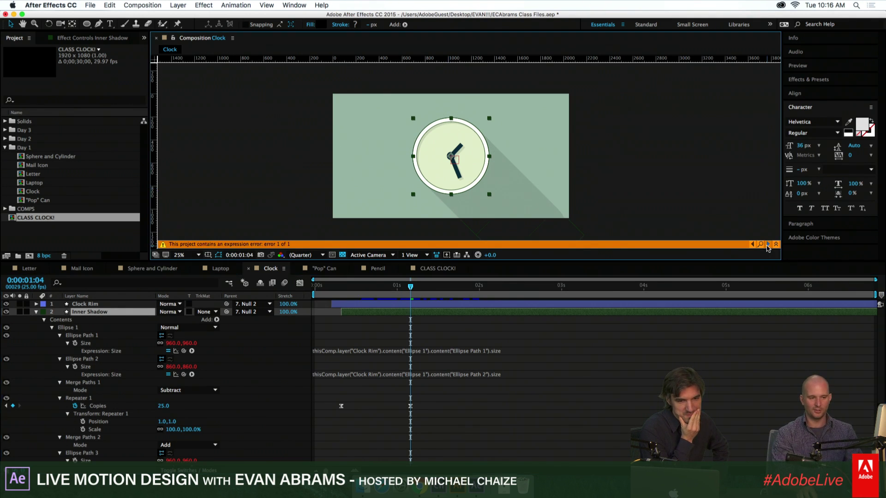
click(760, 245)
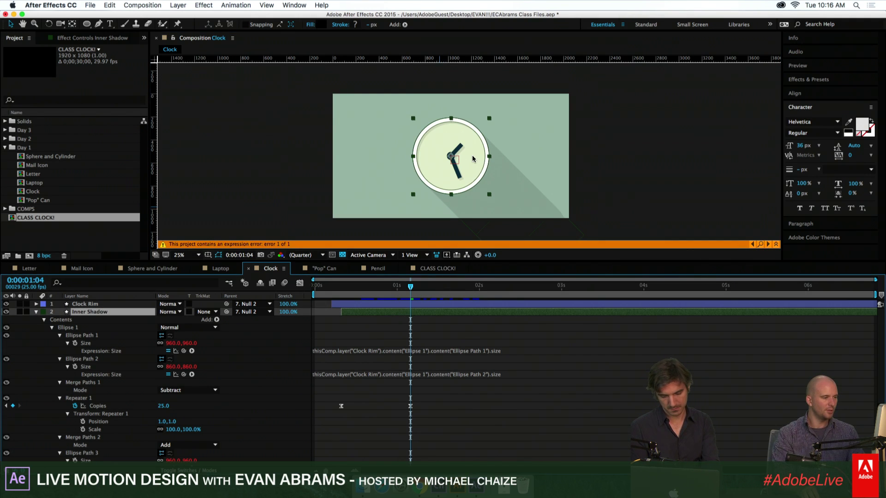
scroll(472, 159, up, 6)
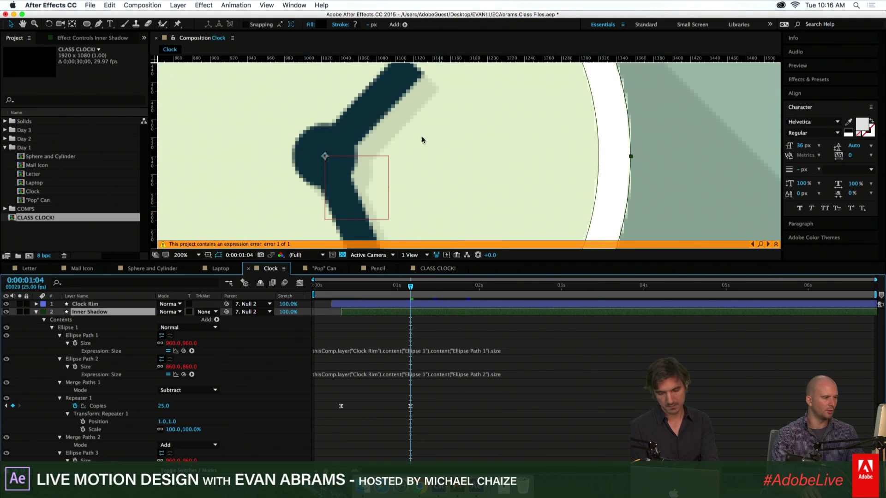
click(475, 156)
scroll(491, 153, down, 3)
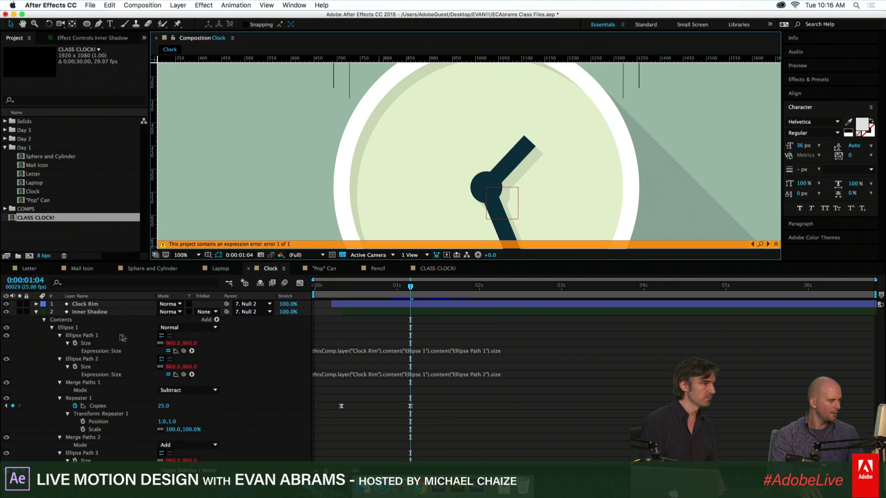
Collapse and solo the Inner Shadow layer, and set its opacity to 100%
click(36, 311)
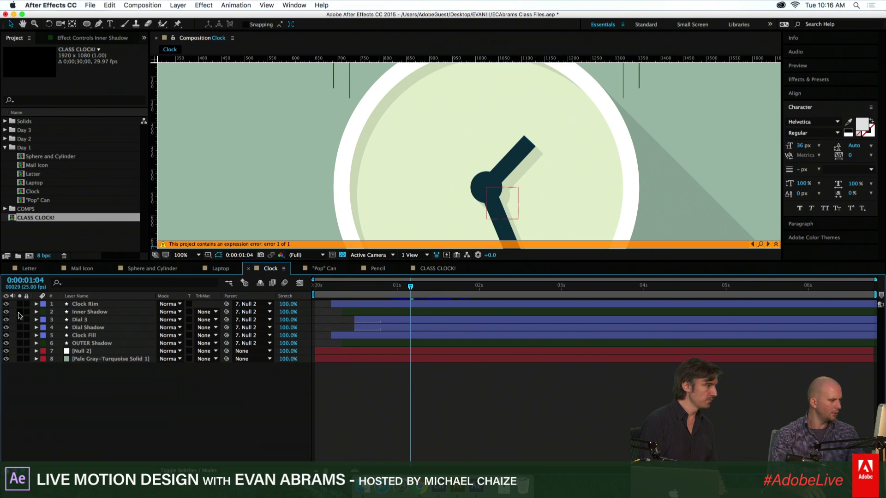
click(19, 312)
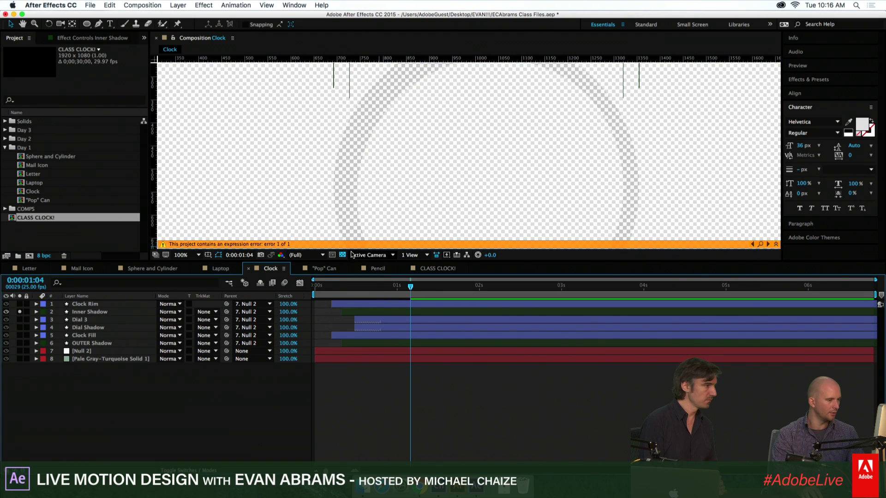
click(384, 312)
key(t)
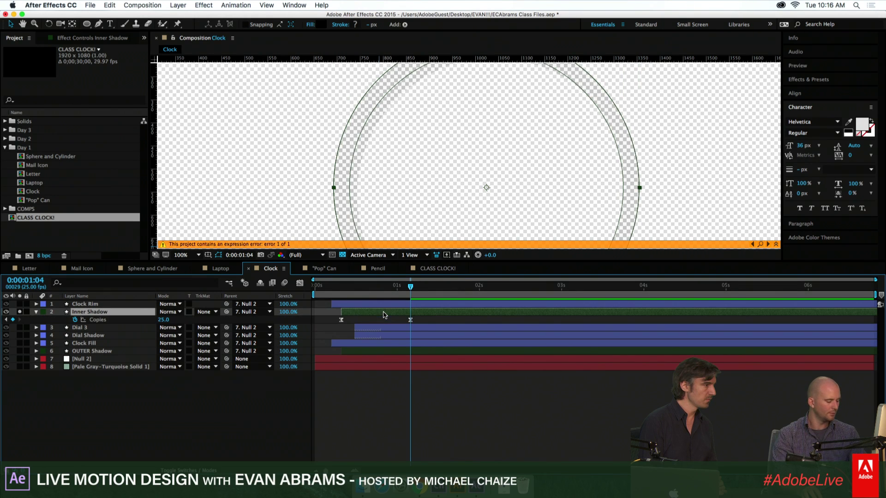
drag(162, 320, 490, 307)
click(549, 441)
scroll(471, 140, down, 2)
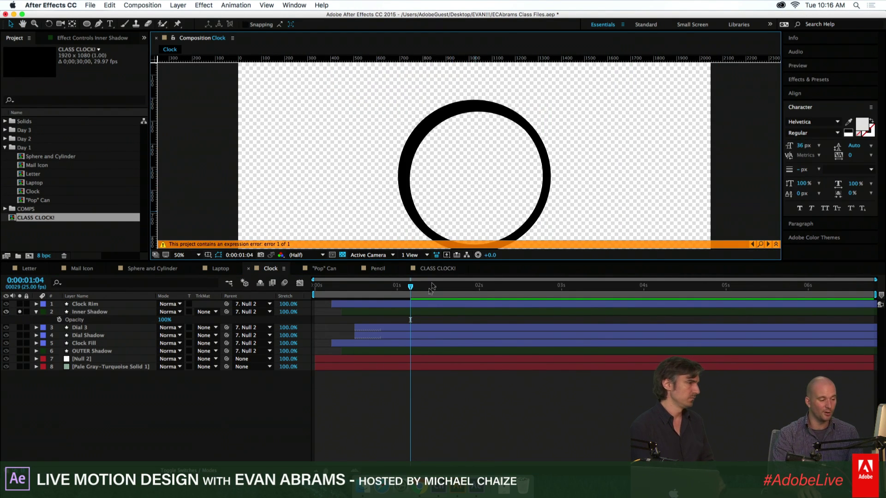
Change the Inner Shadow layer's label color to bright pink so its path outlines stand out against the black ring
click(454, 199)
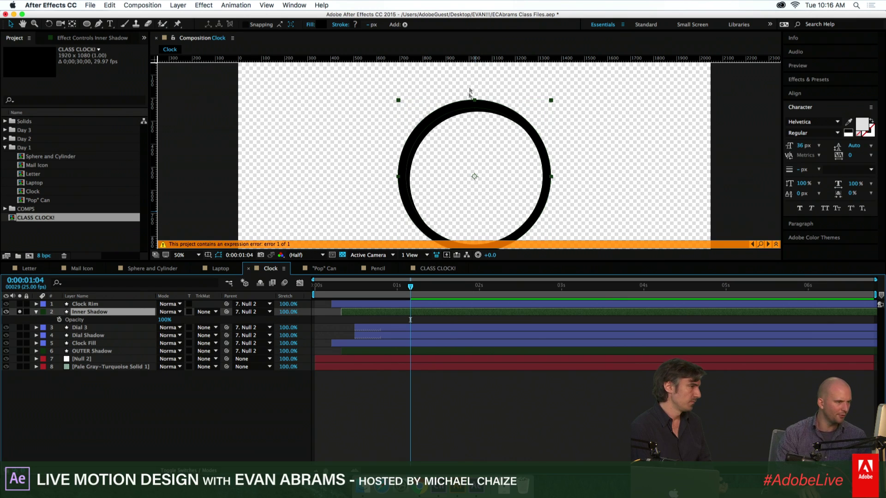
scroll(461, 116, up, 3)
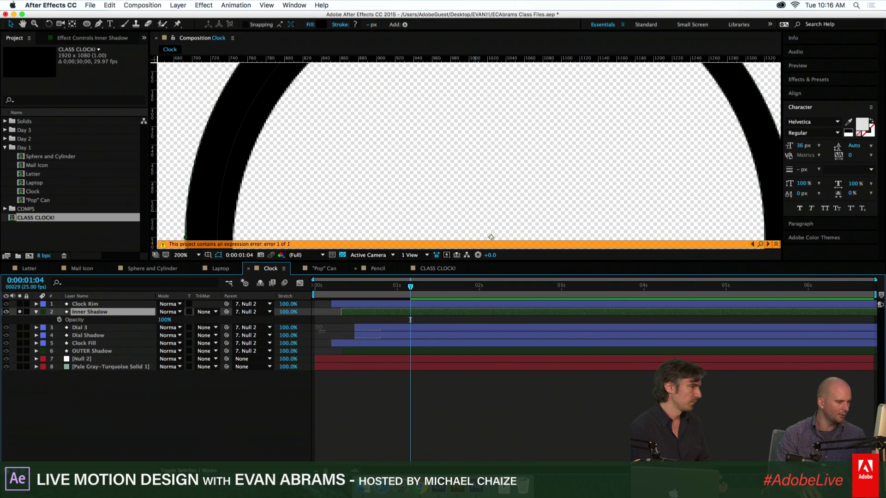
click(42, 312)
click(62, 439)
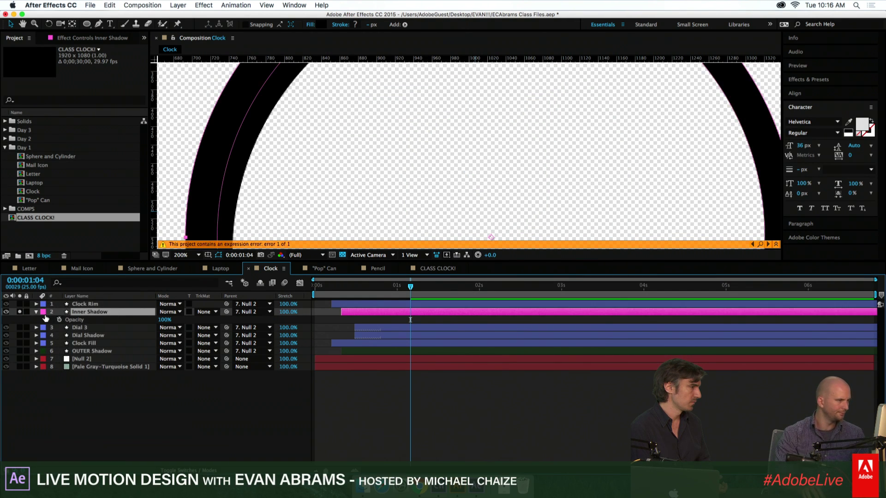
Examine the soloed Inner Shadow layer's ring shape and its modified path, merge and repeater properties
drag(383, 218, 475, 197)
drag(571, 160, 535, 170)
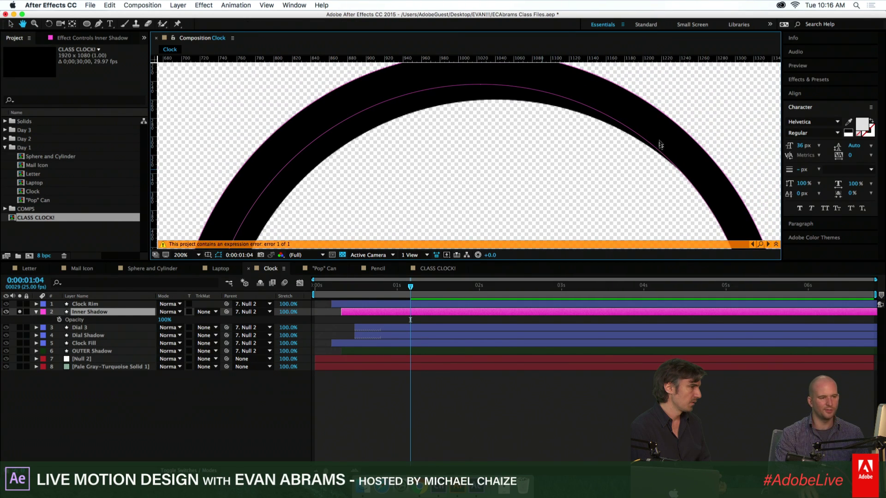
scroll(340, 171, down, 6)
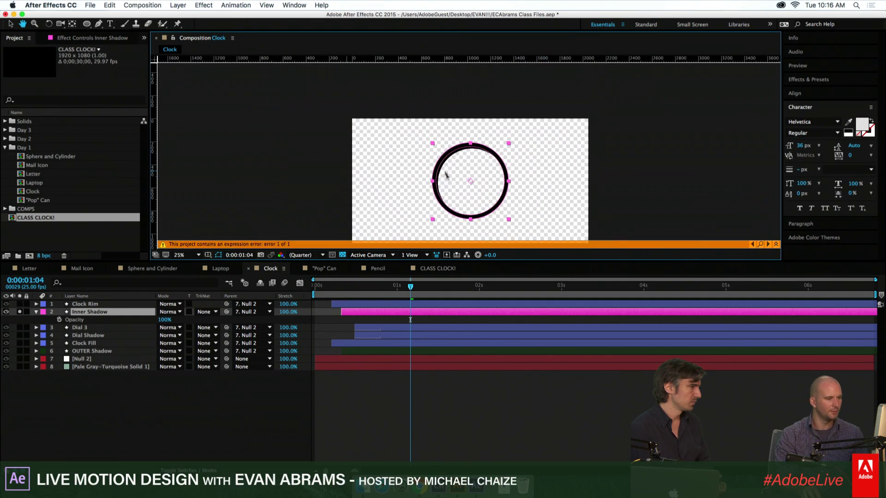
scroll(436, 156, up, 2)
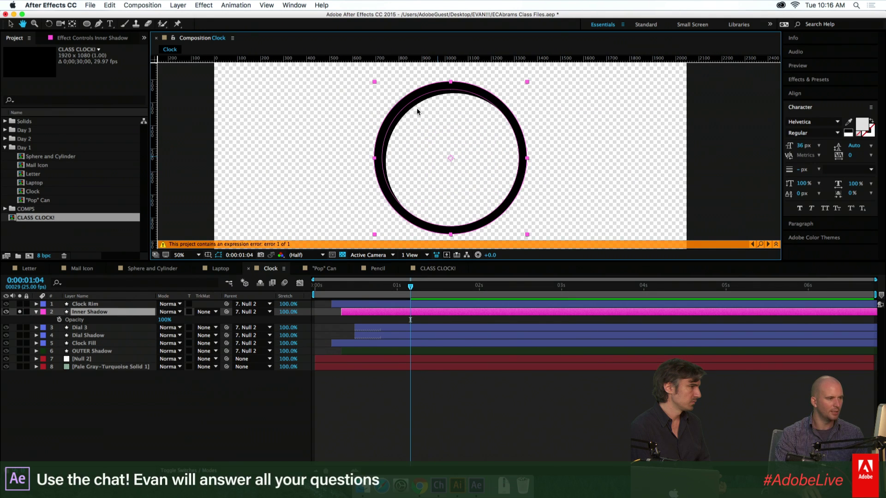
key(v)
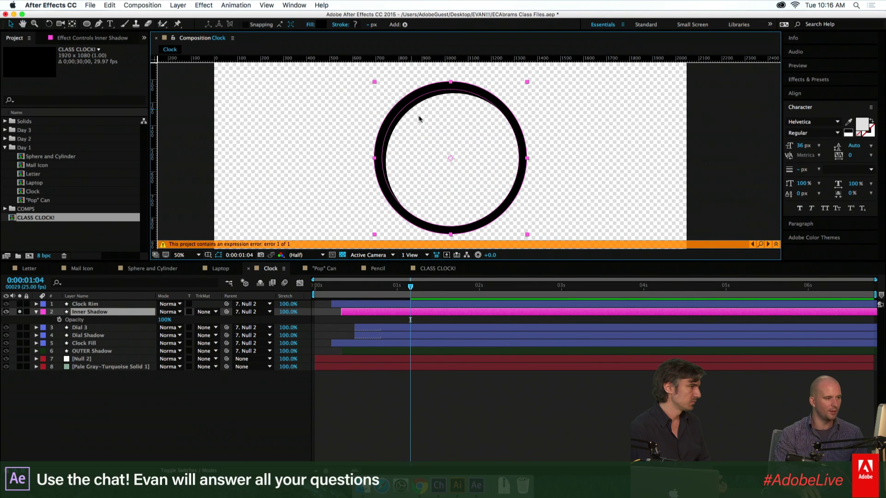
key(u)
key(u)
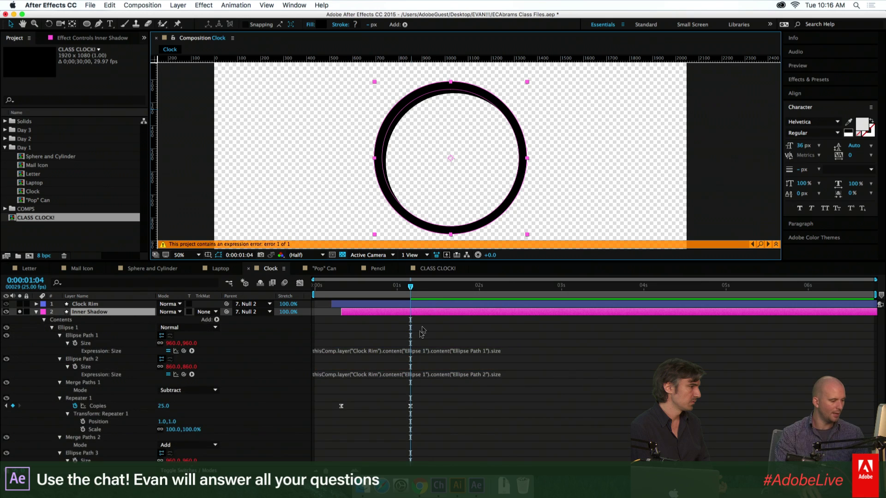
drag(410, 287, 416, 310)
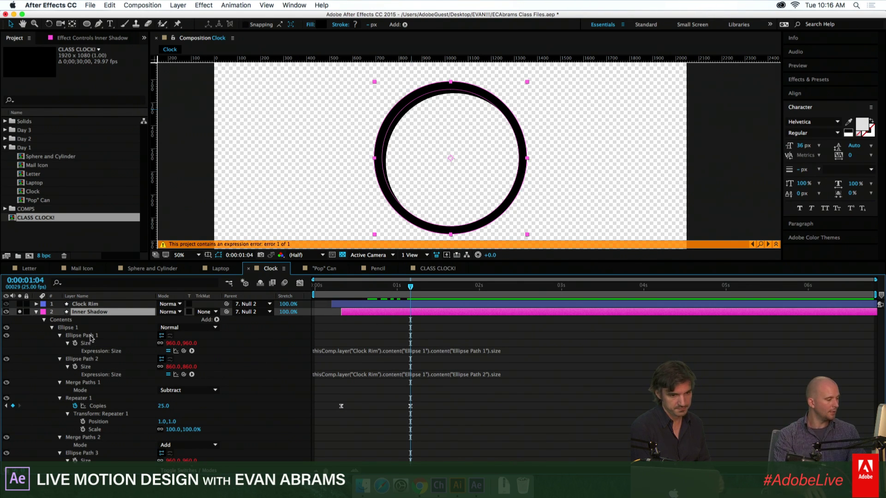
Turn off solo for the Inner Shadow layer and set its opacity to 10%
click(36, 312)
click(19, 312)
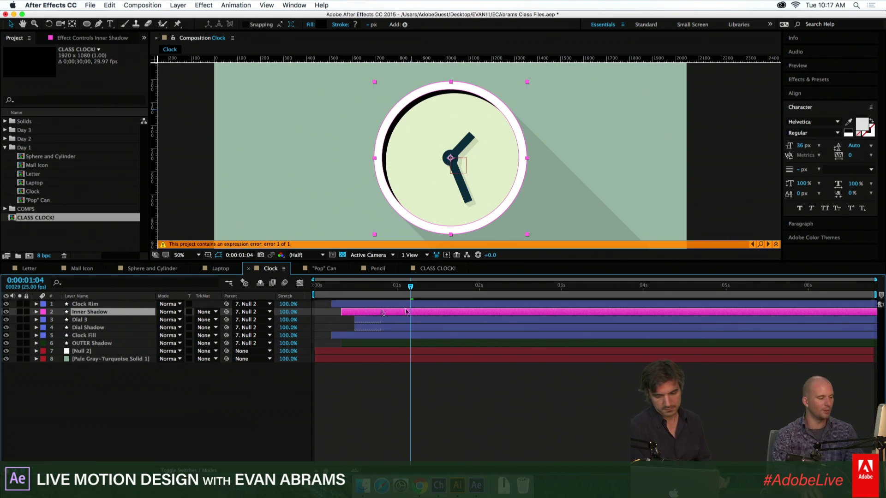
key(t)
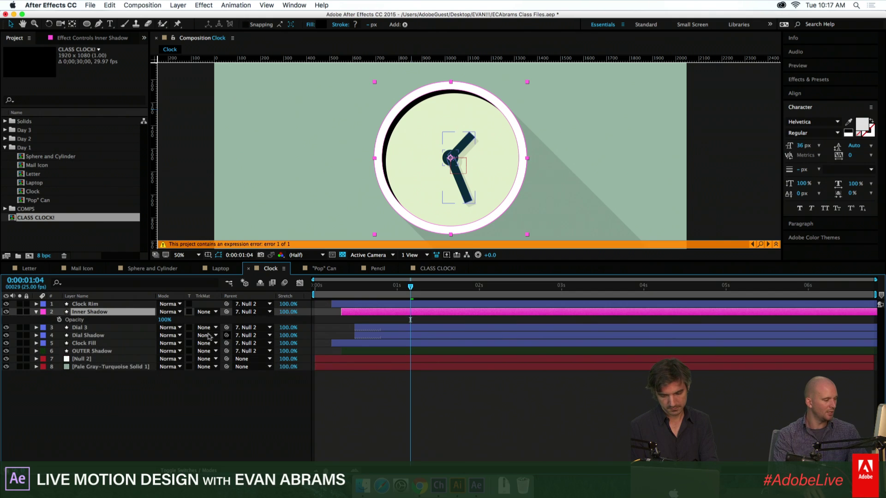
click(459, 415)
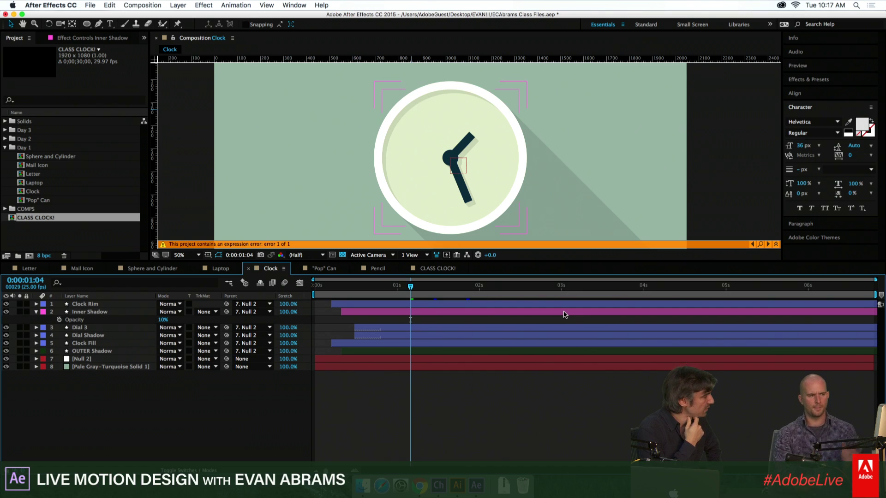
Preview the finished Clock animation and scrub through its first two seconds to examine the hand movement
key(comma)
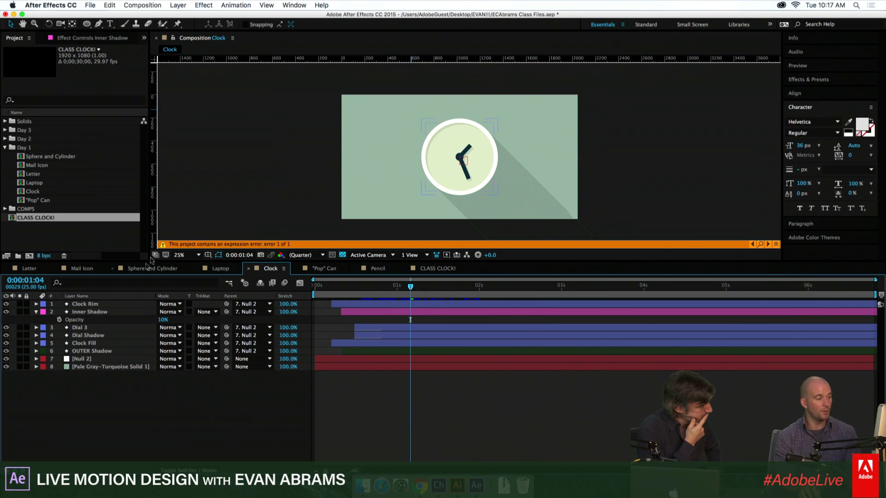
scroll(453, 159, up, 4)
click(377, 289)
scroll(403, 187, down, 1)
key(space)
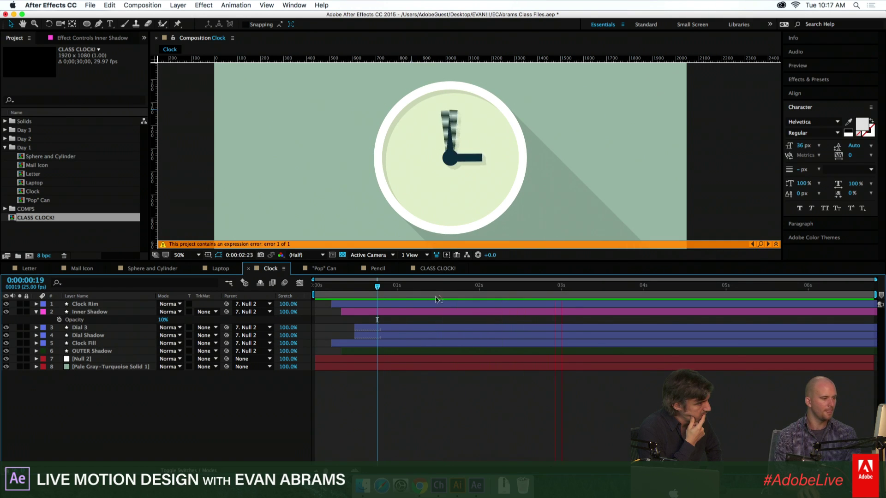
drag(416, 290, 462, 292)
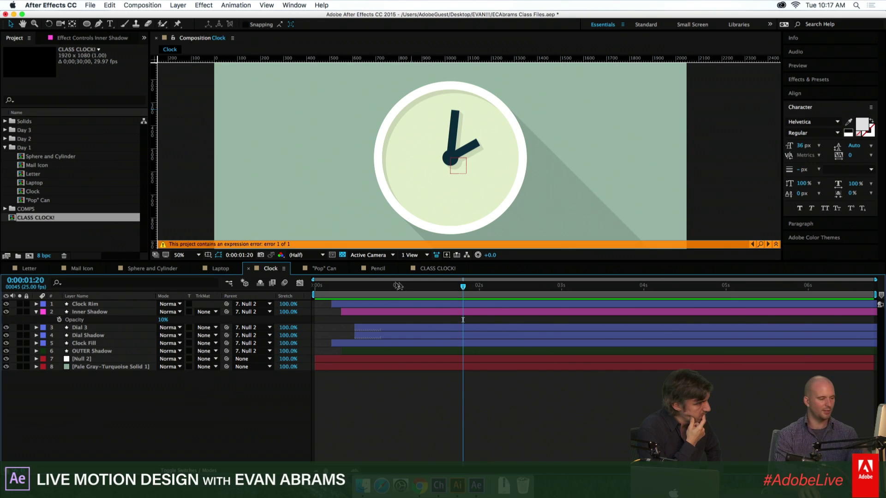
drag(355, 286, 444, 291)
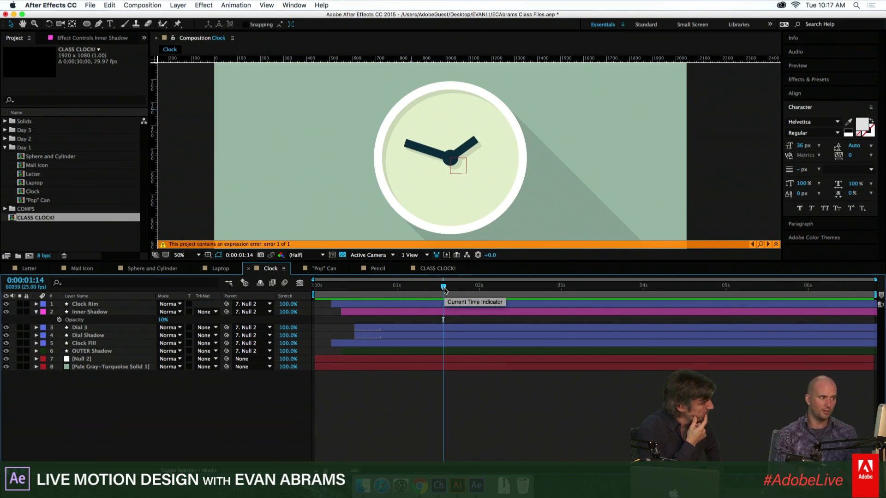
Open the CLASS CLOCK! composition, then collapse and hide its Innside Shadow layer
click(438, 268)
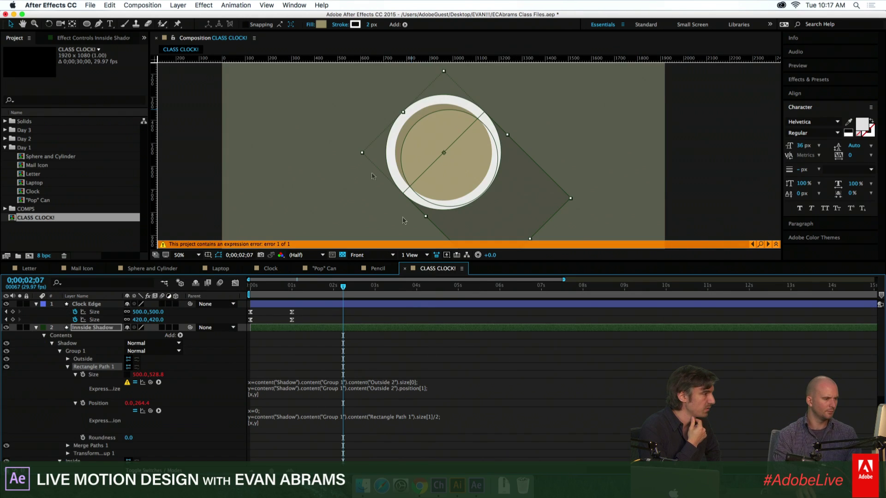
click(36, 327)
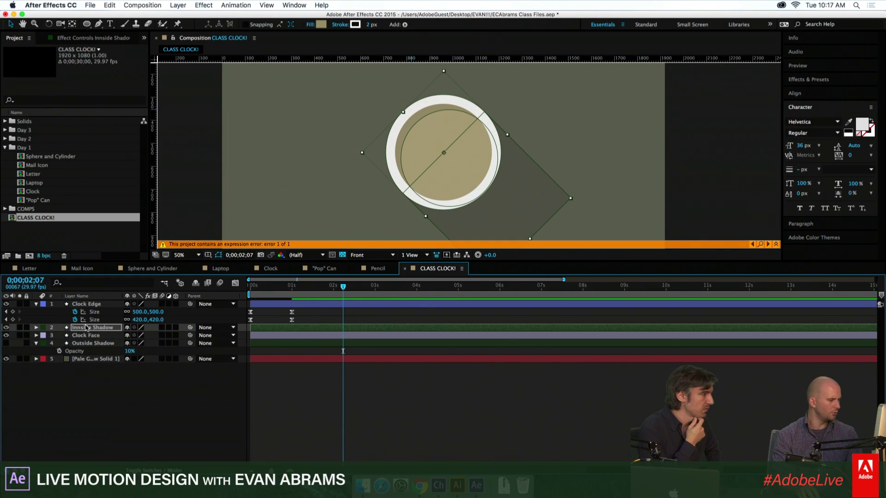
click(6, 327)
click(408, 376)
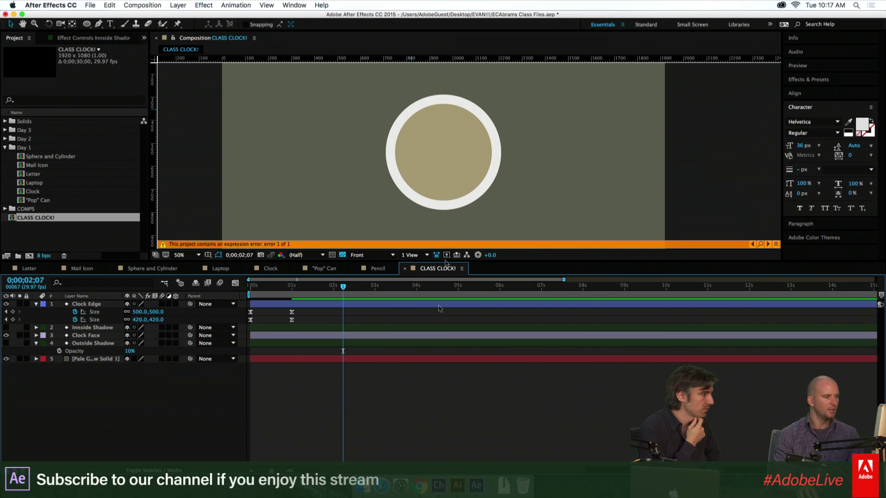
Add a new ellipse shape layer above the clock layers and reveal its modified properties
drag(448, 165, 445, 174)
scroll(439, 175, up, 1)
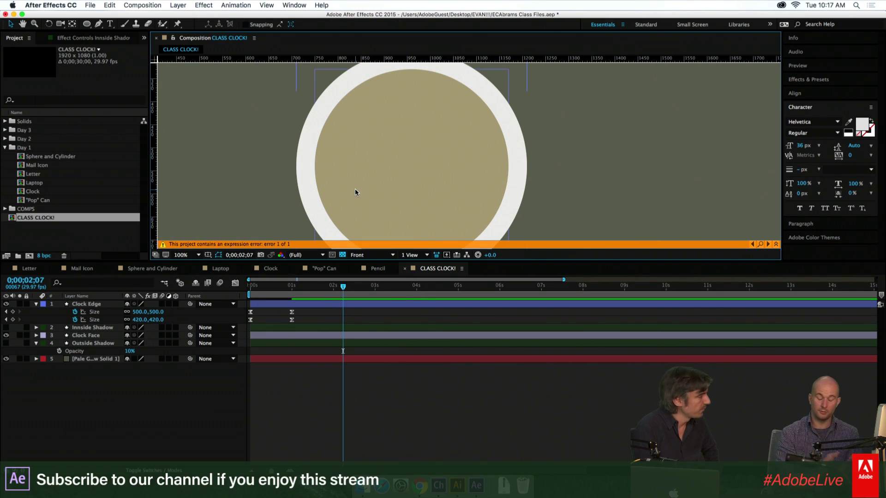
click(91, 372)
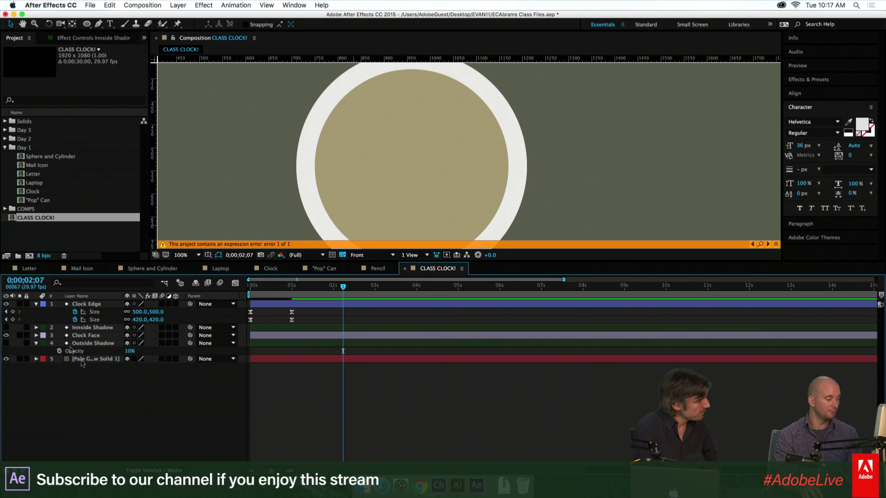
double_click(87, 24)
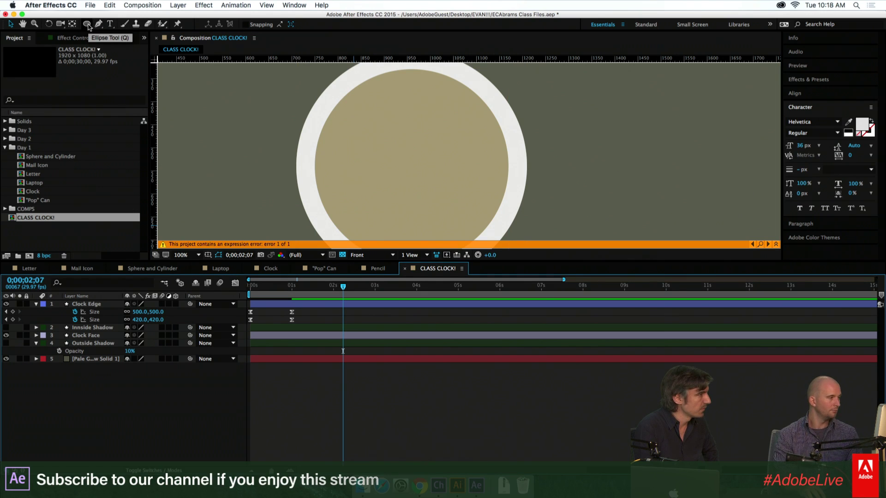
key(u)
key(u)
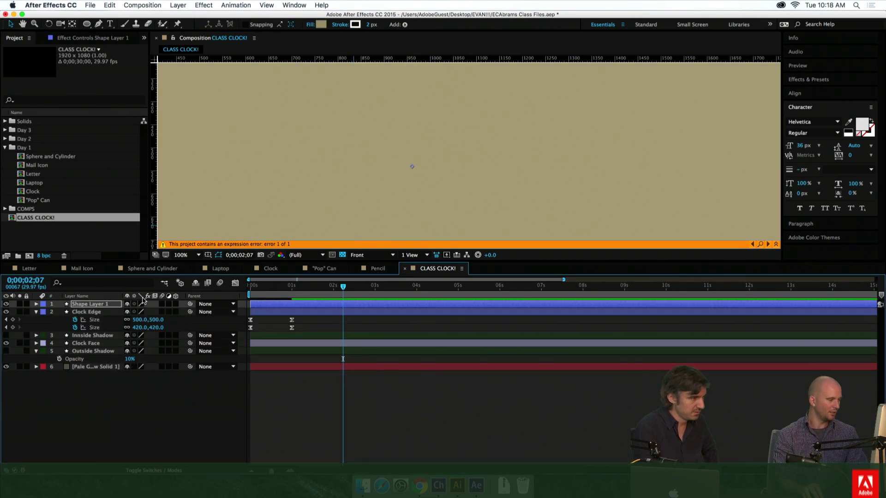
Unlink the new ellipse's size dimensions, set its size to 50 by 50, and restore the proportion link
click(127, 336)
click(140, 336)
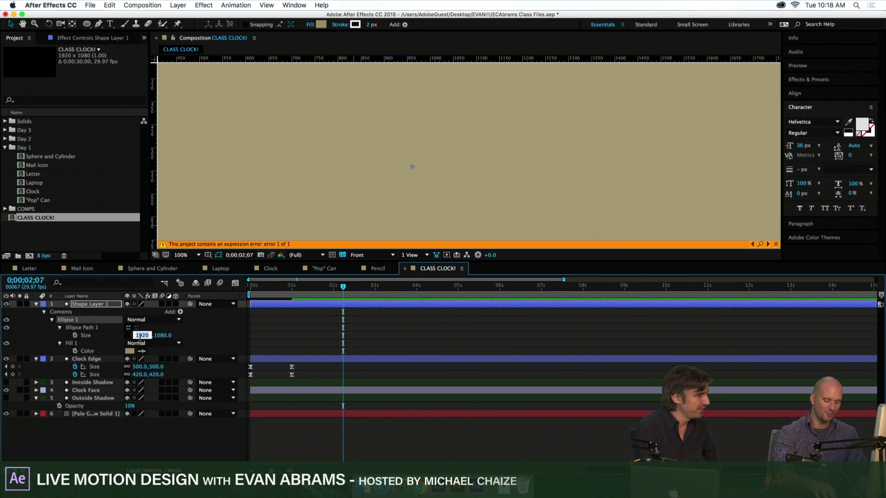
text(50)
key(Tab)
text(50)
key(Return)
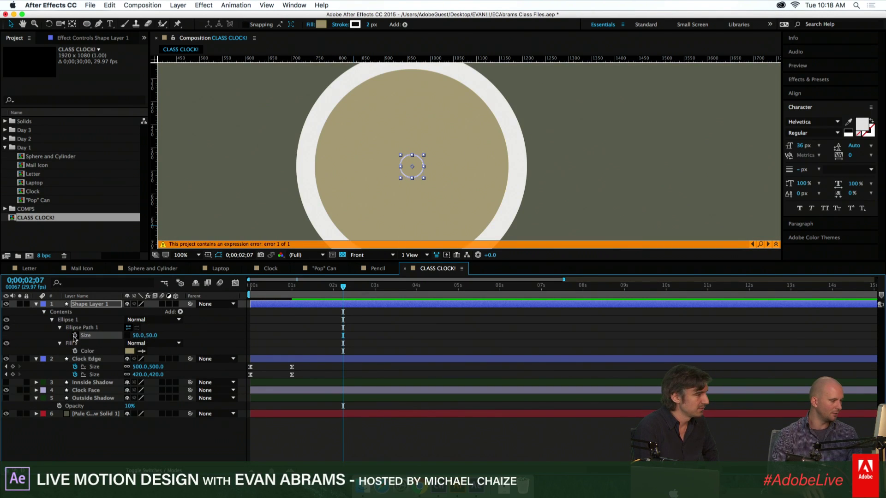
click(127, 336)
click(304, 322)
click(339, 304)
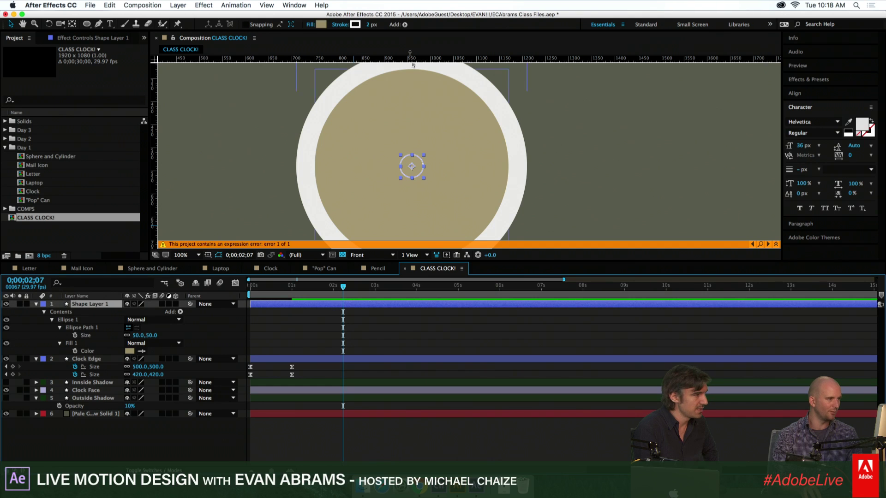
Set the small centre circle's fill colour to the dark grey 2D2C29
click(322, 25)
drag(377, 267, 371, 277)
click(528, 188)
click(344, 285)
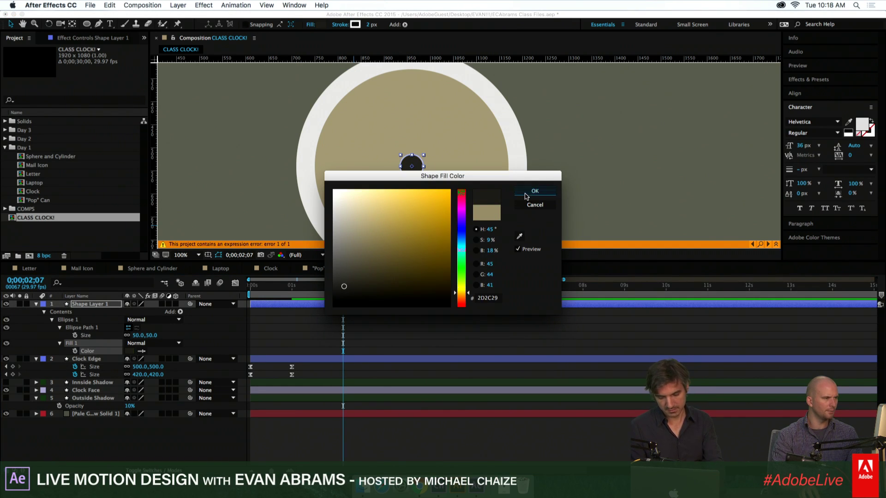
click(525, 192)
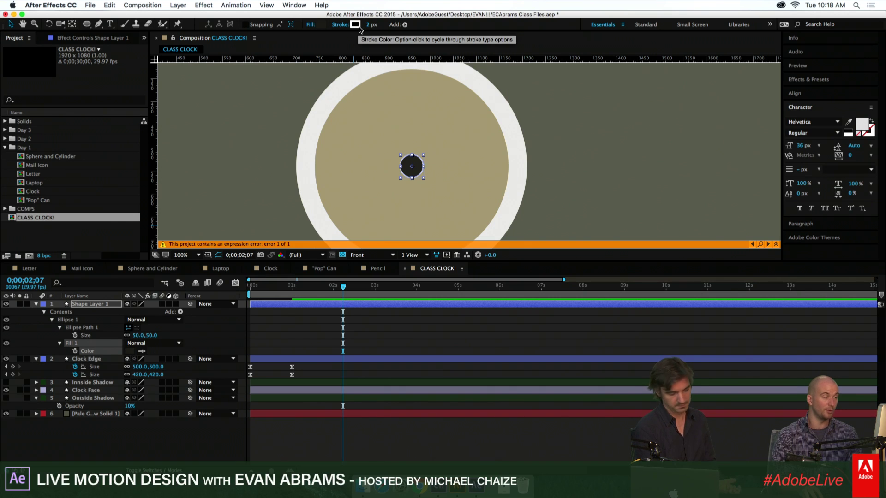
Set the small centre circle's stroke to None
click(348, 27)
click(397, 218)
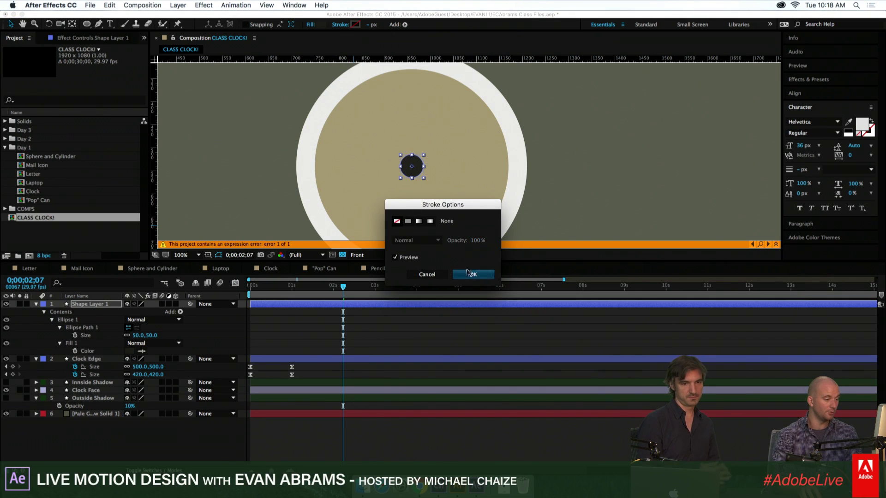
click(469, 274)
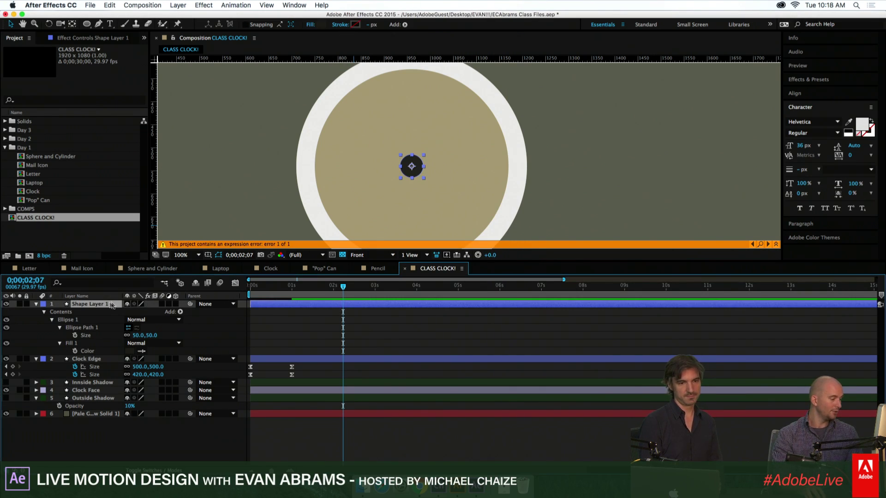
Rename the Ellipse 1 shape group in Shape Layer 1 to Dial
click(76, 322)
key(Return)
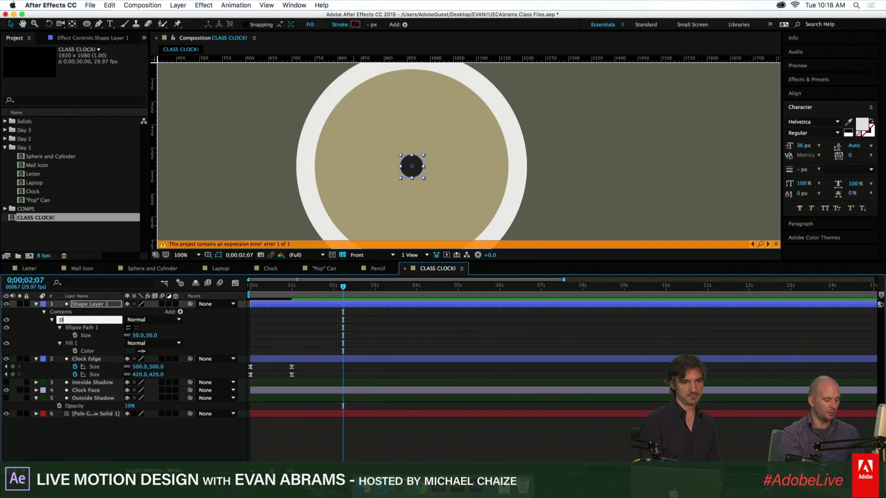
text(Dial)
key(Return)
Add a rectangle path to the Dial group and place it above the ellipse path
click(180, 312)
click(65, 331)
click(58, 343)
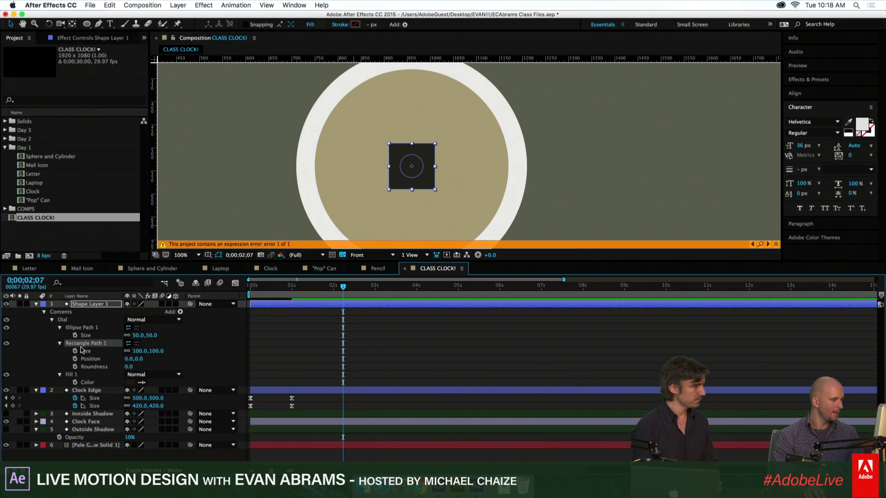
drag(99, 345, 94, 327)
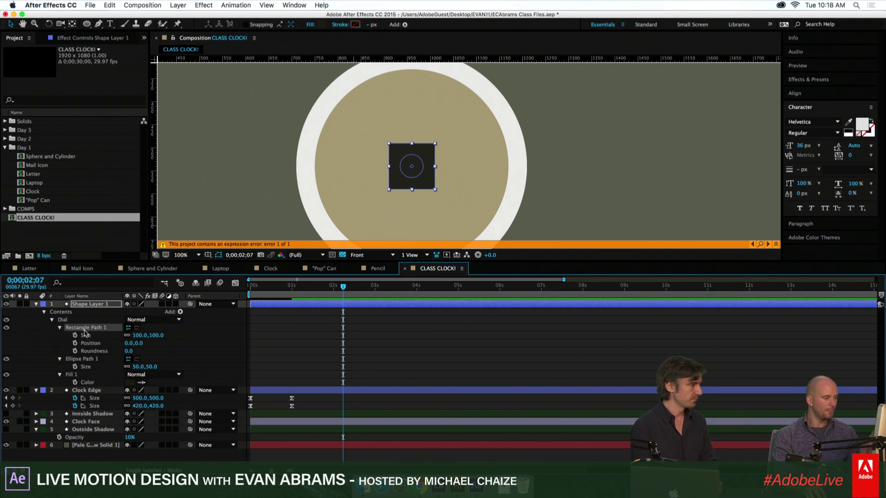
Reveal and examine all properties of the Dial group, including its paths, stroke, fill and transform
click(83, 336)
click(84, 343)
click(85, 351)
click(59, 359)
click(60, 359)
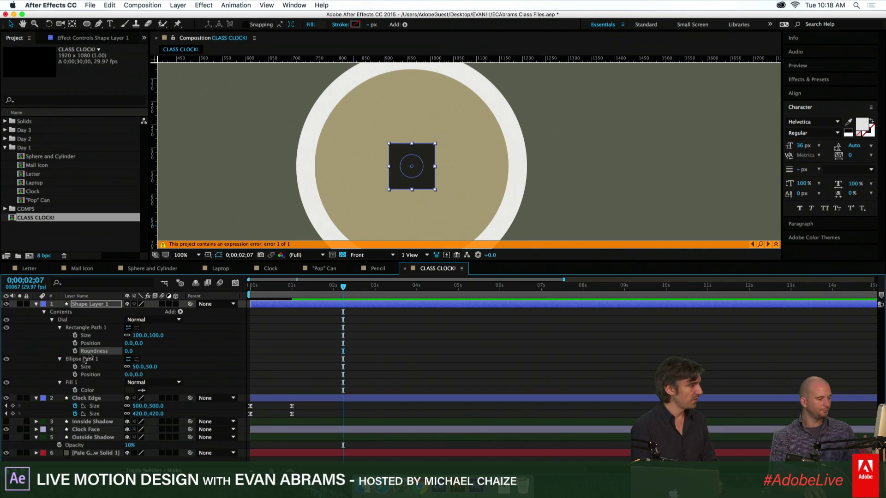
click(51, 320)
click(52, 320)
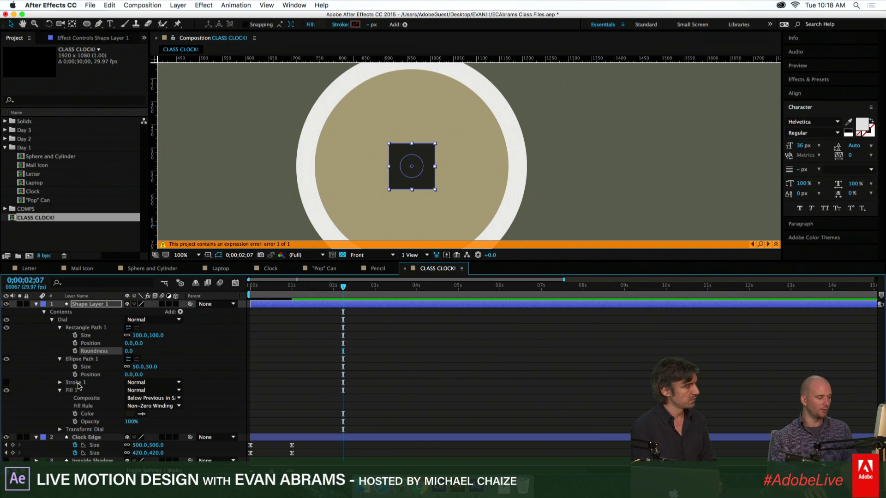
click(60, 327)
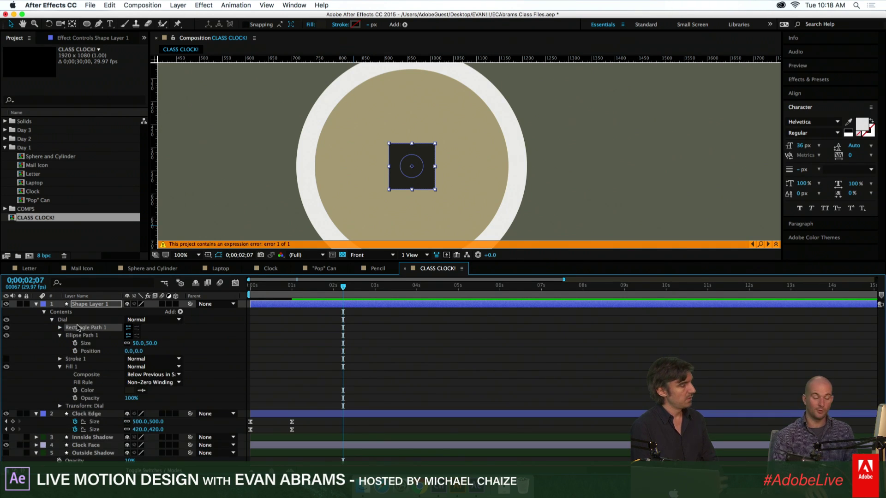
Add an empty group at the start of the Dial group and move the rectangle path into it
click(62, 320)
click(180, 312)
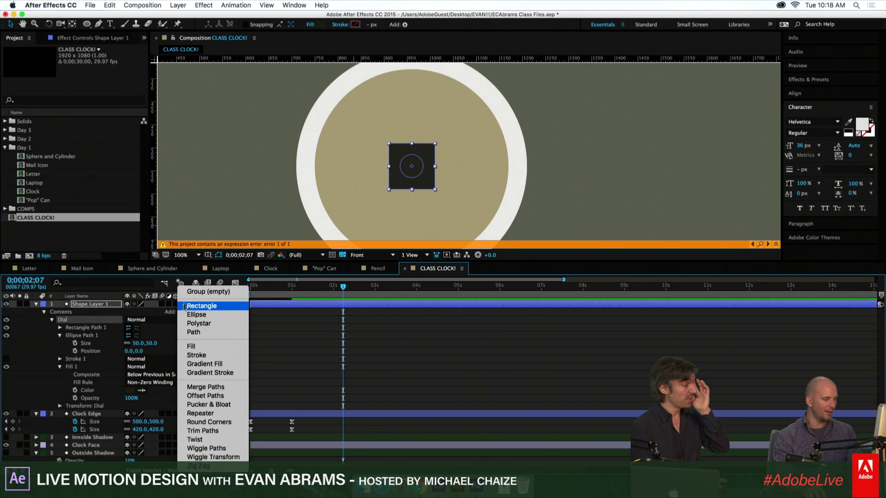
click(96, 322)
drag(81, 360, 81, 333)
drag(80, 327, 80, 336)
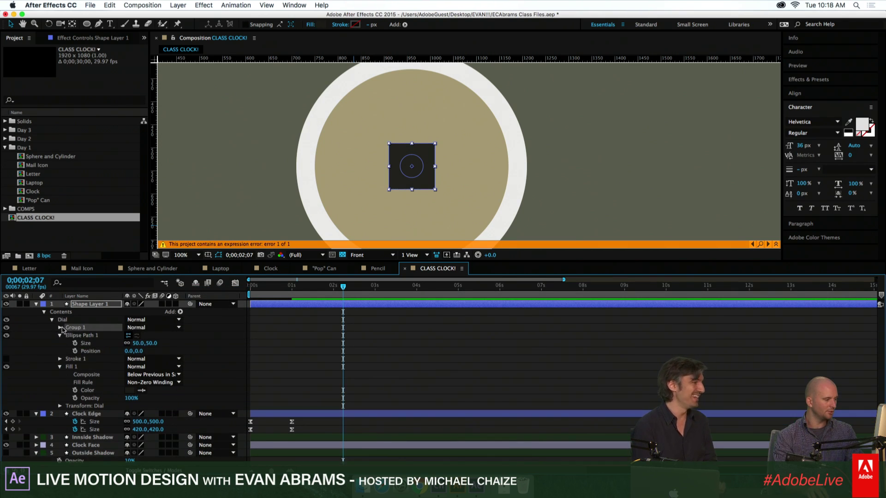
Unlink the proportions of the rectangle path inside Group 1 and set its size to 40 by 150
click(61, 328)
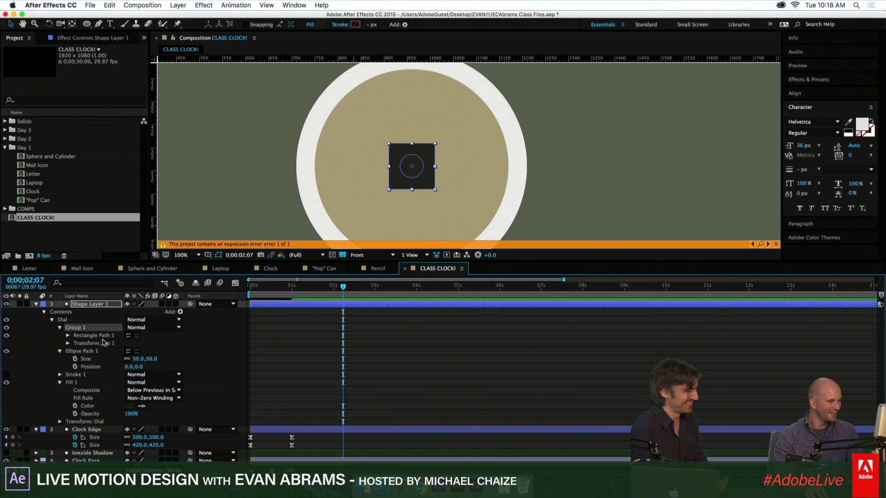
click(97, 337)
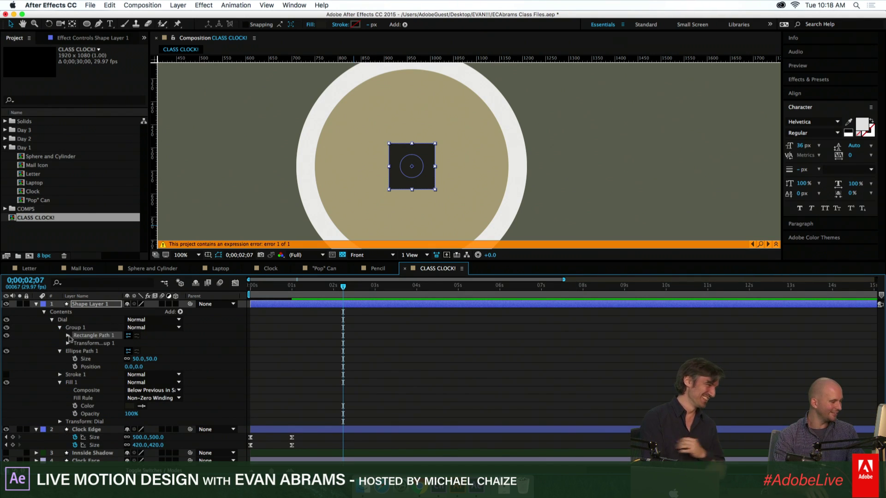
click(68, 336)
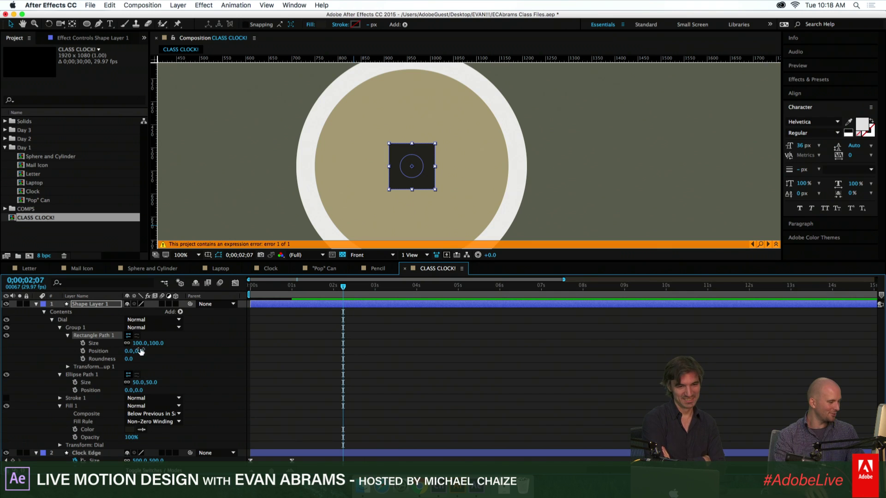
click(138, 345)
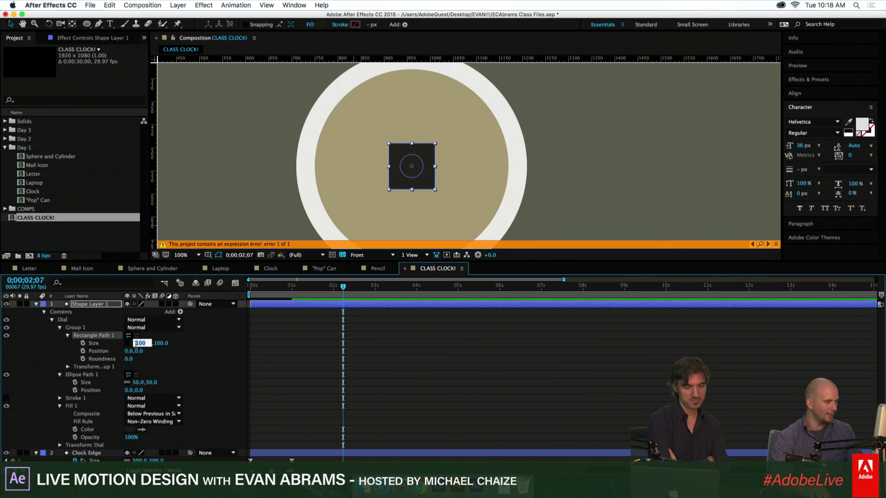
text(2)
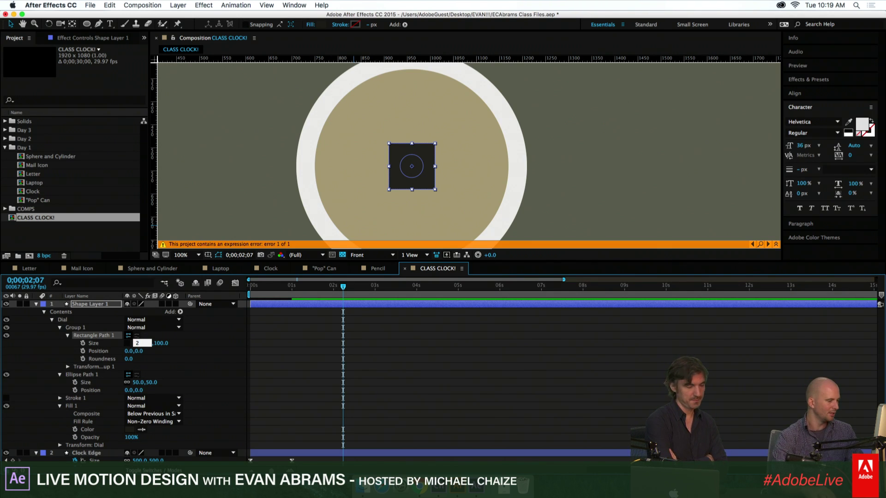
key(Tab)
text(40)
key(Tab)
text(120)
key(shift+Up)
key(shift+Up)
key(shift+Up)
Set the rectangle path's width to 30 and offset its position to 0, -75
click(139, 345)
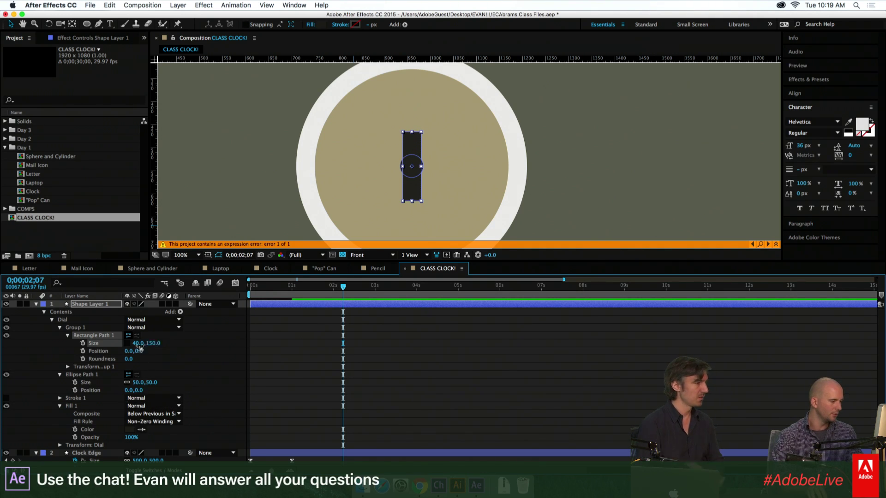
text(30)
drag(137, 352, 99, 356)
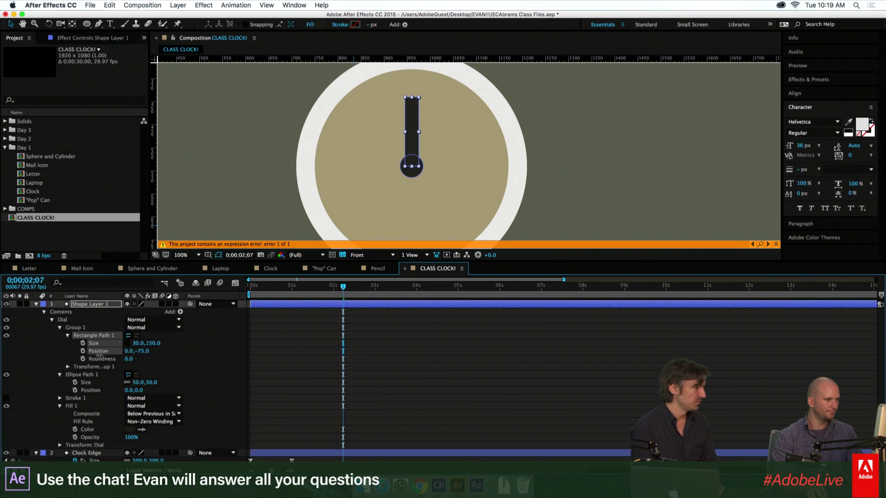
click(187, 361)
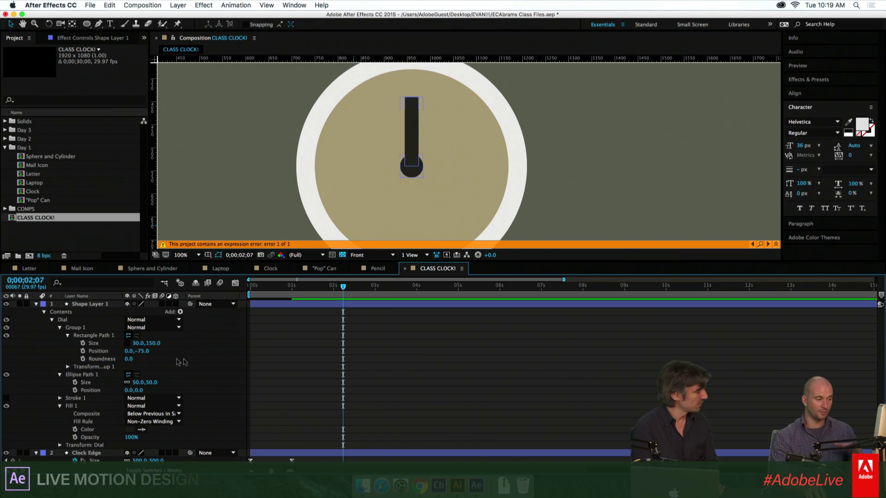
Reveal Group 1's transform properties and rotate the group to 48°
click(91, 336)
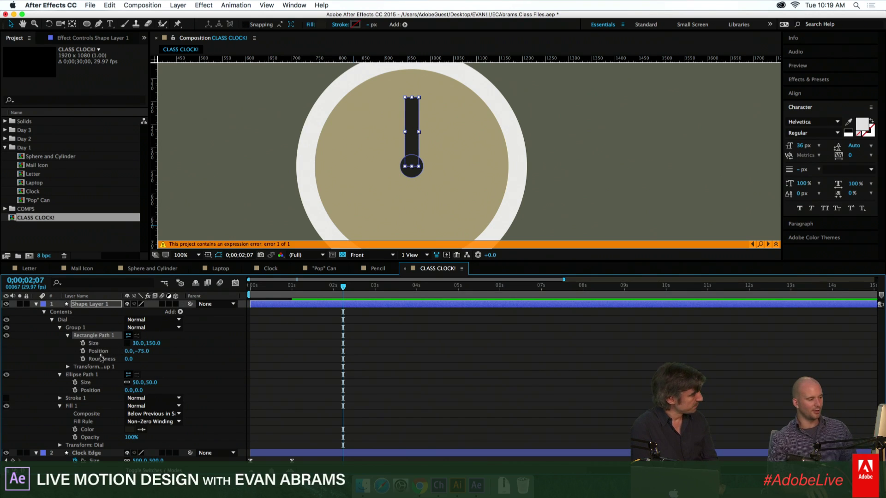
click(103, 367)
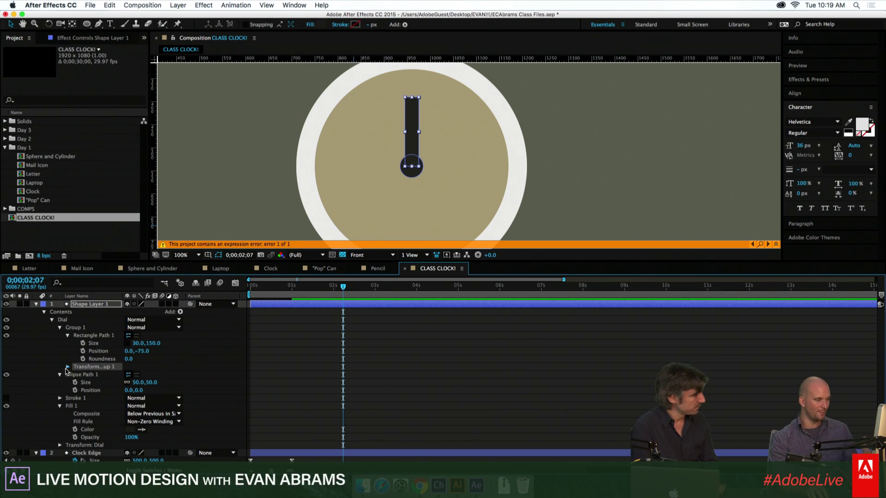
click(67, 366)
drag(138, 414, 164, 415)
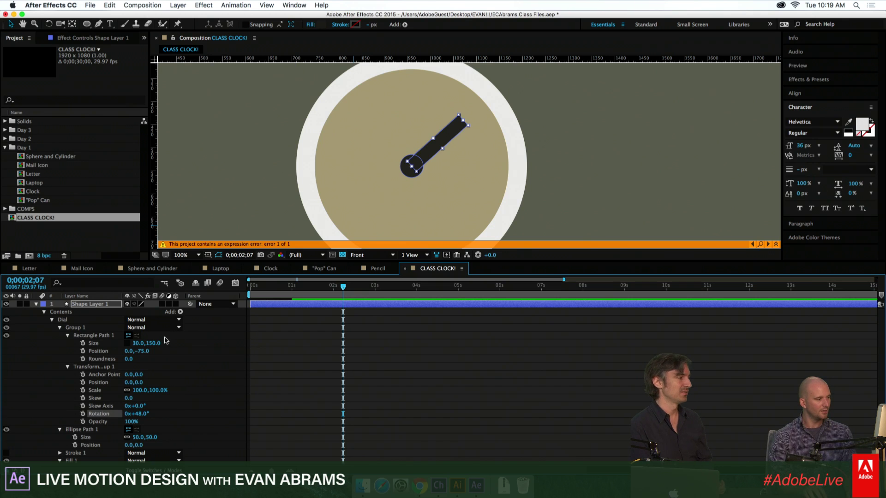
Set the rectangle path's position to 0, 0, try shifting it vertically, and undo that shift
click(144, 351)
text(0)
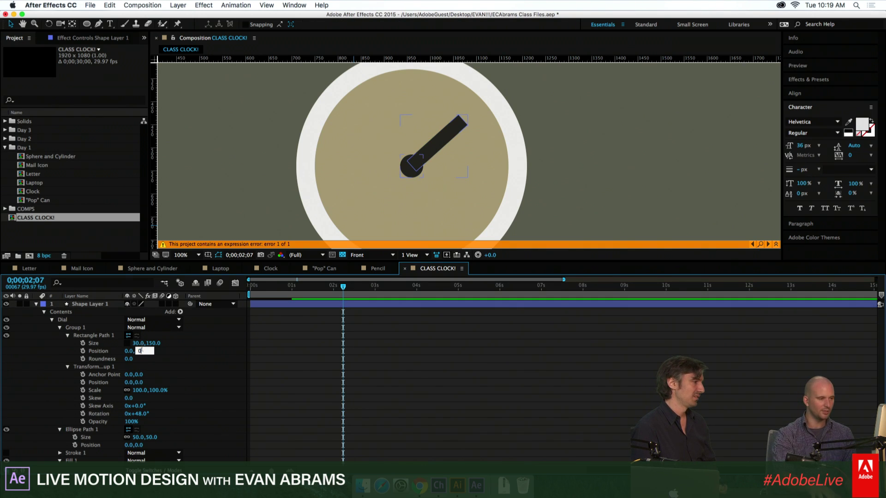
key(Return)
scroll(253, 369, down, 1)
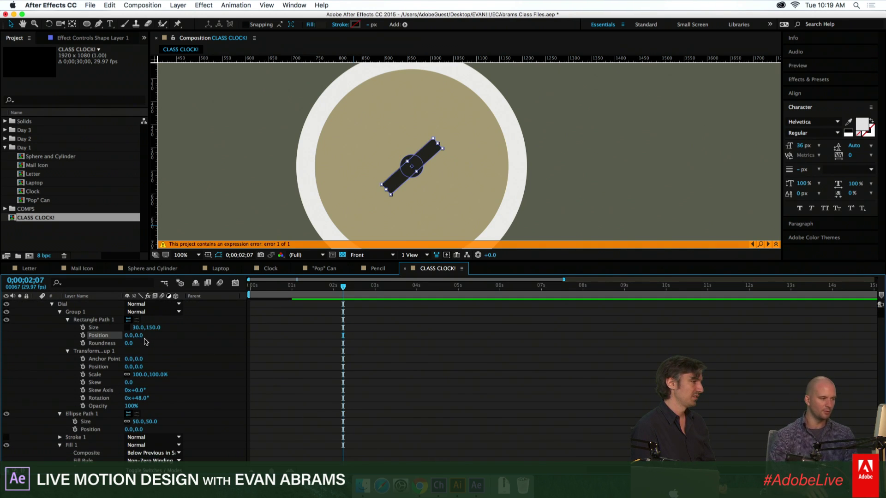
drag(139, 335, 236, 321)
key(super+z)
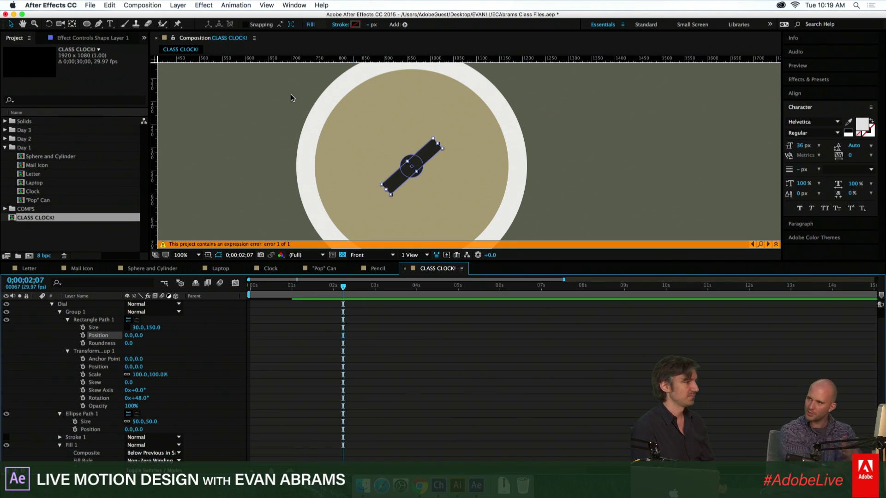
Offset the rectangle path's position to 0, -75 so the rotated hand extends from the dial's centre
drag(138, 335, 103, 340)
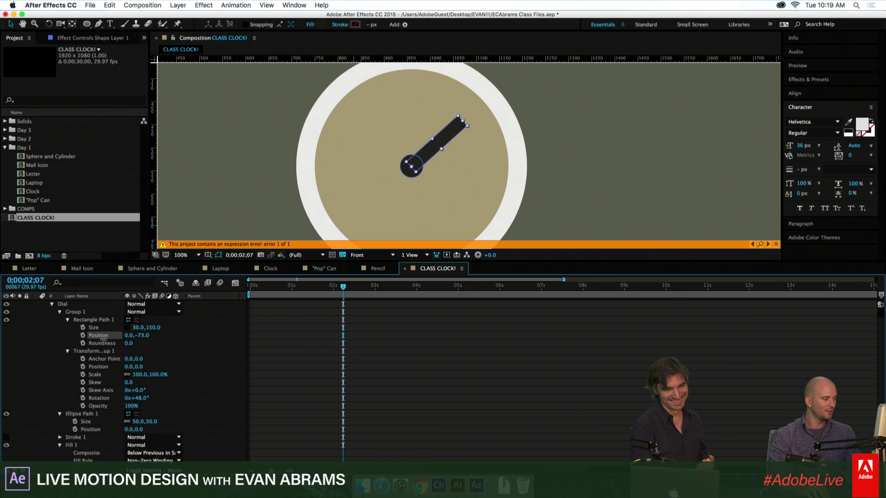
drag(103, 340, 102, 340)
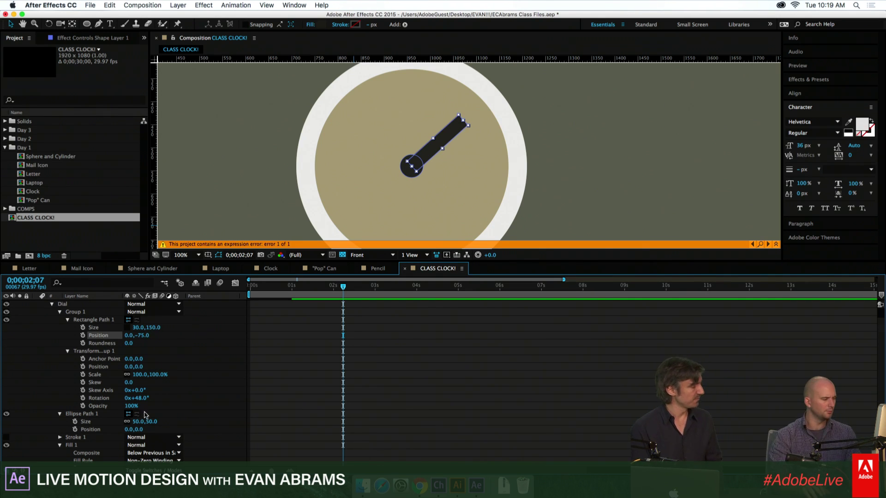
click(100, 343)
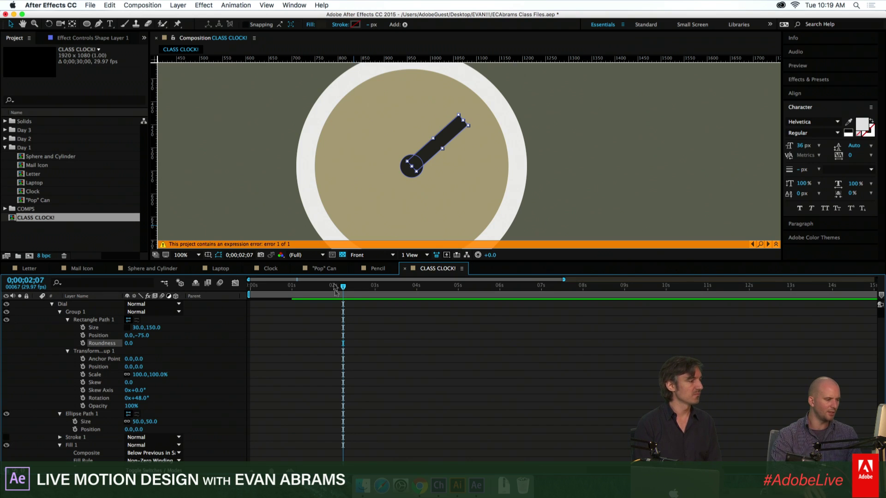
Collapse Group 1 and rename it Big Hand
scroll(85, 362, up, 2)
click(62, 328)
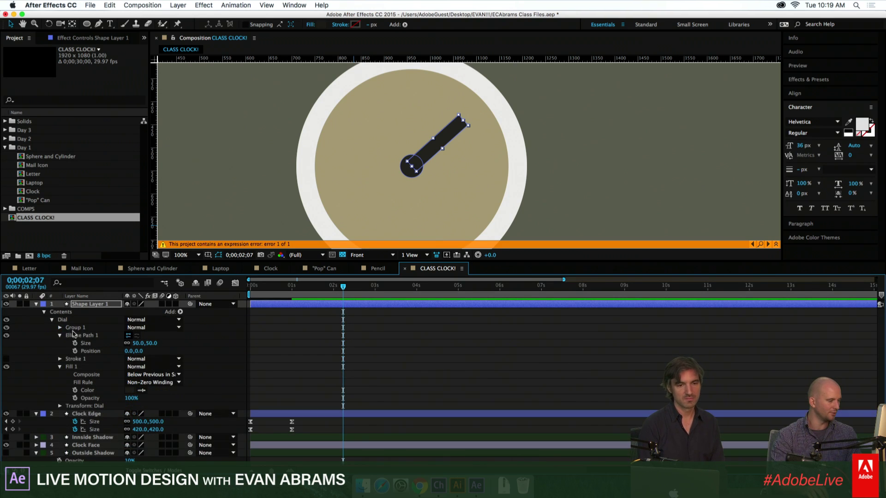
key(Return)
text(Big Hand)
key(Return)
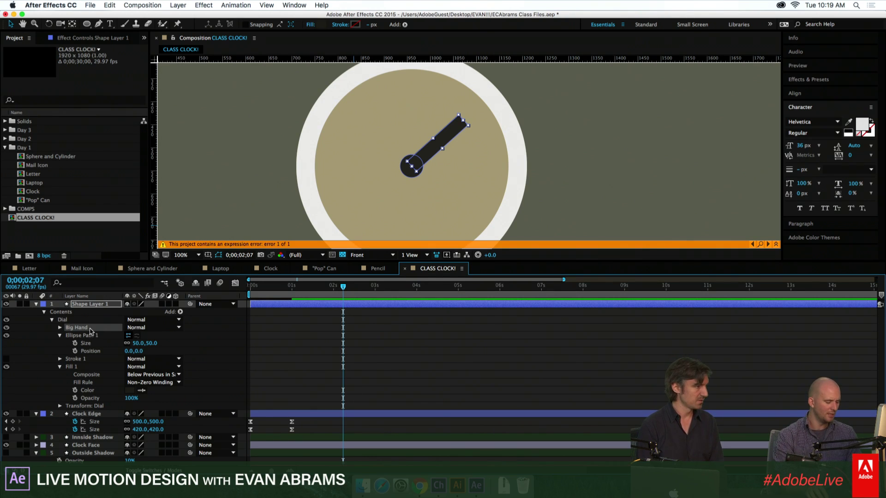
Duplicate the Big Hand group and set the duplicate's rectangle path size to 40 by 80
key(ctrl+d)
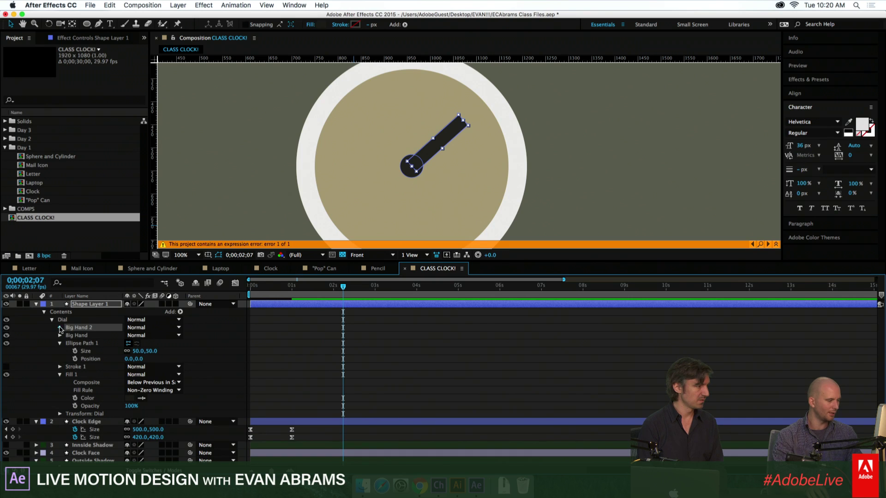
click(60, 328)
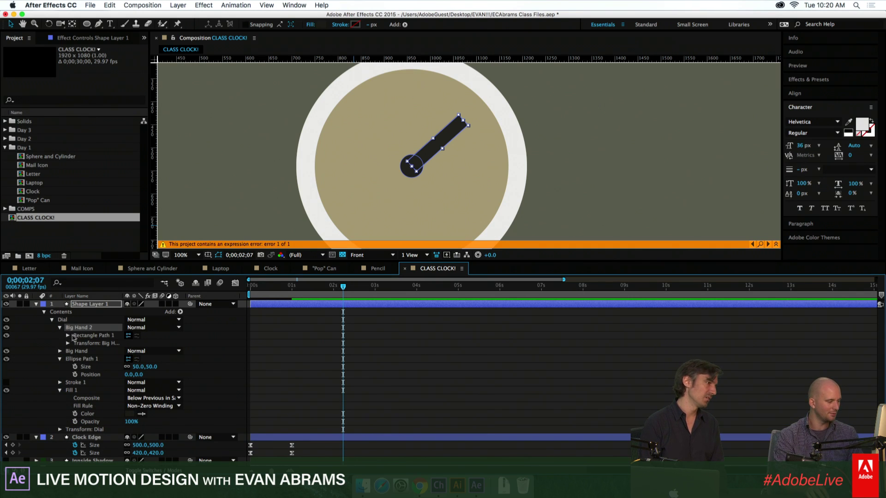
click(67, 335)
click(137, 343)
text(40)
key(Tab)
text(70)
key(shift+Up)
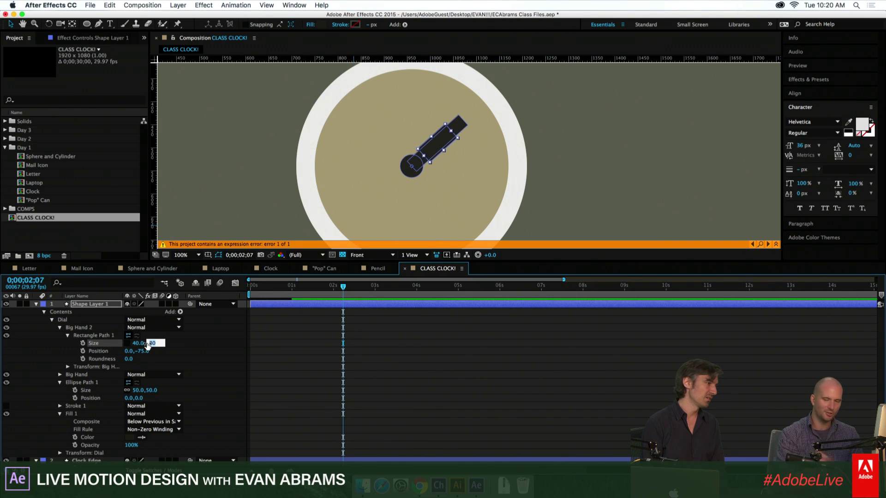
Set the position of the rectangle path in Big Hand 2 to 0, -40
drag(144, 352, 194, 346)
click(143, 351)
text(-40)
key(Return)
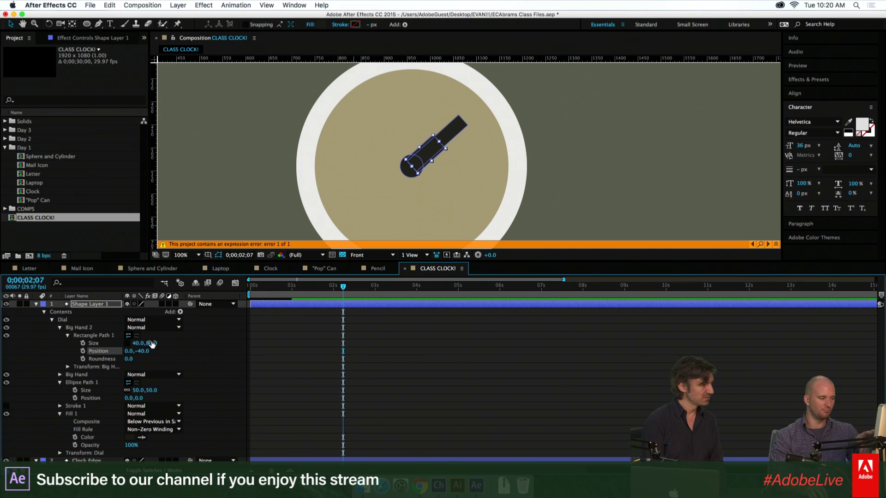
click(172, 355)
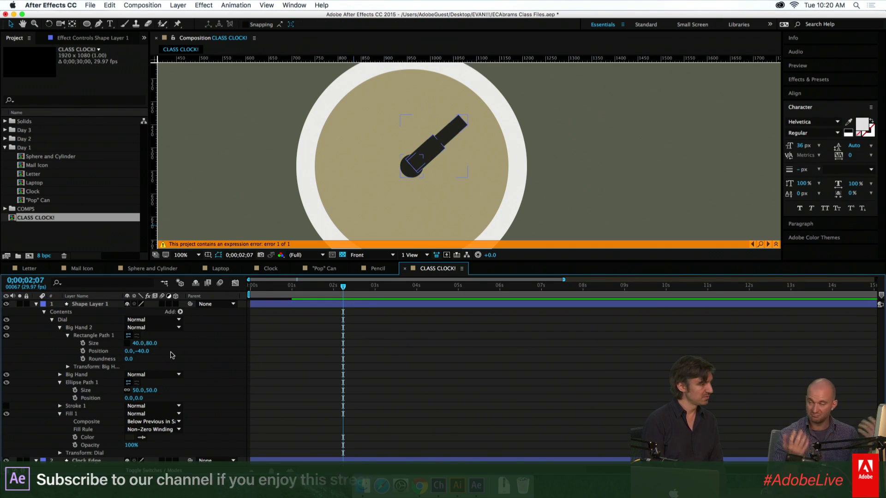
Collapse the properties of Big Hand 2 and the ellipse path, and rename Big Hand 2 to Hour Hand
click(68, 335)
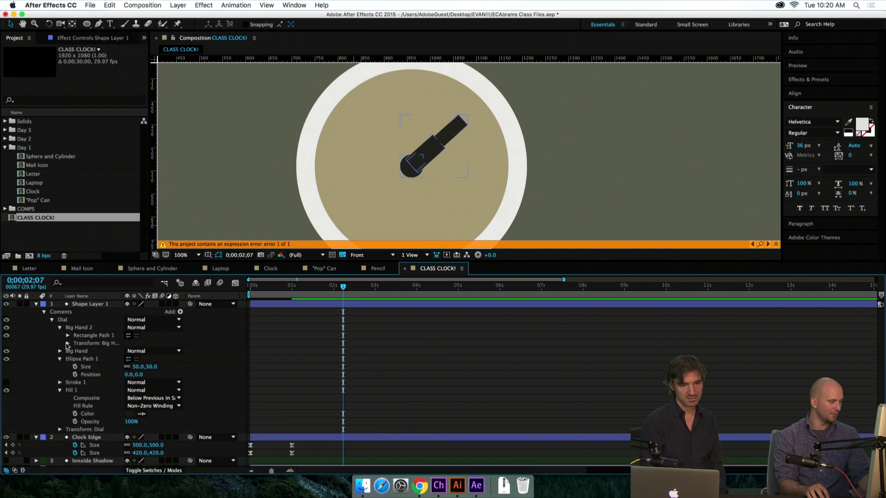
click(60, 327)
click(60, 343)
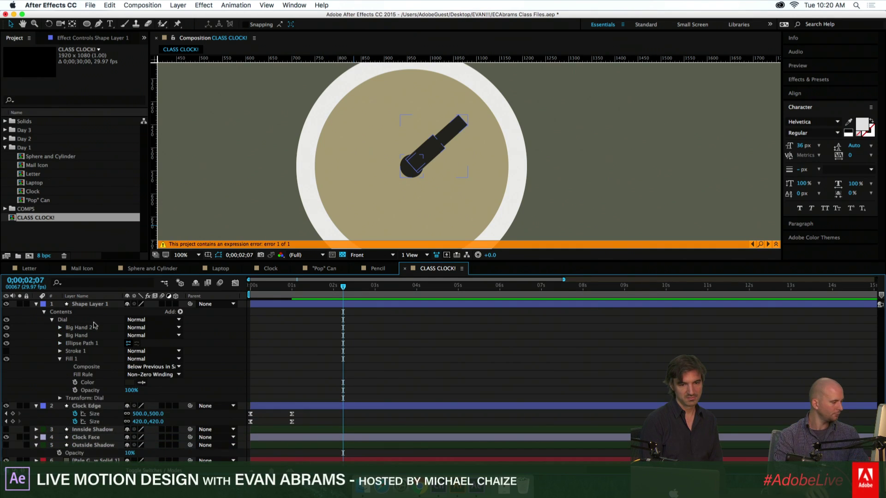
click(89, 327)
key(Return)
text(Hour)
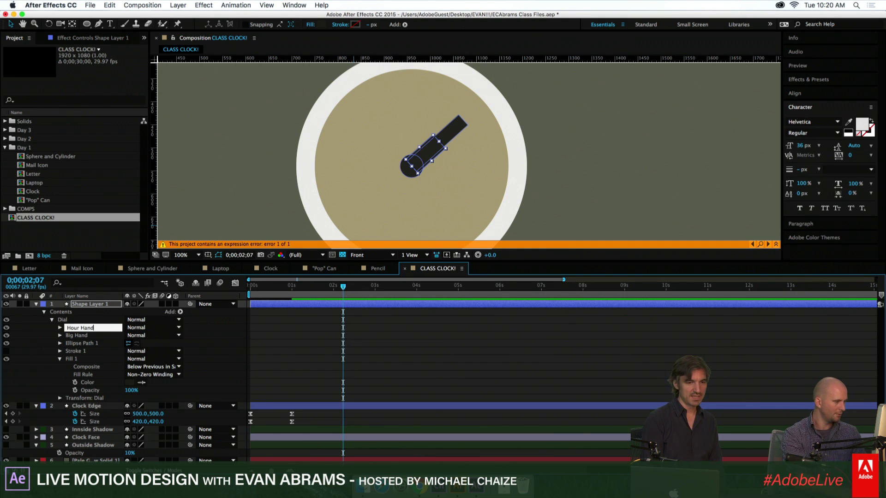
text( Hand)
key(Return)
Rename the Big Hand group to Minute Hand
click(79, 337)
key(Return)
text(Minute Hand)
key(Return)
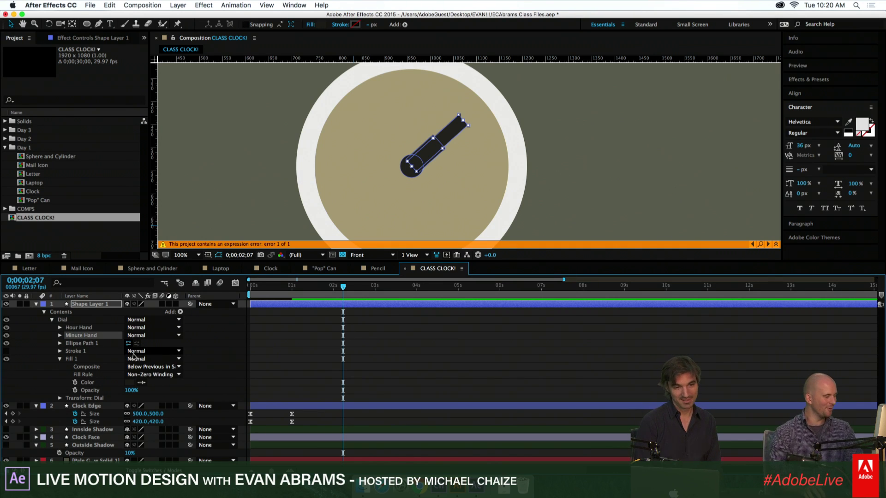
Reveal the Minute Hand group's properties and set its rotation to 274°
click(60, 336)
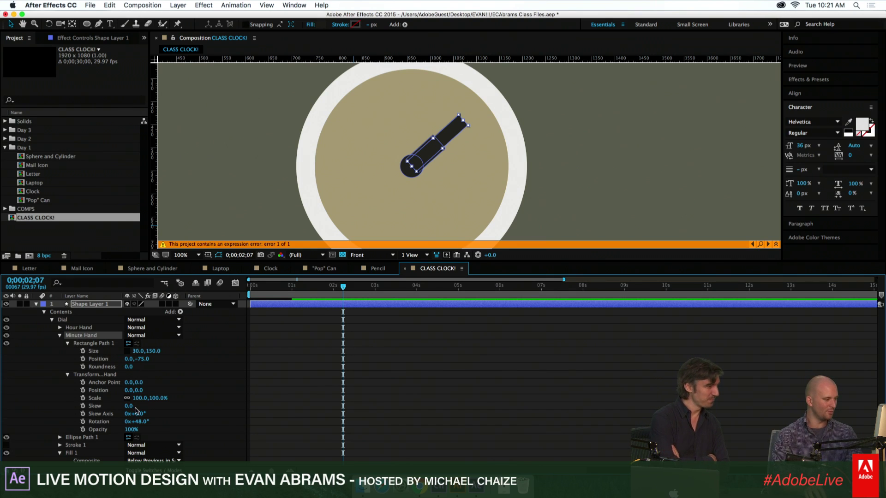
drag(136, 422, 254, 433)
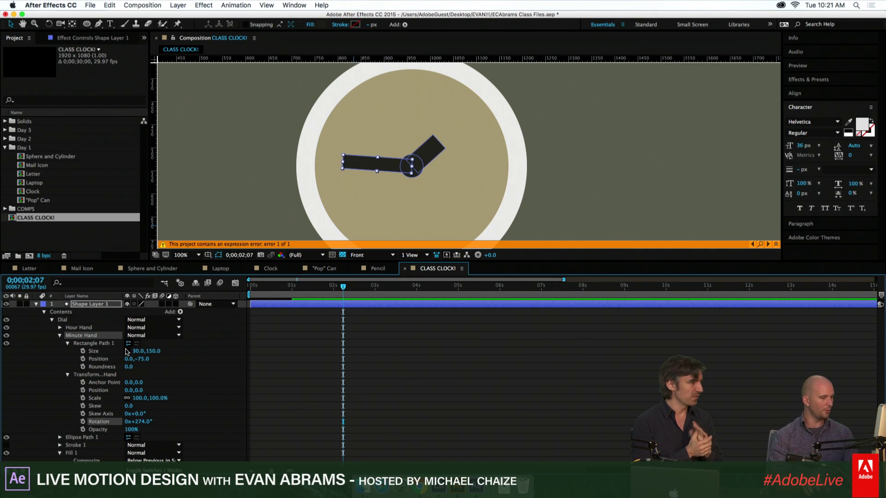
click(342, 306)
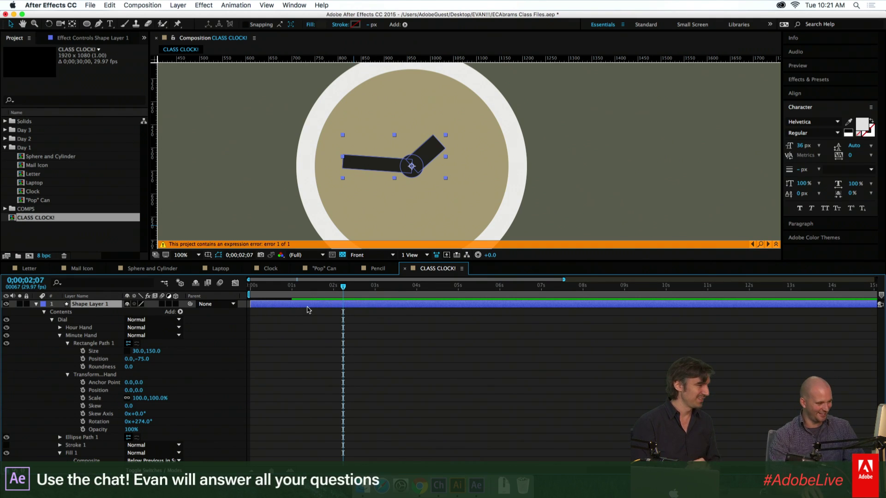
Enable expressions on the rotation of the Minute Hand and Hour Hand groups in the Dial
click(84, 336)
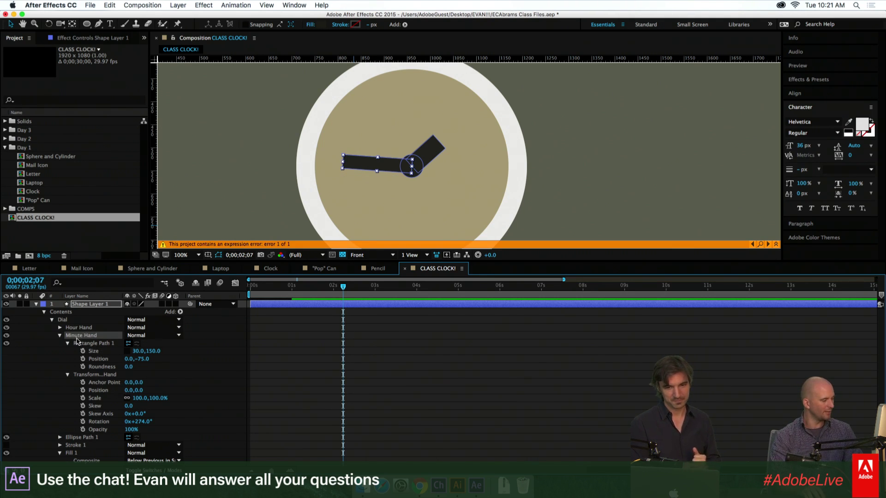
click(80, 344)
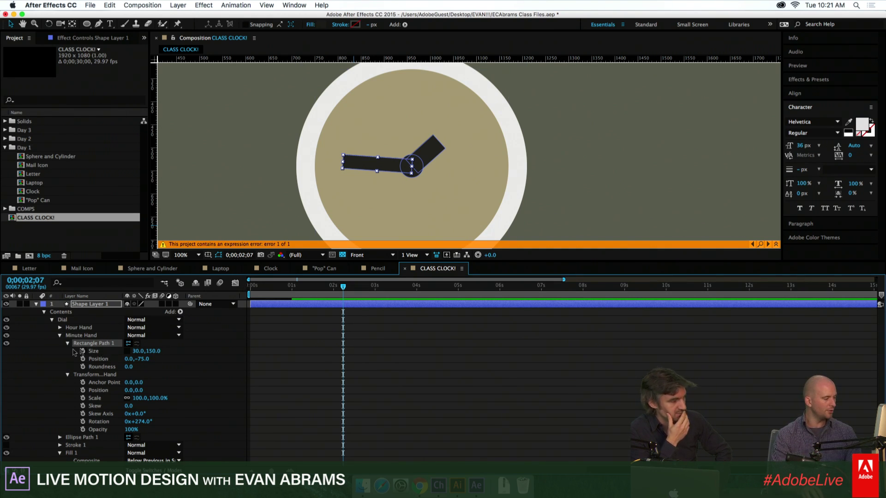
click(103, 422)
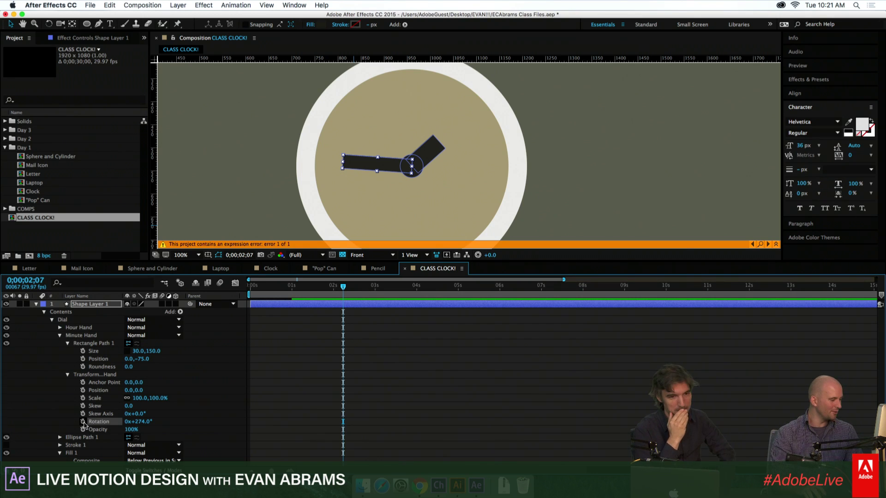
alt+click(84, 422)
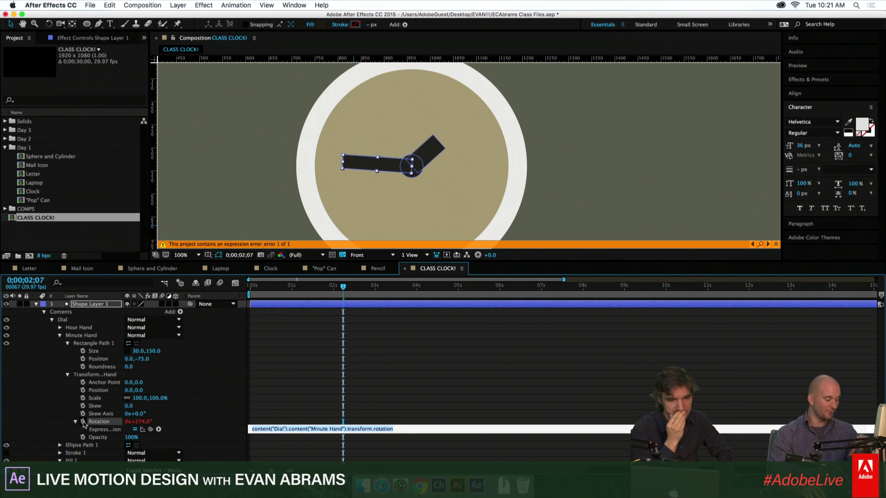
click(61, 327)
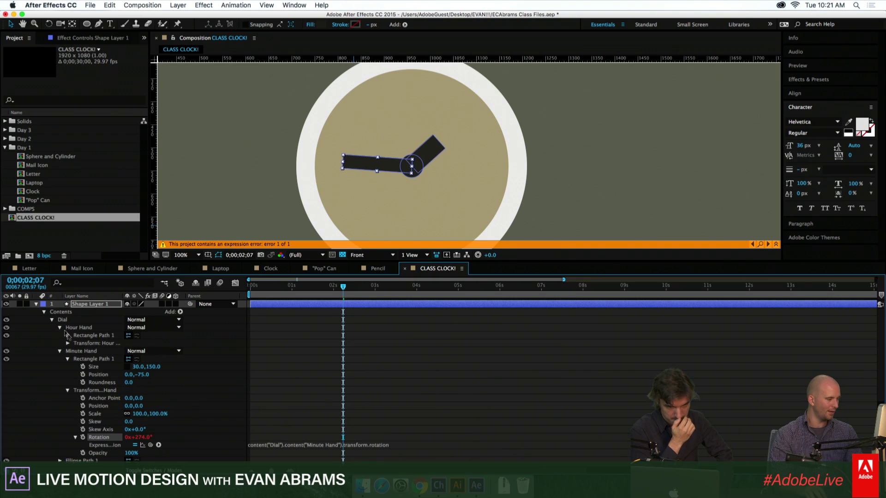
click(68, 344)
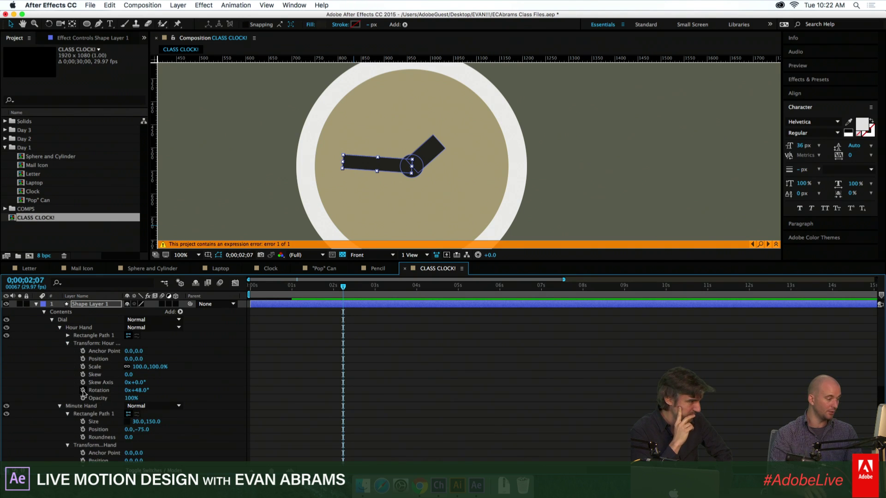
alt+click(83, 390)
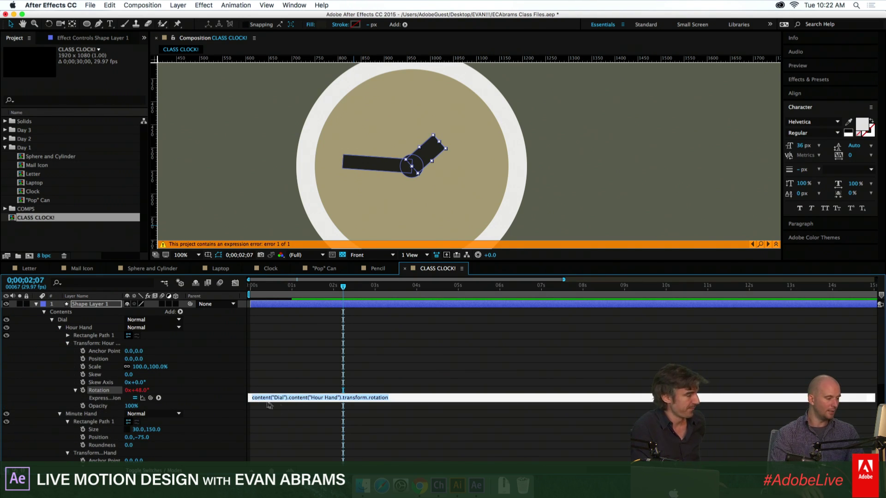
click(303, 417)
Set the Minute Hand's rotation expression to time*100
scroll(305, 406, down, 5)
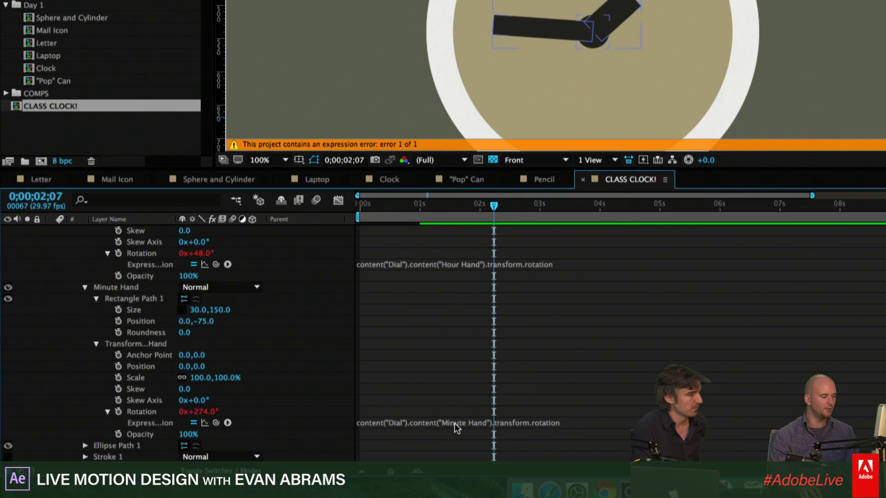
click(446, 421)
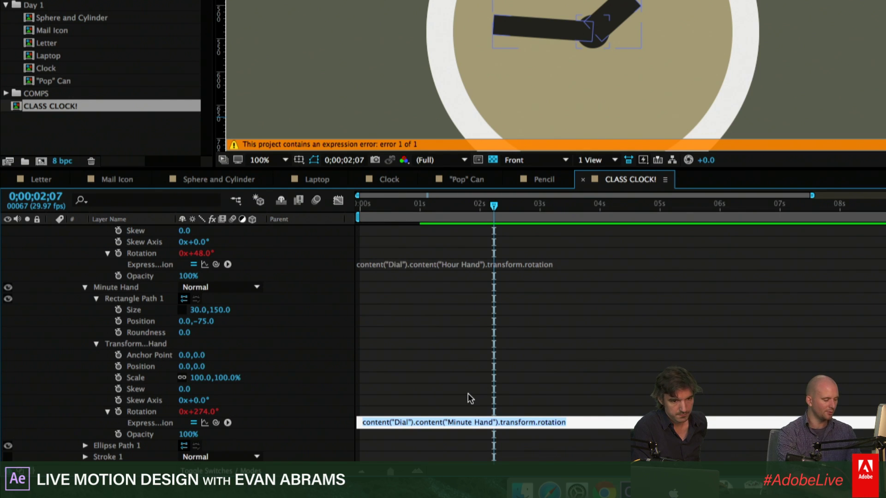
text(time)
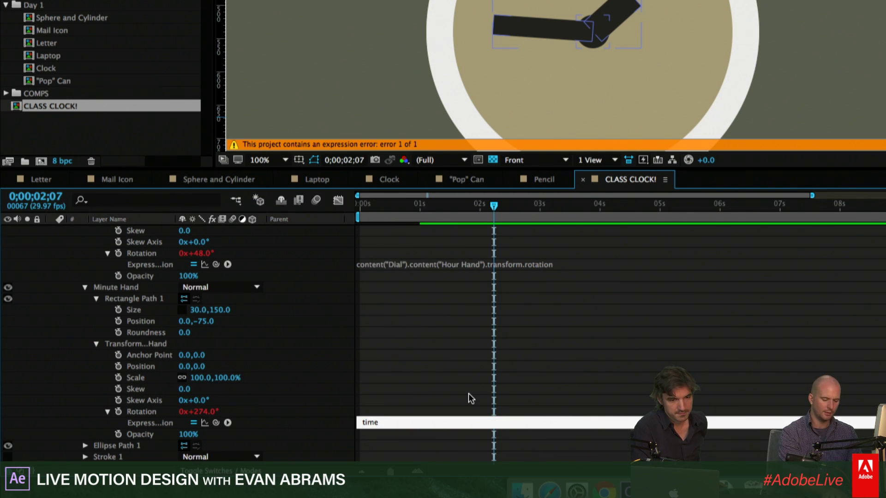
text(*100)
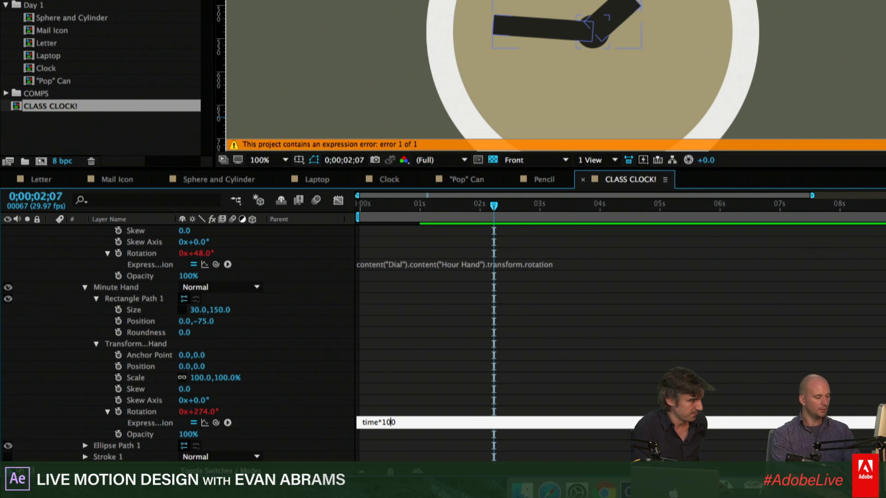
drag(379, 423, 362, 422)
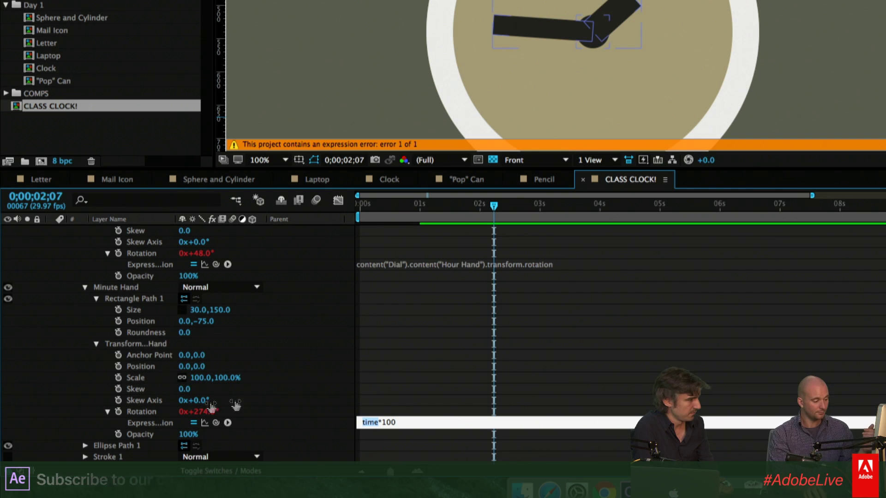
click(383, 422)
key(shift+Left)
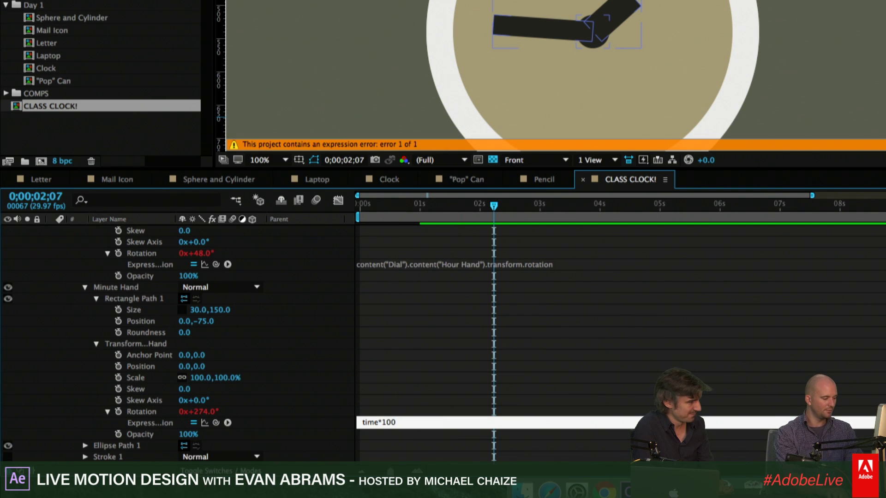
click(458, 409)
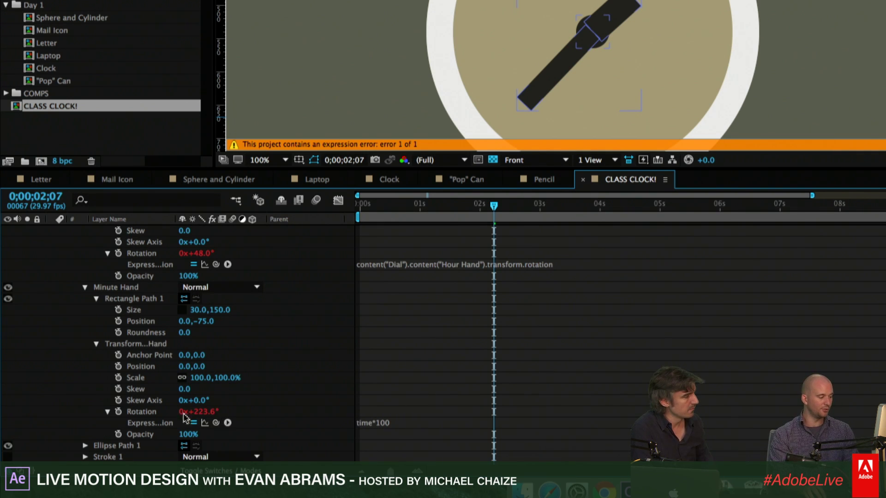
Preview the minute hand's rotation by playing and scrubbing through the timeline
drag(443, 206, 386, 207)
key(space)
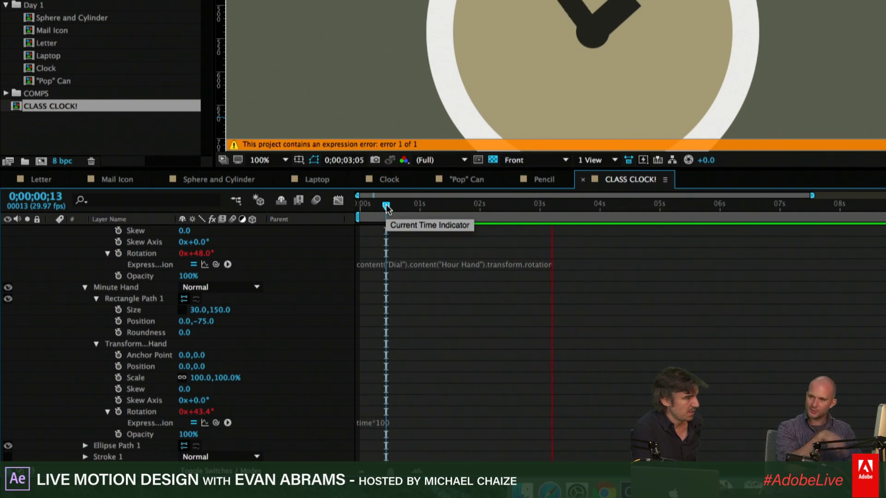
key(space)
drag(857, 207, 644, 222)
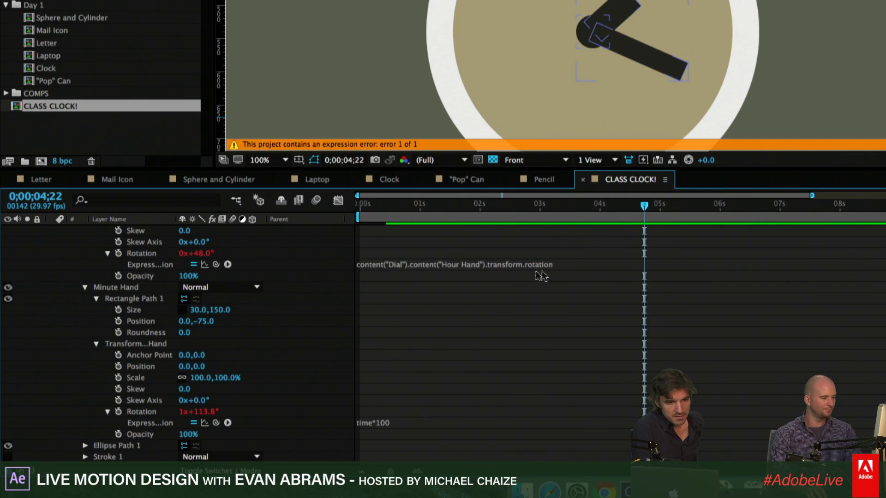
Link the Hour Hand's rotation expression to the Minute Hand's rotation divided by 60, and scrub through the timeline to check it
click(561, 262)
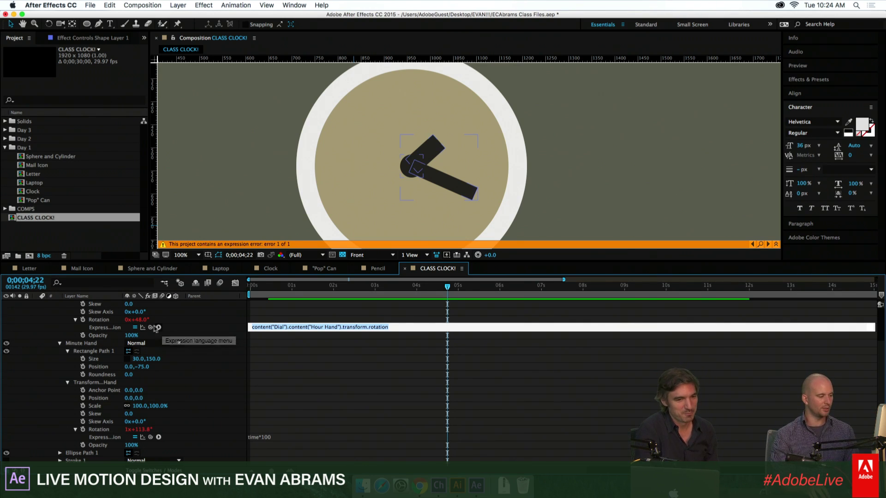
drag(150, 327, 111, 430)
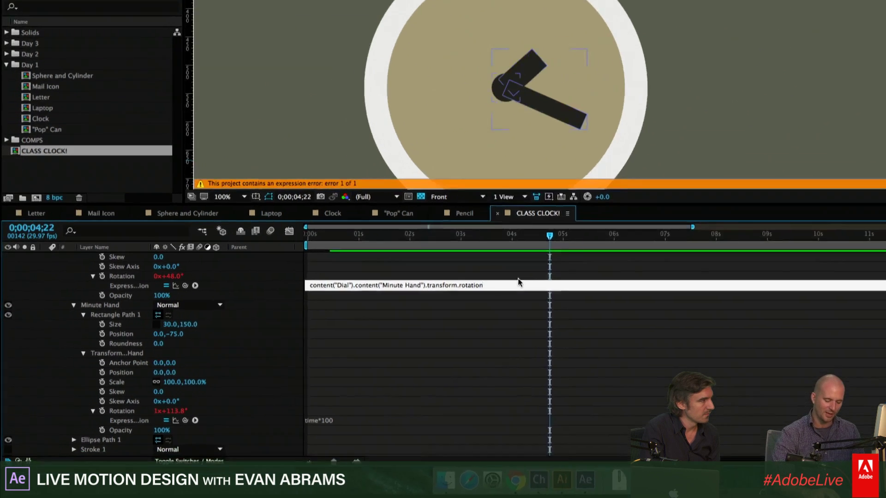
text(/)
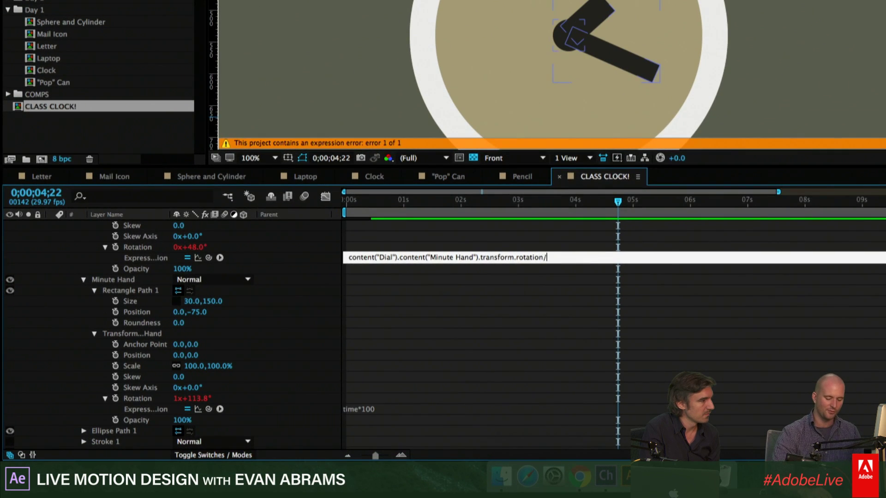
text(60)
key(KP_Enter)
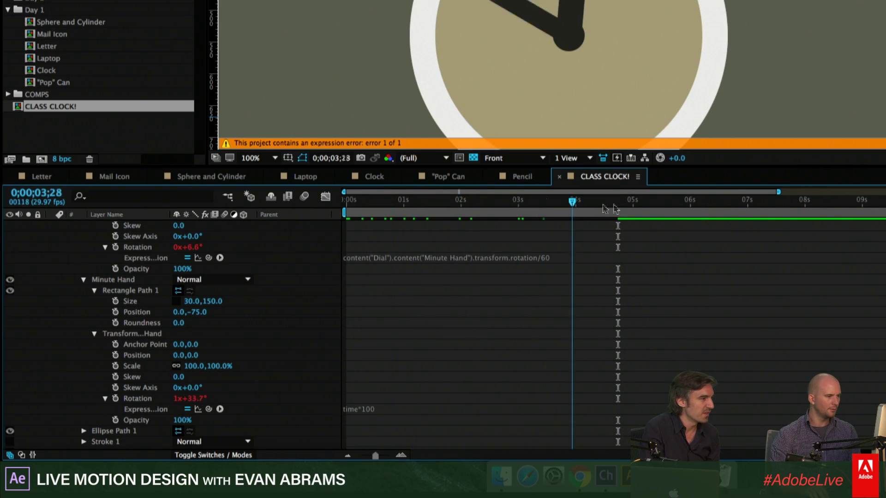
drag(872, 218, 845, 239)
Change the divisor in the Hour Hand's rotation expression to 6 and preview both hands moving
click(583, 257)
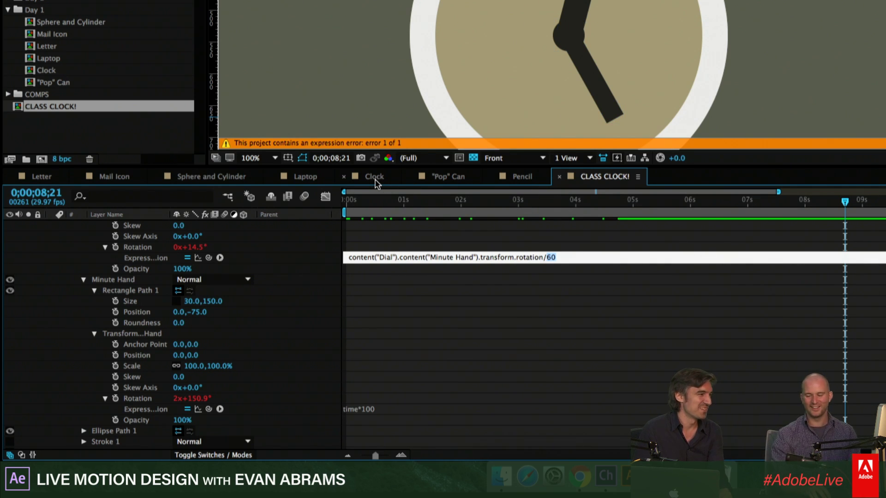
text(6)
key(KP_Enter)
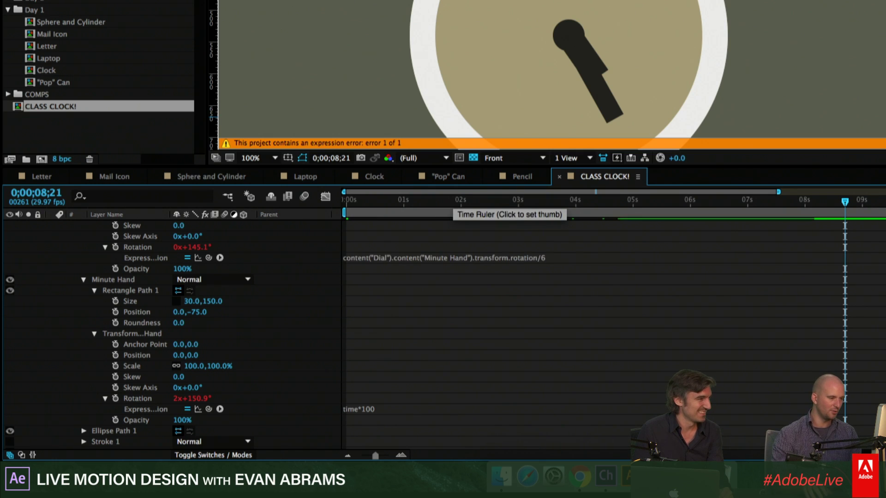
key(space)
drag(590, 201, 761, 225)
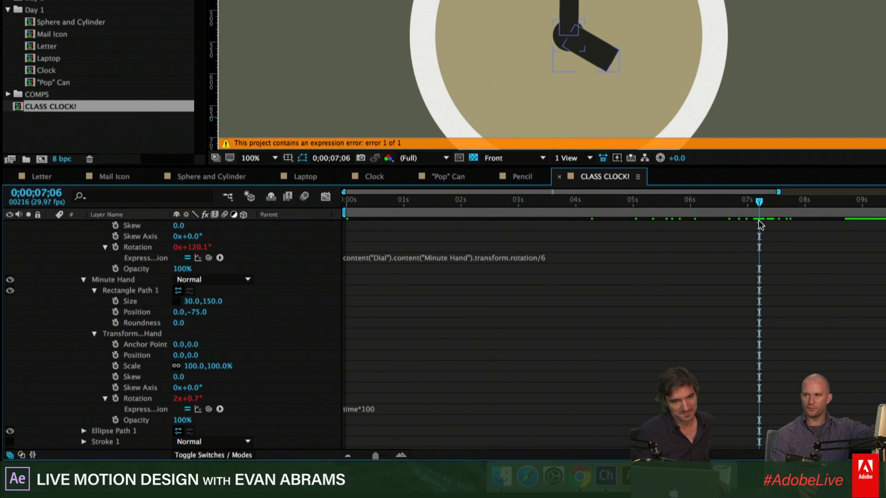
Examine the hour hand's rotation expression on the Dial 3 layer of the Clock composition, and return to CLASS CLOCK!
click(556, 257)
click(564, 257)
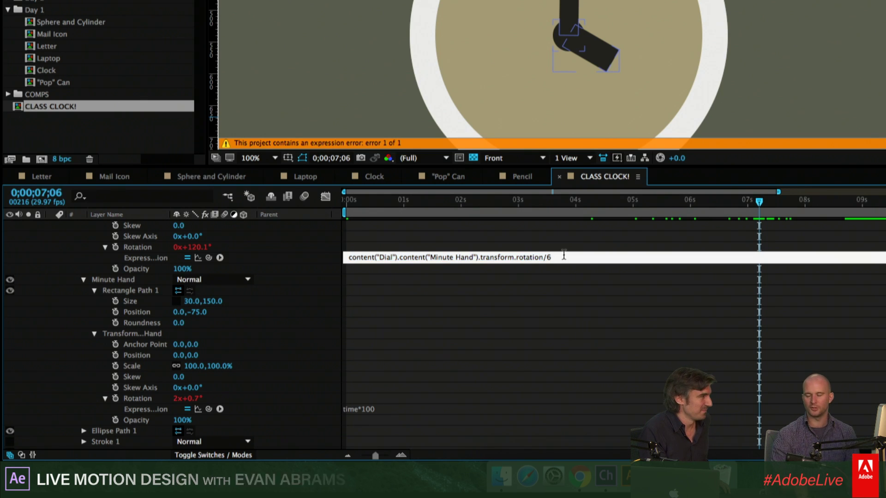
click(374, 176)
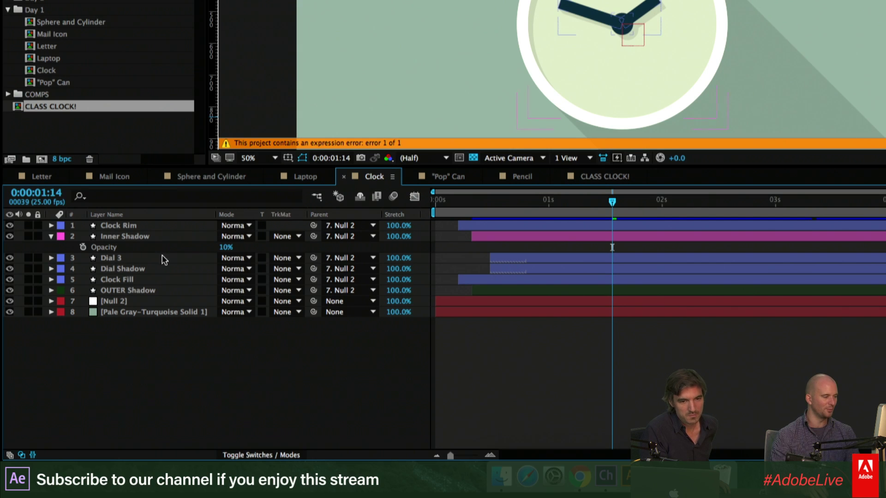
click(138, 260)
click(133, 278)
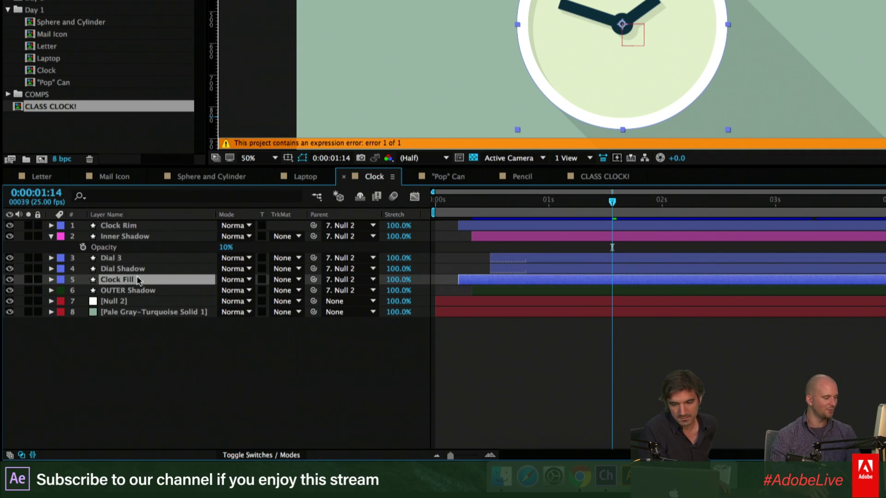
click(119, 225)
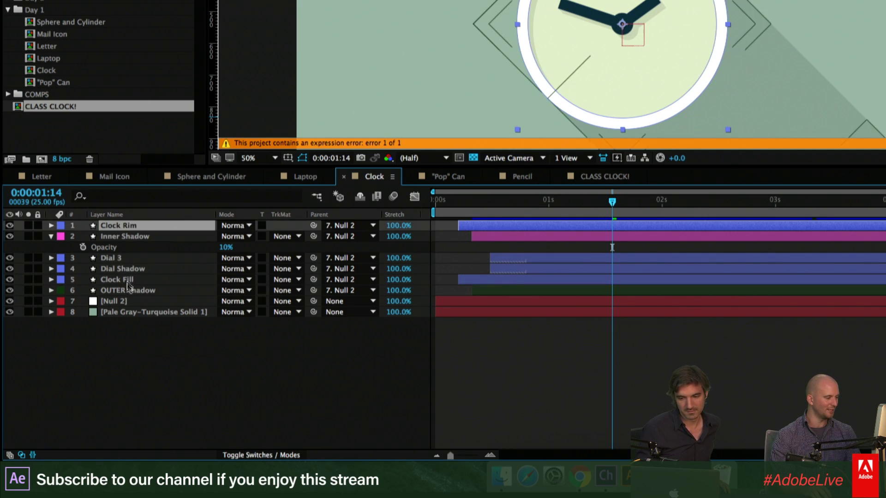
click(131, 259)
key(u)
key(u)
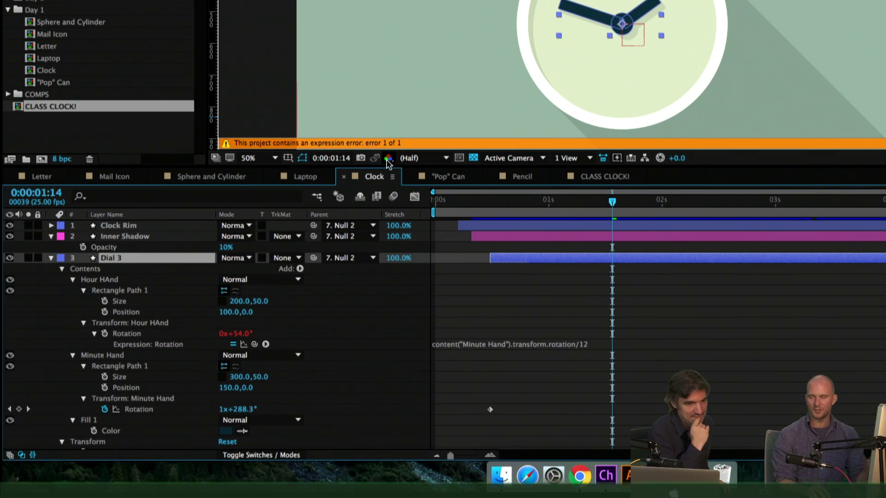
click(618, 177)
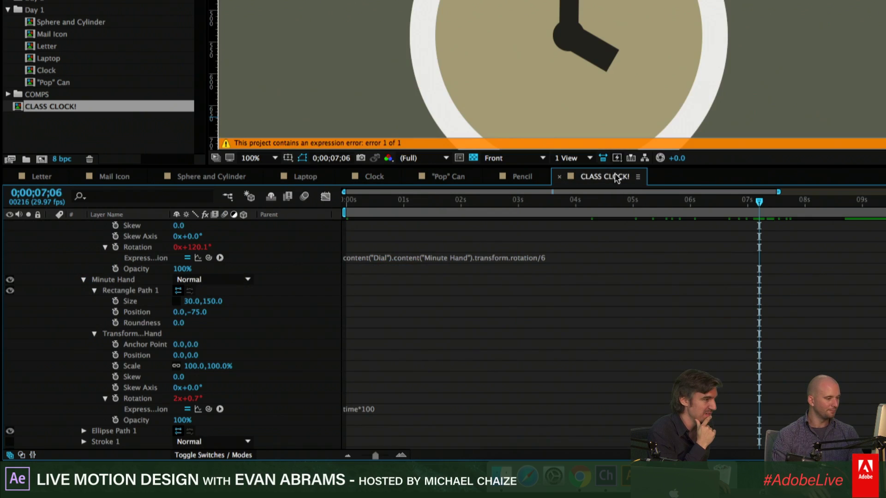
Move the current time to 0;00;04;19 and collapse the Hour Hand, Minute Hand and Fill 1 properties in the Dial group
click(614, 202)
scroll(112, 310, up, 5)
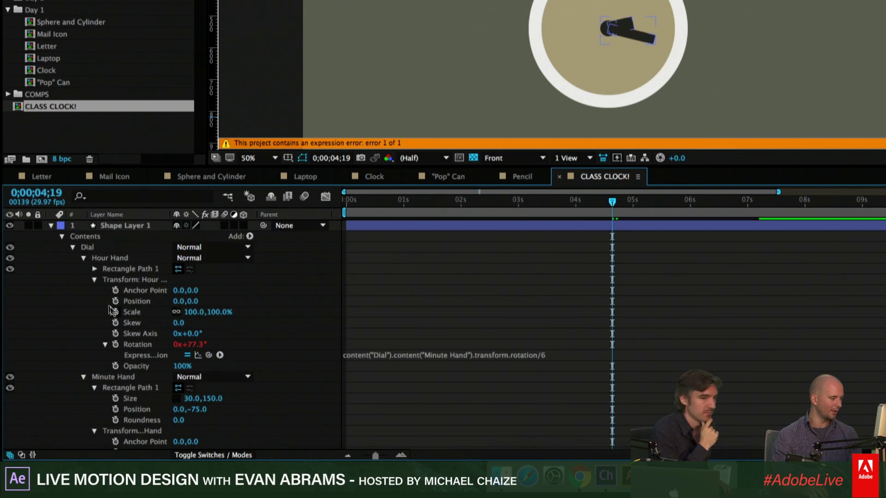
click(84, 258)
click(84, 268)
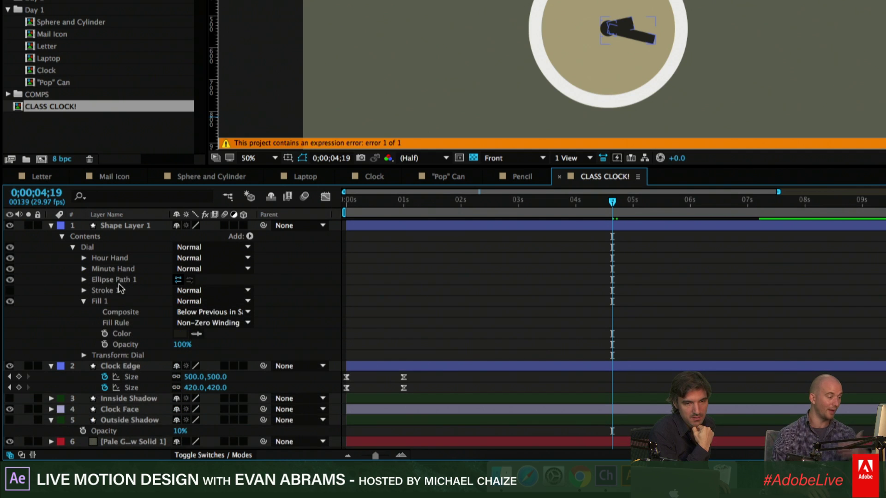
click(85, 300)
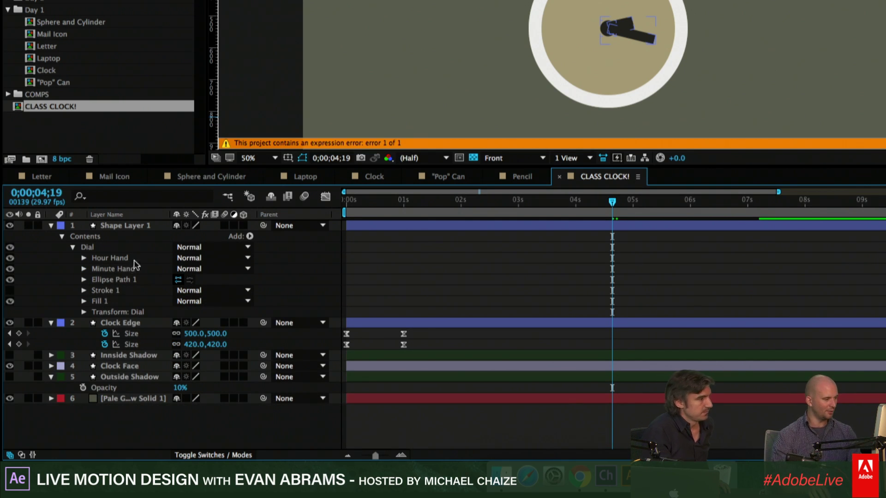
click(109, 248)
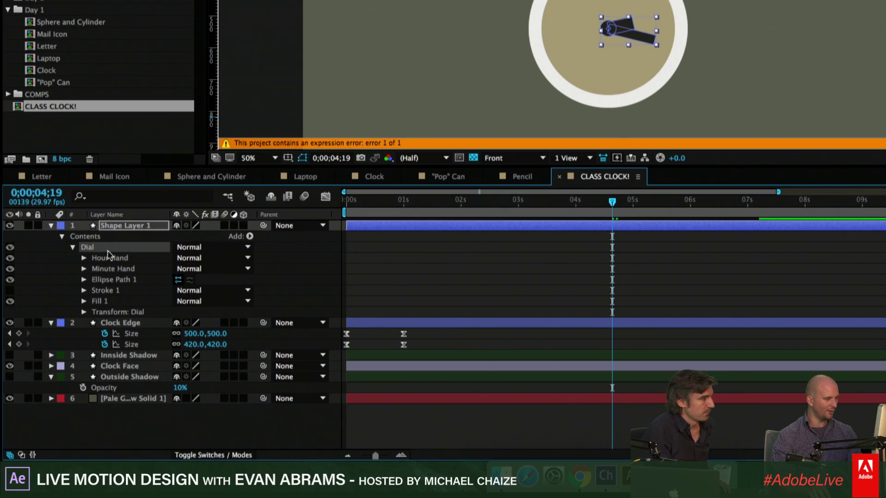
click(249, 236)
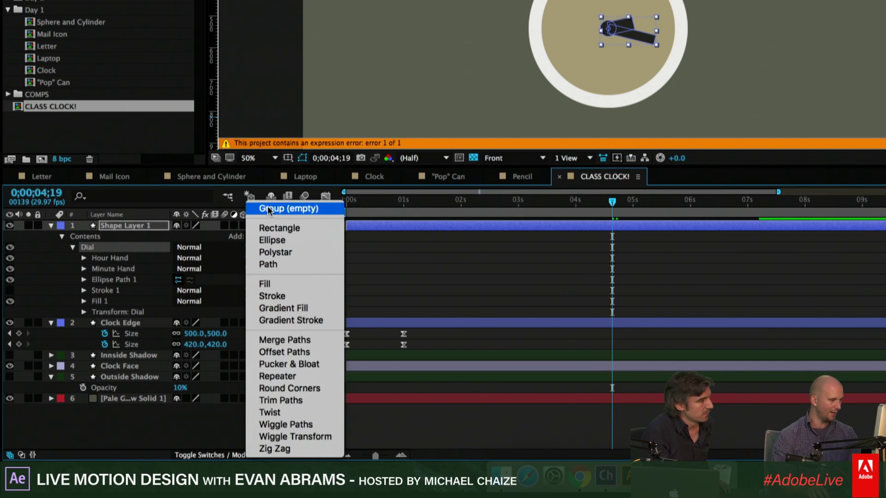
click(118, 288)
click(117, 290)
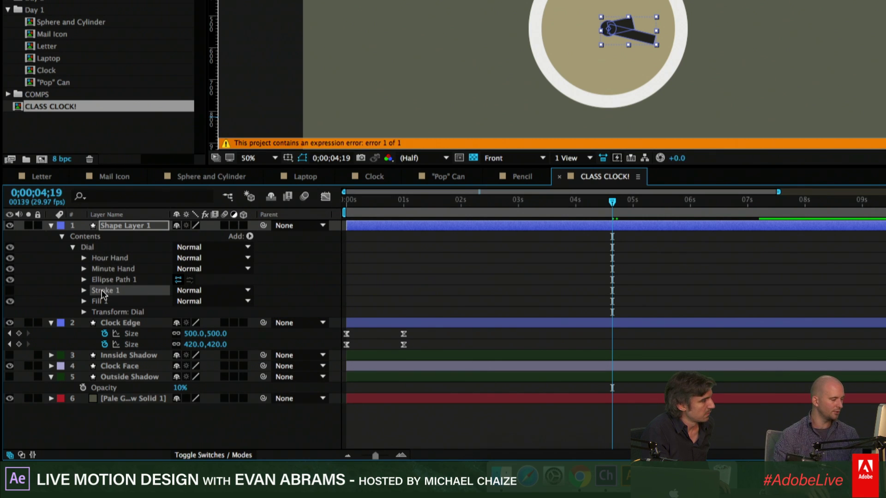
Duplicate Shape Layer 1, which holds the clock hands, and rename the original layer Dial
click(395, 227)
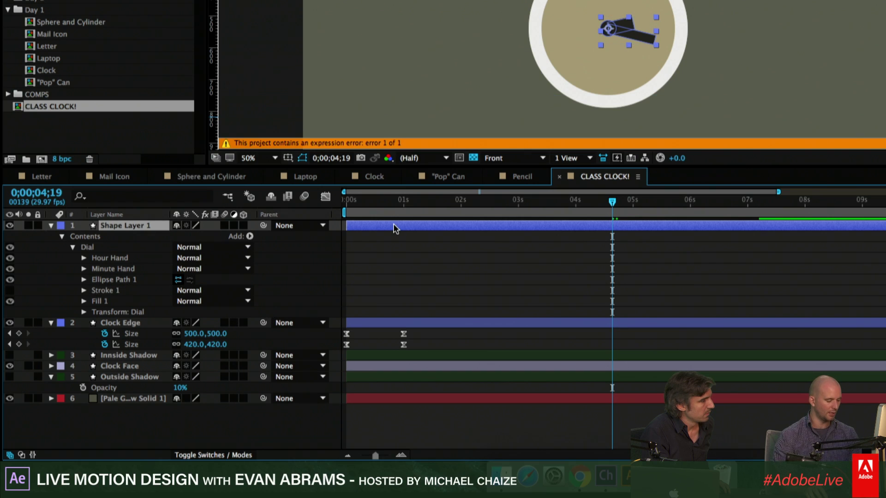
key(super+d)
click(128, 237)
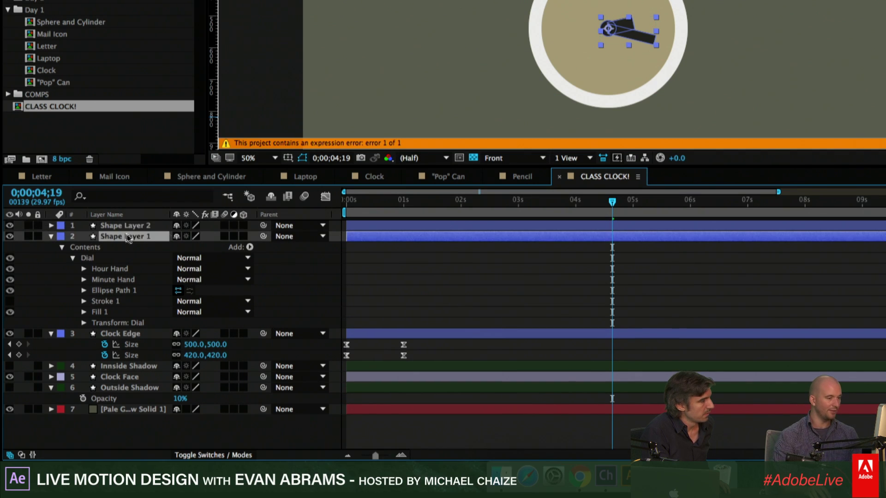
key(Return)
text(Dial)
key(Return)
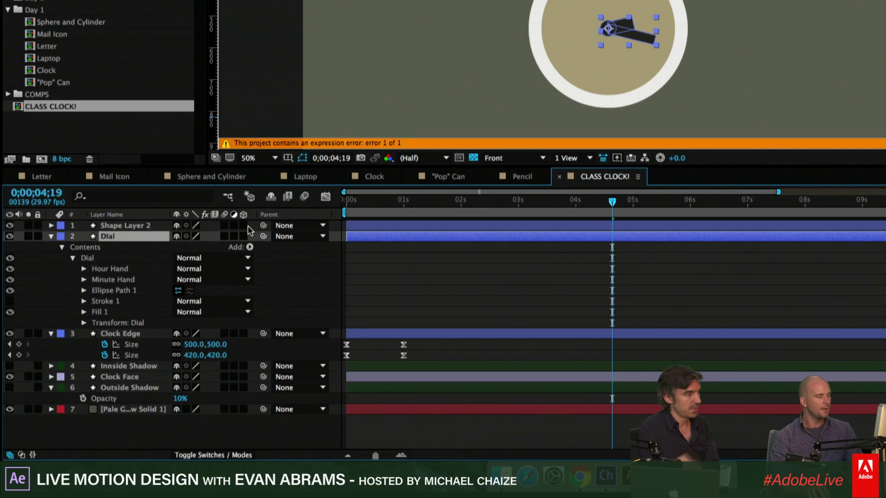
Move the Dial layer above its duplicate in the layer stack and rename the duplicate SHADOW DIAL
drag(106, 237, 109, 222)
click(119, 320)
key(Return)
text(SHADOW DIAL)
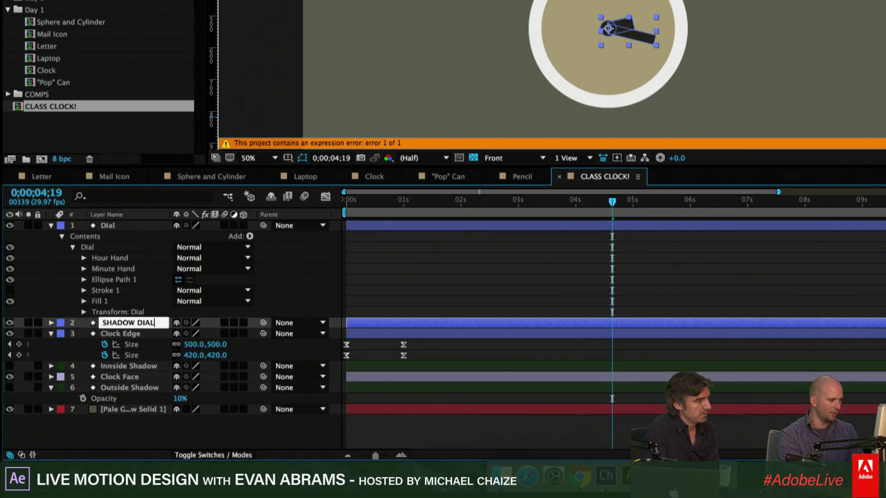
key(Return)
Expand the SHADOW DIAL layer's contents and add a Repeater inside its Dial group
click(52, 323)
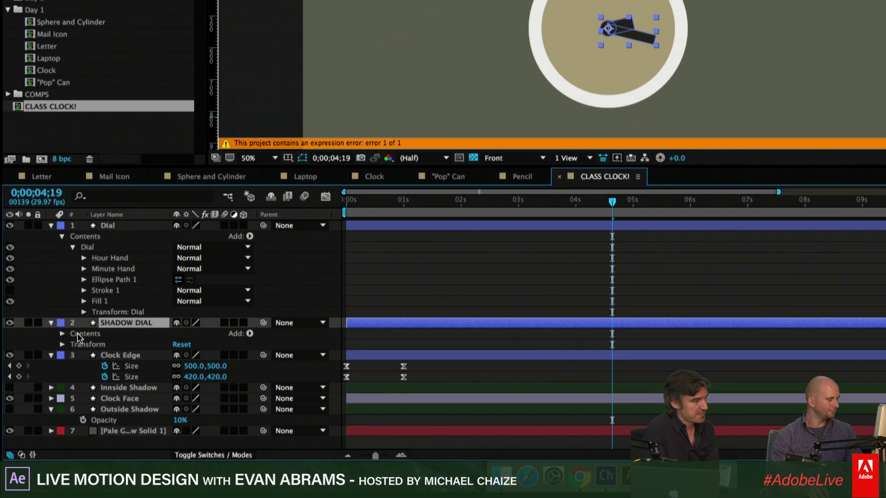
click(62, 334)
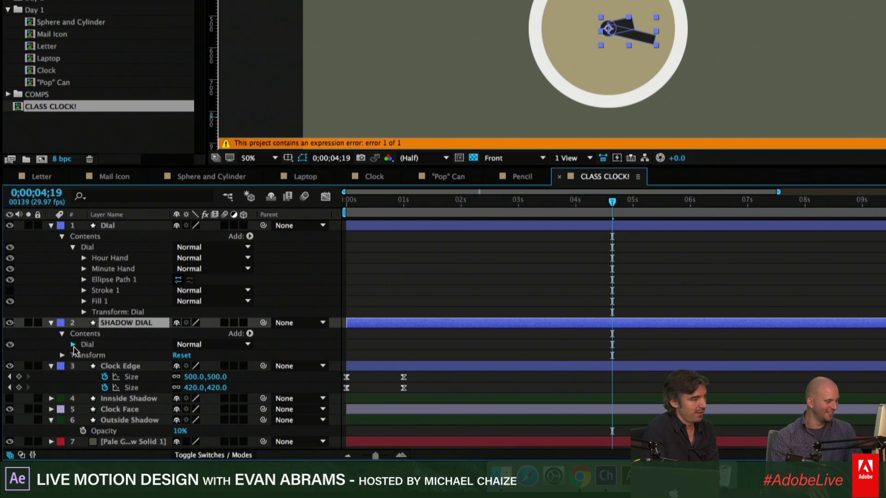
click(73, 345)
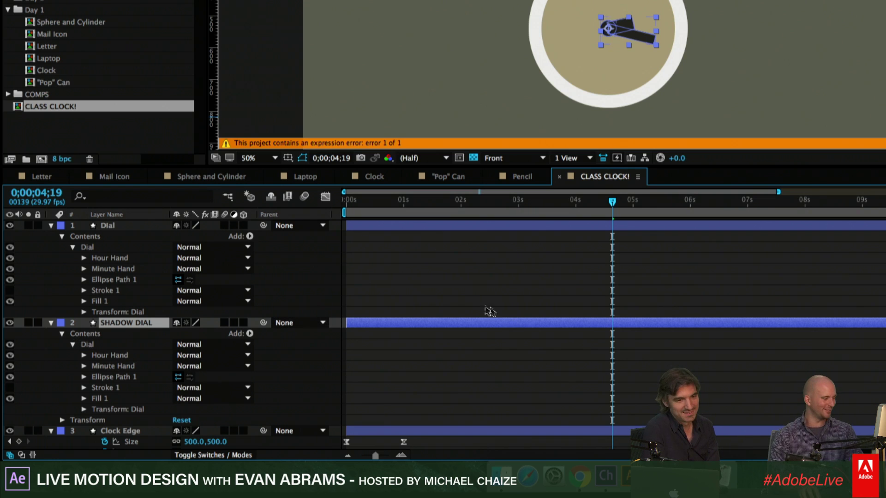
scroll(109, 349, down, 2)
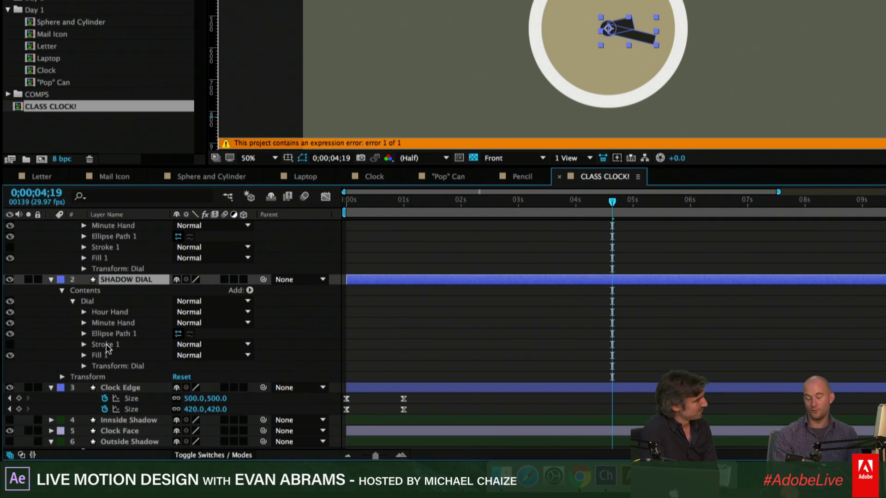
click(95, 312)
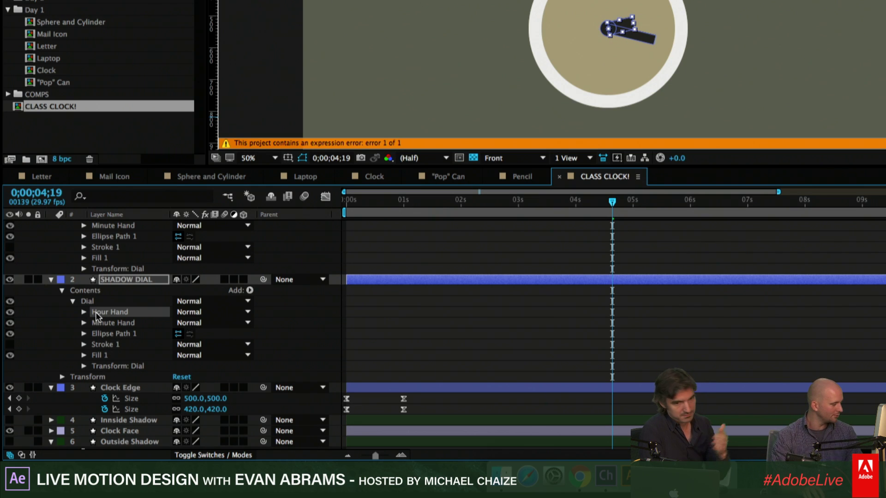
click(90, 301)
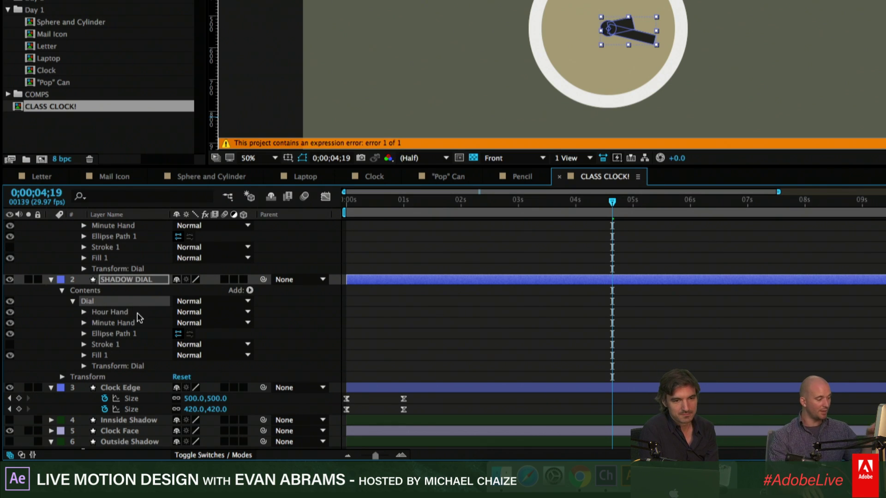
scroll(137, 313, up, 2)
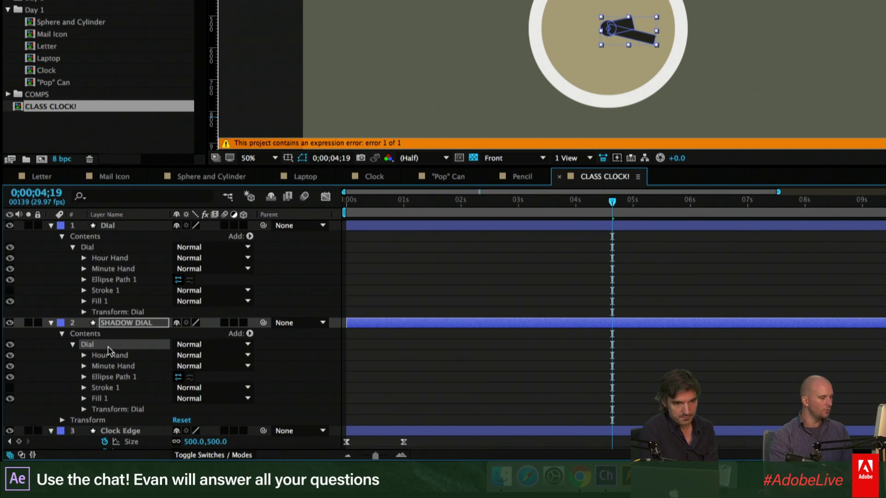
click(107, 389)
click(249, 333)
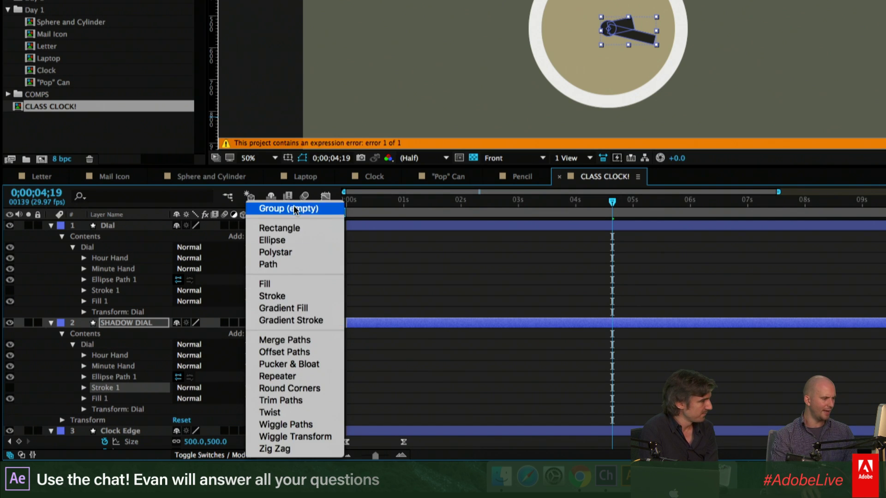
click(294, 376)
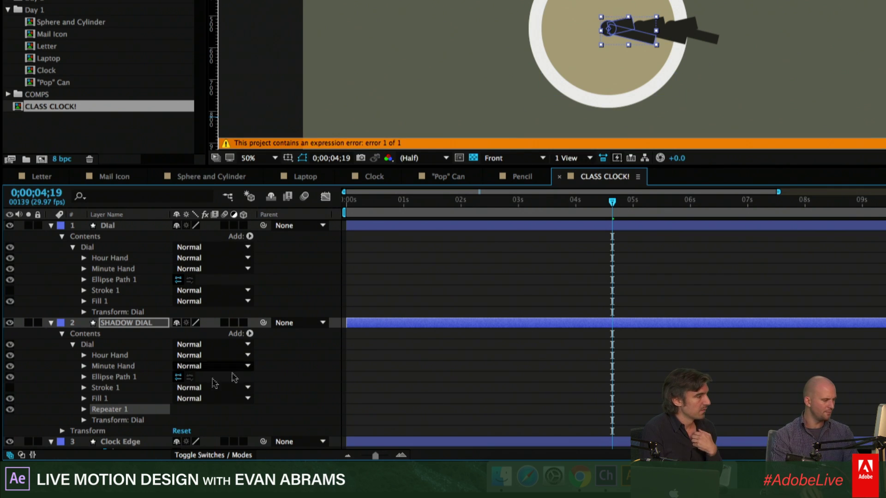
Expand Repeater 1 and its transform properties in the SHADOW DIAL layer
click(85, 409)
scroll(92, 411, down, 3)
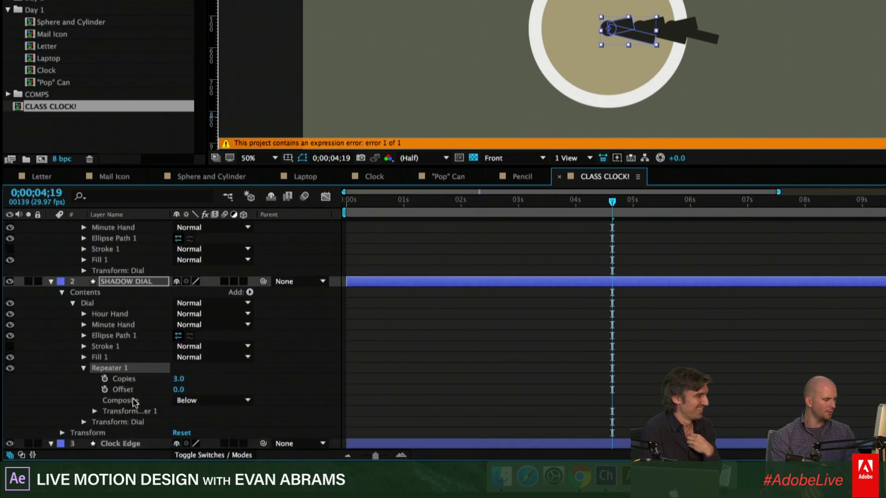
click(95, 411)
scroll(97, 412, down, 3)
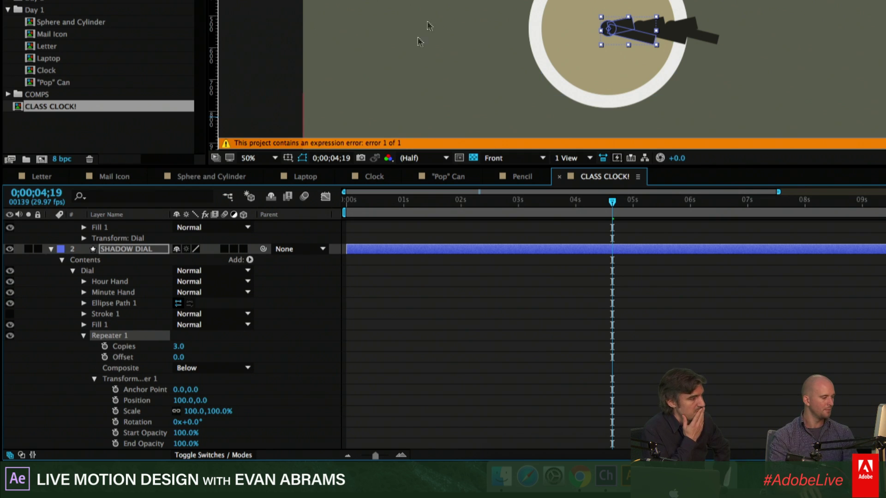
Try Repeater 1 below the Hour Hand and below the Minute Hand, and leave it directly below Ellipse Path 1
drag(115, 337, 119, 291)
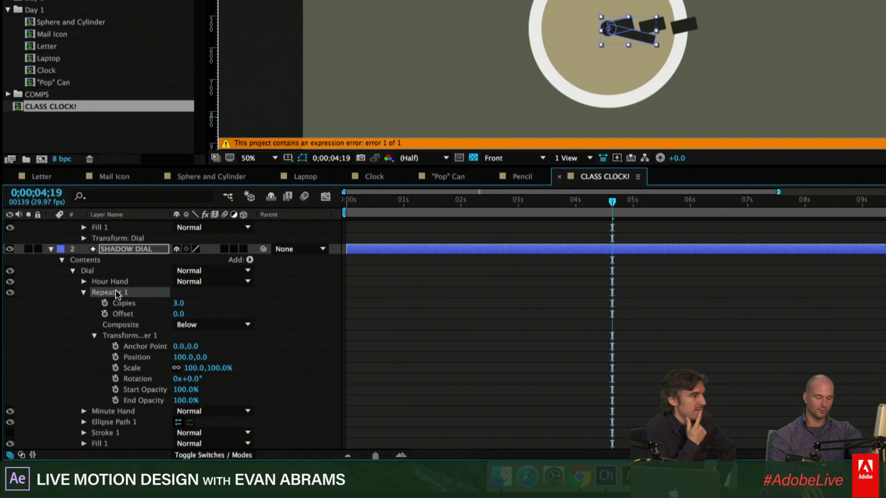
drag(116, 305, 118, 417)
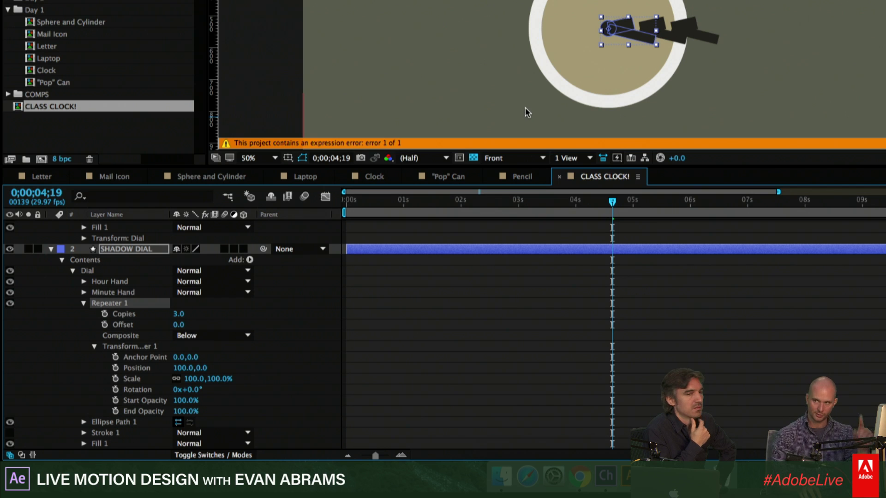
drag(131, 305, 127, 428)
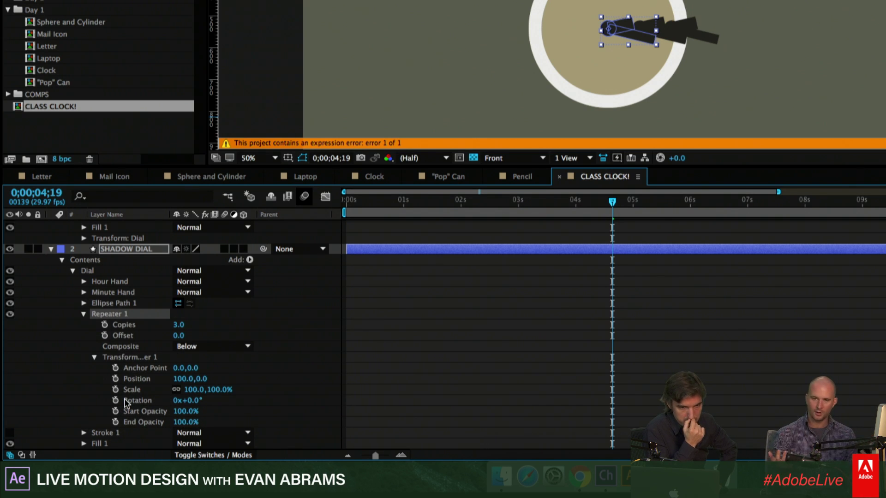
scroll(369, 312, up, 3)
scroll(397, 300, down, 2)
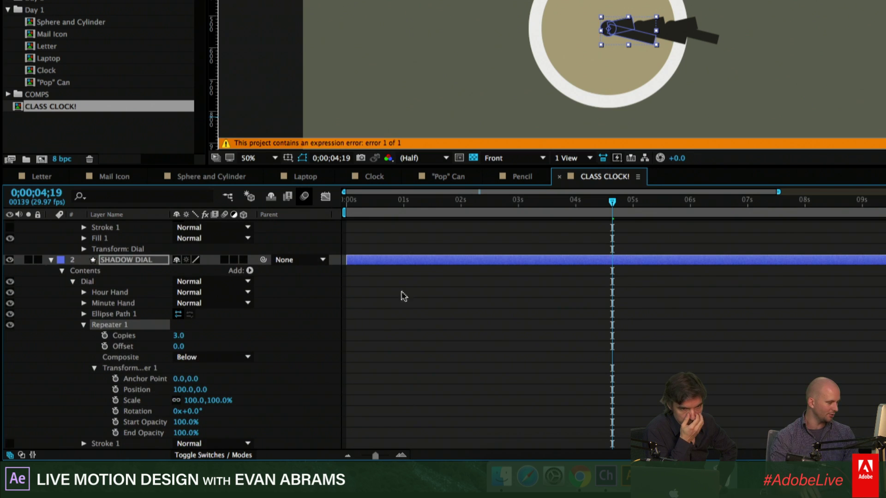
Set Repeater 1's copies to 10 and move the current time to 0;00;05;02
click(179, 336)
text(10)
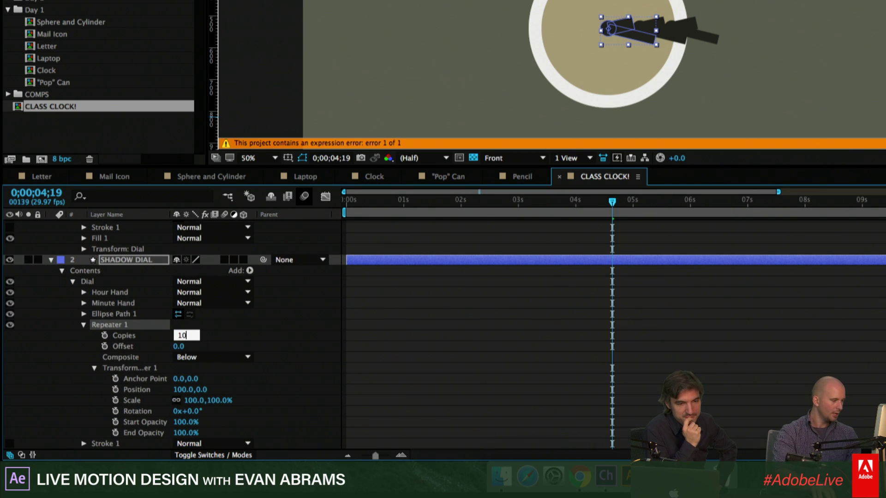
key(Return)
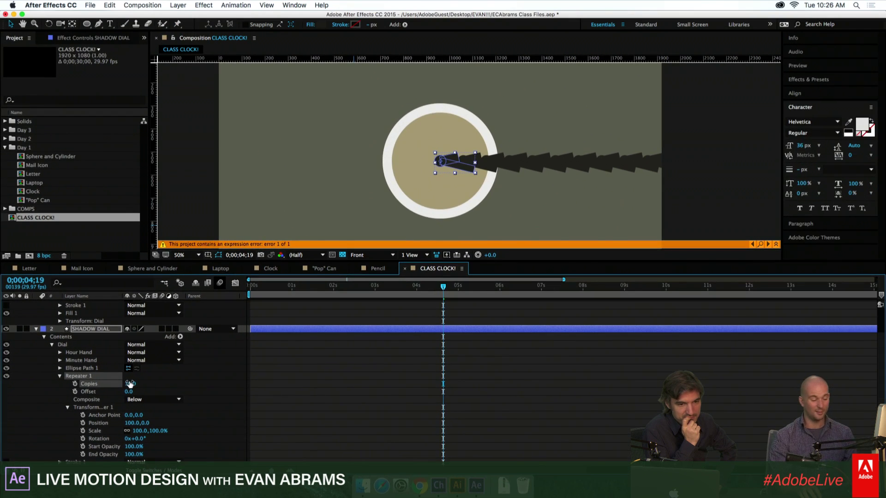
mouse_move(459, 285)
mouse_down()
mouse_move(474, 288)
mouse_move(461, 294)
mouse_up()
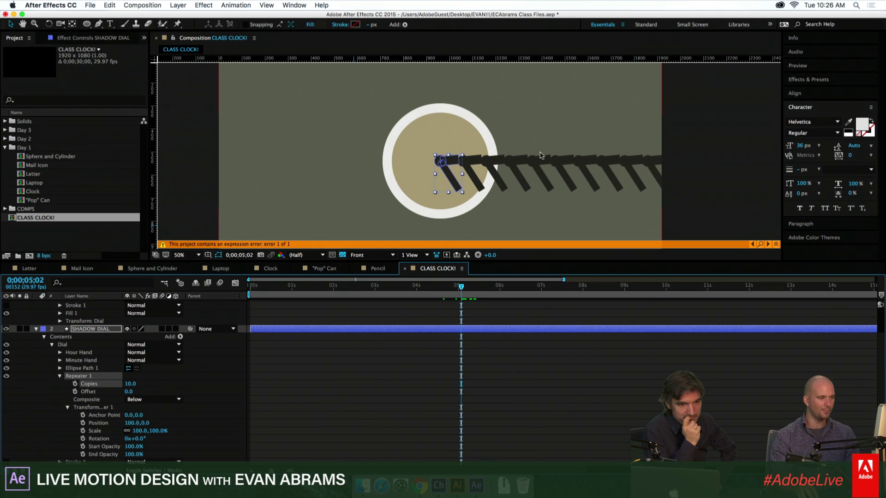
key(slash)
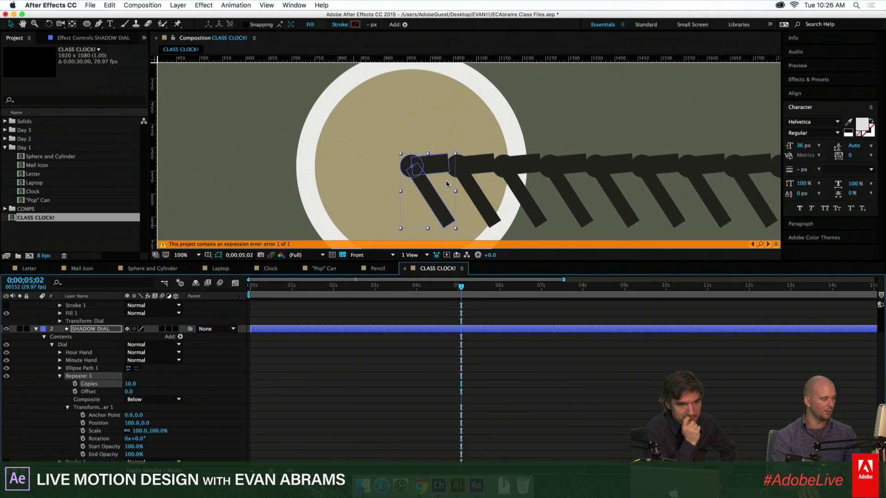
Set the position in Repeater 1's transform to -1.0, 1.0
click(129, 423)
text(-1)
key(Tab)
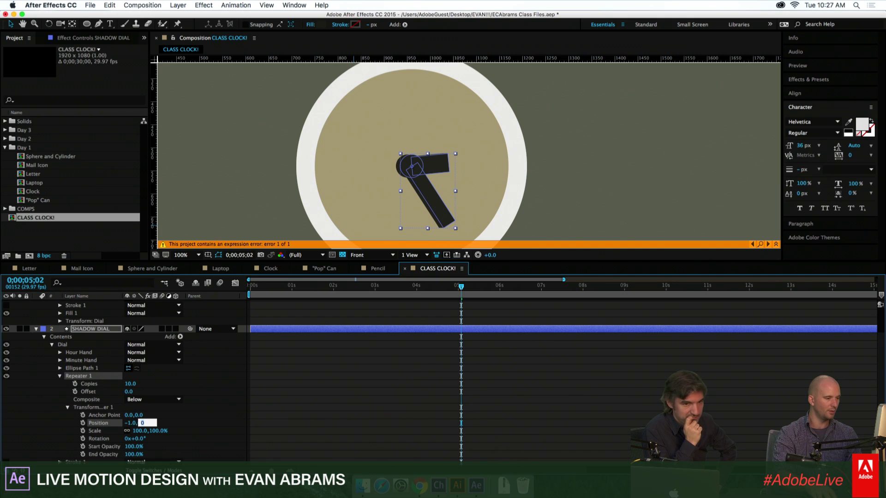
text(10)
key(Return)
click(142, 423)
text(1)
key(Return)
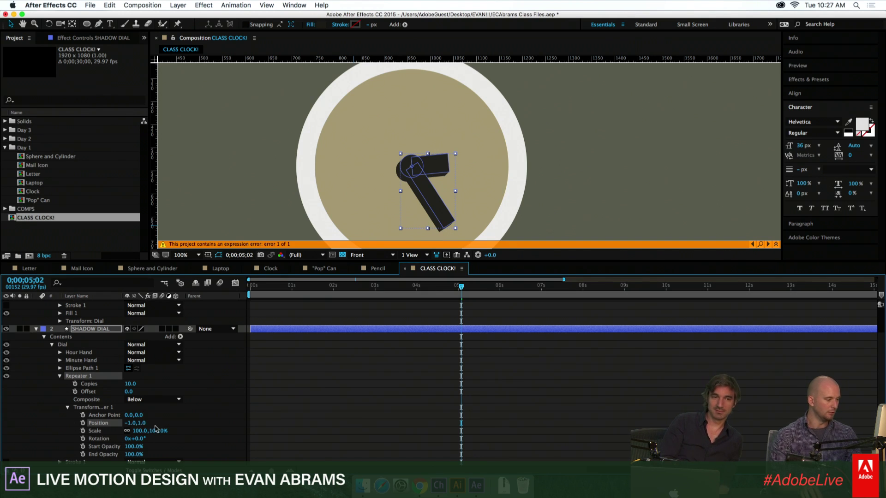
Change the horizontal position in Repeater 1's transform to 1.0 and deselect the SHADOW DIAL layer
click(131, 423)
text(1)
key(Return)
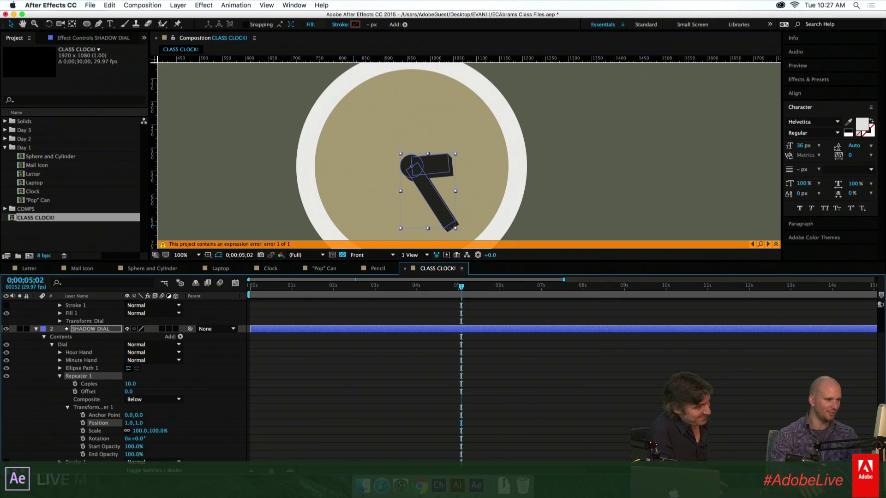
click(453, 360)
click(399, 329)
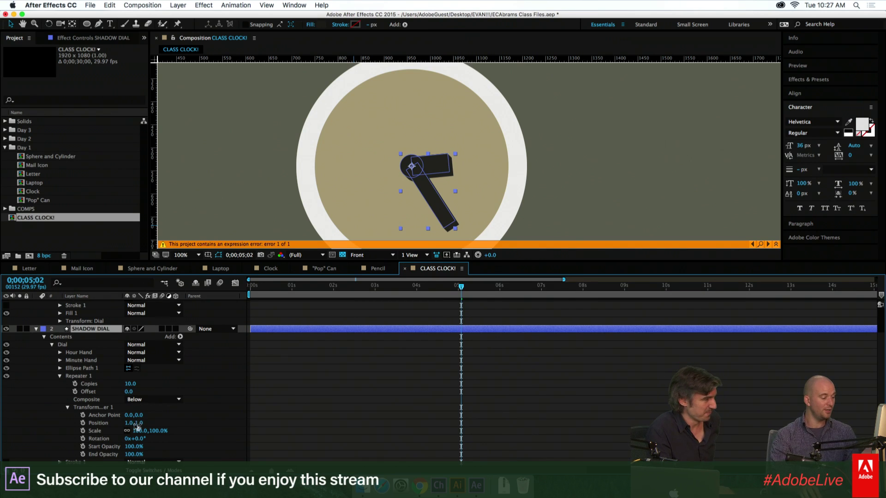
click(113, 423)
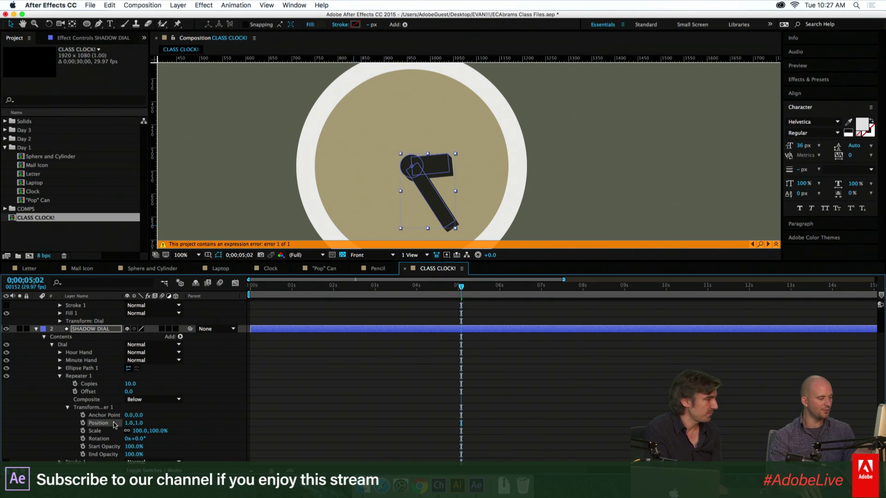
click(129, 424)
click(203, 421)
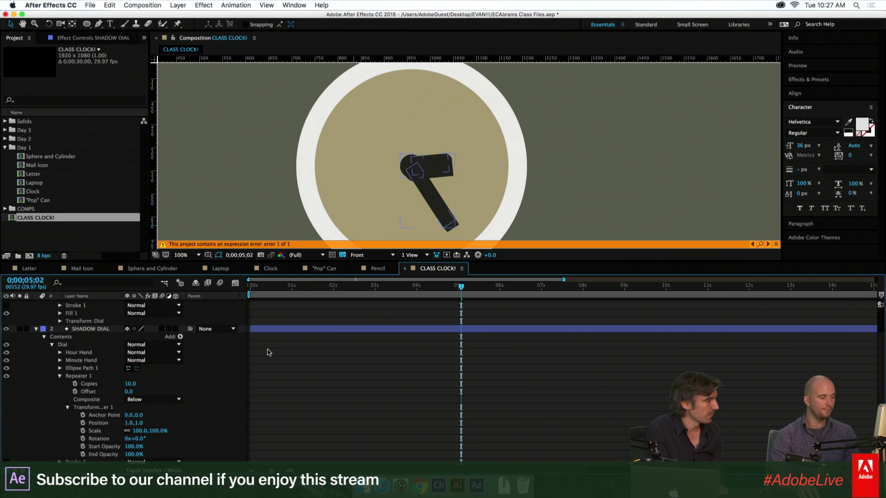
Set Repeater 1's copies to 70 and deselect the SHADOW DIAL layer
click(78, 375)
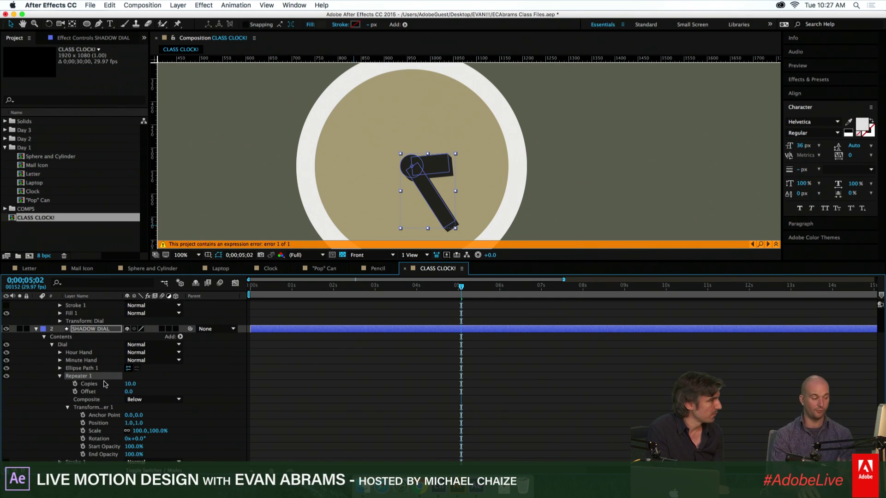
click(130, 384)
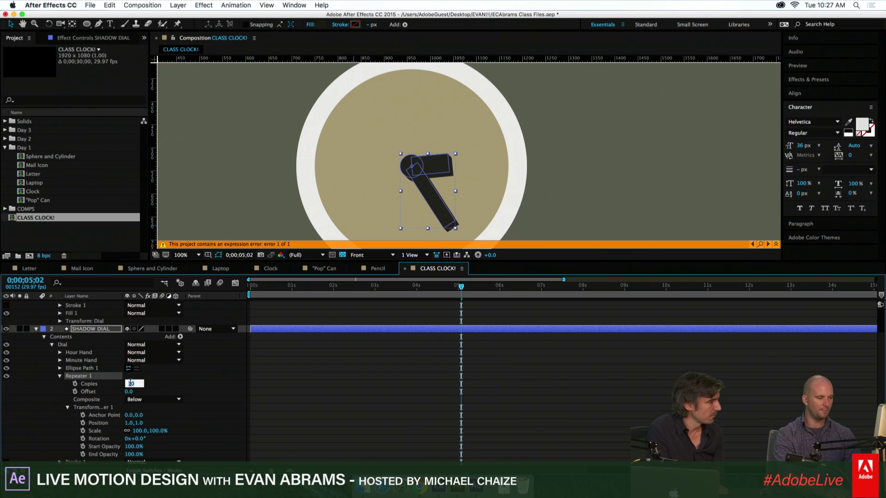
key(shift+Up)
key(shift+Up)
key(shift+Up)
key(shift+Up)
key(shift+Up)
key(shift+Up)
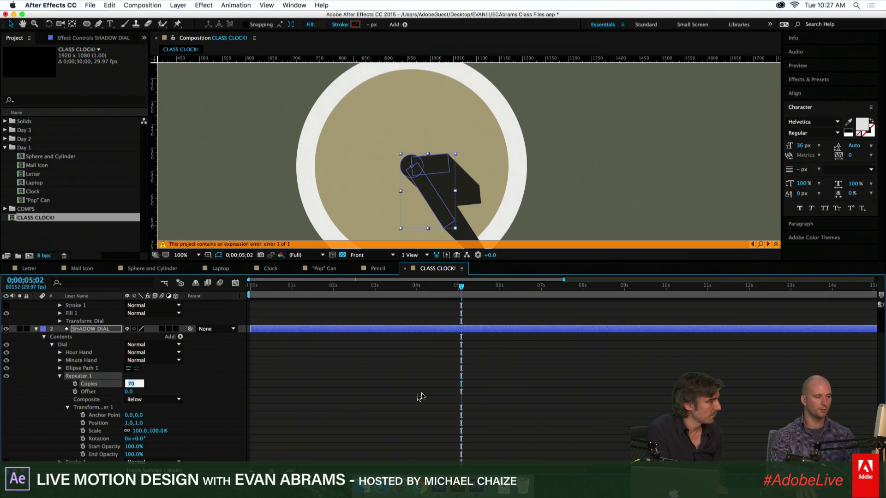
click(393, 404)
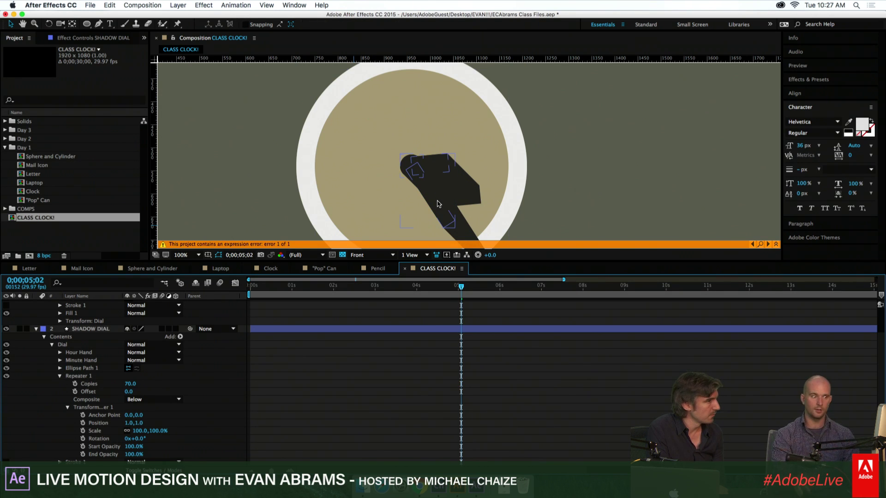
Examine the diagonal edge of the hands' repeated shadow at high magnification
scroll(438, 199, down, 4)
scroll(461, 176, up, 6)
scroll(464, 167, up, 3)
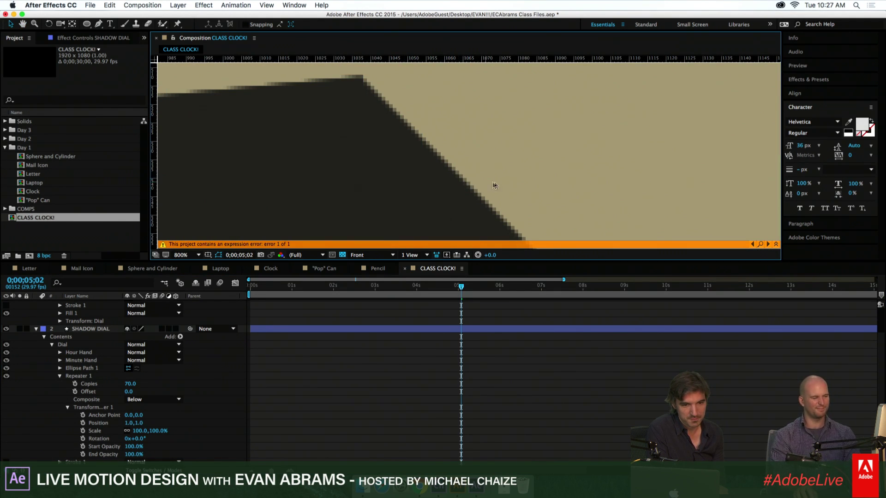
scroll(489, 185, down, 3)
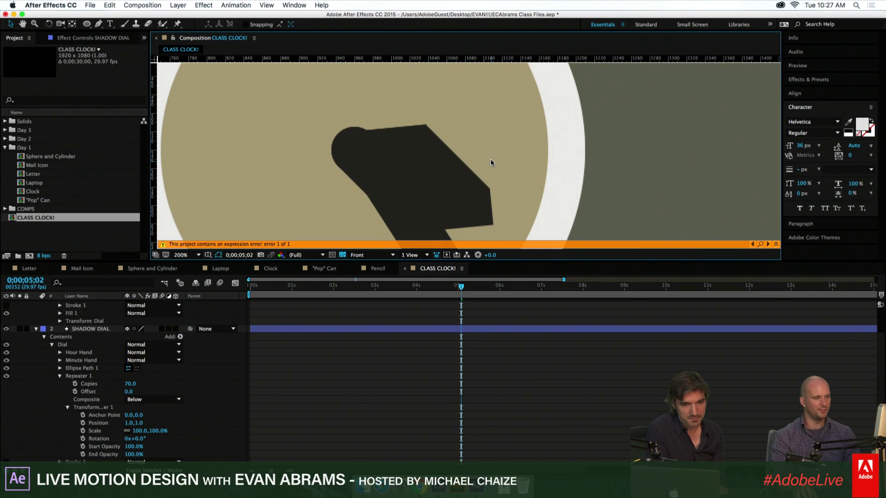
scroll(489, 159, up, 3)
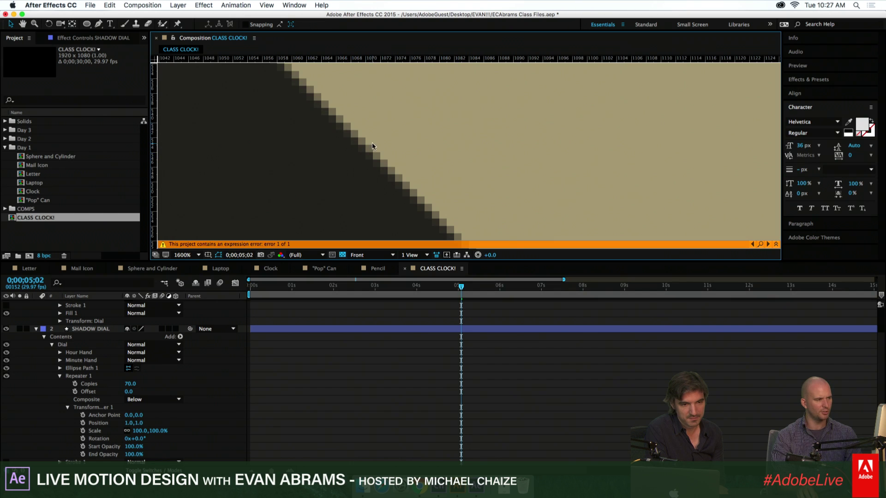
scroll(367, 155, down, 3)
scroll(418, 158, up, 1)
Select the SHADOW DIAL layer, check the shadow at 0;00;04;08 and preview the hands' animation through to 0;00;05;21
mouse_move(419, 286)
mouse_down()
mouse_move(404, 287)
mouse_move(427, 287)
mouse_up()
click(386, 332)
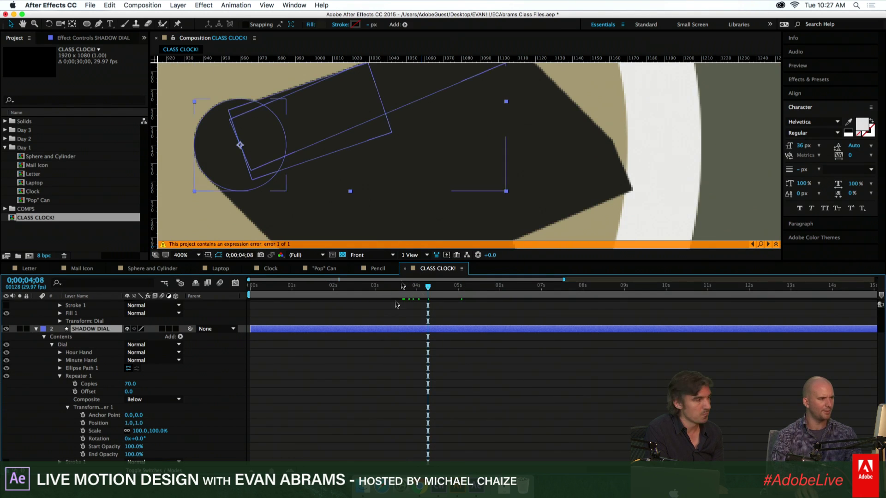
drag(474, 167, 459, 196)
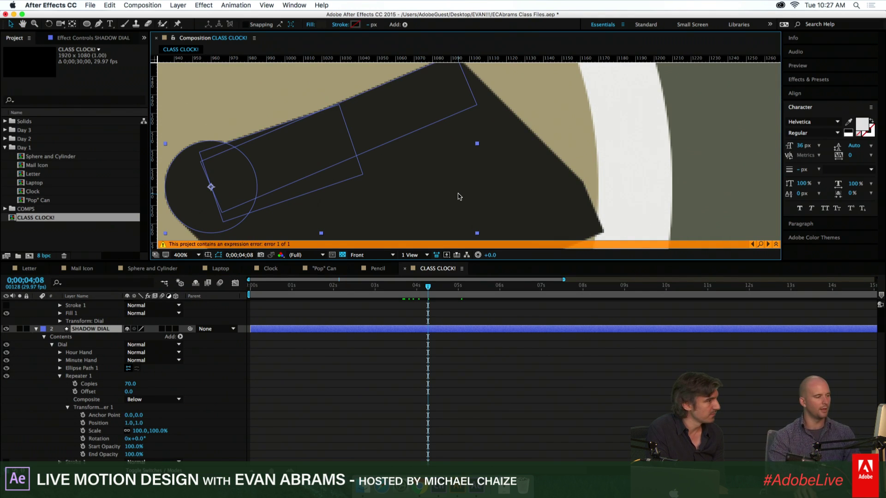
drag(507, 119, 472, 122)
scroll(475, 131, down, 3)
scroll(467, 153, up, 1)
click(425, 289)
key(space)
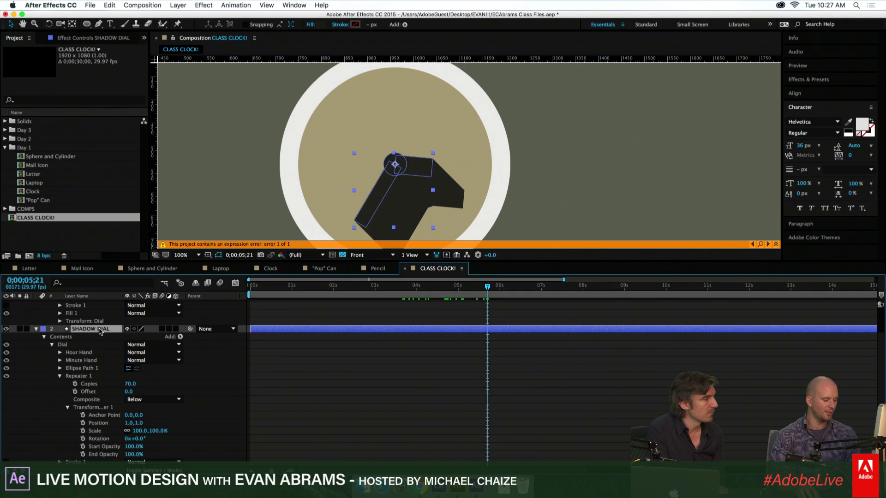
Try 10% opacity on the SHADOW DIAL layer and settle on 30%
key(t)
click(131, 383)
text(10)
key(Return)
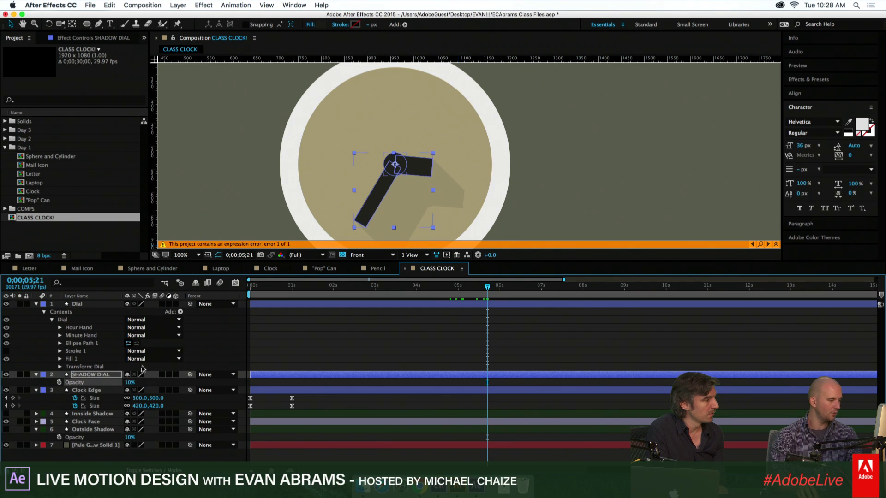
mouse_move(128, 383)
mouse_down()
mouse_move(147, 383)
mouse_move(128, 383)
mouse_up()
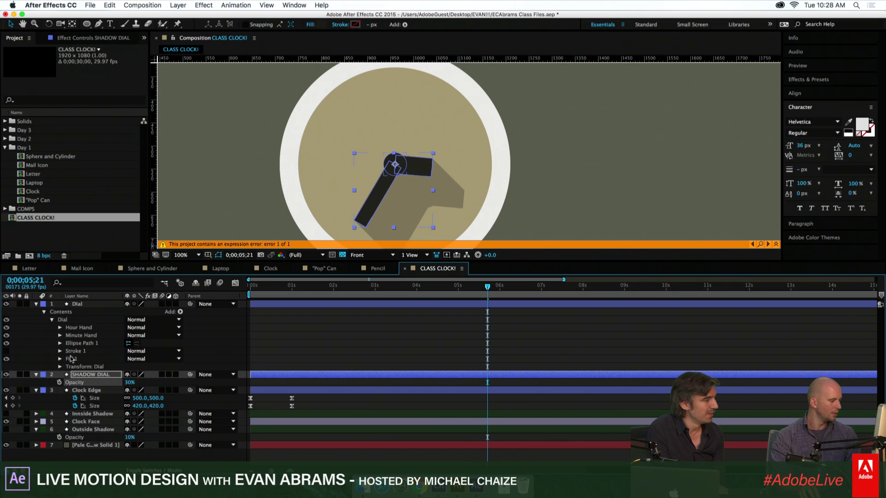
Move the SHADOW DIAL layer below Innside Shadow, directly above the Clock Face layer
drag(87, 375, 88, 418)
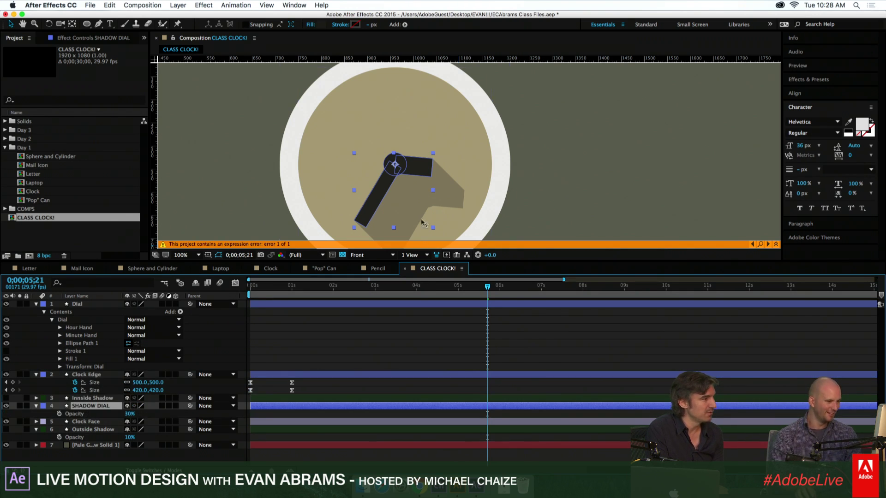
scroll(418, 138, down, 1)
scroll(419, 141, up, 1)
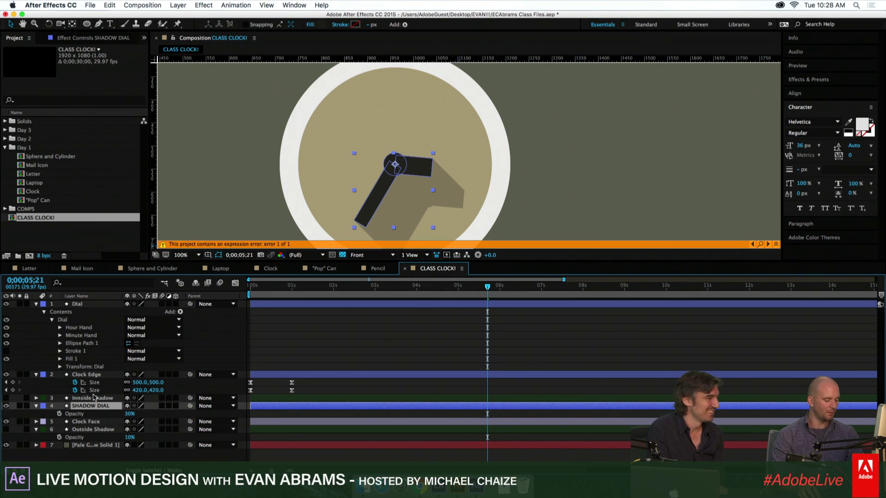
Reveal the SHADOW DIAL layer's modified properties and raise Repeater 1's copies to 178
key(u)
key(u)
scroll(95, 400, down, 3)
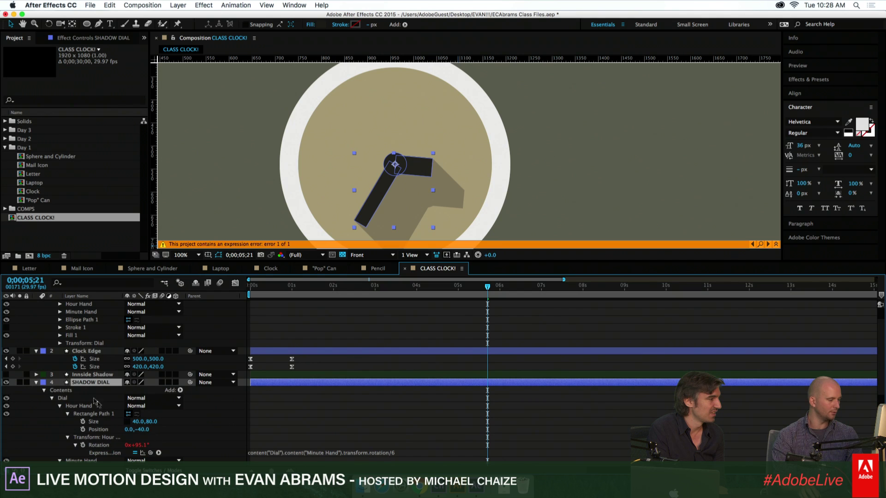
scroll(92, 387, down, 6)
scroll(167, 430, down, 5)
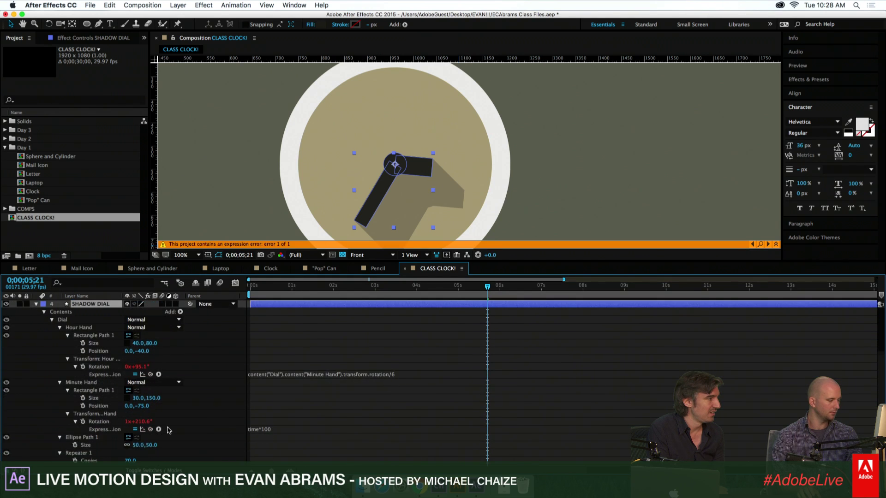
scroll(164, 430, down, 4)
drag(133, 422, 182, 420)
scroll(442, 189, down, 1)
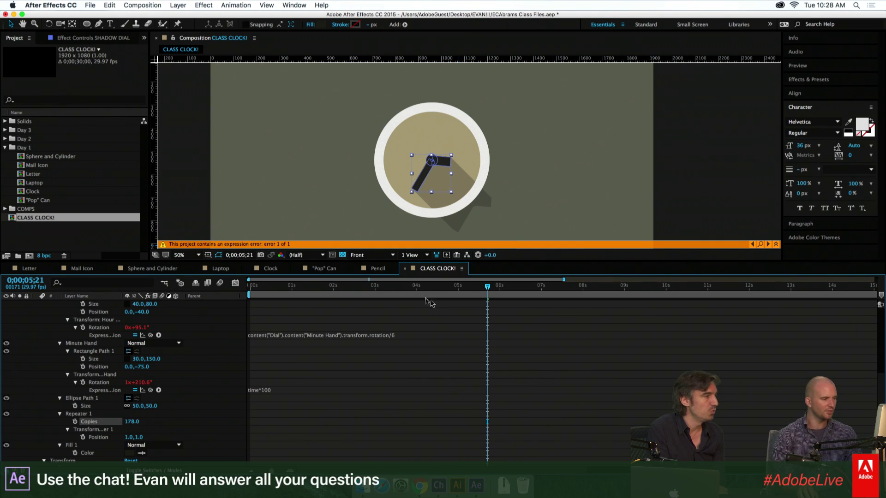
Collapse all layers and turn on the visibility of the Outside Shadow layer
scroll(42, 351, up, 5)
key(super+a)
click(36, 382)
click(55, 392)
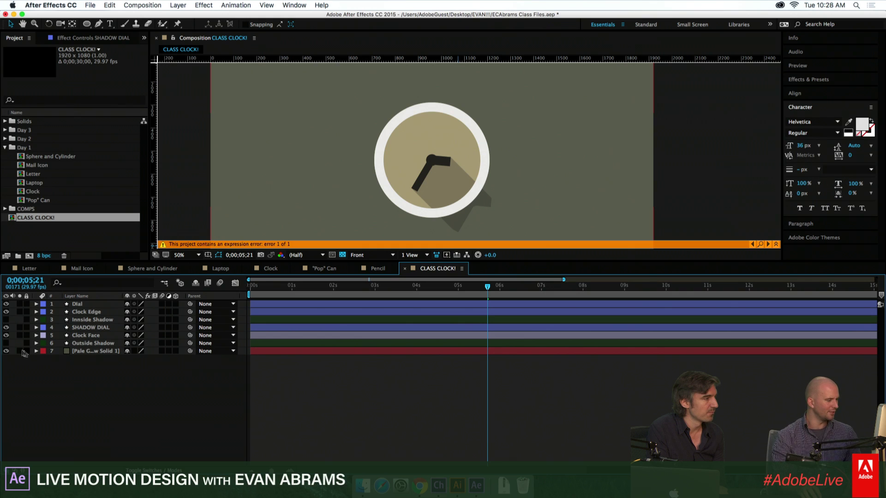
click(6, 343)
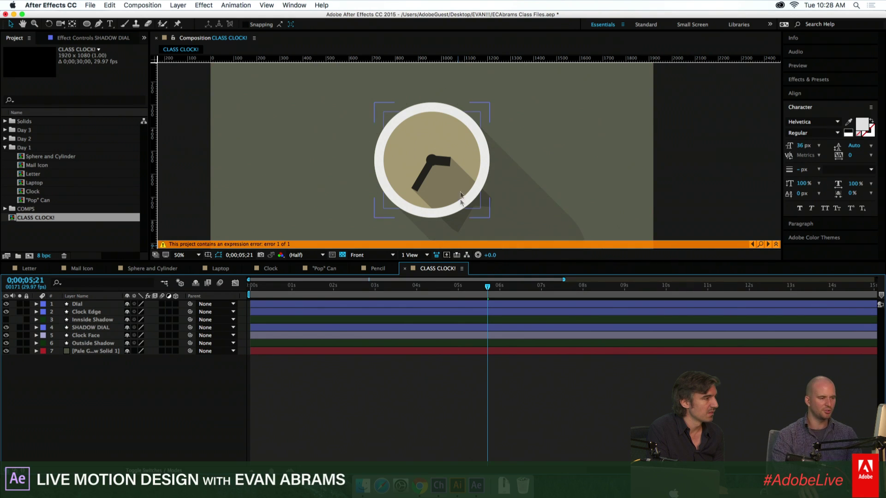
Mask the SHADOW DIAL layer with a circle drawn from the clock's centre out to the white ring
click(87, 335)
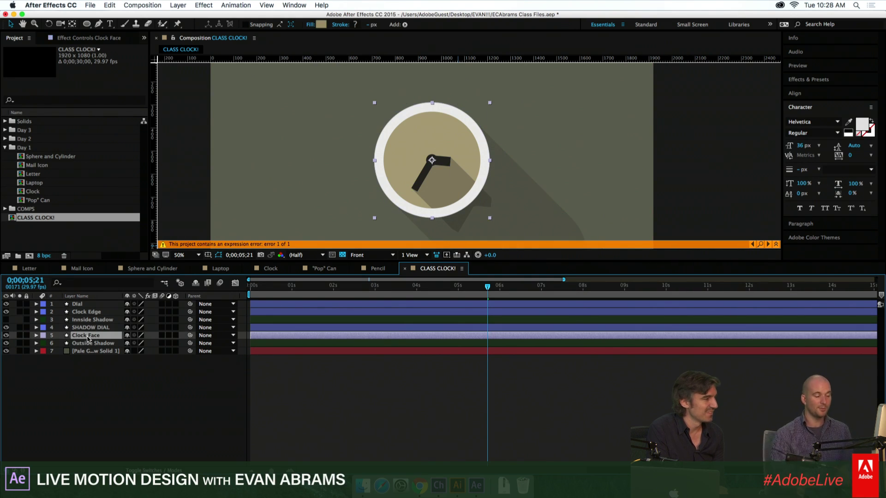
click(88, 328)
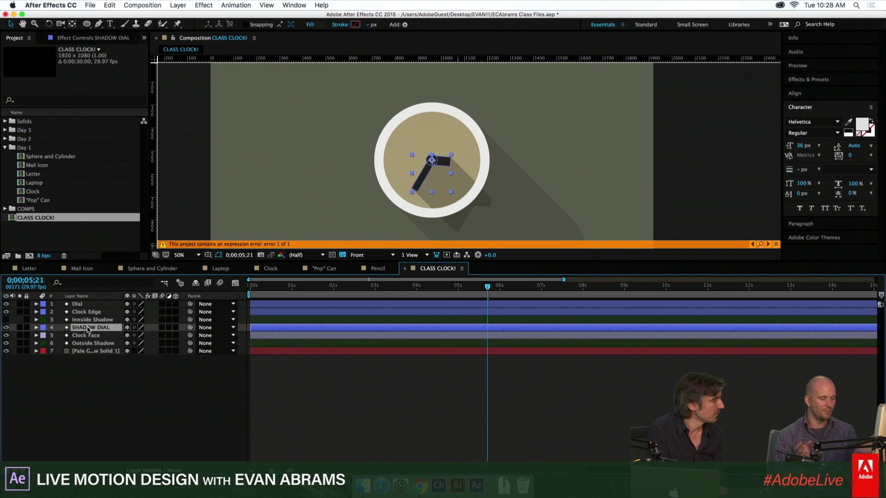
click(86, 25)
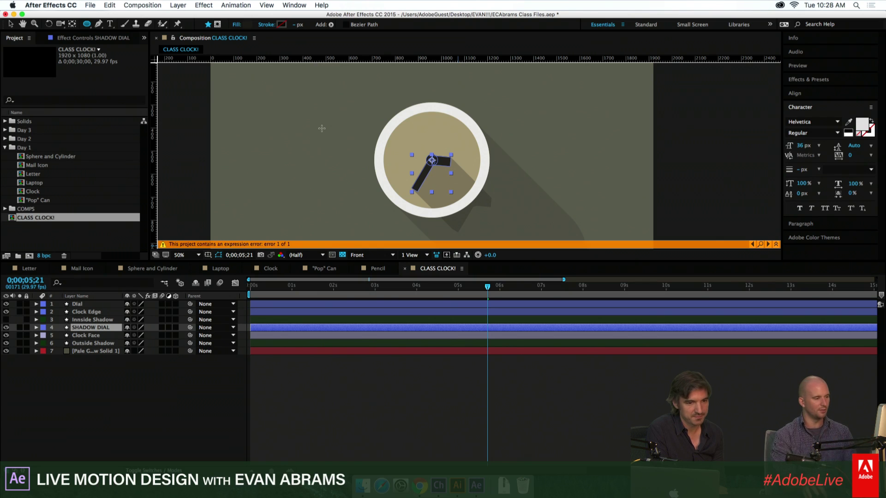
click(302, 327)
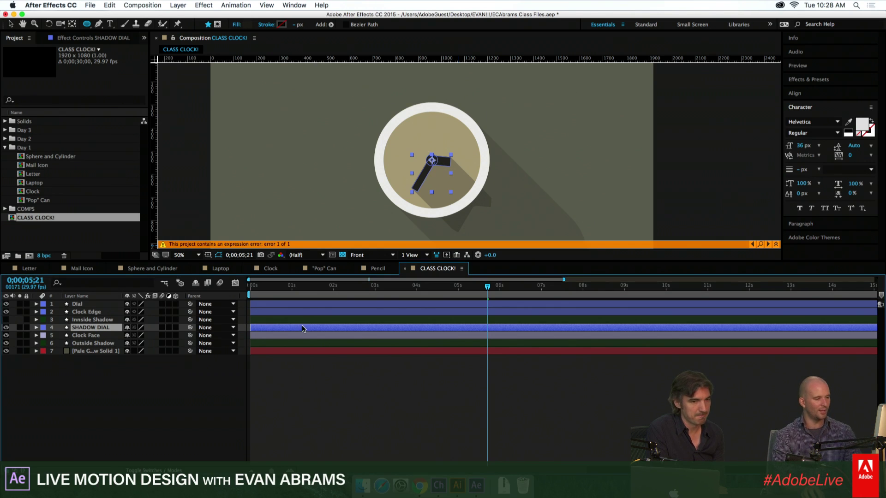
click(218, 25)
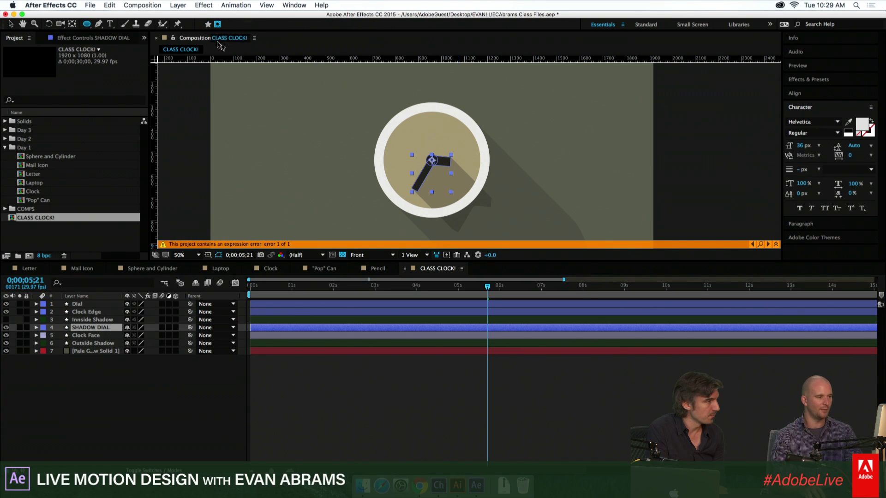
drag(432, 160, 476, 206)
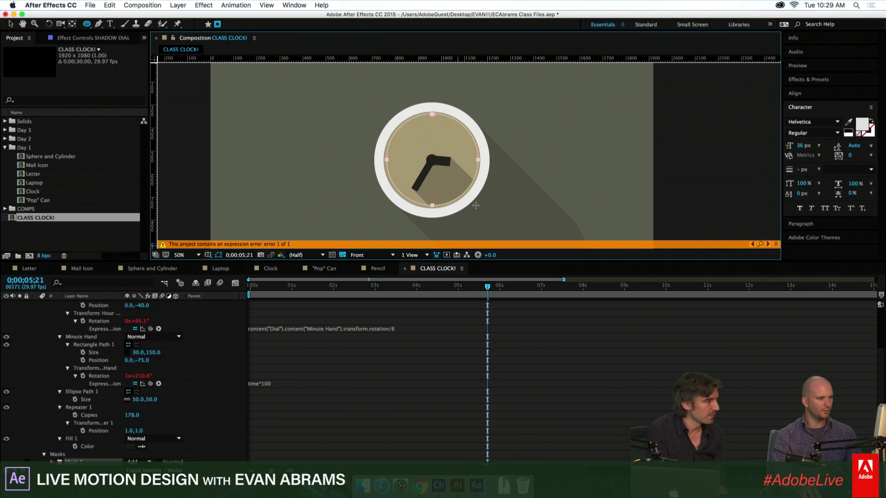
Move the current time to 0;00;02;17 to check the masked shadow as the hands turn
click(458, 347)
drag(449, 287, 359, 308)
scroll(158, 347, up, 5)
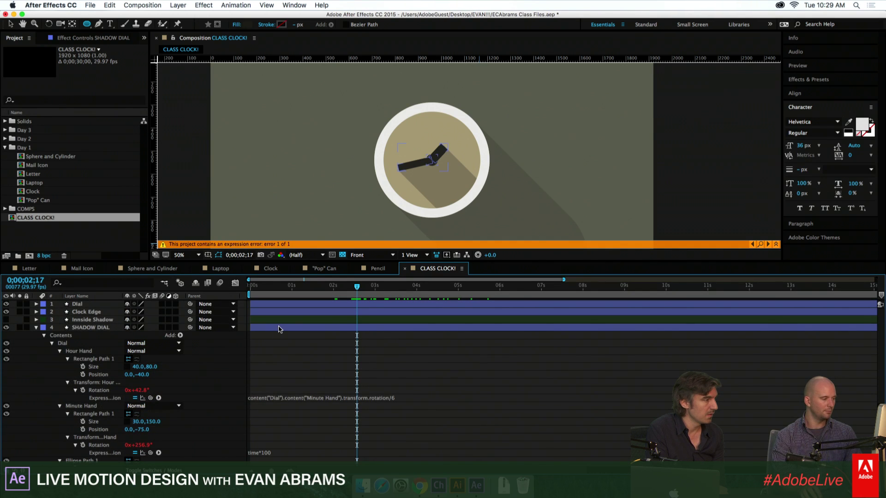
Delete Mask 1 from the SHADOW DIAL layer
click(277, 328)
key(u)
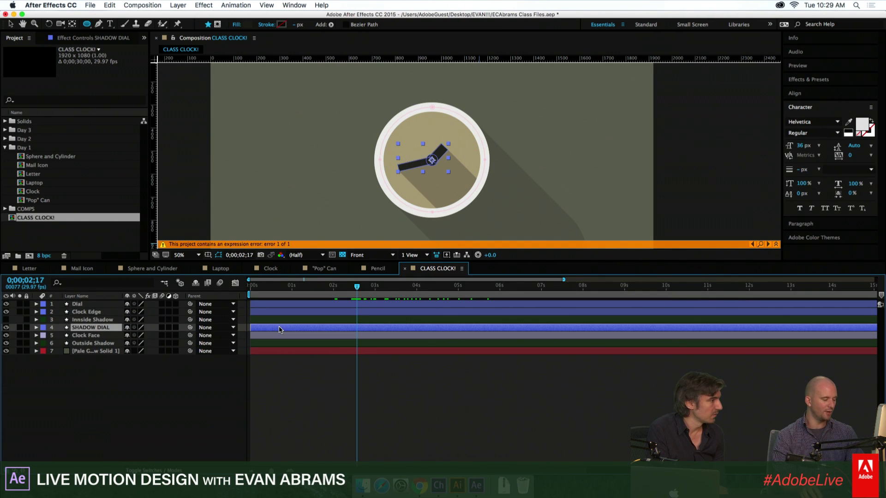
key(m)
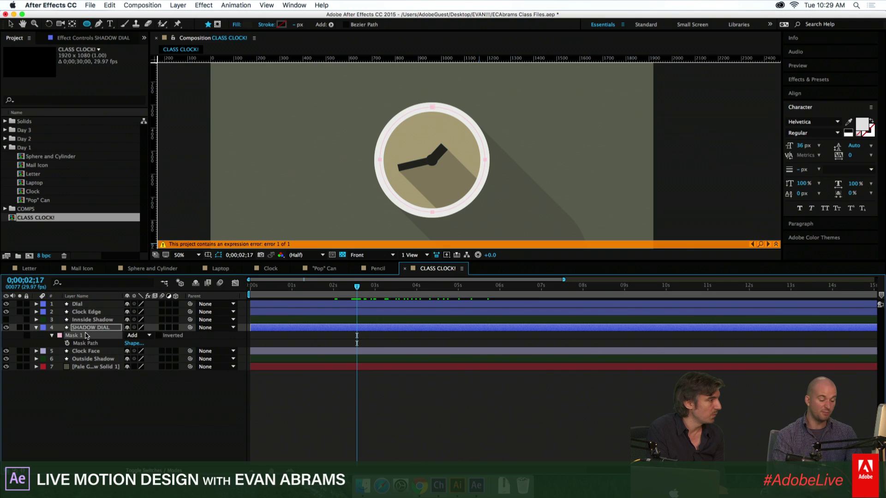
key(Delete)
Expand the SHADOW DIAL layer's contents and collapse the items inside its Dial group
key(u)
key(u)
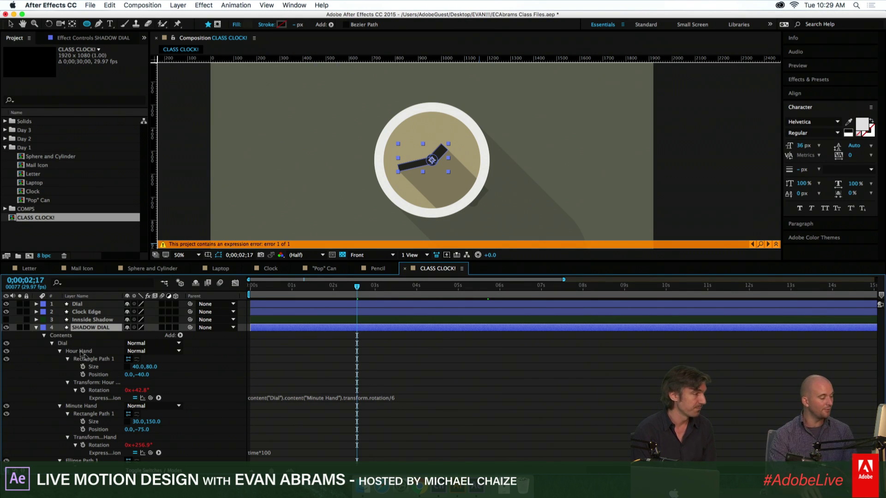
click(52, 343)
click(62, 343)
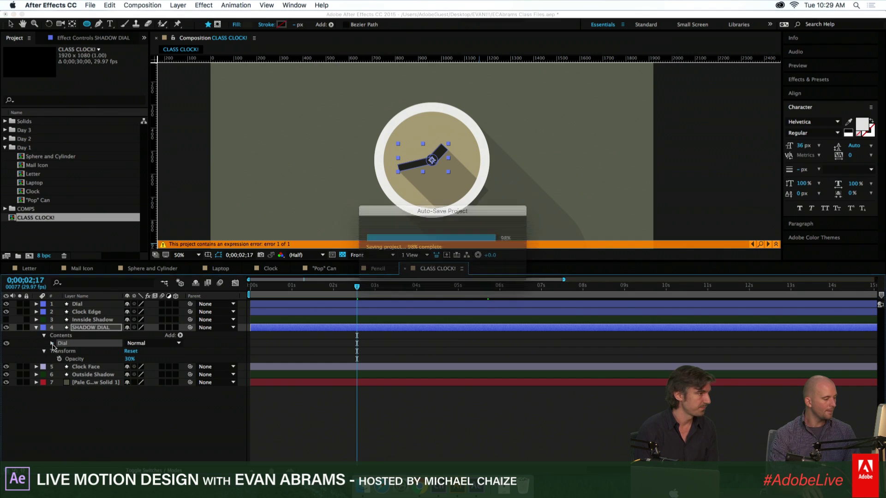
click(52, 344)
click(67, 319)
click(67, 328)
click(60, 312)
click(60, 320)
click(60, 328)
click(59, 336)
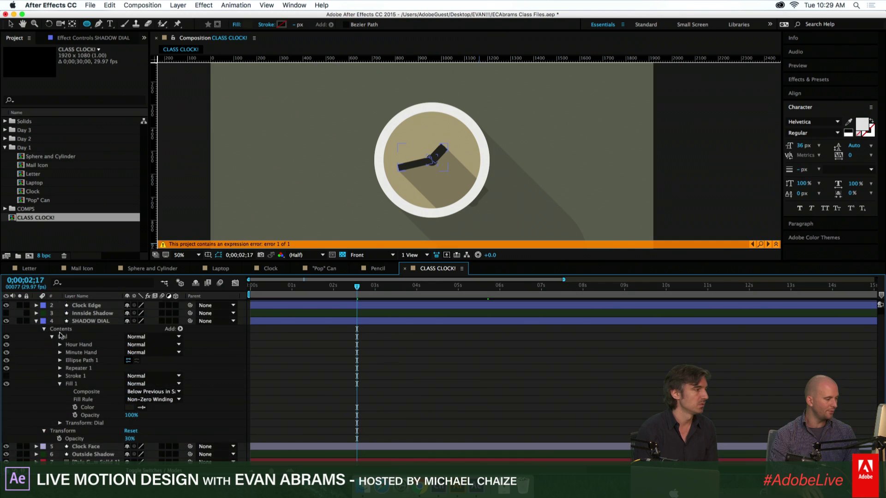
click(59, 384)
Add an ellipse path directly below Repeater 1 in SHADOW DIAL's Dial group and set its size to 460.0, 460.0
click(78, 375)
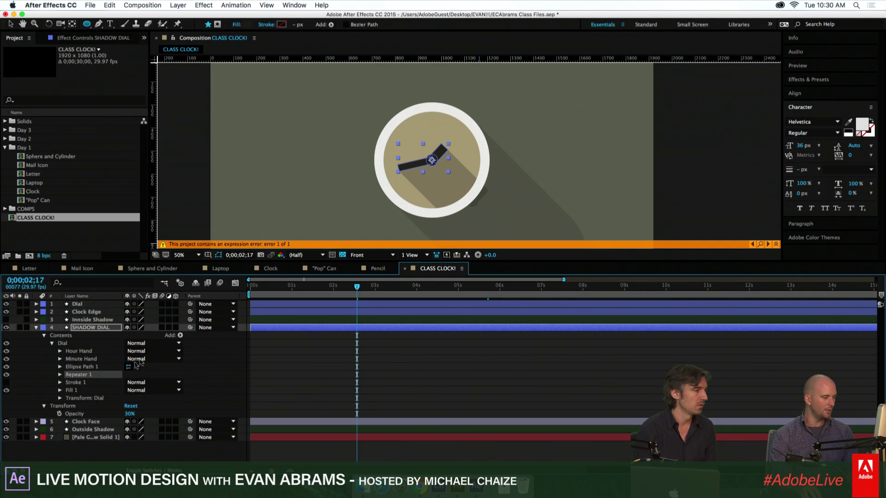
click(180, 336)
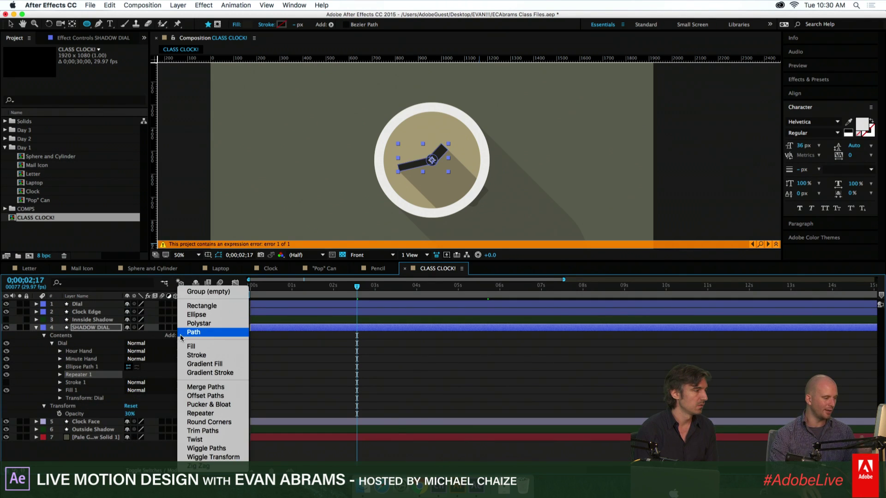
click(203, 315)
drag(85, 374, 84, 387)
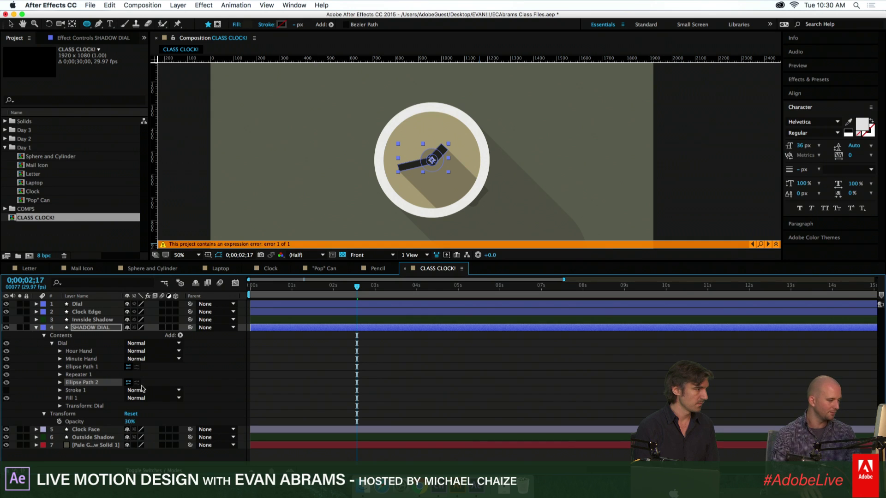
click(59, 382)
drag(138, 390, 295, 395)
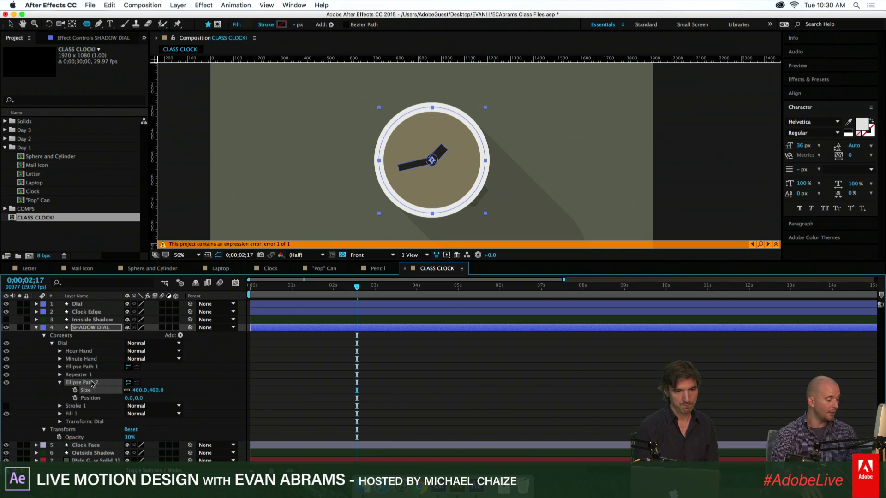
click(180, 336)
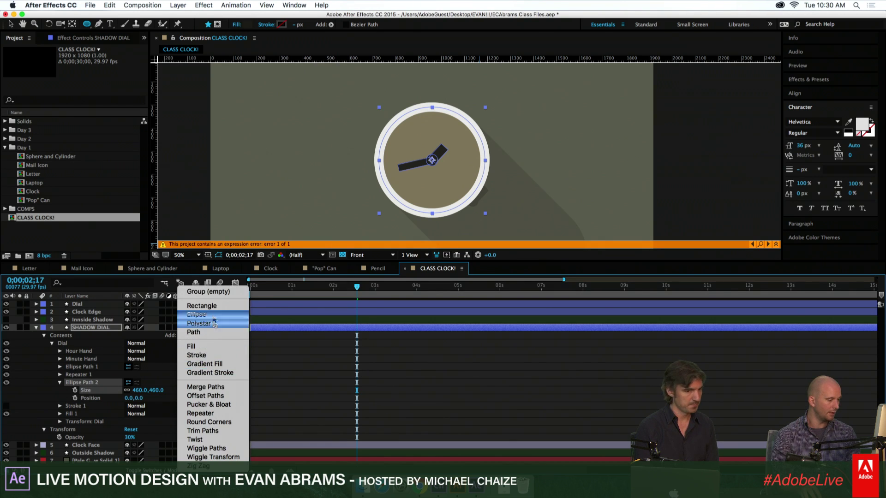
click(88, 388)
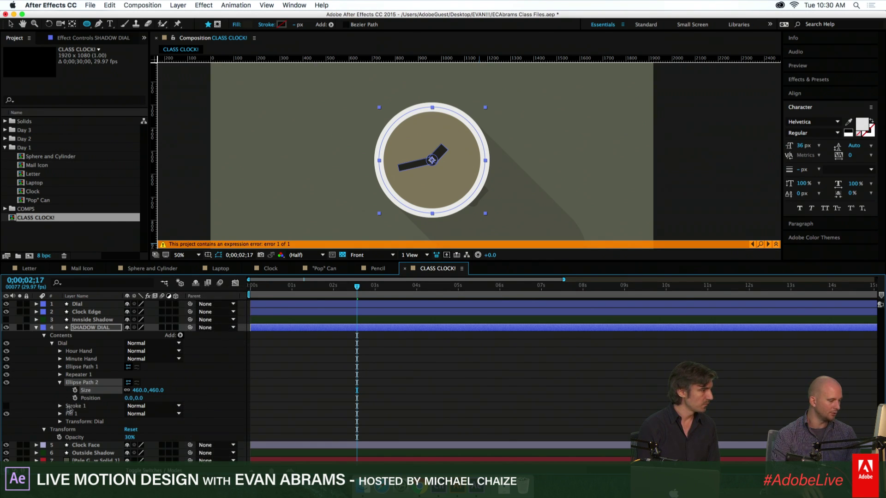
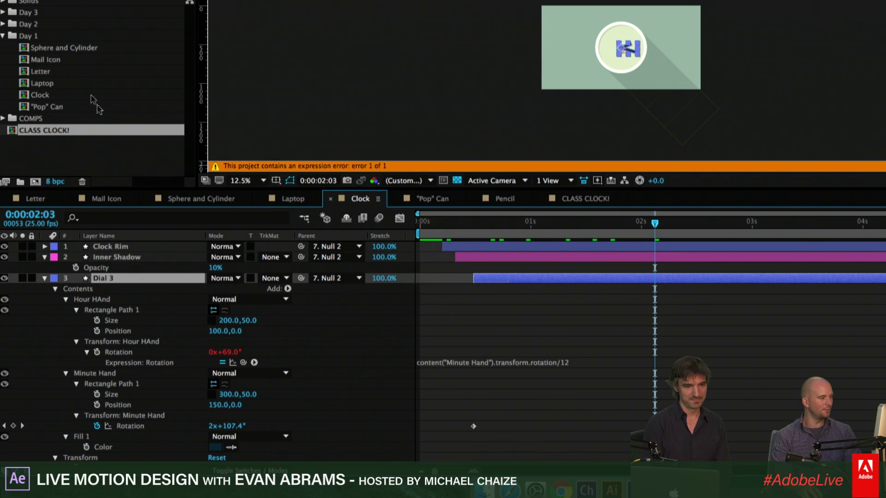
Open the Letter composition and preview its long shadow at an early point in the animation
double_click(57, 74)
key(comma)
key(comma)
key(comma)
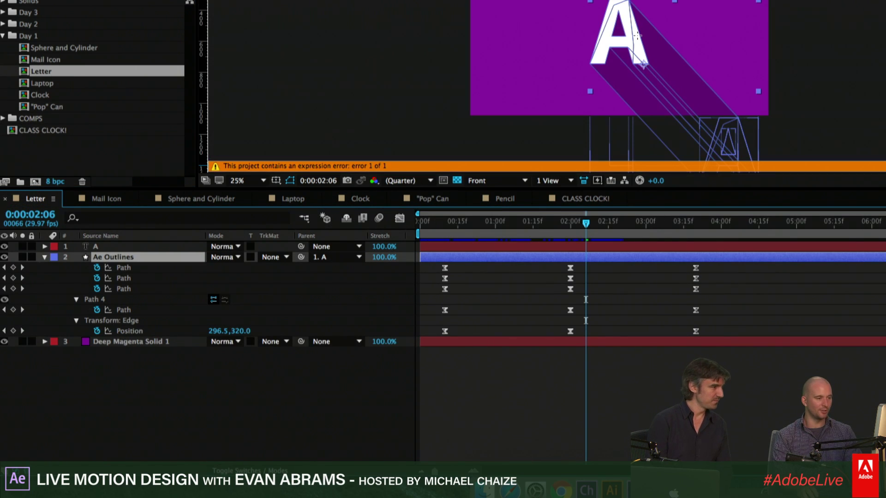
drag(520, 227, 454, 236)
key(space)
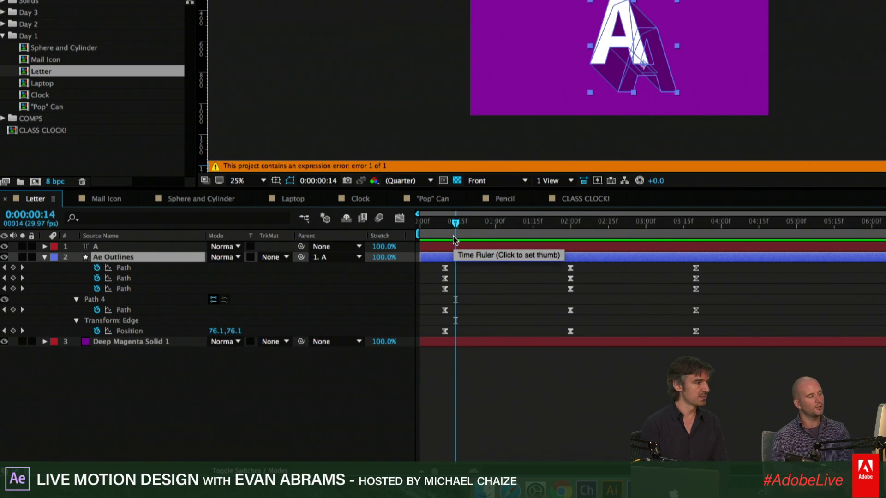
Scrub the Letter composition without the shadow outlines selected and look up the shape conversion command for the A text layer
key(super+shift+a)
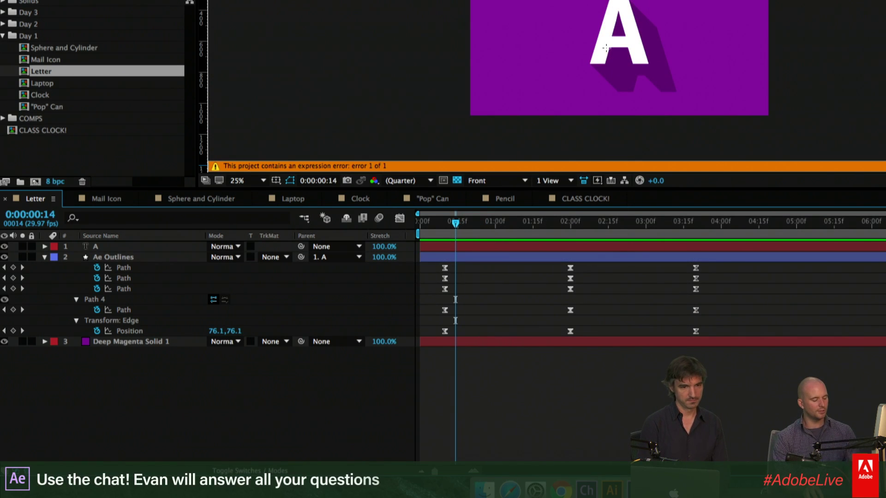
click(601, 246)
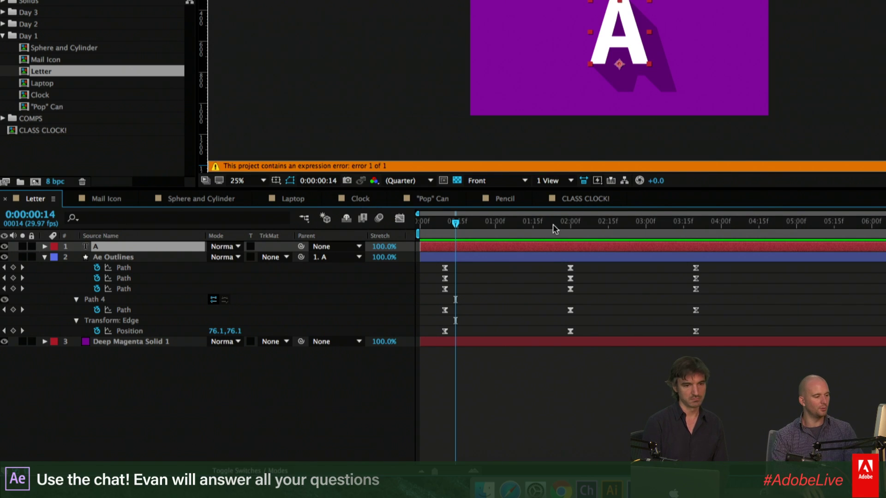
drag(562, 224, 433, 255)
key(space)
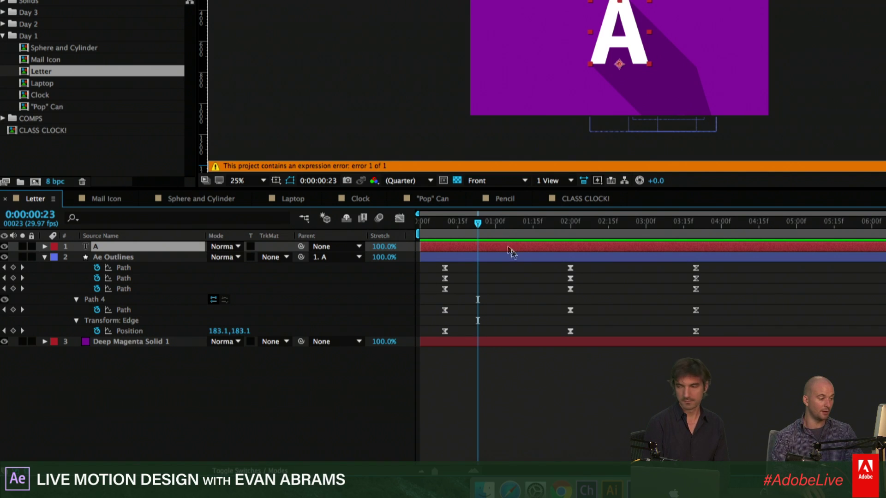
right_click(510, 247)
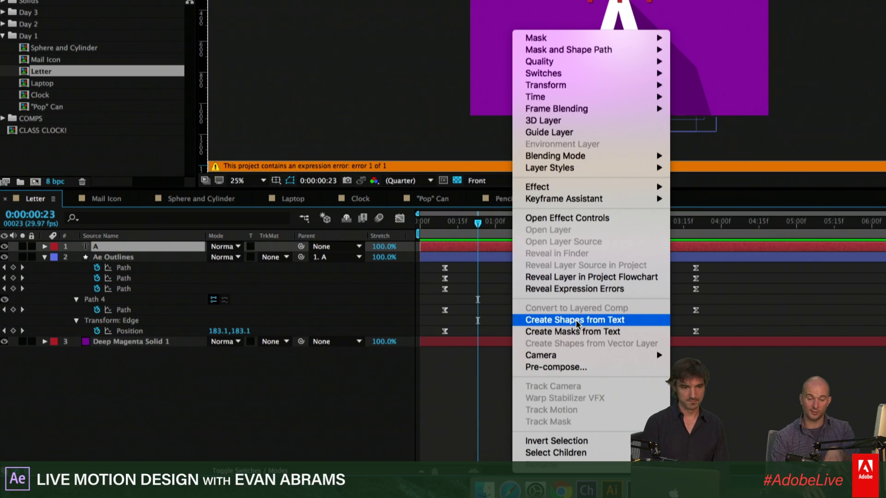
mouse_move(540, 355)
key(Escape)
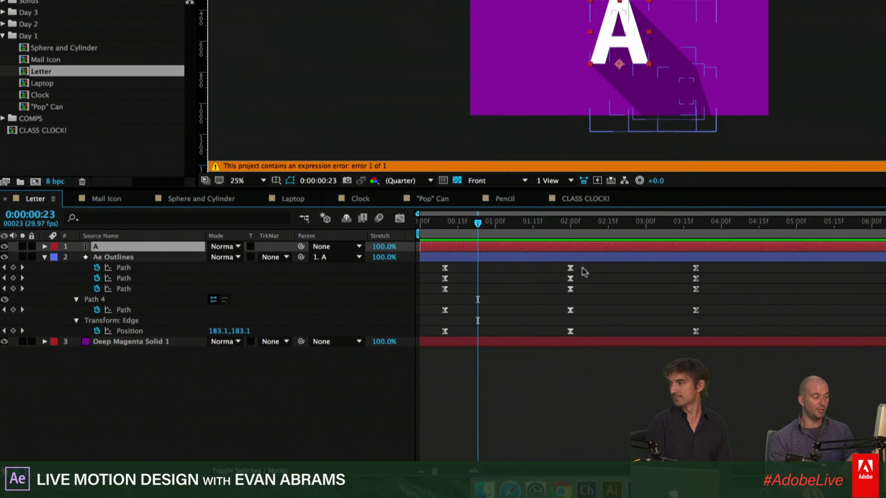
Reveal the Ae Outlines layer's modified properties to examine its shadow paths, and collapse the layer again
click(554, 259)
key(u)
key(u)
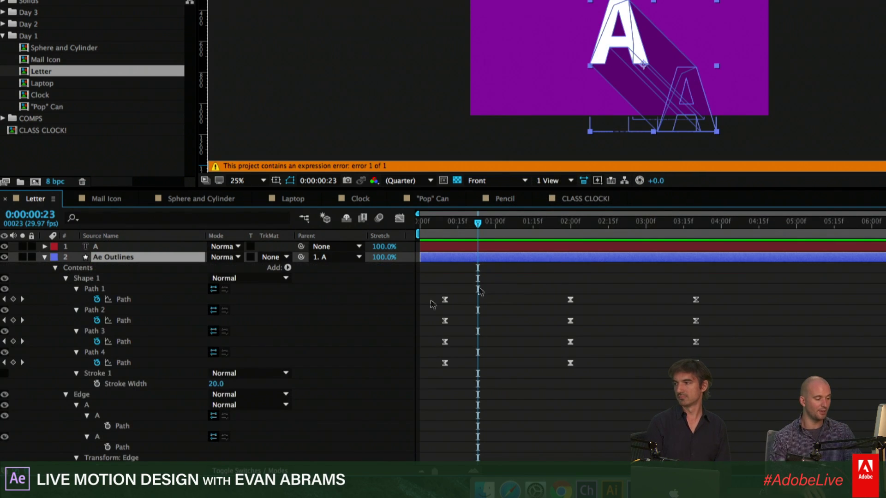
click(45, 260)
click(81, 158)
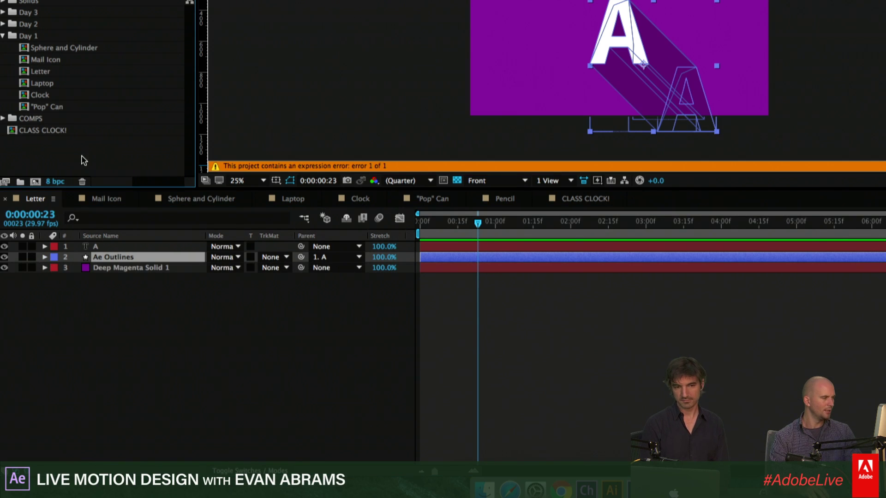
Create a new composition named Z with the HDTV 1080 29.97 preset and a duration of 0;00;30;00
click(35, 182)
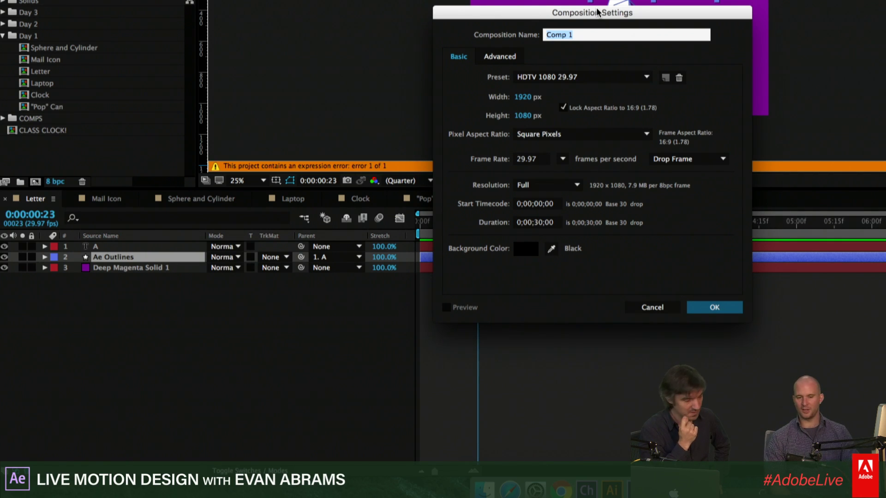
text(S)
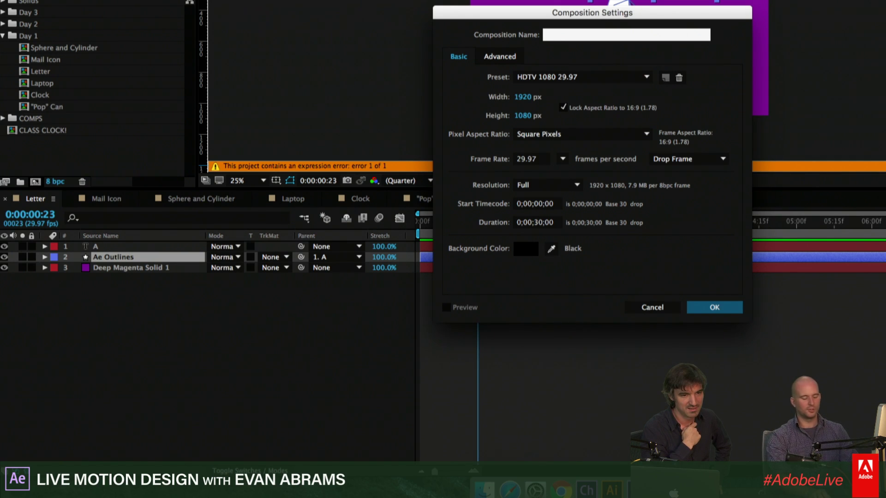
key(Return)
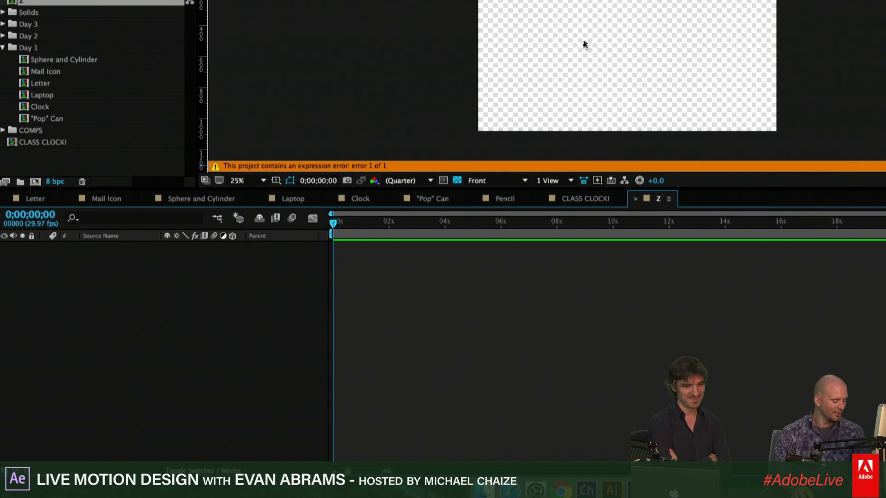
Add a text layer reading Z, enlarge the letter and place it near the composition's centre
key(super+alt+shift+t)
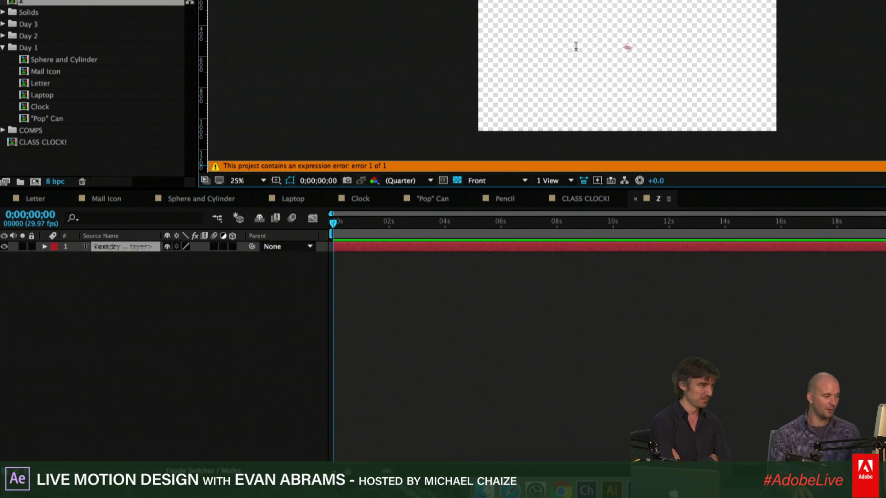
click(575, 47)
text(Z)
key(super+Return)
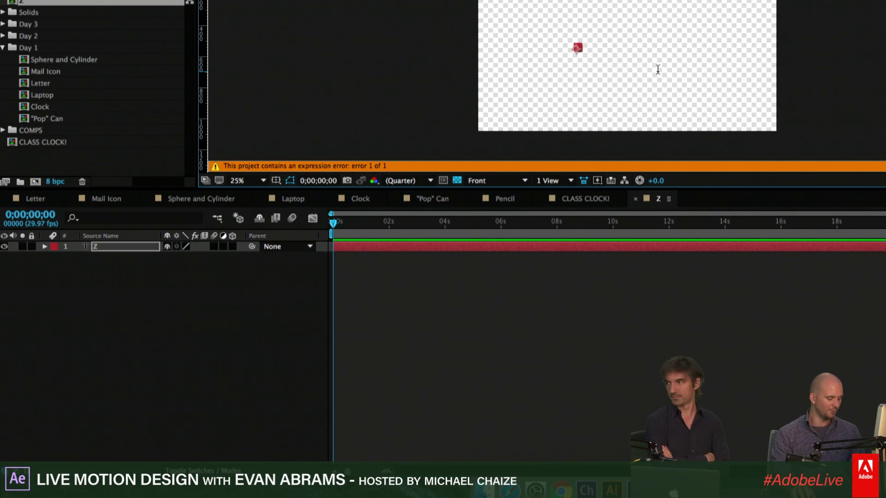
click(413, 249)
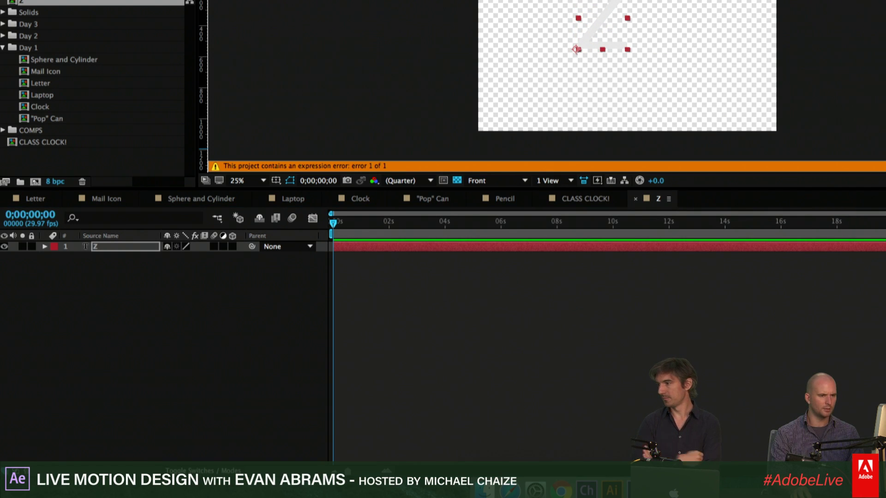
drag(600, 22, 635, 43)
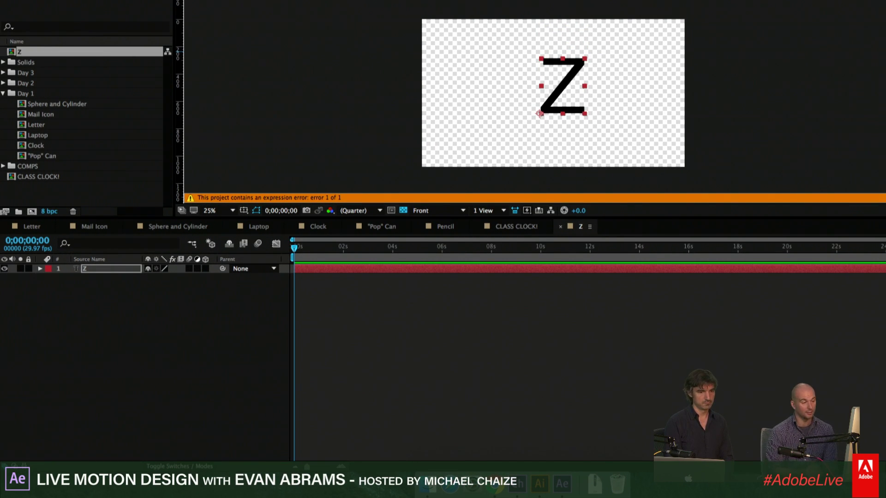
Step through typefaces for the black Z and settle on a bold, condensed sans-serif one
key(Down)
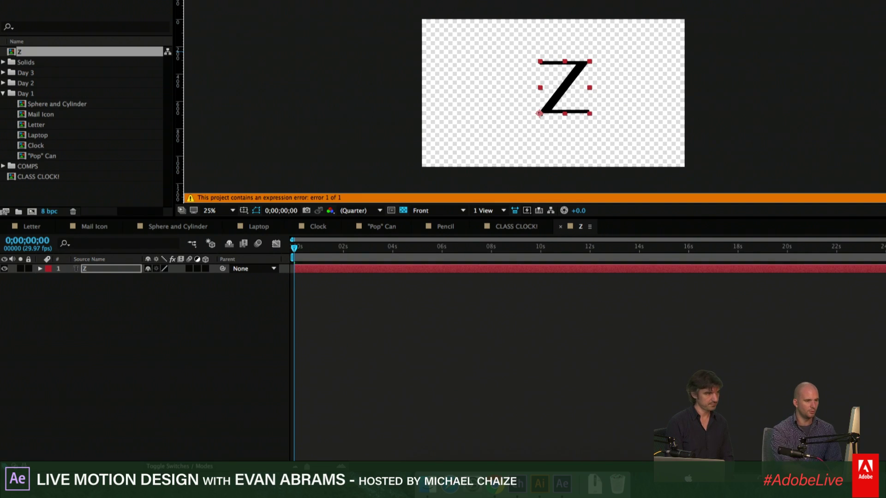
key(Down)
key(Down)
key(Down)
key(Down)
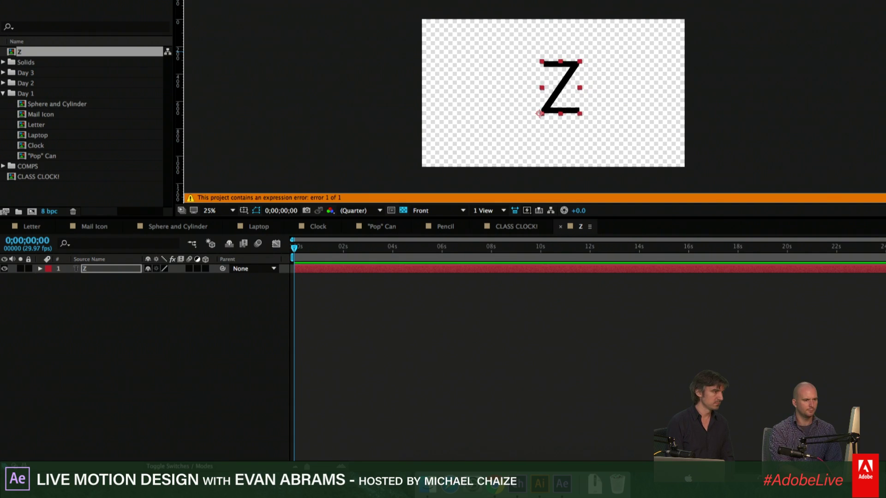
key(Down)
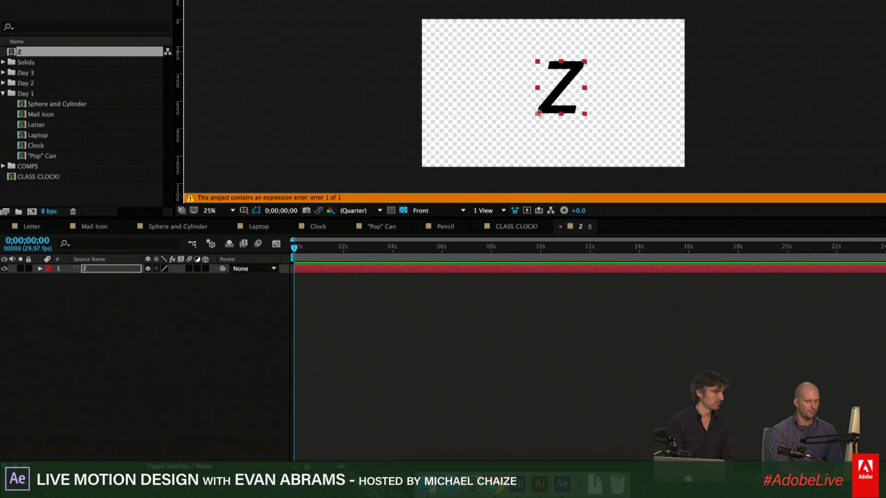
key(Down)
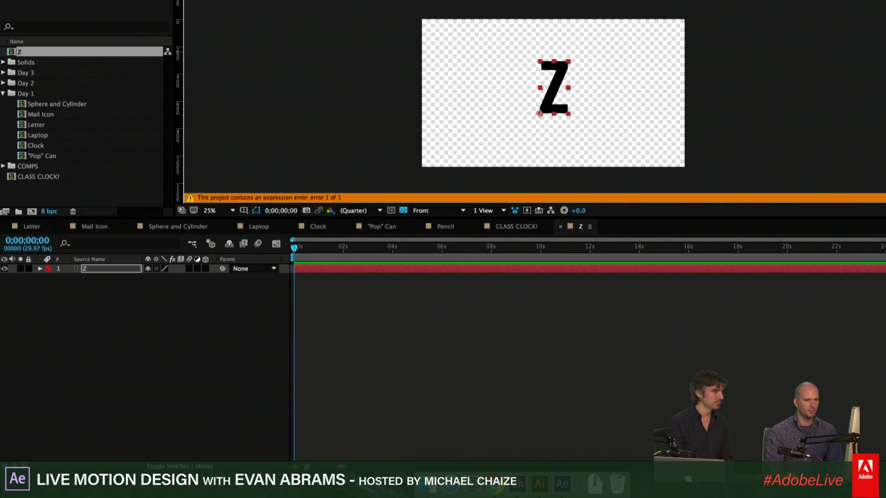
click(310, 300)
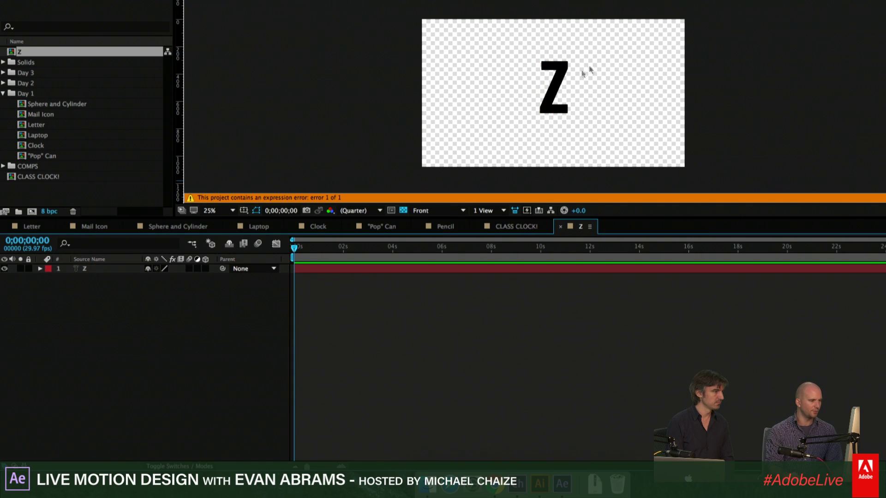
Create shapes from the Z text layer
click(550, 83)
right_click(553, 81)
key(Escape)
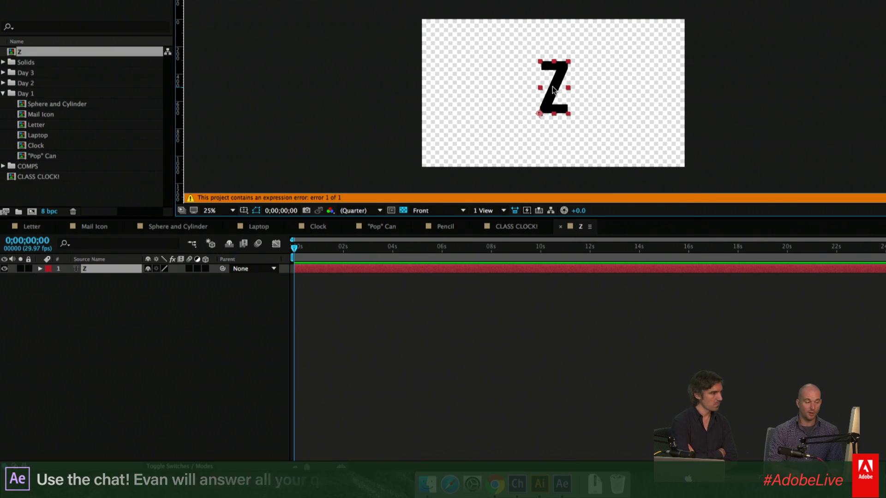
right_click(554, 89)
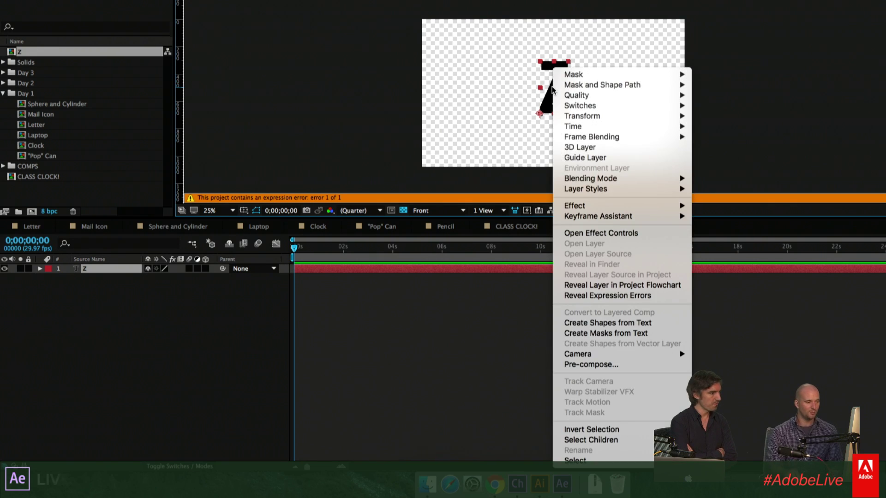
click(623, 326)
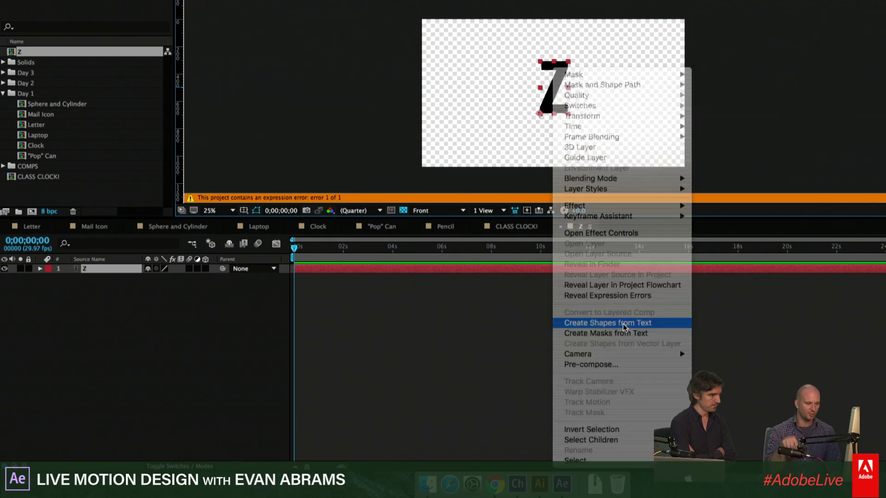
Inspect the Z Outlines layer's modified properties, rename the layer as Face Shape and collapse it
click(511, 265)
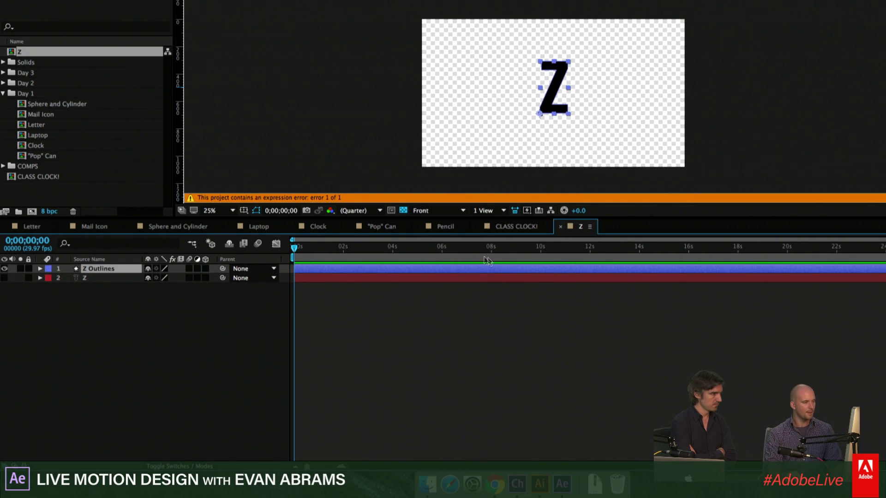
key(u)
key(u)
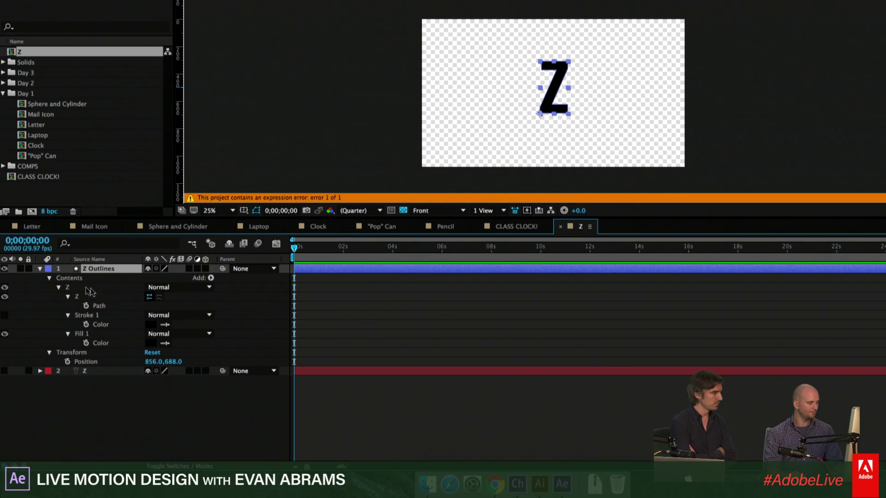
key(Return)
text(F)
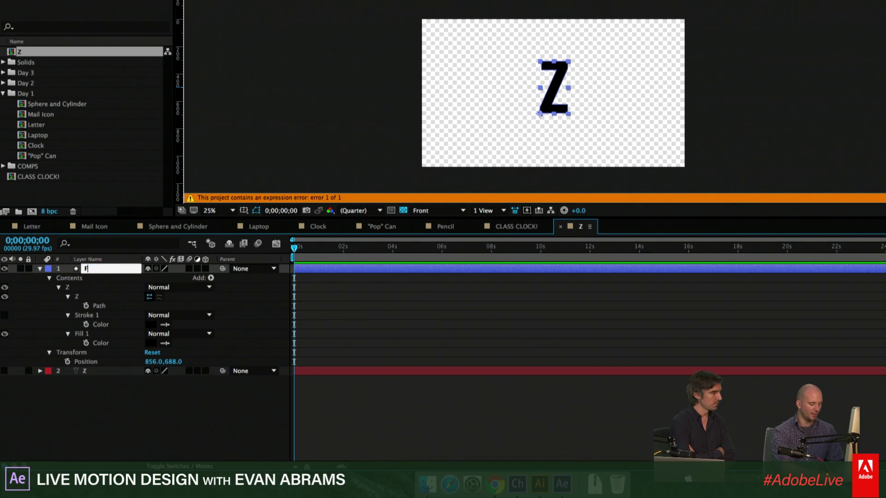
text(ace Shape)
key(Return)
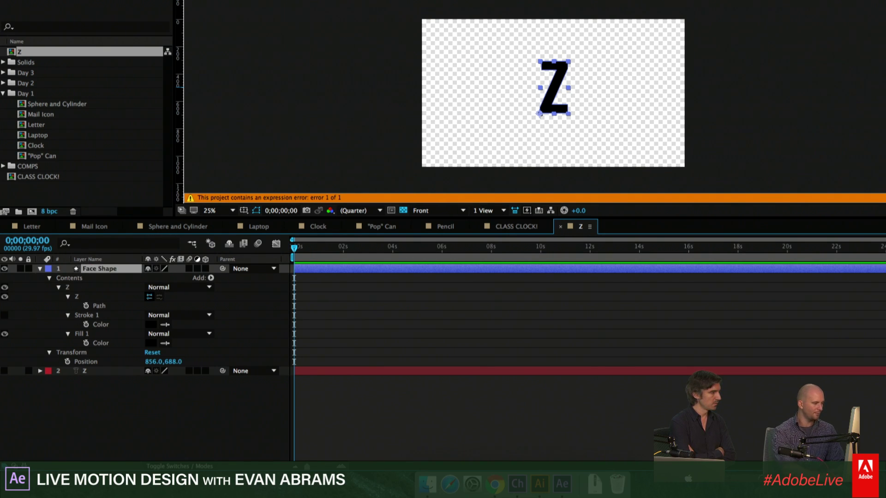
click(40, 268)
Add a bright yellow-green 1920 x 1080 px solid as the background beneath the Face Shape and Z layers
right_click(157, 363)
mouse_move(185, 373)
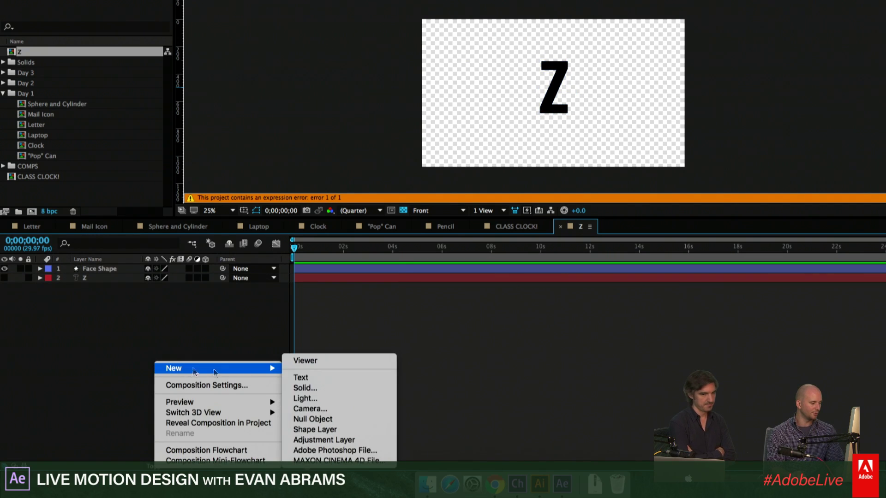
click(341, 387)
click(512, 266)
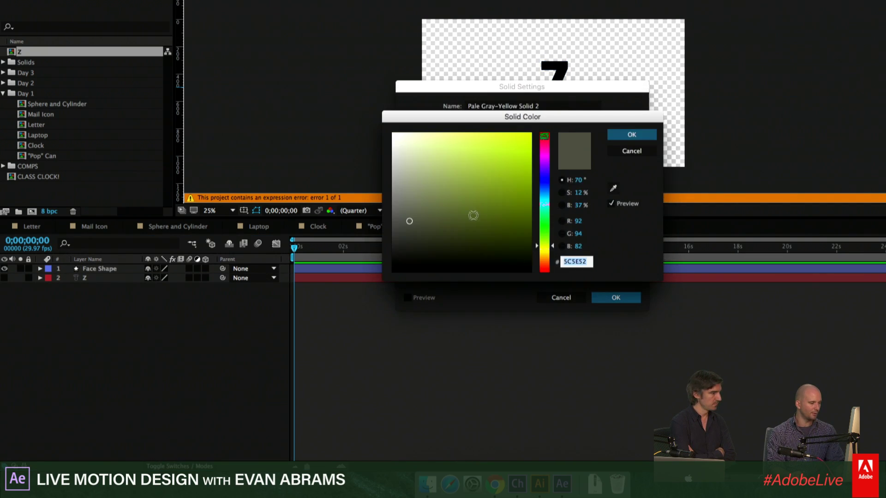
drag(475, 211, 512, 134)
click(629, 134)
click(615, 298)
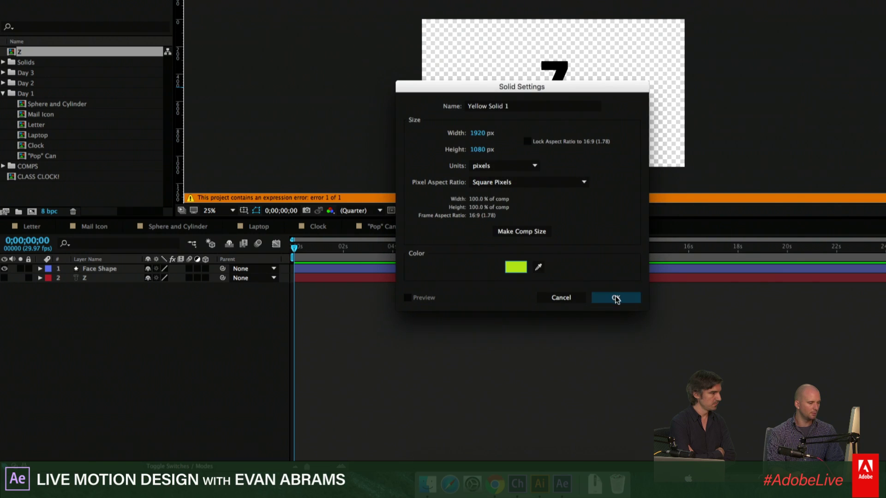
click(198, 320)
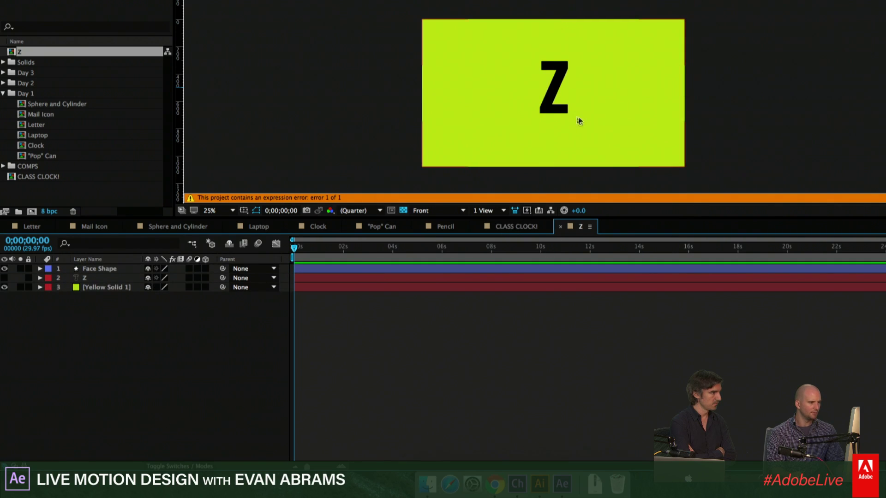
Duplicate the Face Shape layer
click(539, 114)
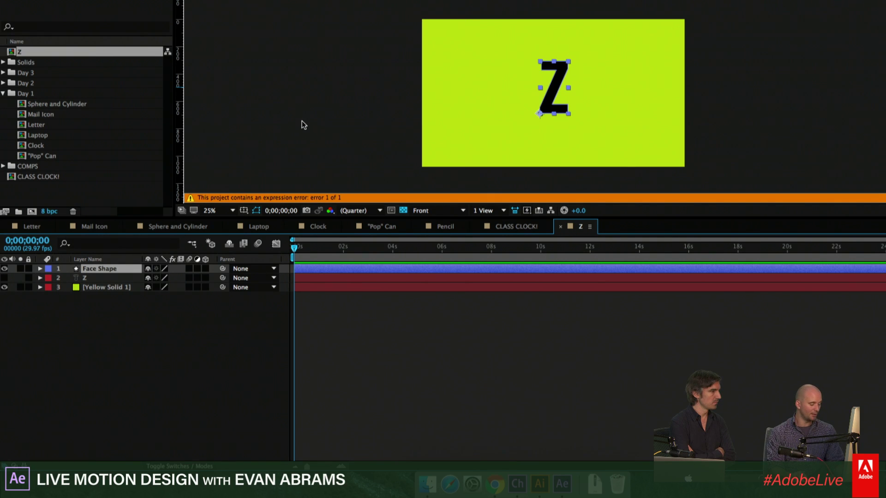
key(super+d)
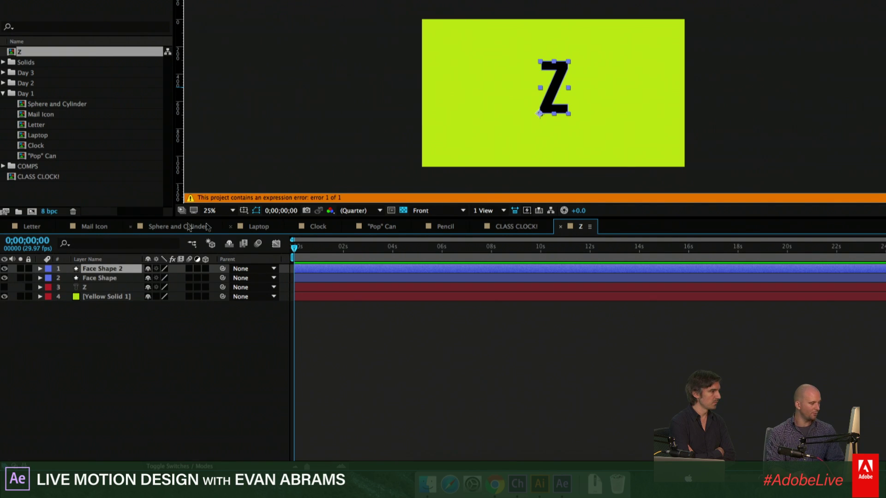
drag(116, 279, 115, 272)
click(116, 269)
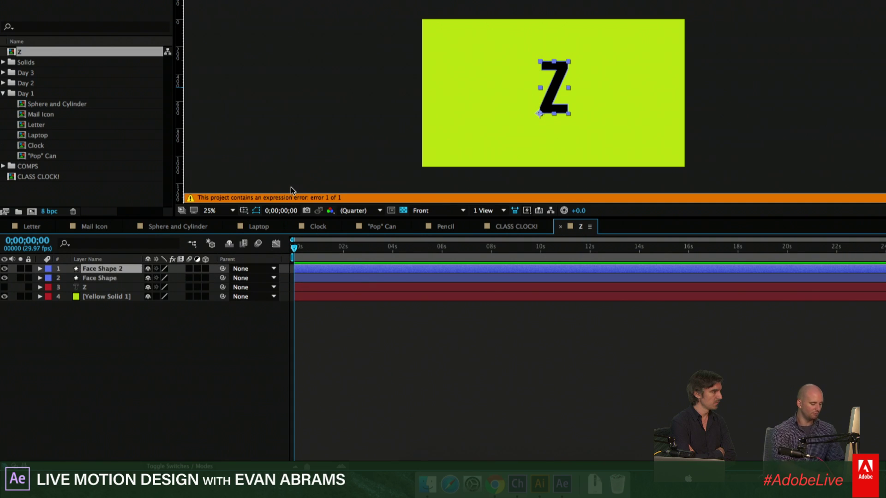
Rename the duplicated layer as SHadow Shape and place it beneath the Face Shape layer
key(Return)
text(SHadow)
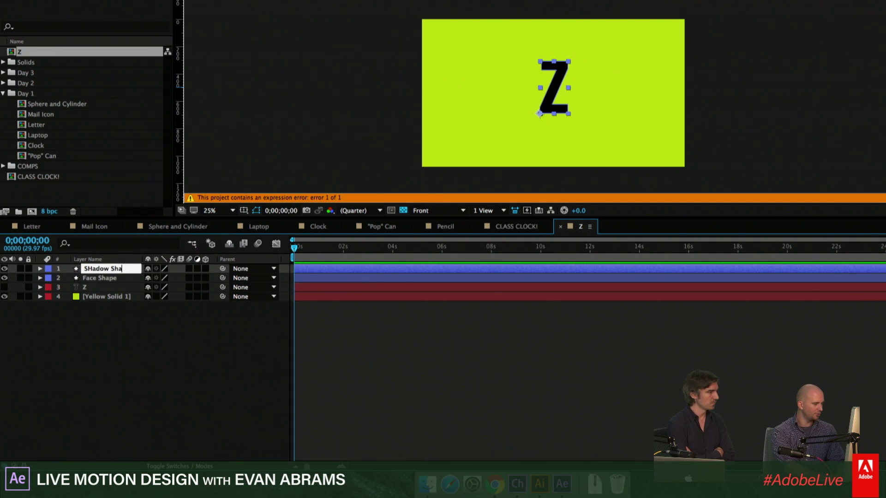
key(Return)
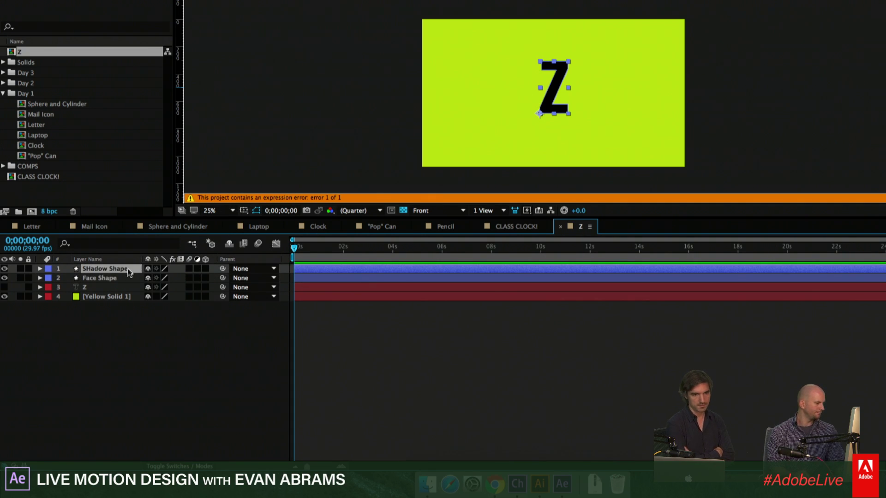
drag(129, 269, 123, 278)
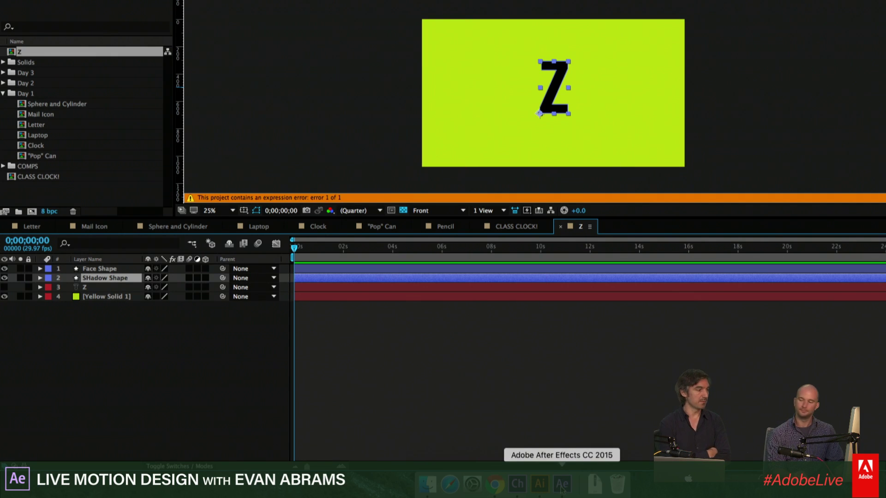
Set the Face Shape layer's fill color to near-white, F8F8F8
click(113, 270)
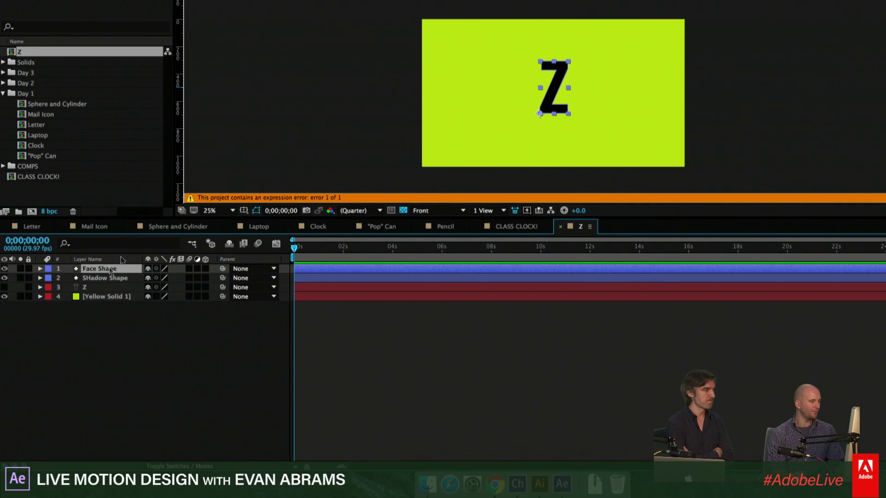
click(323, 1)
drag(403, 157, 393, 133)
click(632, 134)
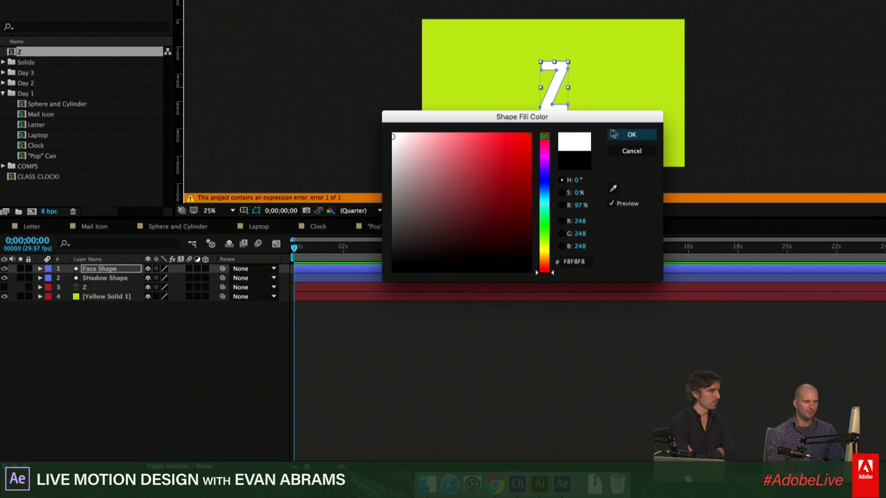
click(347, 325)
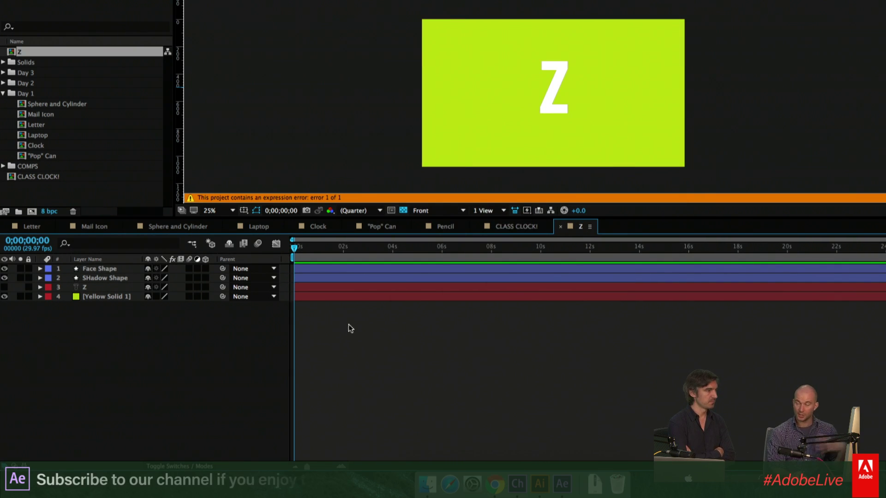
Expand the Z group inside the SHadow Shape layer, delete its Stroke 1 and collapse the group
click(104, 285)
click(104, 278)
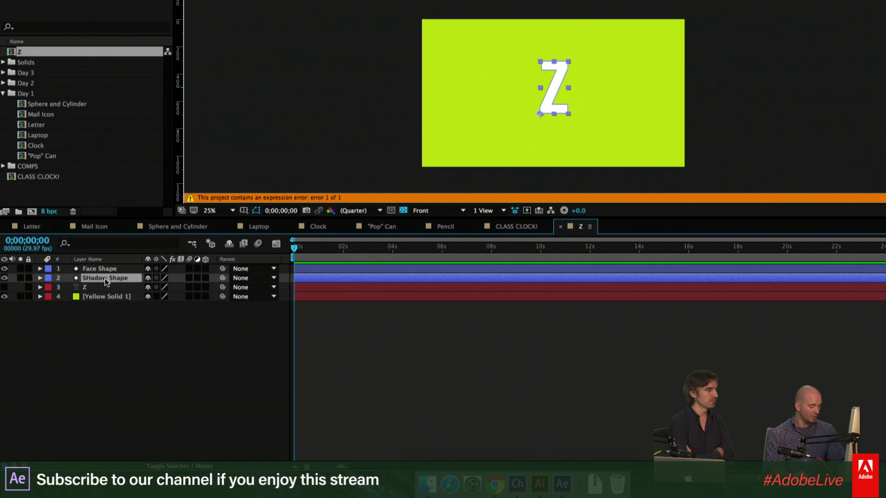
key(u)
key(u)
click(59, 297)
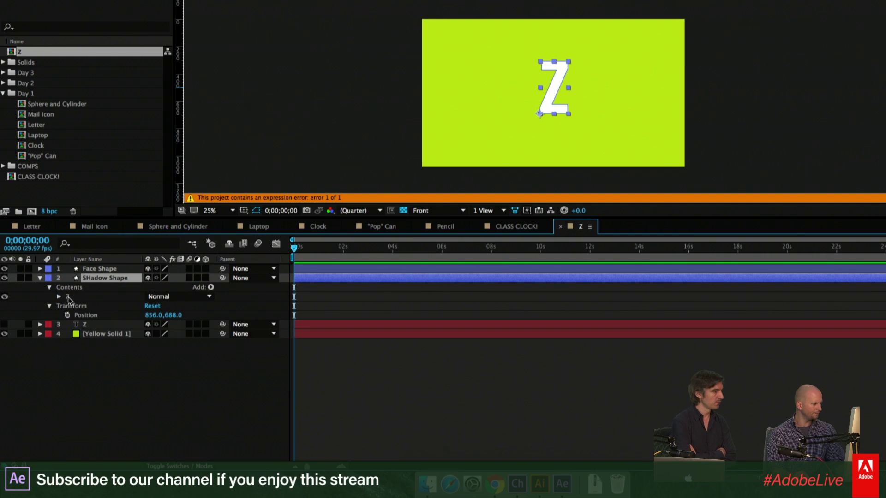
click(79, 298)
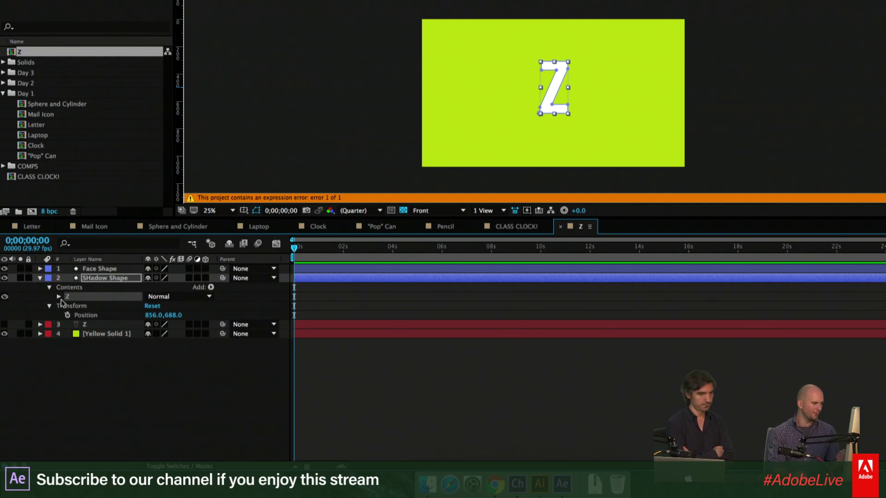
click(59, 297)
click(68, 306)
click(68, 316)
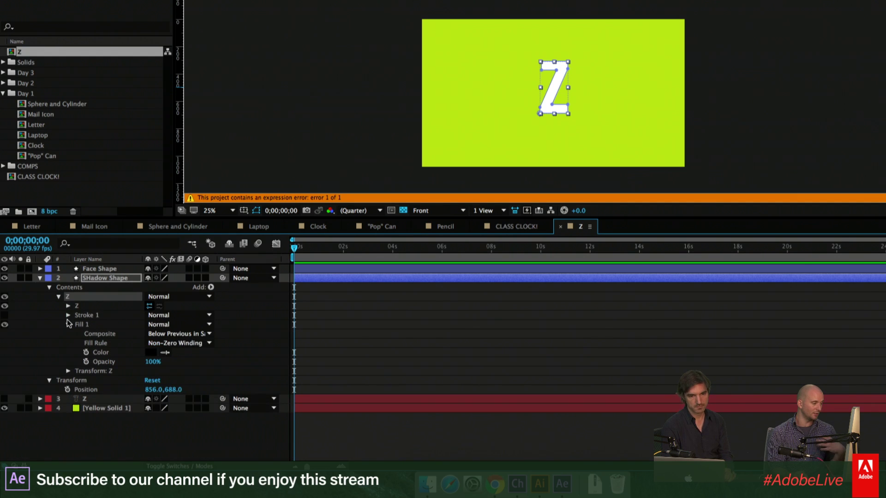
click(70, 307)
click(69, 306)
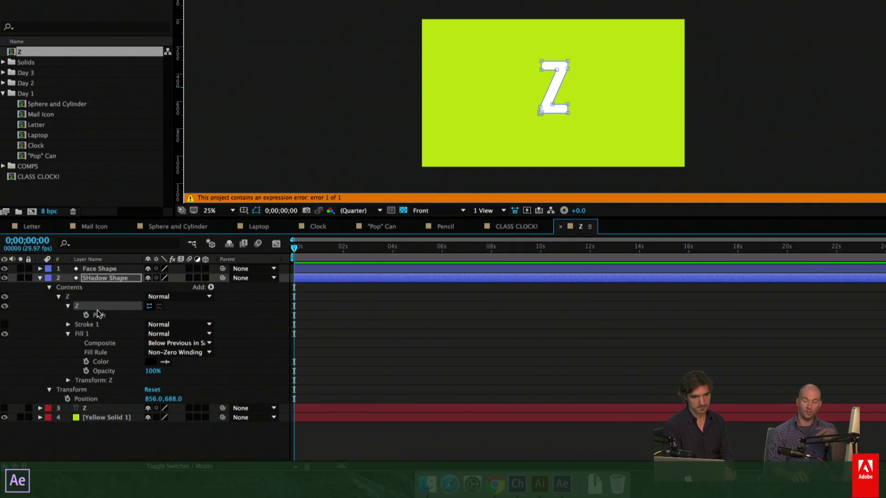
click(83, 326)
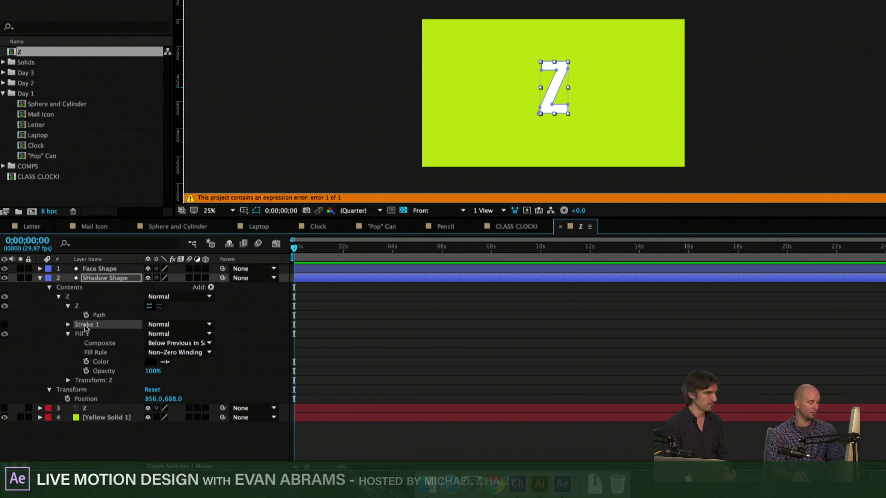
key(Delete)
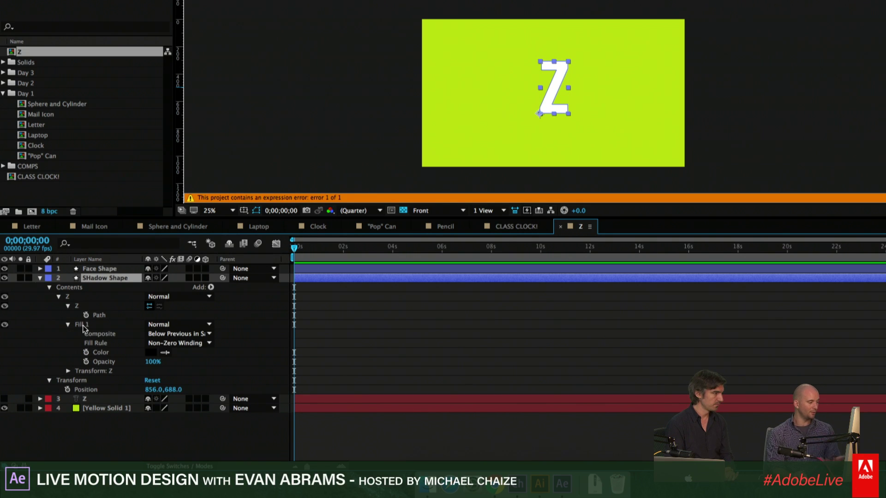
click(59, 297)
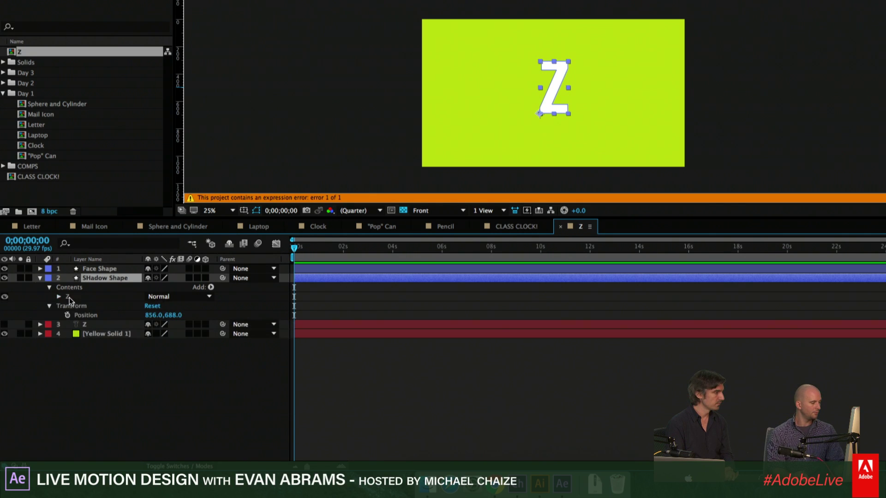
Duplicate the Z group within SHadow Shape's contents and place the copy below the original group
click(70, 297)
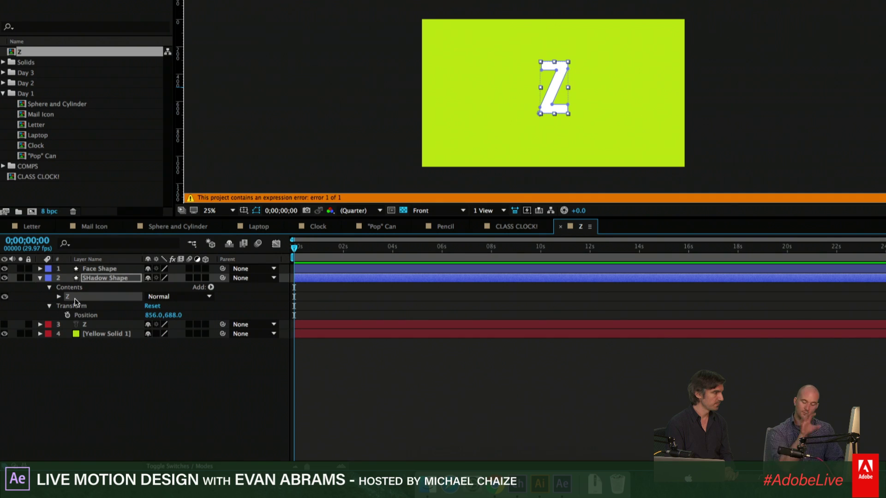
key(super+d)
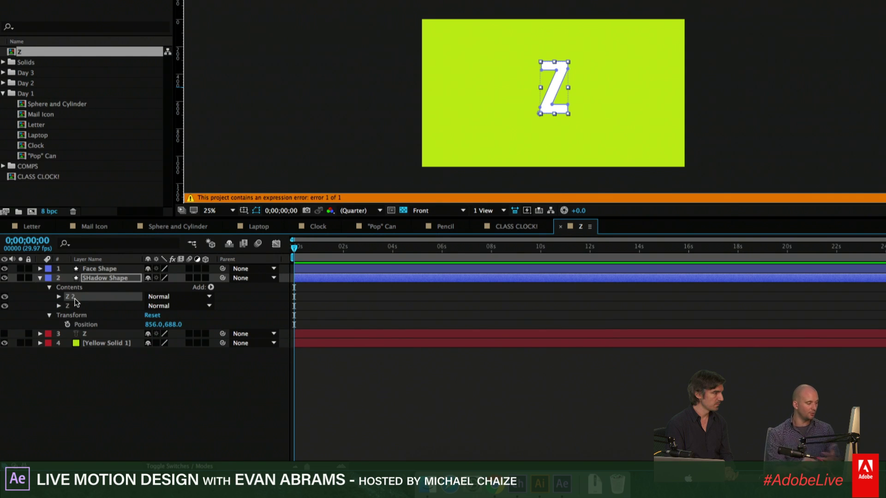
drag(70, 298, 65, 312)
Expand the Z 2 group's transform properties and set a Position keyframe at 0 seconds
click(59, 306)
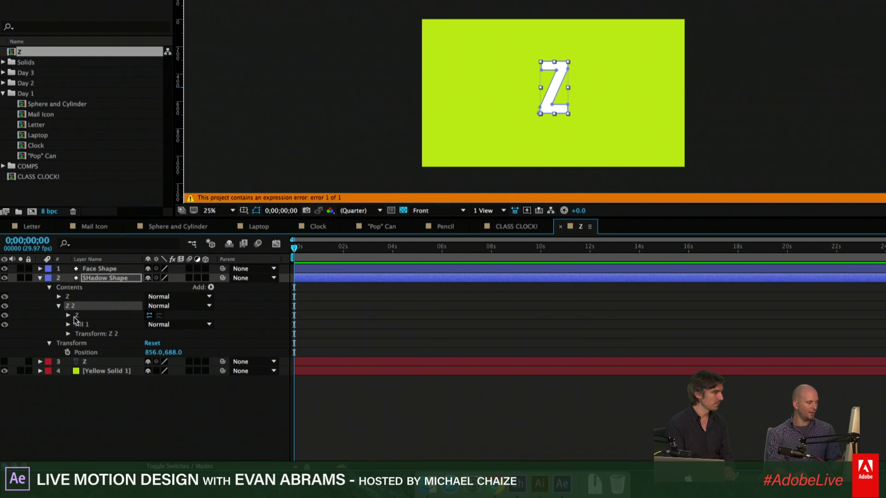
click(68, 316)
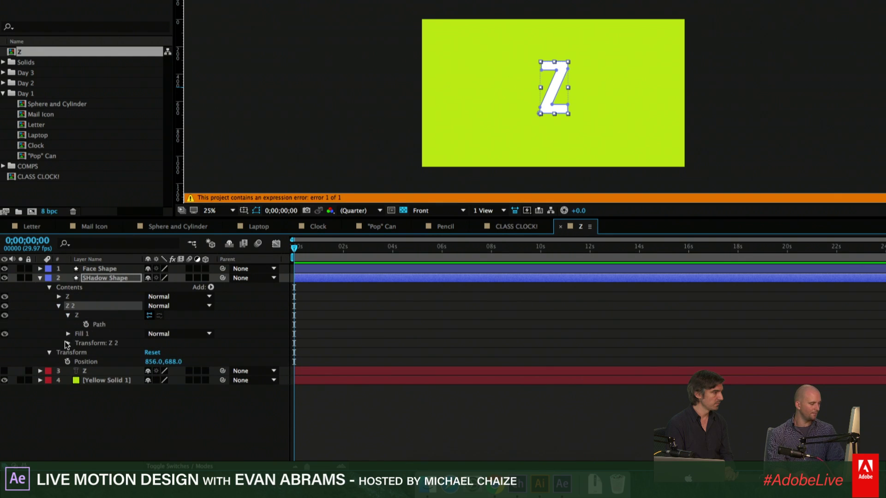
click(68, 343)
click(91, 344)
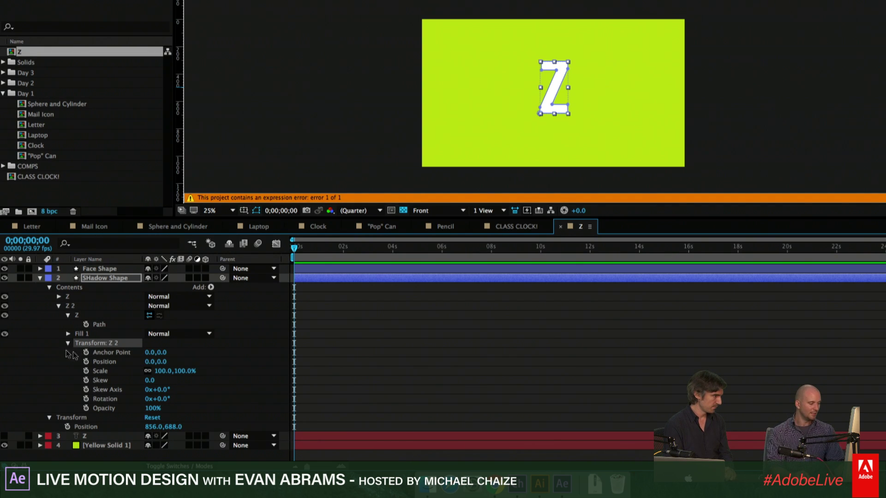
click(85, 362)
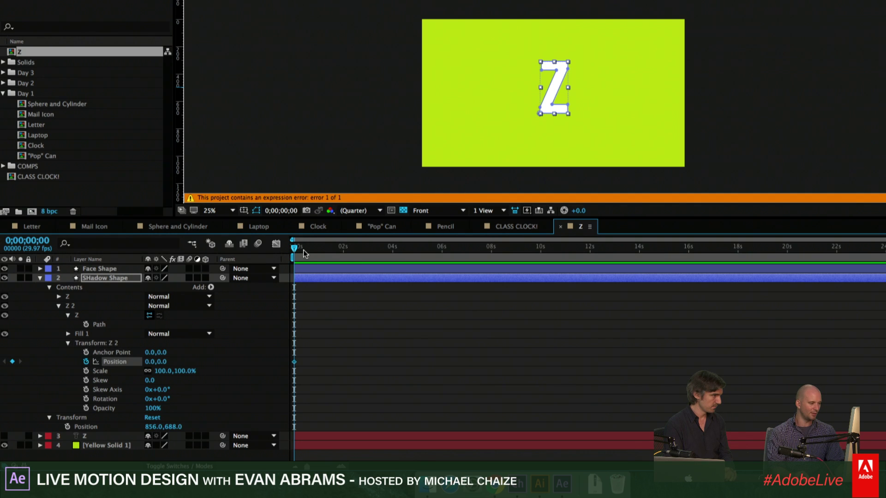
Set the Z 2 group's Position to 400, 400 at the 2-second mark as a second keyframe
drag(304, 254, 343, 248)
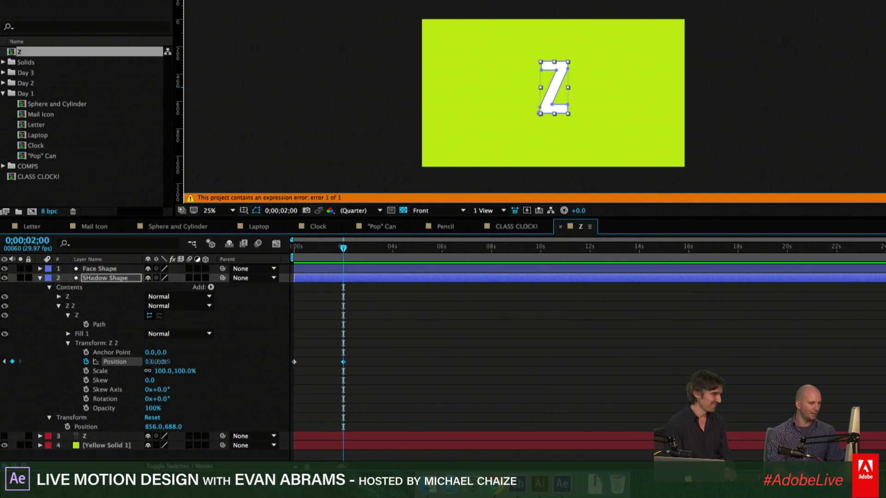
drag(156, 361, 318, 362)
click(154, 363)
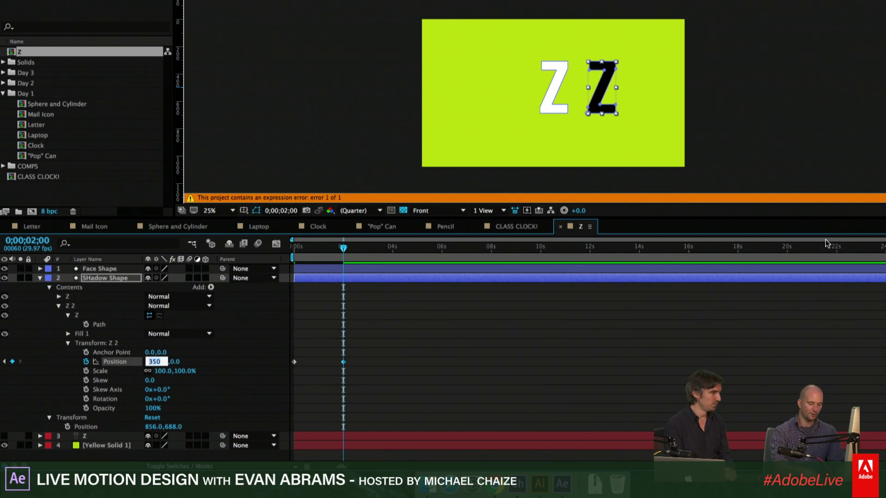
text(400)
key(Tab)
text(400)
key(Return)
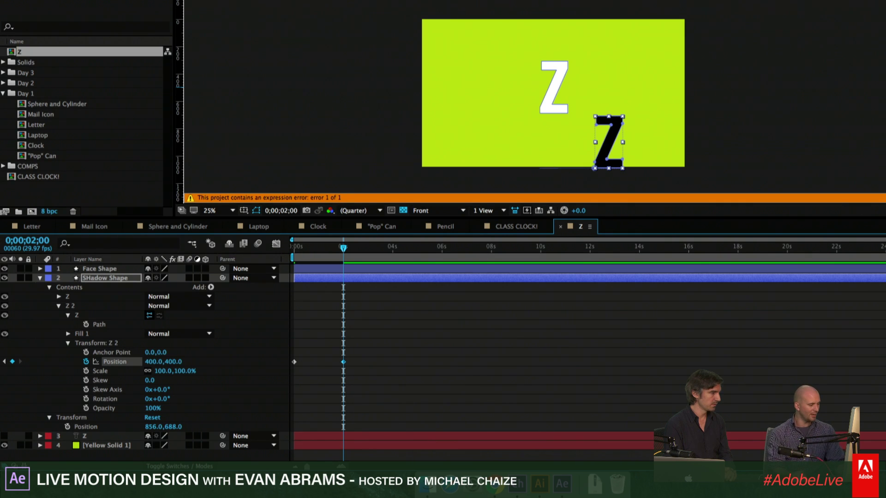
Preview the Z 2 movement and hide the Face Shape layer
key(space)
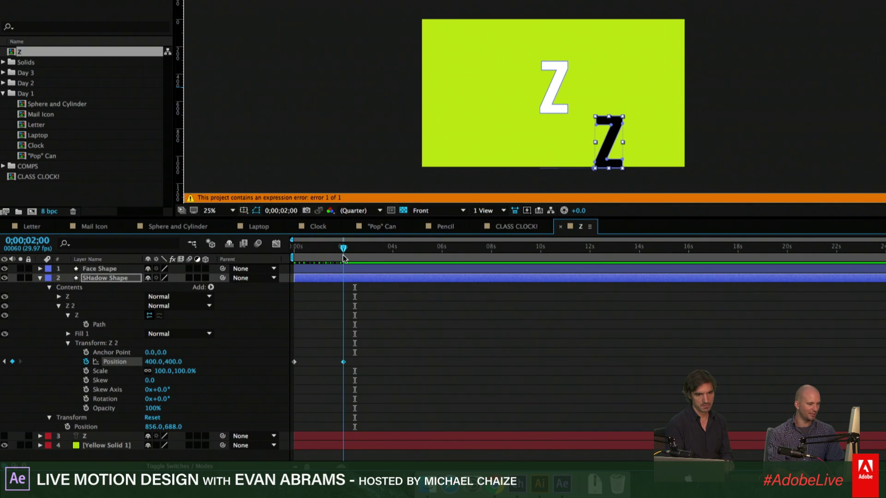
click(379, 337)
click(613, 149)
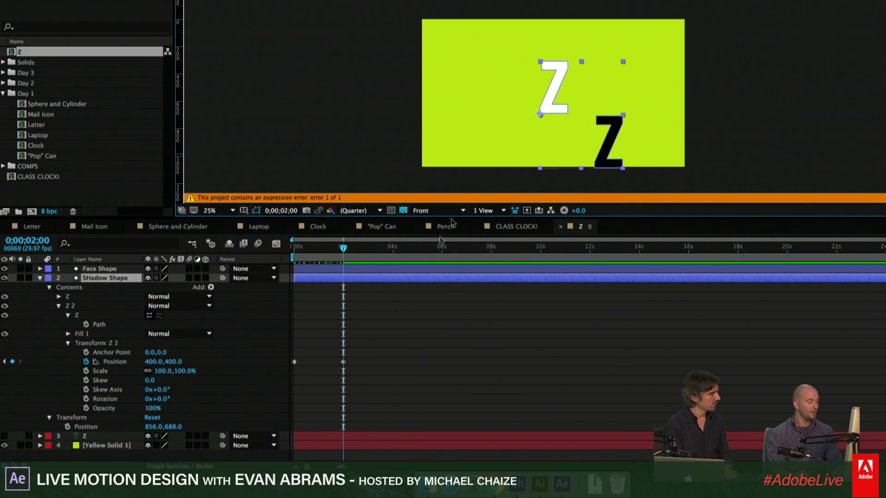
click(5, 269)
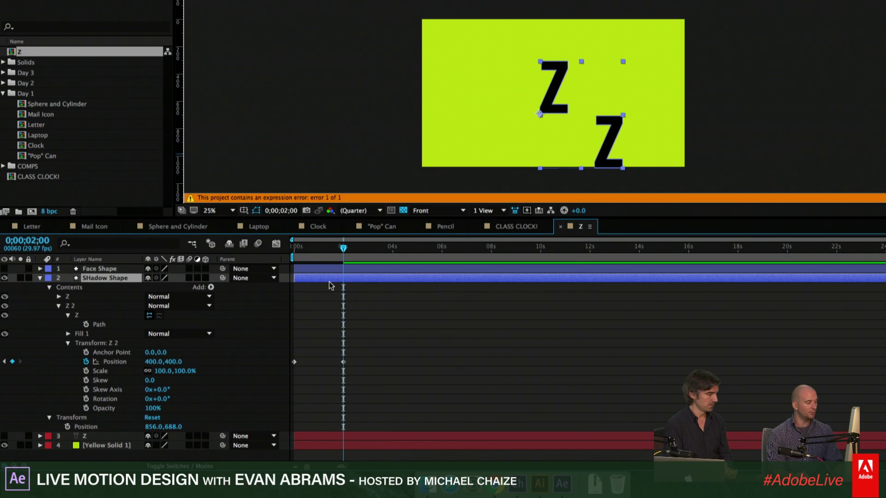
Within SHadow Shape's contents, draw a straight Pen path edge from beside the original Z's upper-right corner to the copy's upper-right corner
click(70, 287)
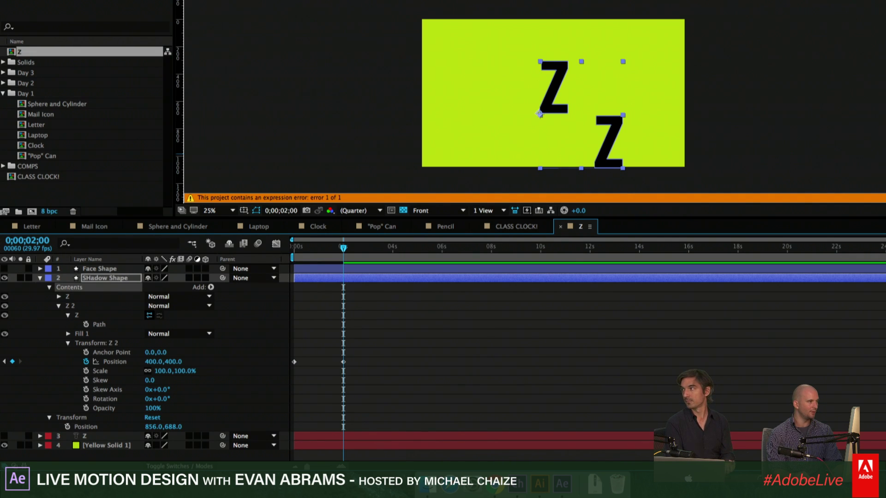
scroll(580, 64, up, 1)
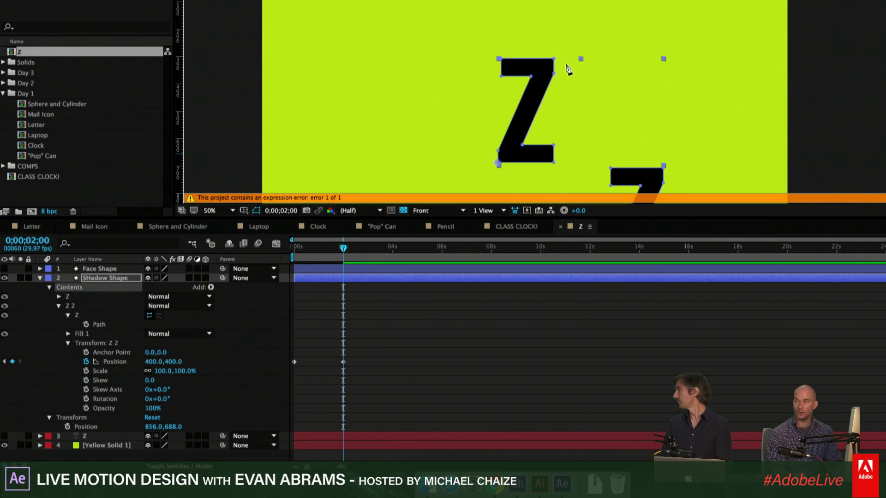
drag(623, 119, 582, 76)
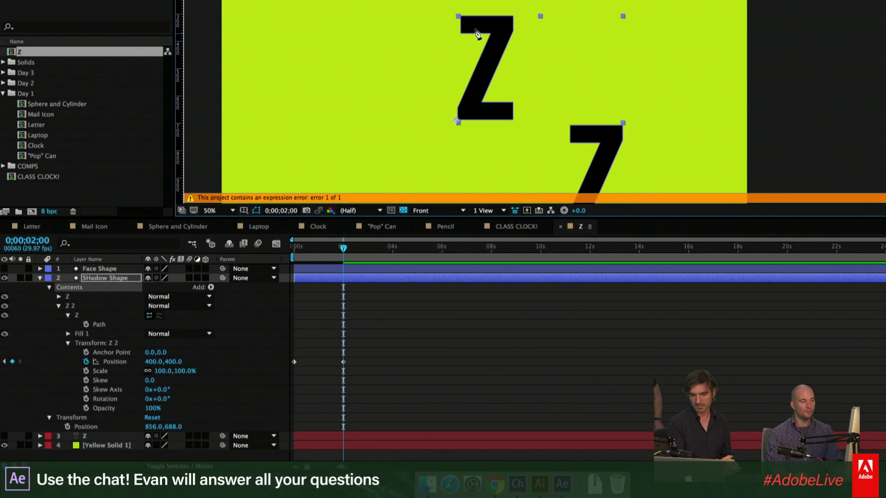
click(521, 22)
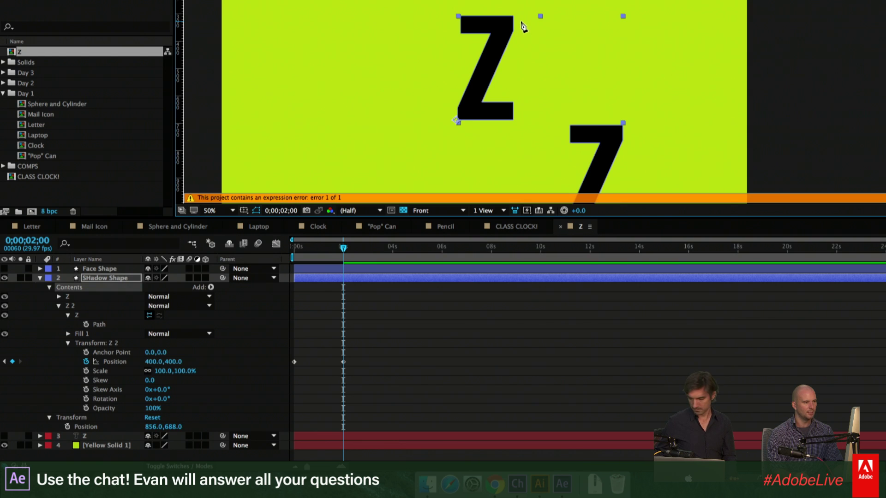
click(618, 121)
Continue the path along the copy's diagonal, back to the original Z's lower inner corner and up its diagonal, closing the connecting shape
drag(673, 143, 667, 93)
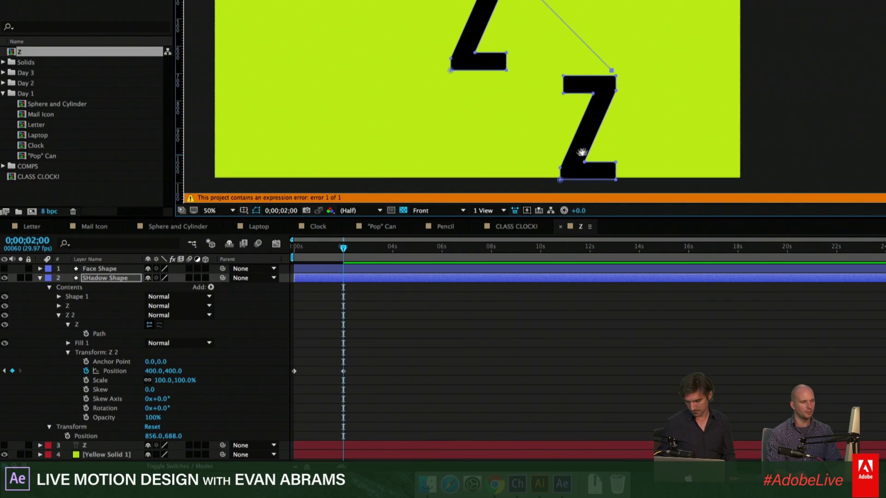
scroll(583, 152, down, 2)
scroll(569, 82, up, 1)
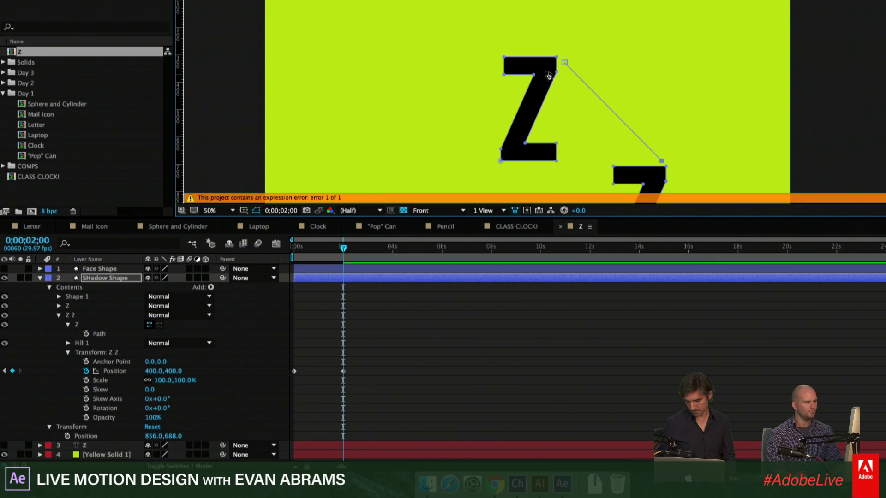
scroll(568, 82, up, 1)
scroll(574, 69, down, 1)
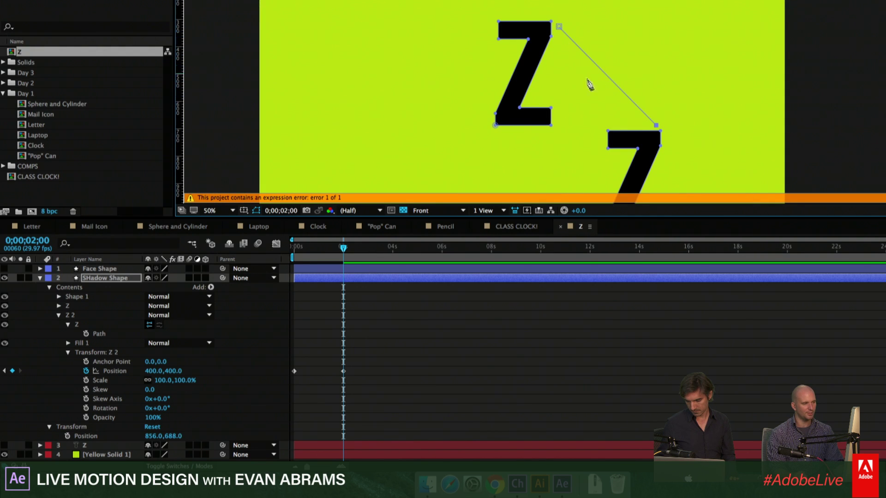
drag(658, 126, 590, 29)
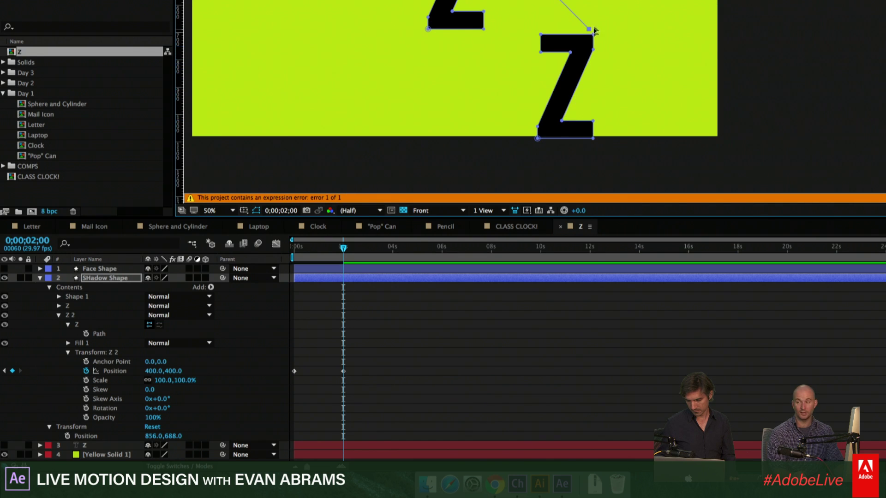
drag(582, 56, 554, 121)
drag(528, 47, 581, 145)
click(500, 114)
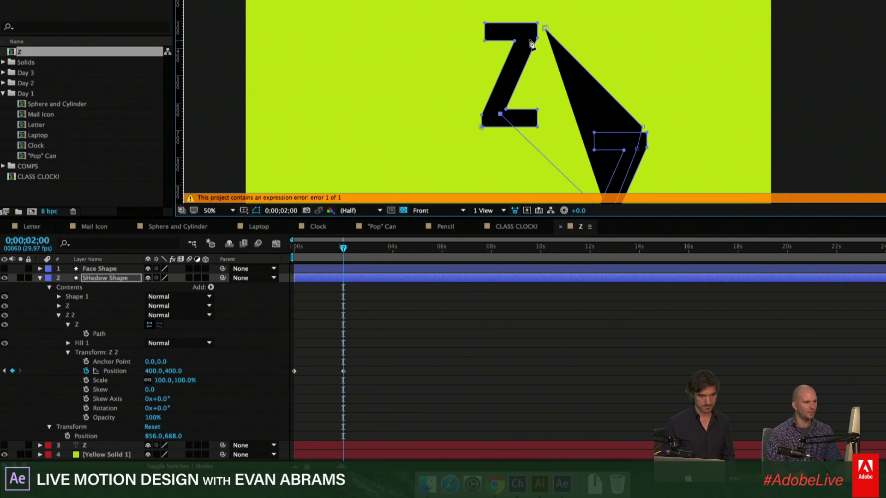
click(530, 39)
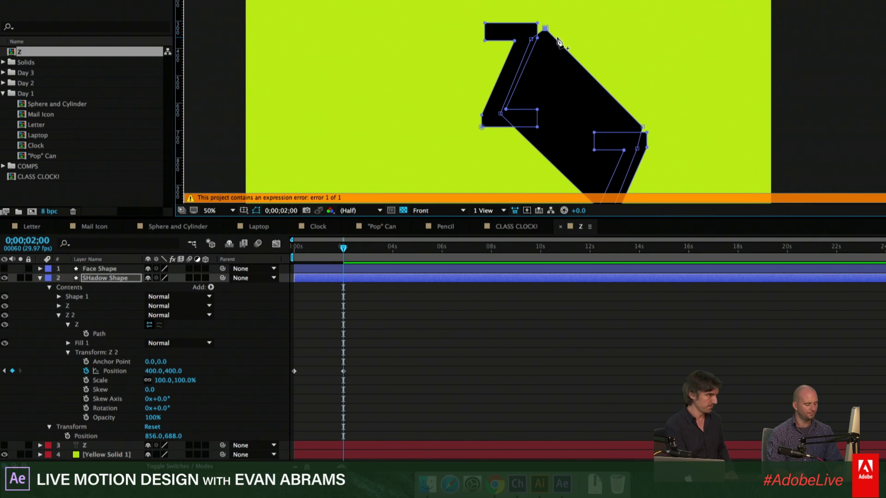
Align the connecting shape's vertices with the original Z's upper-right corner and lower inner corner
scroll(558, 35, up, 4)
drag(561, 21, 531, 1)
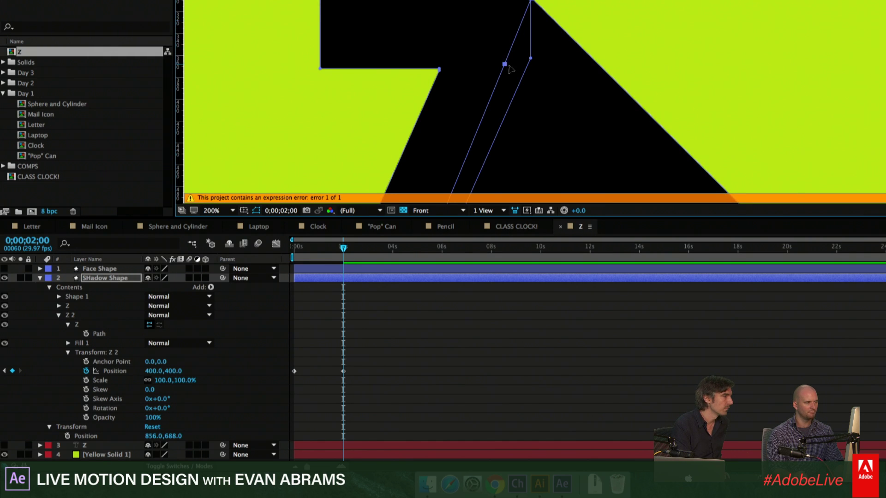
scroll(509, 69, down, 6)
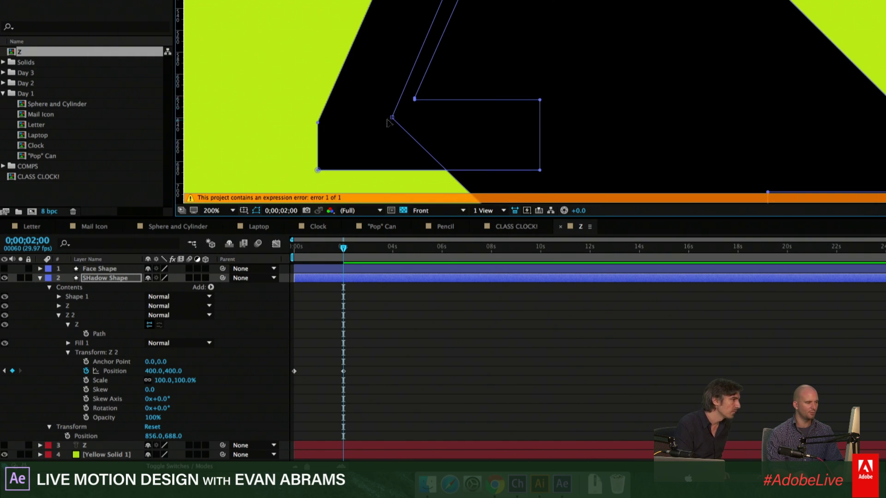
drag(390, 119, 414, 100)
scroll(631, 107, down, 4)
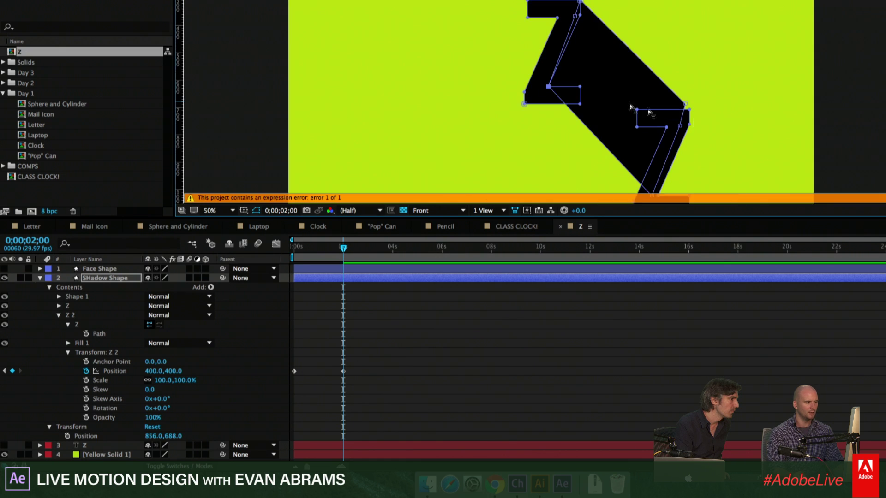
Align the connecting shape's other vertices with the Z copy's upper-right corner and lower inner corner
scroll(631, 107, up, 6)
scroll(619, 35, up, 3)
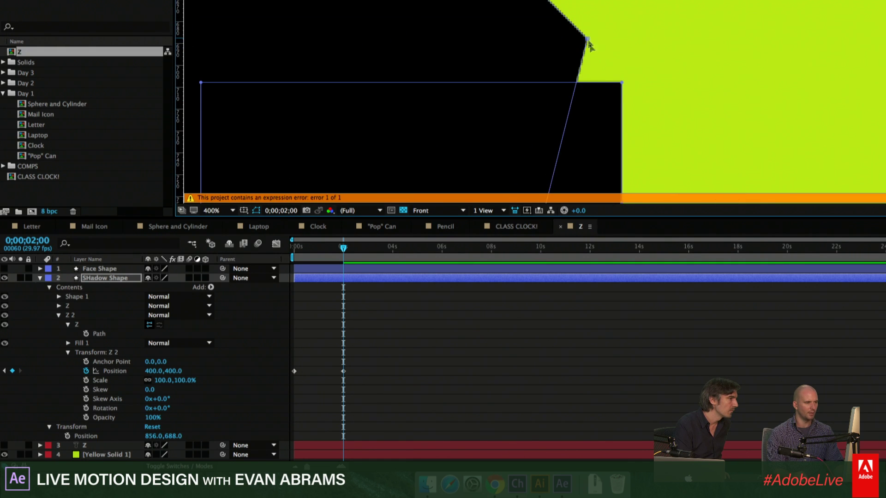
scroll(607, 97, down, 4)
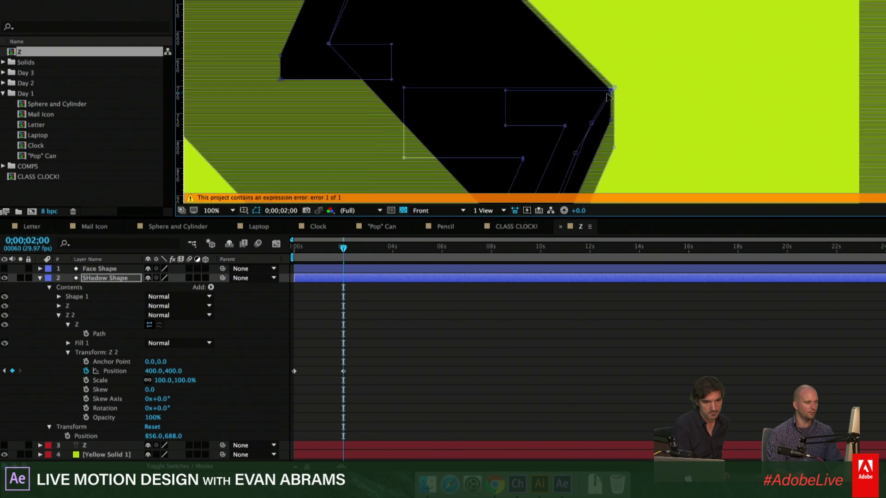
scroll(608, 97, down, 2)
scroll(585, 125, up, 4)
scroll(501, 89, up, 1)
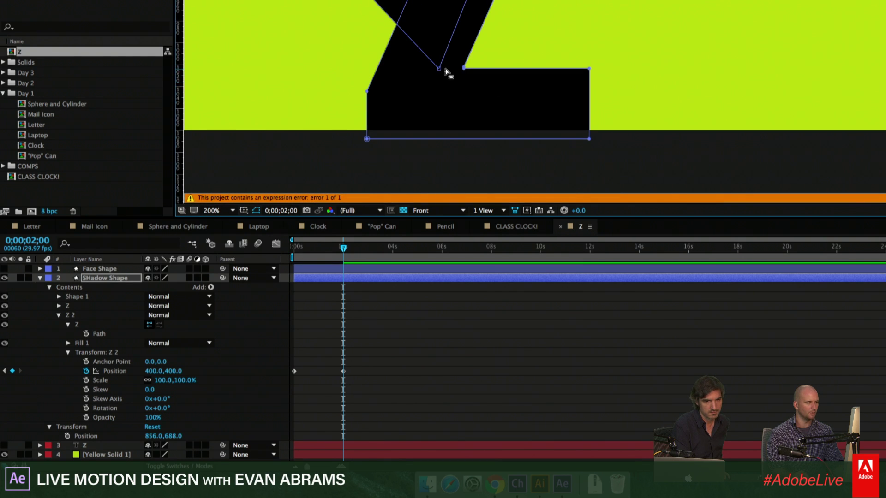
drag(445, 70, 530, 157)
scroll(463, 68, down, 4)
scroll(466, 85, up, 2)
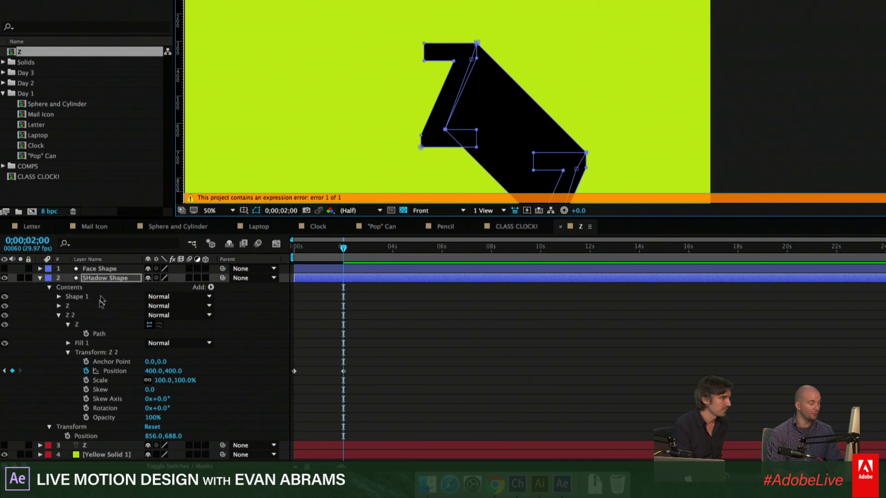
Expand Shape 1 and Path 1, and set a Path keyframe at 2 seconds
click(59, 297)
click(68, 306)
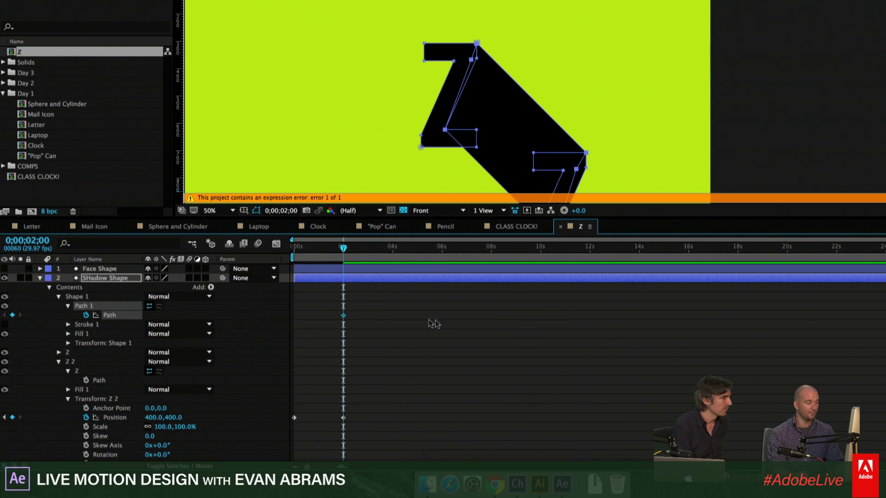
key(comma)
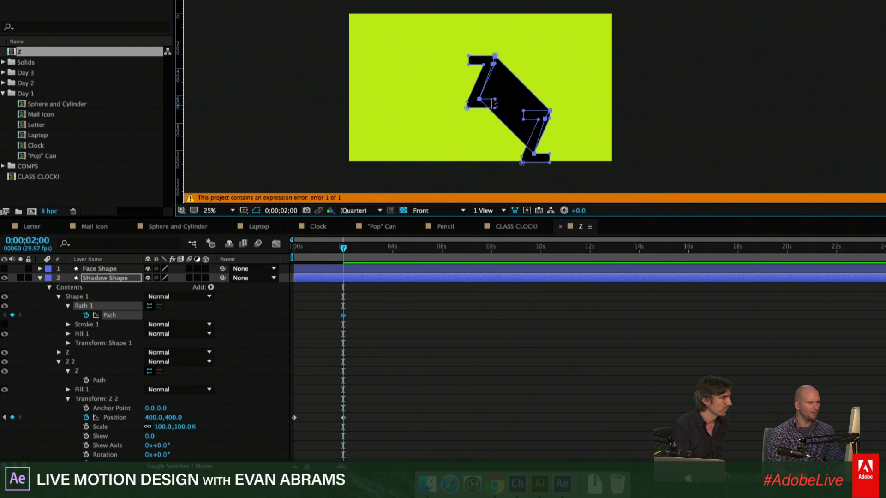
scroll(494, 105, up, 2)
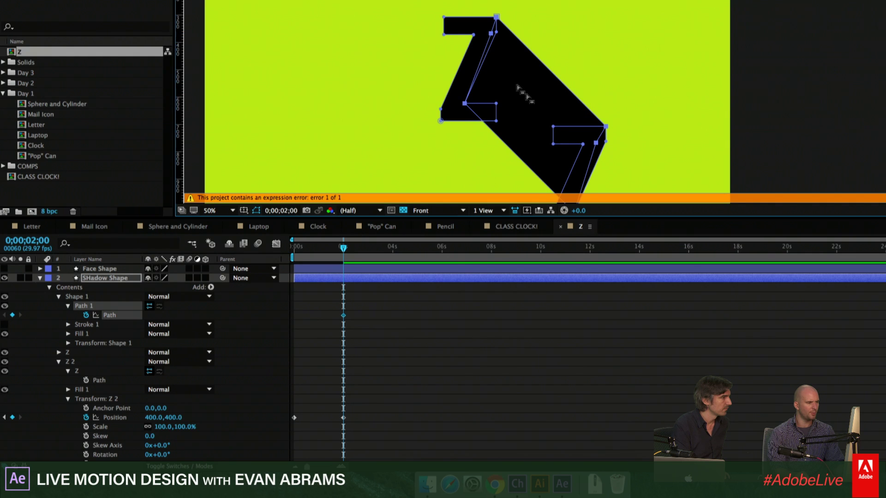
Draw a second closed four-point path in SHadow Shape connecting the undersides of both Zs' top bars
click(322, 318)
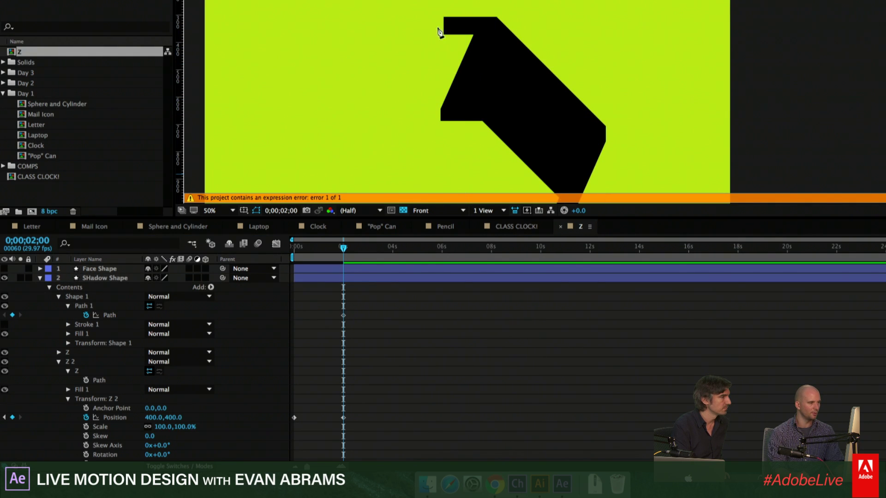
scroll(442, 31, up, 2)
click(386, 278)
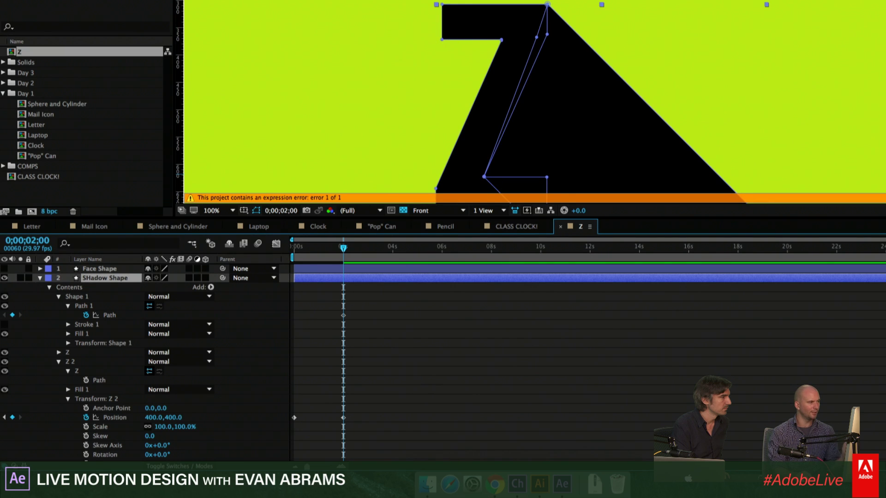
click(446, 35)
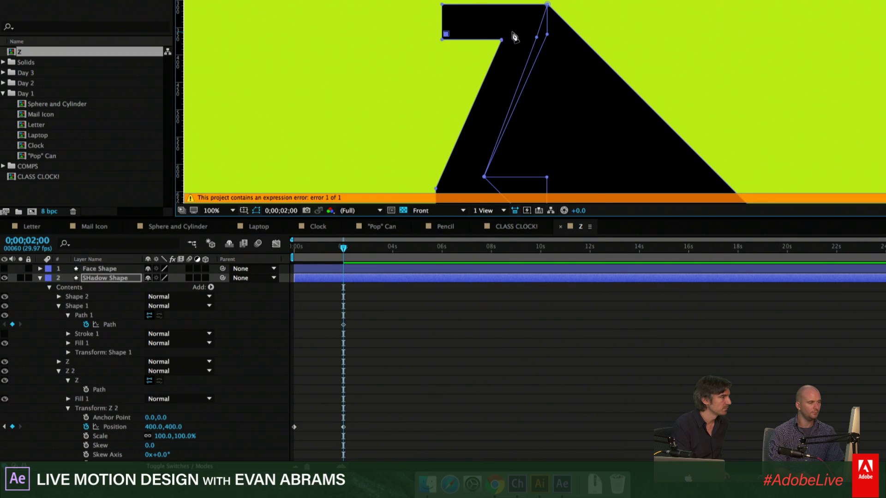
click(513, 32)
drag(599, 114, 531, 29)
scroll(639, 149, down, 2)
scroll(639, 153, up, 2)
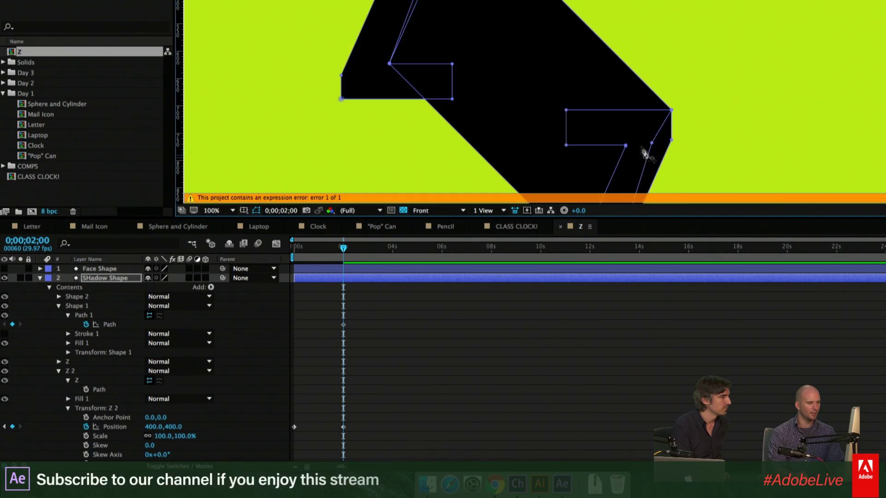
drag(523, 104, 620, 231)
click(449, 48)
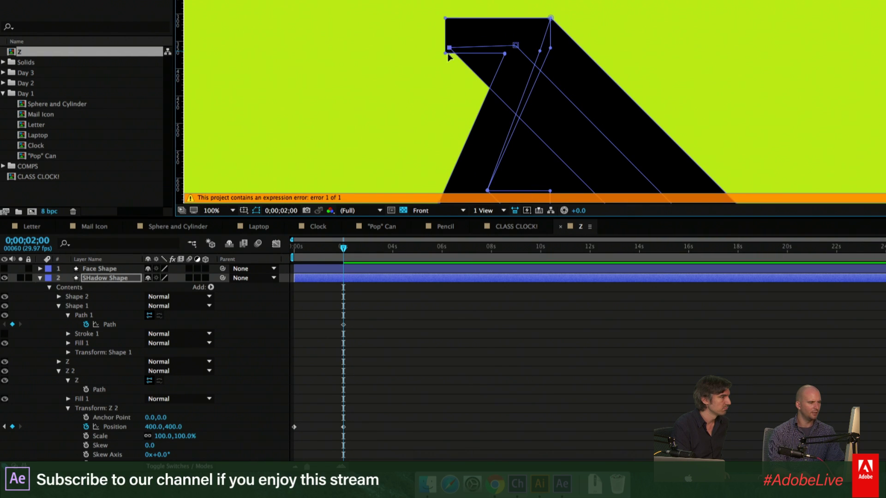
Align the second path's left vertices with both Zs' top-bar lower-left corners and adjust its right vertices inside the letters
drag(449, 48, 445, 53)
drag(515, 46, 515, 53)
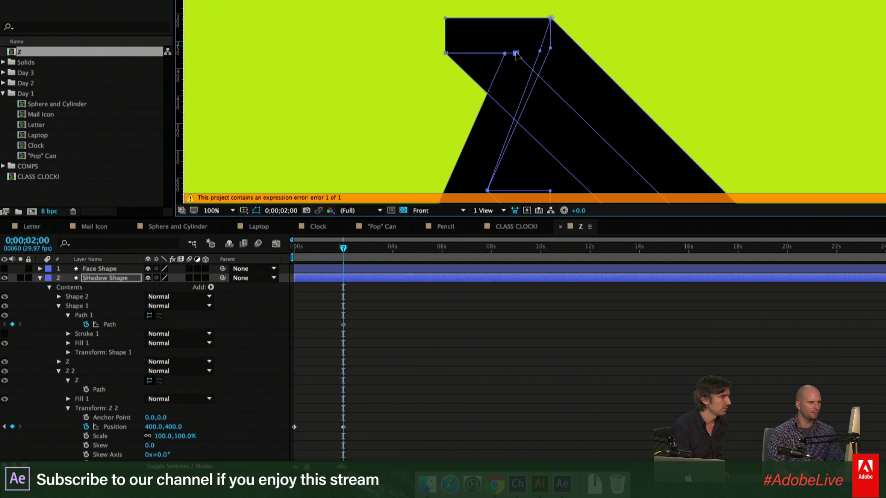
scroll(517, 53, down, 2)
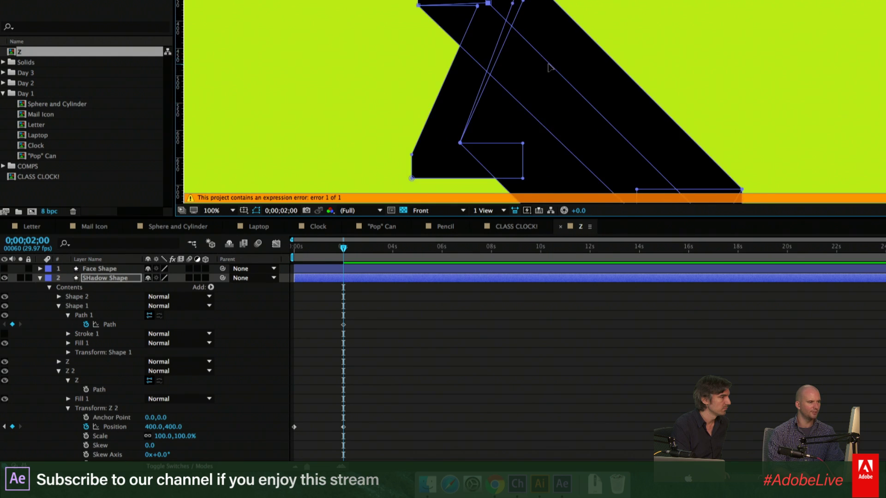
drag(518, 34, 518, 27)
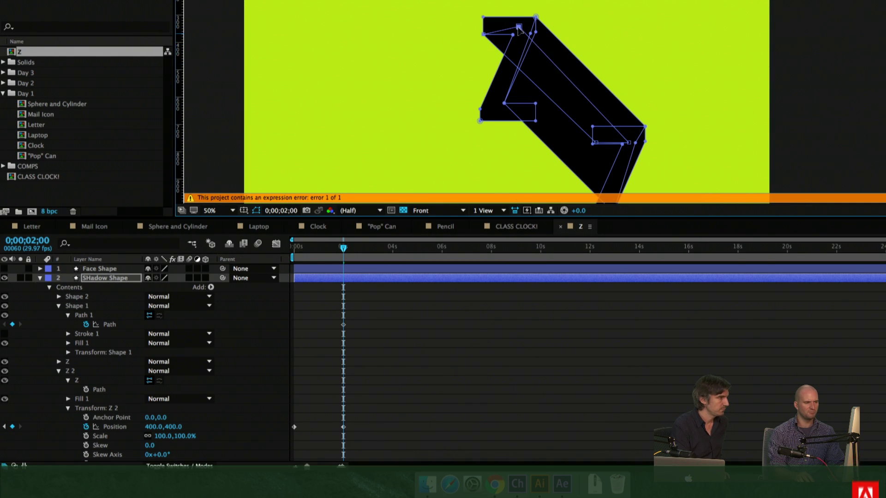
scroll(631, 141, up, 1)
drag(562, 144, 556, 147)
drag(626, 144, 628, 148)
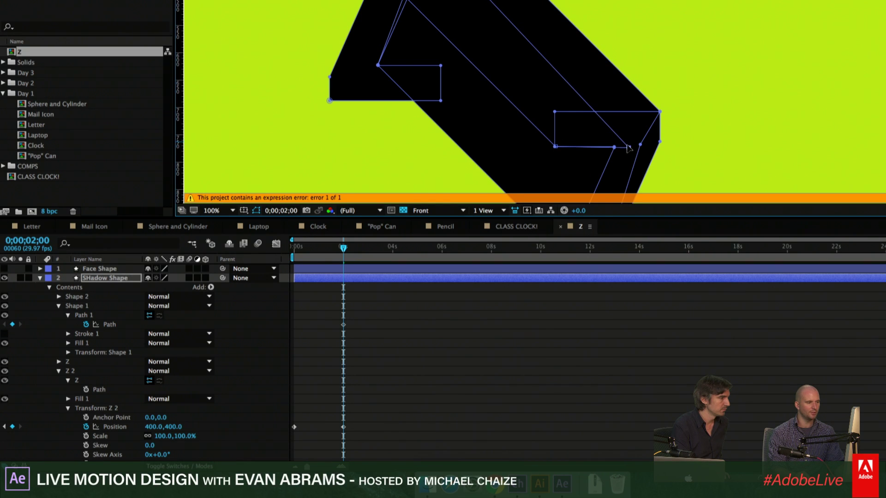
Draw a third closed four-point path connecting both Zs' bottom bars, placing its first vertex at the original Z's lower-left corner
scroll(628, 148, down, 3)
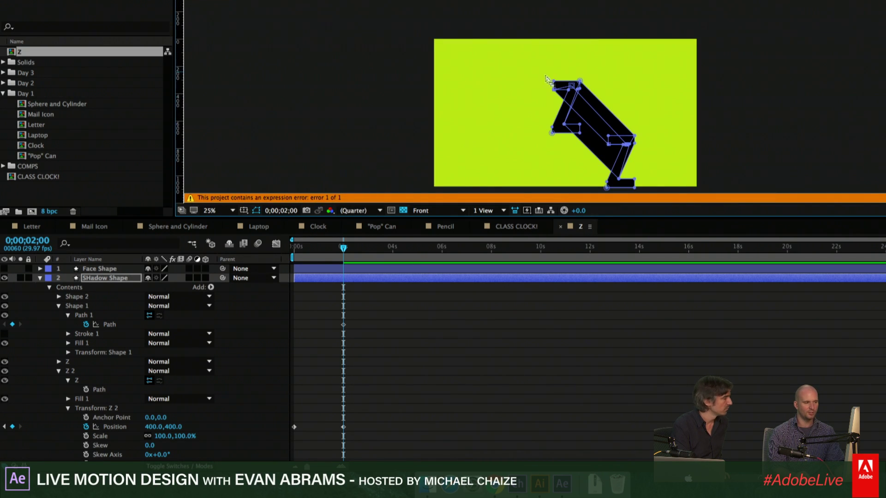
scroll(584, 116, up, 1)
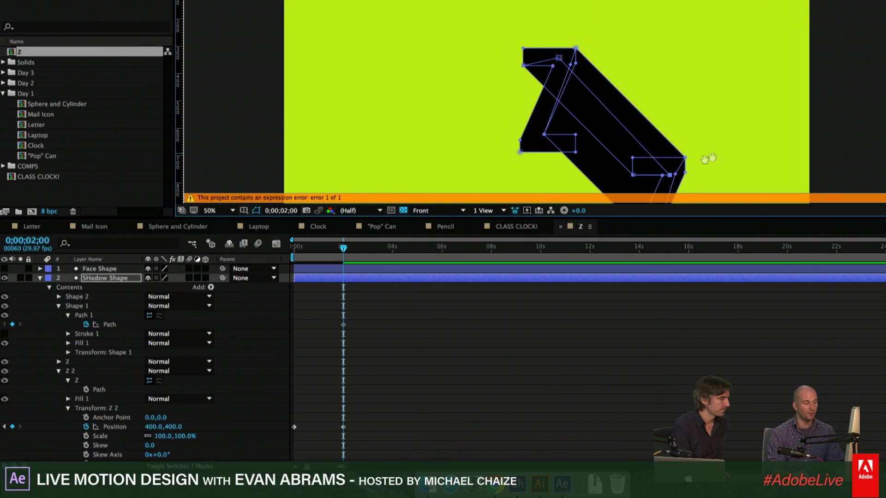
drag(625, 174, 528, 68)
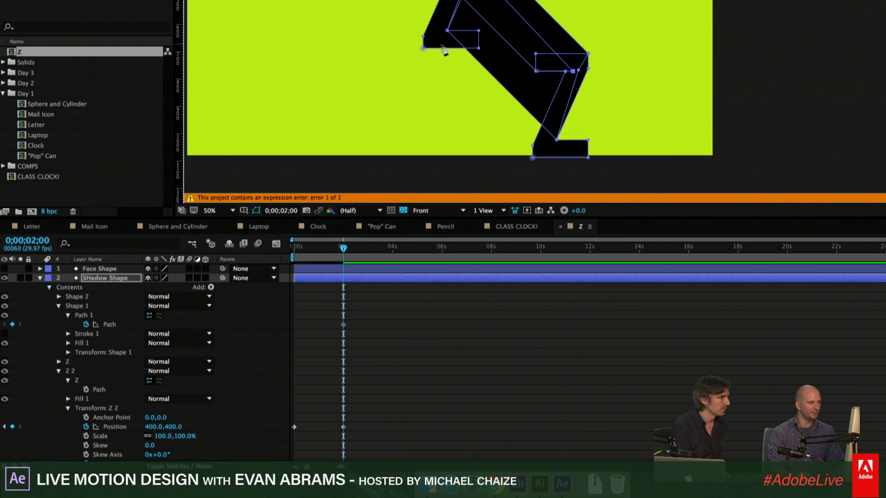
scroll(428, 56, up, 1)
key(g)
click(422, 30)
click(513, 30)
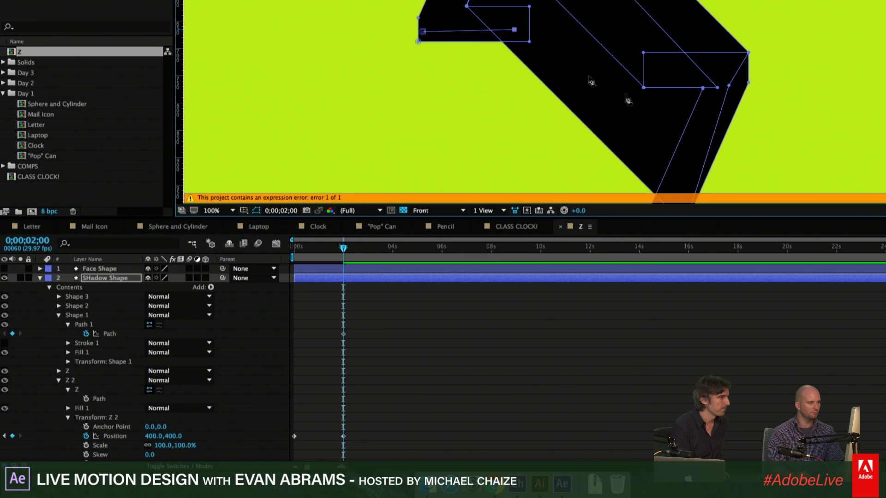
drag(704, 178, 628, 91)
click(661, 153)
click(588, 160)
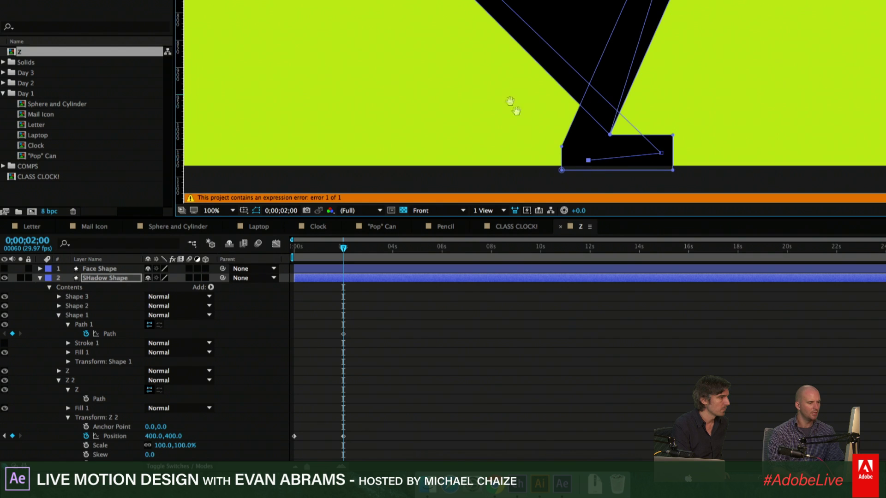
drag(469, 24, 522, 103)
click(394, 31)
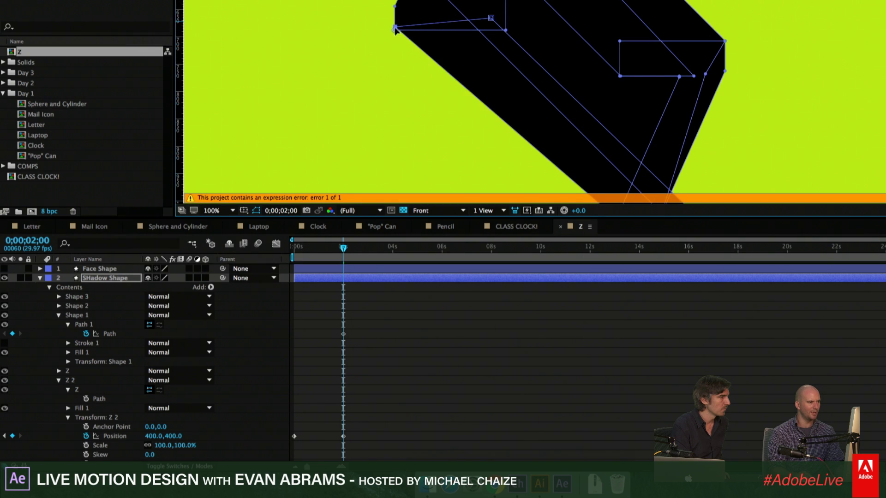
Align the third path's vertices with the moved Z's two lower bottom-bar corners and near the original Z's lower-right corner
mouse_move(491, 18)
mouse_down()
mouse_move(505, 30)
mouse_move(501, 21)
mouse_up()
drag(621, 134, 590, 58)
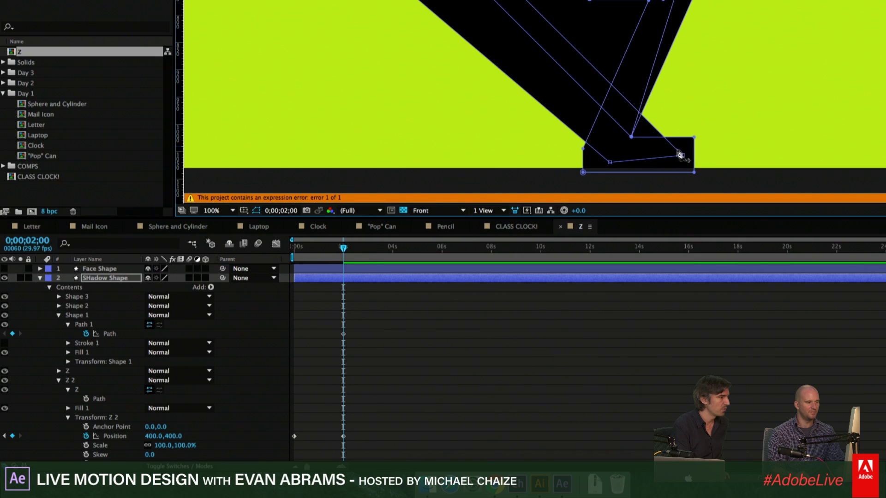
drag(679, 156, 692, 173)
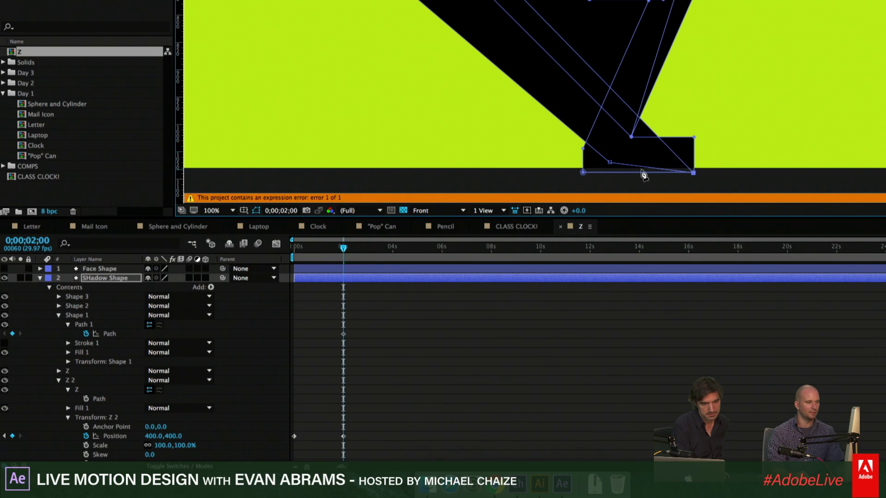
drag(609, 162, 598, 171)
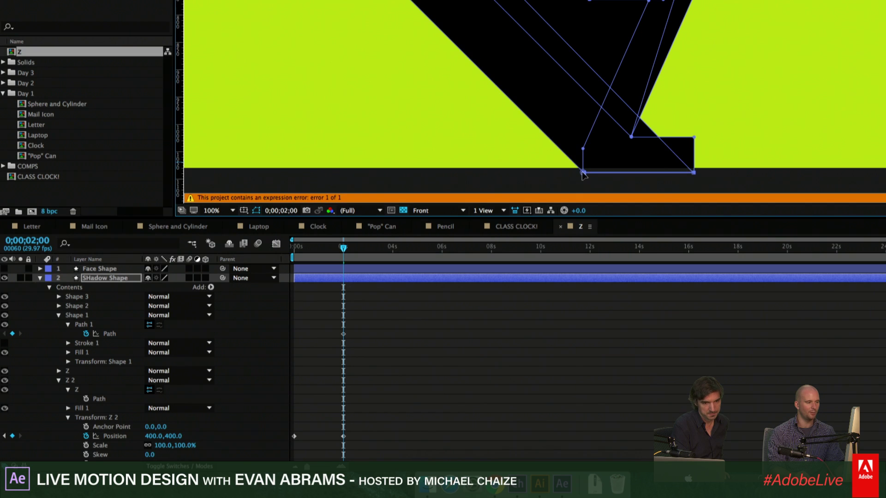
scroll(584, 174, down, 1)
scroll(523, 67, up, 1)
mouse_move(531, 52)
mouse_down()
mouse_move(538, 61)
mouse_move(530, 56)
mouse_up()
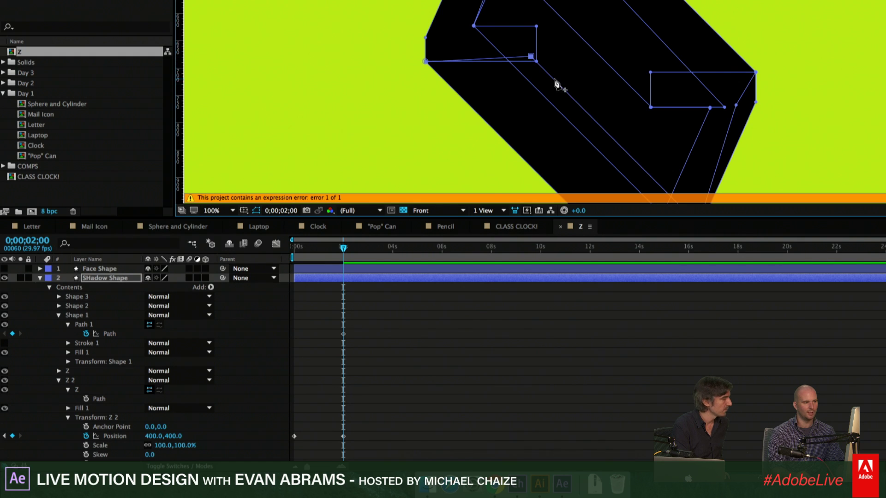
Show the Face Shape layer and move the third path's right vertices to the upper-right corners of both Zs' bottom bars
scroll(650, 121, down, 4)
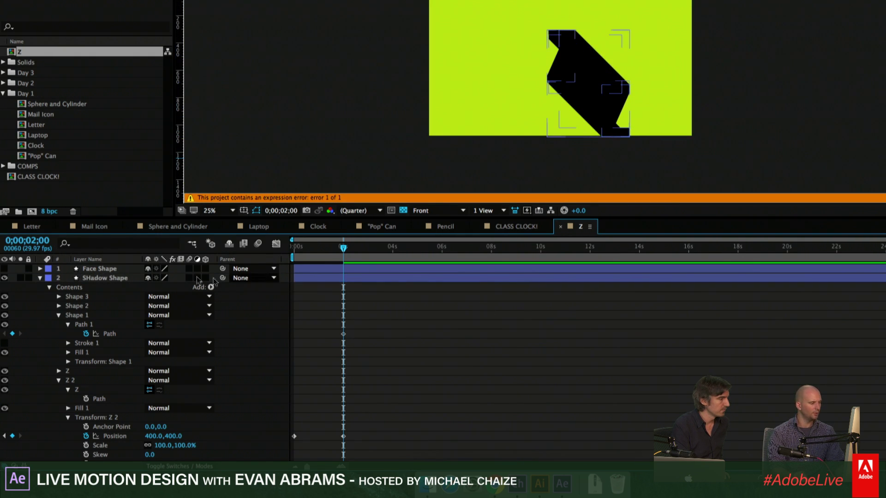
click(5, 269)
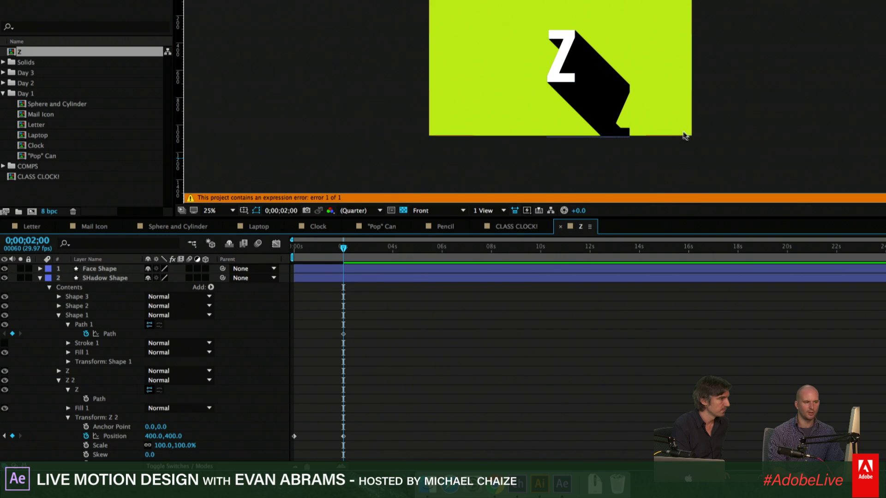
scroll(629, 134, up, 2)
drag(590, 85, 586, 112)
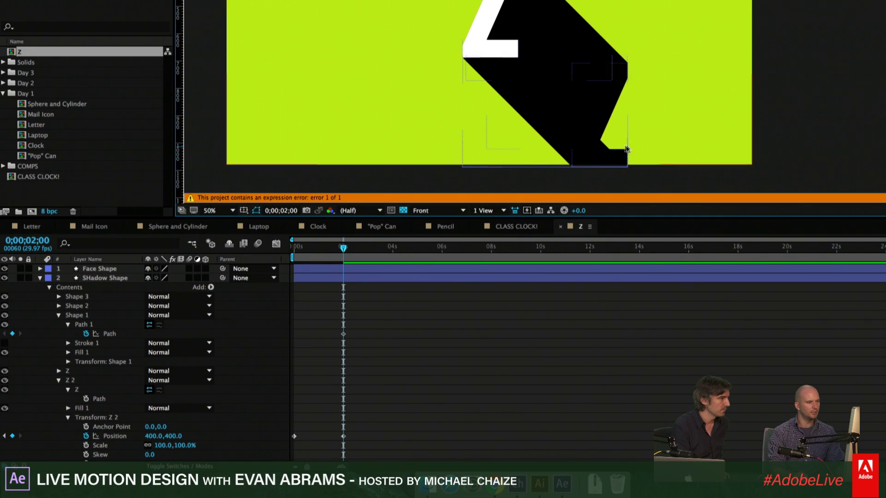
click(600, 145)
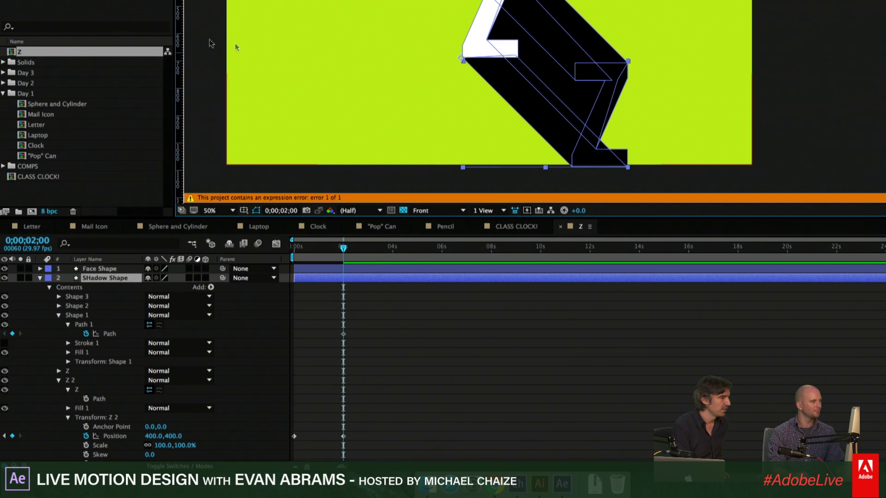
key(g)
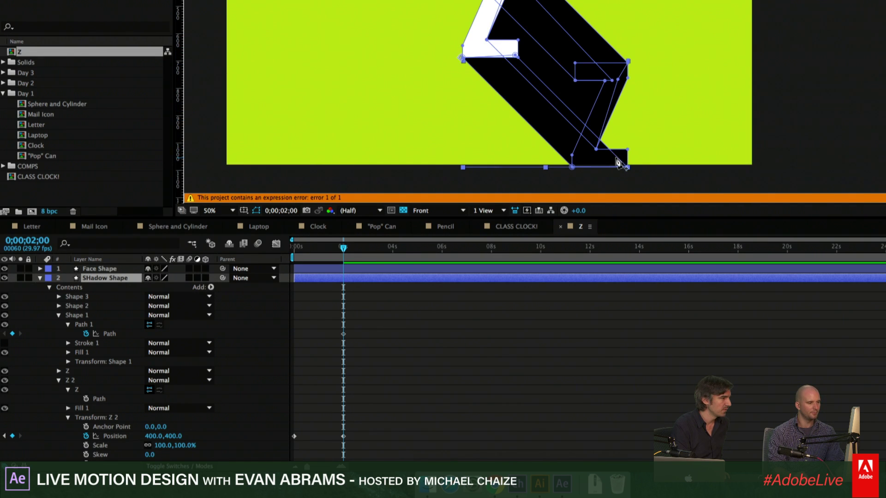
drag(617, 158, 626, 150)
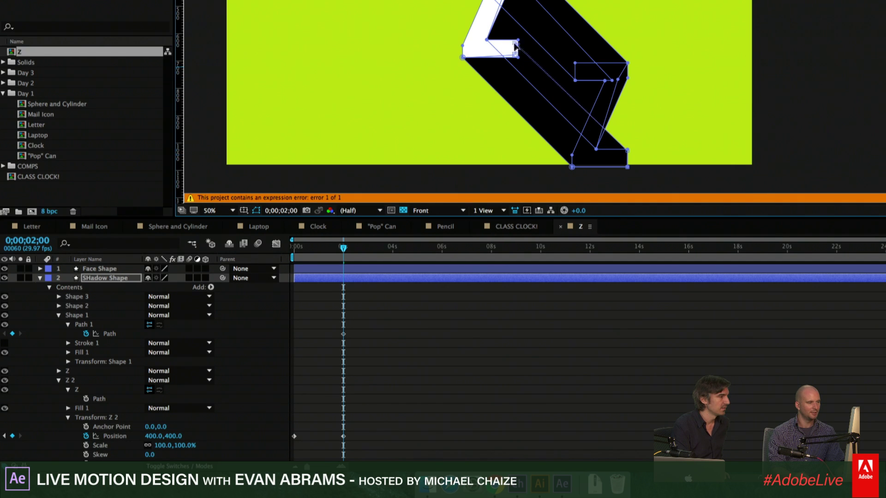
drag(526, 65, 519, 42)
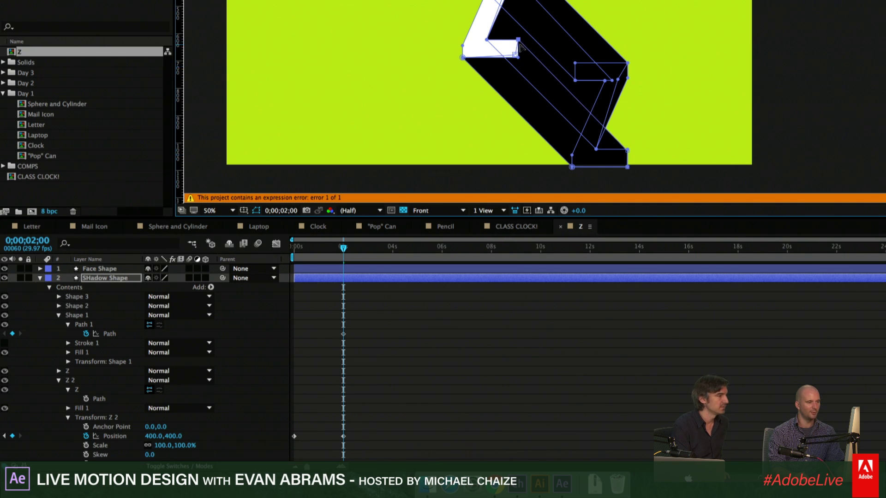
scroll(519, 46, down, 2)
click(529, 337)
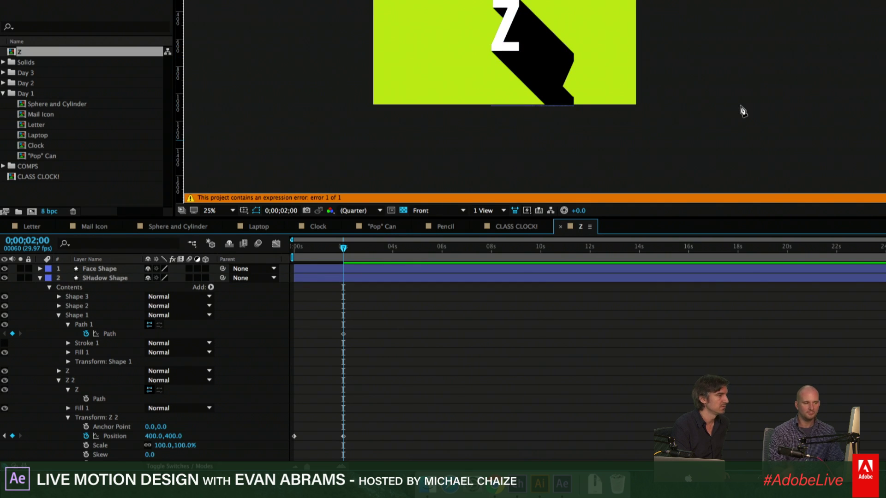
Expand Path 1 in Shape 2 and Shape 3 and set a Path keyframe for each at 2 seconds
click(336, 278)
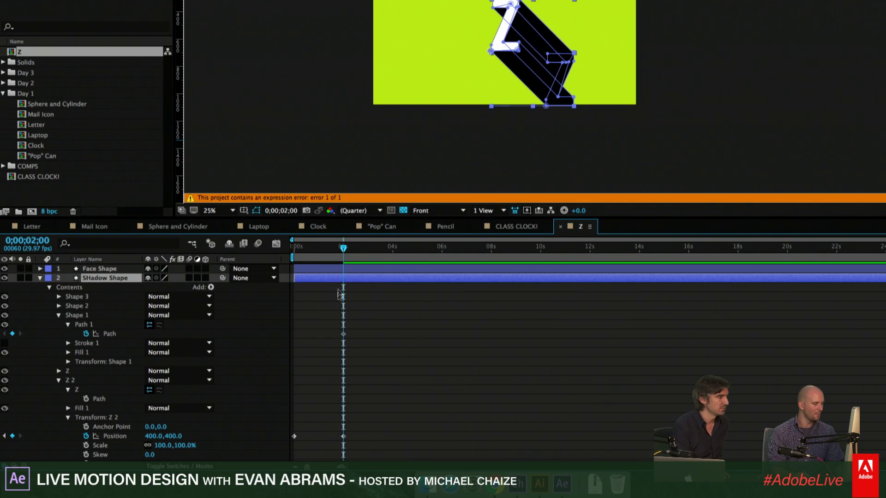
click(343, 334)
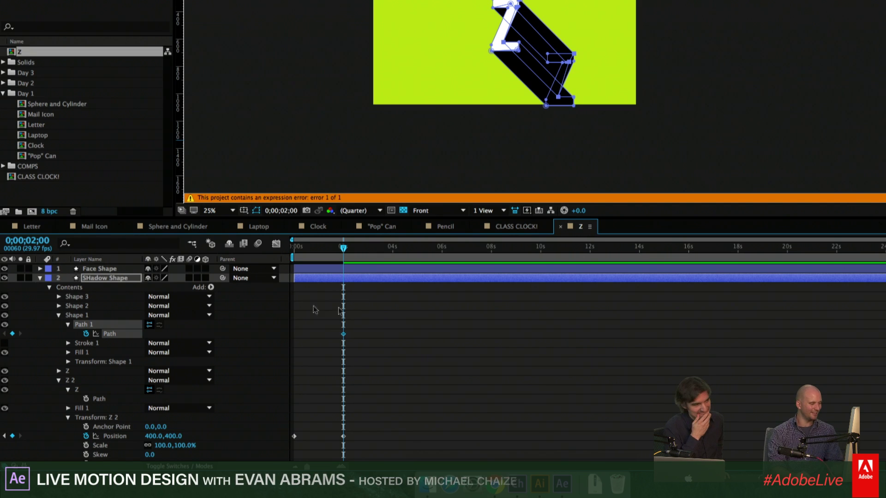
click(59, 306)
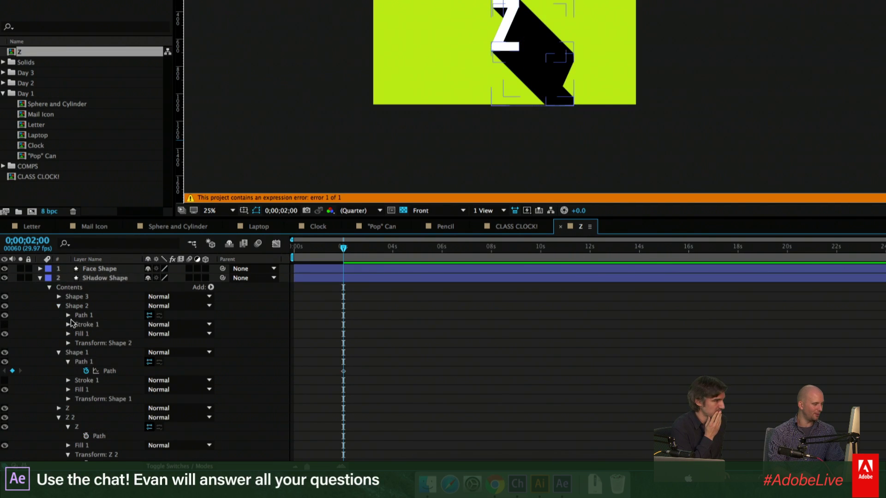
click(68, 316)
click(86, 325)
click(59, 296)
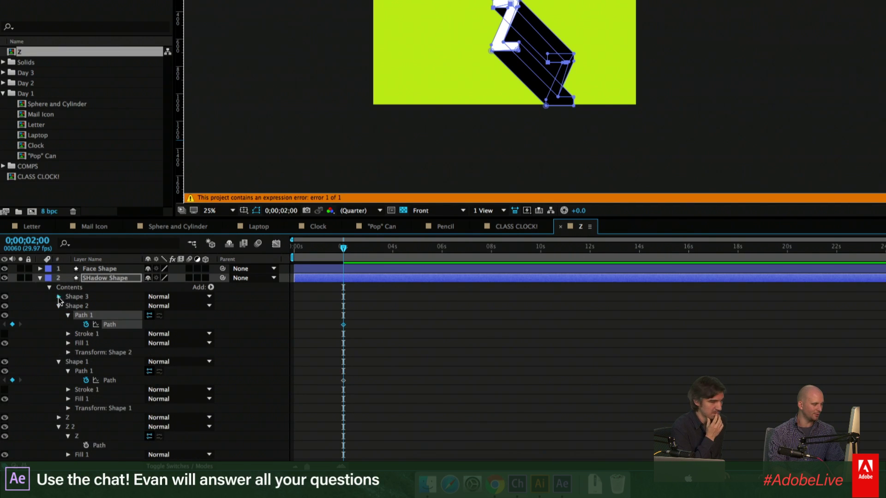
click(68, 306)
click(86, 315)
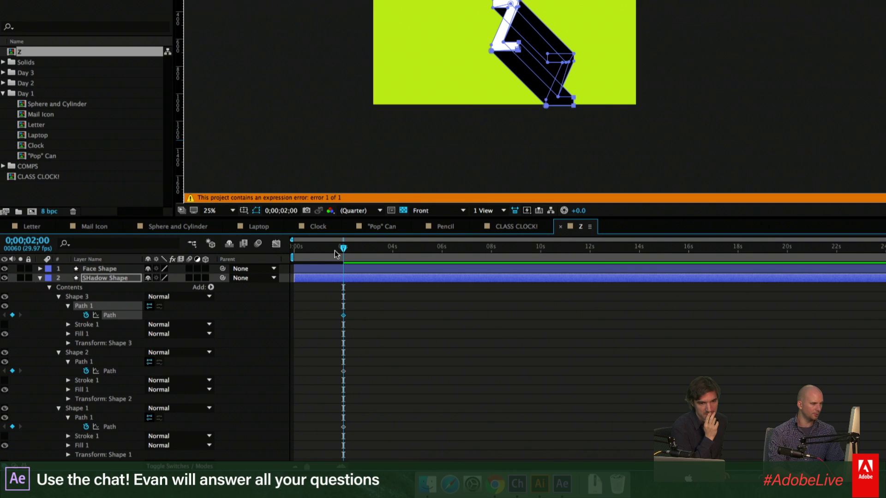
At 0 seconds, collapse the three paths' far vertices together onto the matching corners of the original Z, hiding the shadow
drag(343, 248, 262, 251)
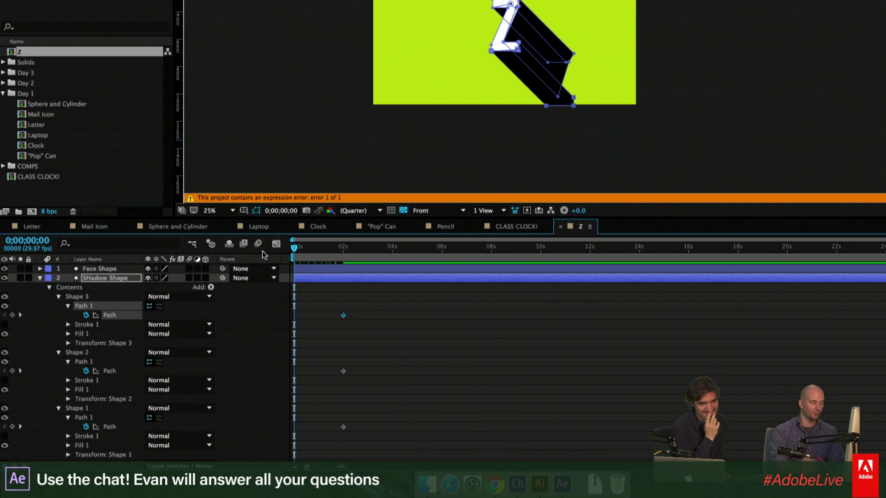
drag(376, 306, 330, 444)
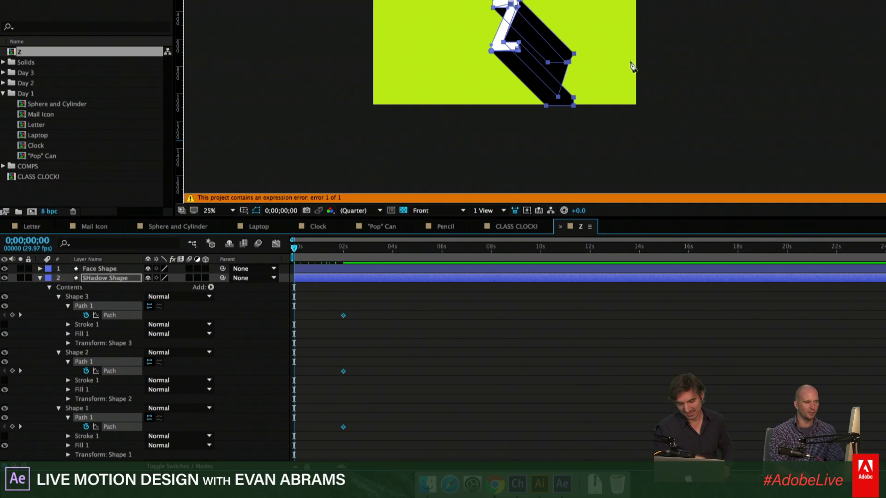
drag(573, 53, 540, 21)
key(super+z)
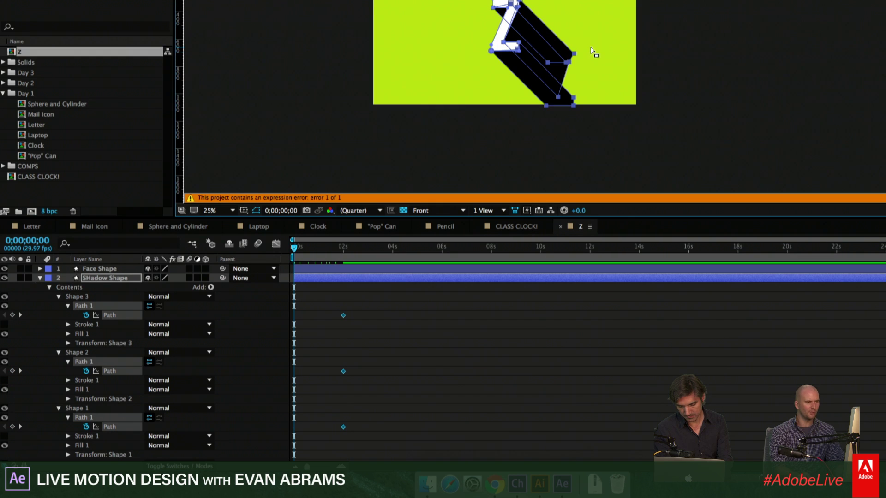
drag(595, 42, 538, 127)
drag(574, 51, 524, 3)
scroll(524, 3, up, 6)
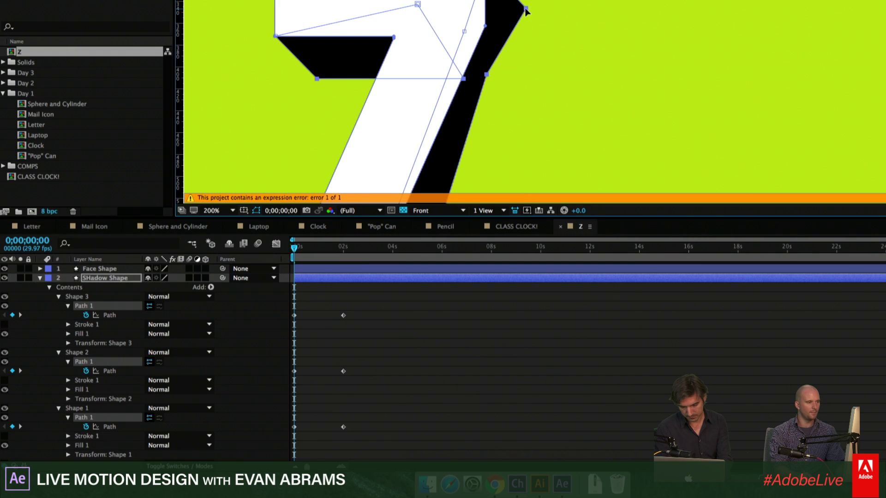
drag(548, 63, 508, 21)
scroll(511, 30, down, 6)
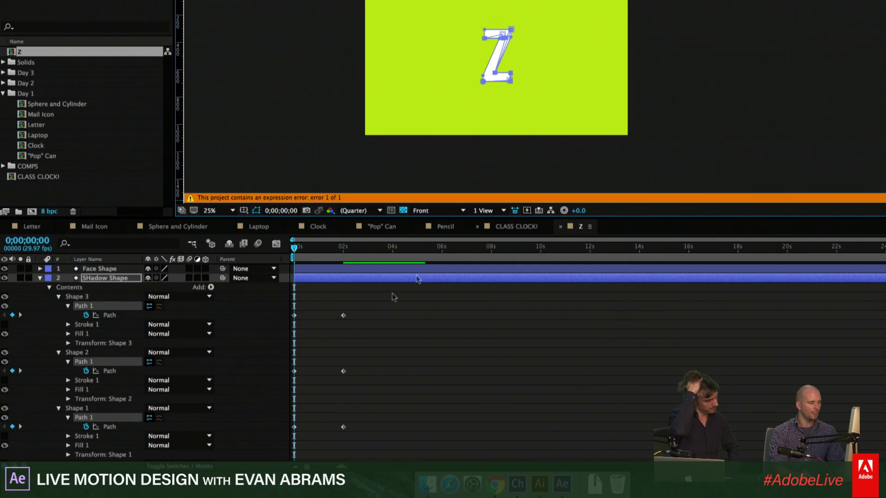
Show only SHadow Shape's keyframed properties and preview the shadow animation
click(359, 280)
key(u)
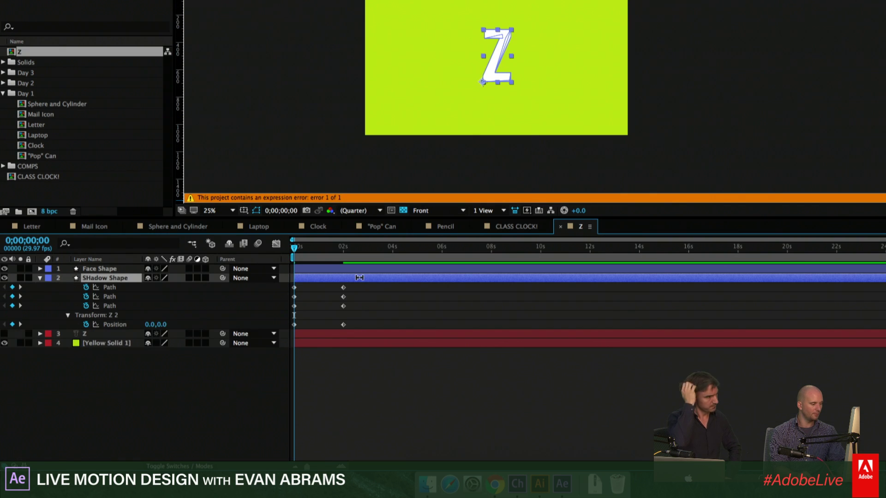
click(391, 300)
key(space)
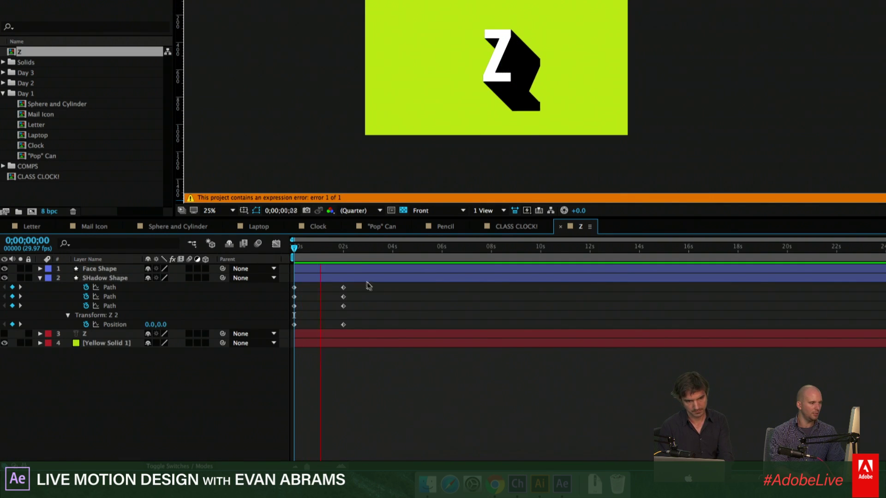
Apply Easy Ease to all Path and Position keyframes of SHadow Shape
click(343, 296)
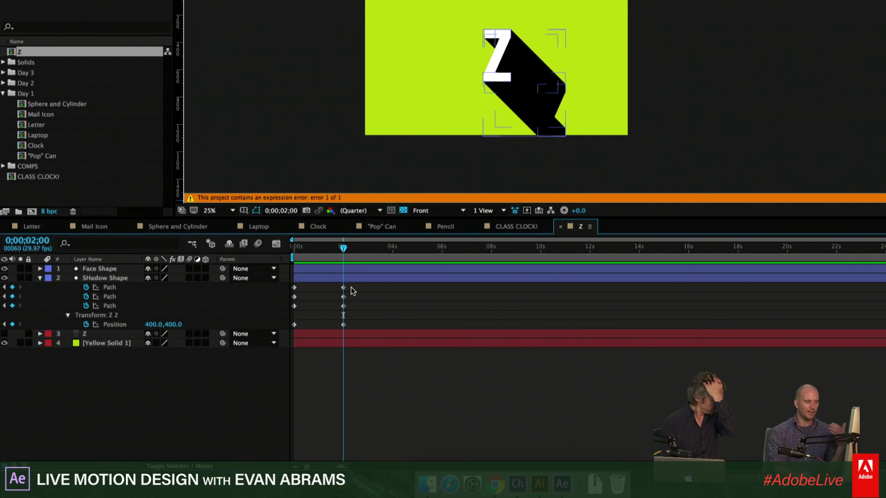
drag(353, 290, 290, 325)
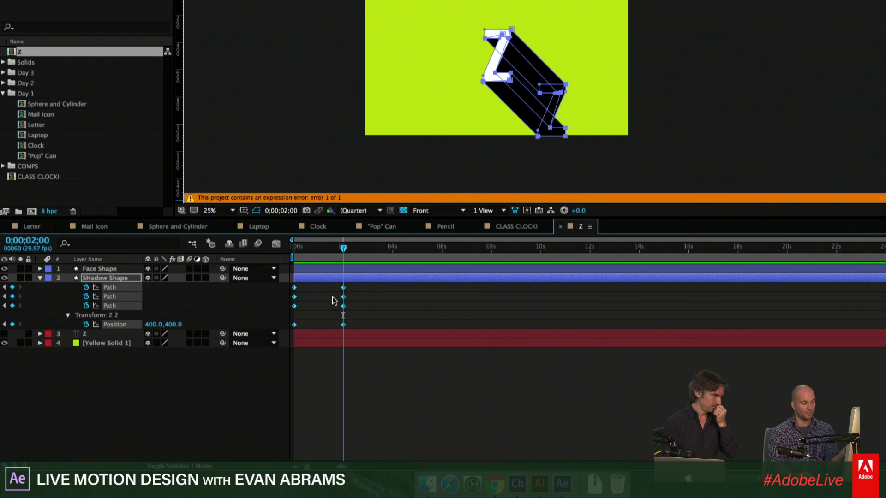
key(F9)
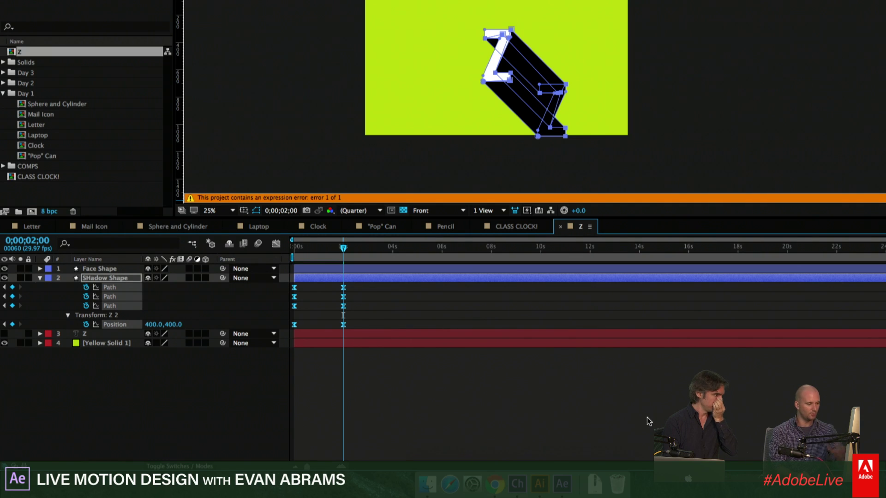
Open the Graph Editor for the selected keyframes, inspect the value graph, and switch back to the speed graph
click(276, 244)
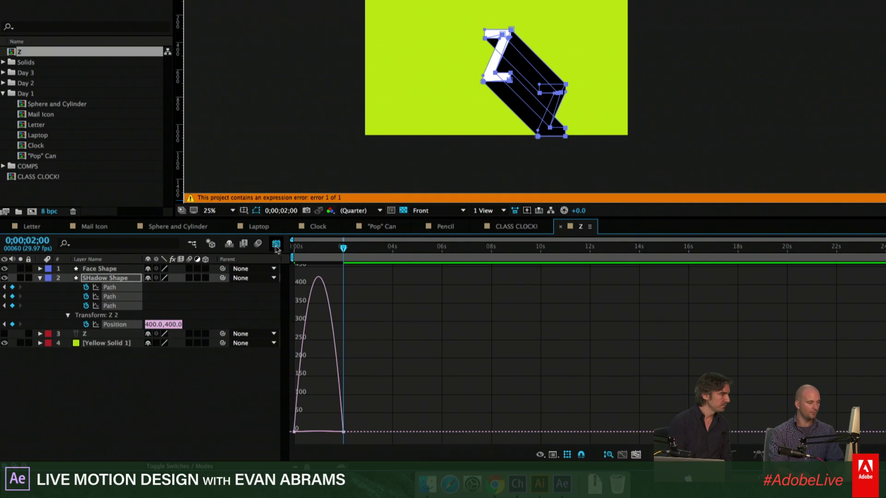
drag(371, 391, 261, 442)
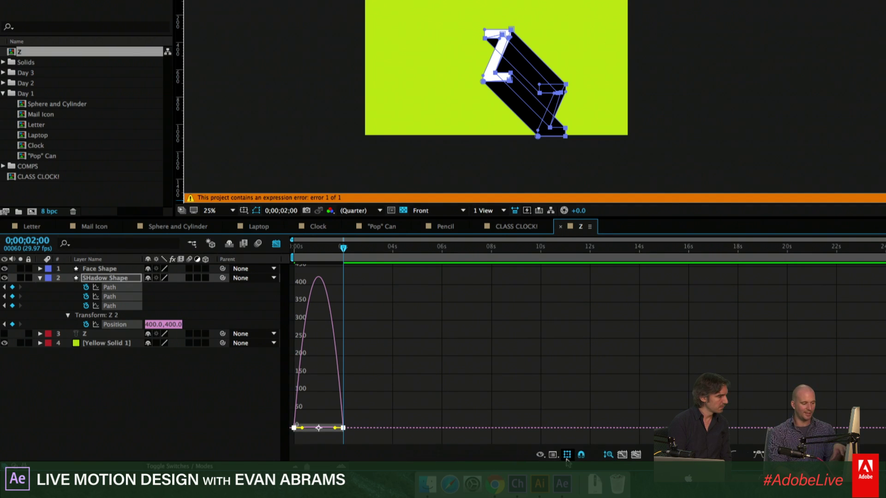
click(539, 455)
click(588, 364)
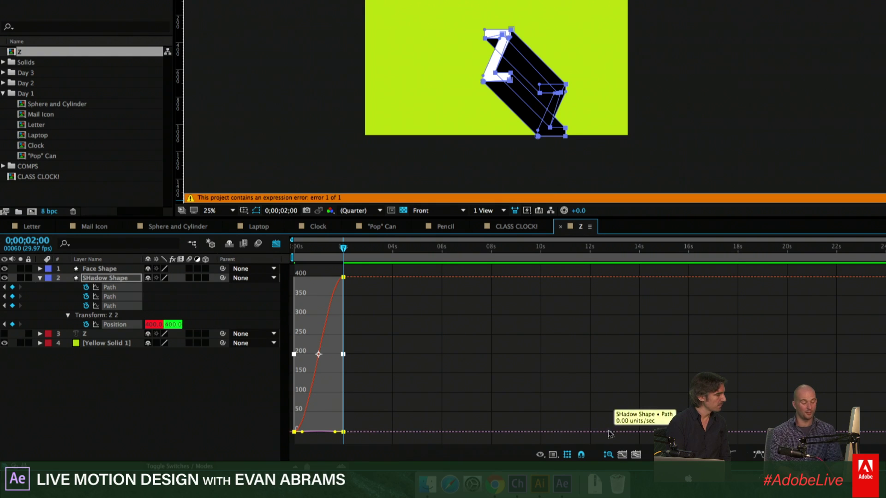
click(552, 455)
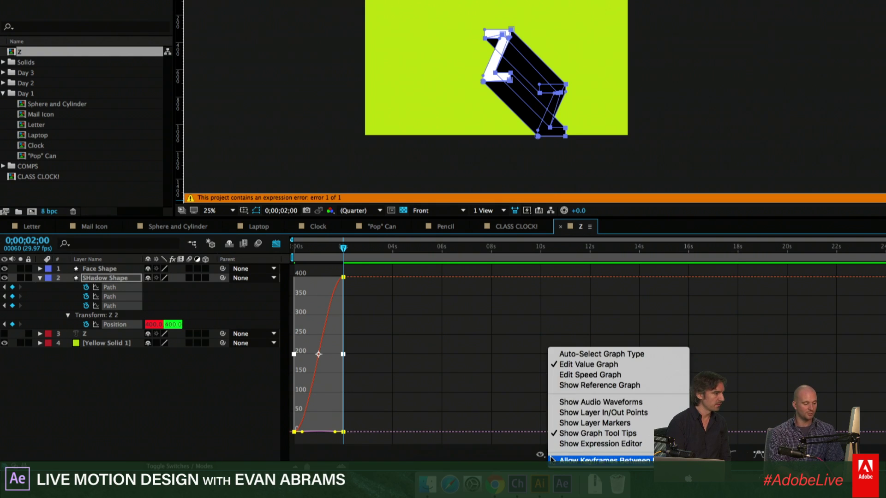
click(568, 379)
Reshape the speed curves for a fast start and long slowdown toward 2 seconds, and preview the animation from 0 seconds
drag(358, 366, 267, 431)
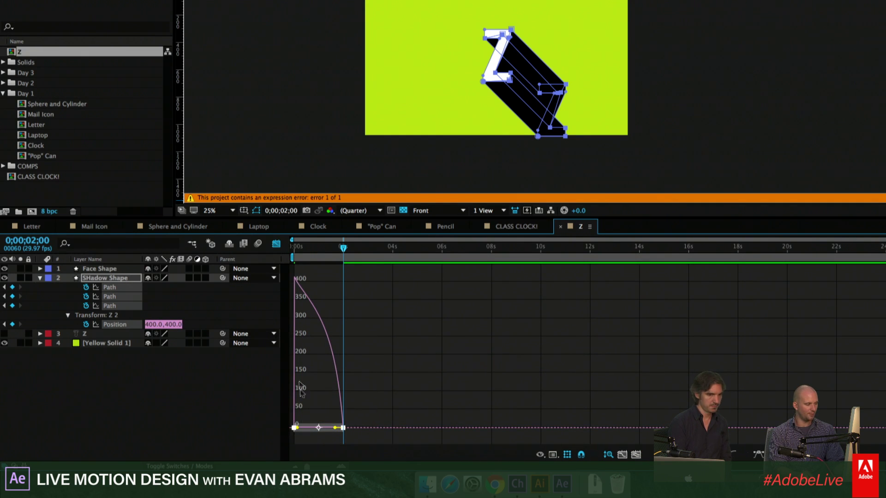
drag(379, 397, 322, 431)
drag(310, 247, 251, 258)
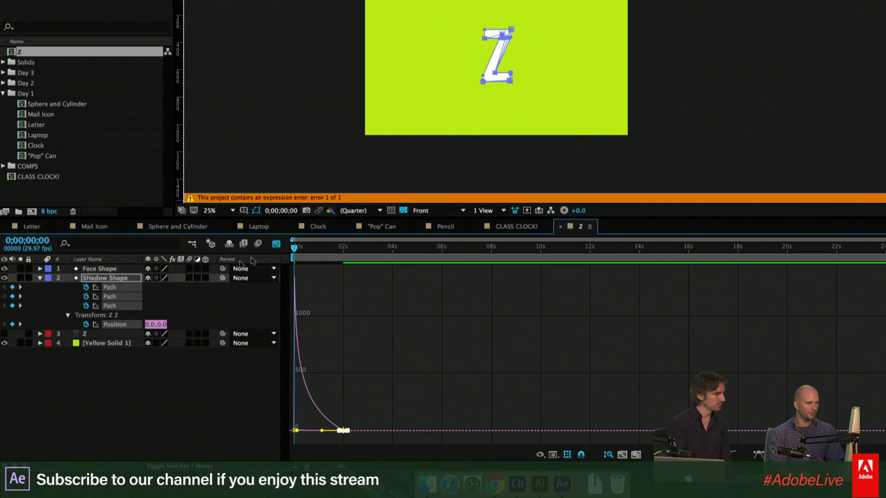
key(space)
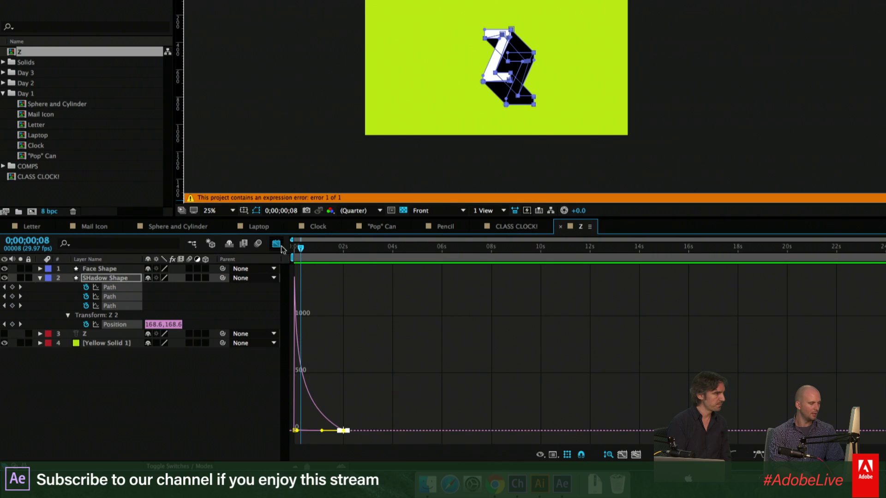
Close the Graph Editor and magnify the timeline to single-frame level around the current frame
click(275, 244)
key(;)
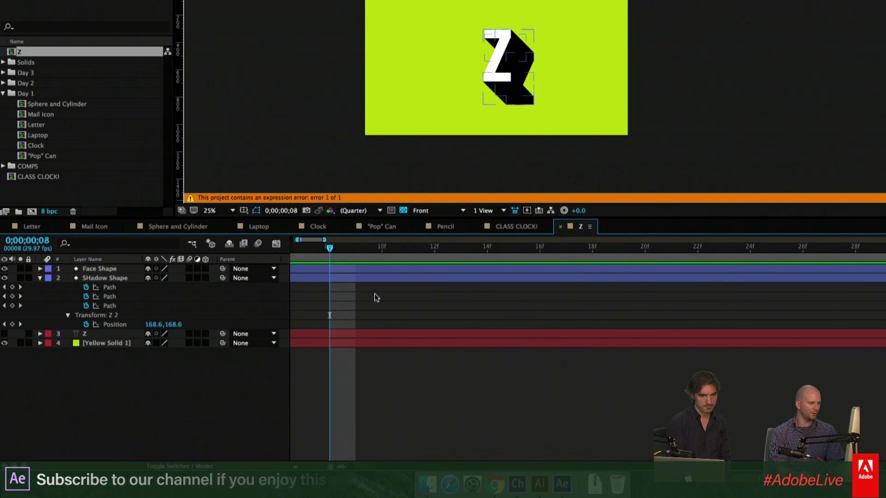
Examine the Z's edges up close at frame 0 with the SHadow Shape layer shown and hidden
scroll(512, 9, up, 10)
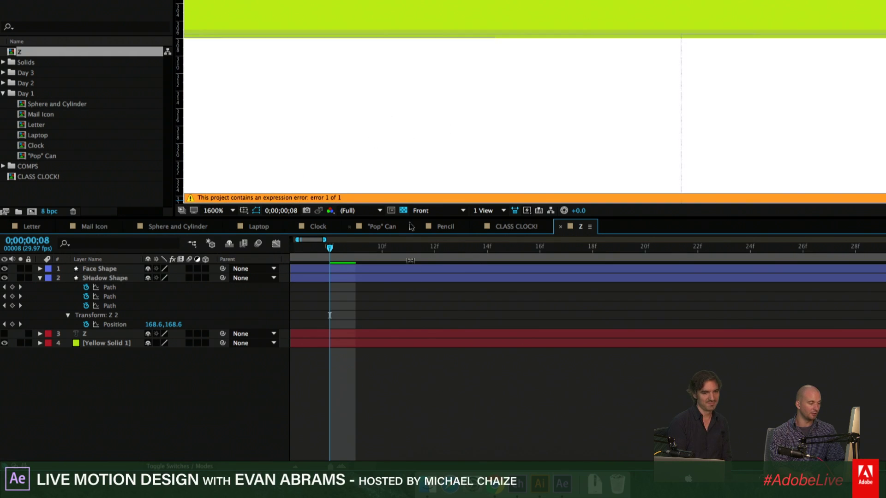
drag(392, 85, 554, 104)
drag(323, 90, 544, 92)
key(Home)
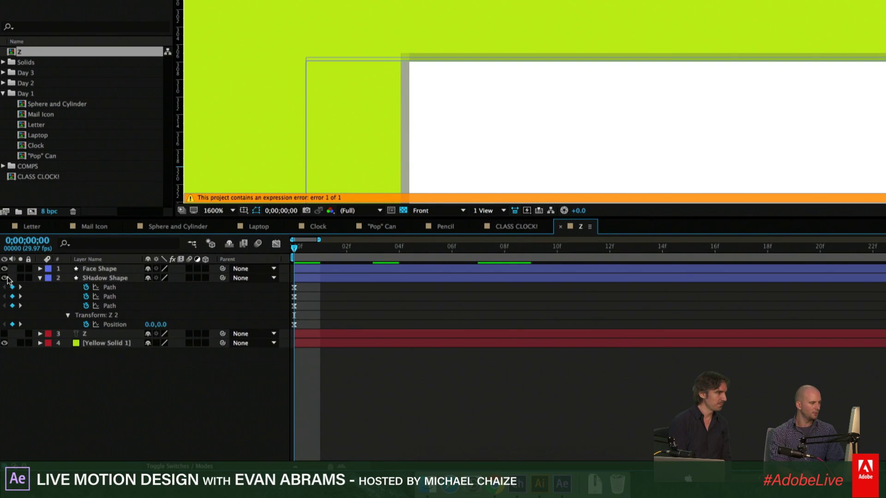
click(5, 278)
click(5, 278)
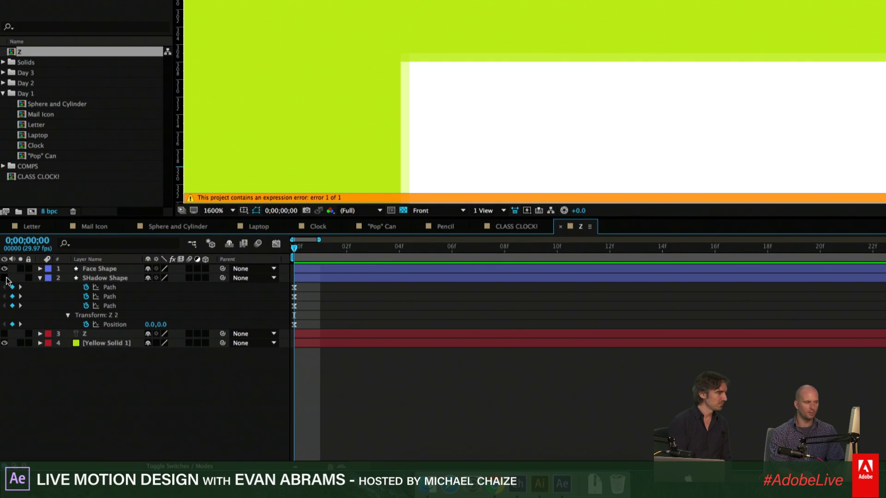
click(5, 278)
scroll(428, 64, down, 3)
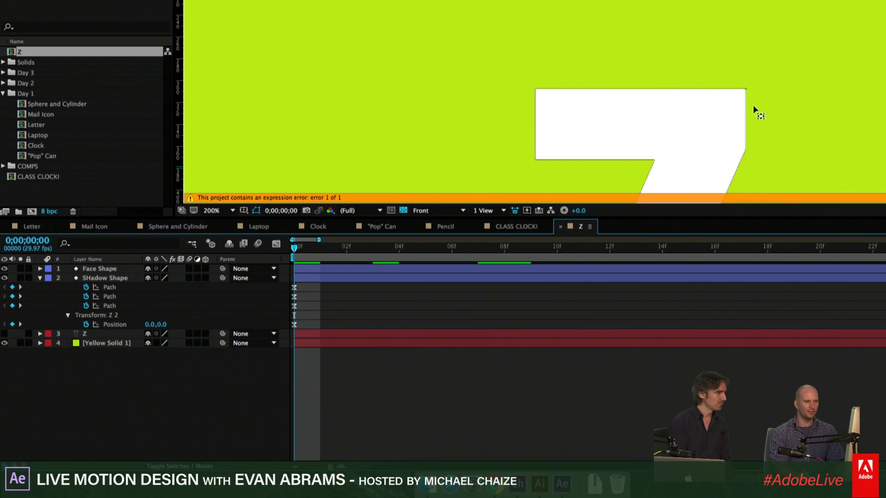
Try starting the SHadow Shape layer at frame 1 and preview the animation
drag(294, 281, 319, 281)
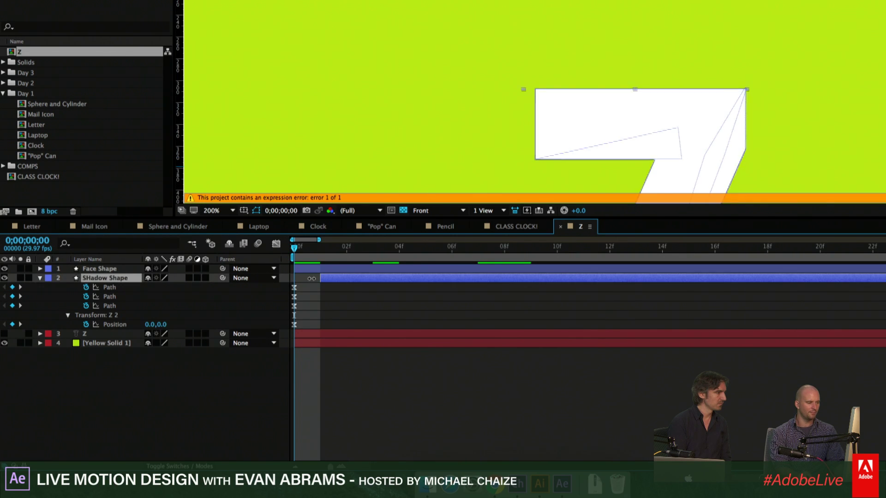
click(352, 300)
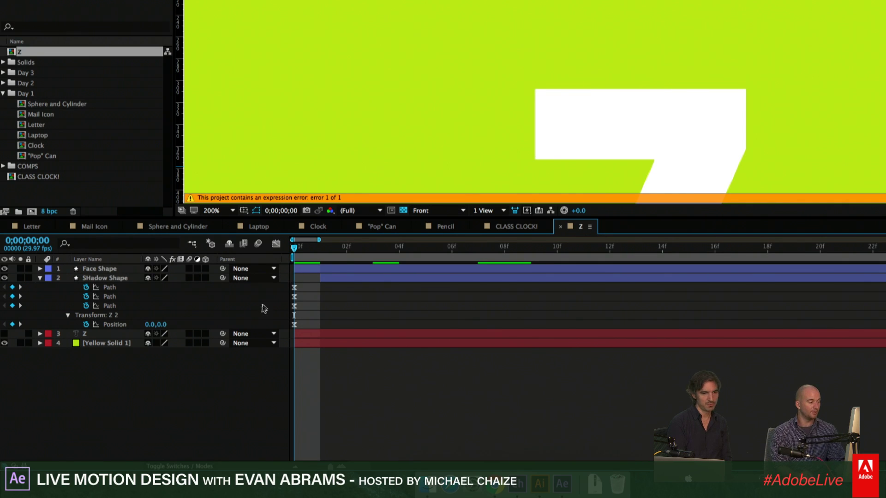
click(320, 251)
scroll(525, 115, down, 3)
key(space)
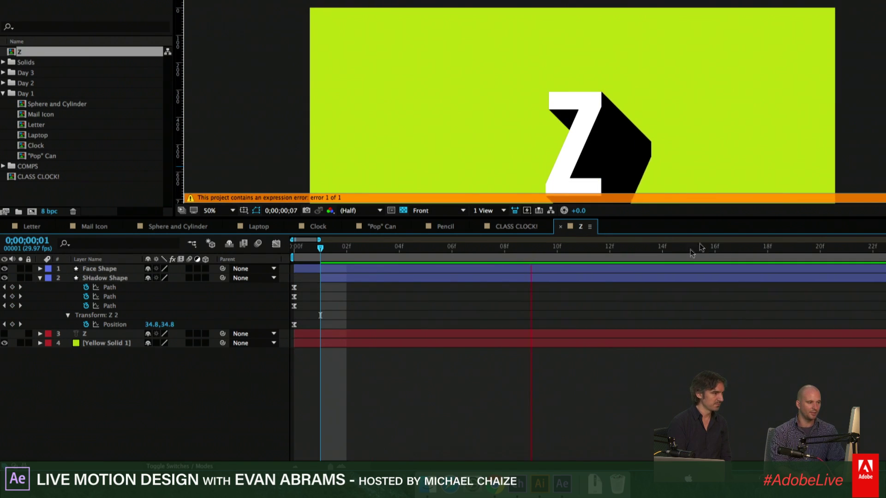
Extend the SHadow Shape layer's start back to frame 0 and return to the first frame
click(322, 251)
click(330, 271)
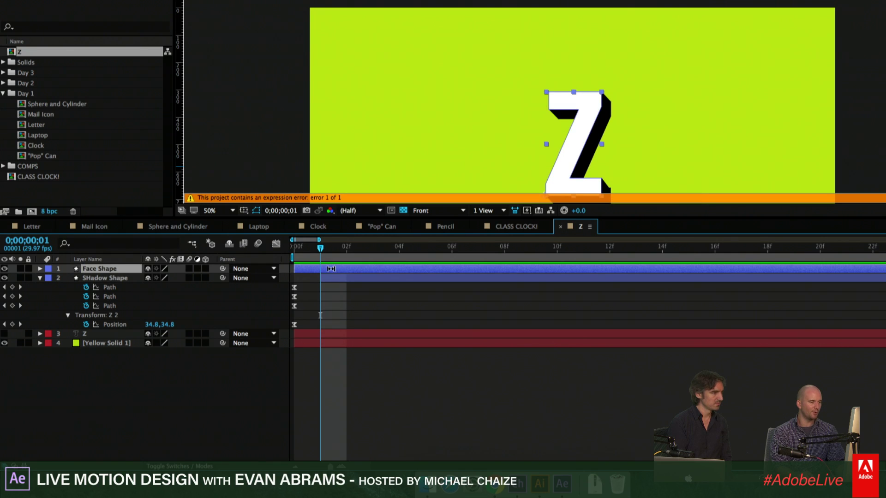
click(515, 210)
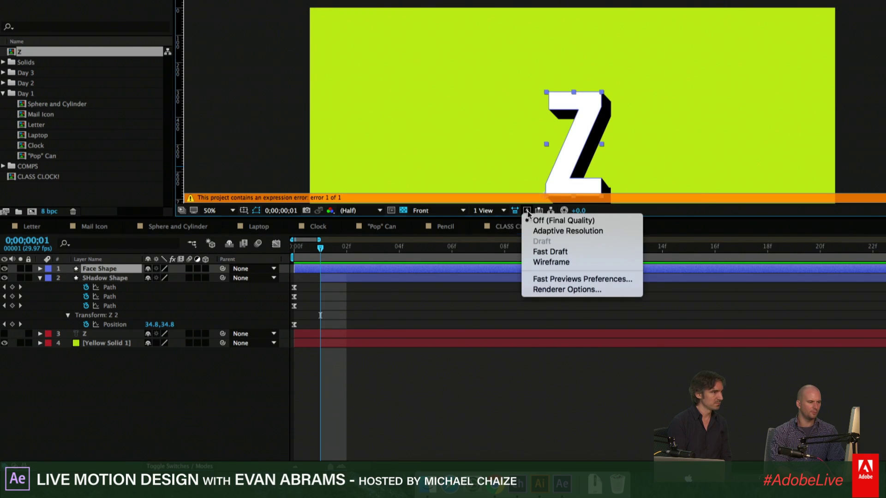
click(582, 373)
scroll(566, 38, up, 8)
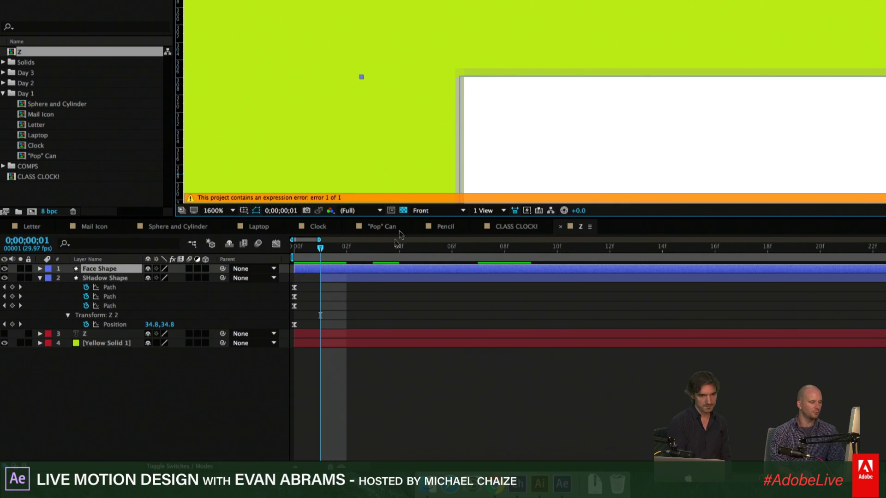
click(322, 279)
key(Home)
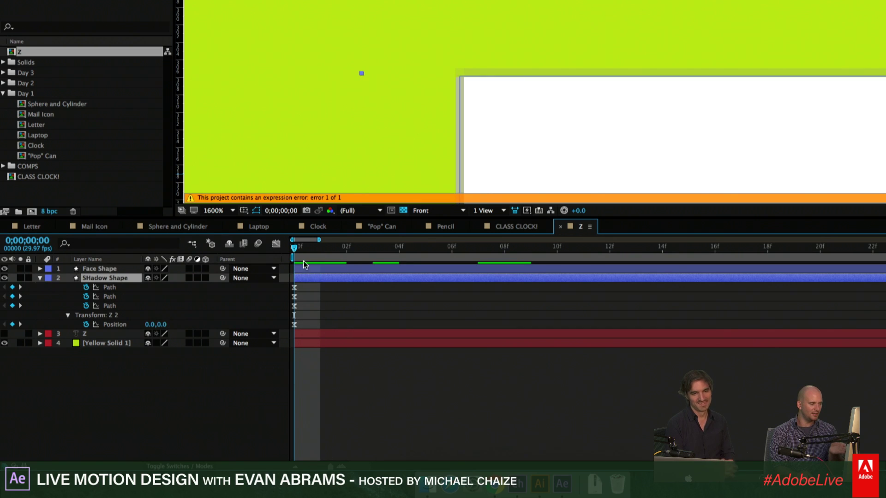
Add a stroke to the Face Shape layer and set its color to the white of the Z face
click(304, 271)
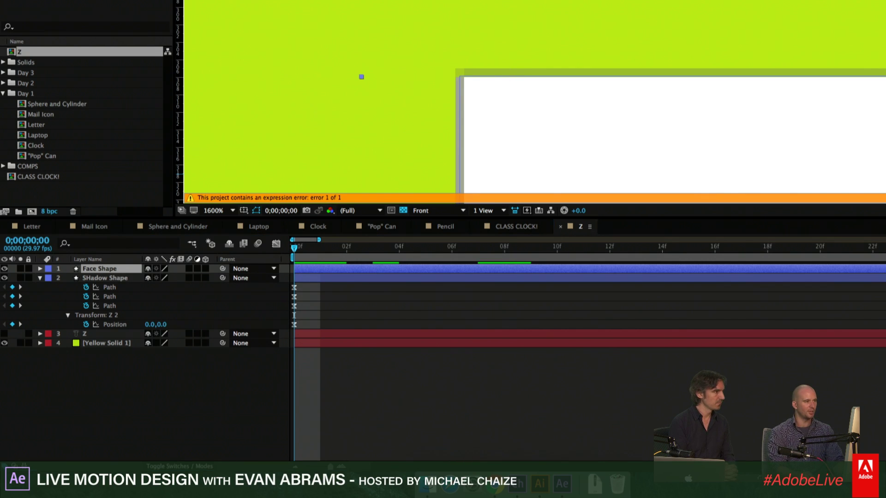
key(super+z)
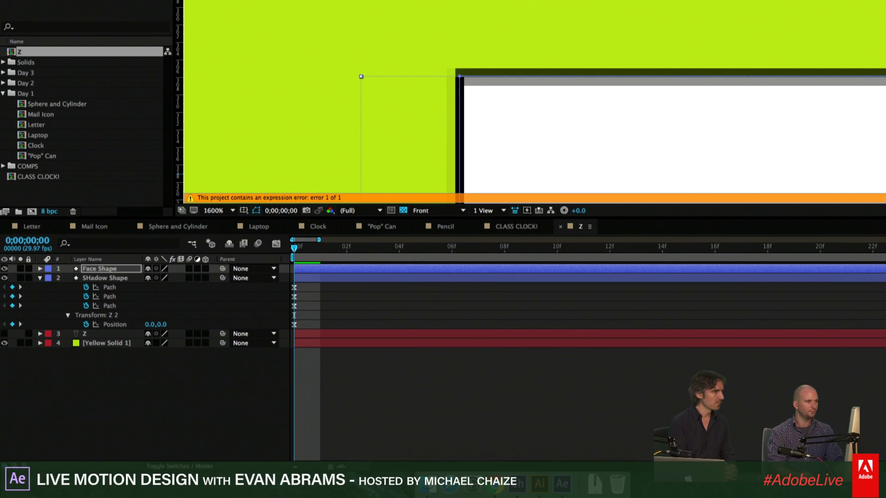
click(442, 1)
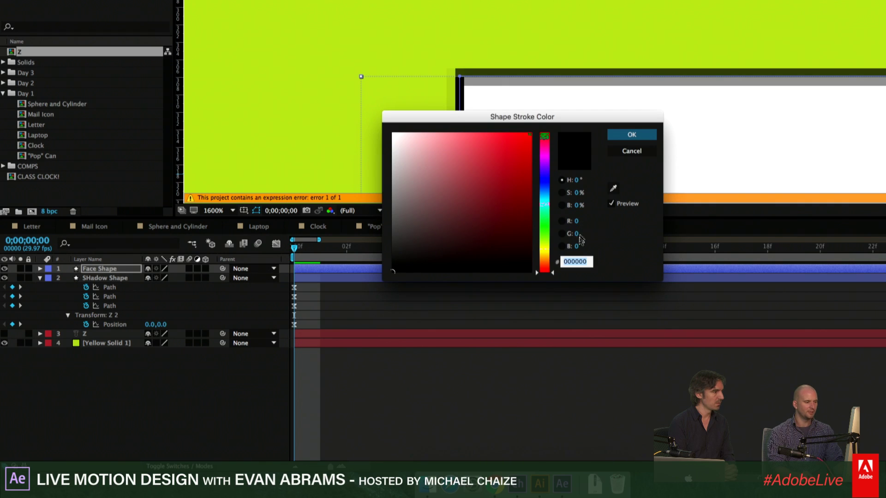
click(613, 187)
click(632, 133)
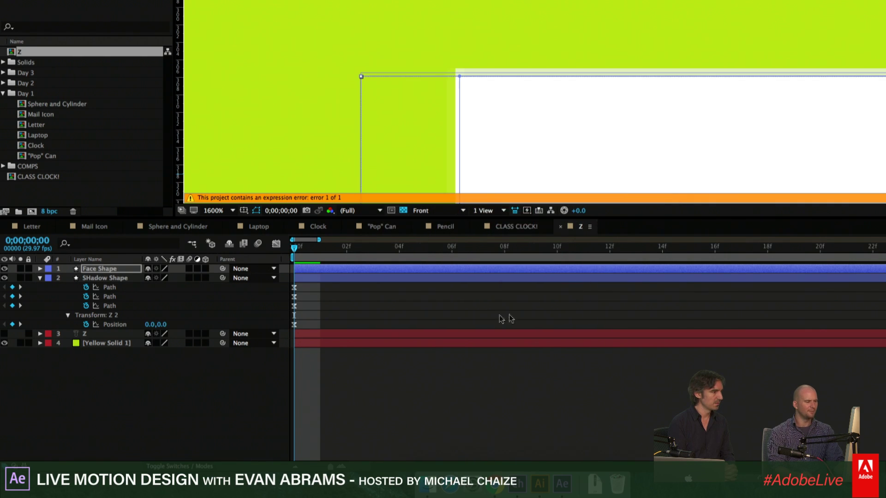
Preview the shadow animation and check the outlined Z's edge up close at frame 9
scroll(505, 119, down, 3)
scroll(565, 49, down, 2)
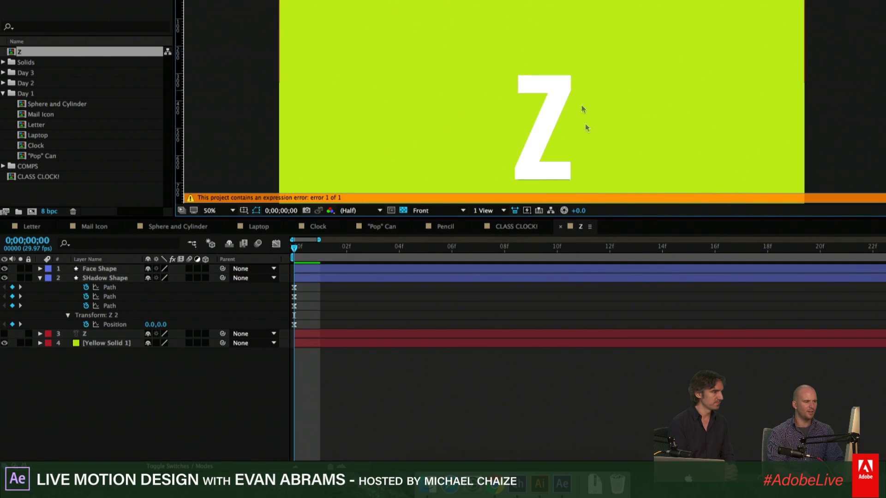
key(space)
click(385, 251)
click(530, 251)
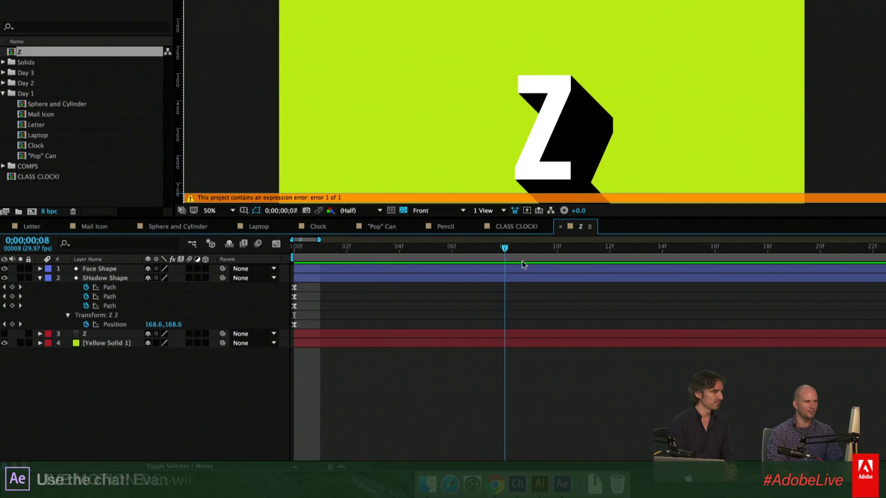
scroll(525, 90, up, 4)
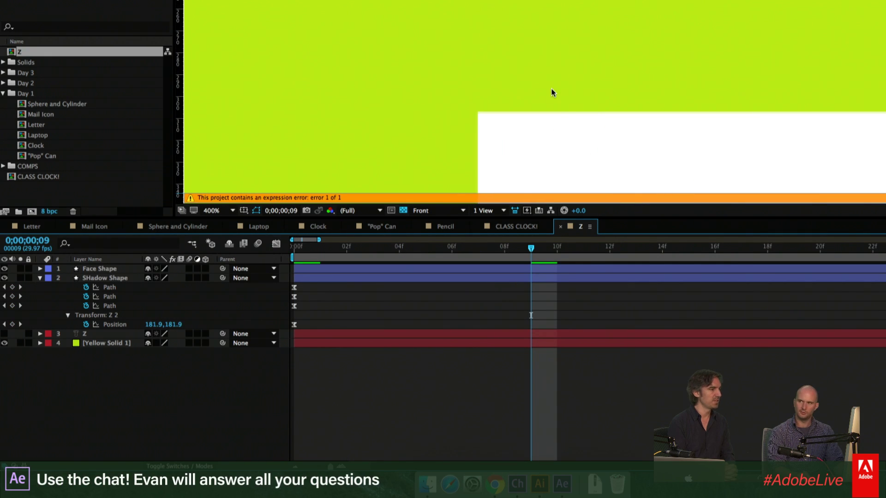
scroll(584, 118, down, 4)
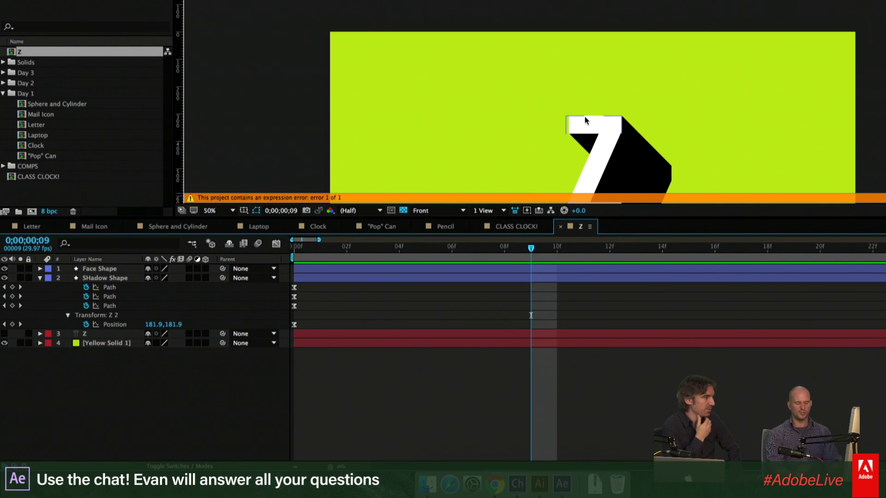
Examine the Z and its long shadow at frames 8 and 7, both up close and as a whole
drag(646, 134, 561, 58)
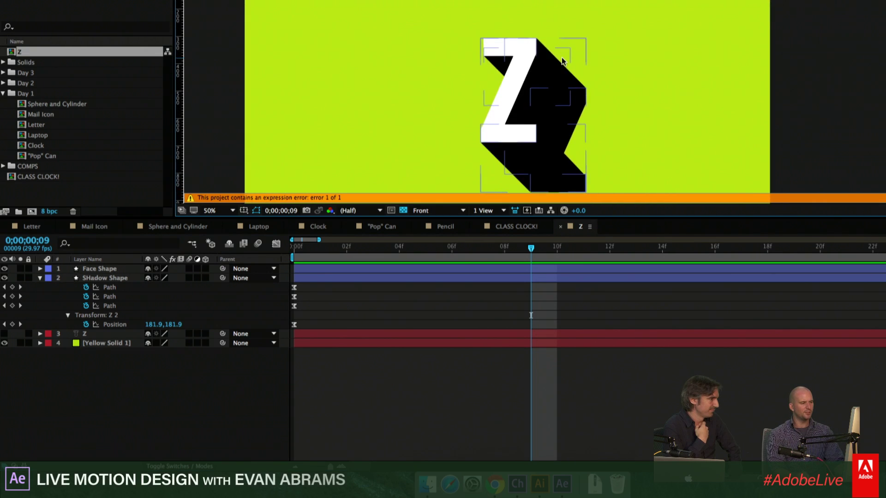
scroll(561, 58, down, 2)
drag(535, 250, 508, 264)
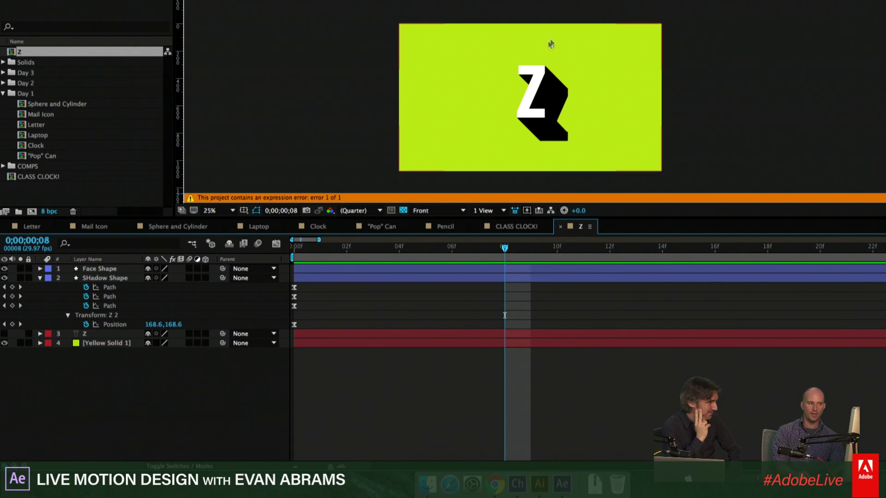
scroll(525, 82, up, 4)
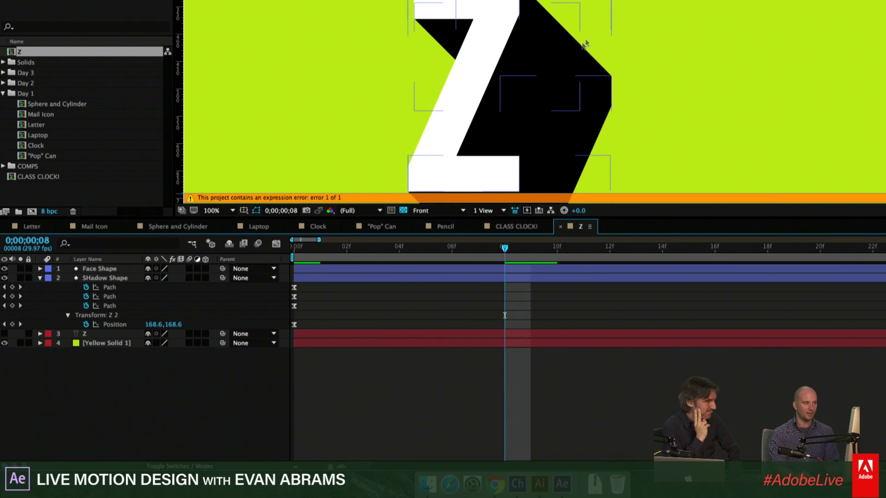
drag(510, 50, 579, 105)
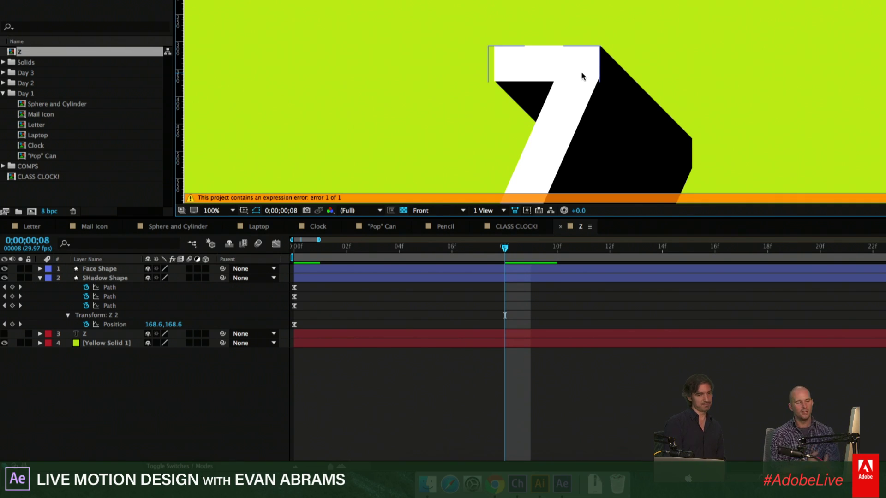
scroll(582, 77, down, 4)
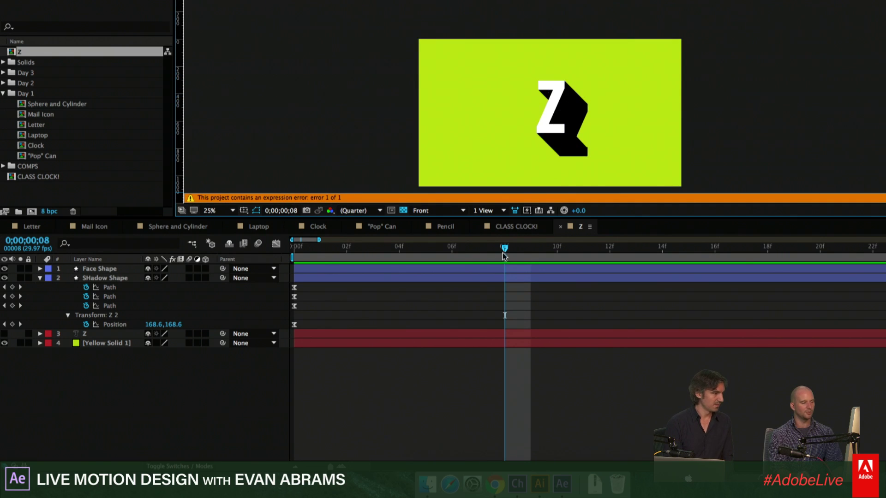
drag(503, 254, 486, 253)
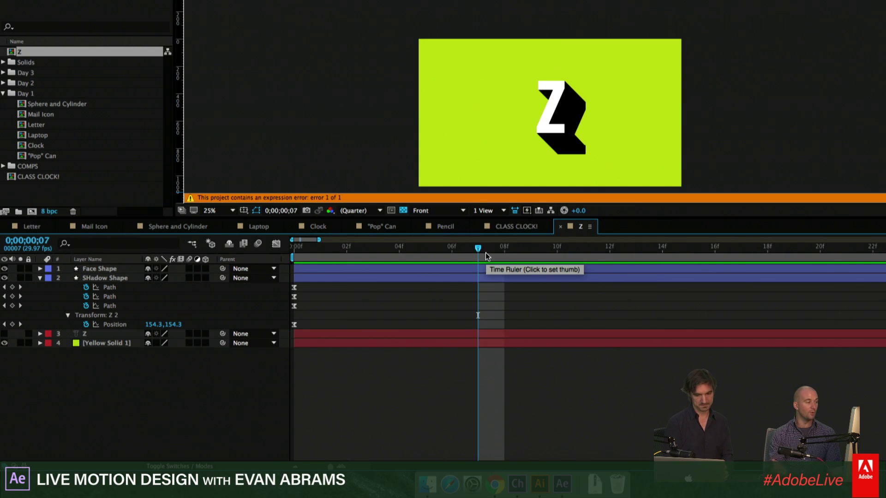
Open the Hat Kid composition from the Day 2 folder and view the character at 0:00:00:10
click(4, 94)
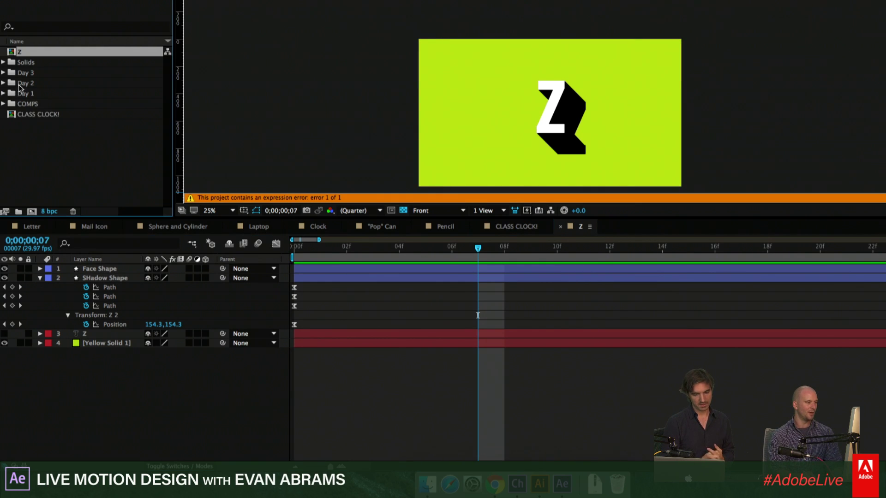
click(18, 84)
click(3, 83)
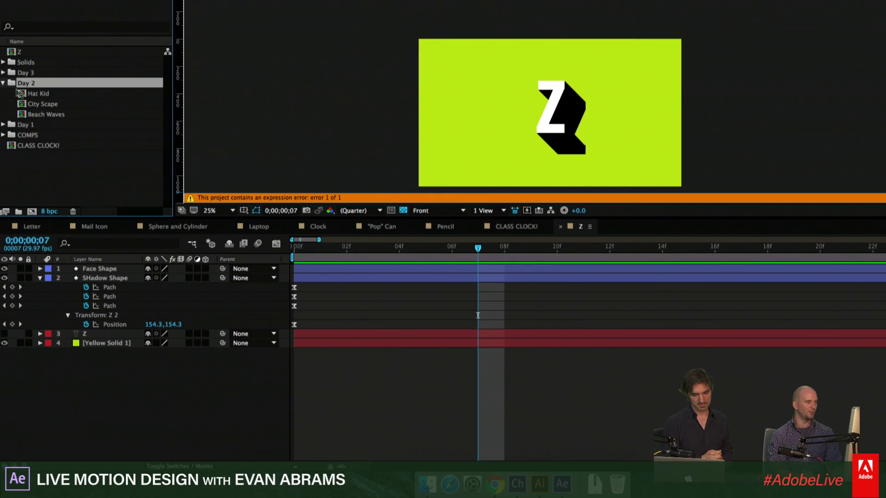
double_click(38, 94)
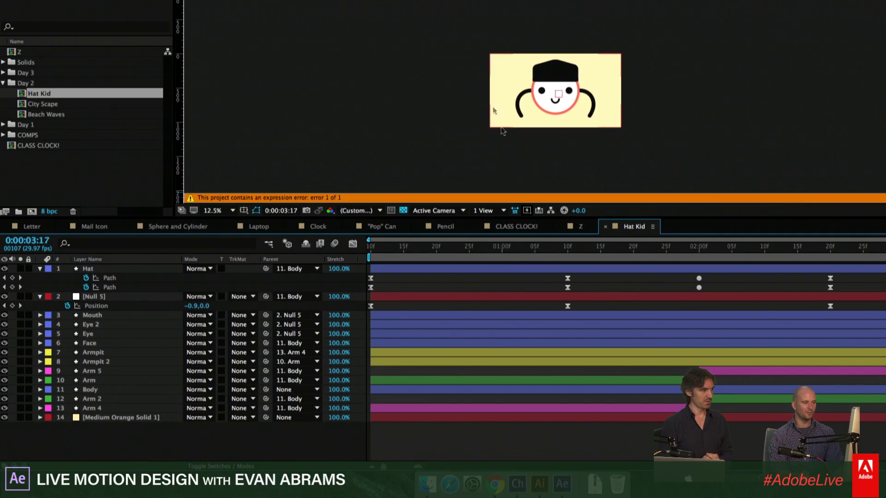
drag(536, 247, 315, 258)
scroll(574, 88, up, 2)
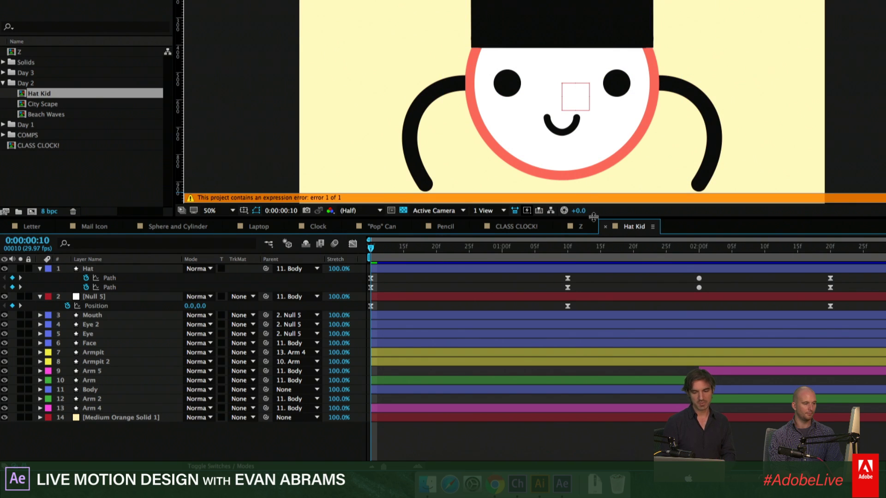
Enlarge the composition view, preview Hat Kid, and scrub the head turn from 0:00:01:20 to 0:00:02:28
drag(593, 216, 582, 322)
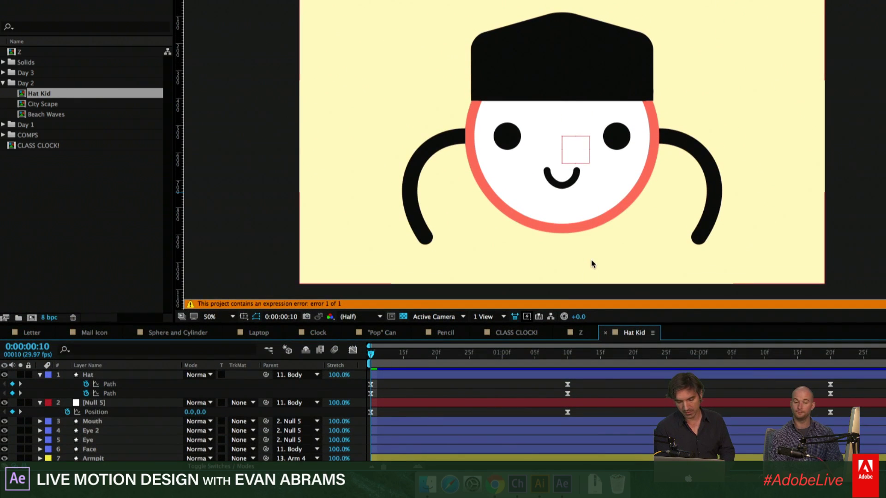
key(space)
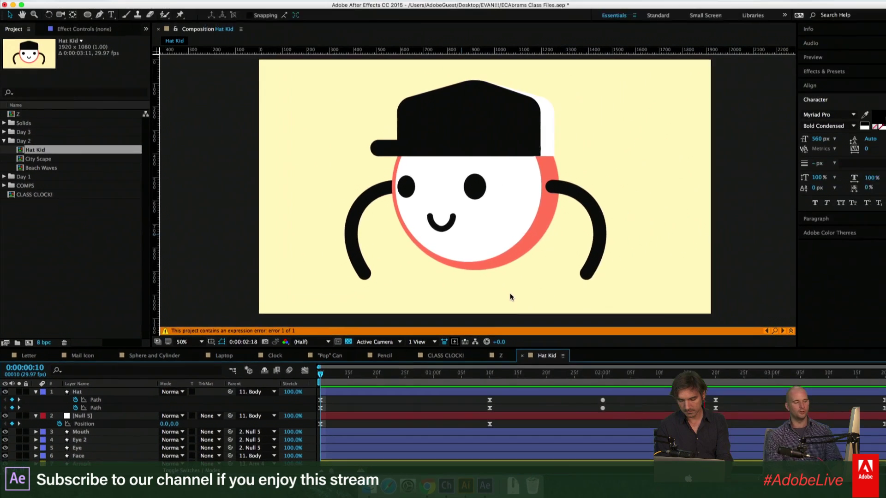
click(535, 375)
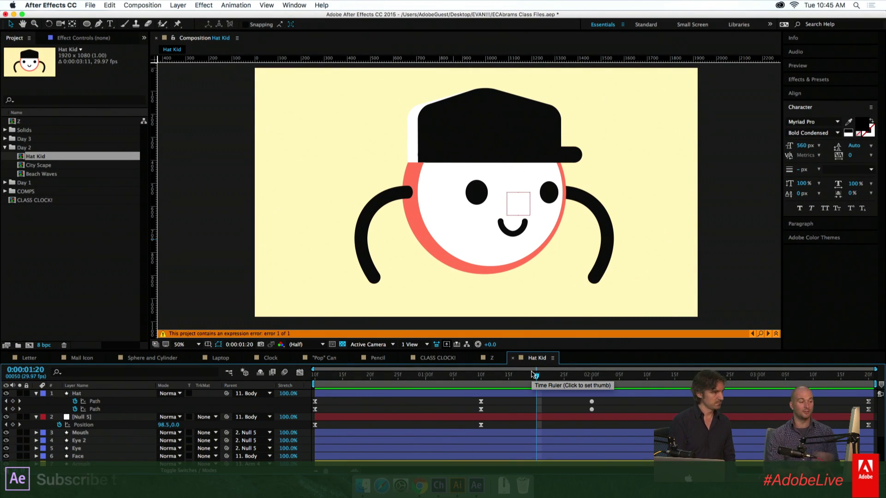
drag(564, 375, 746, 375)
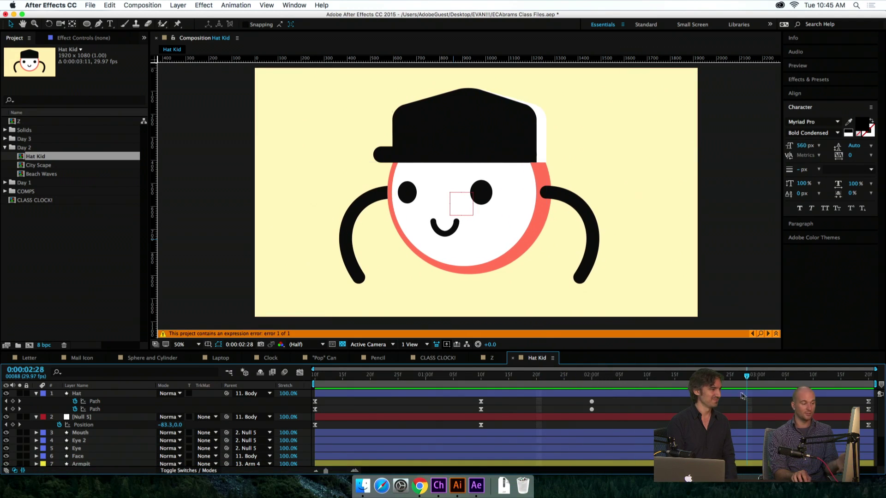
Open the Beach Waves composition and maximize its viewer to watch the wave animation
double_click(41, 174)
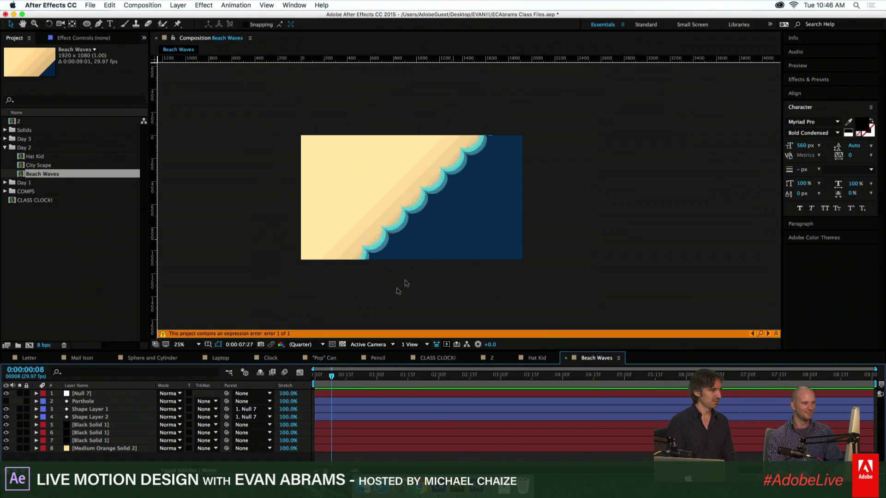
key(grave)
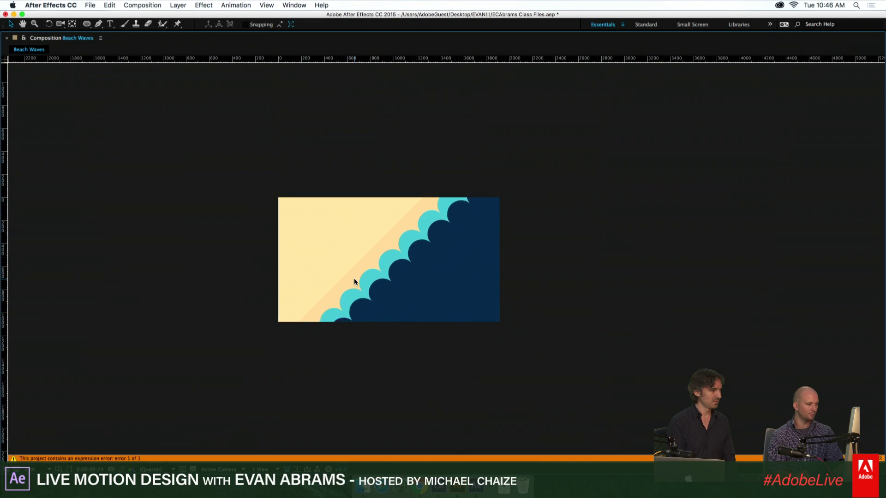
Preview the Beach Waves animation up close in the maximized composition viewer
key(space)
key(period)
drag(315, 275, 412, 251)
scroll(455, 265, up, 2)
scroll(442, 265, down, 2)
scroll(441, 267, up, 2)
key(grave)
key(grave)
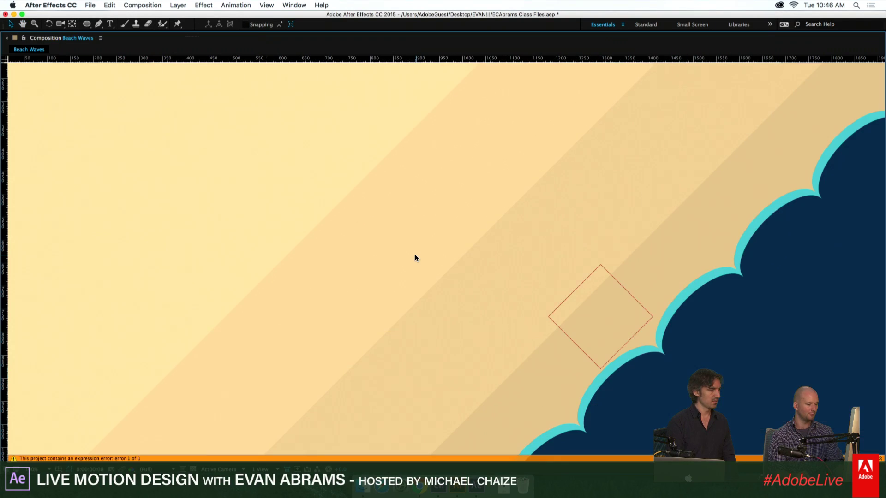
key(space)
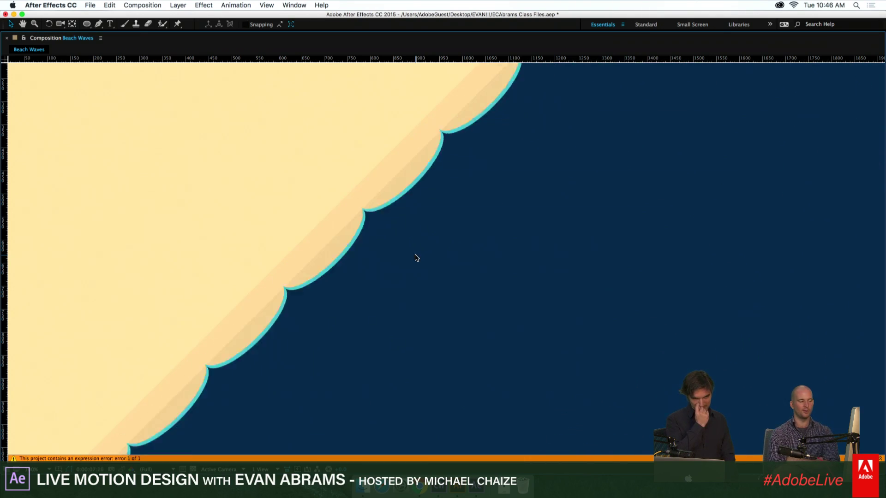
Restore the full panel layout and stop the Beach Waves preview at 0:00:02:00, viewing the waves at 50%
key(grave)
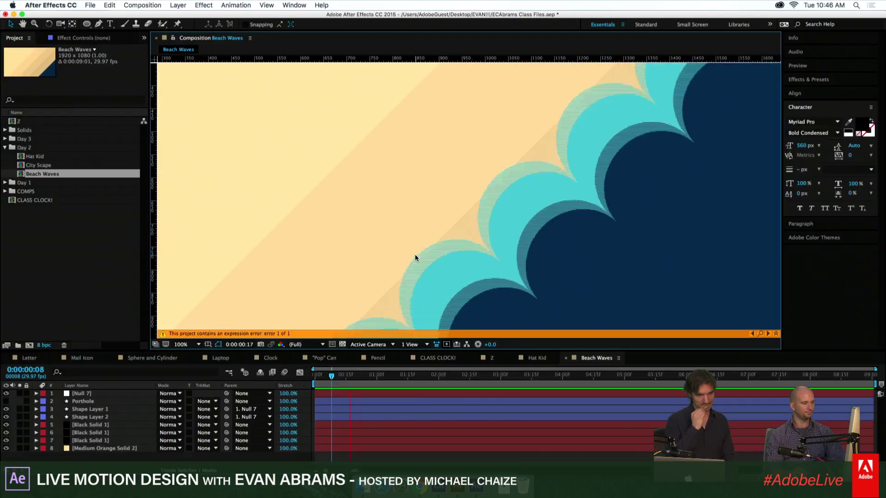
key(space)
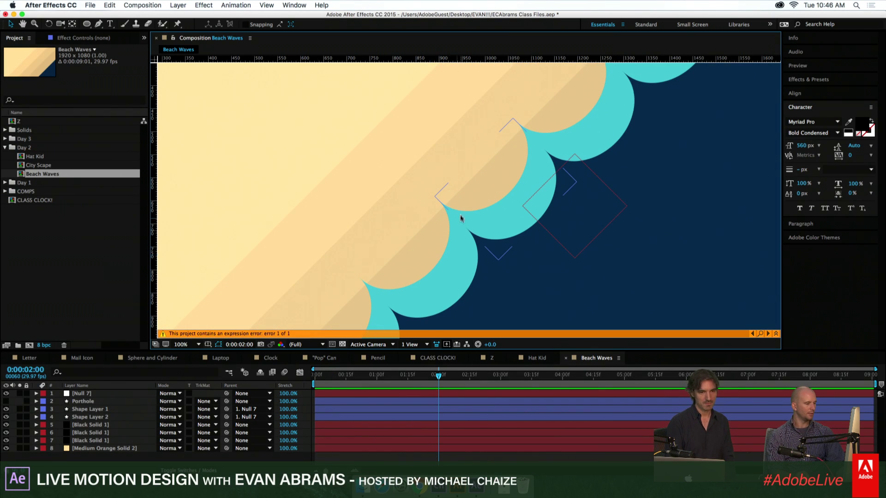
key(comma)
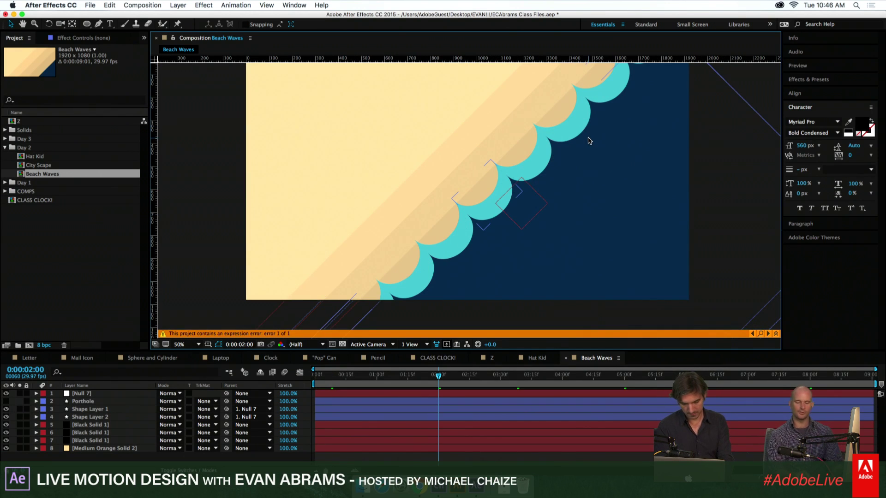
Open the City Scape composition from the Day 2 folder and view its start at 0:00:00:00 up close
click(48, 166)
double_click(47, 167)
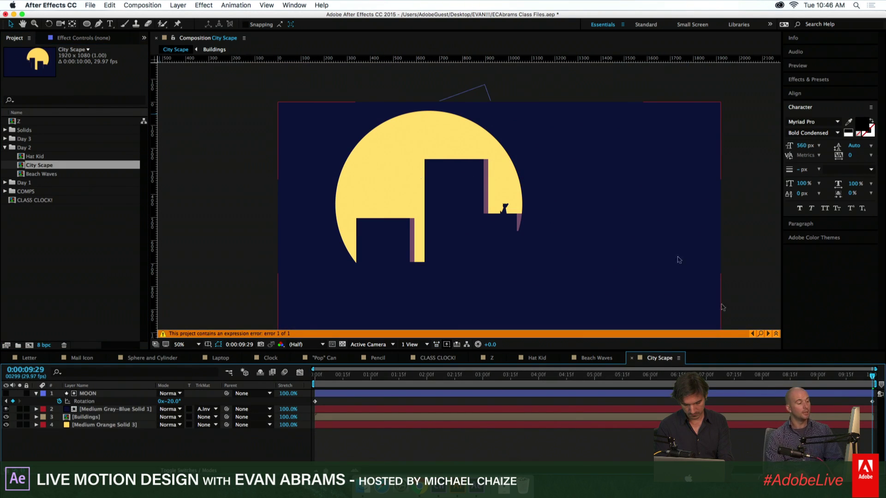
drag(468, 376, 314, 376)
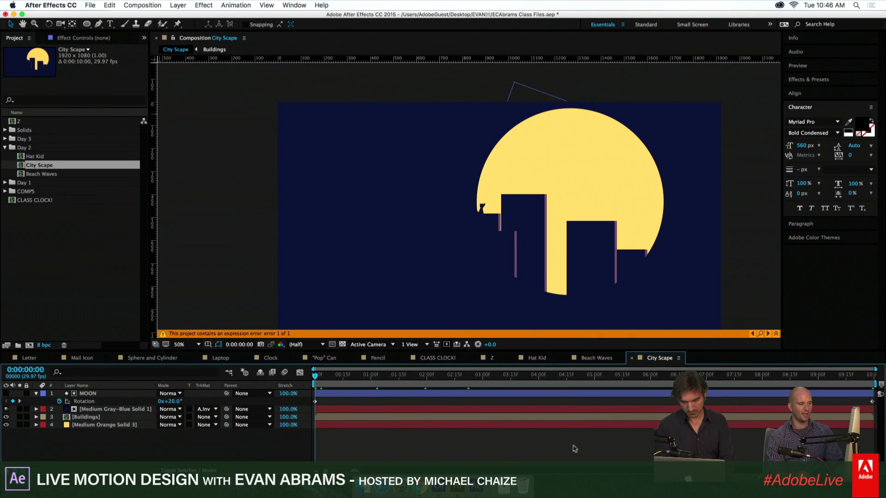
key(period)
key(period)
key(Tab)
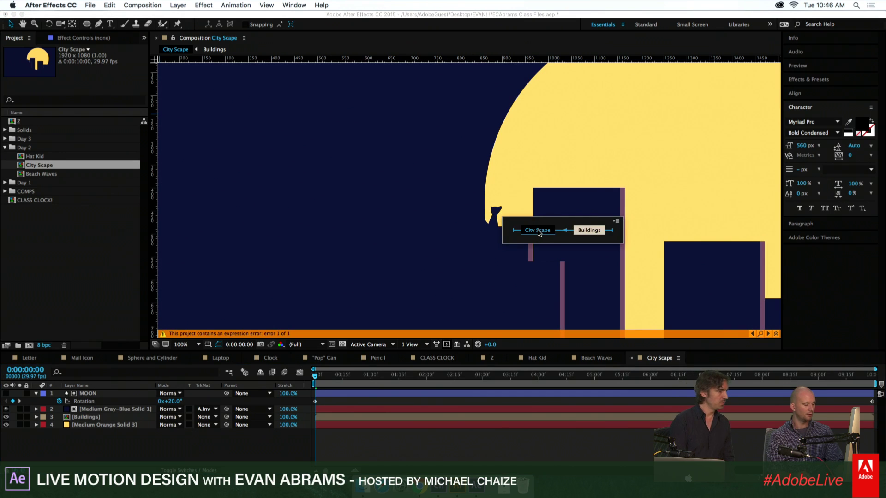
Preview the City Scape moon and buildings in a maximized viewer, then restore the panel layout and view the composition at 50%
key(grave)
key(space)
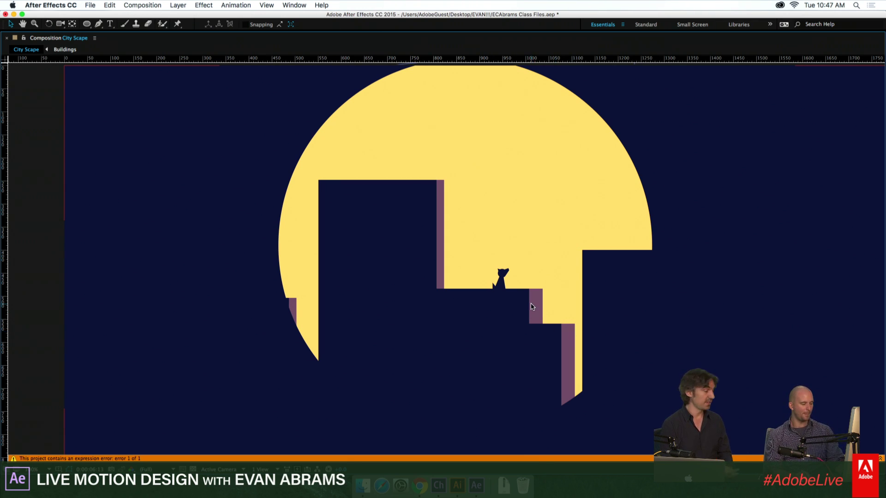
key(grave)
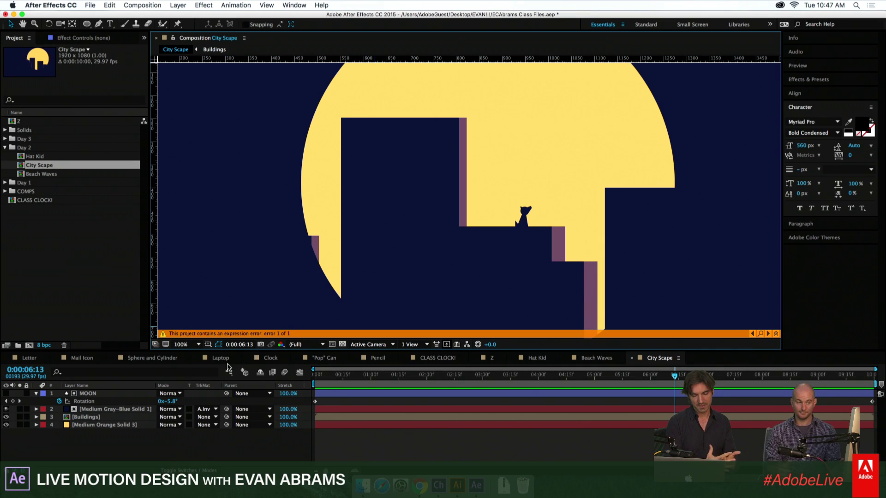
scroll(559, 215, down, 2)
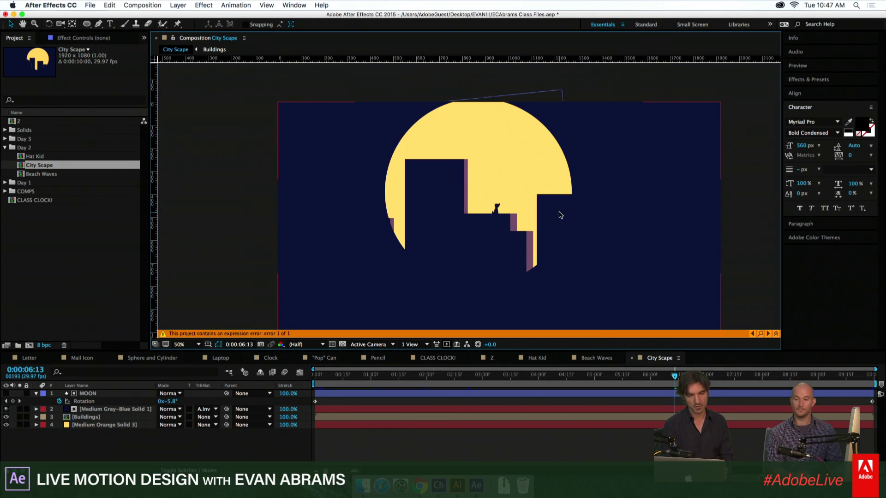